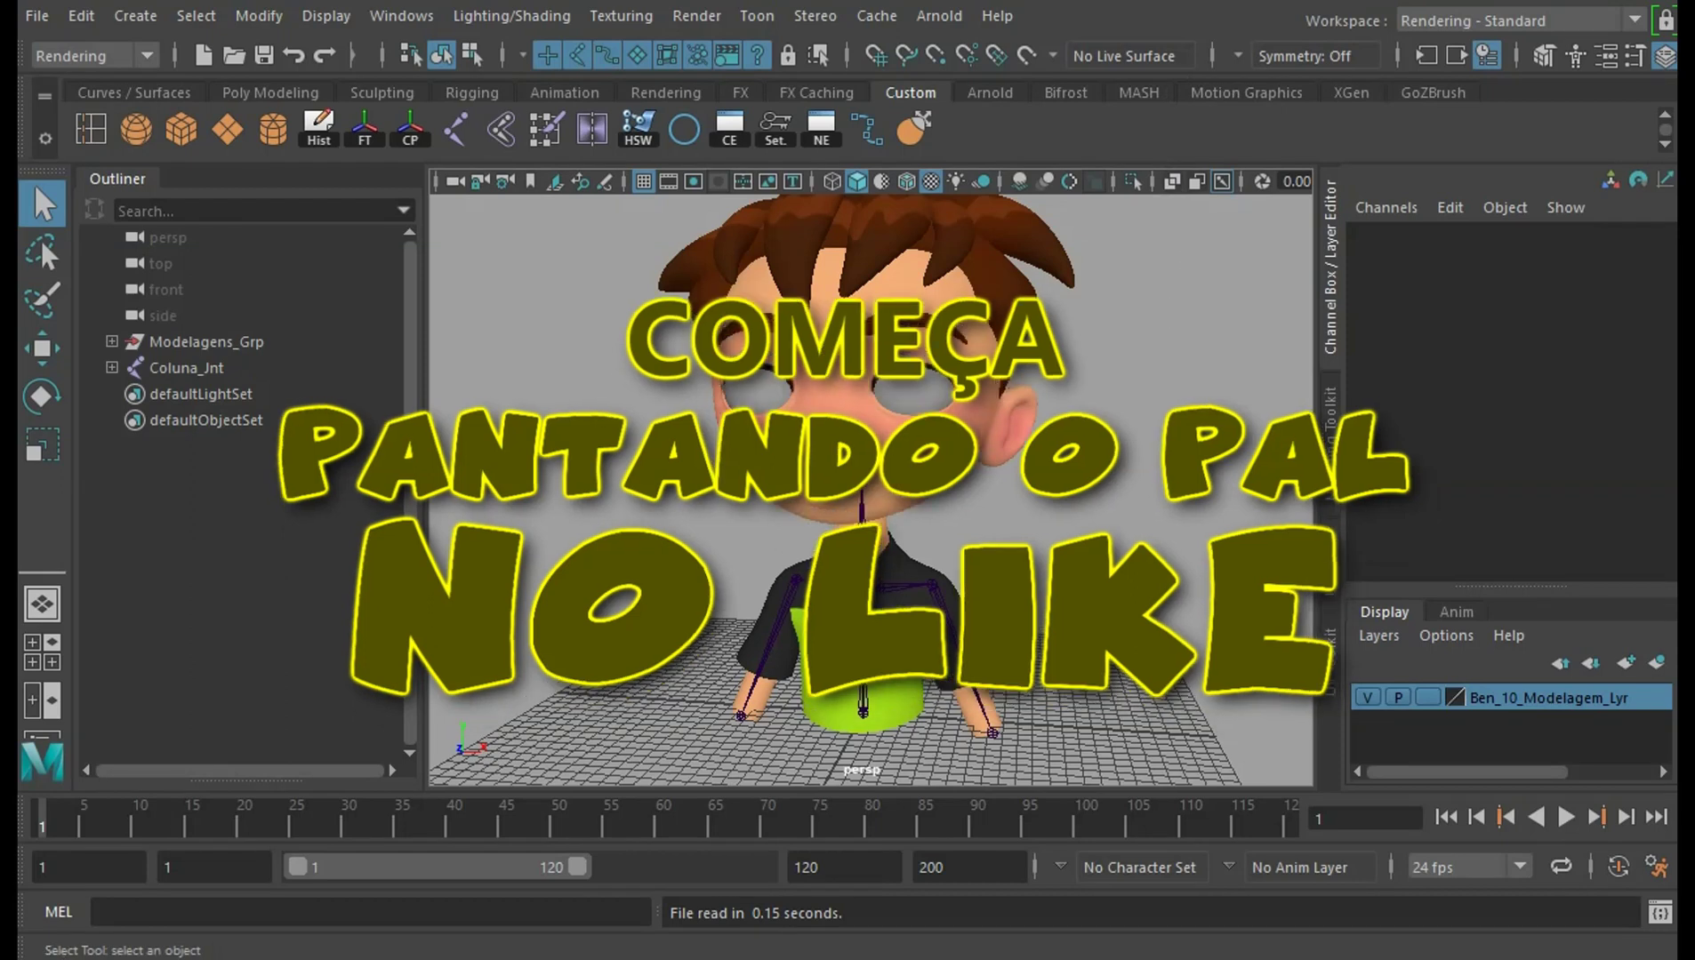
# Orbit around the textured cartoon boy to inspect him from several angles
pyautogui.keyDown('alt'); pyautogui.moveTo(1029, 575); pyautogui.dragTo(1123, 555); pyautogui.keyUp('alt')
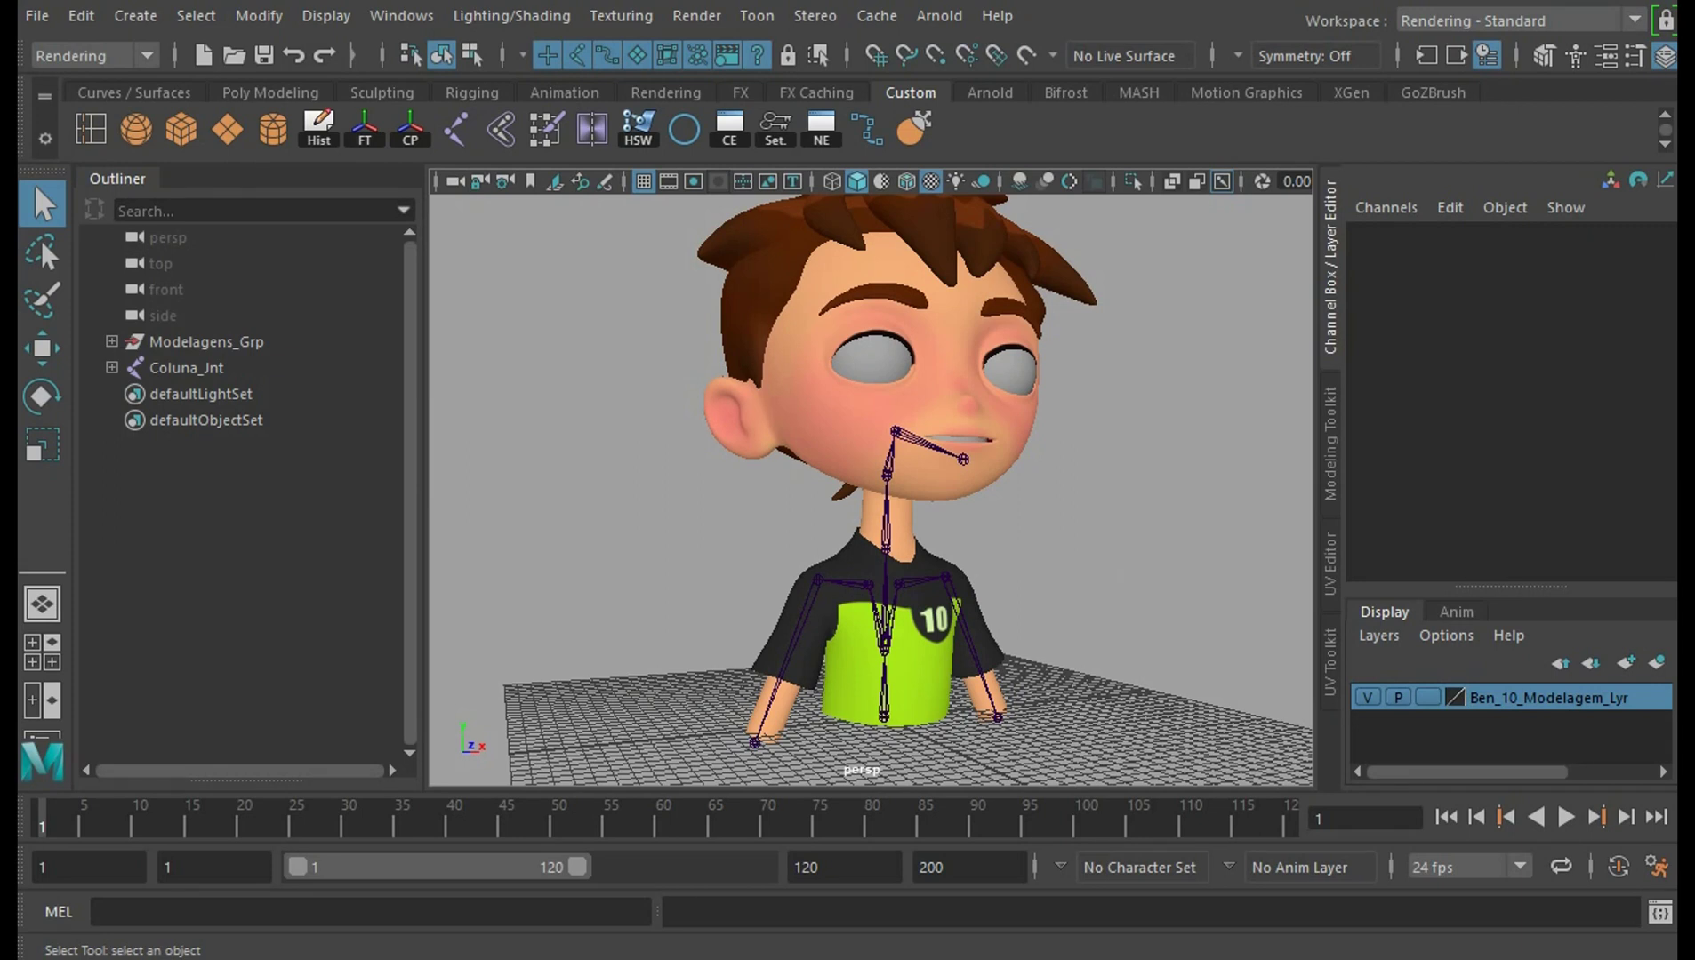
pyautogui.moveTo(1127, 574)
pyautogui.keyDown('alt'); pyautogui.mouseDown()
pyautogui.moveTo(1051, 579)
pyautogui.moveTo(1156, 597)
pyautogui.moveTo(1053, 596)
pyautogui.moveTo(1022, 574)
pyautogui.mouseUp(); pyautogui.keyUp('alt')
pyautogui.moveTo(1023, 574)
pyautogui.keyDown('alt'); pyautogui.mouseDown(button='right')
pyautogui.moveTo(1067, 569)
pyautogui.moveTo(1058, 544)
pyautogui.mouseUp(button='right'); pyautogui.keyUp('alt')
pyautogui.keyDown('alt'); pyautogui.moveTo(1058, 544); pyautogui.dragTo(1039, 555); pyautogui.keyUp('alt')
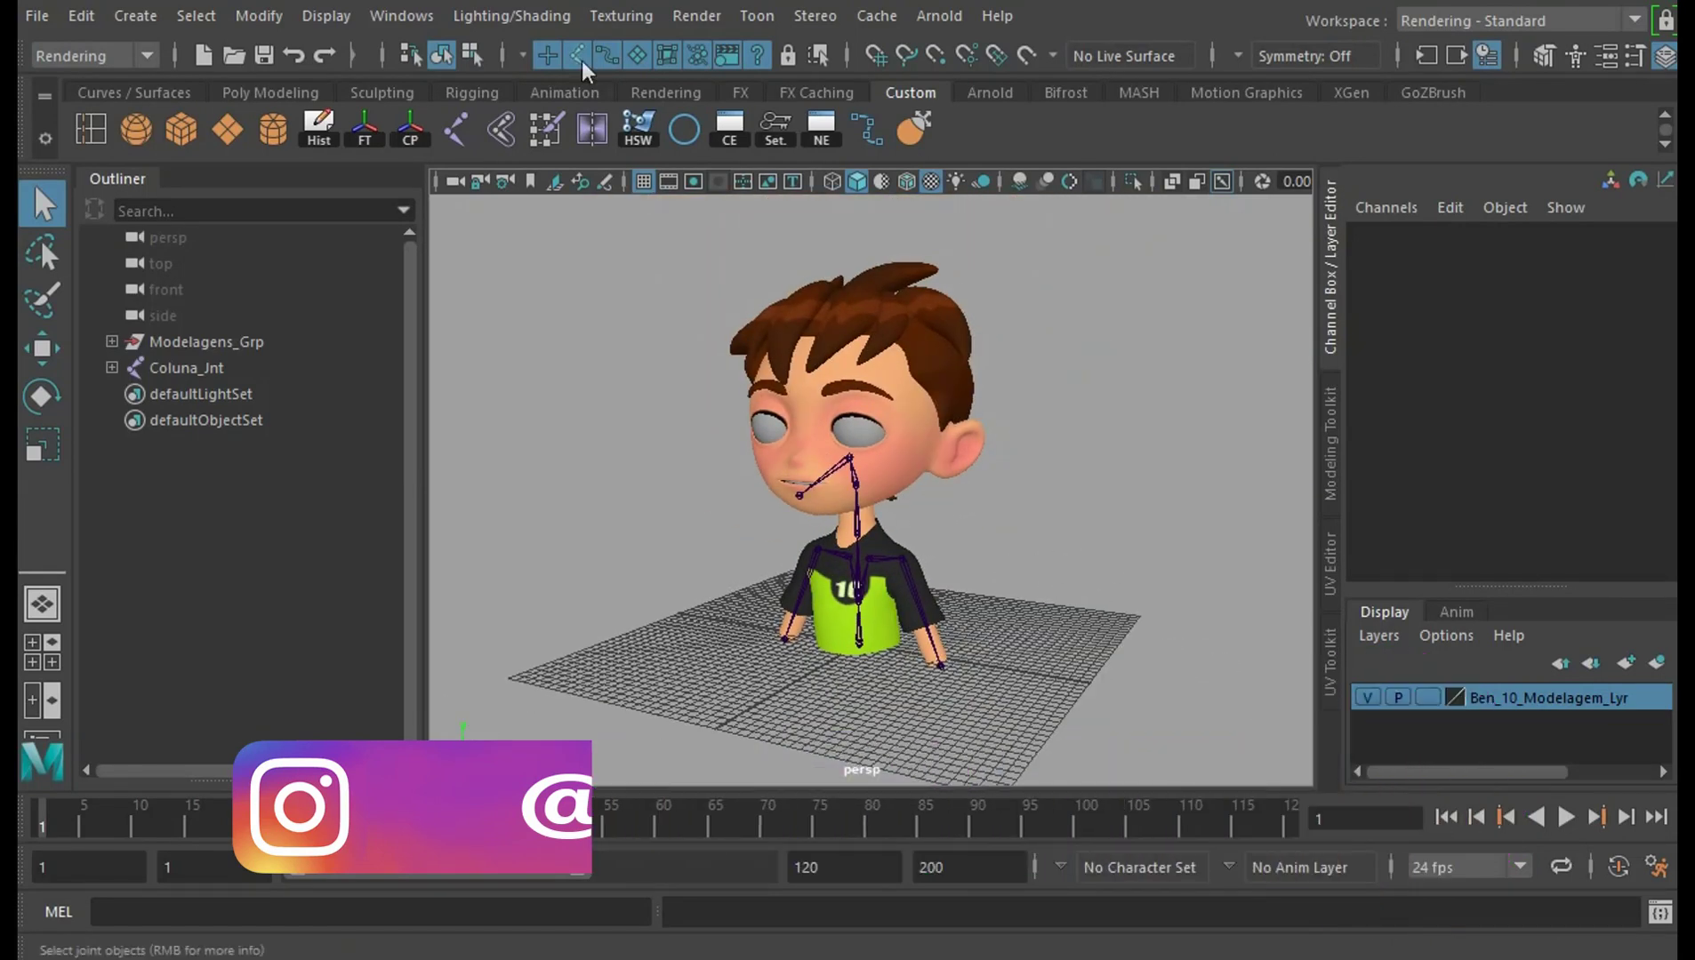
pyautogui.scroll(4, 832, 289)
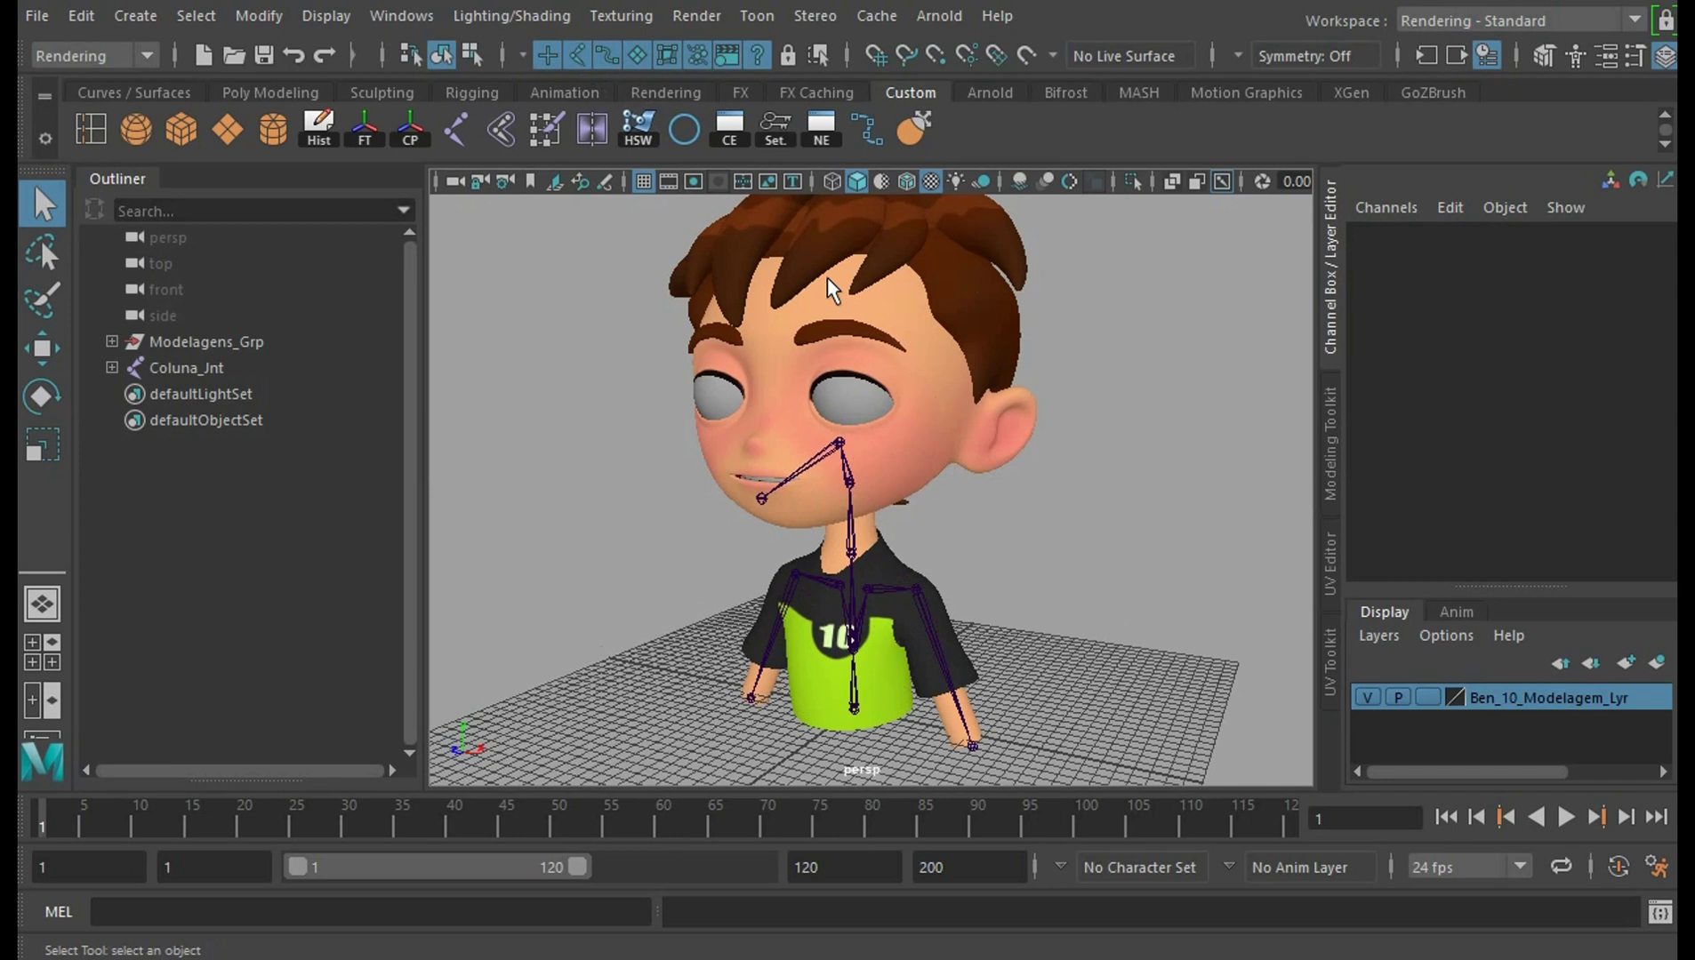
pyautogui.keyDown('alt'); pyautogui.moveTo(1148, 509); pyautogui.dragTo(1134, 540); pyautogui.keyUp('alt')
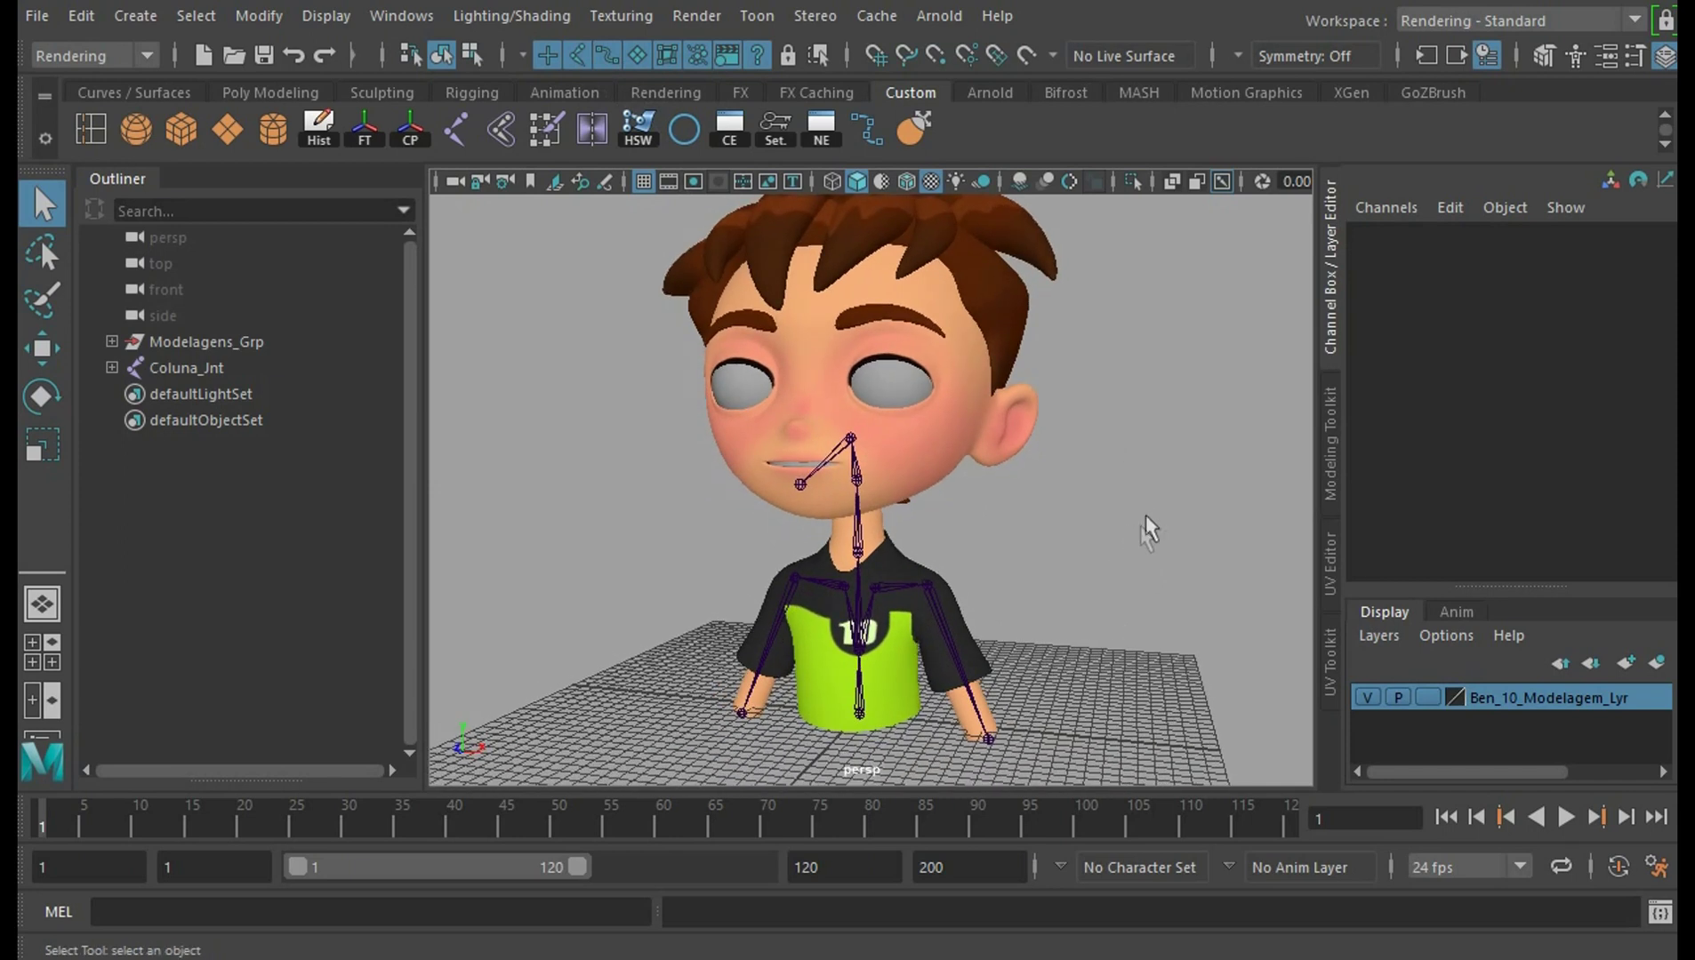
pyautogui.moveTo(1036, 592)
pyautogui.keyDown('alt'); pyautogui.mouseDown()
pyautogui.moveTo(1154, 574)
pyautogui.moveTo(1024, 431)
pyautogui.mouseUp(); pyautogui.keyUp('alt')
# Select the Pele head, Blusa shirt and Braço_E arm meshes to identify them
pyautogui.click(1024, 430)
pyautogui.click(907, 709)
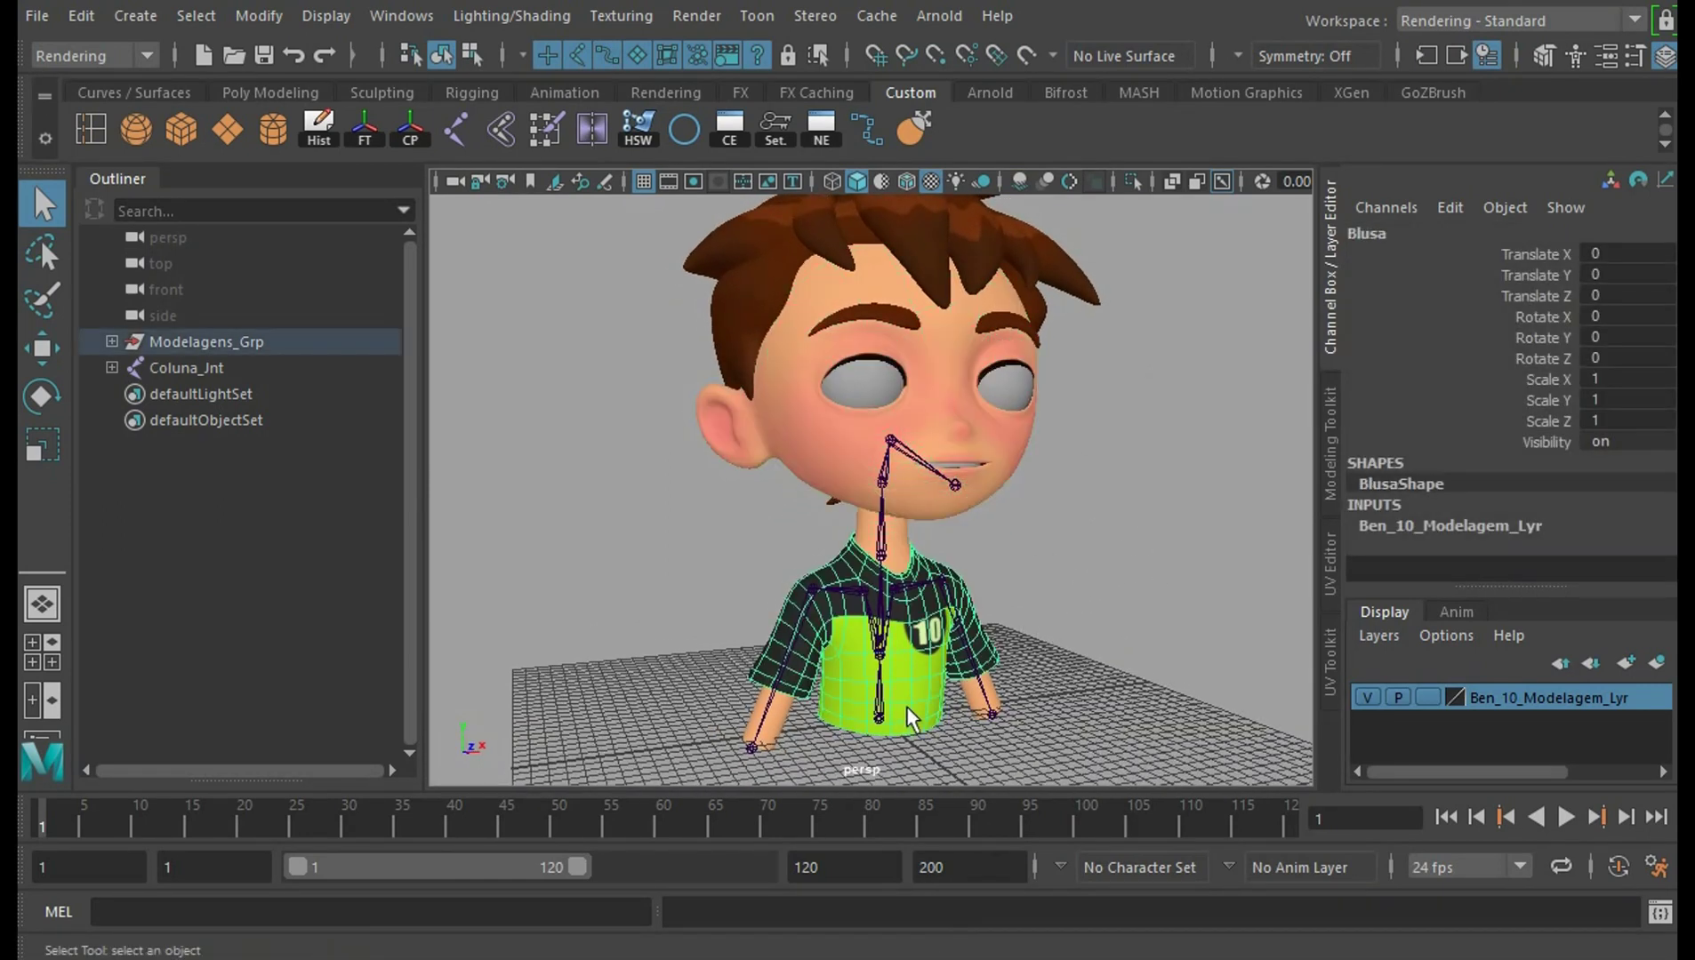
pyautogui.keyDown('alt'); pyautogui.moveTo(1147, 679); pyautogui.dragTo(911, 640); pyautogui.keyUp('alt')
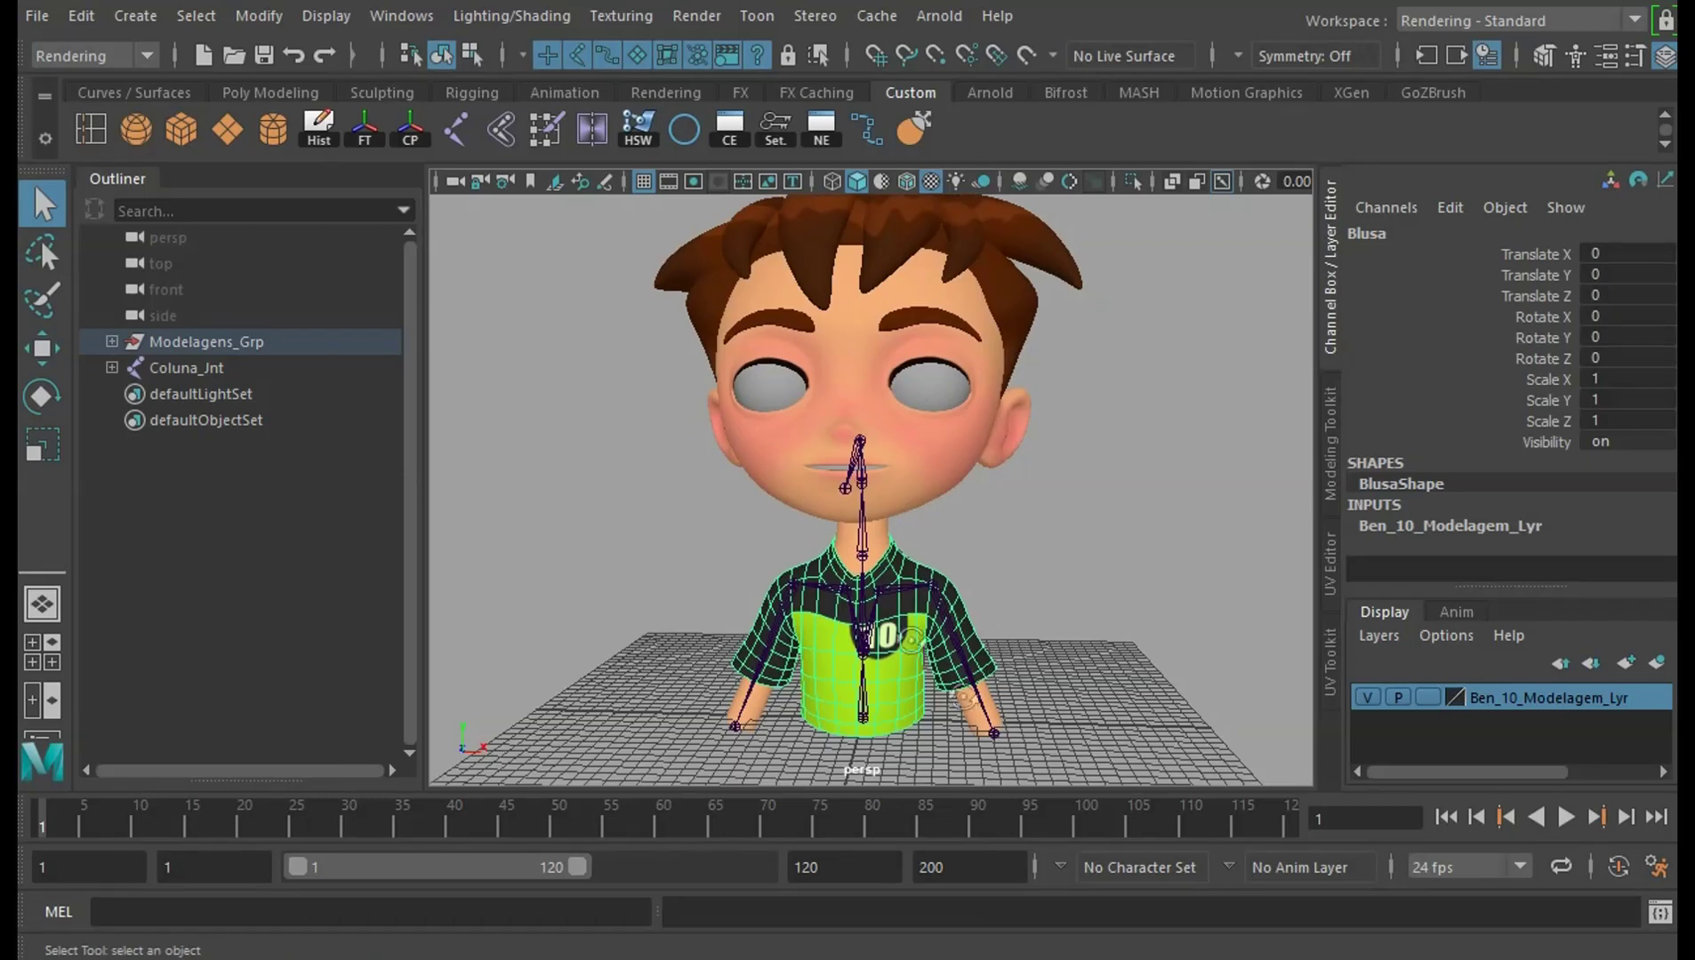
pyautogui.scroll(3, 1036, 572)
pyautogui.keyDown('alt'); pyautogui.moveTo(1085, 541); pyautogui.dragTo(987, 622); pyautogui.keyUp('alt')
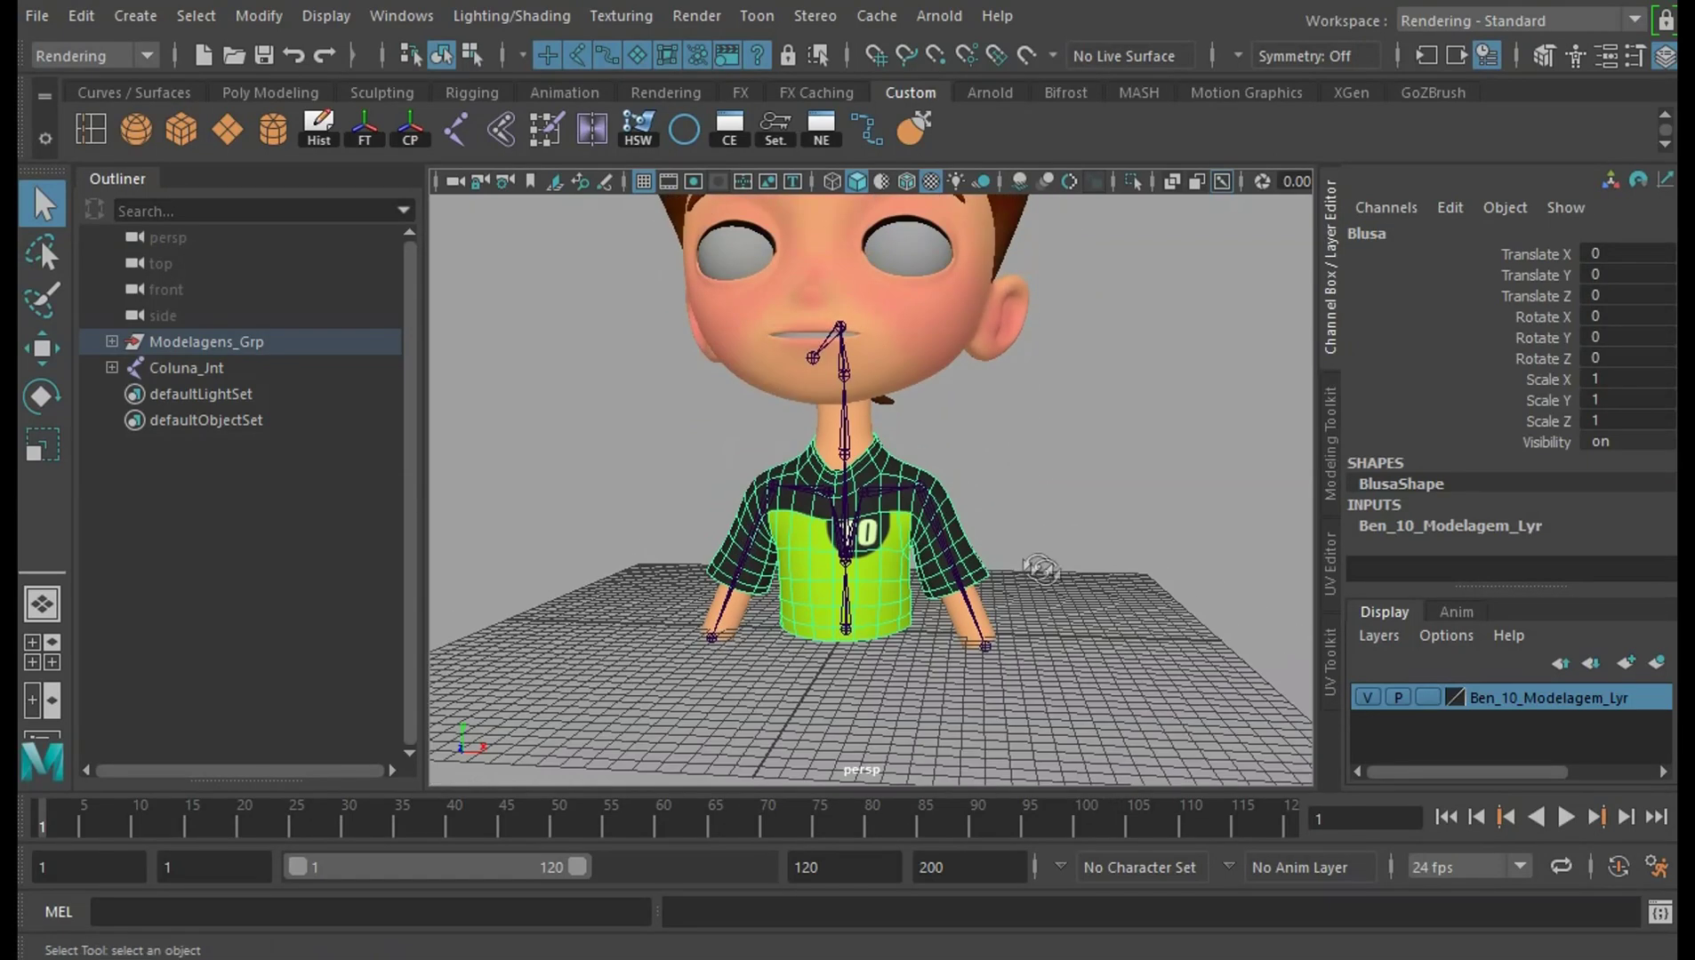
pyautogui.click(985, 625)
pyautogui.scroll(-3, 1049, 591)
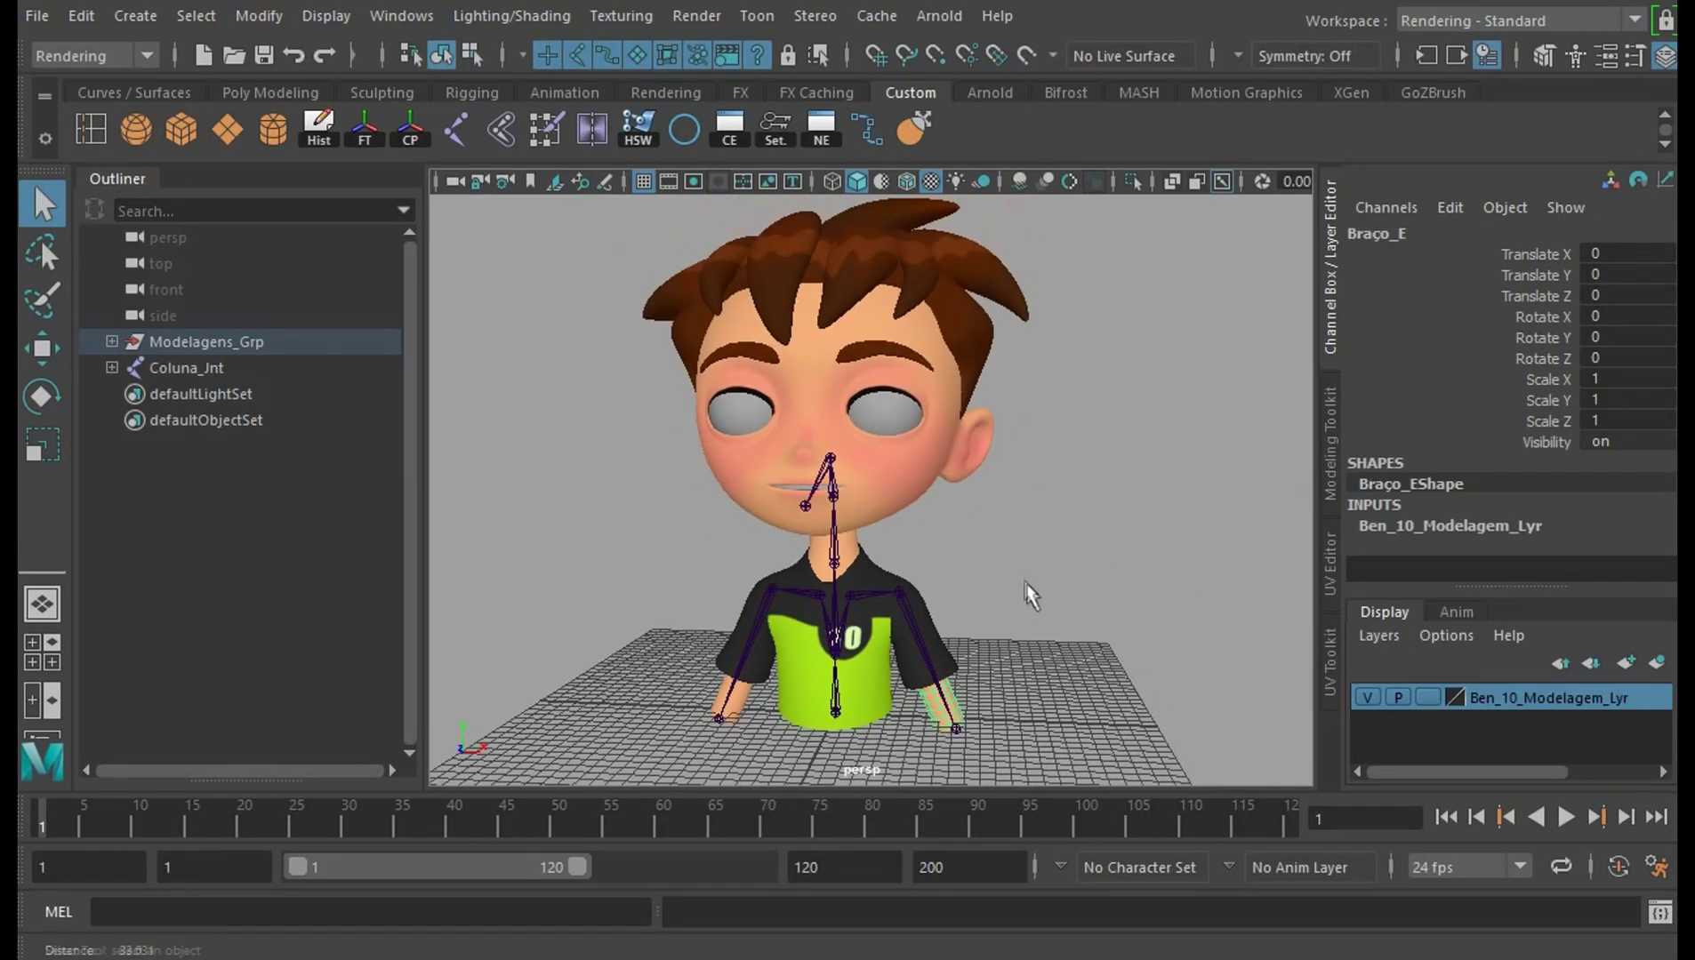
pyautogui.keyDown('alt'); pyautogui.moveTo(1026, 594); pyautogui.dragTo(1089, 643); pyautogui.keyUp('alt')
pyautogui.scroll(4, 1102, 551)
# Hide the Franjas fringe, Cabelo hair and Sombr_E eyebrow with Ctrl+H
pyautogui.click(1074, 325)
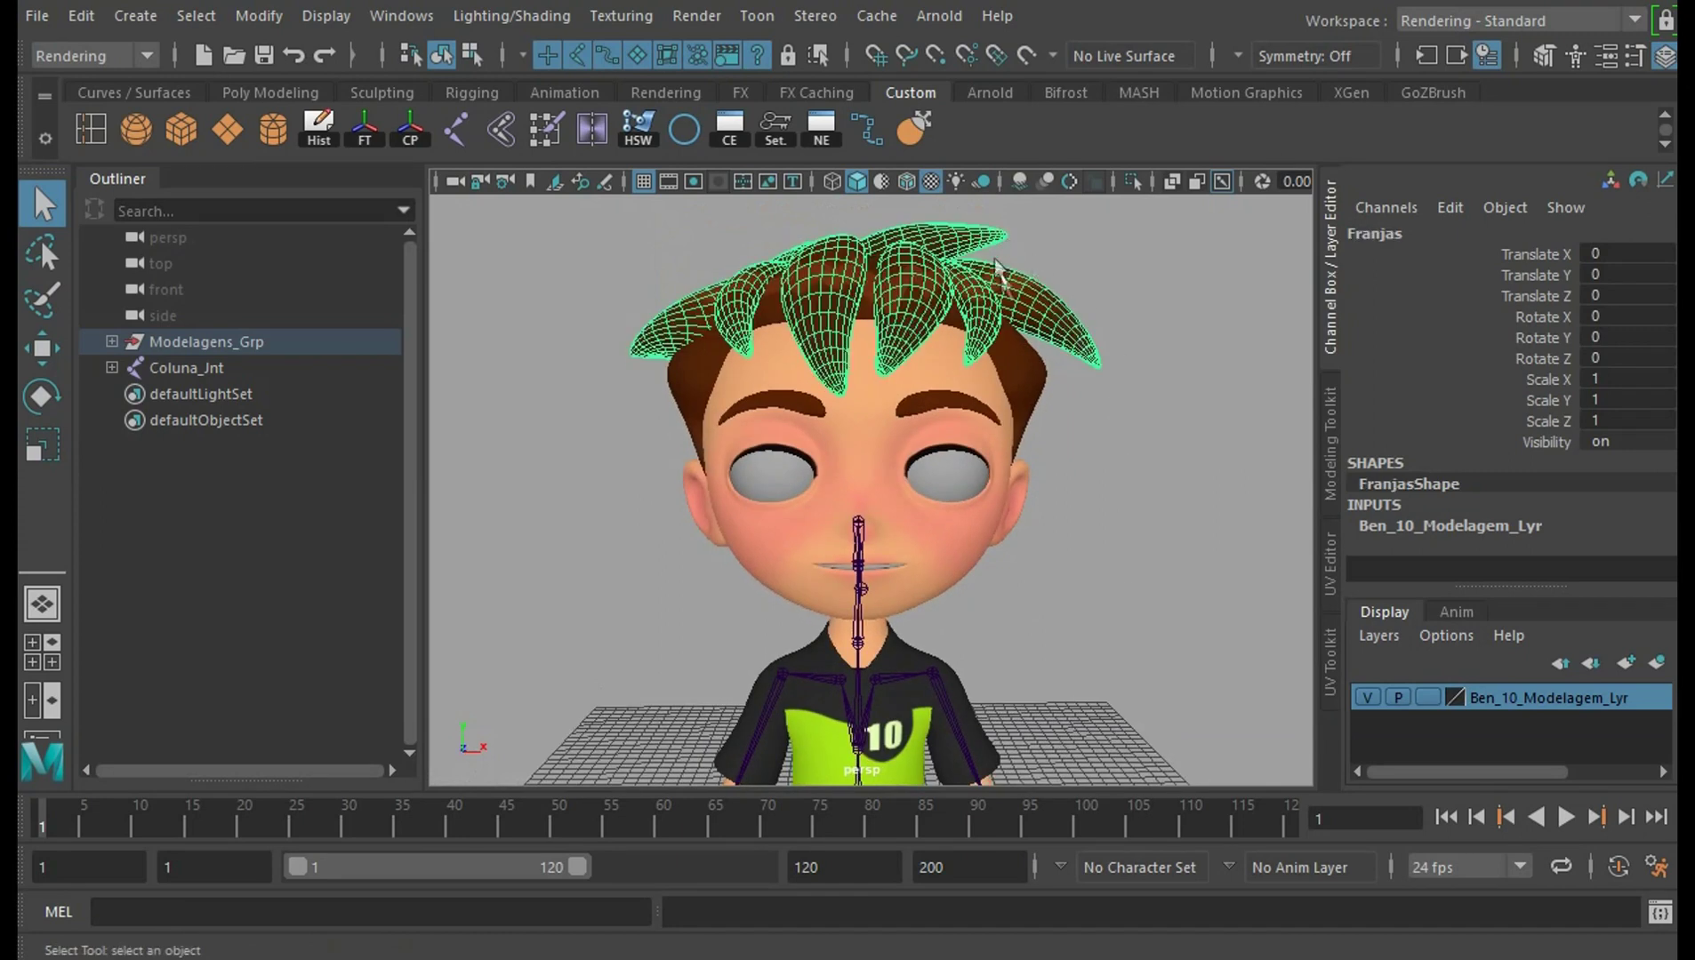
pyautogui.hotkey('ctrl', 'h')
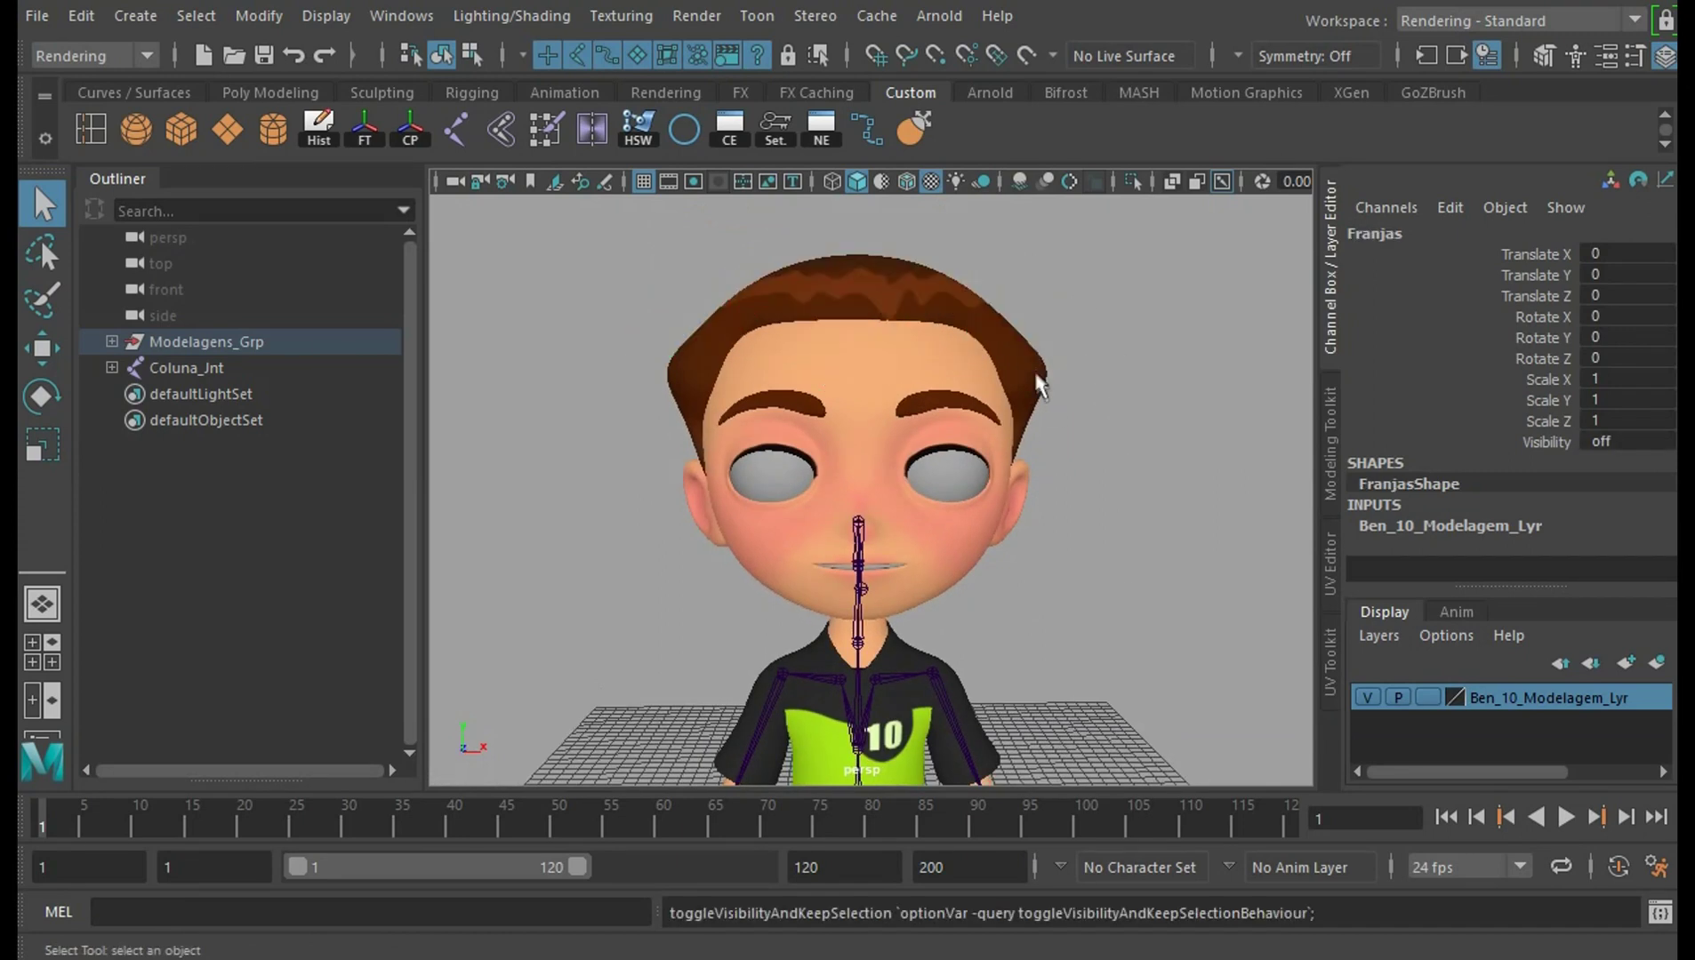
pyautogui.click(1038, 378)
pyautogui.hotkey('ctrl', 'h')
pyautogui.click(969, 415)
pyautogui.hotkey('ctrl', 'h')
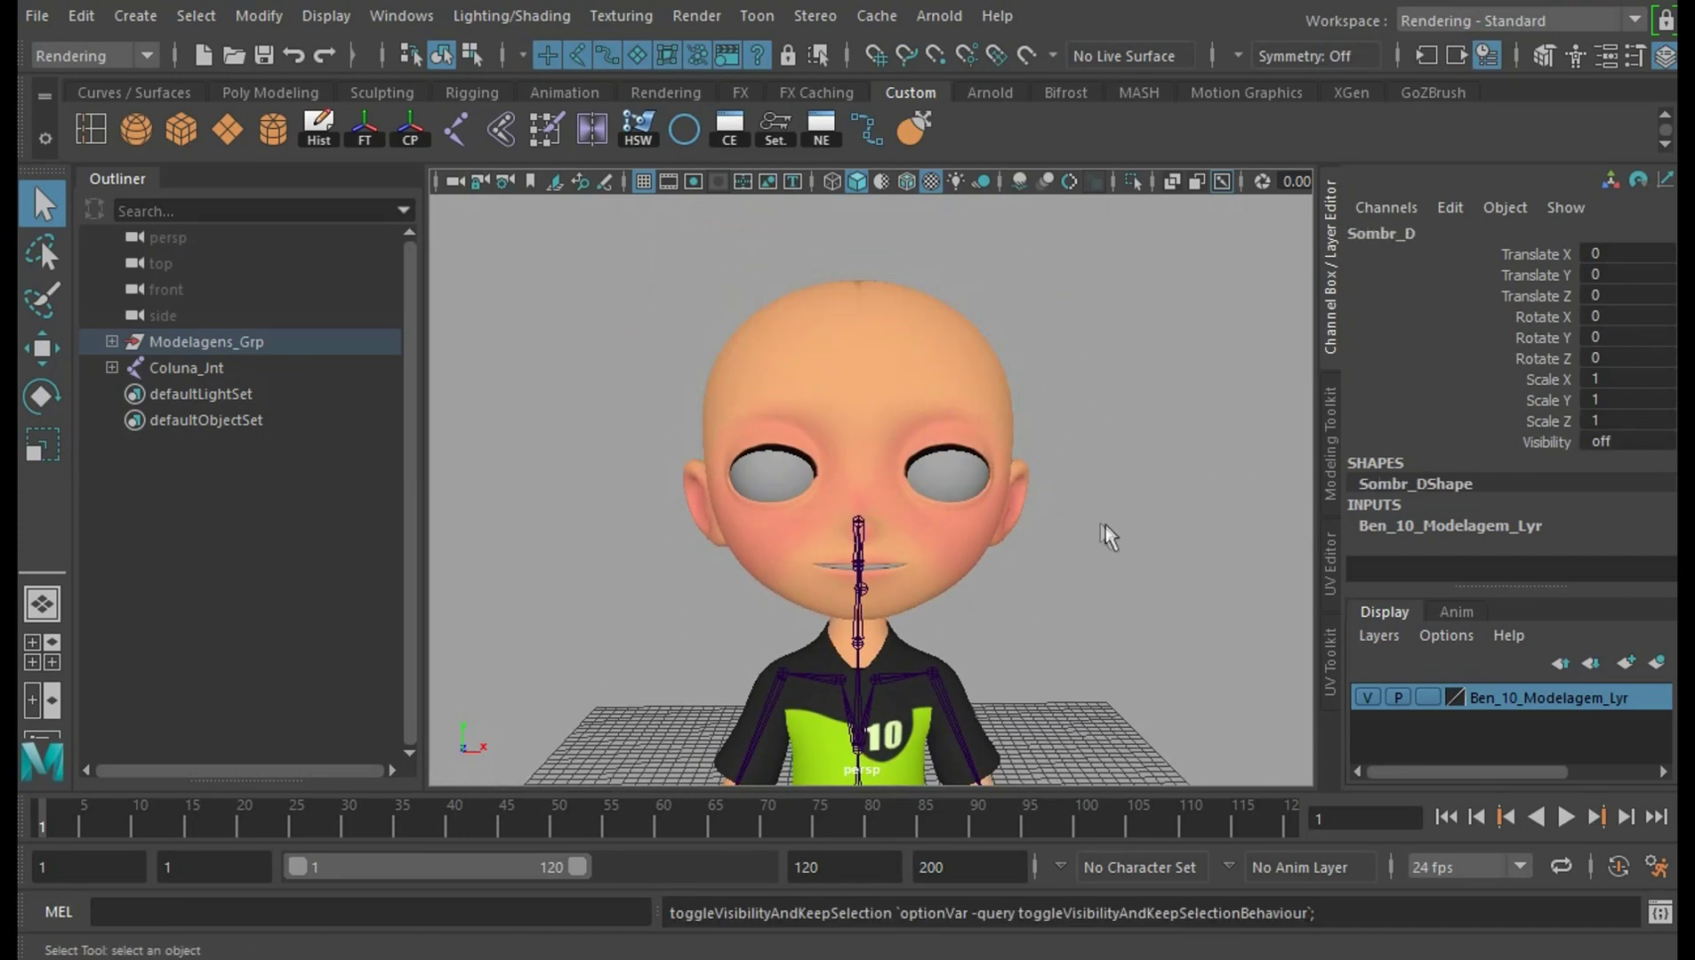
# Hide the Brilho_Olho_E eye highlight and the Olho_D eyeballs
pyautogui.keyDown('alt'); pyautogui.moveTo(1104, 529); pyautogui.dragTo(1077, 396); pyautogui.keyUp('alt')
pyautogui.click(972, 392)
pyautogui.hotkey('ctrl', 'h')
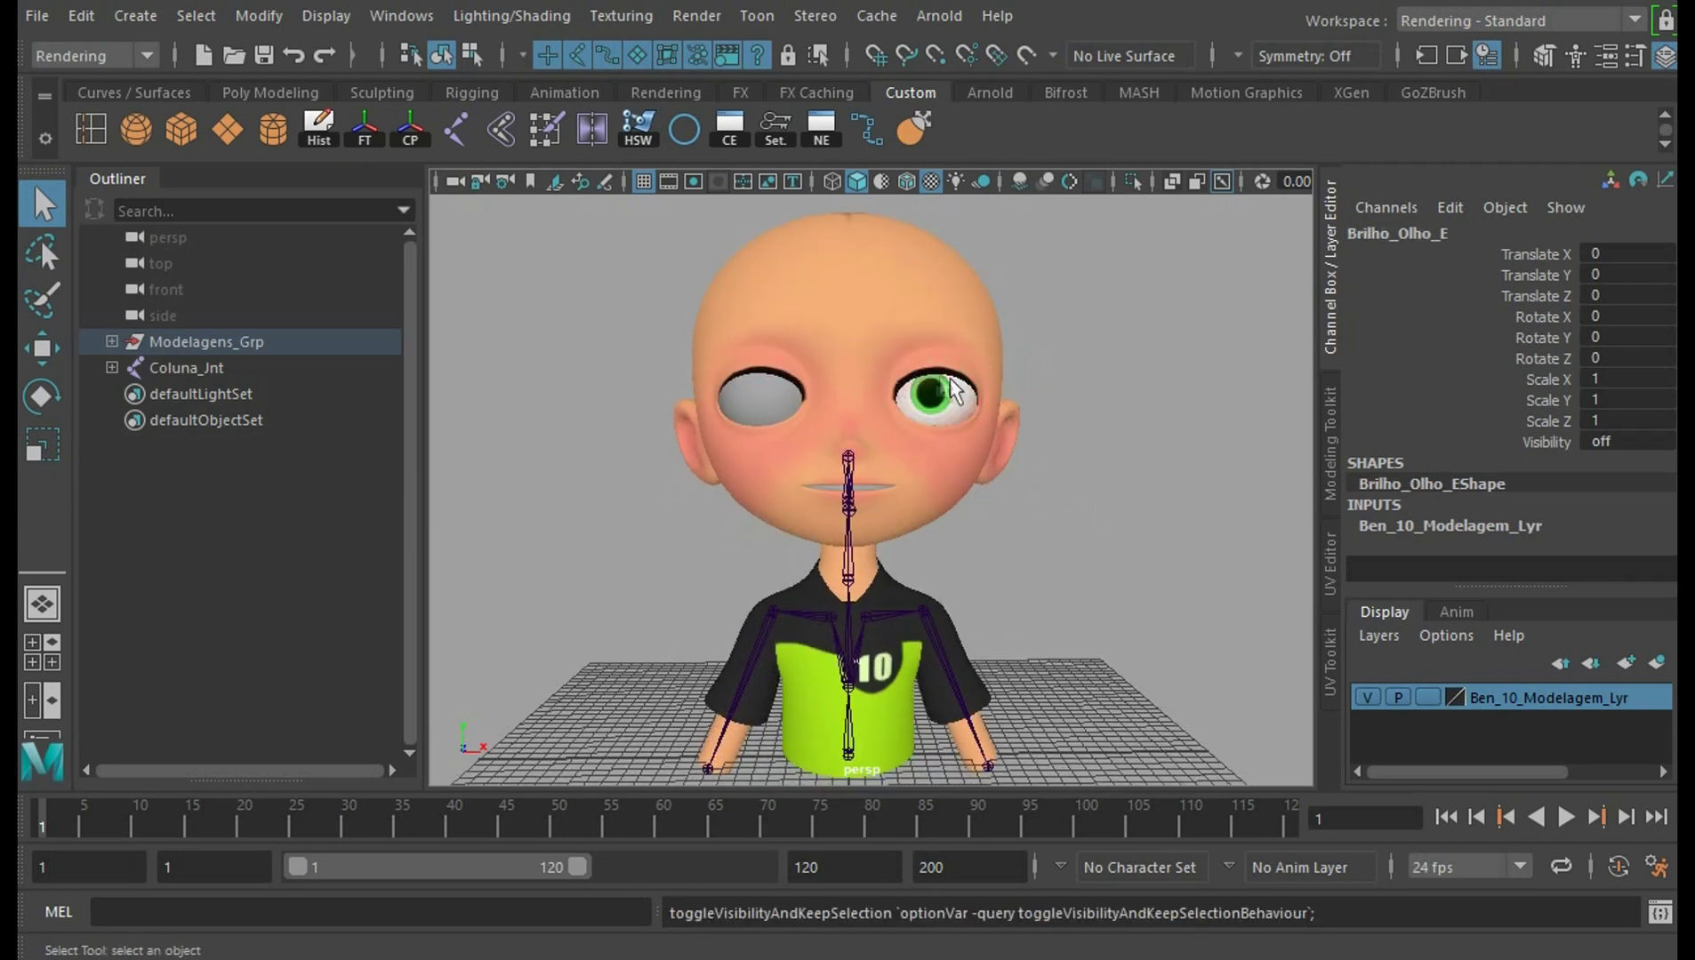
pyautogui.click(925, 404)
pyautogui.hotkey('ctrl', 'h')
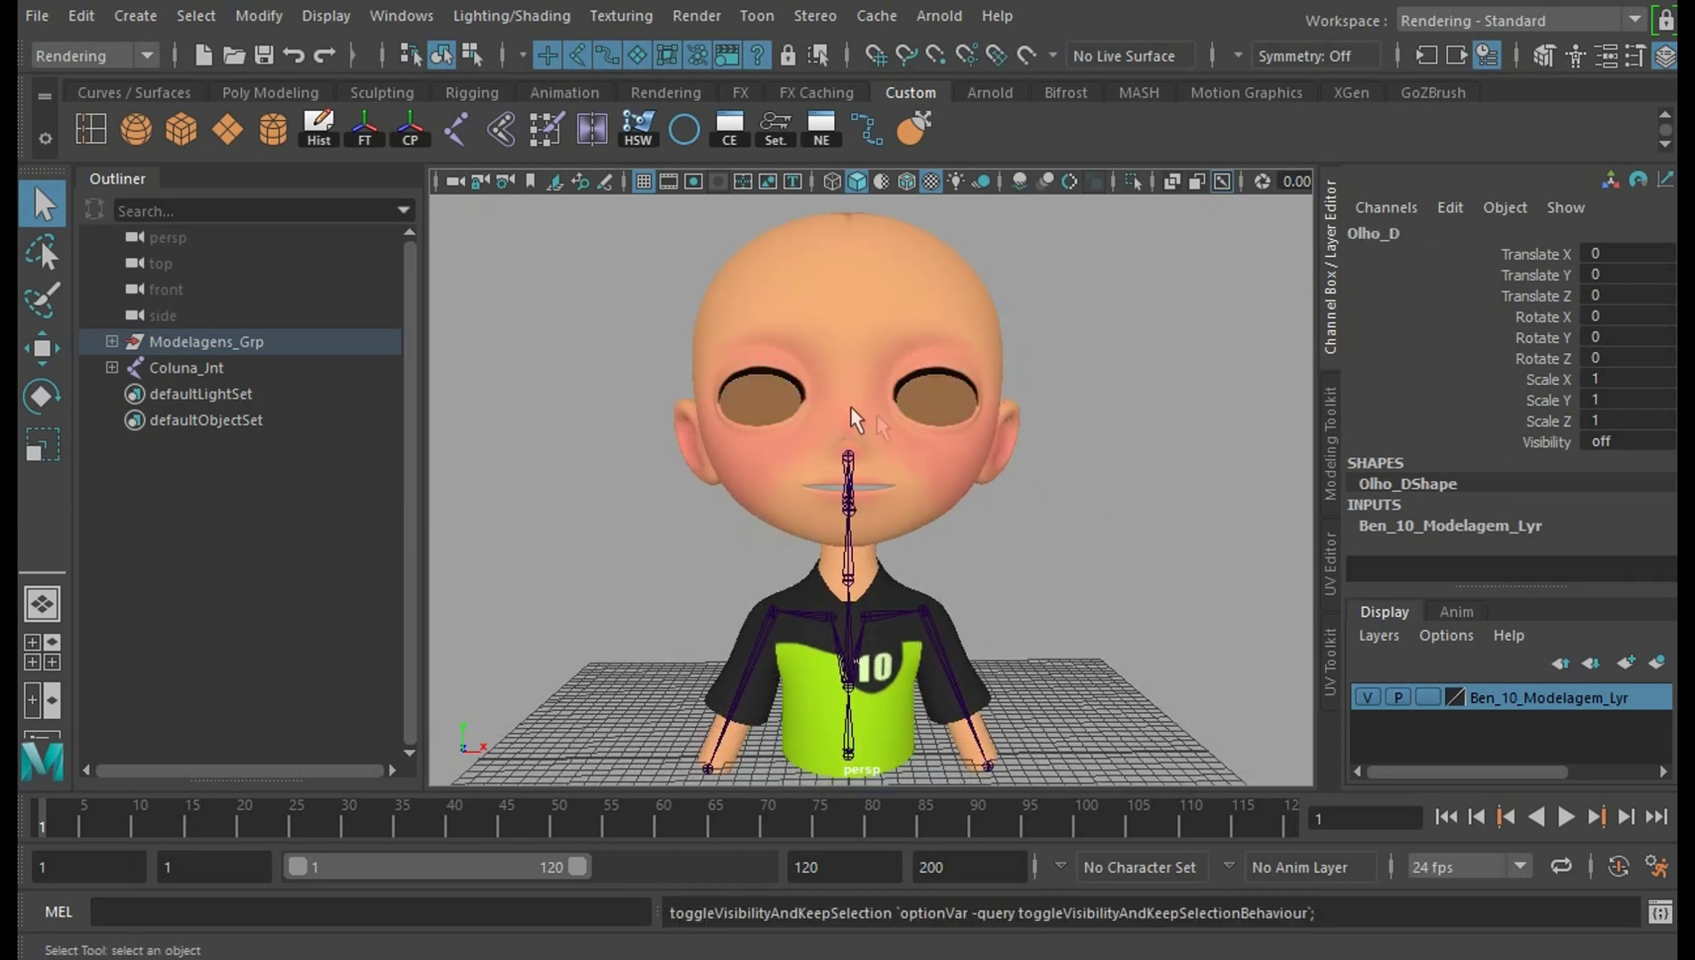
# Hide the upper teeth Dentes_Sup and lower teeth Dentes_In
pyautogui.keyDown('alt'); pyautogui.moveTo(1020, 434); pyautogui.dragTo(1108, 532, button='right'); pyautogui.keyUp('alt')
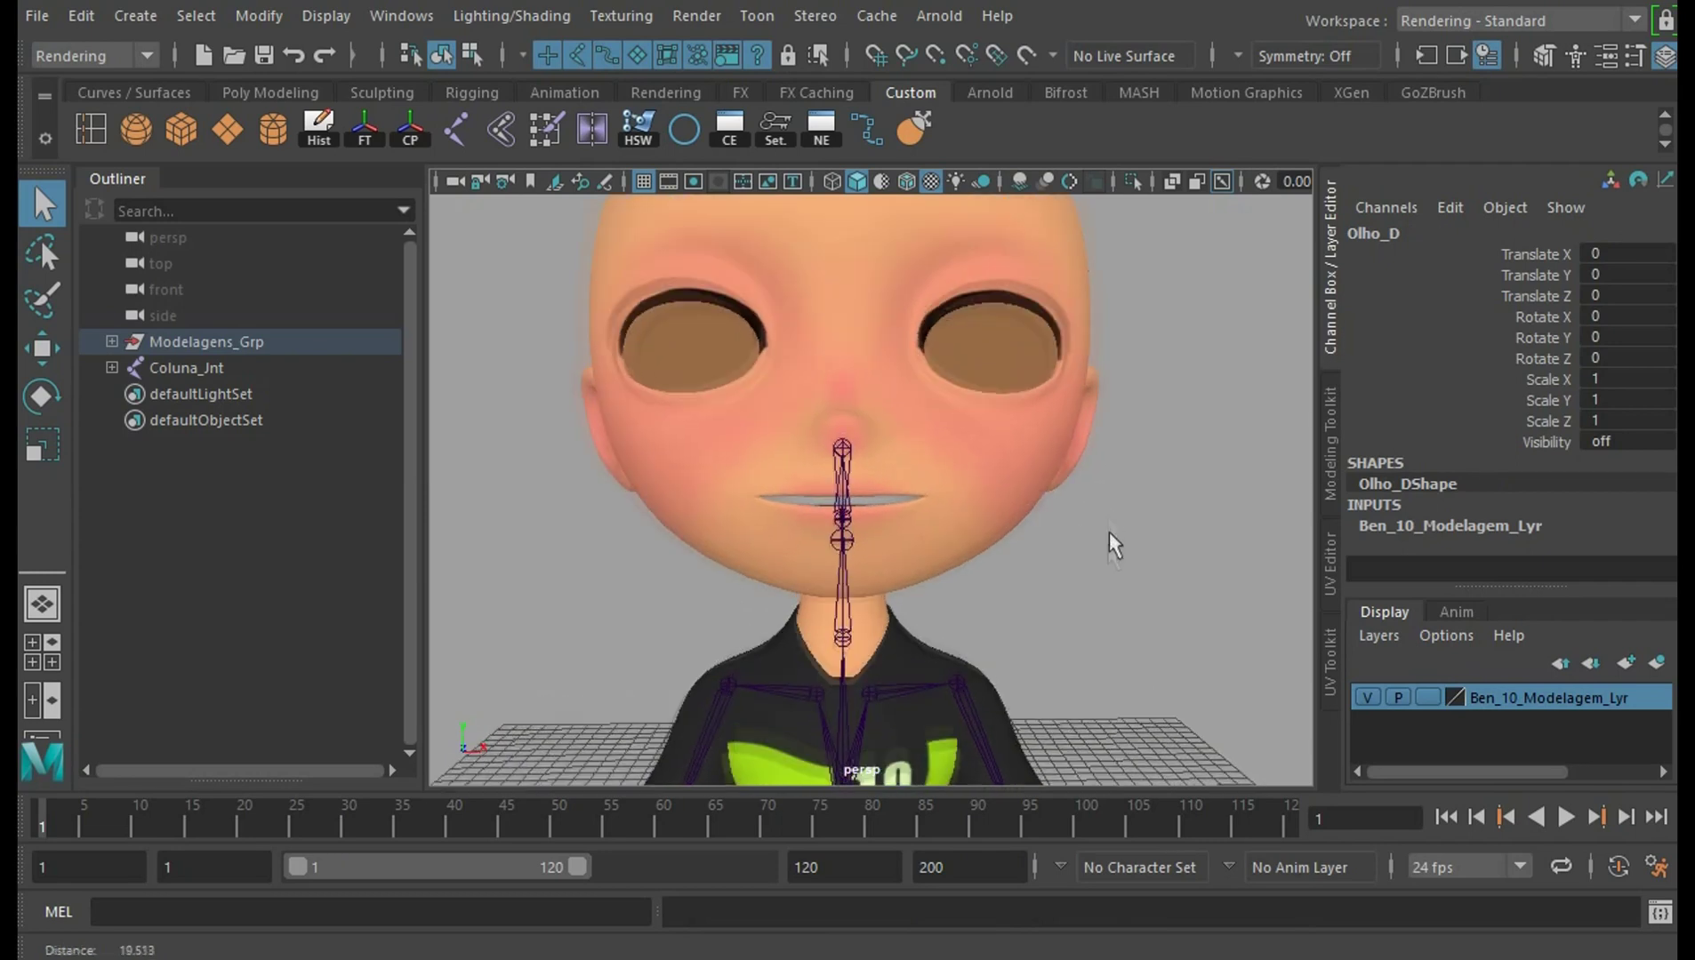
pyautogui.click(880, 498)
pyautogui.press('f')
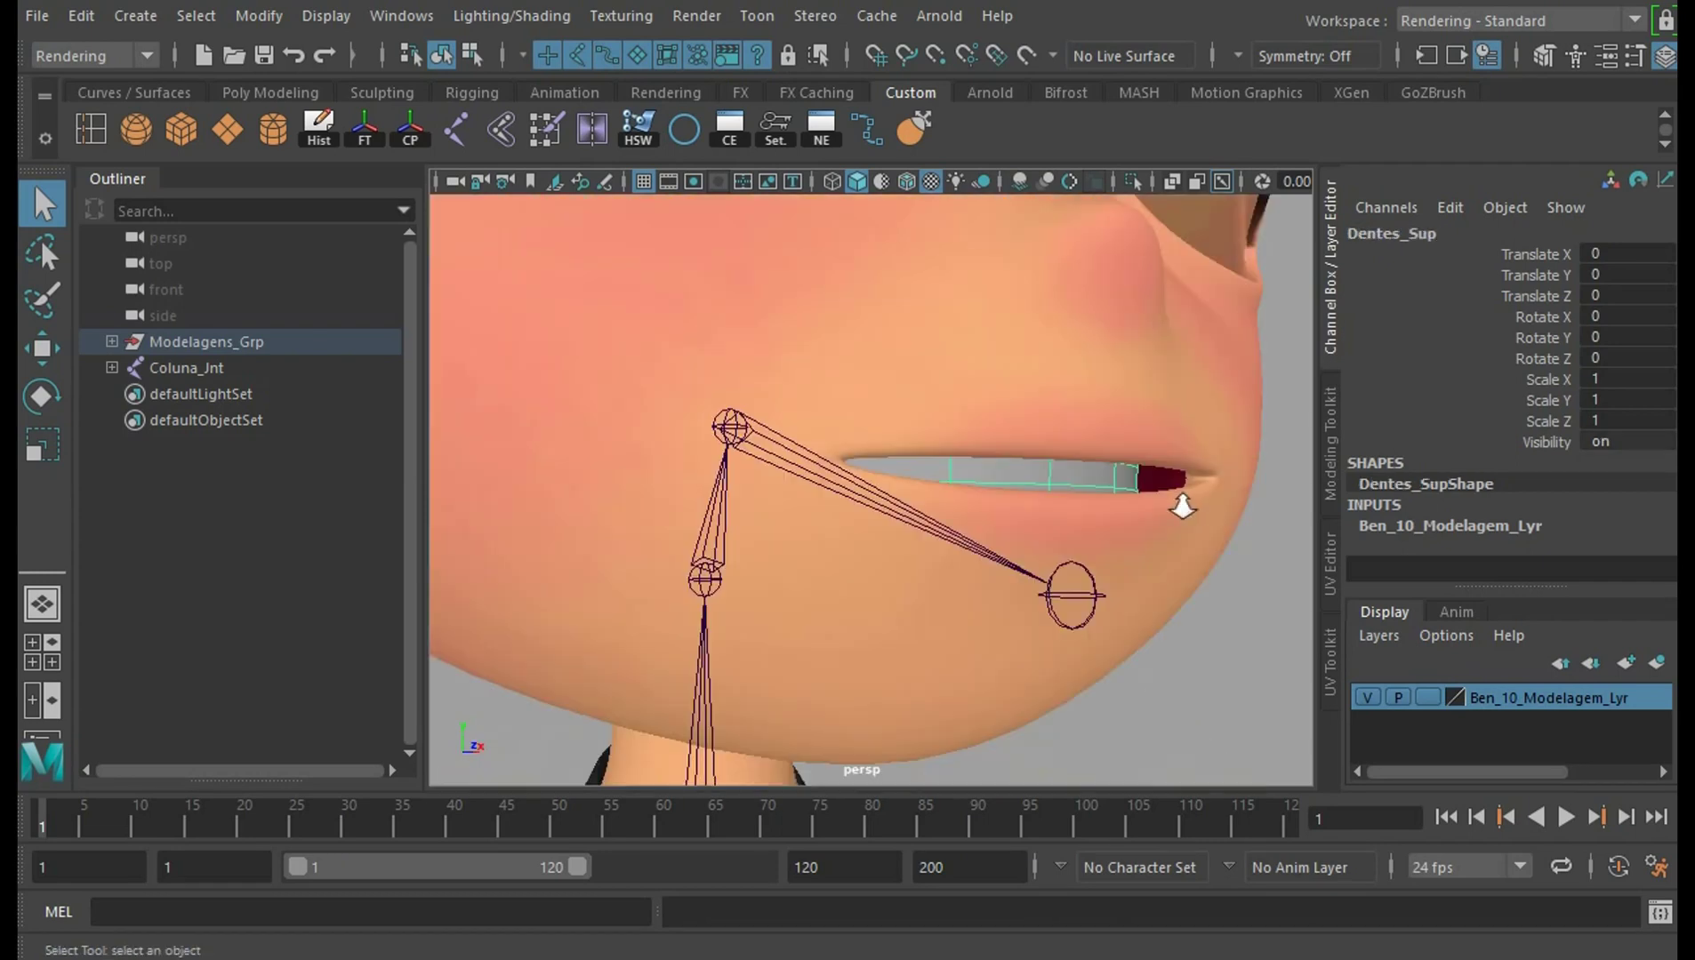
pyautogui.hotkey('ctrl', 'h')
pyautogui.keyDown('alt'); pyautogui.moveTo(1263, 651); pyautogui.dragTo(1018, 627); pyautogui.keyUp('alt')
pyautogui.click(1018, 627)
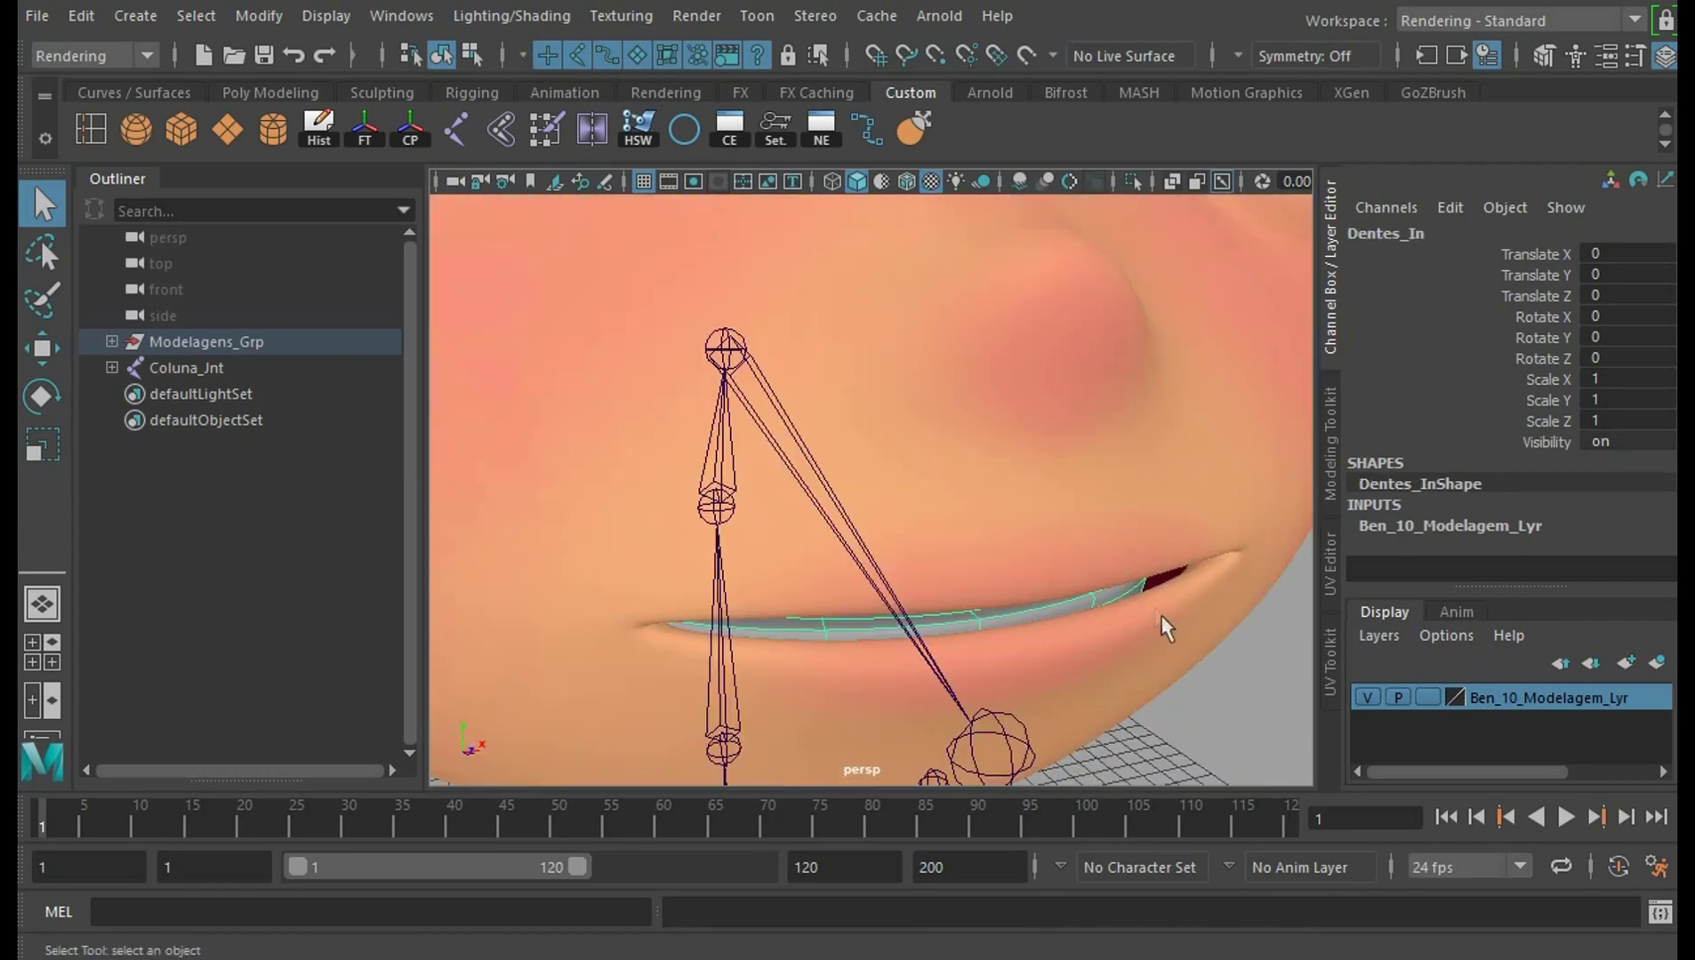
pyautogui.hotkey('ctrl', 'h')
# Orbit around the whole character to review the now-bald head
pyautogui.moveTo(1184, 627)
pyautogui.keyDown('alt'); pyautogui.mouseDown()
pyautogui.moveTo(1100, 382)
pyautogui.moveTo(1186, 378)
pyautogui.moveTo(1150, 450)
pyautogui.mouseUp(); pyautogui.keyUp('alt')
pyautogui.keyDown('alt'); pyautogui.moveTo(1150, 450); pyautogui.dragTo(1134, 539, button='middle'); pyautogui.keyUp('alt')
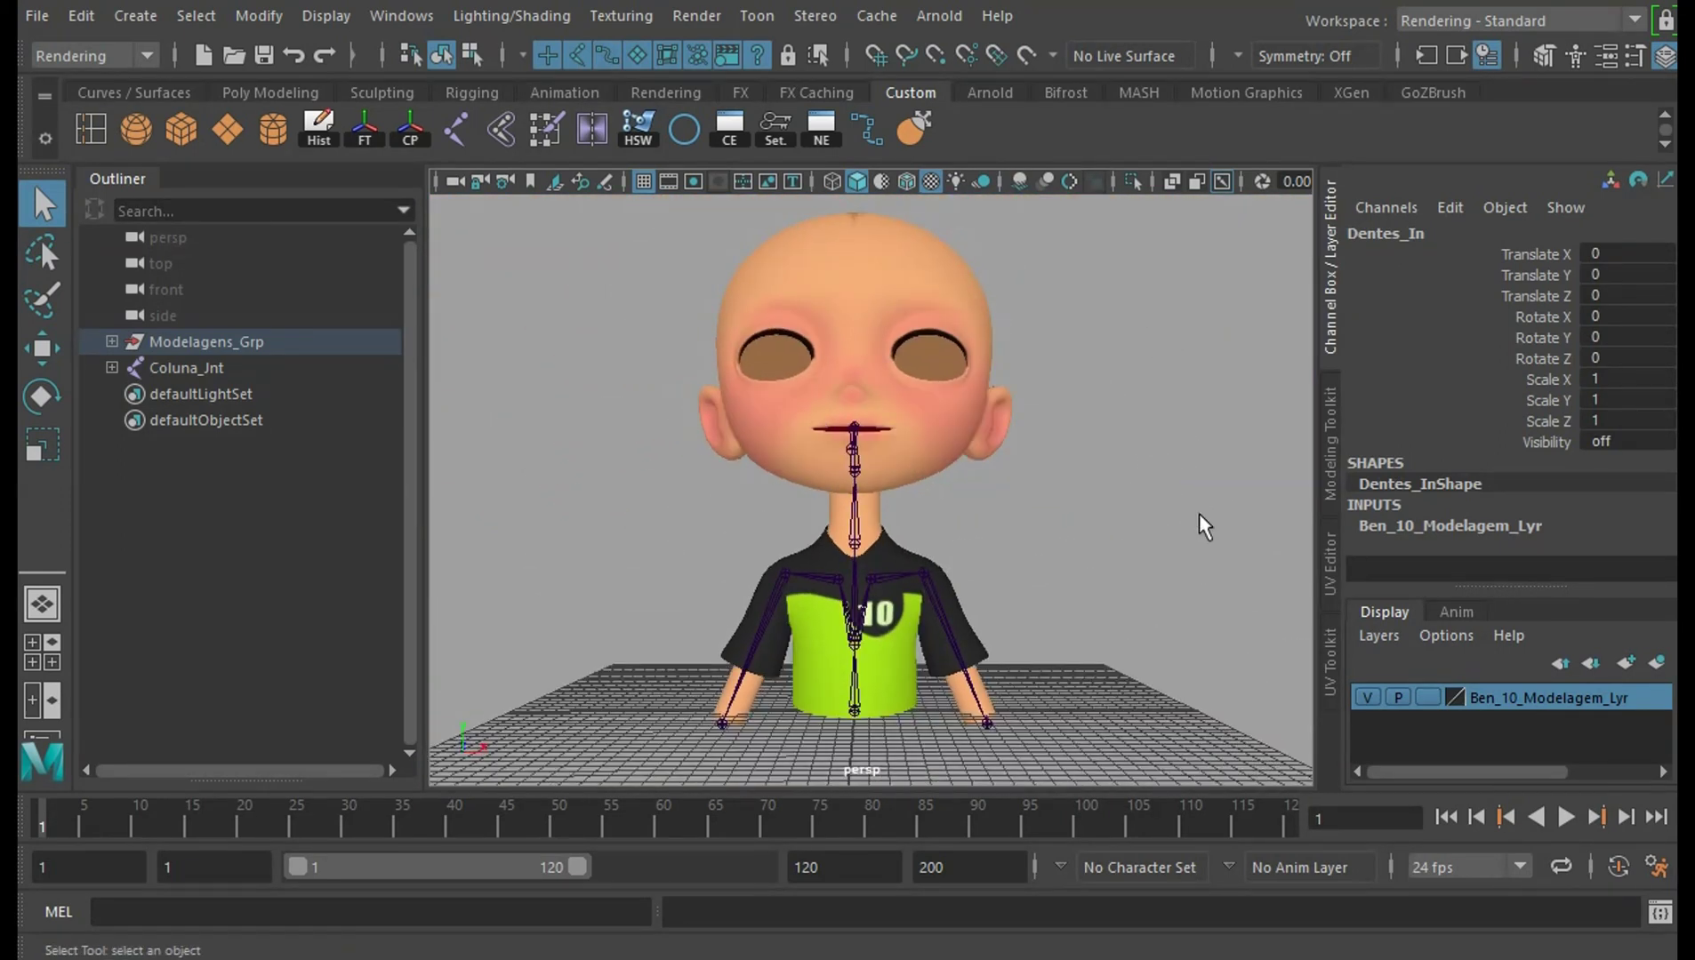
pyautogui.moveTo(1198, 512)
pyautogui.keyDown('alt'); pyautogui.mouseDown()
pyautogui.moveTo(1086, 540)
pyautogui.moveTo(1150, 544)
pyautogui.mouseUp(); pyautogui.keyUp('alt')
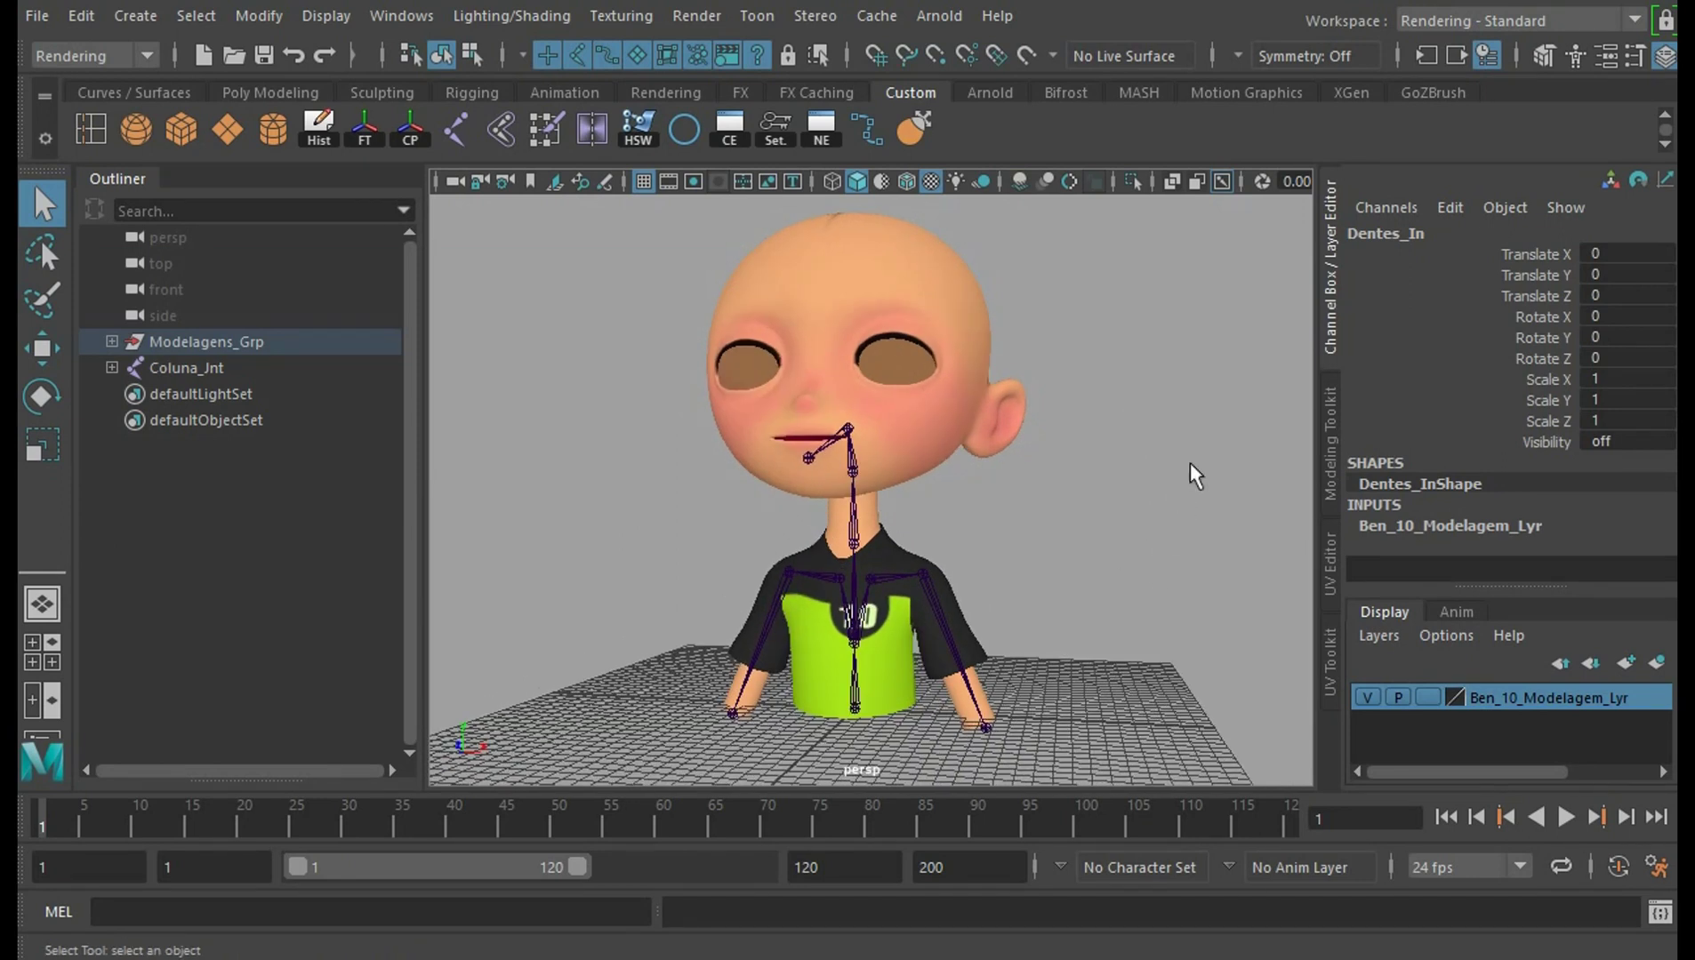
pyautogui.moveTo(1191, 464)
pyautogui.keyDown('alt'); pyautogui.mouseDown()
pyautogui.moveTo(1109, 599)
pyautogui.moveTo(1131, 558)
pyautogui.mouseUp(); pyautogui.keyUp('alt')
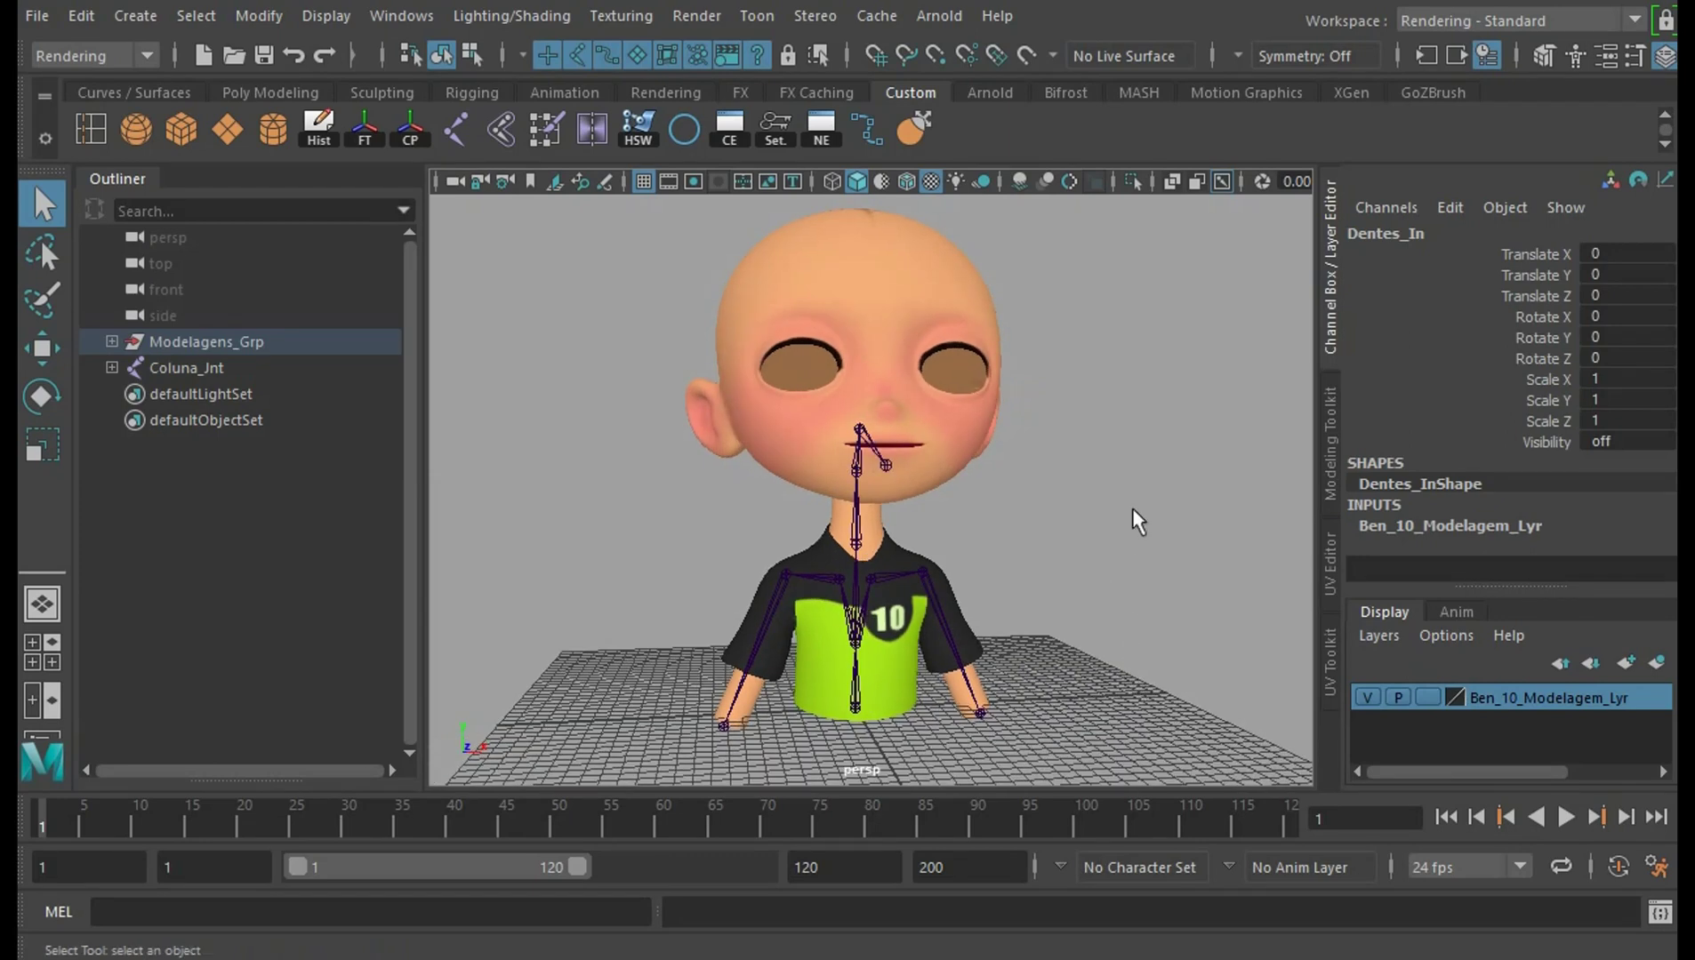
# Switch the viewport to plain untextured shading (key 5) and clear the selection
pyautogui.press('5')
pyautogui.click(1161, 569)
pyautogui.moveTo(1161, 569)
pyautogui.keyDown('alt'); pyautogui.mouseDown()
pyautogui.moveTo(1154, 583)
pyautogui.moveTo(1095, 541)
pyautogui.mouseUp(); pyautogui.keyUp('alt')
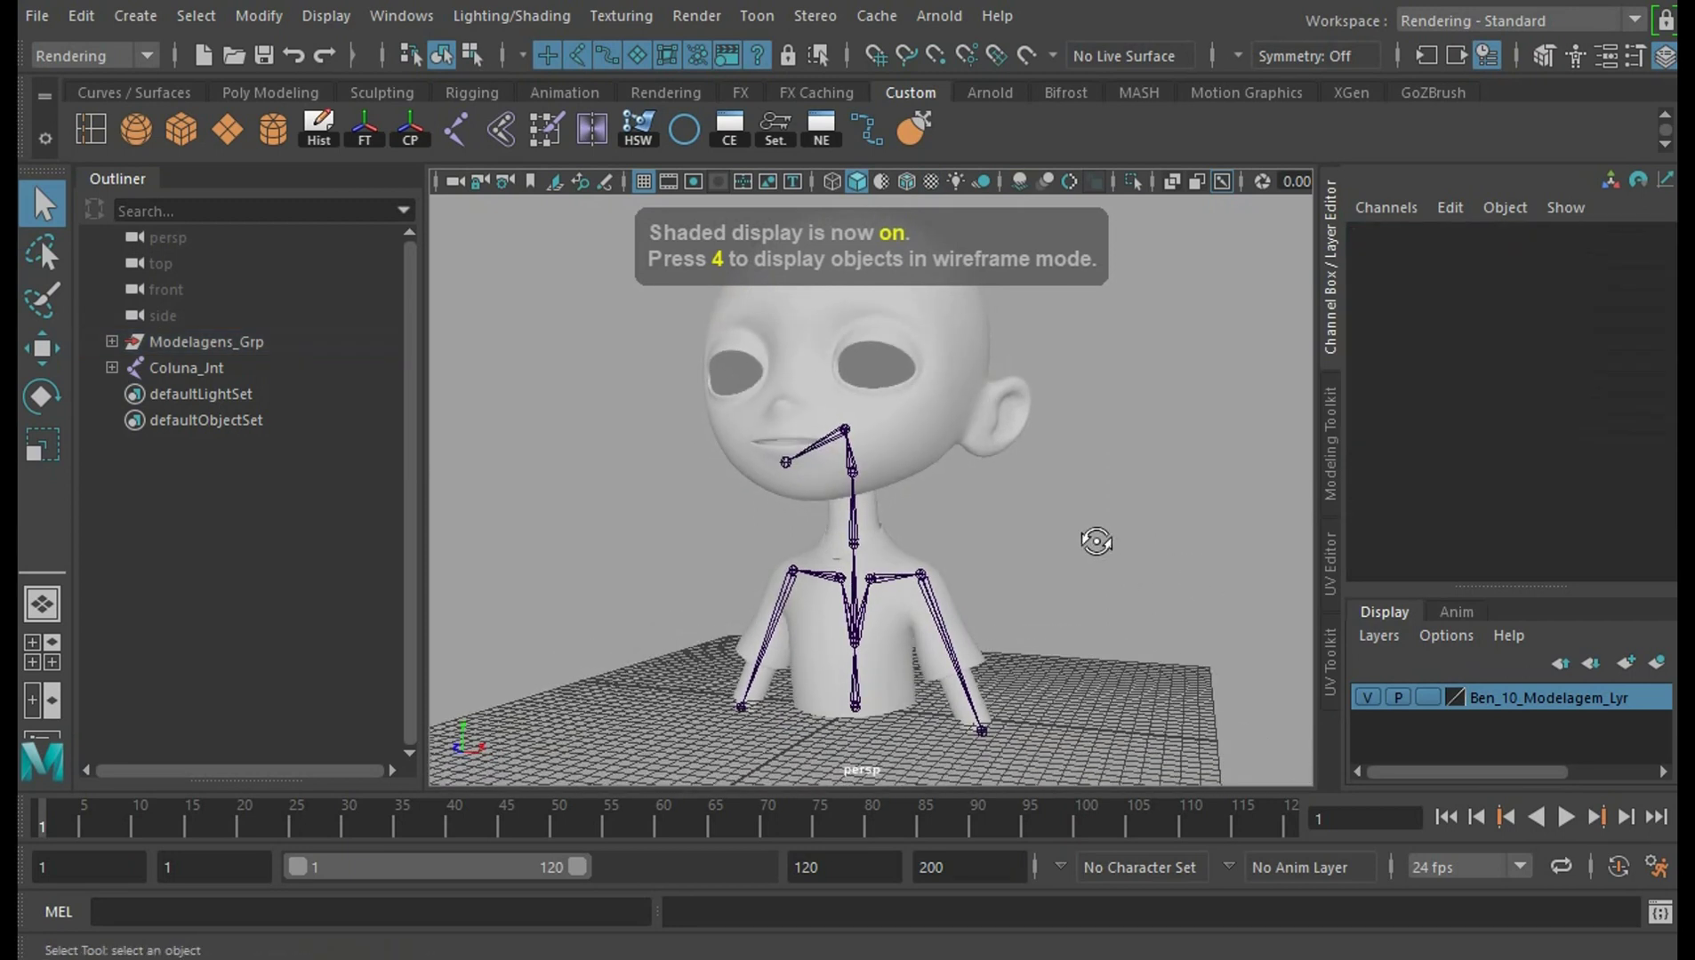
pyautogui.moveTo(1158, 609)
pyautogui.keyDown('alt'); pyautogui.mouseDown()
pyautogui.moveTo(1042, 569)
pyautogui.moveTo(1060, 575)
pyautogui.moveTo(983, 510)
pyautogui.moveTo(1142, 549)
pyautogui.moveTo(1089, 612)
pyautogui.moveTo(1108, 642)
pyautogui.moveTo(1107, 591)
pyautogui.mouseUp(); pyautogui.keyUp('alt')
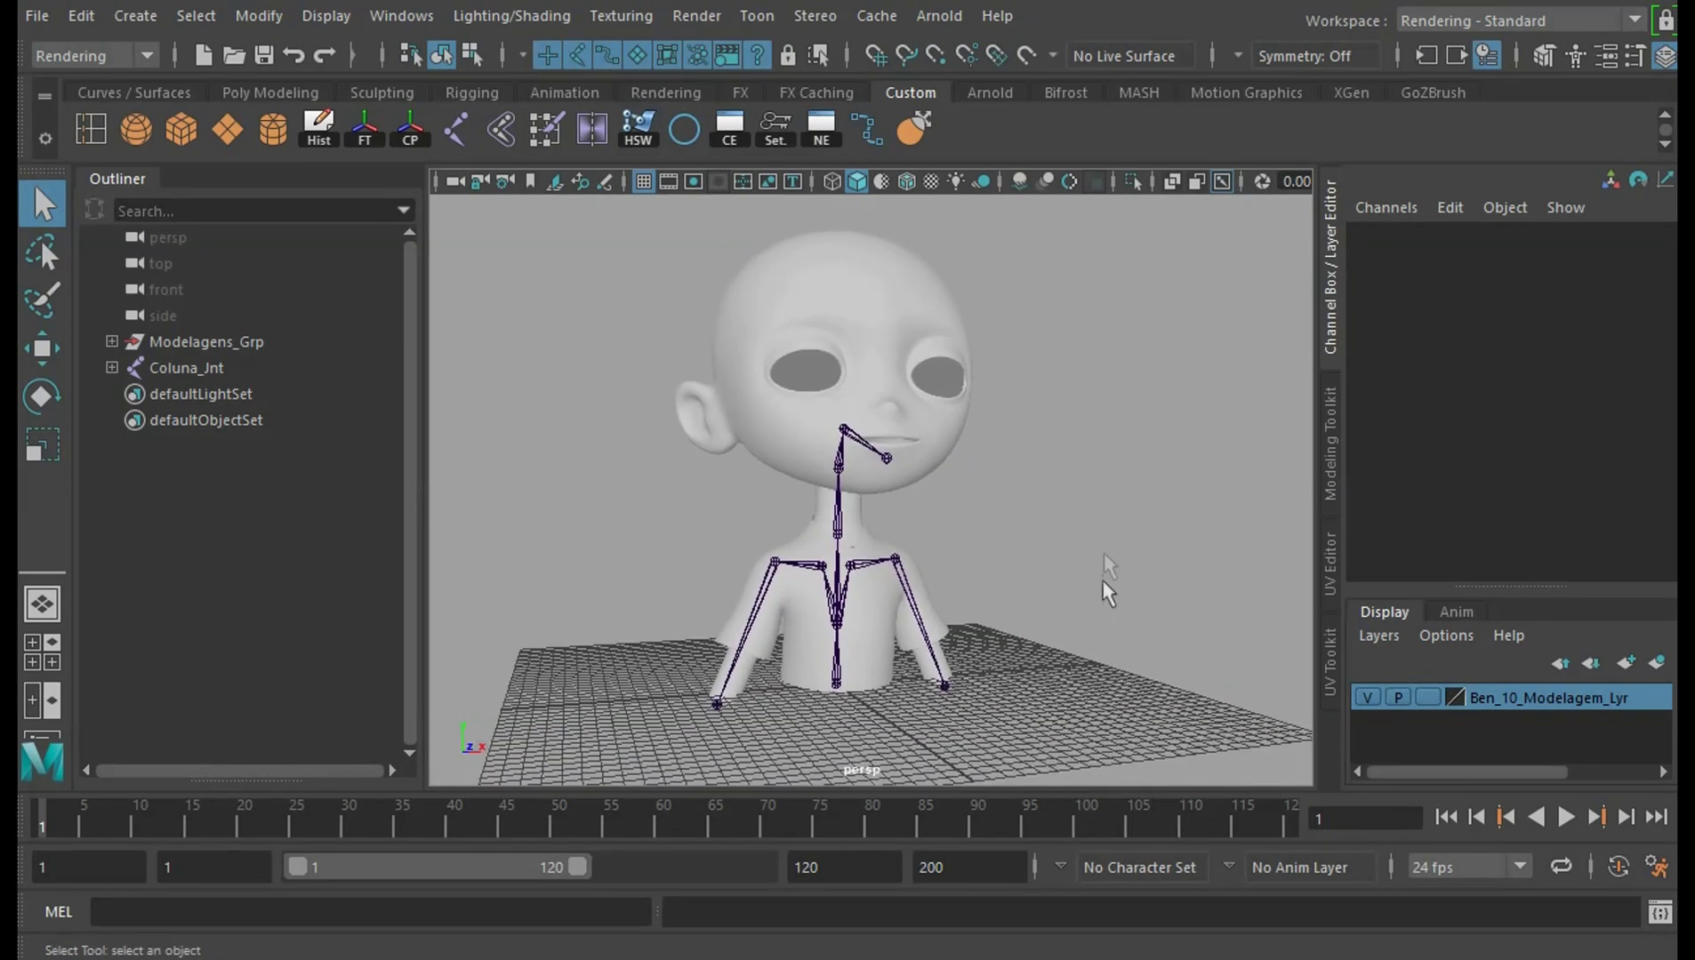
# Toggle X-Ray Joints off and back on, then select the Braço_E arm mesh
pyautogui.click(1221, 181)
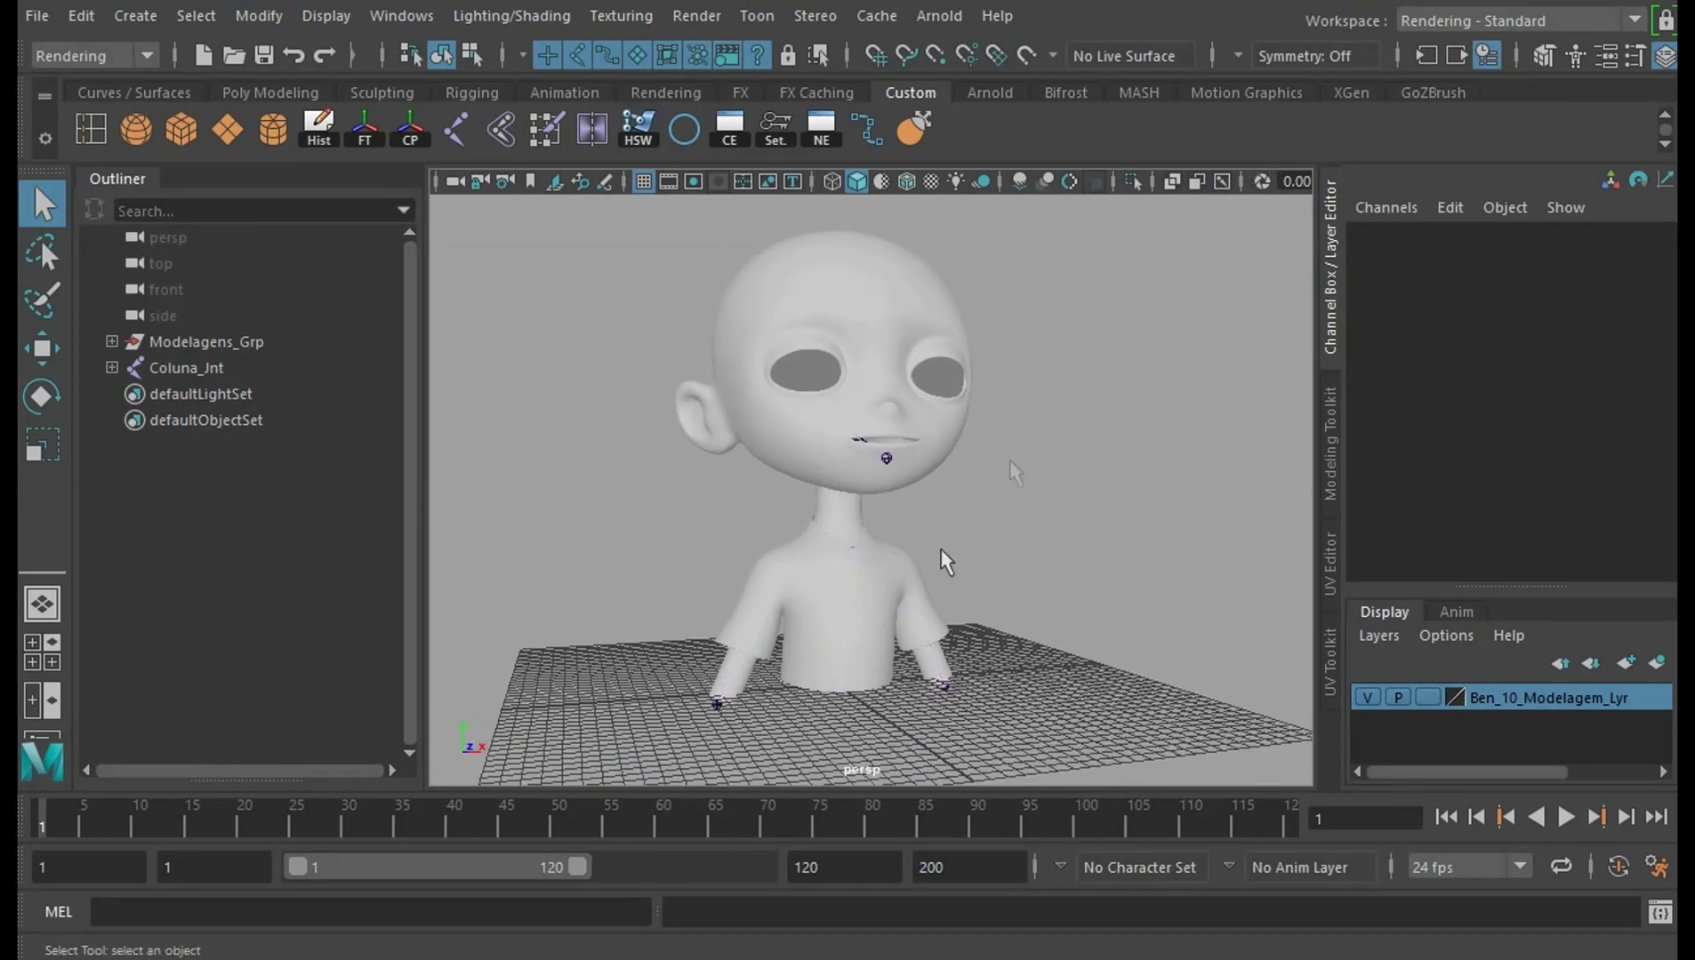
pyautogui.click(1222, 181)
pyautogui.moveTo(1203, 447)
pyautogui.keyDown('alt'); pyautogui.mouseDown()
pyautogui.moveTo(1167, 549)
pyautogui.moveTo(1124, 586)
pyautogui.moveTo(1118, 616)
pyautogui.moveTo(983, 593)
pyautogui.moveTo(1127, 580)
pyautogui.moveTo(1135, 440)
pyautogui.mouseUp(); pyautogui.keyUp('alt')
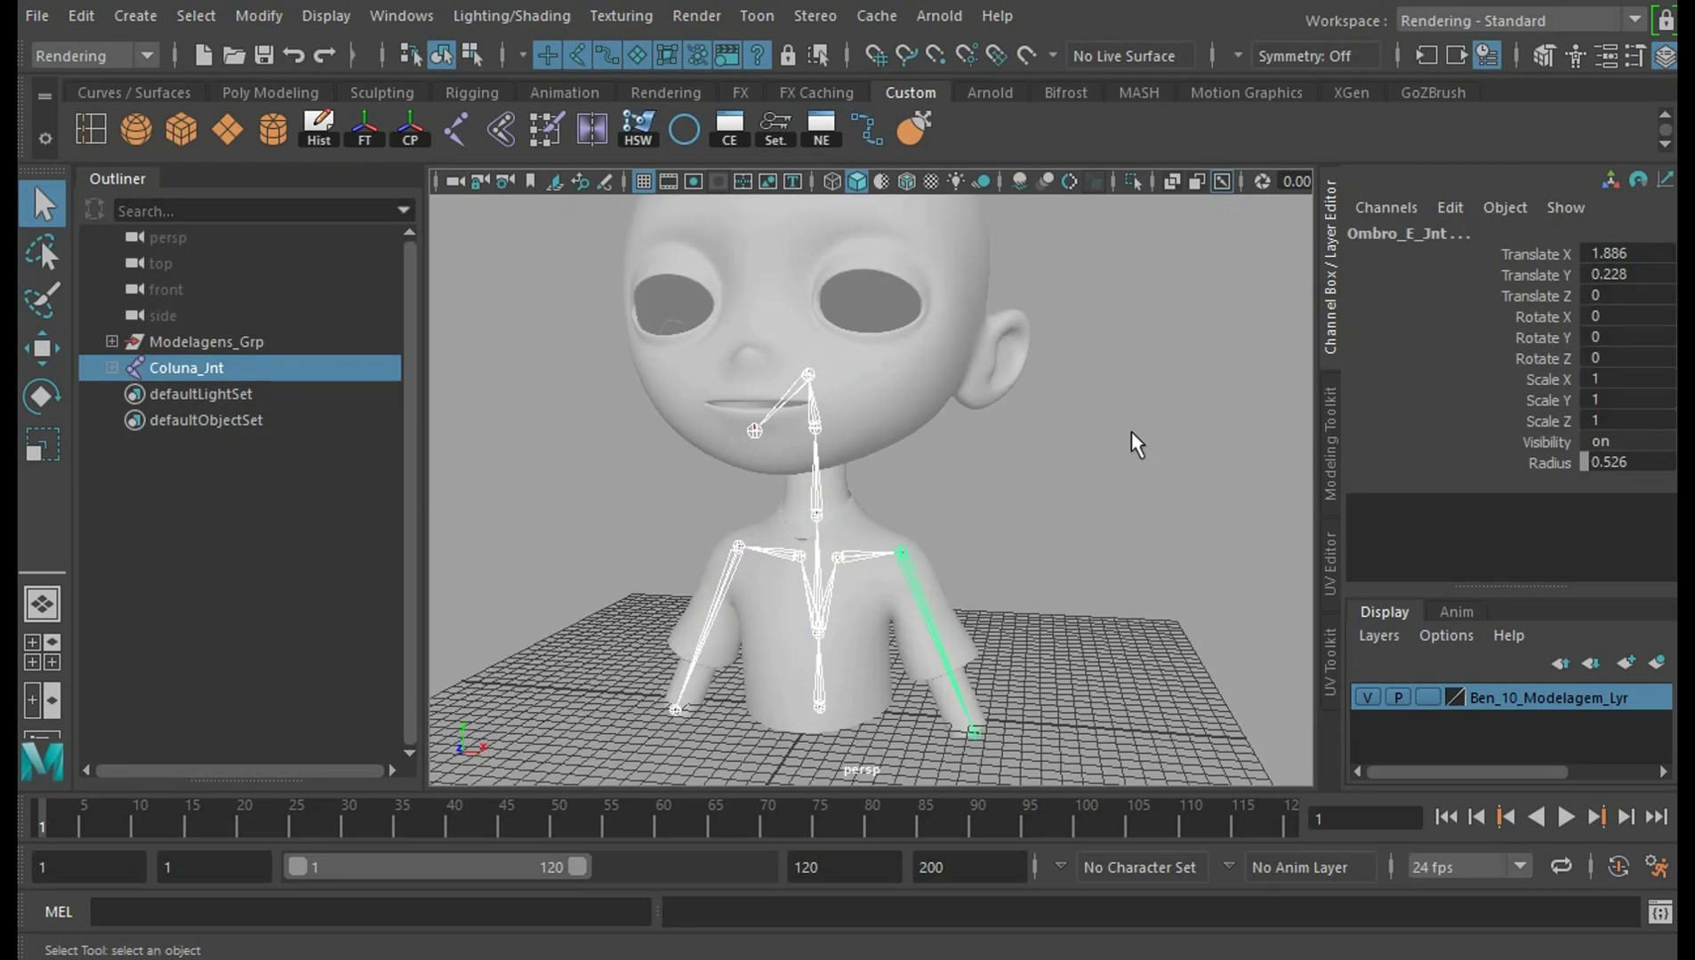
pyautogui.moveTo(1006, 512)
pyautogui.keyDown('alt'); pyautogui.mouseDown()
pyautogui.moveTo(1009, 480)
pyautogui.moveTo(949, 518)
pyautogui.moveTo(1022, 540)
pyautogui.mouseUp(); pyautogui.keyUp('alt')
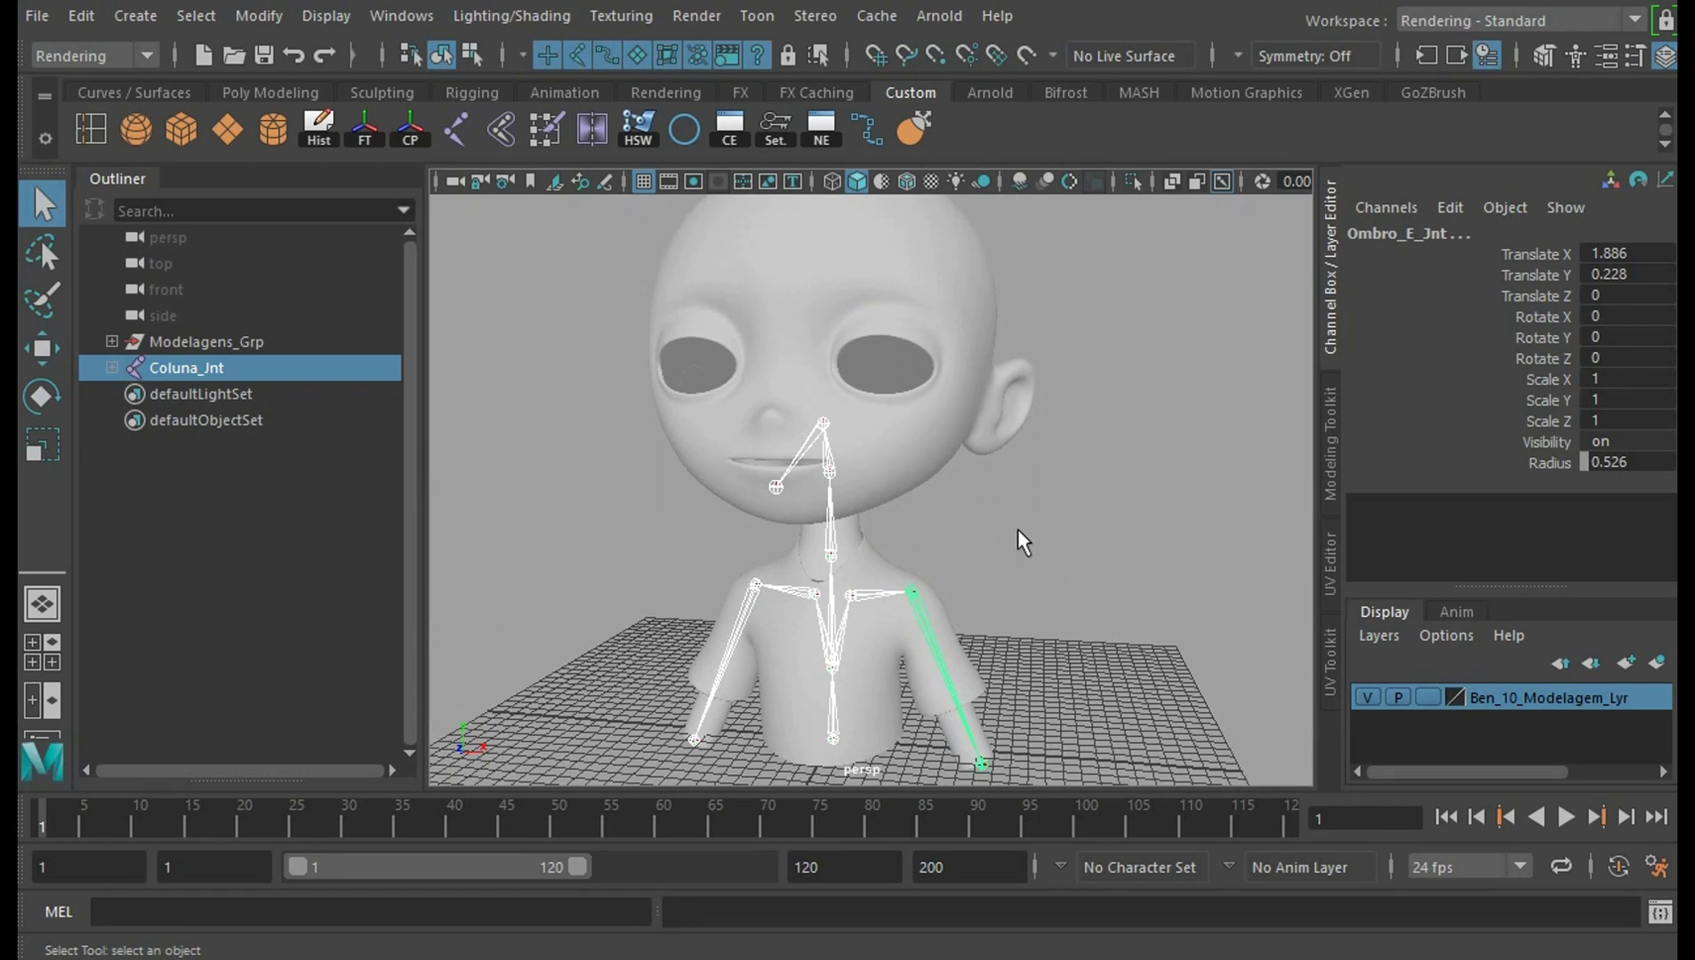
pyautogui.click(956, 739)
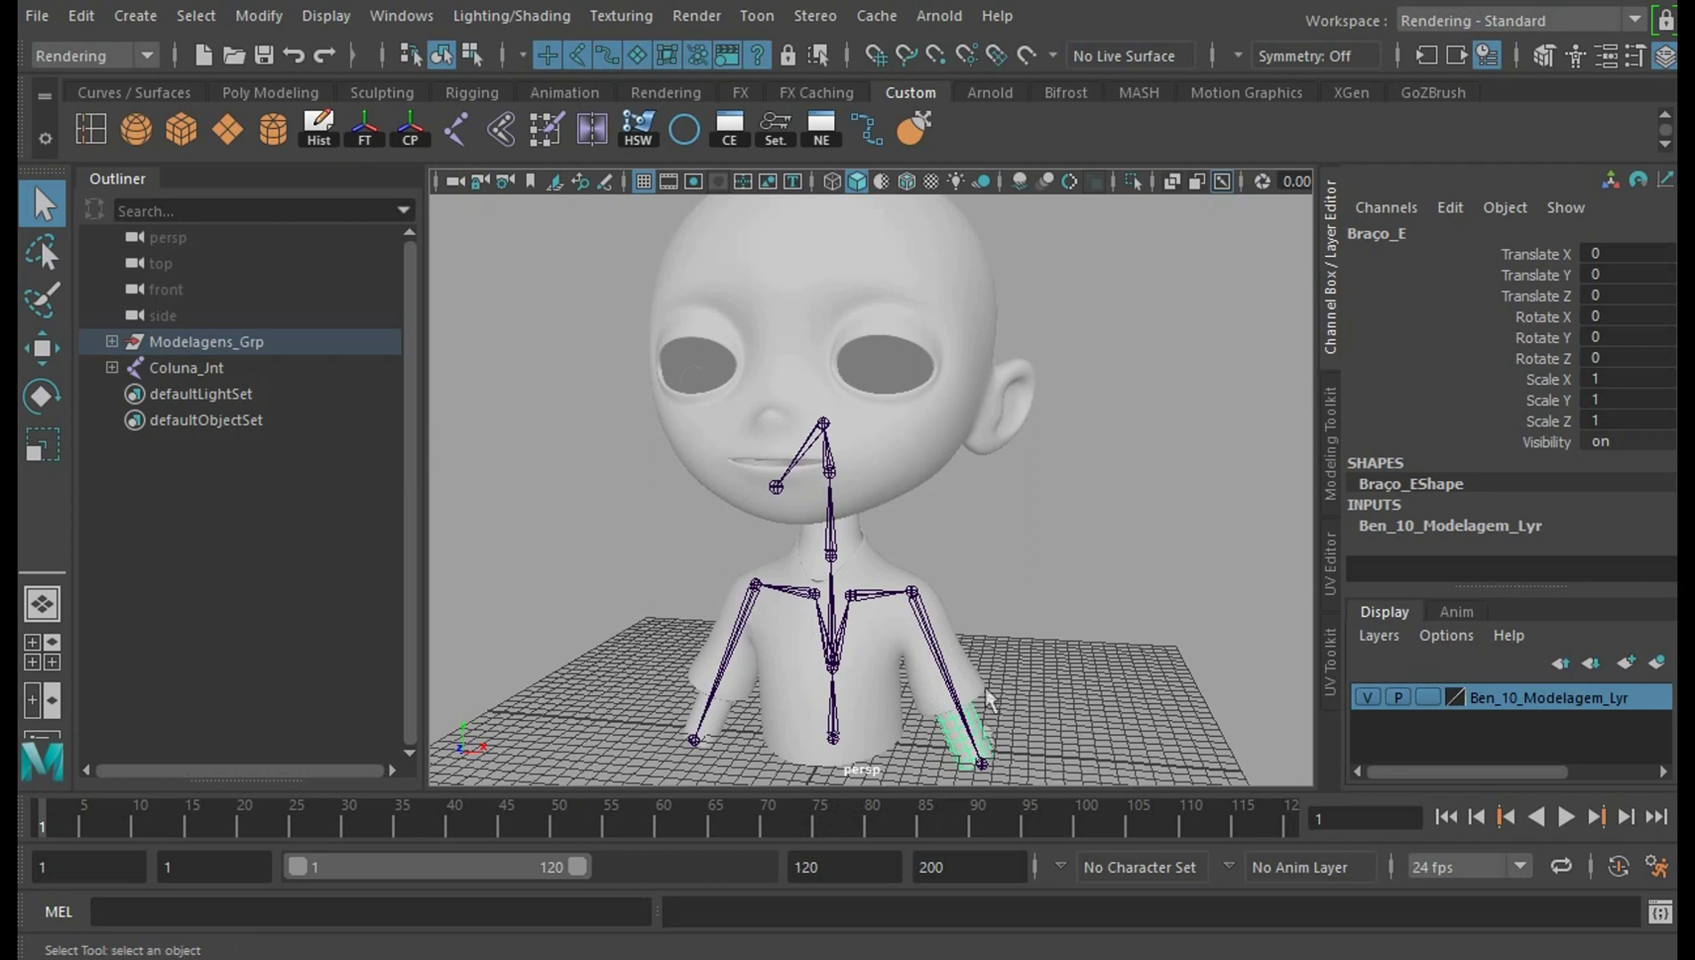
# Click through the skeleton joints from root Coluna_Jnt to Clavicula_E_Jnt and its child shoulder
pyautogui.click(1084, 667)
pyautogui.scroll(3, 1085, 667)
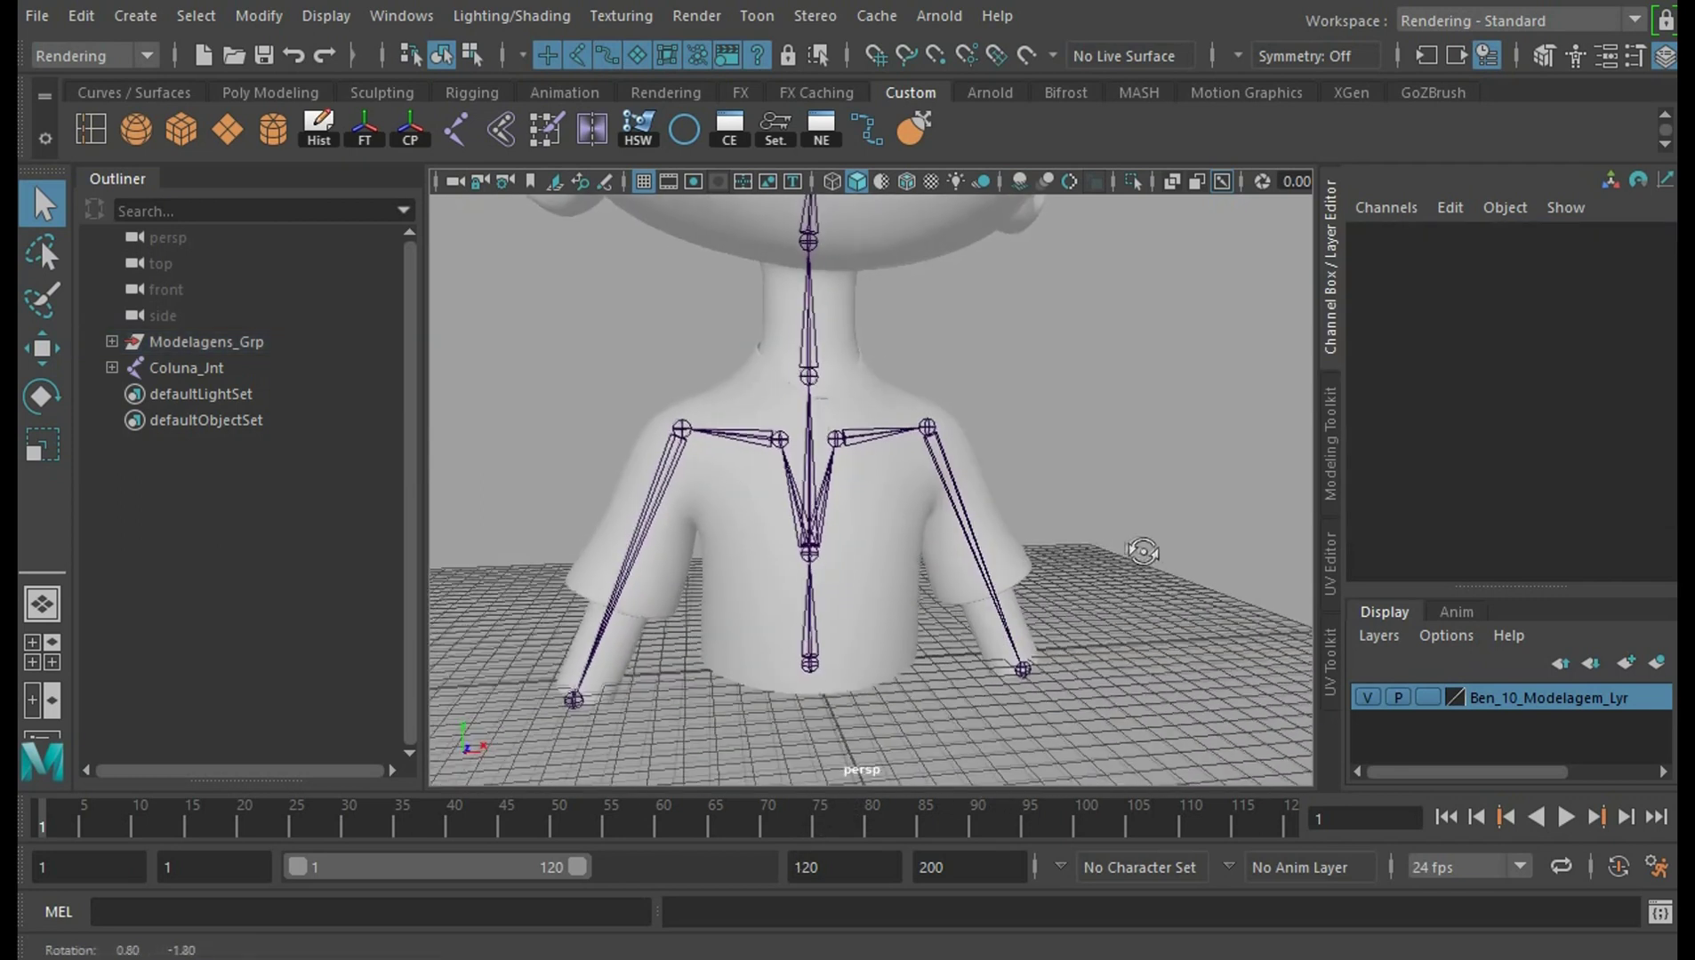
pyautogui.keyDown('alt'); pyautogui.moveTo(1084, 666); pyautogui.dragTo(970, 592); pyautogui.keyUp('alt')
pyautogui.click(824, 652)
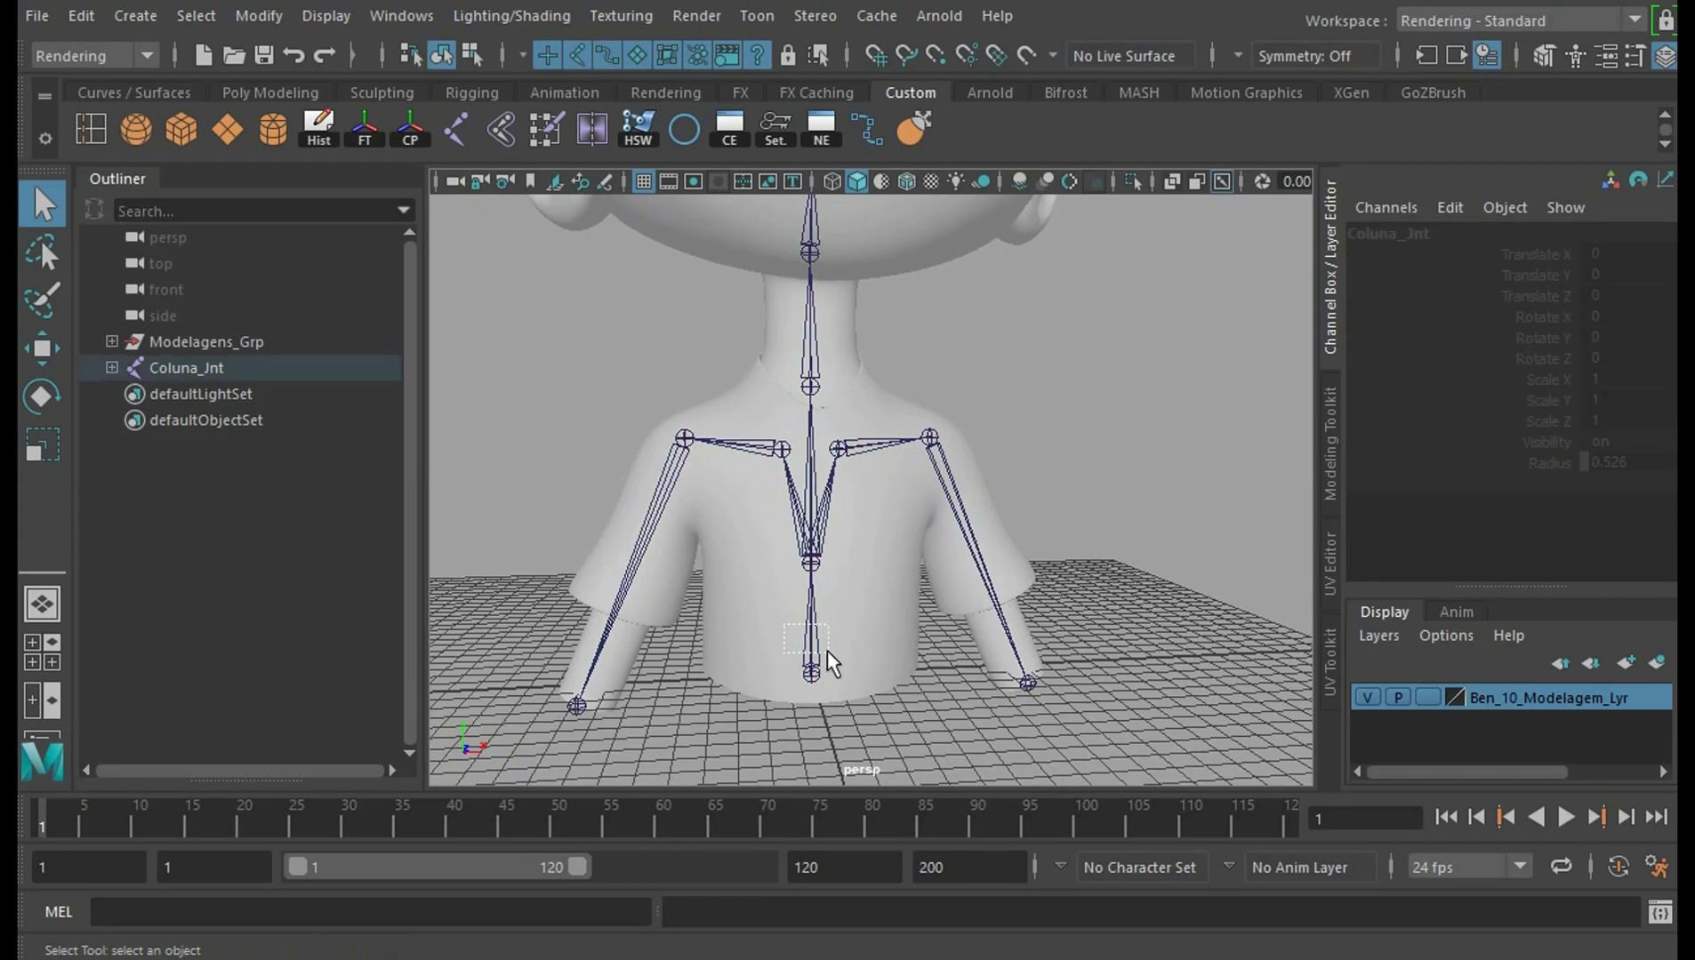
pyautogui.keyDown('alt'); pyautogui.moveTo(1116, 587); pyautogui.dragTo(1147, 626, button='right'); pyautogui.keyUp('alt')
pyautogui.keyDown('alt'); pyautogui.moveTo(1147, 626); pyautogui.dragTo(1042, 487); pyautogui.keyUp('alt')
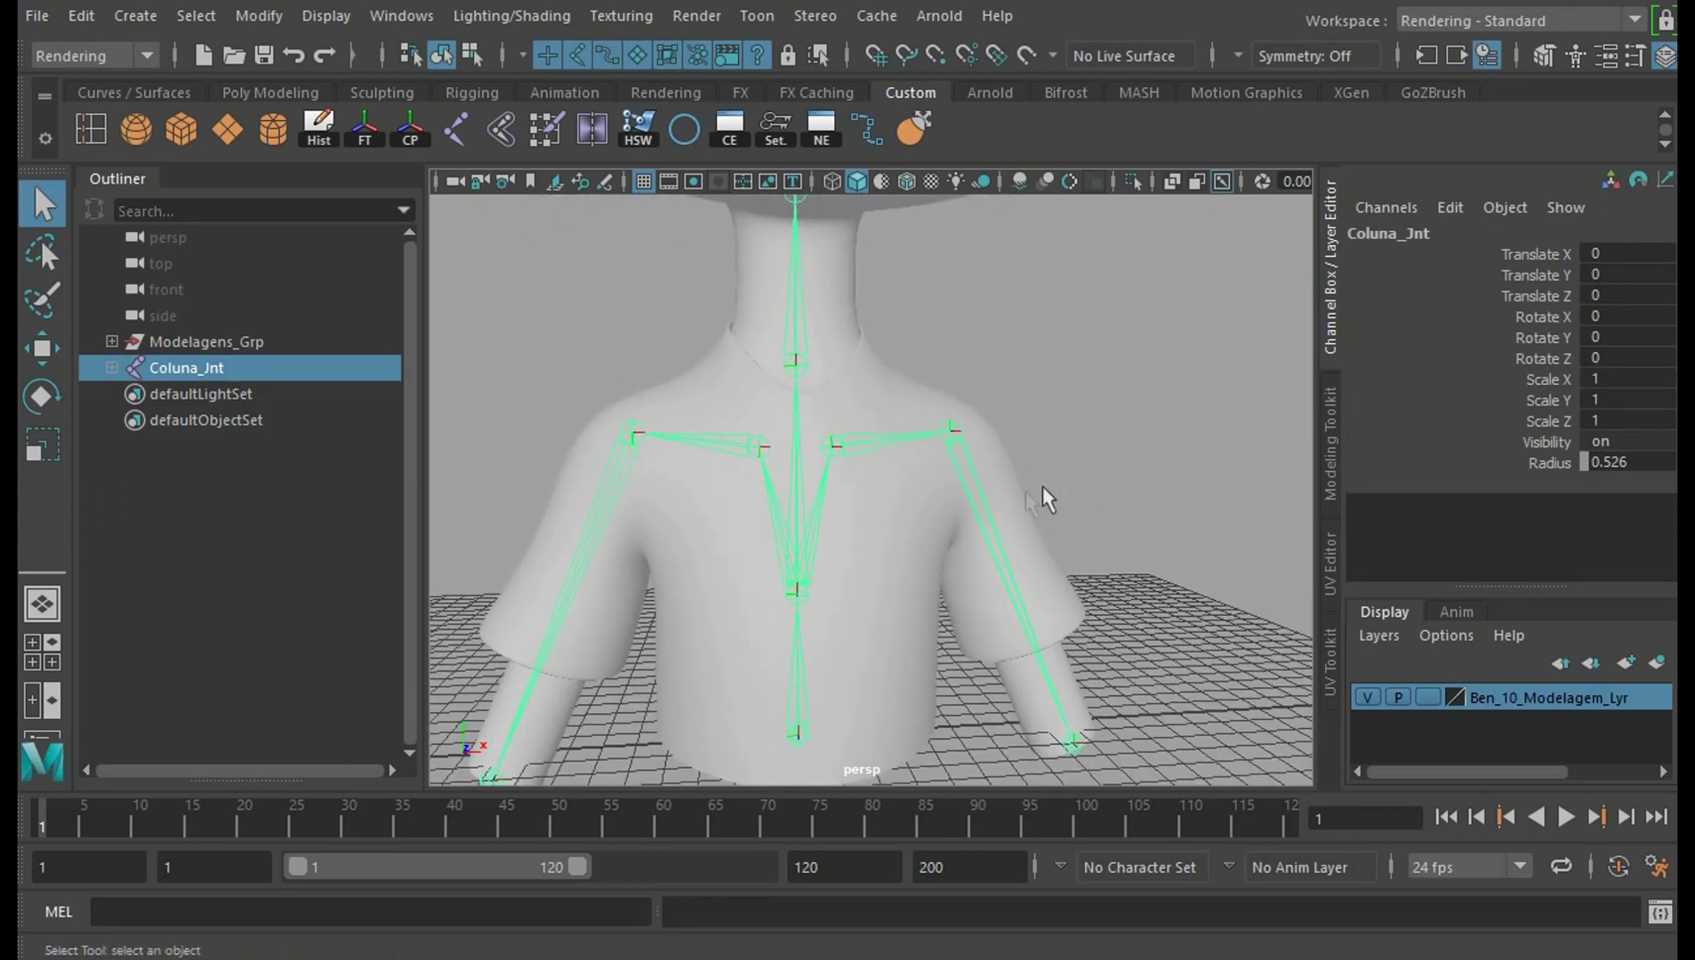
pyautogui.moveTo(810, 476); pyautogui.dragTo(812, 479)
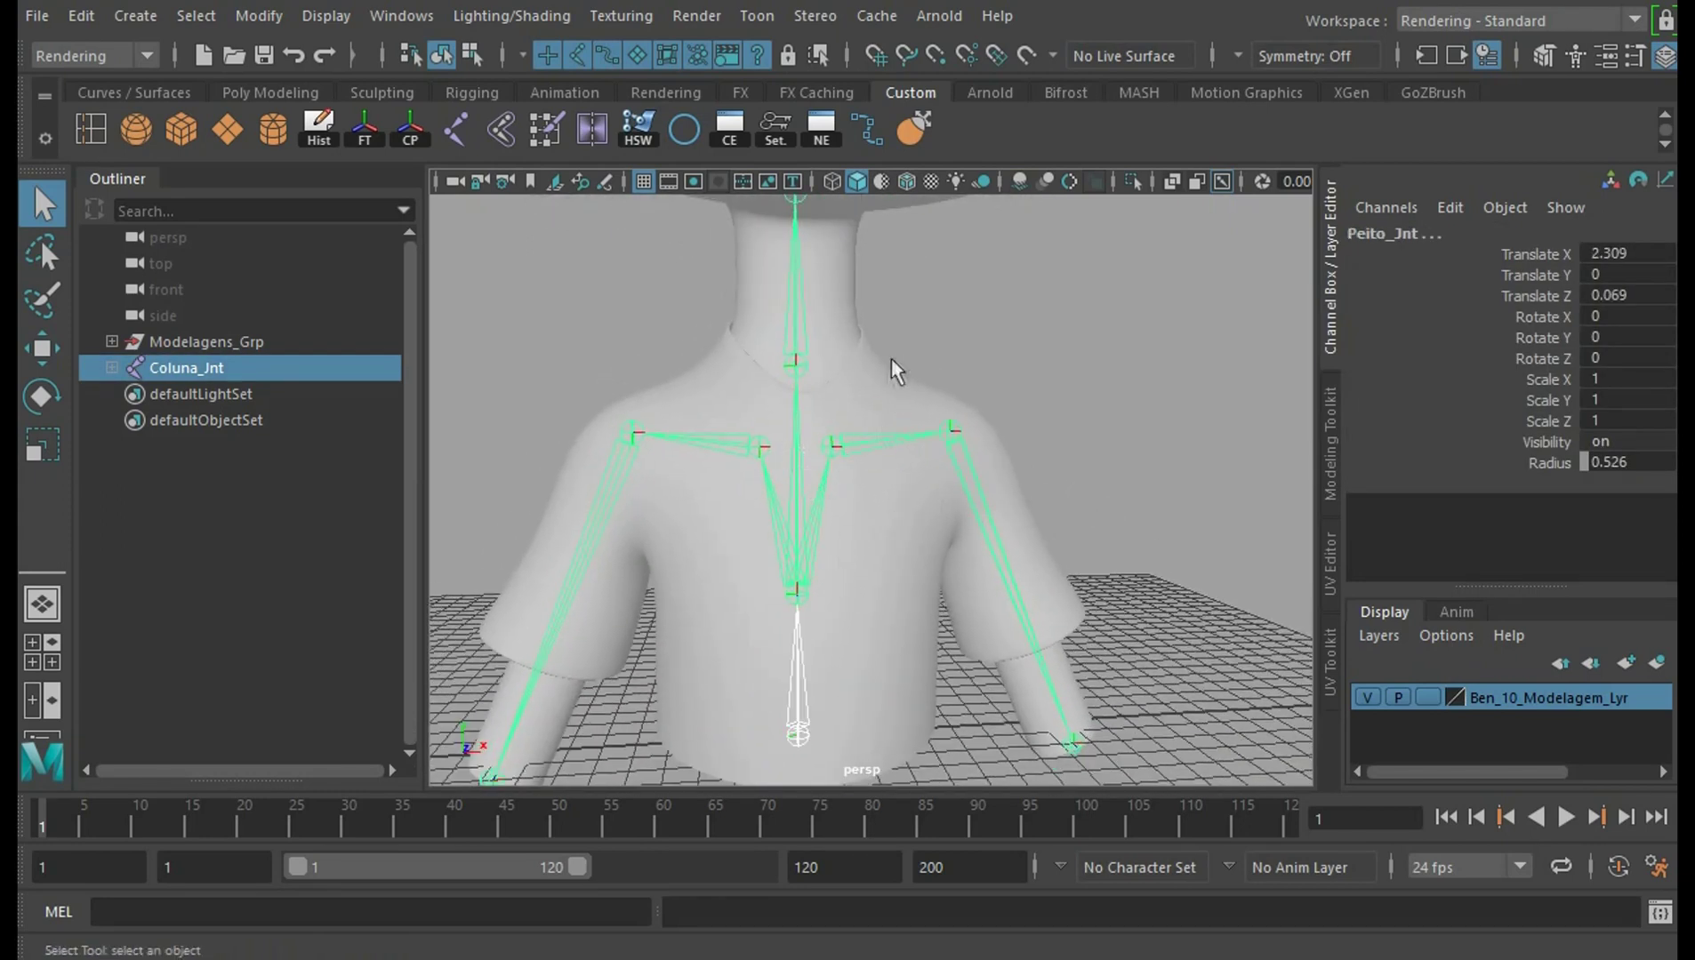
pyautogui.click(786, 302)
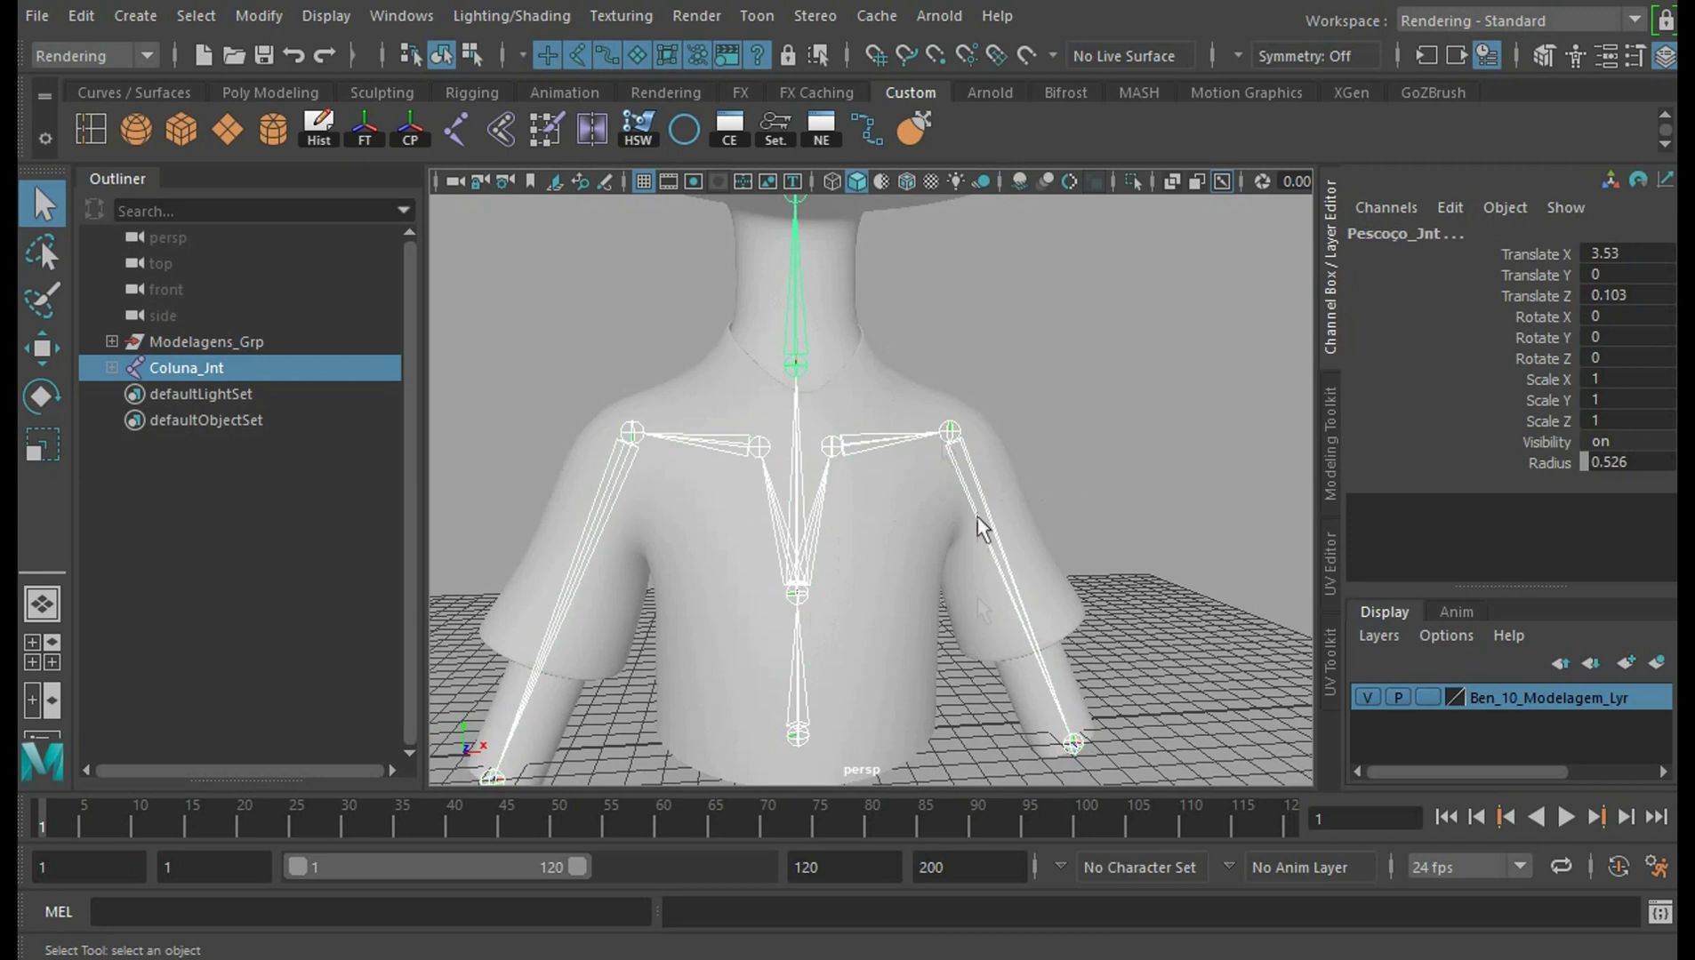
pyautogui.click(735, 436)
pyautogui.keyDown('alt'); pyautogui.moveTo(1089, 440); pyautogui.dragTo(1078, 435); pyautogui.keyUp('alt')
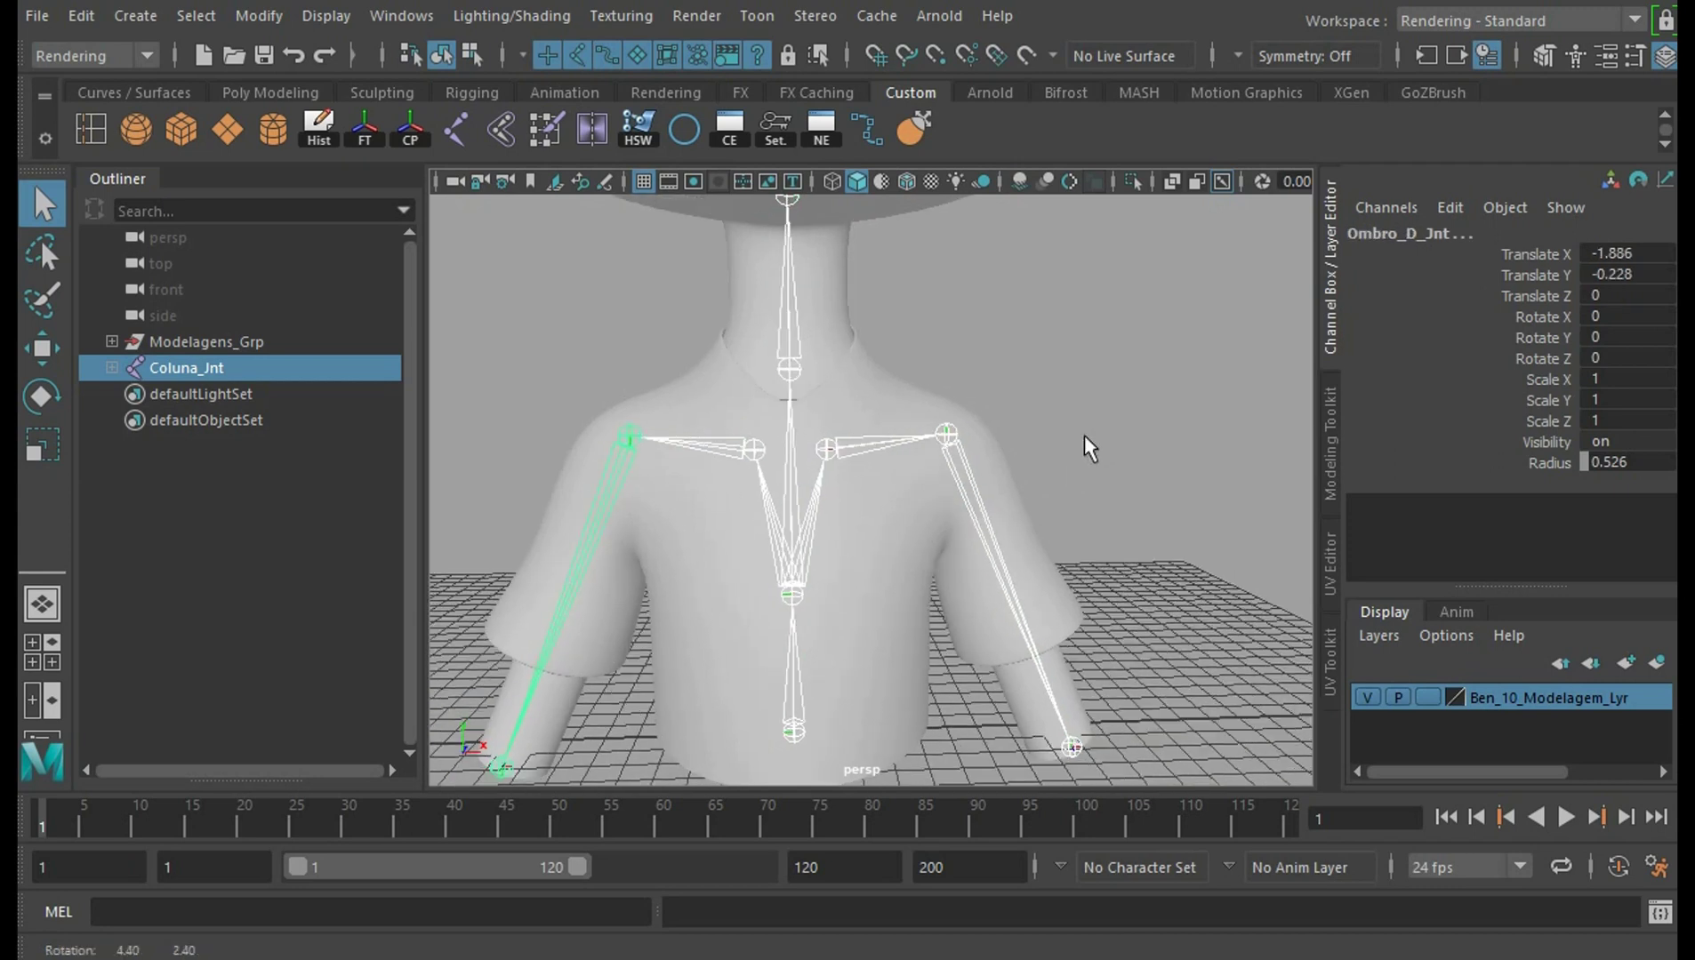
pyautogui.click(885, 435)
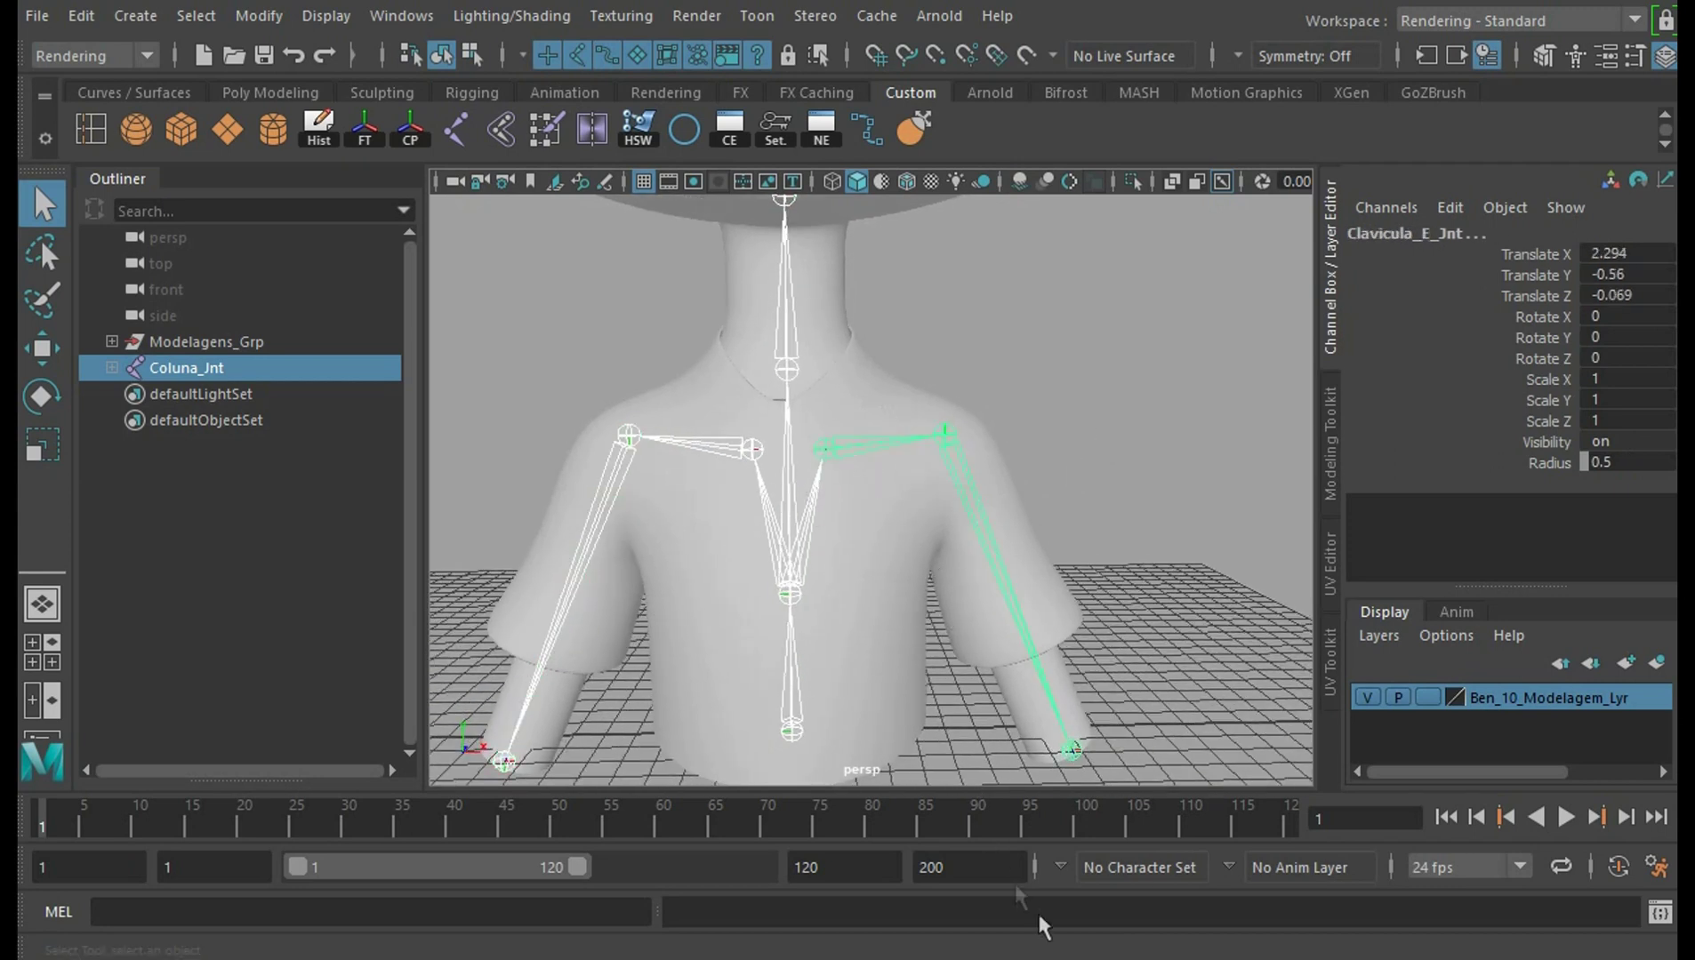
pyautogui.press('Down')
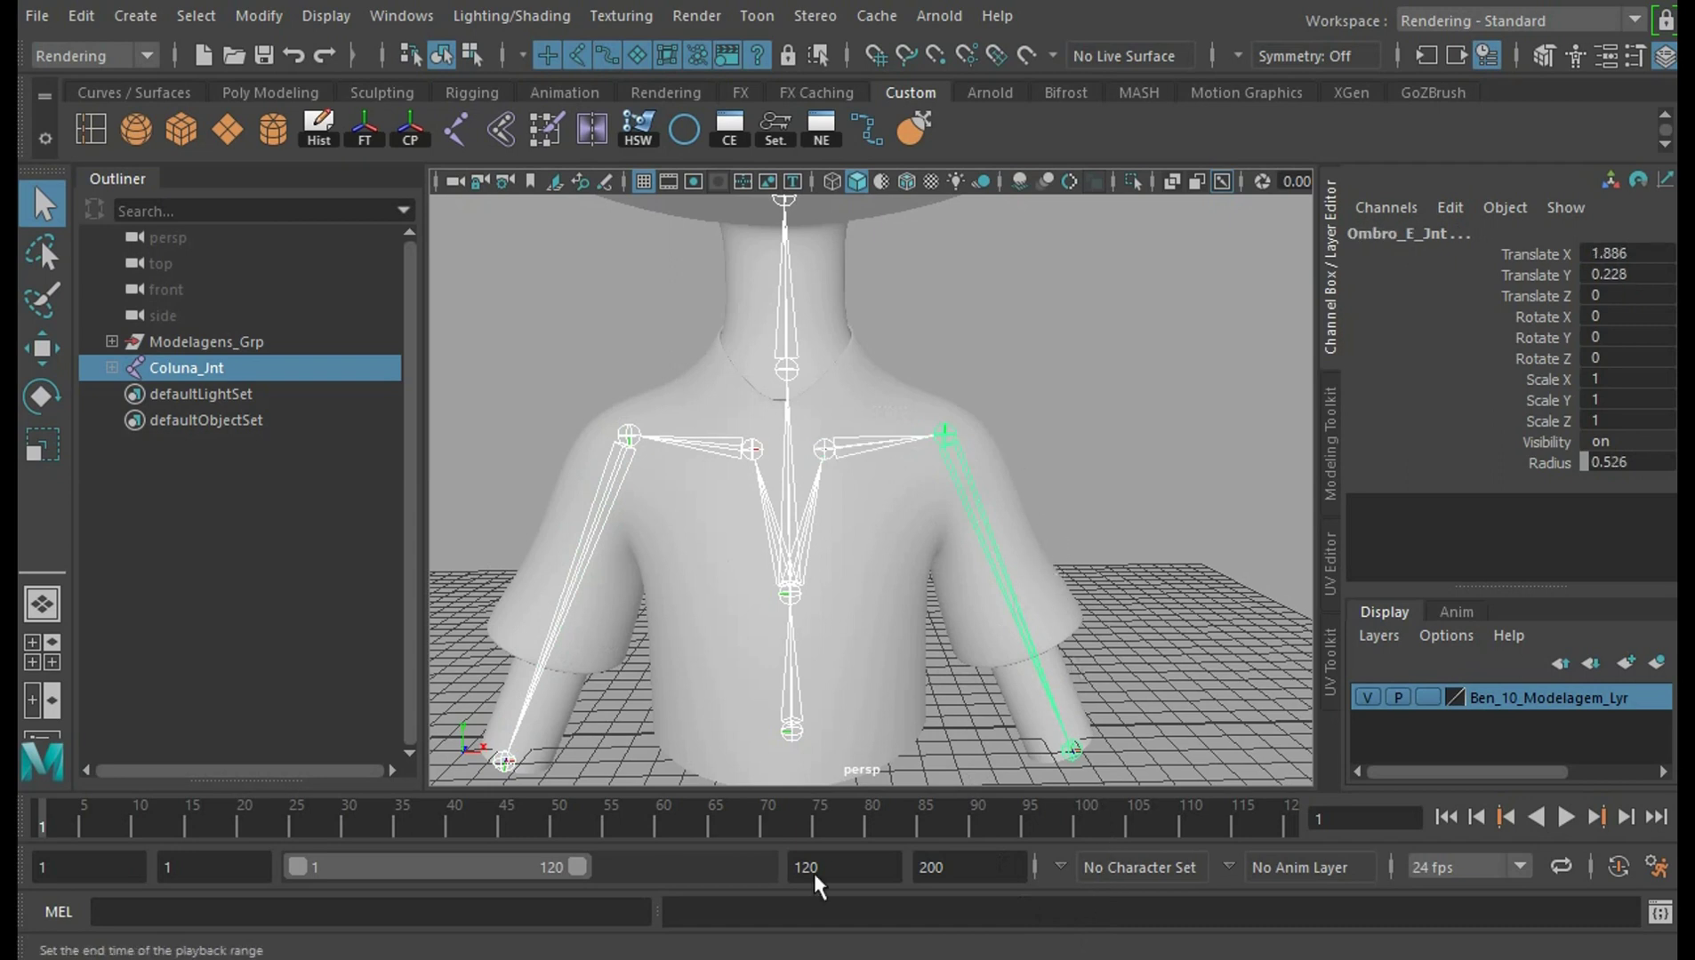
# Add the Blusa shirt mesh to the joint selection
pyautogui.scroll(-3, 872, 489)
pyautogui.keyDown('alt'); pyautogui.moveTo(1097, 613); pyautogui.dragTo(1101, 544); pyautogui.keyUp('alt')
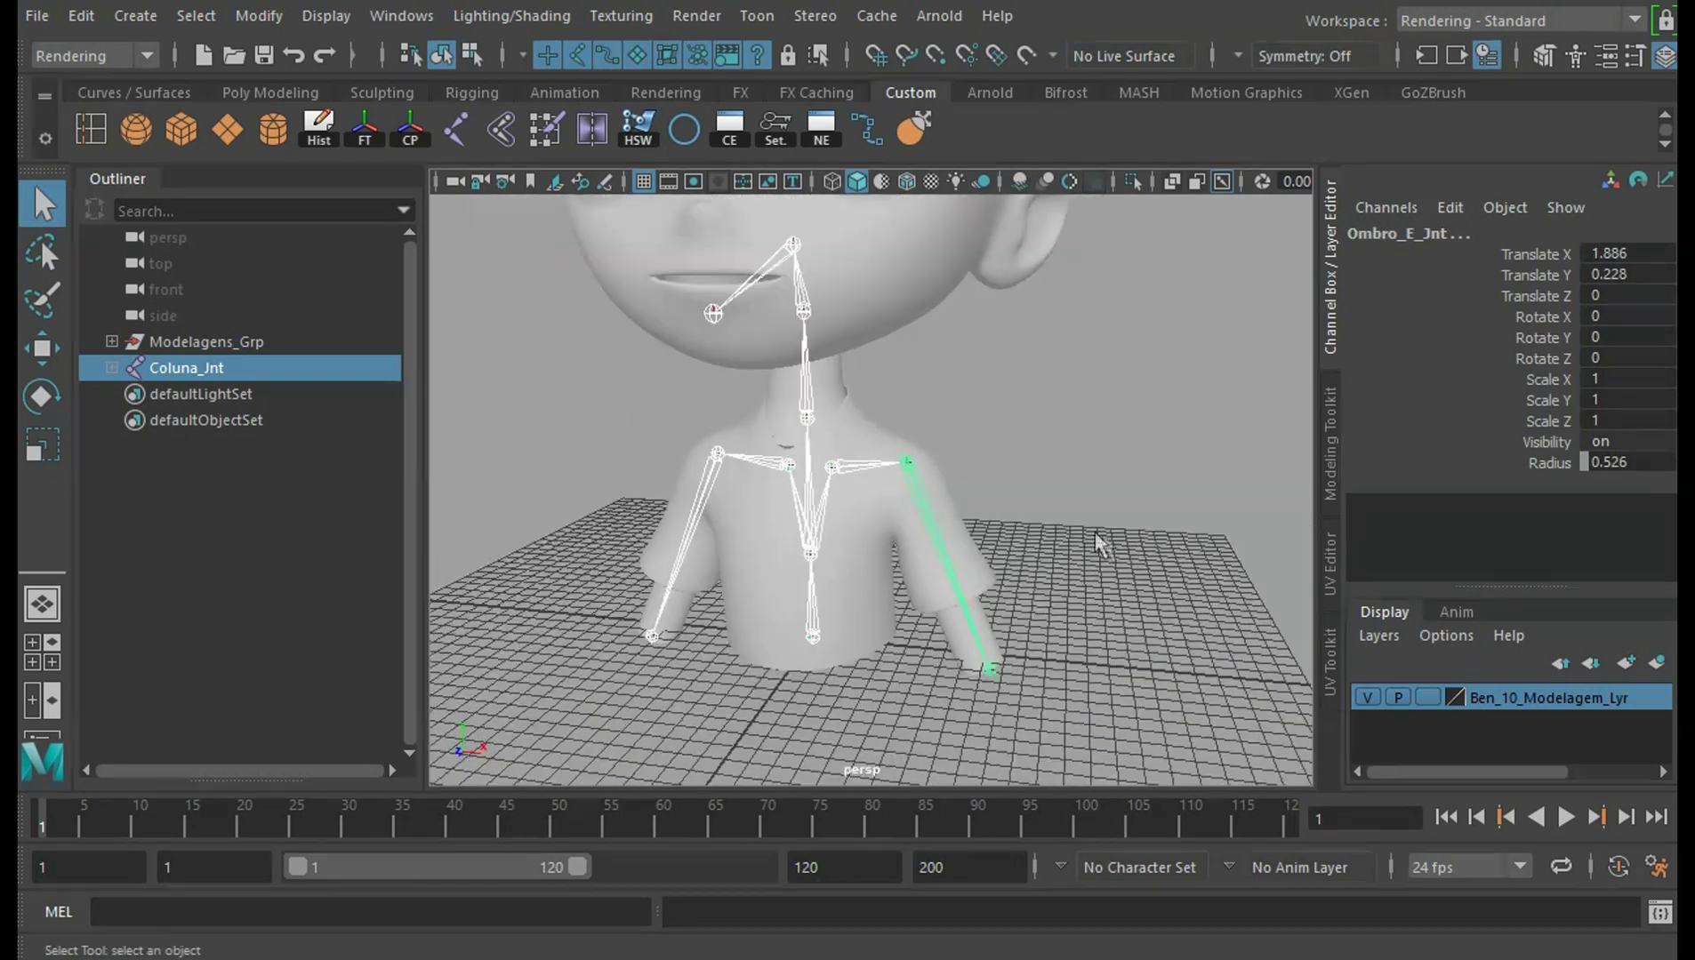
pyautogui.click(867, 573)
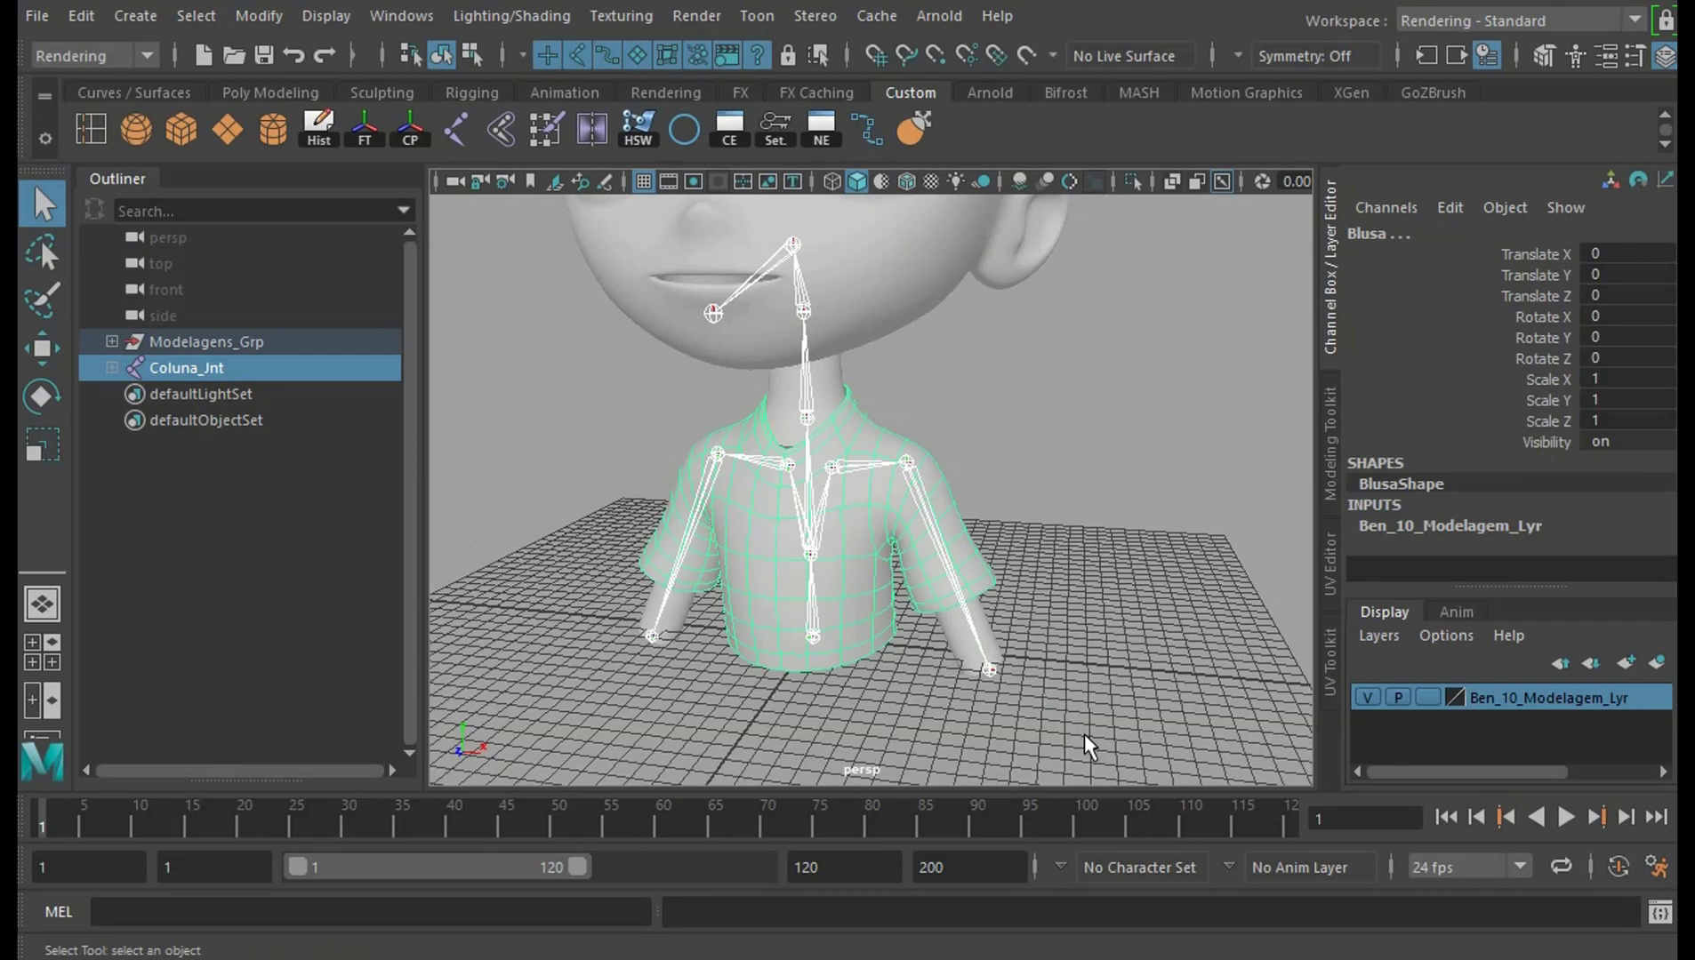
pyautogui.keyDown('alt'); pyautogui.moveTo(1085, 734); pyautogui.dragTo(1125, 522); pyautogui.keyUp('alt')
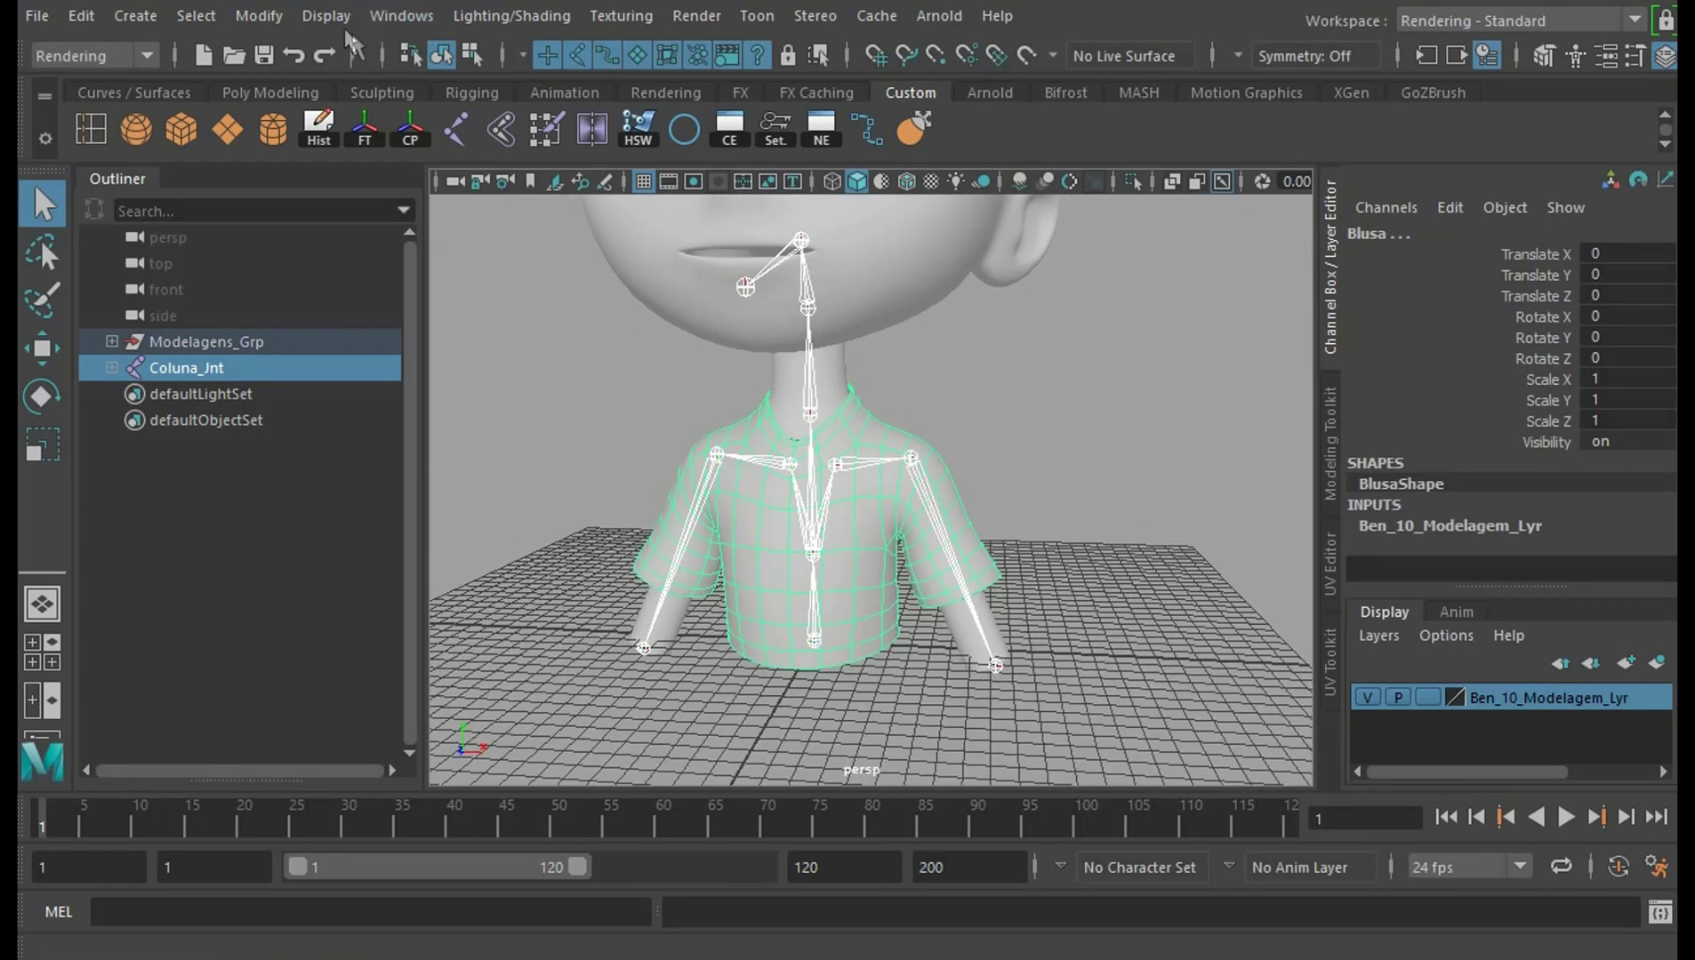
pyautogui.click(134, 56)
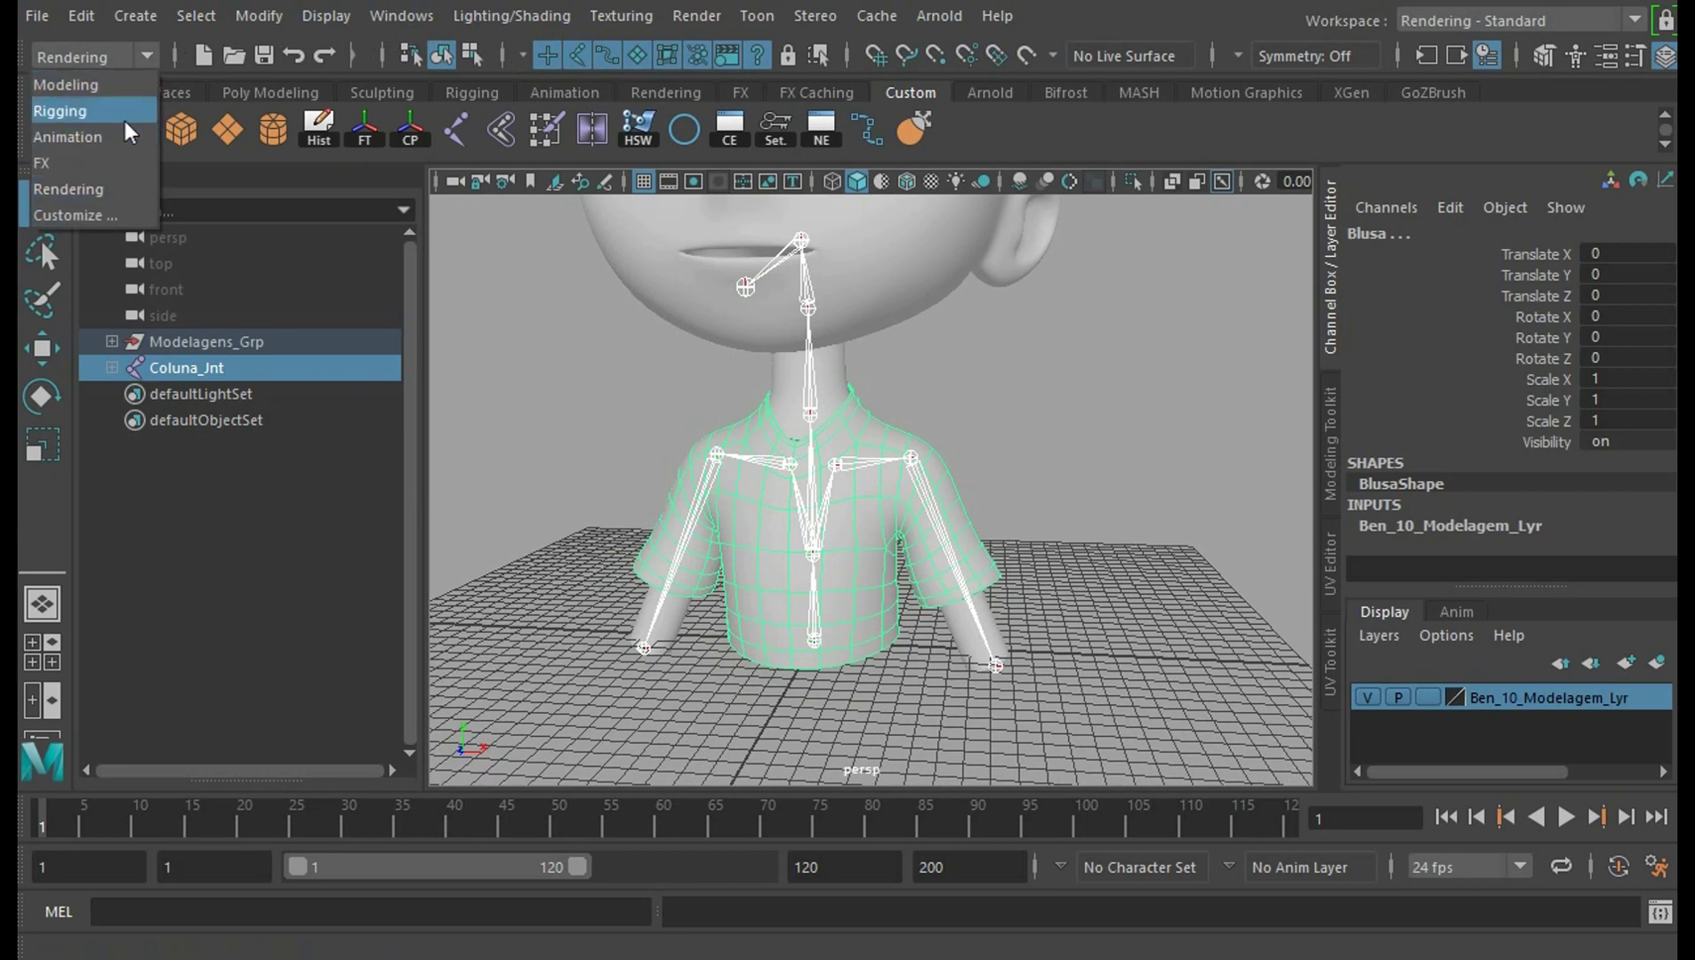
# Switch to the Rigging menu set and Bind Skin the shirt to the skeleton
pyautogui.click(126, 122)
pyautogui.click(545, 15)
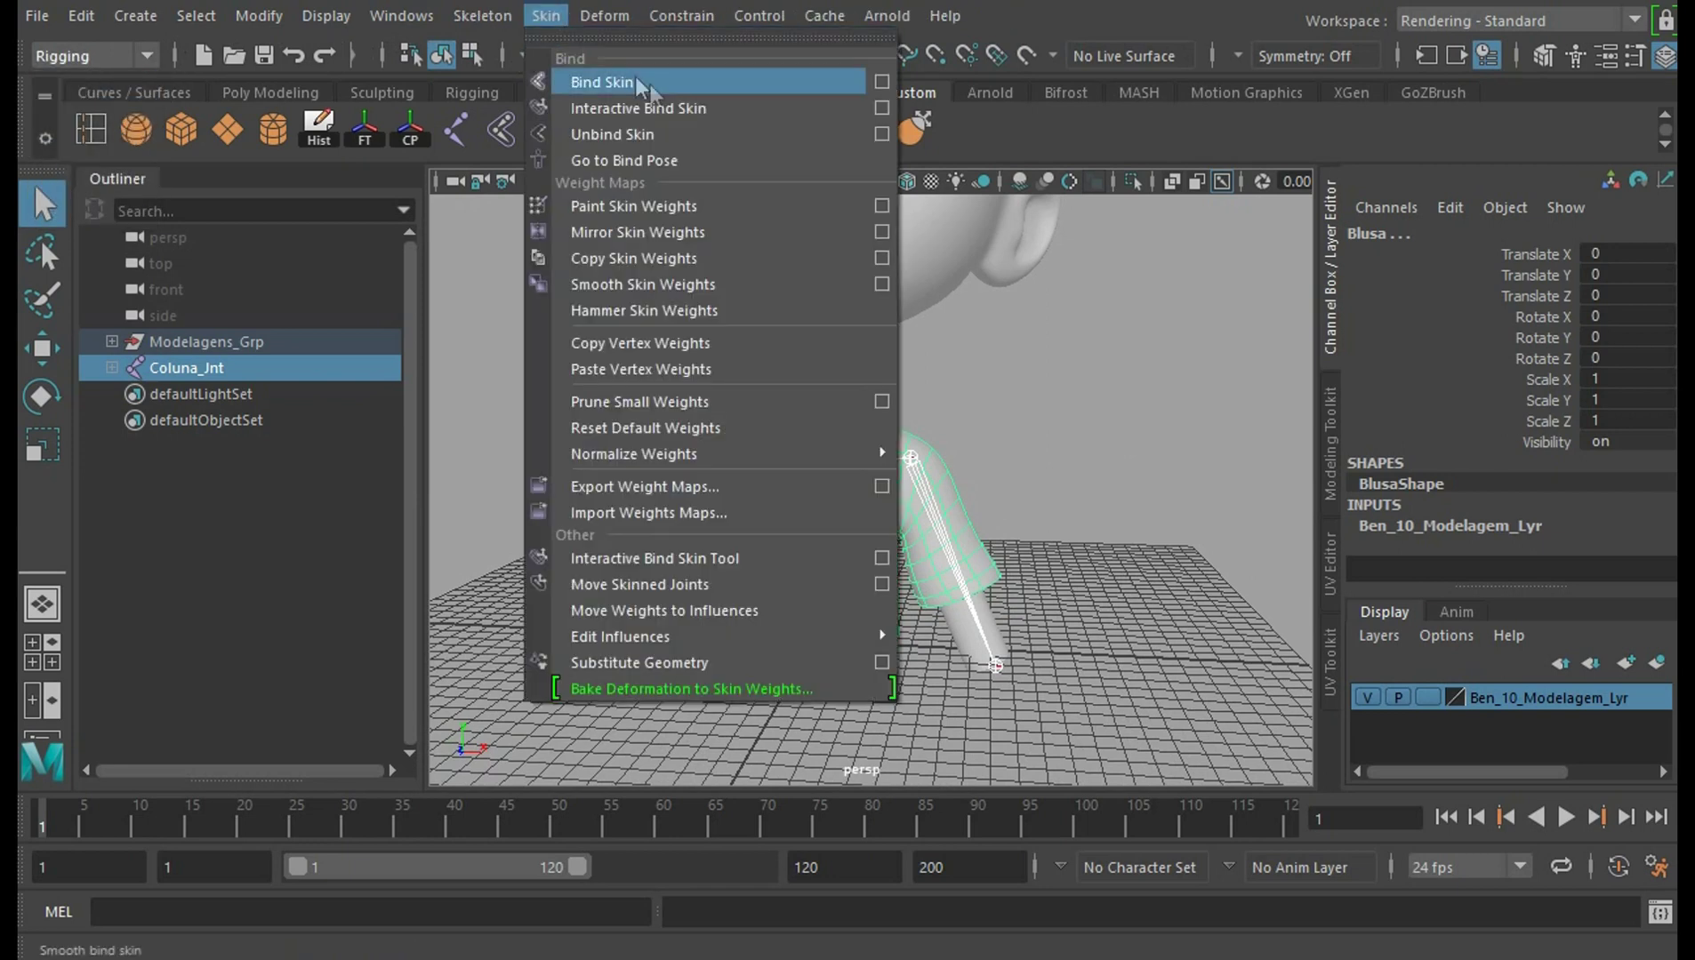
pyautogui.click(555, 81)
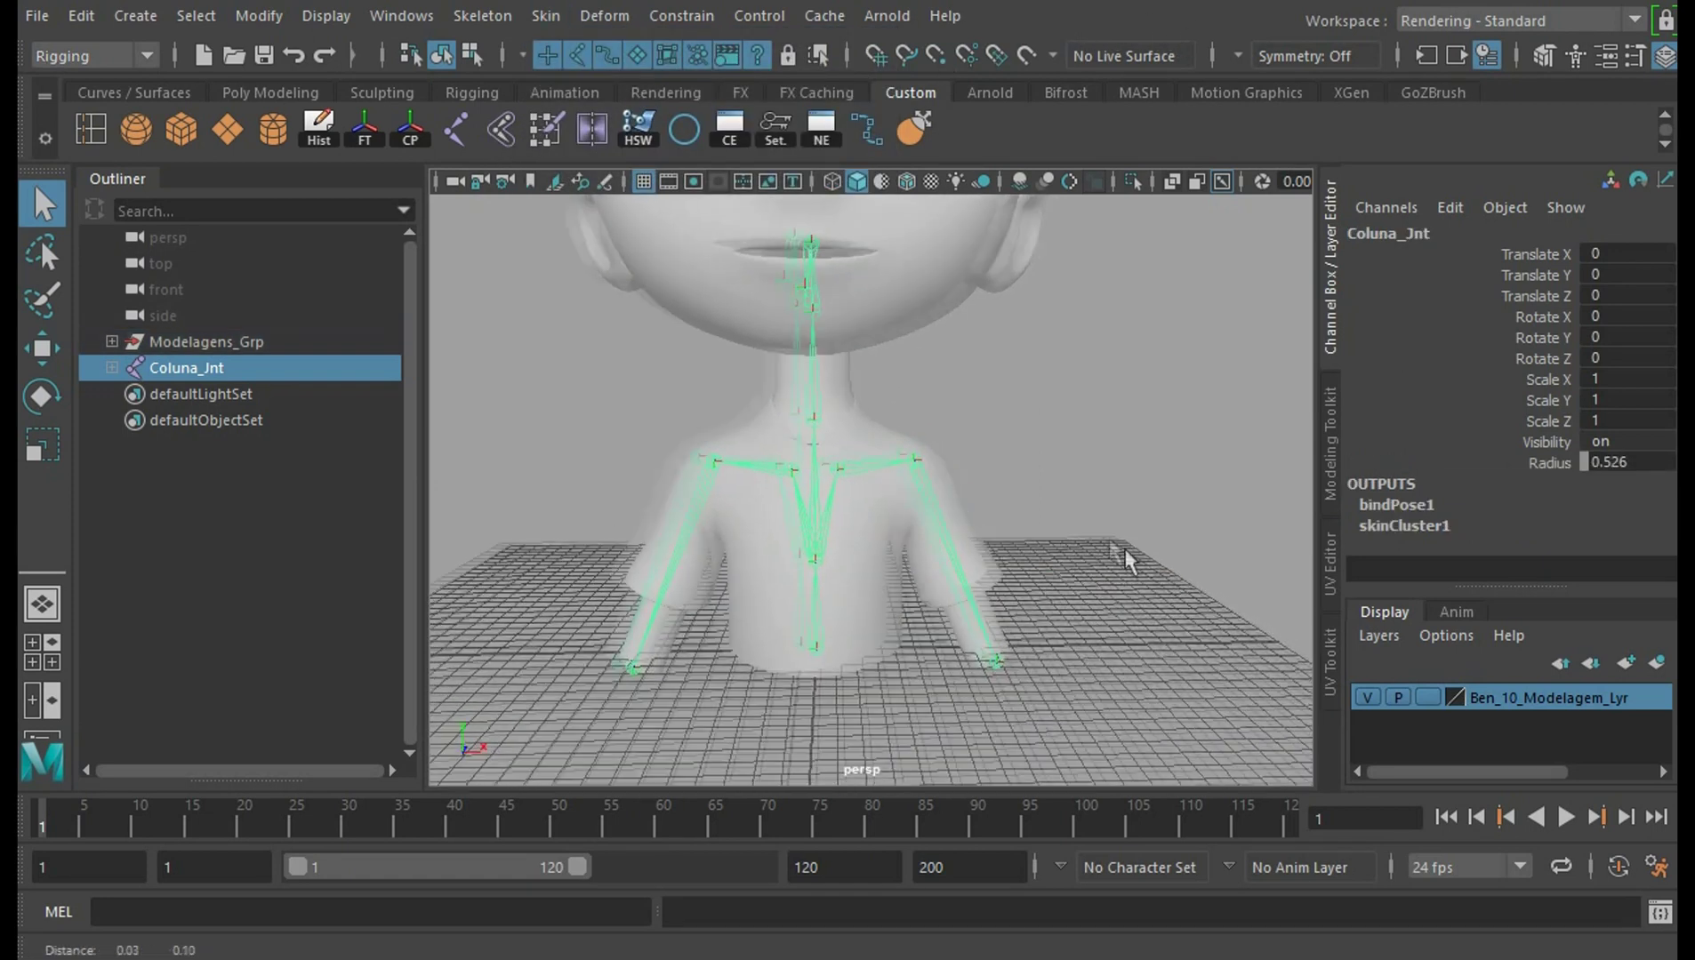
pyautogui.keyDown('alt'); pyautogui.moveTo(1165, 612); pyautogui.dragTo(1148, 623); pyautogui.keyUp('alt')
pyautogui.moveTo(1149, 622)
pyautogui.keyDown('alt'); pyautogui.mouseDown(button='right')
pyautogui.moveTo(1078, 586)
pyautogui.moveTo(1050, 488)
pyautogui.mouseUp(button='right'); pyautogui.keyUp('alt')
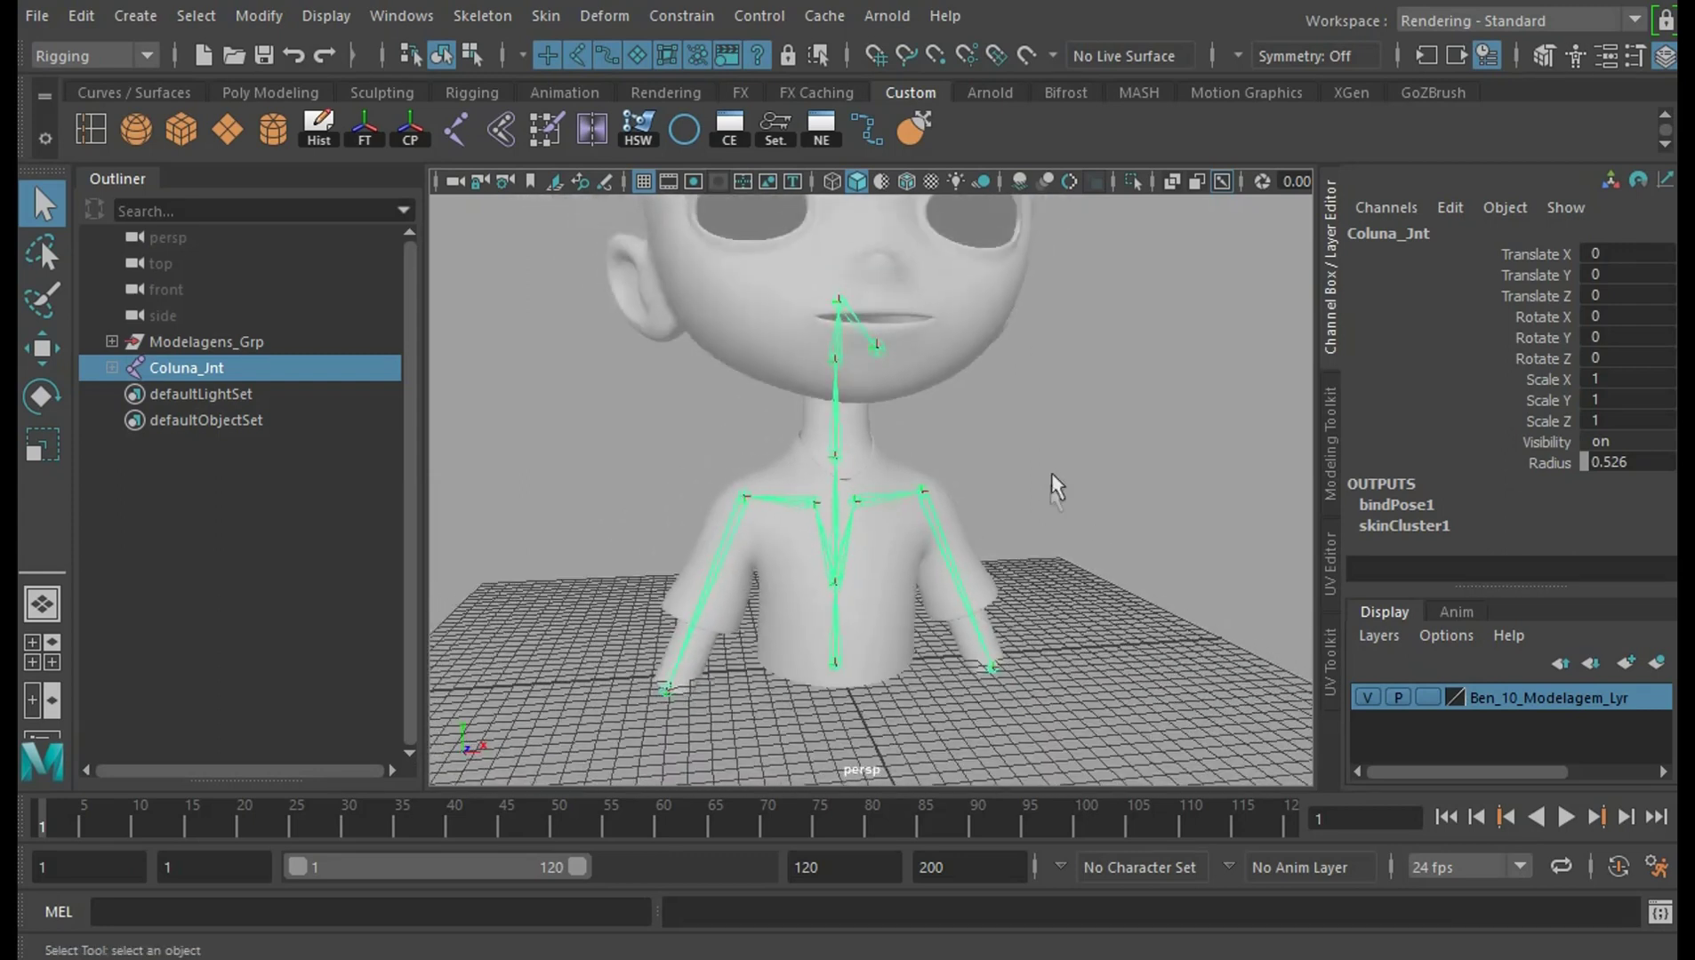
# Select the Blusa shirt, then pick the Ombro_E_Jnt shoulder joint with the Move tool
pyautogui.click(898, 649)
pyautogui.moveTo(1135, 577)
pyautogui.keyDown('alt'); pyautogui.mouseDown()
pyautogui.moveTo(1173, 439)
pyautogui.moveTo(1183, 582)
pyautogui.mouseUp(); pyautogui.keyUp('alt')
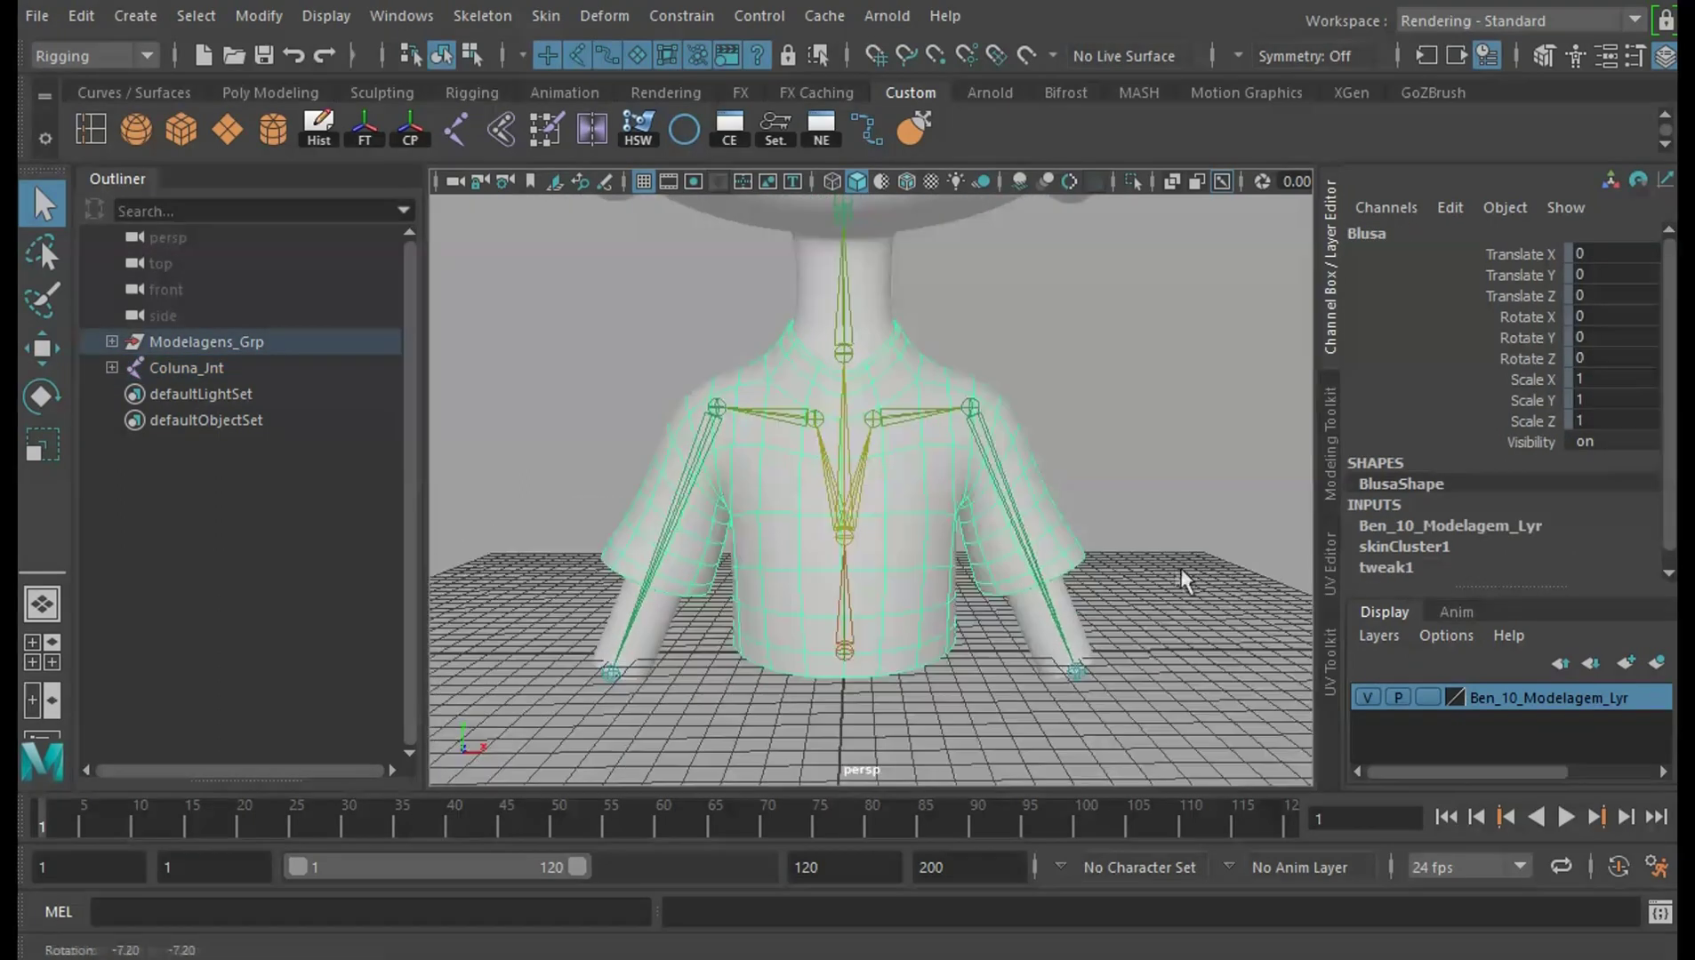
pyautogui.click(41, 348)
pyautogui.click(1105, 490)
pyautogui.click(971, 407)
pyautogui.moveTo(1070, 476)
pyautogui.keyDown('alt'); pyautogui.mouseDown()
pyautogui.moveTo(1112, 427)
pyautogui.moveTo(1115, 517)
pyautogui.mouseUp(); pyautogui.keyUp('alt')
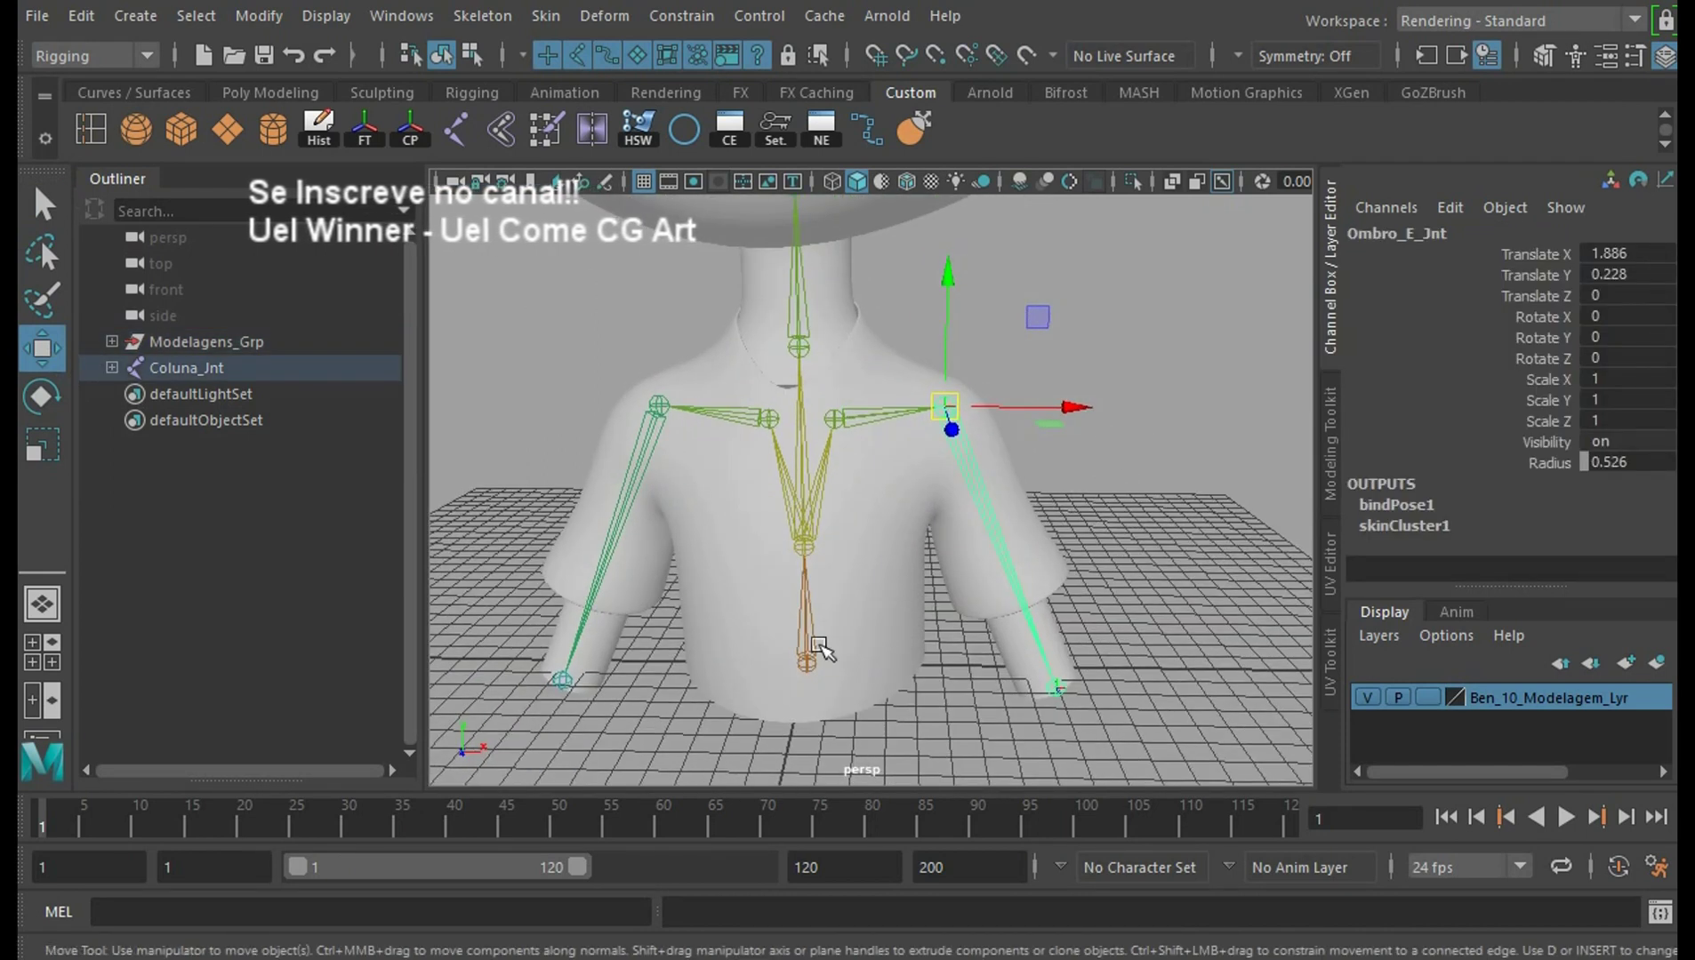
pyautogui.click(42, 396)
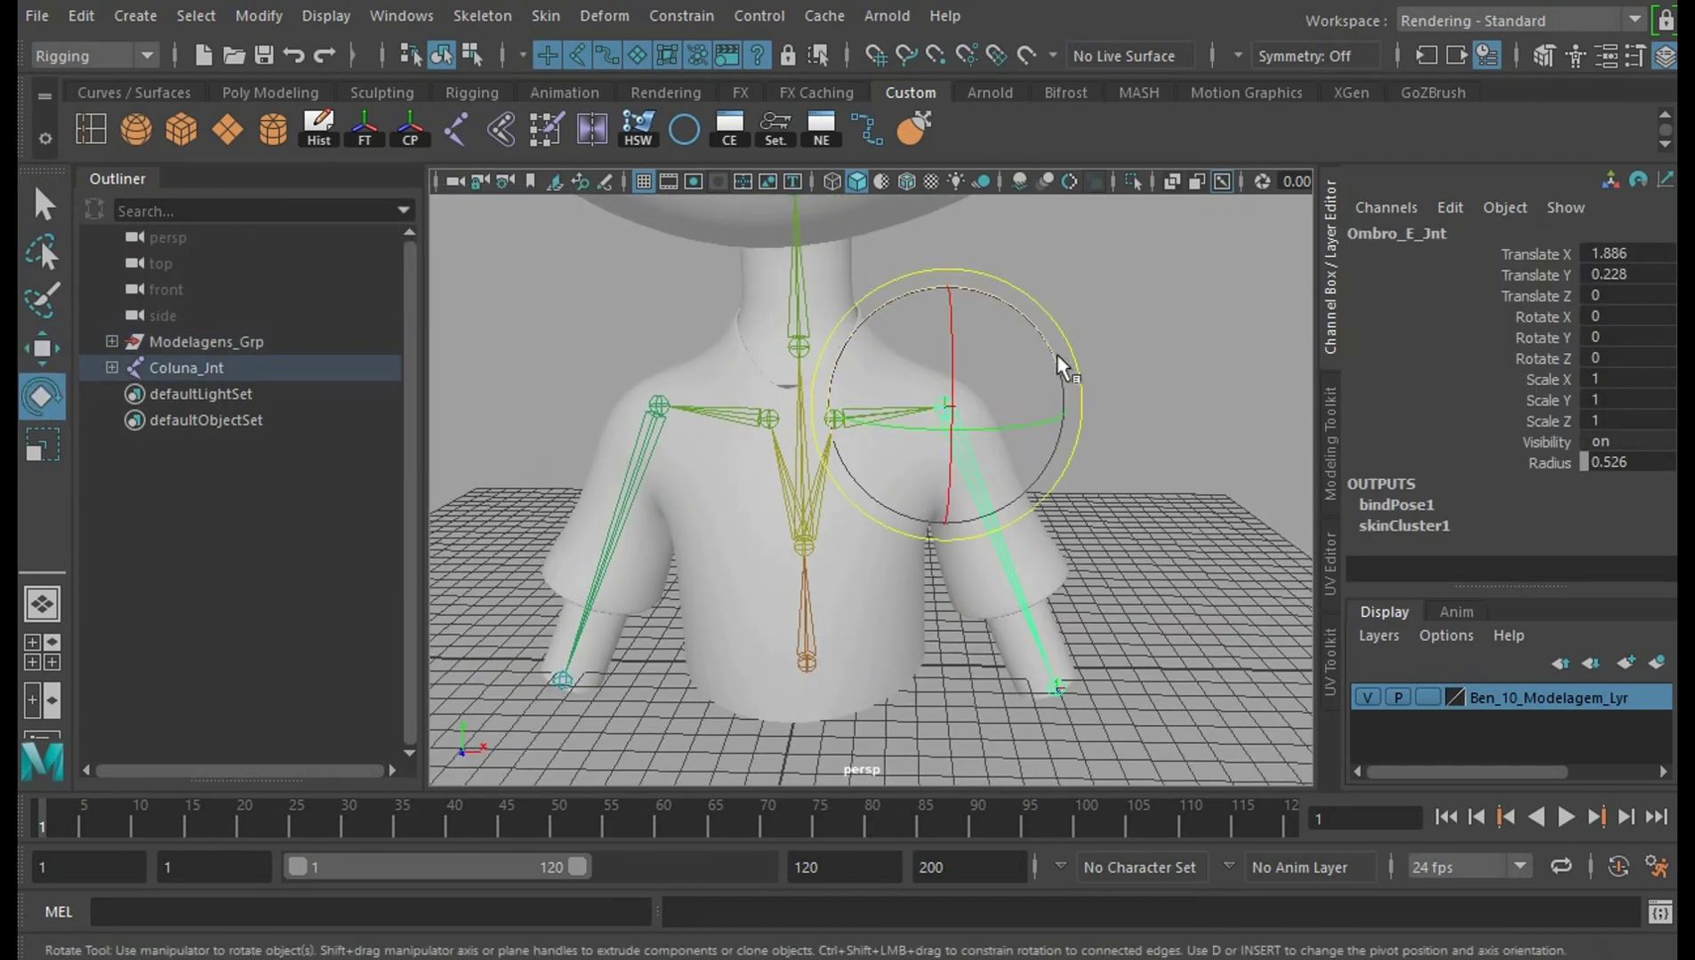
pyautogui.moveTo(1055, 362)
pyautogui.mouseDown()
pyautogui.moveTo(1028, 310)
pyautogui.moveTo(1039, 348)
pyautogui.mouseUp()
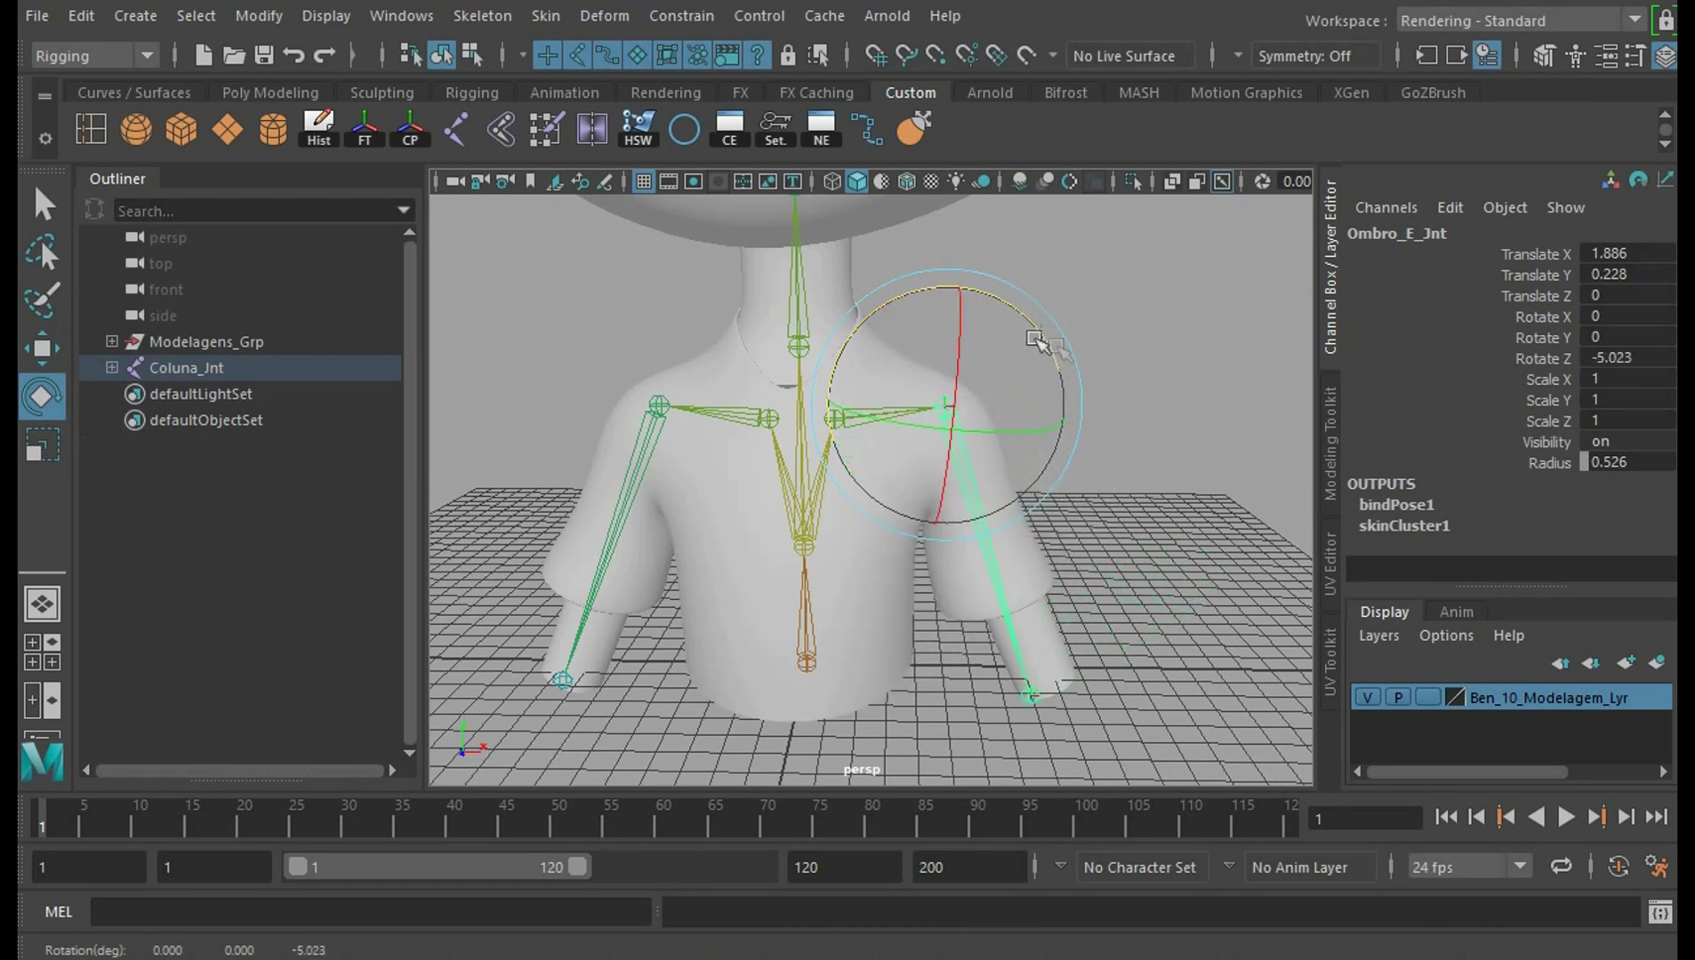
pyautogui.hotkey('ctrl', 'z')
pyautogui.click(660, 408)
pyautogui.moveTo(738, 322); pyautogui.dragTo(770, 374)
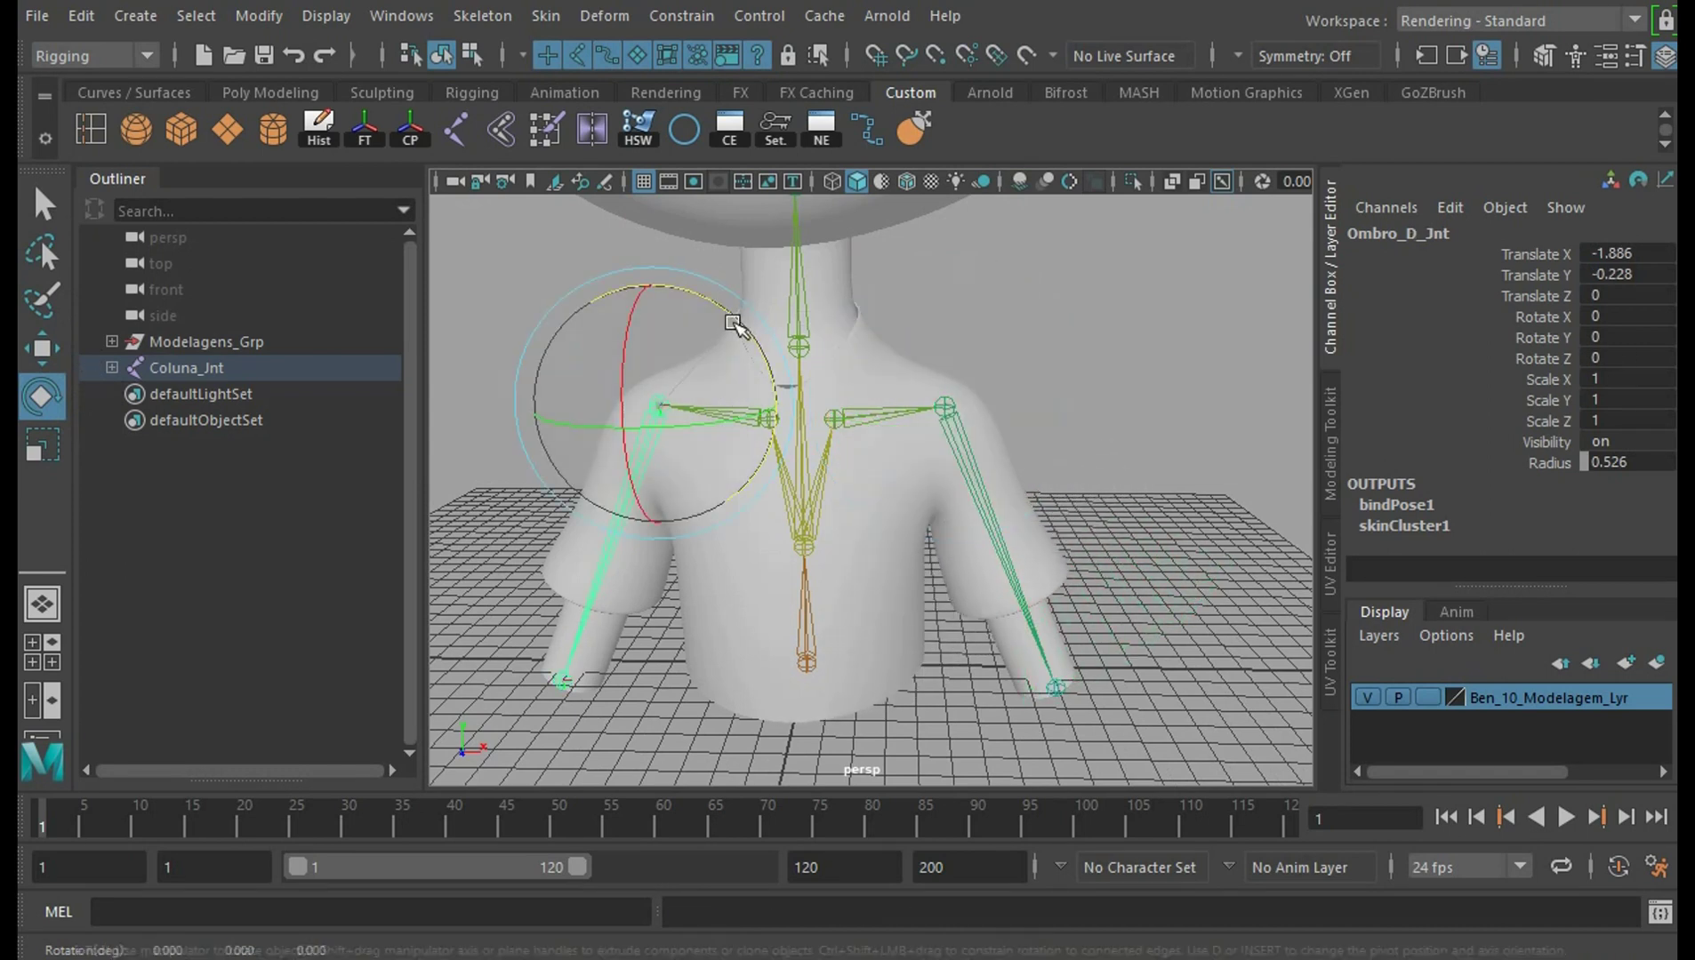
pyautogui.hotkey('ctrl', 'z')
pyautogui.click(834, 418)
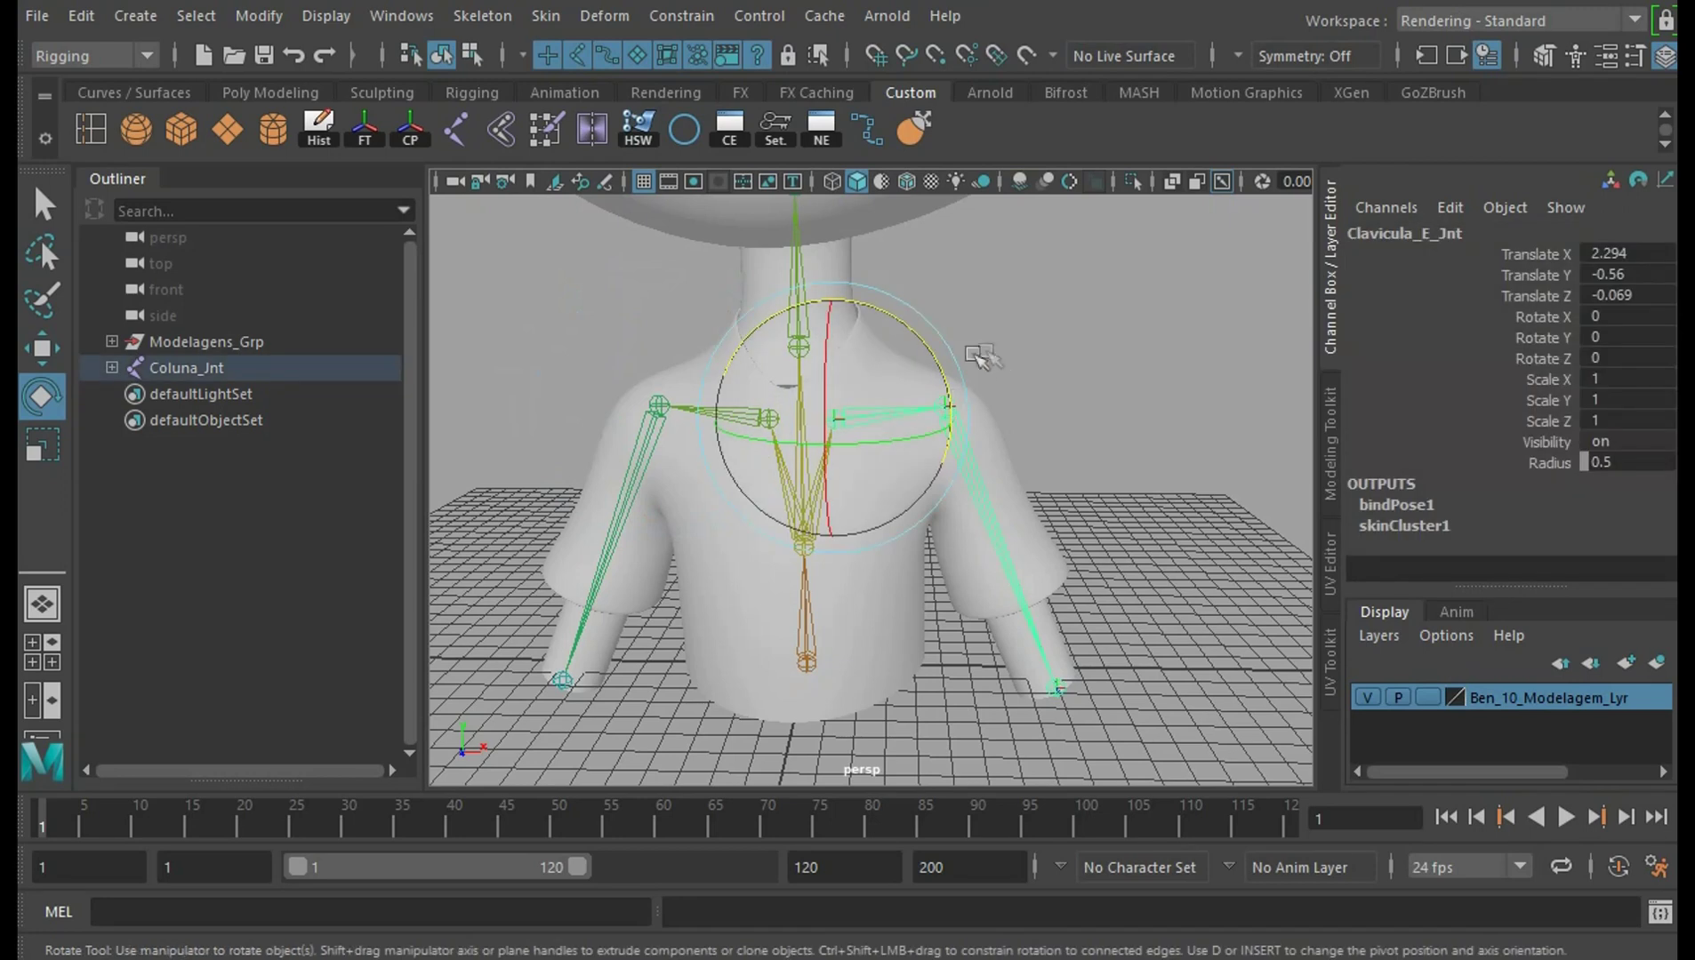
pyautogui.moveTo(942, 369); pyautogui.dragTo(898, 306)
pyautogui.hotkey('ctrl', 'z')
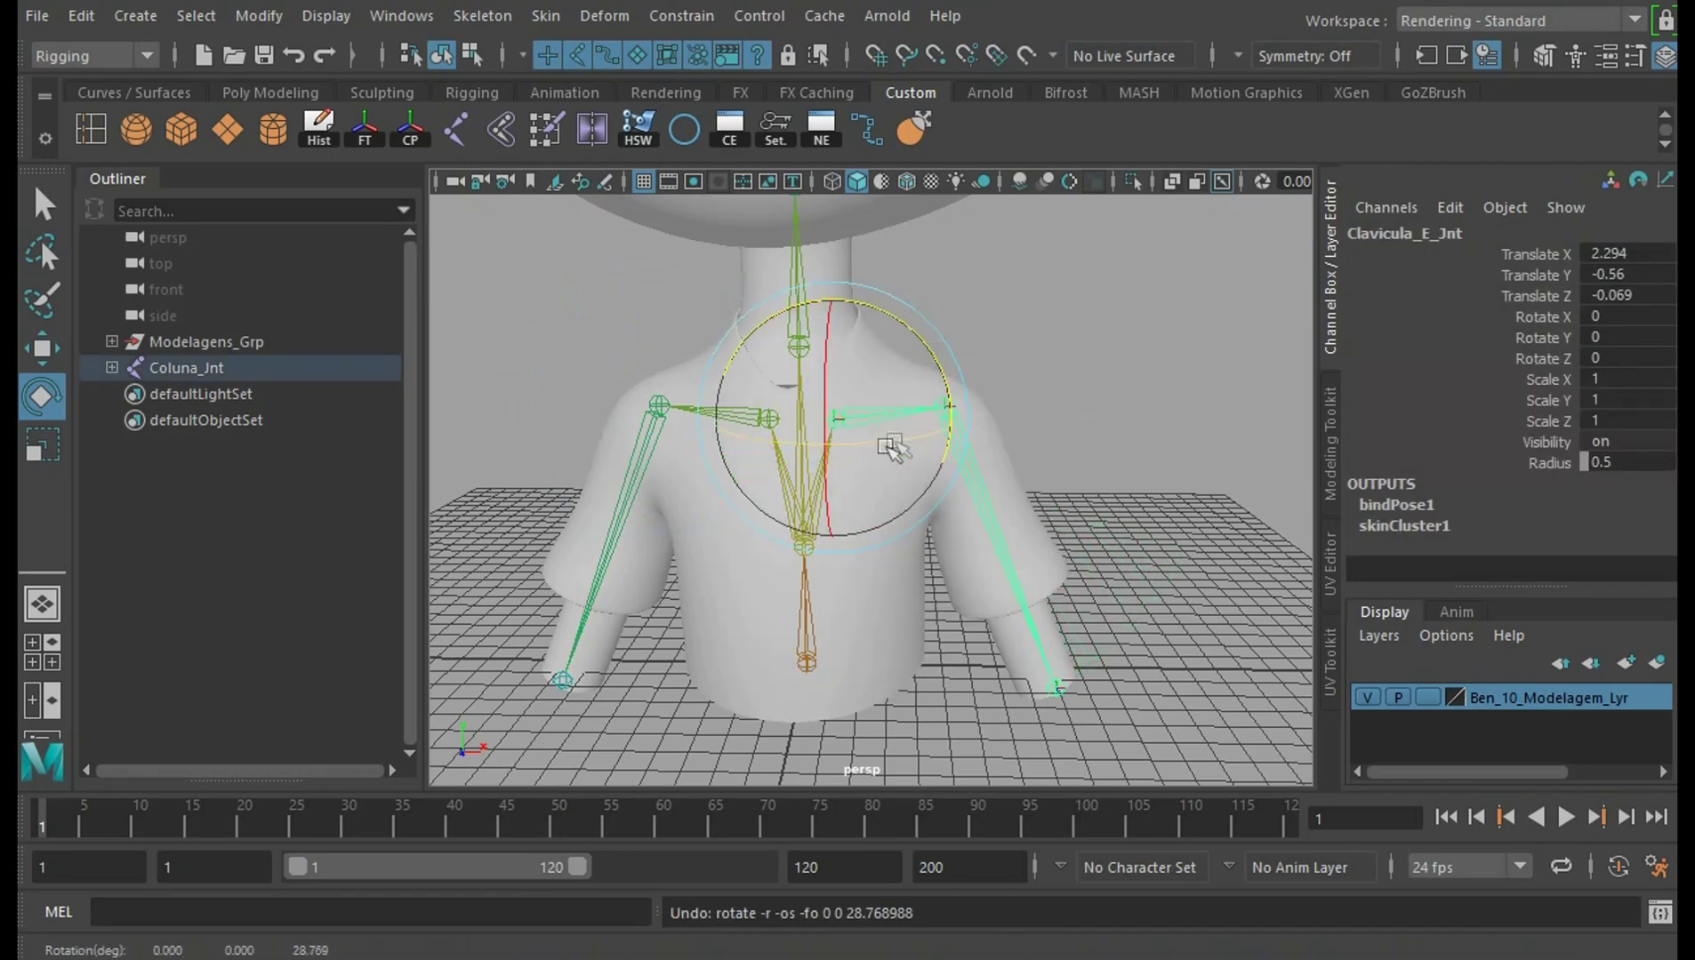
pyautogui.click(802, 427)
pyautogui.moveTo(805, 525); pyautogui.dragTo(794, 556)
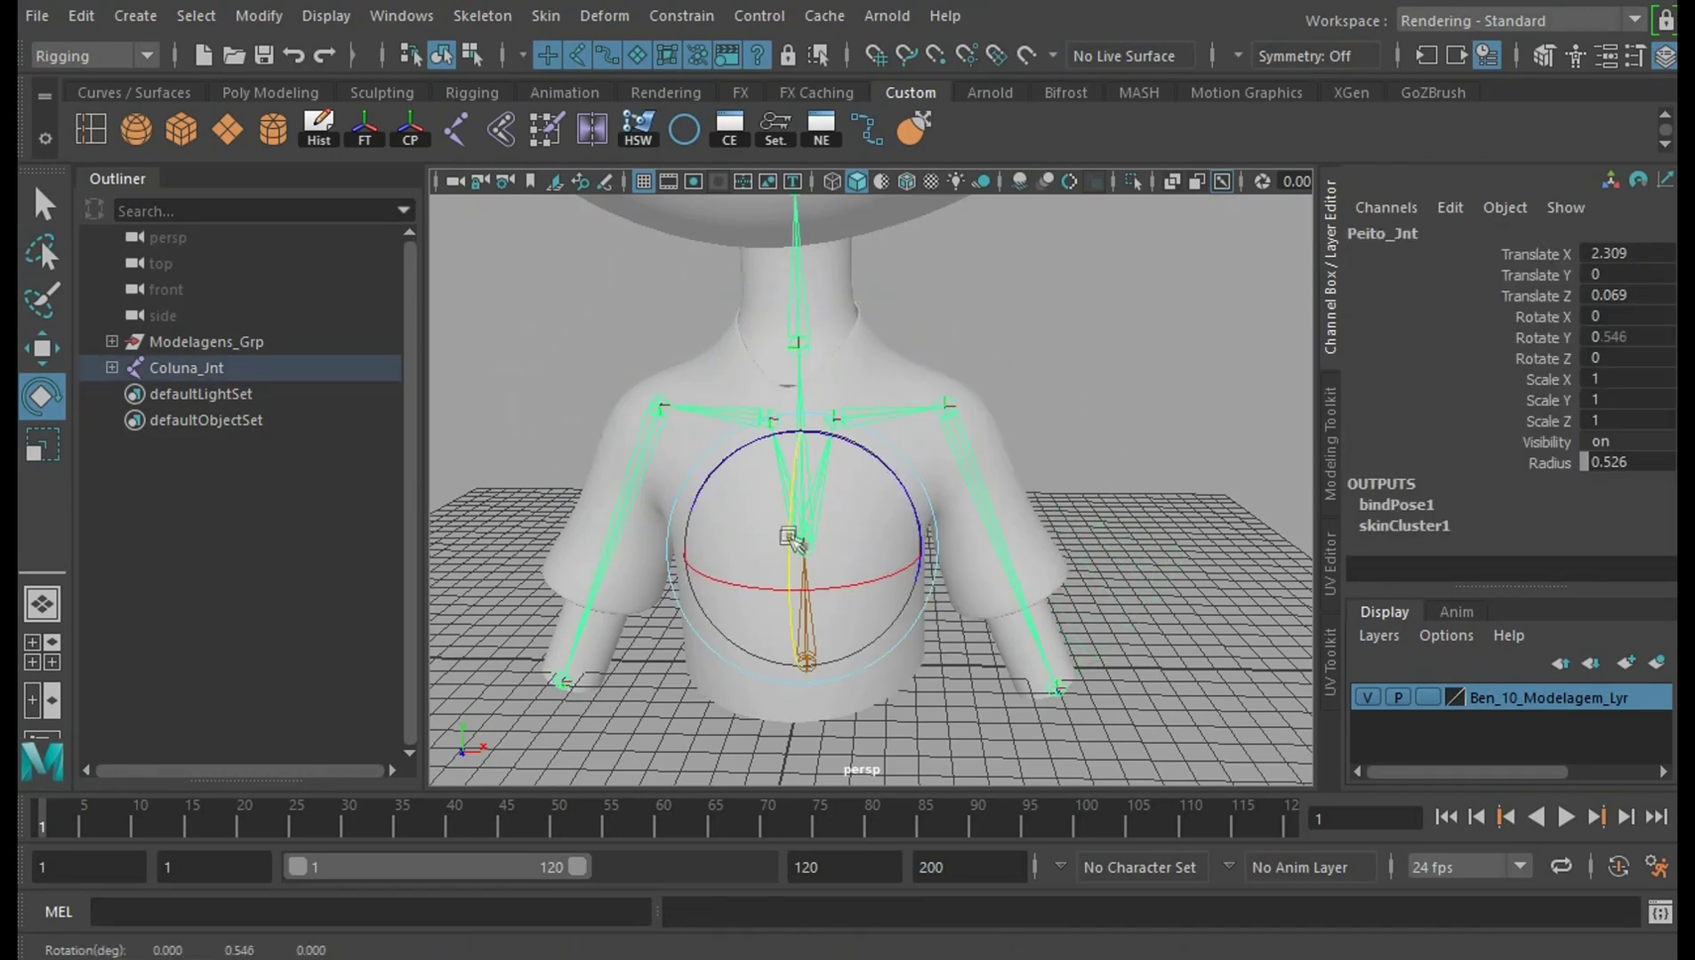
pyautogui.hotkey('ctrl', 'z')
pyautogui.moveTo(1127, 447)
pyautogui.keyDown('alt'); pyautogui.mouseDown()
pyautogui.moveTo(1156, 534)
pyautogui.moveTo(1070, 447)
pyautogui.moveTo(1134, 616)
pyautogui.mouseUp(); pyautogui.keyUp('alt')
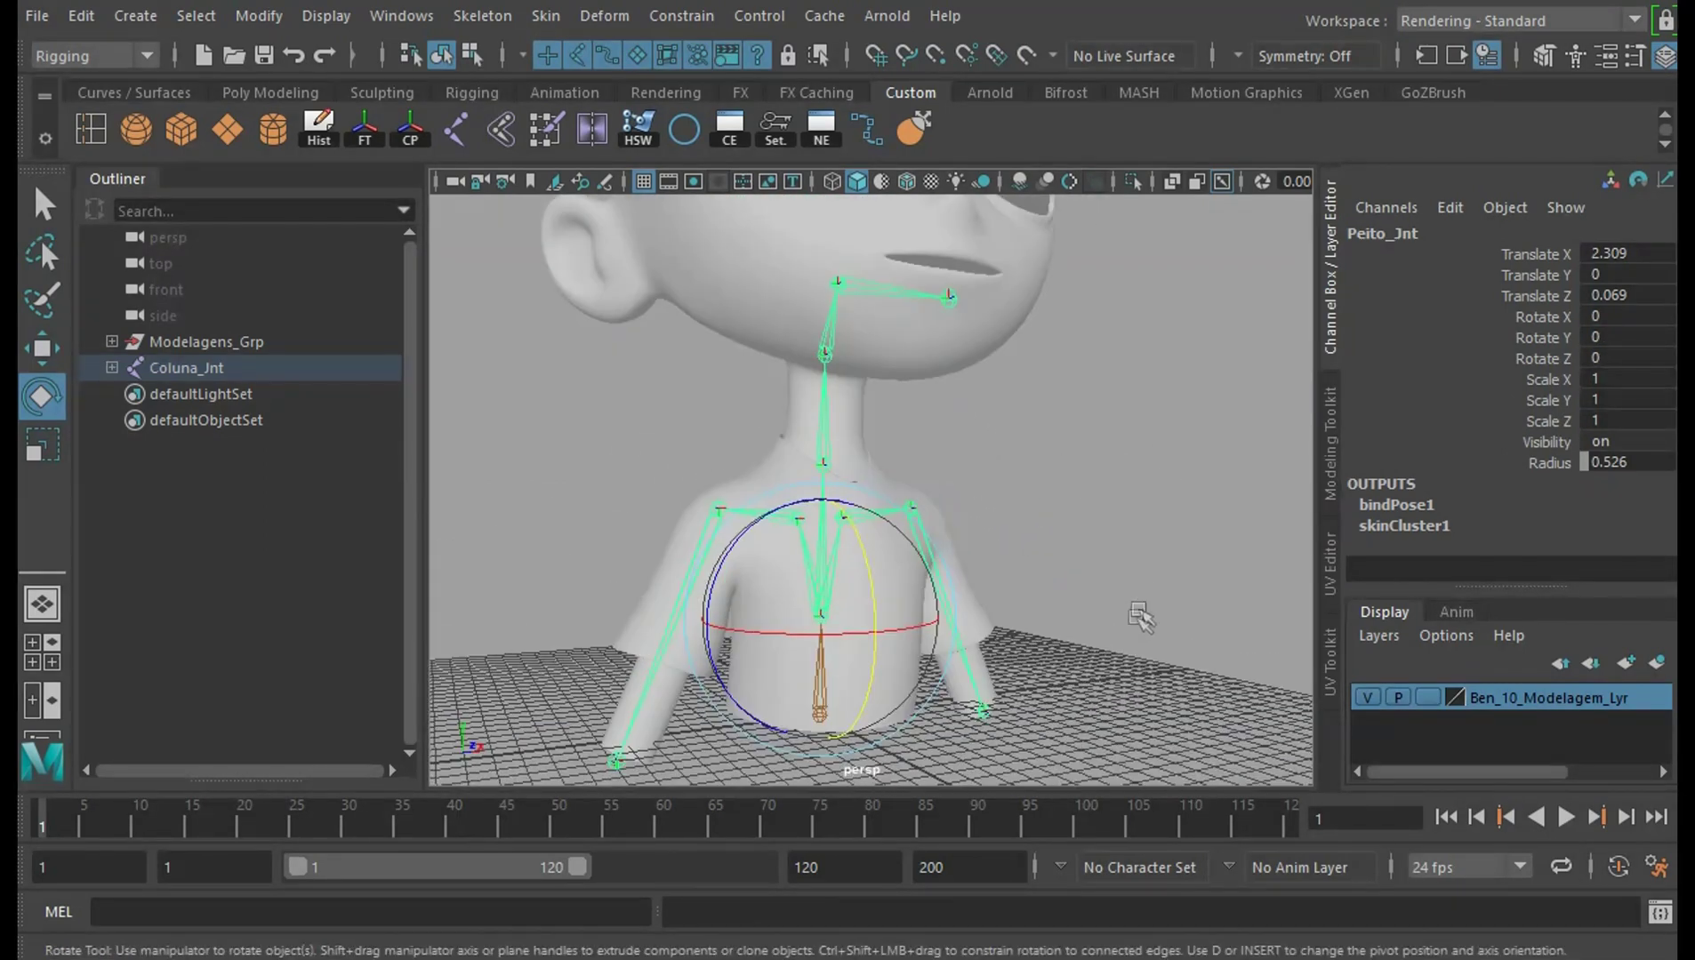
pyautogui.moveTo(1134, 616)
pyautogui.keyDown('alt'); pyautogui.mouseDown(button='right')
pyautogui.moveTo(1134, 526)
pyautogui.moveTo(1123, 575)
pyautogui.mouseUp(button='right'); pyautogui.keyUp('alt')
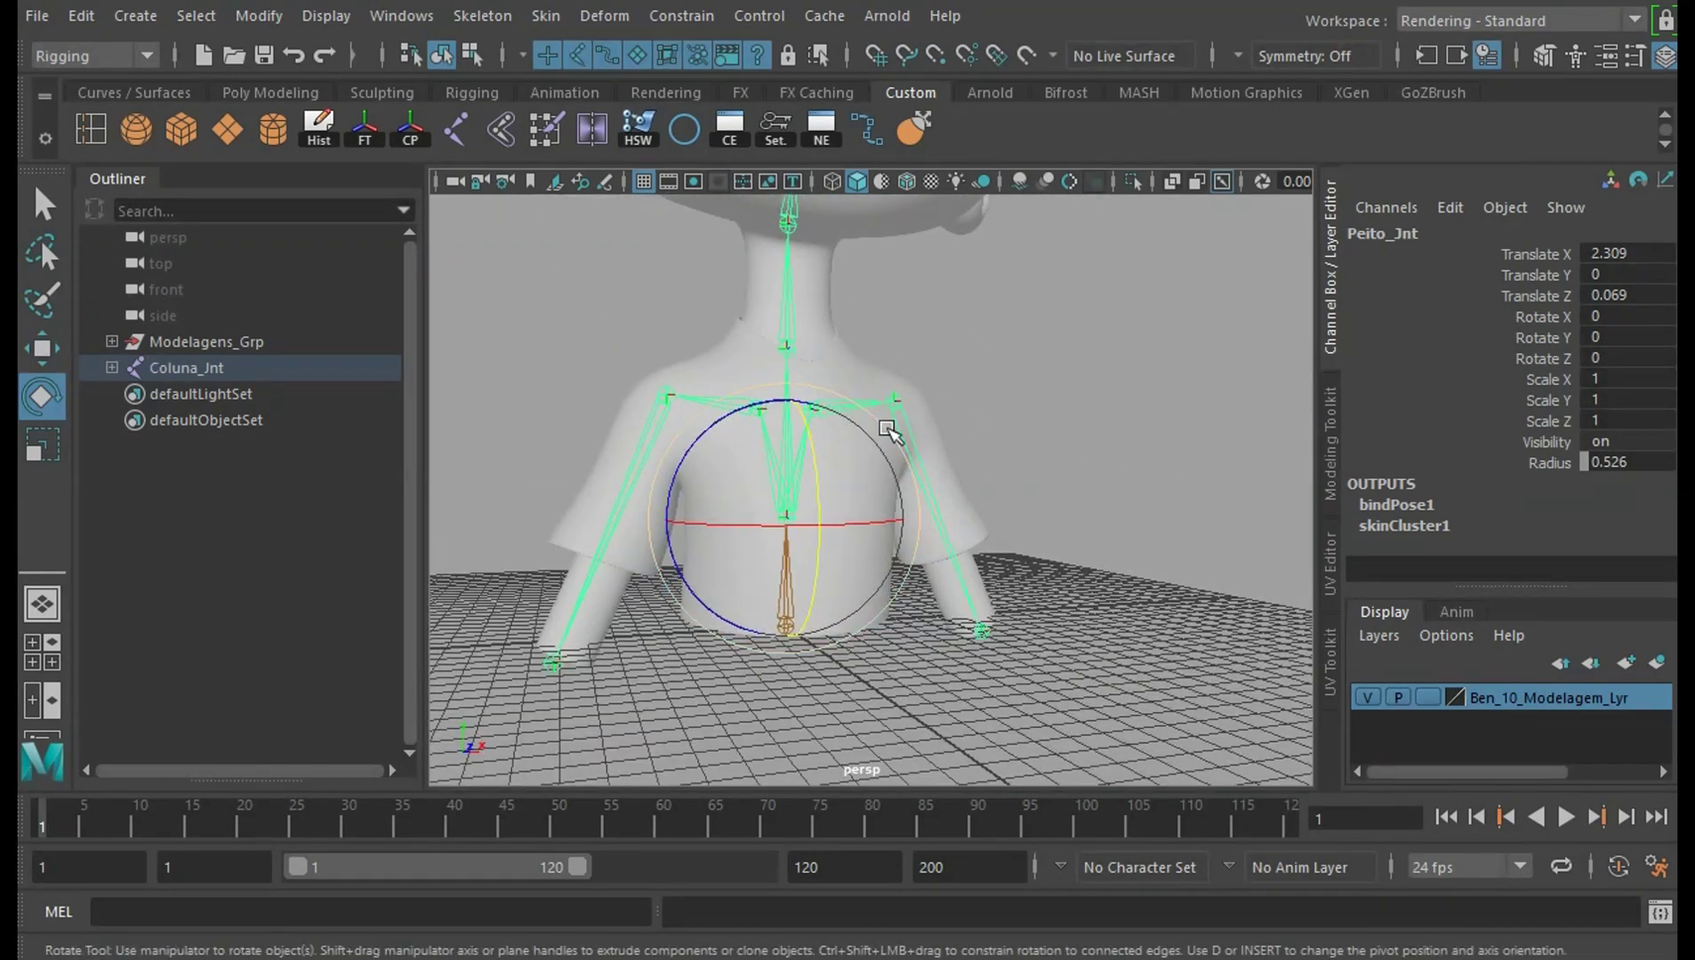
pyautogui.press('w')
# Start Paint Skin Weights on the Blusa shirt with its Tool Settings window open
pyautogui.click(956, 520)
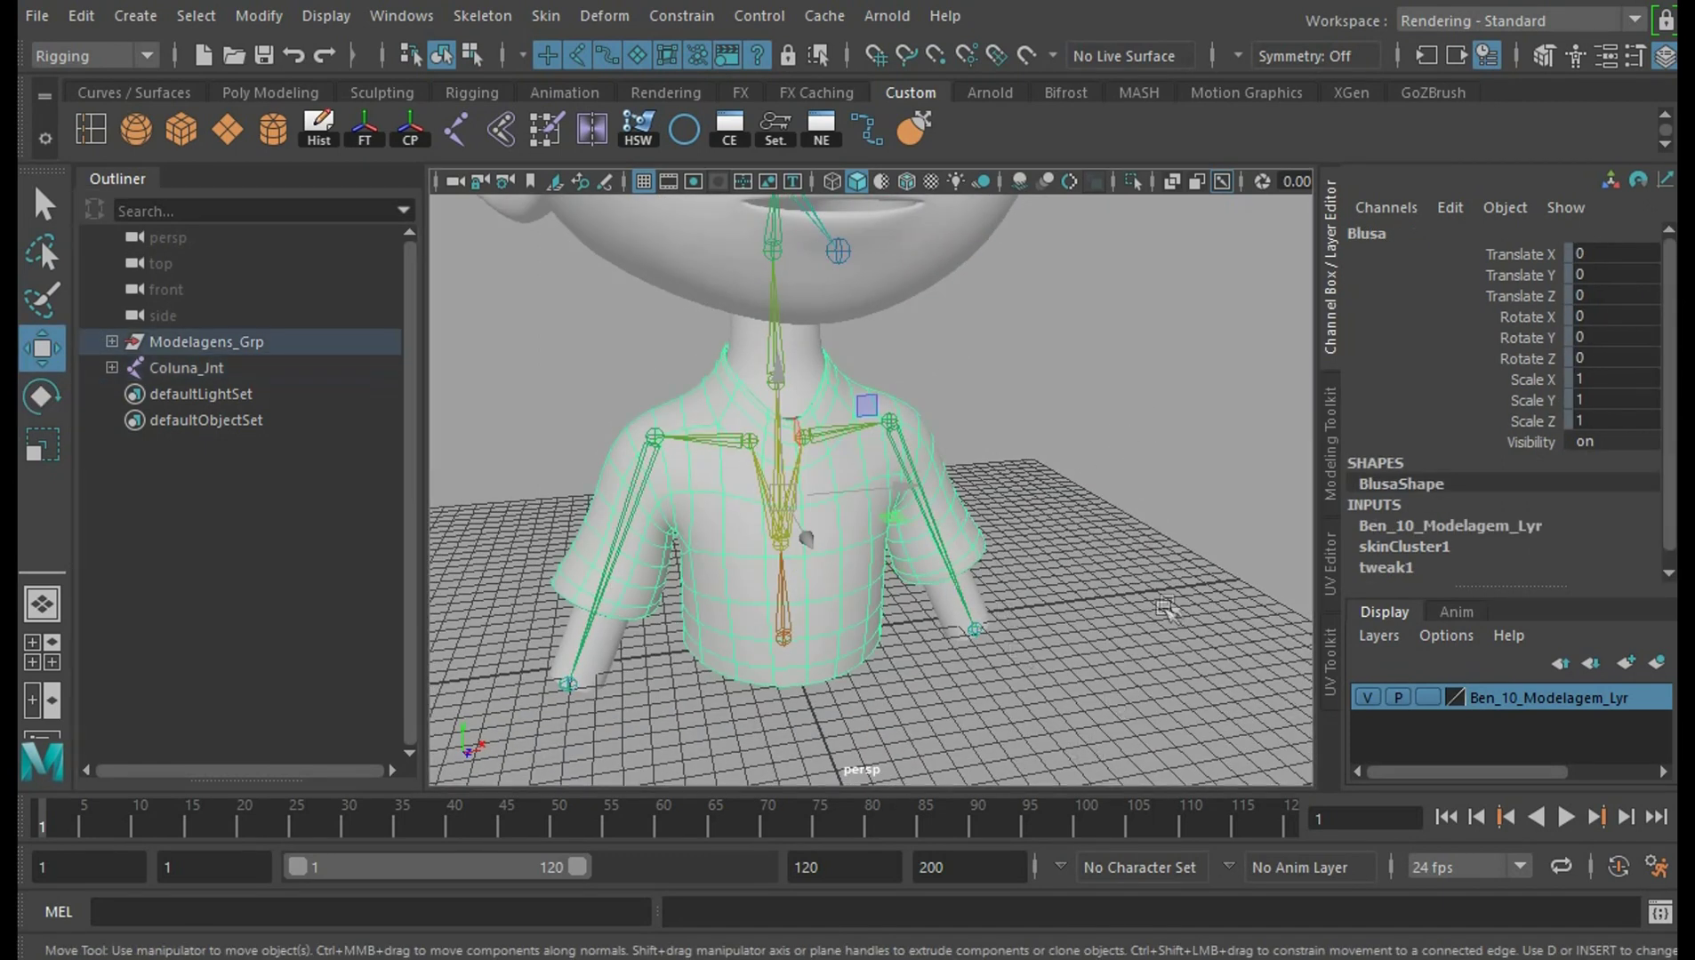
pyautogui.keyDown('alt'); pyautogui.moveTo(1129, 551); pyautogui.dragTo(1145, 602, button='right'); pyautogui.keyUp('alt')
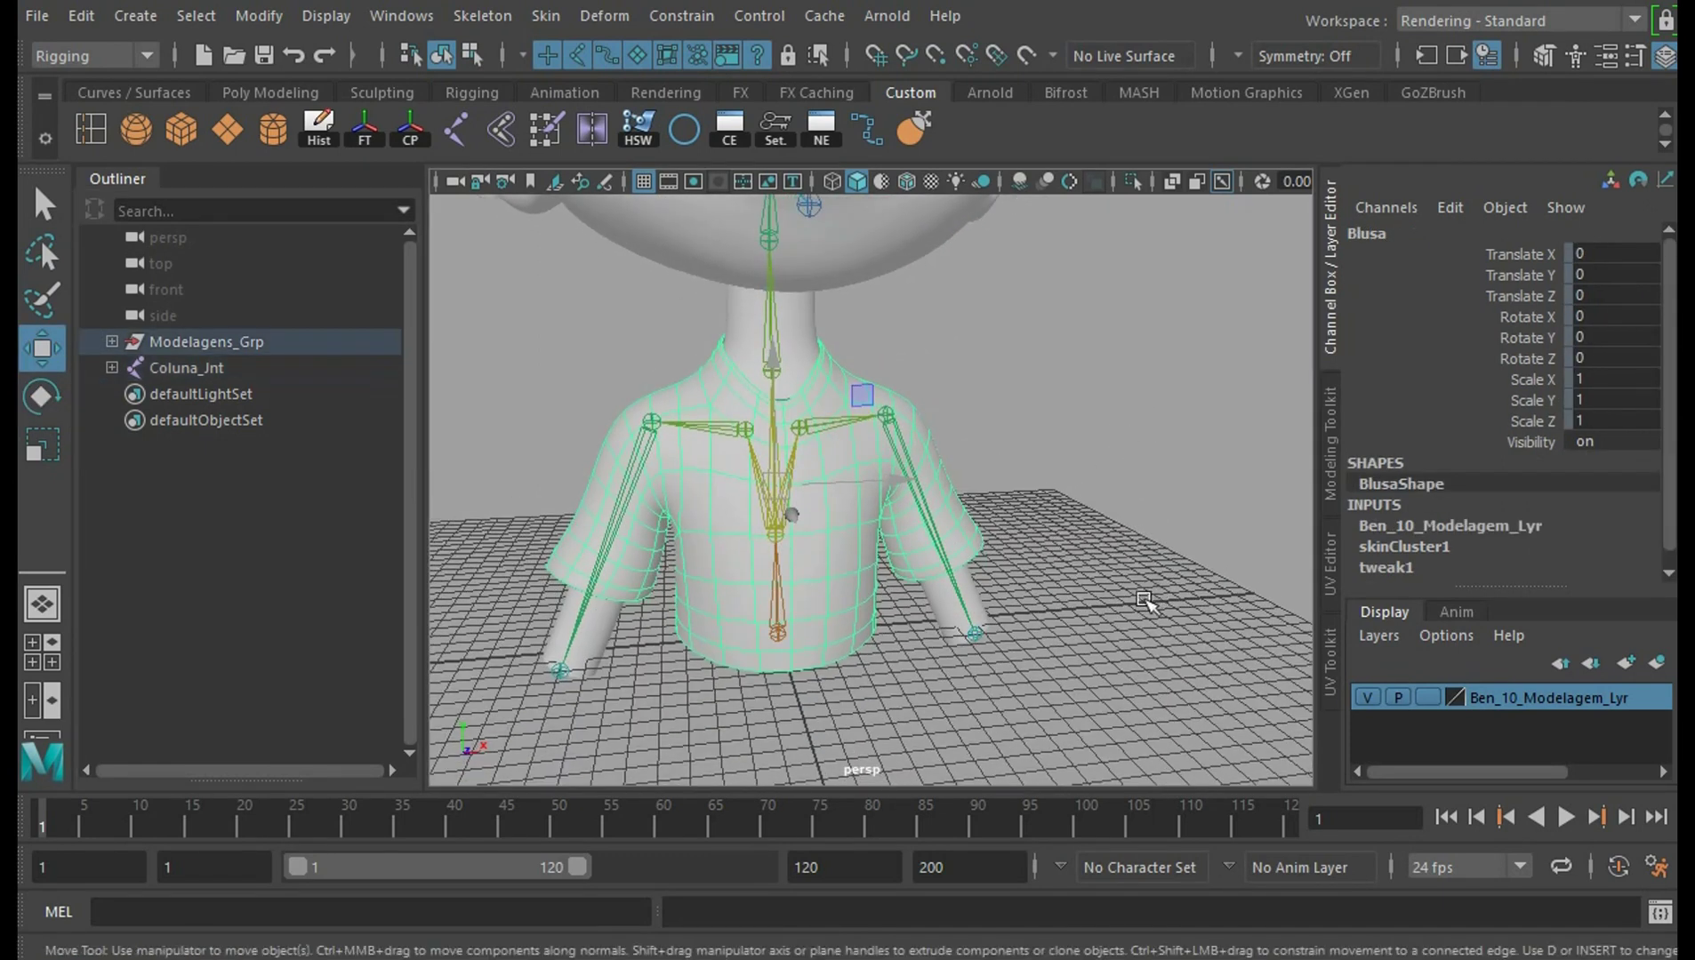
pyautogui.click(546, 15)
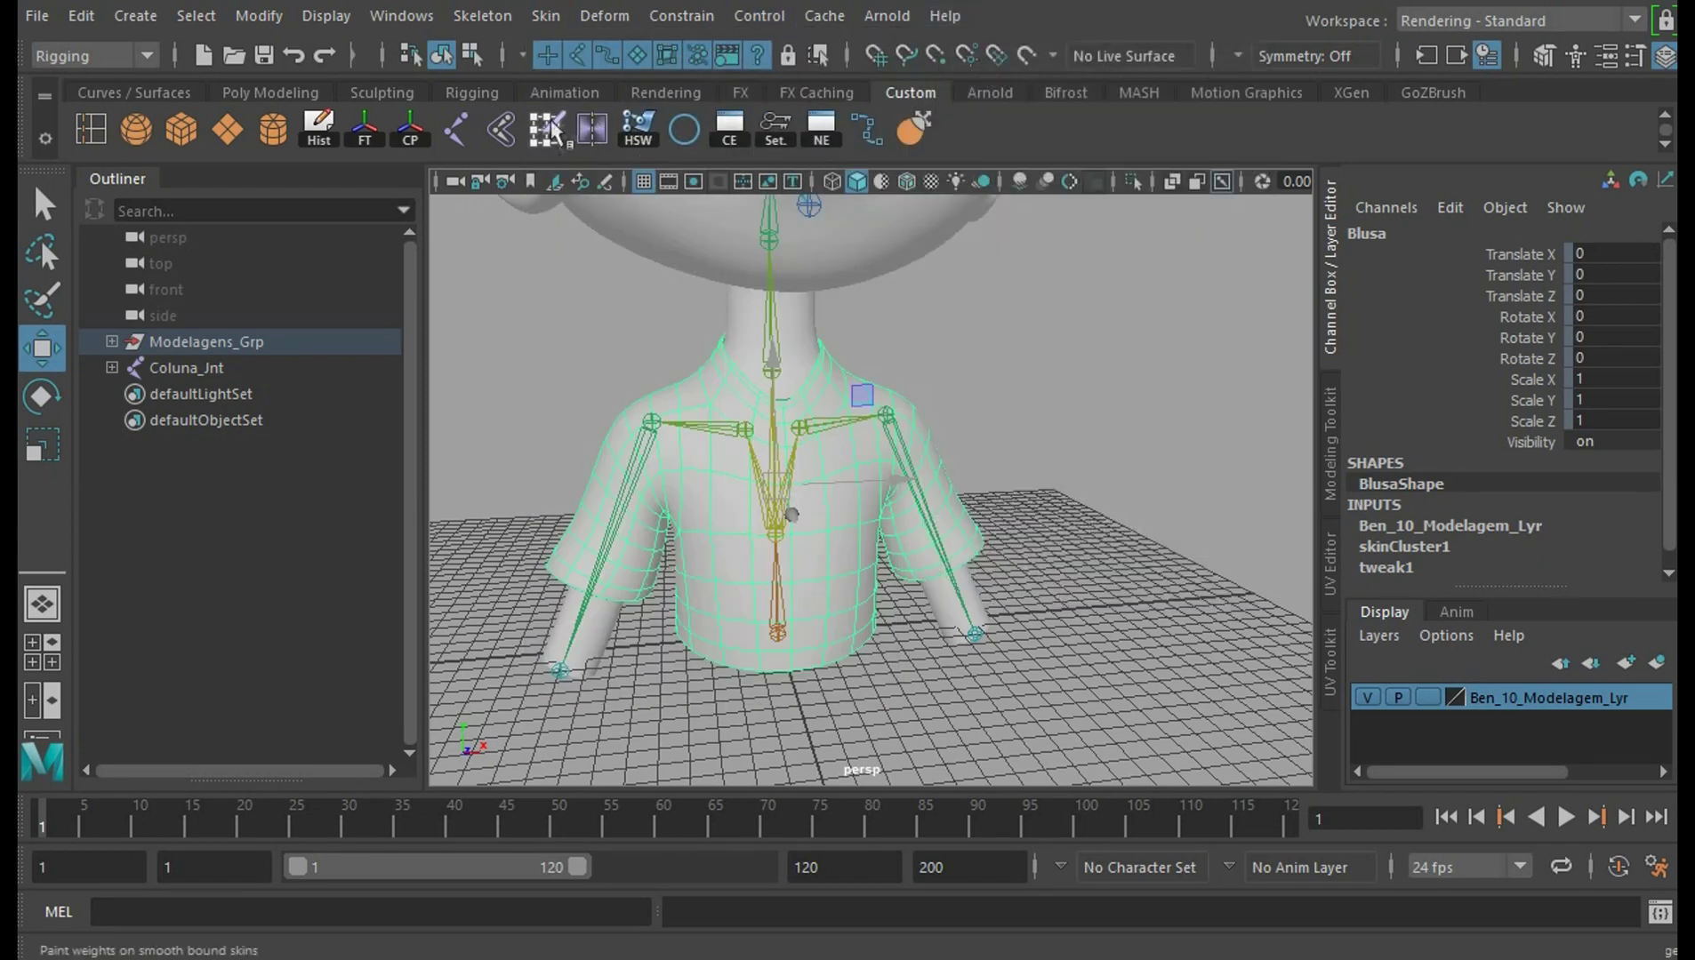
pyautogui.click(550, 129)
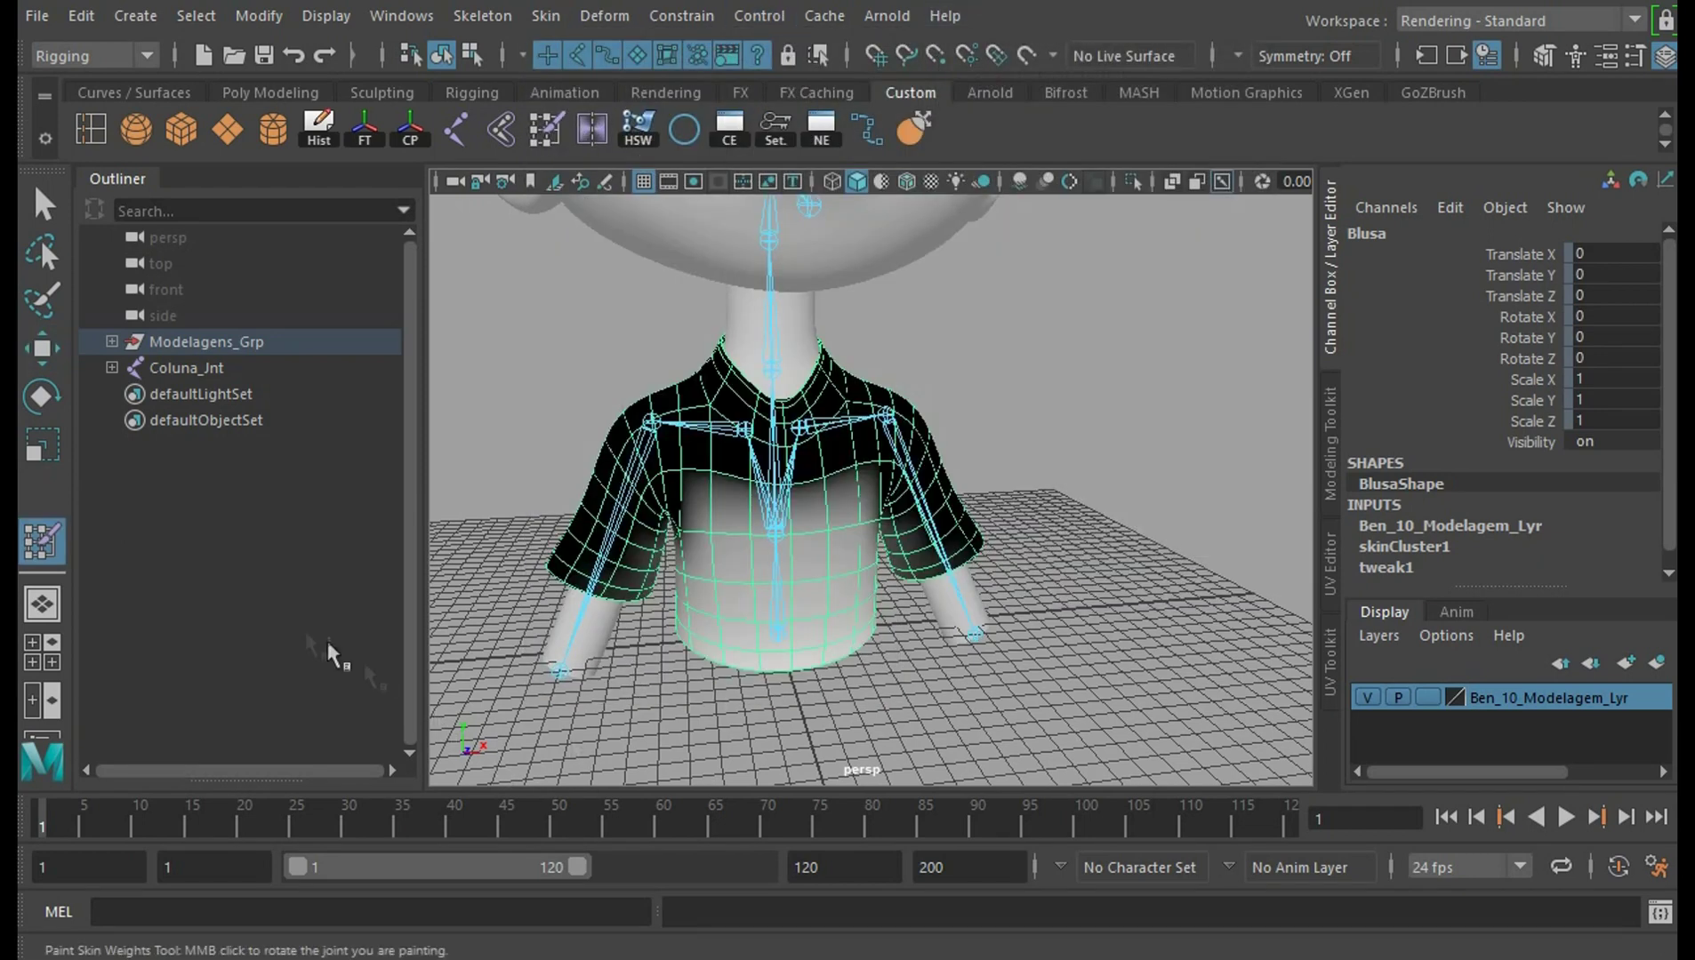
pyautogui.doubleClick(42, 539)
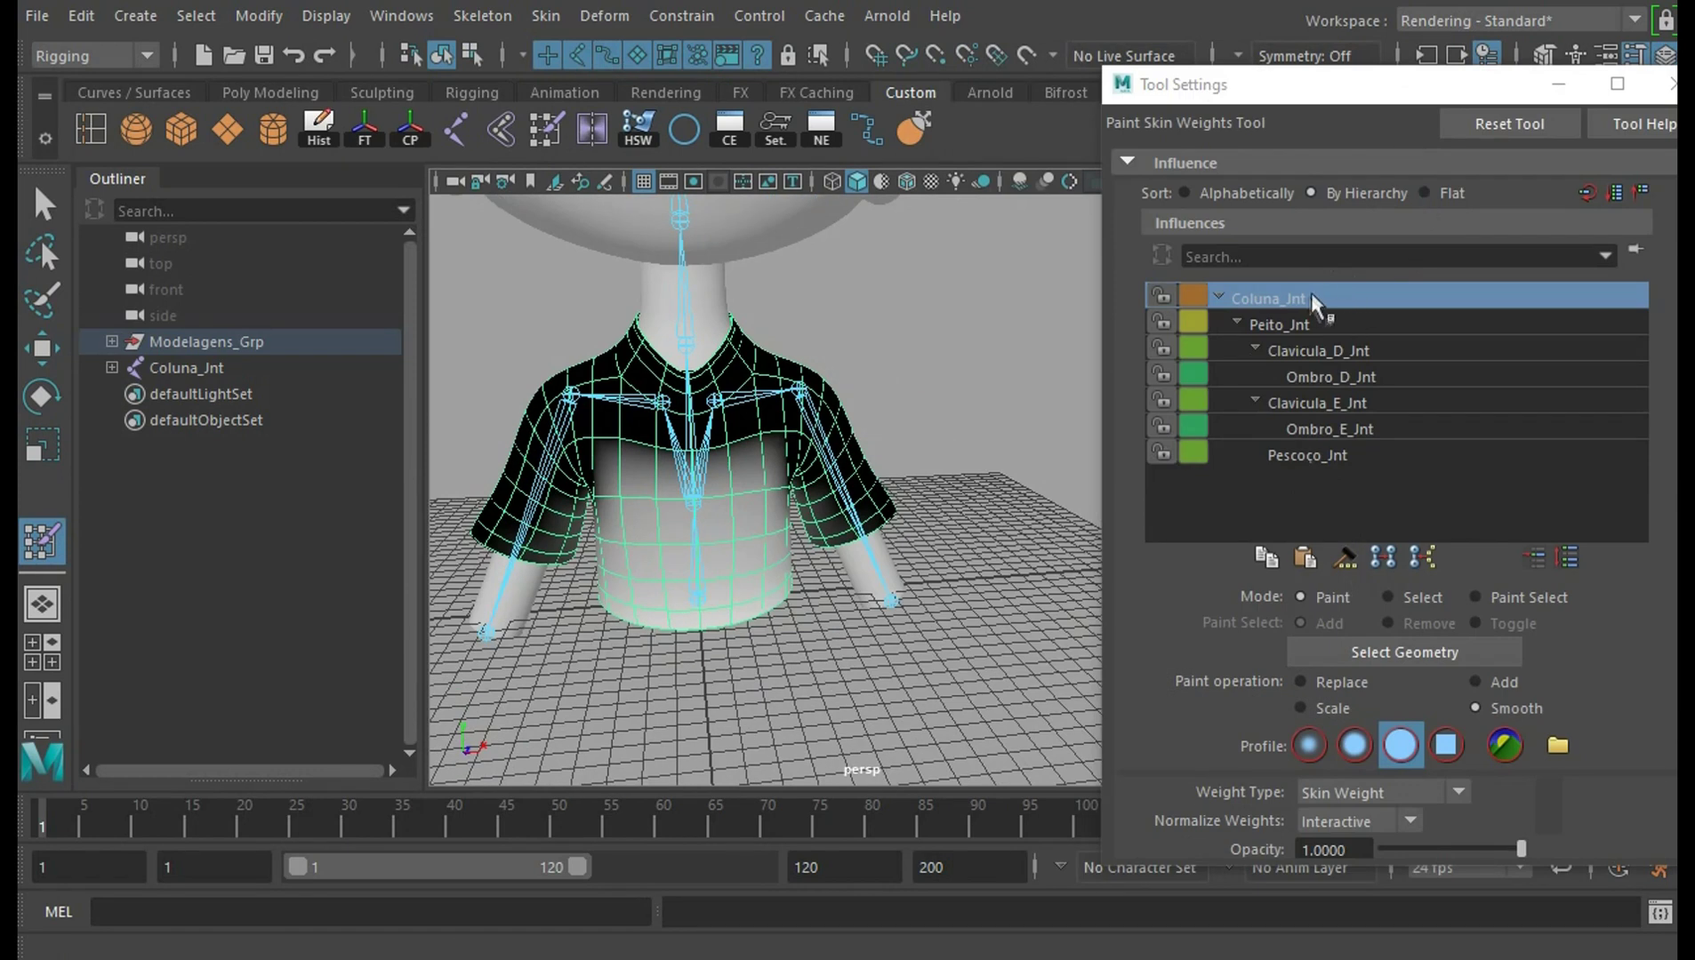
pyautogui.moveTo(1311, 297); pyautogui.dragTo(1300, 324)
pyautogui.moveTo(1329, 391); pyautogui.dragTo(1334, 328)
pyautogui.moveTo(1270, 333); pyautogui.dragTo(1170, 433)
pyautogui.moveTo(1395, 463); pyautogui.dragTo(1176, 465)
pyautogui.moveTo(1411, 287); pyautogui.dragTo(1383, 462)
pyautogui.moveTo(1251, 377); pyautogui.dragTo(1170, 331)
pyautogui.moveTo(1170, 453)
pyautogui.mouseDown()
pyautogui.moveTo(1321, 293)
pyautogui.moveTo(1314, 313)
pyautogui.mouseUp()
pyautogui.moveTo(1087, 300); pyautogui.dragTo(702, 556)
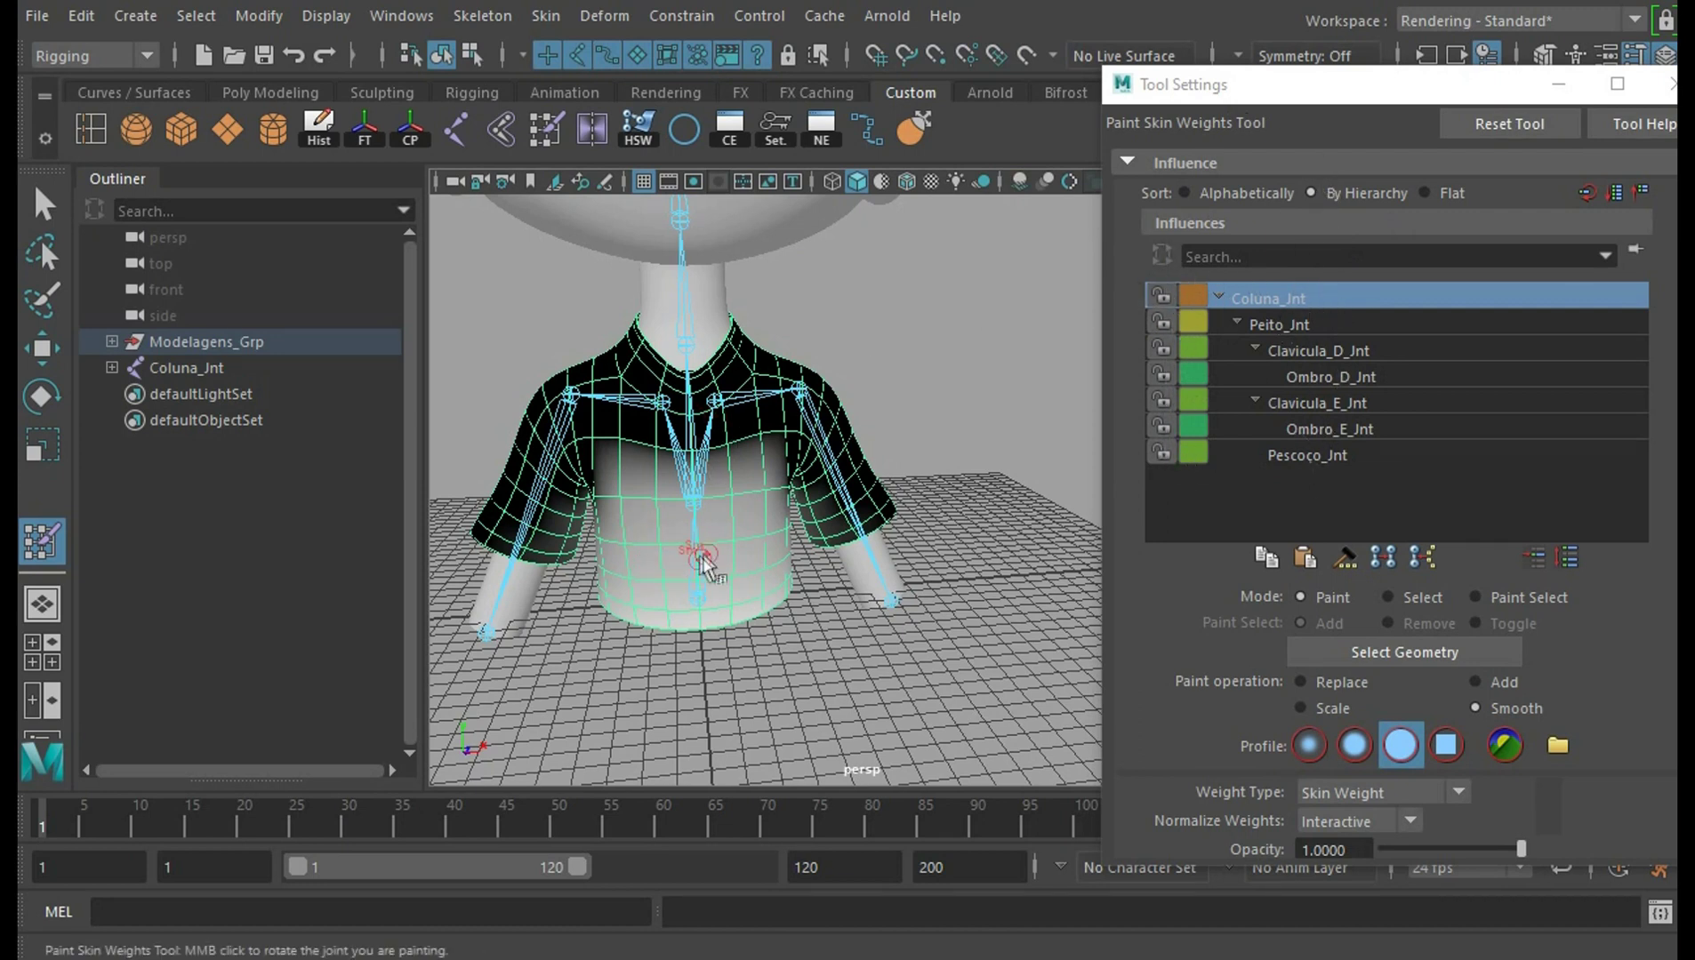
pyautogui.click(1327, 325)
pyautogui.click(1372, 350)
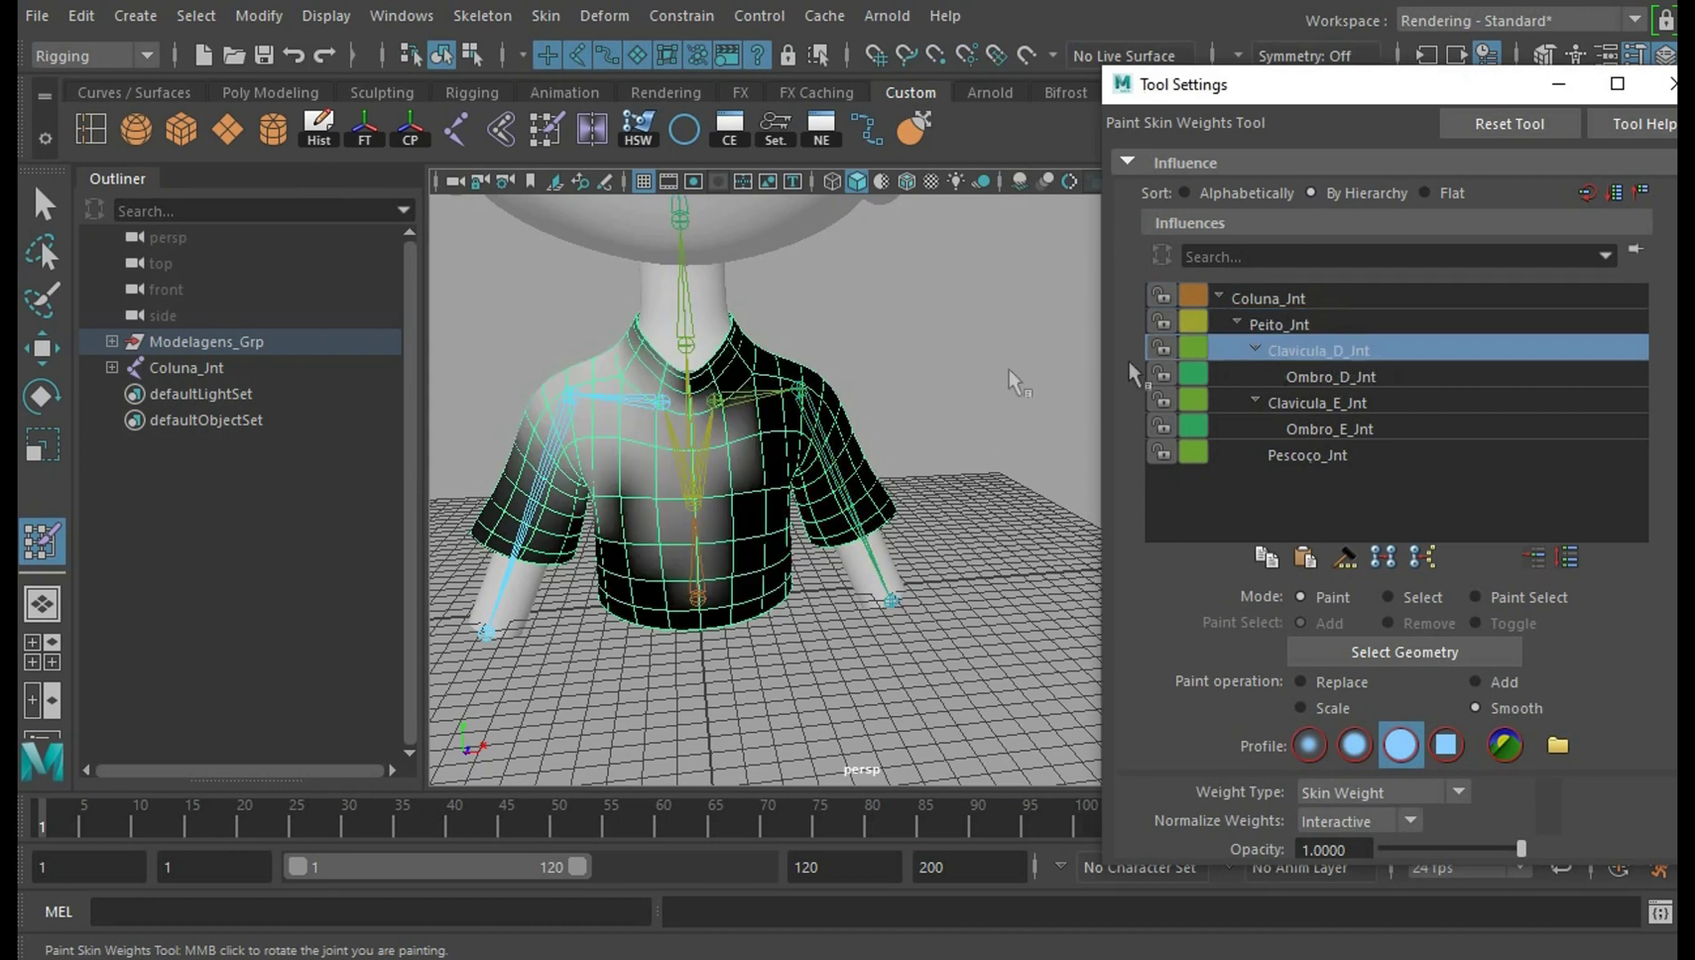
pyautogui.click(1423, 377)
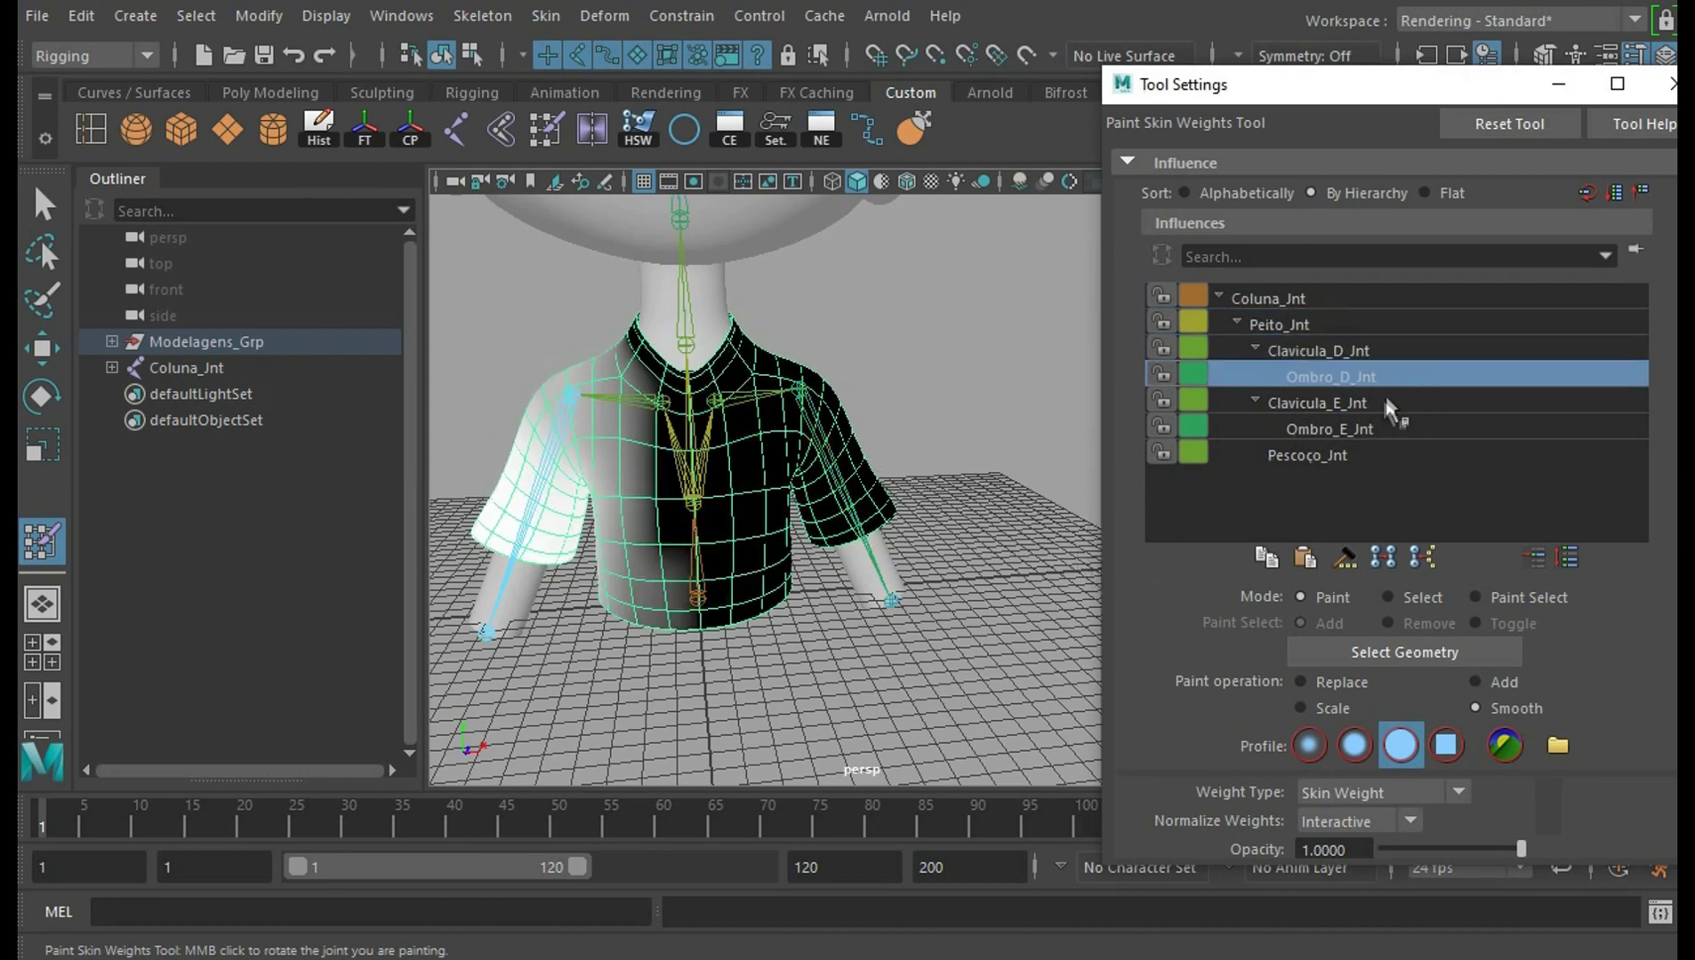
pyautogui.click(1401, 401)
pyautogui.click(1394, 431)
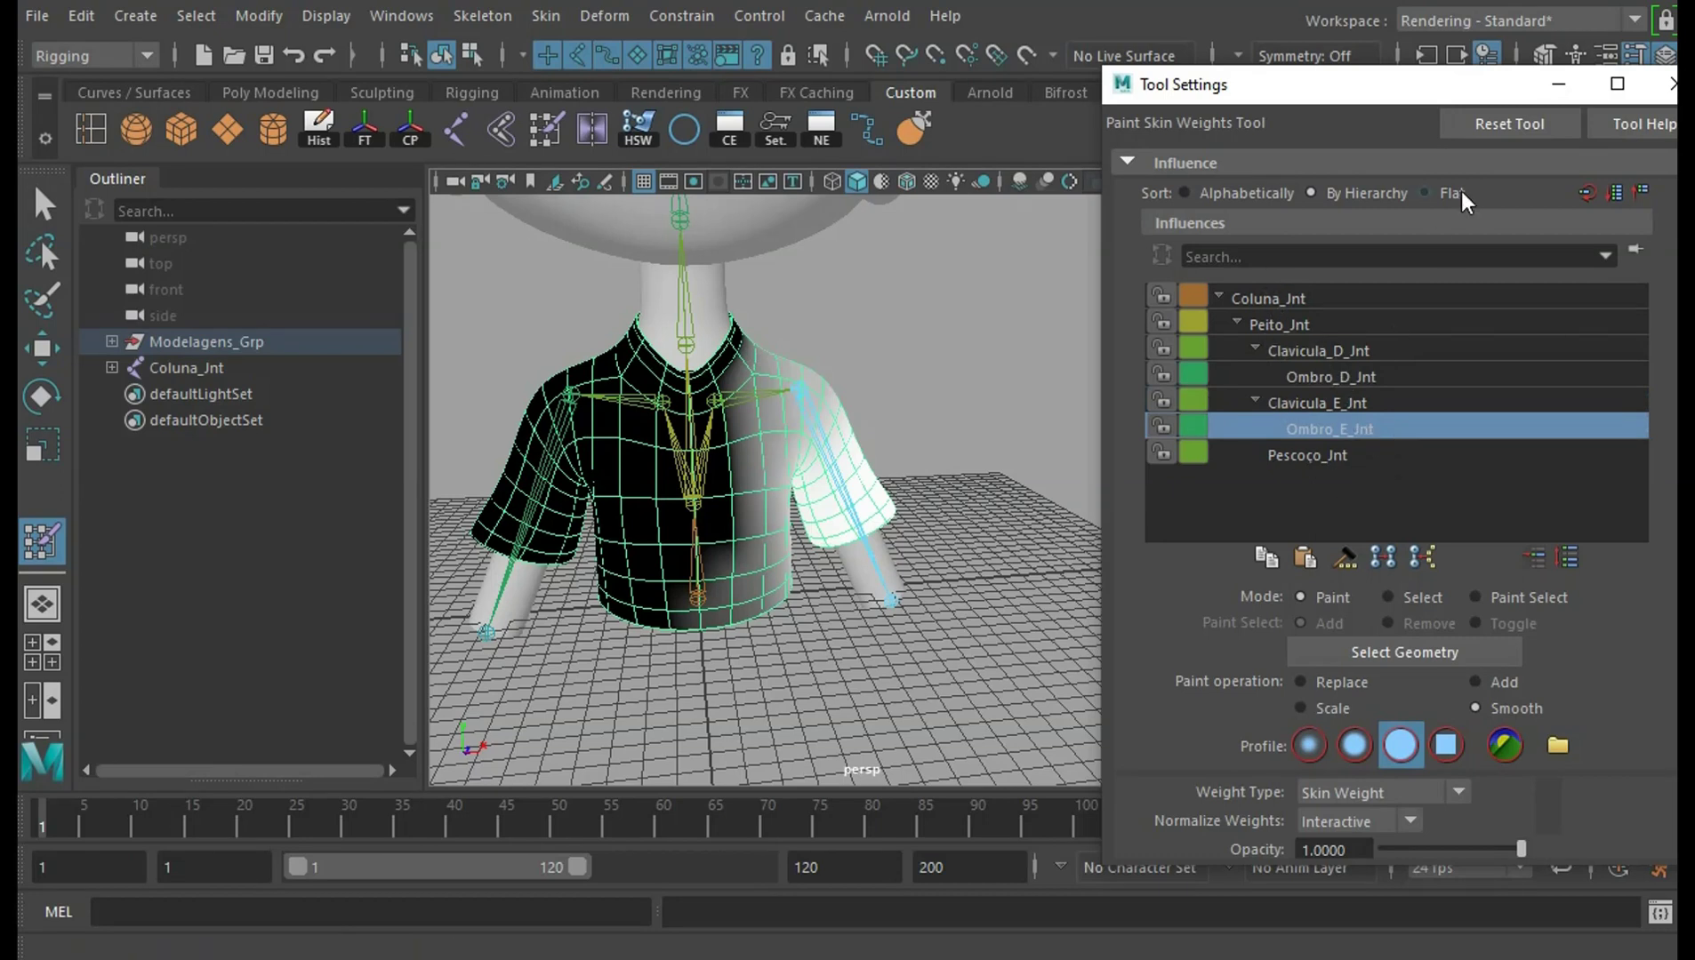
pyautogui.click(1338, 297)
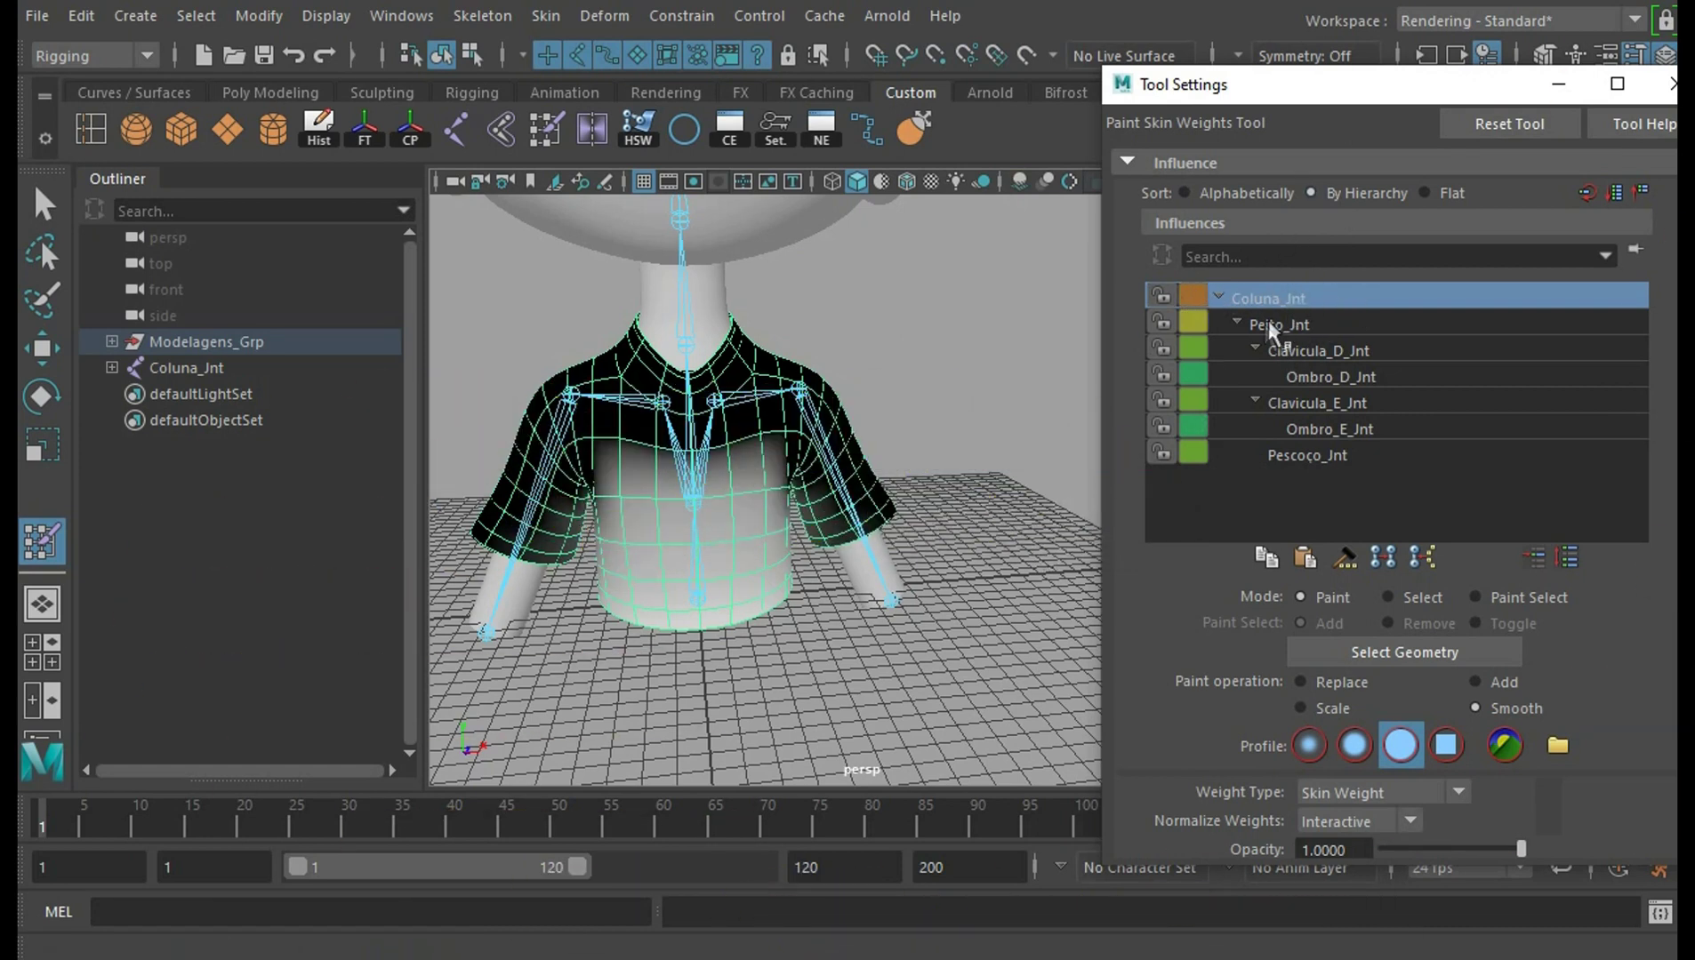
# Flood the Blusa shirt with value 1.0 for Coluna_Jnt so it turns fully white
pyautogui.scroll(5, 803, 538)
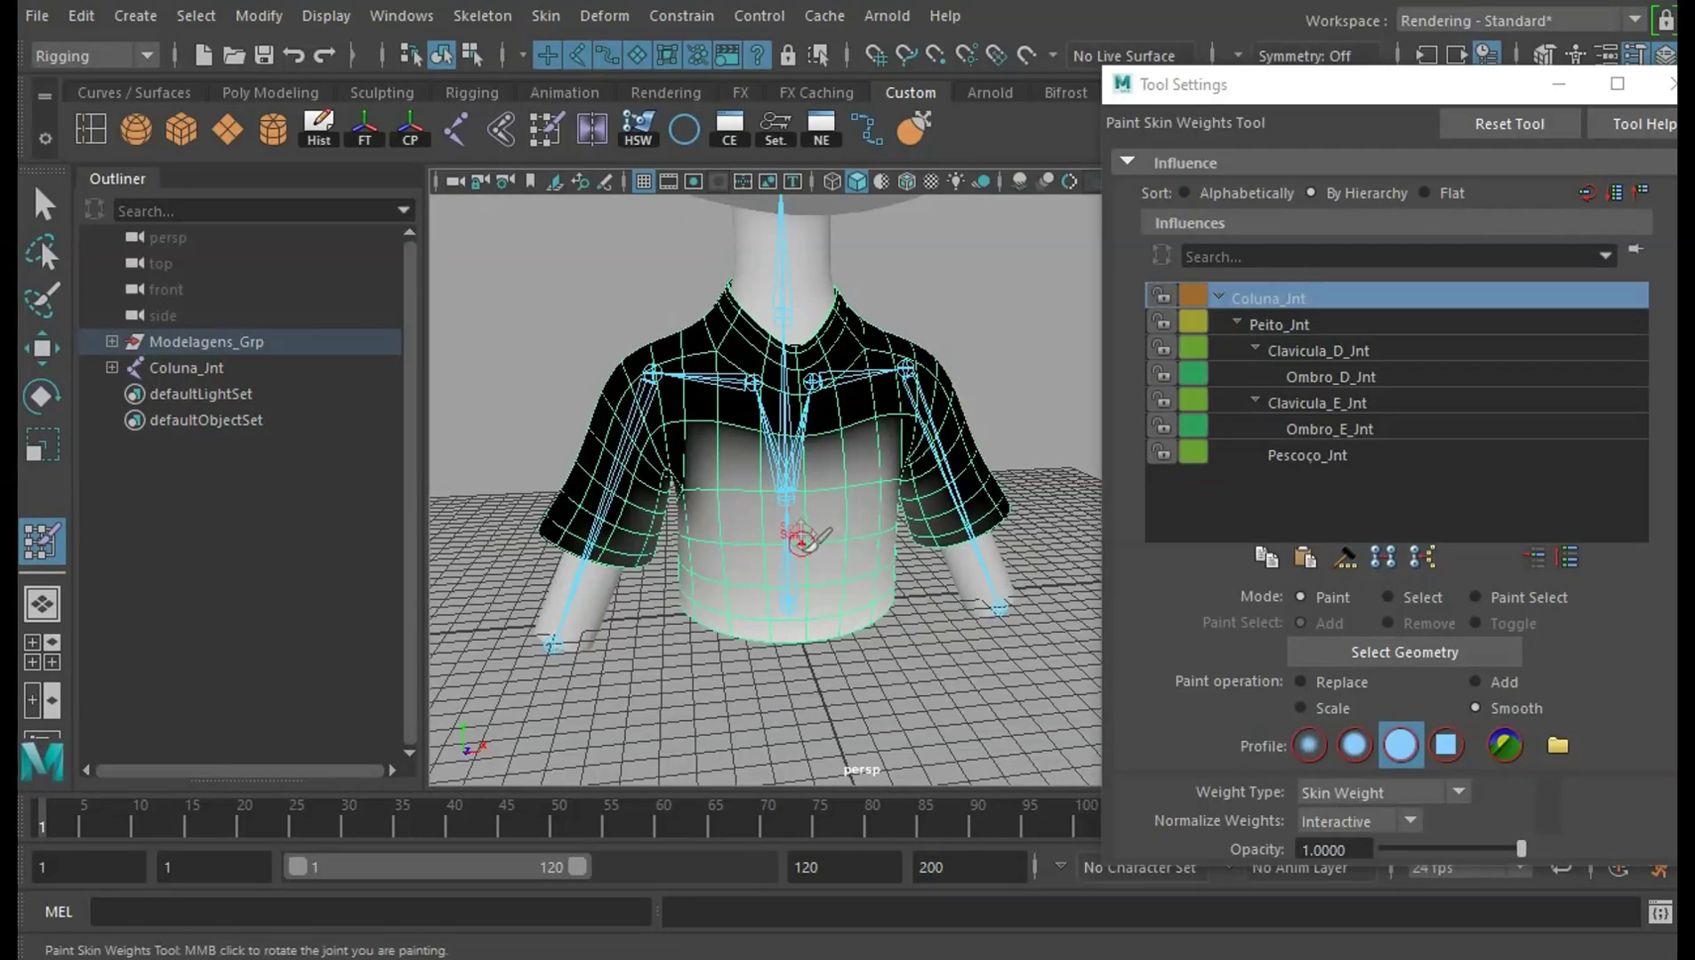
pyautogui.moveTo(1423, 84); pyautogui.dragTo(1396, 66)
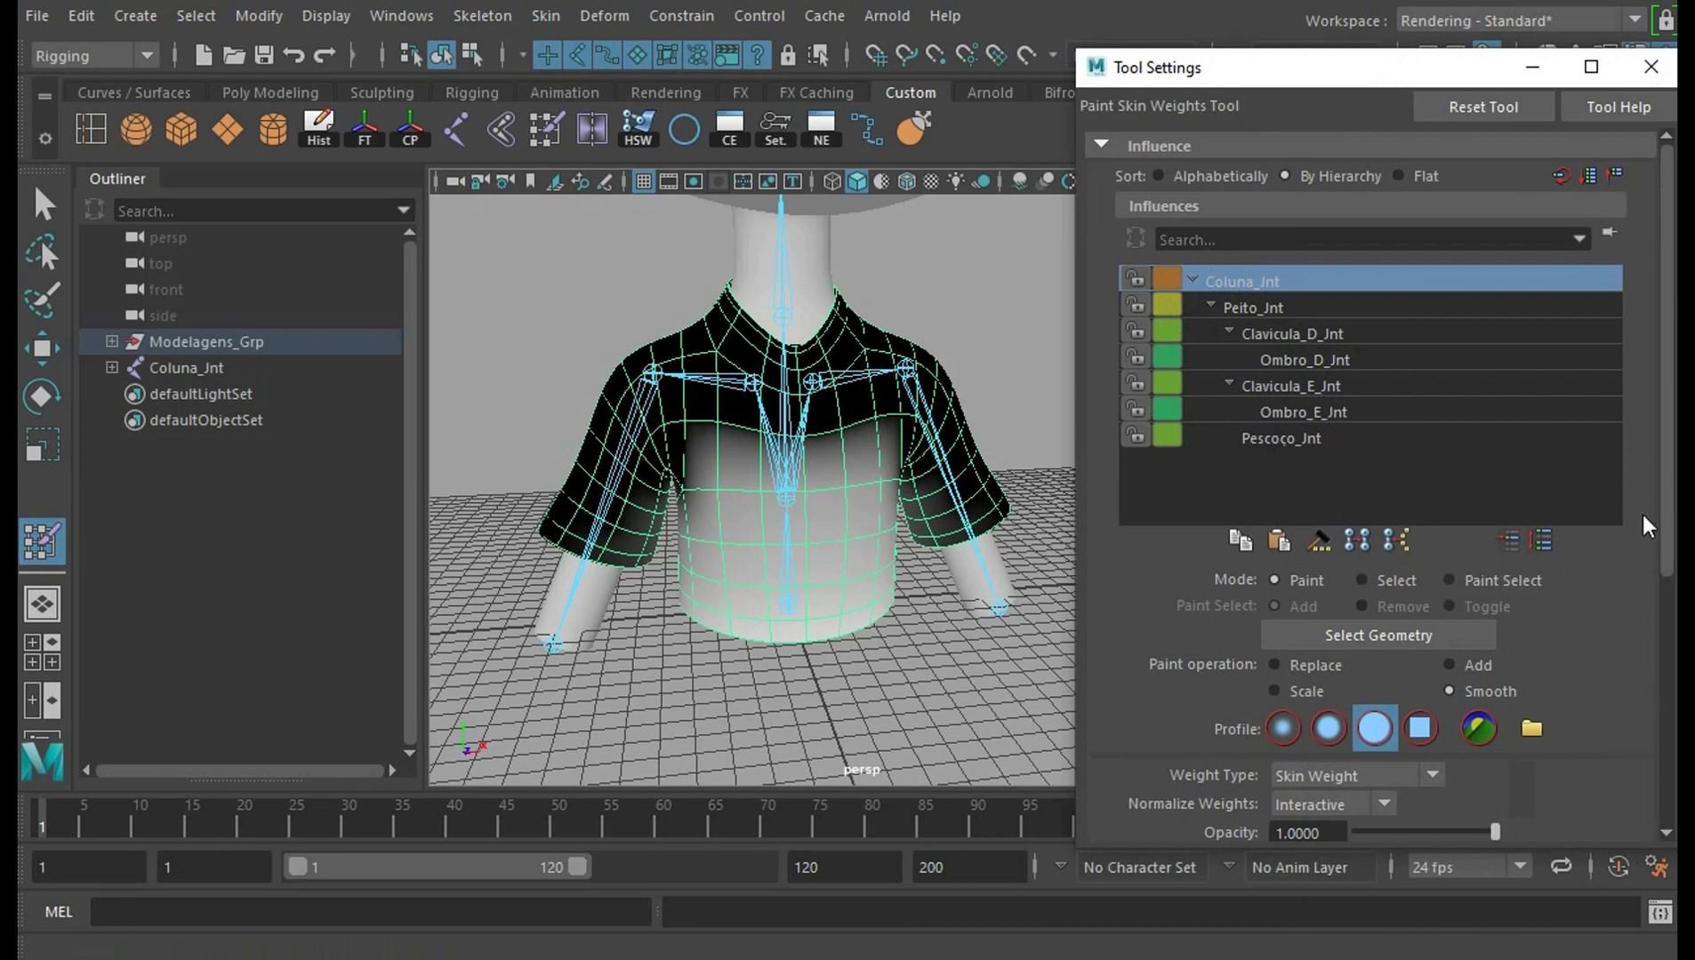
pyautogui.moveTo(1670, 505); pyautogui.dragTo(1672, 593)
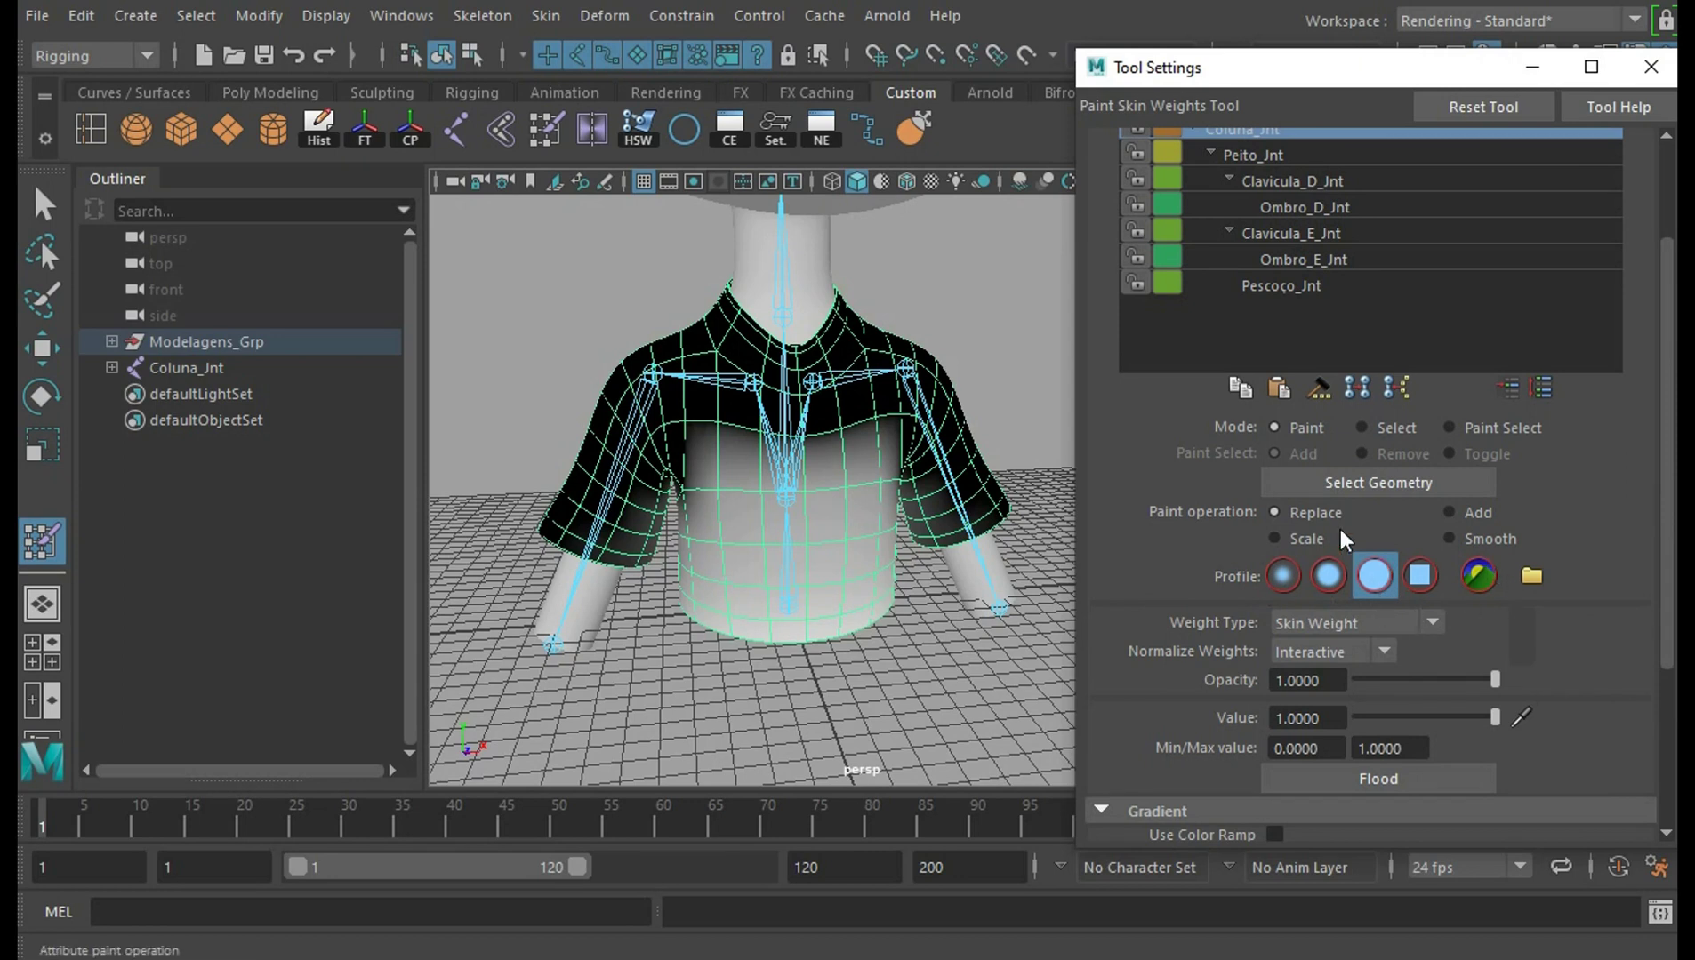
pyautogui.moveTo(1664, 489); pyautogui.dragTo(1626, 552)
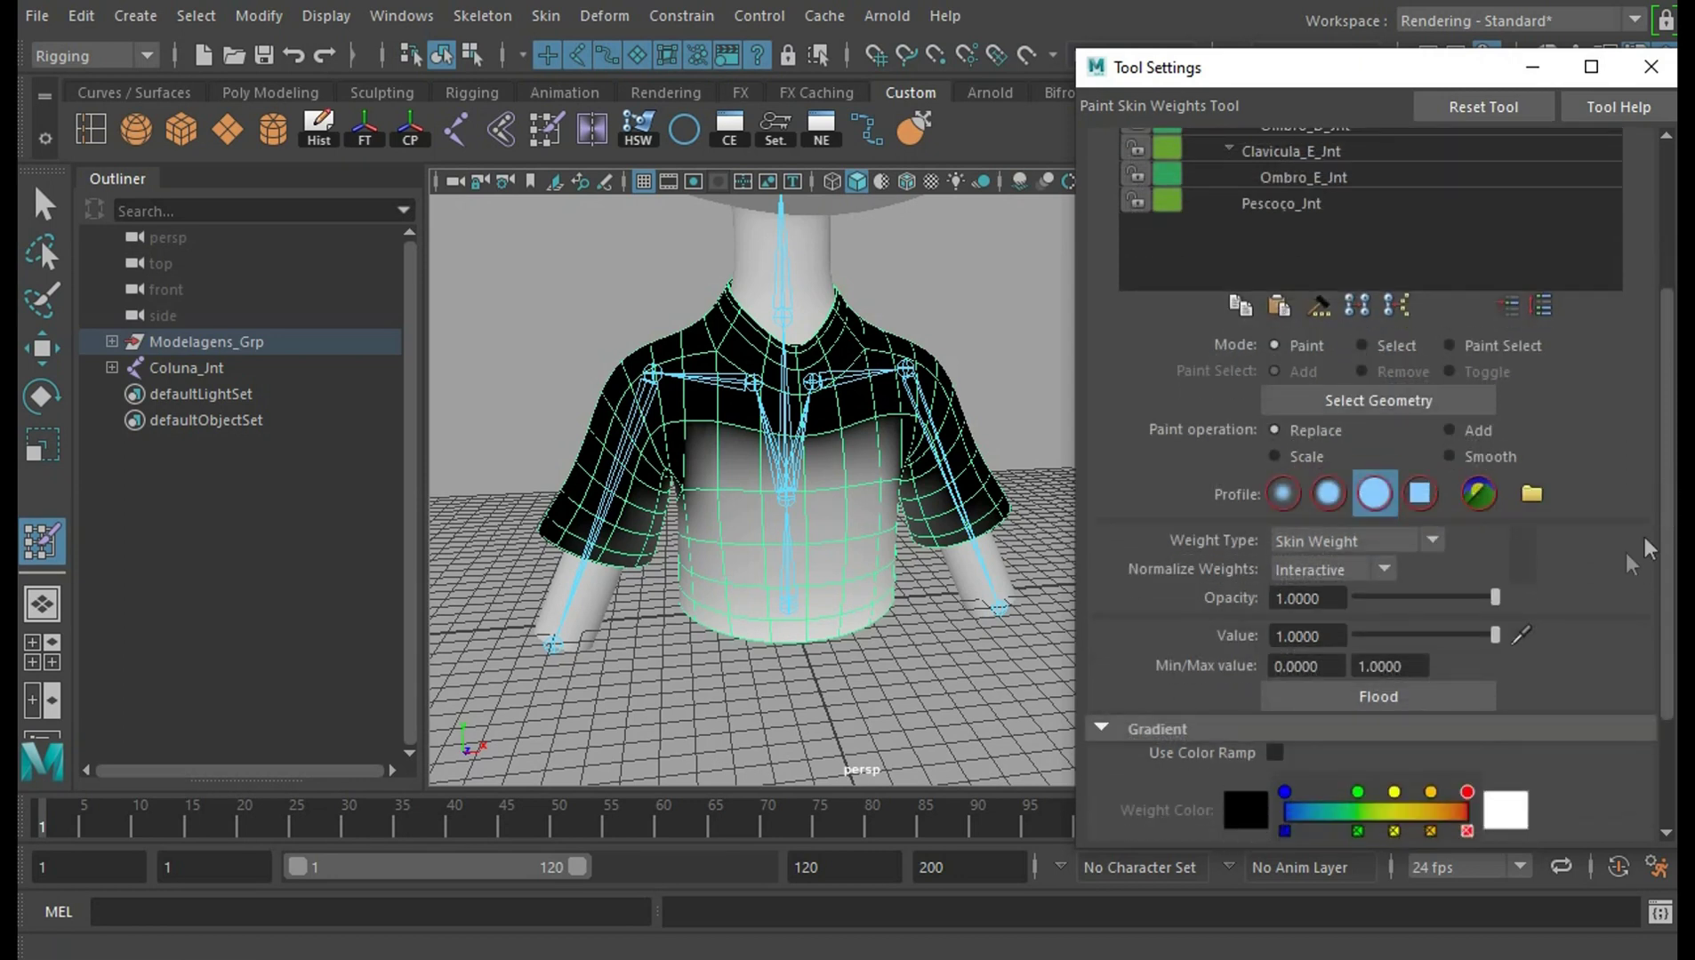
pyautogui.click(1435, 693)
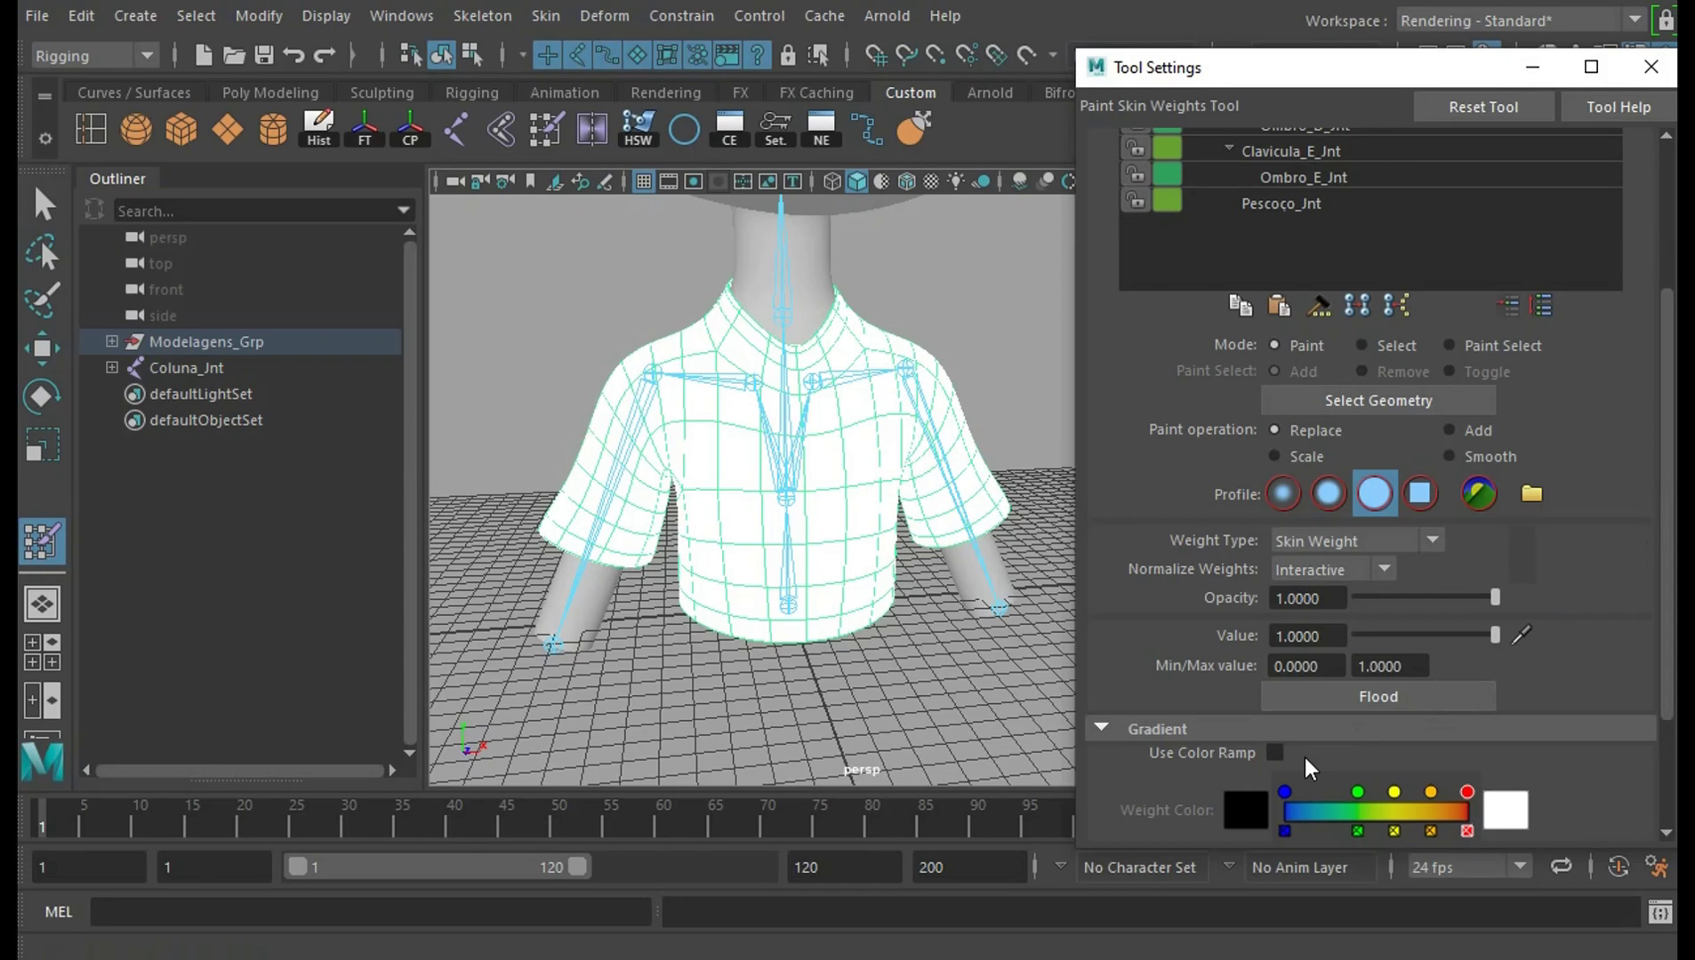
pyautogui.moveTo(1661, 449); pyautogui.dragTo(1656, 185)
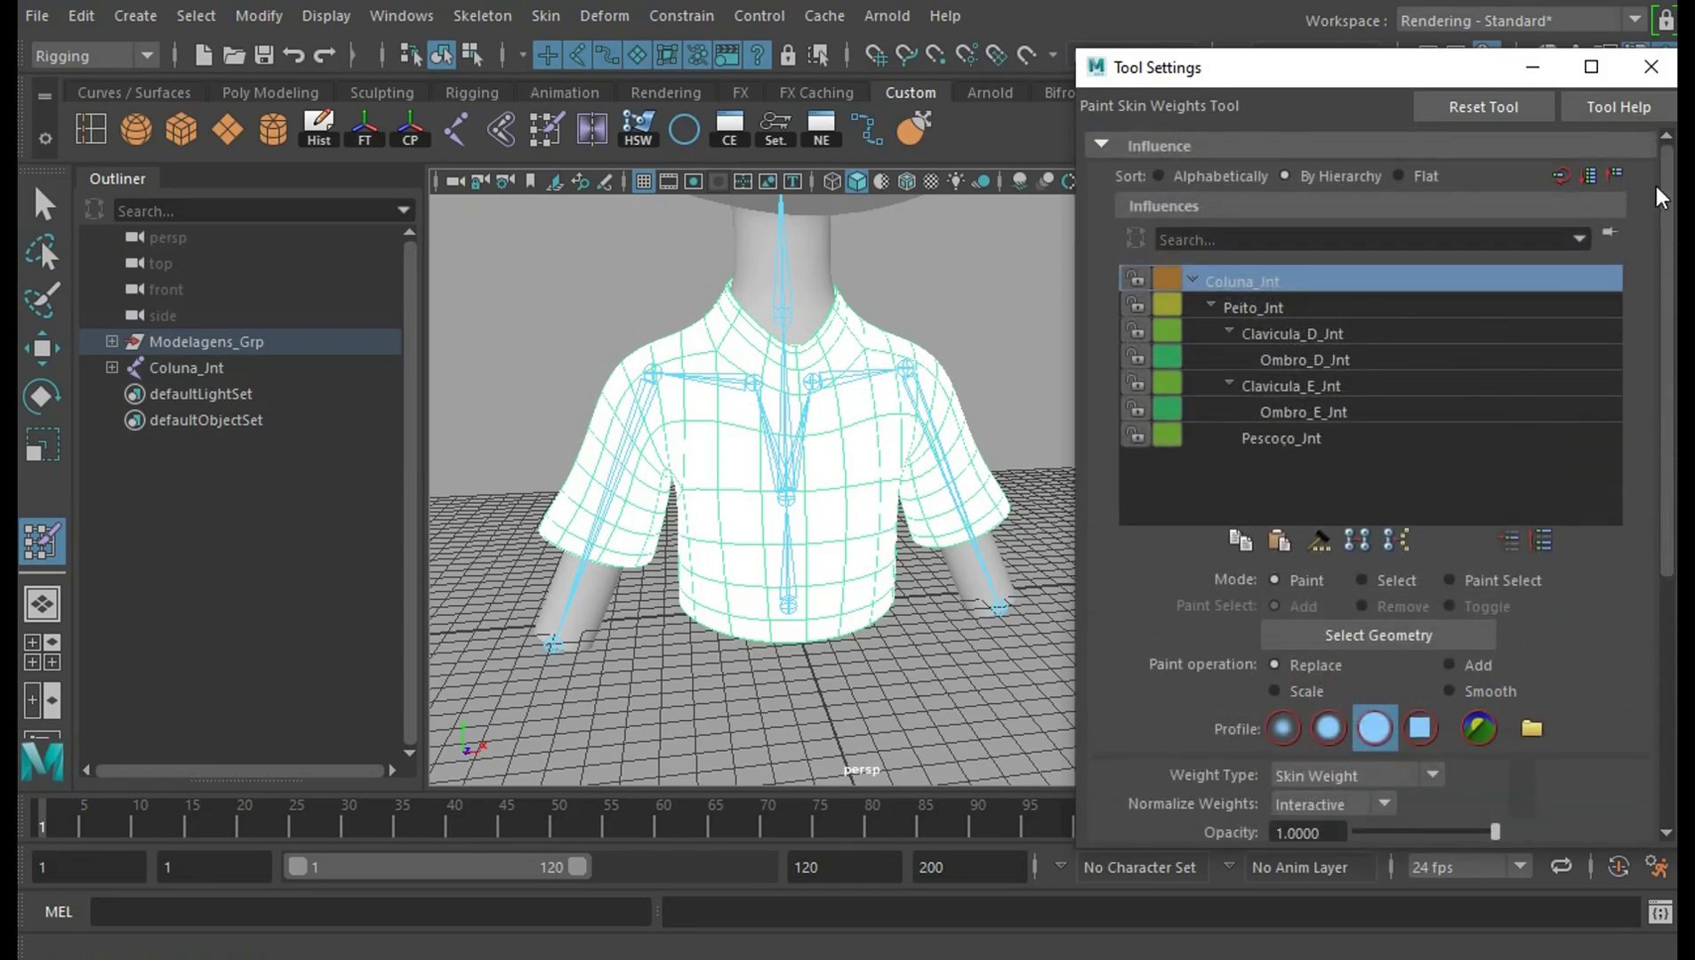
# Step through each influence (clavicles, shoulders, Coluna_Jnt) to inspect its shirt weights
pyautogui.click(1270, 307)
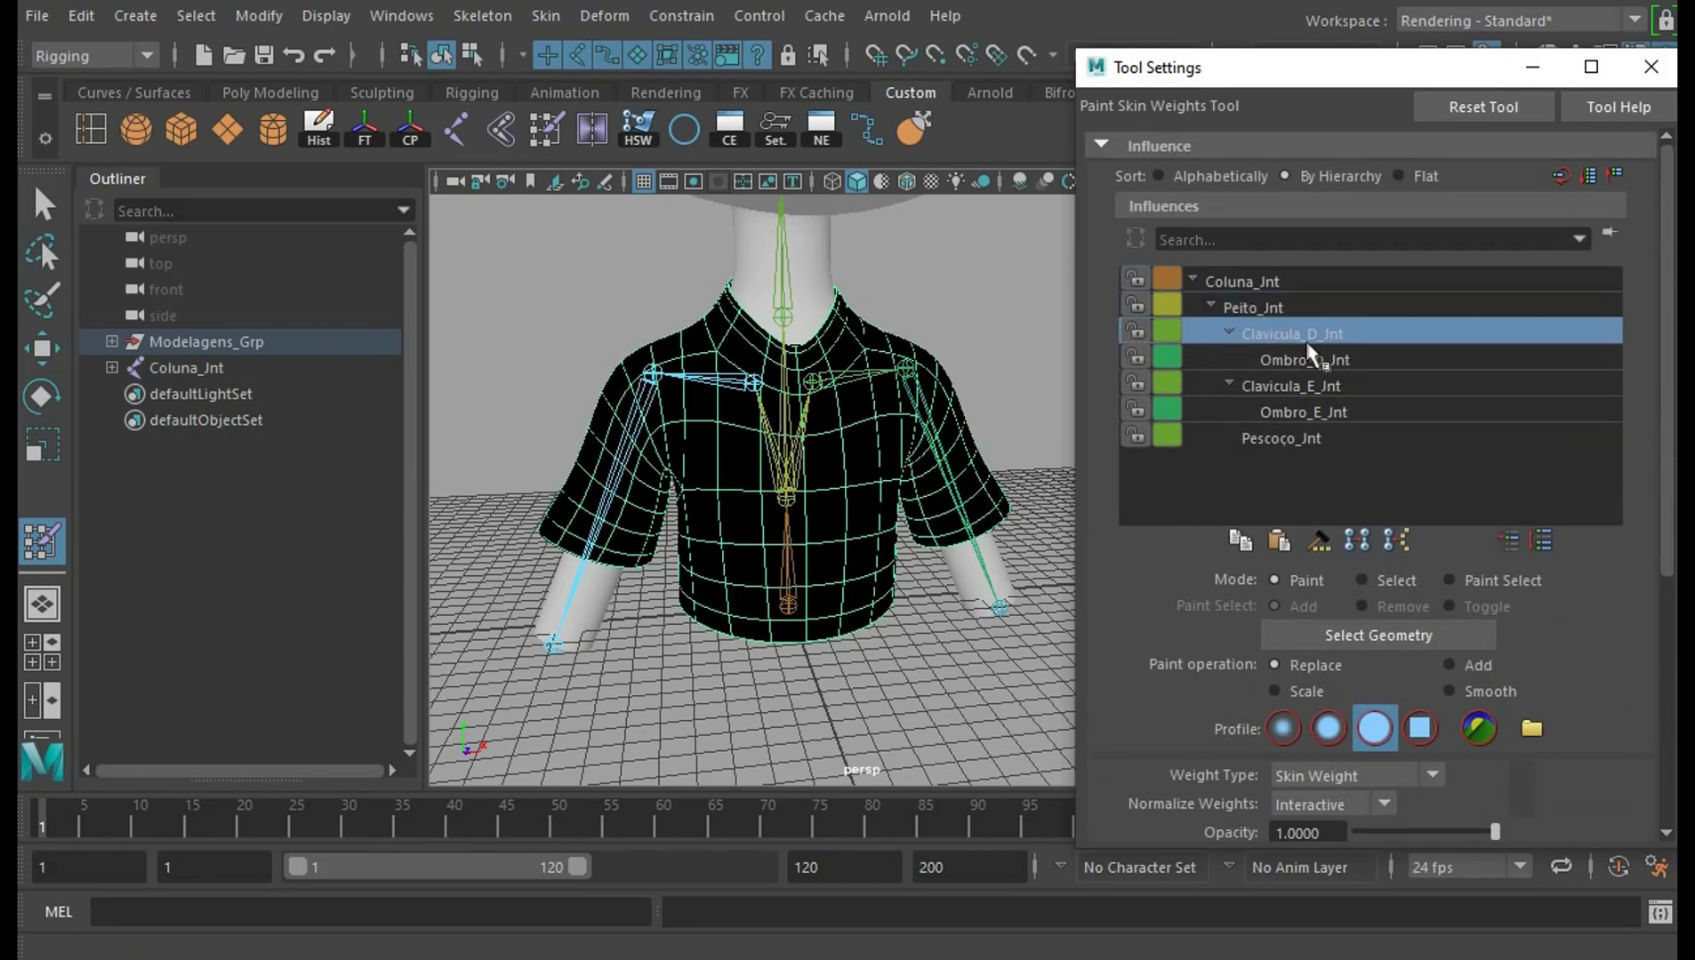
pyautogui.click(1293, 360)
pyautogui.press('Down')
pyautogui.press('Down')
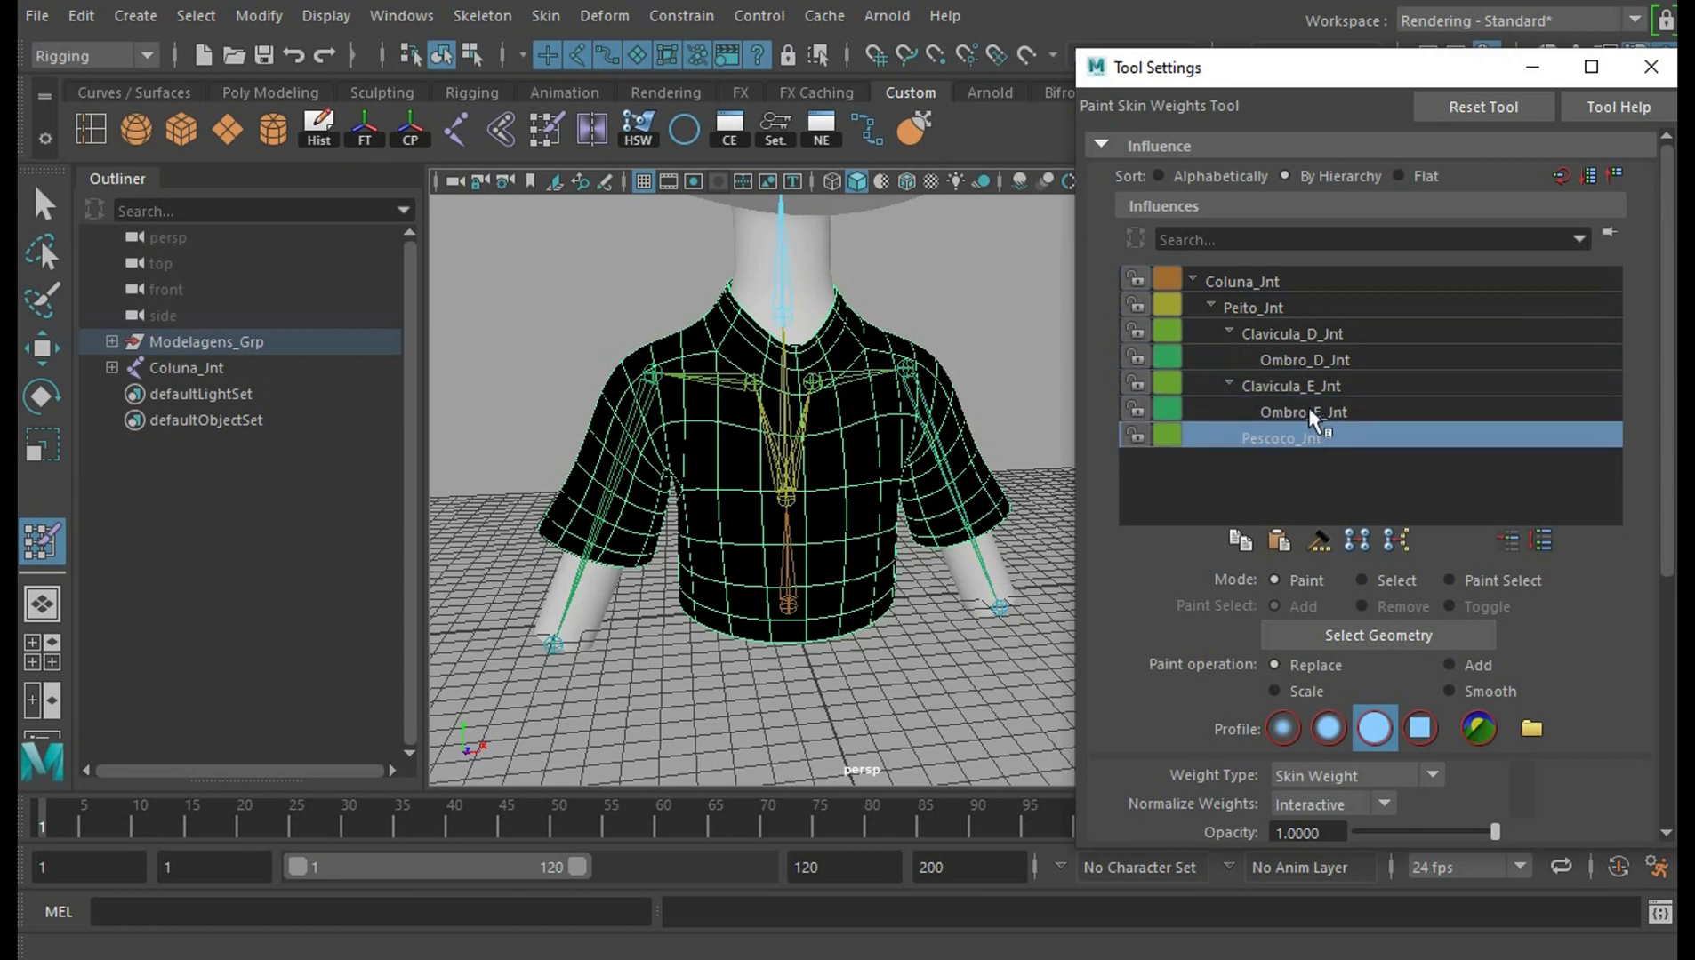
pyautogui.click(1314, 385)
pyautogui.click(1312, 334)
pyautogui.click(1309, 365)
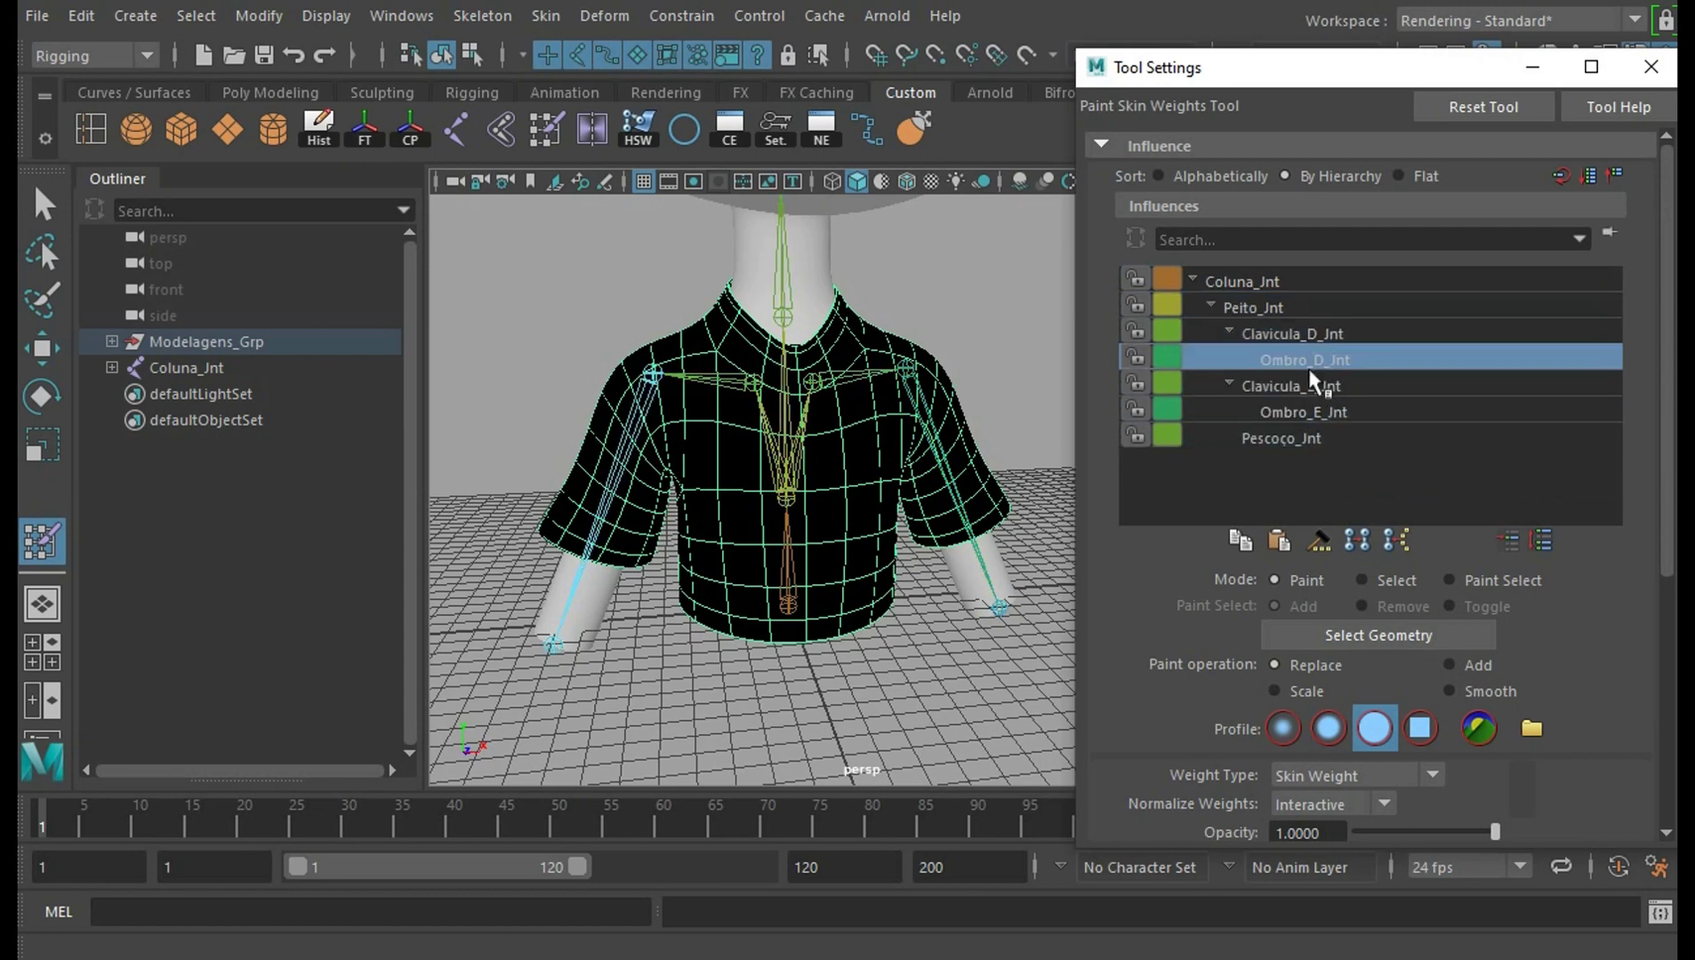
pyautogui.click(1314, 411)
pyautogui.click(1313, 386)
pyautogui.click(1308, 334)
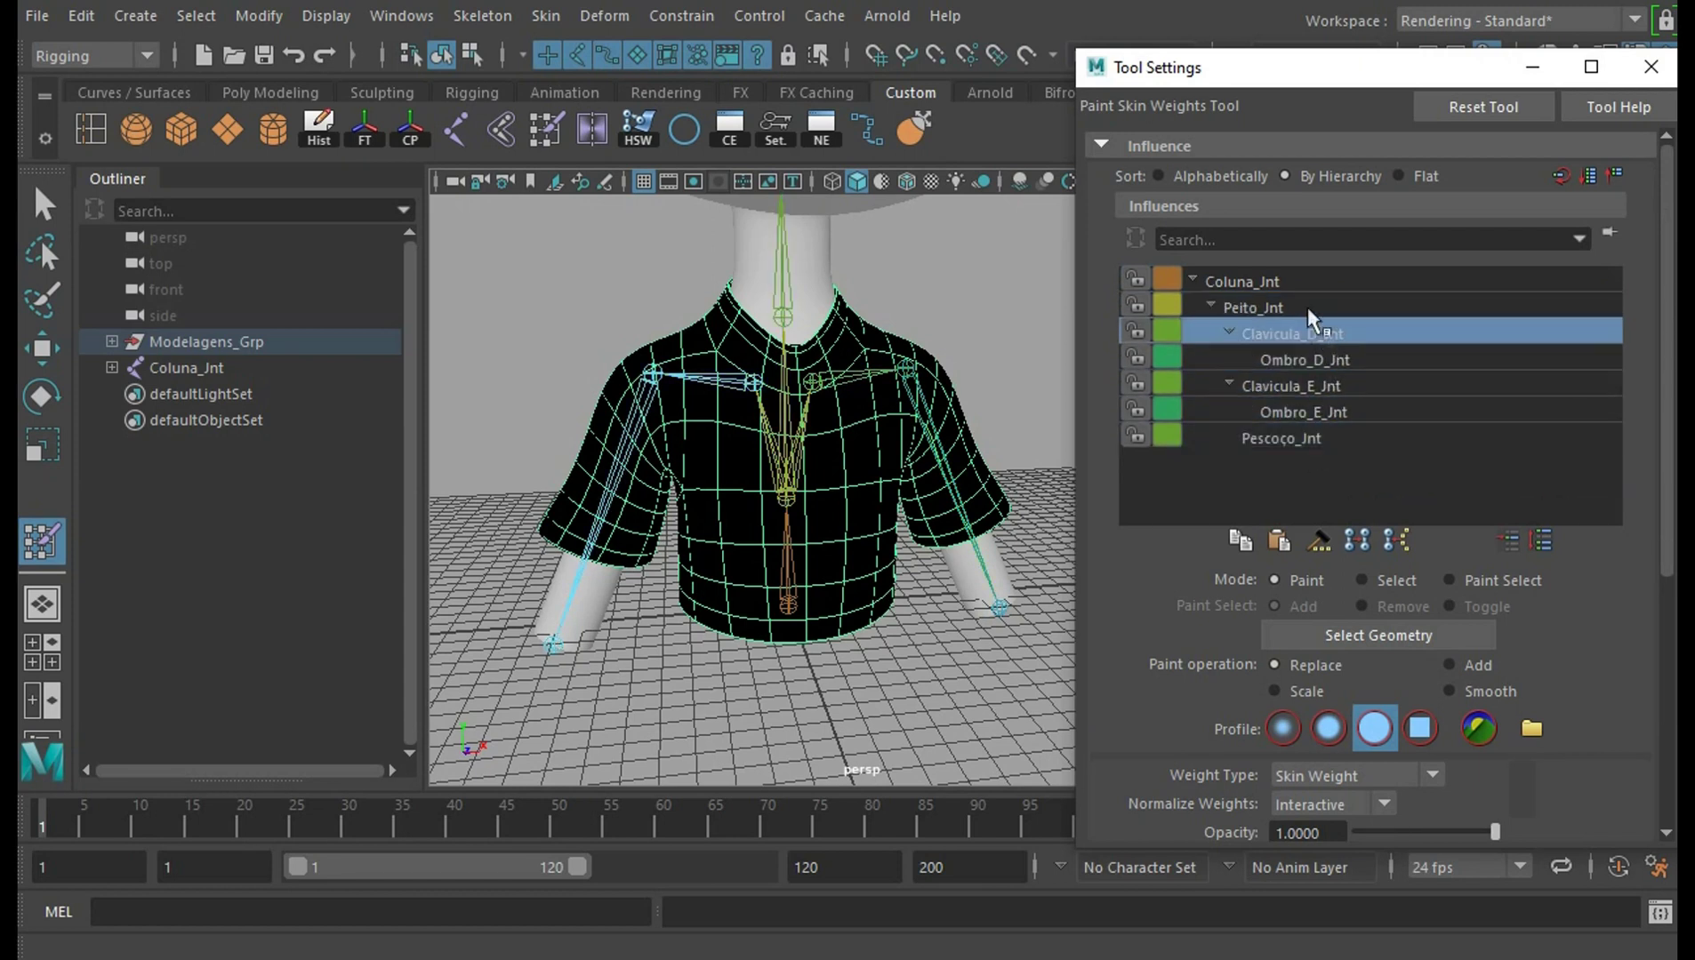
pyautogui.press('Up')
pyautogui.press('Up')
pyautogui.keyDown('alt'); pyautogui.moveTo(965, 551); pyautogui.dragTo(921, 573, button='middle'); pyautogui.keyUp('alt')
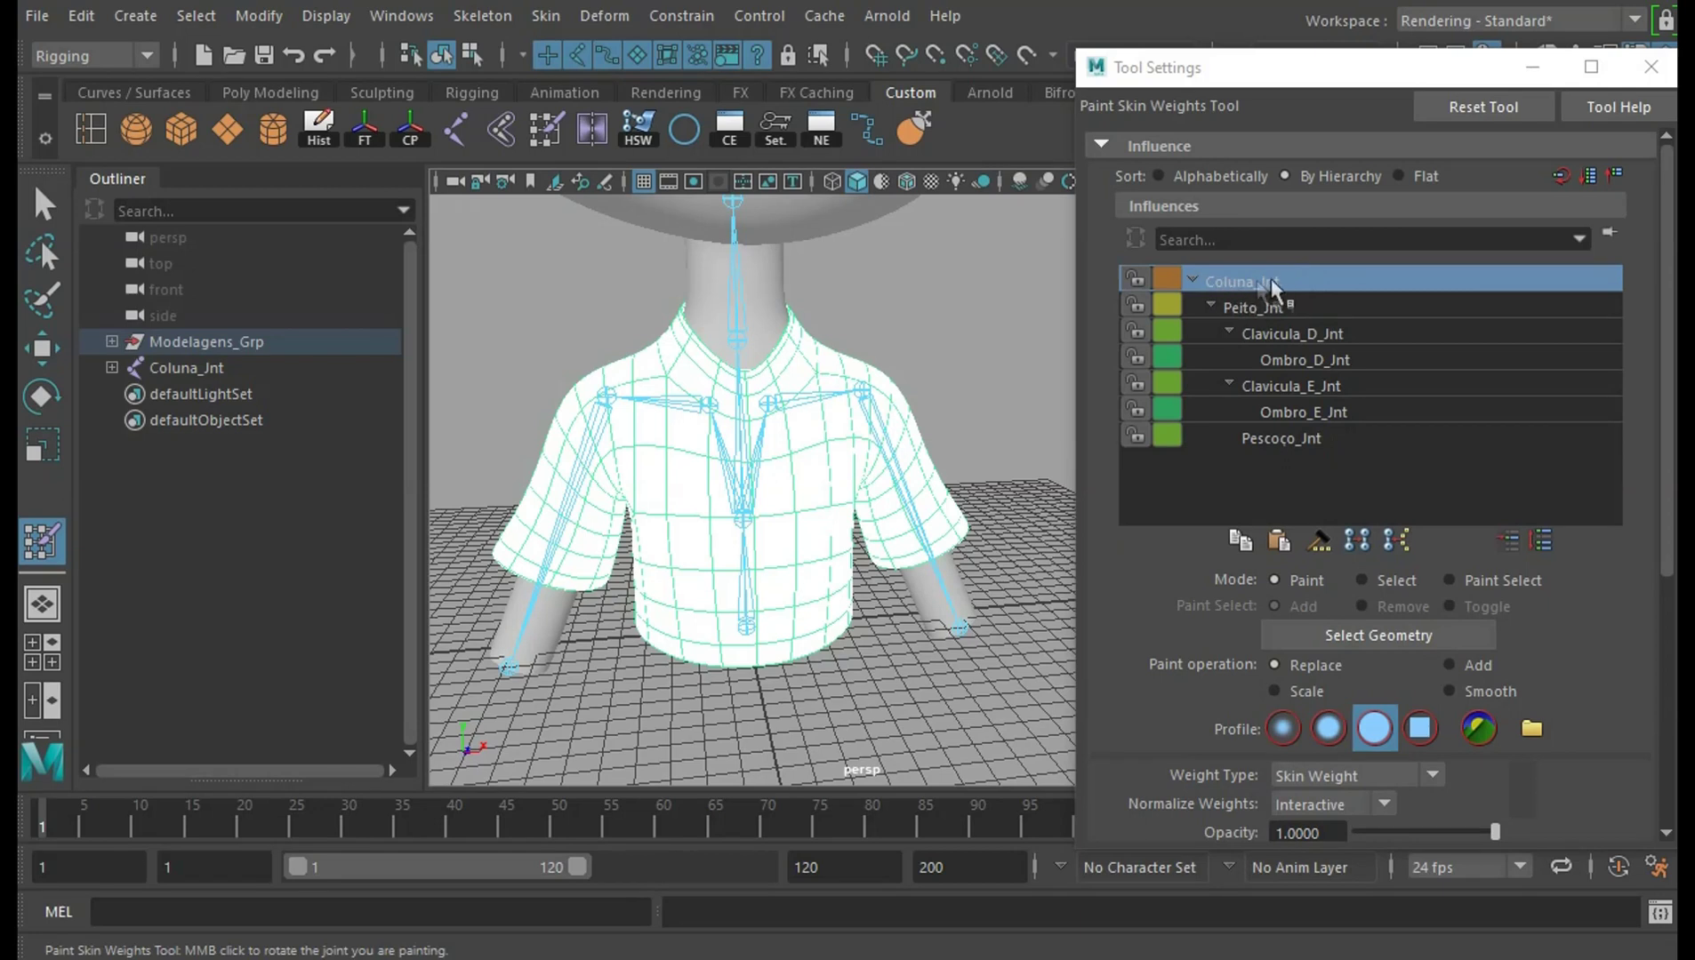
# Lock every joint influence, then unlock Coluna_Jnt and Peito_Jnt
pyautogui.click(1317, 445)
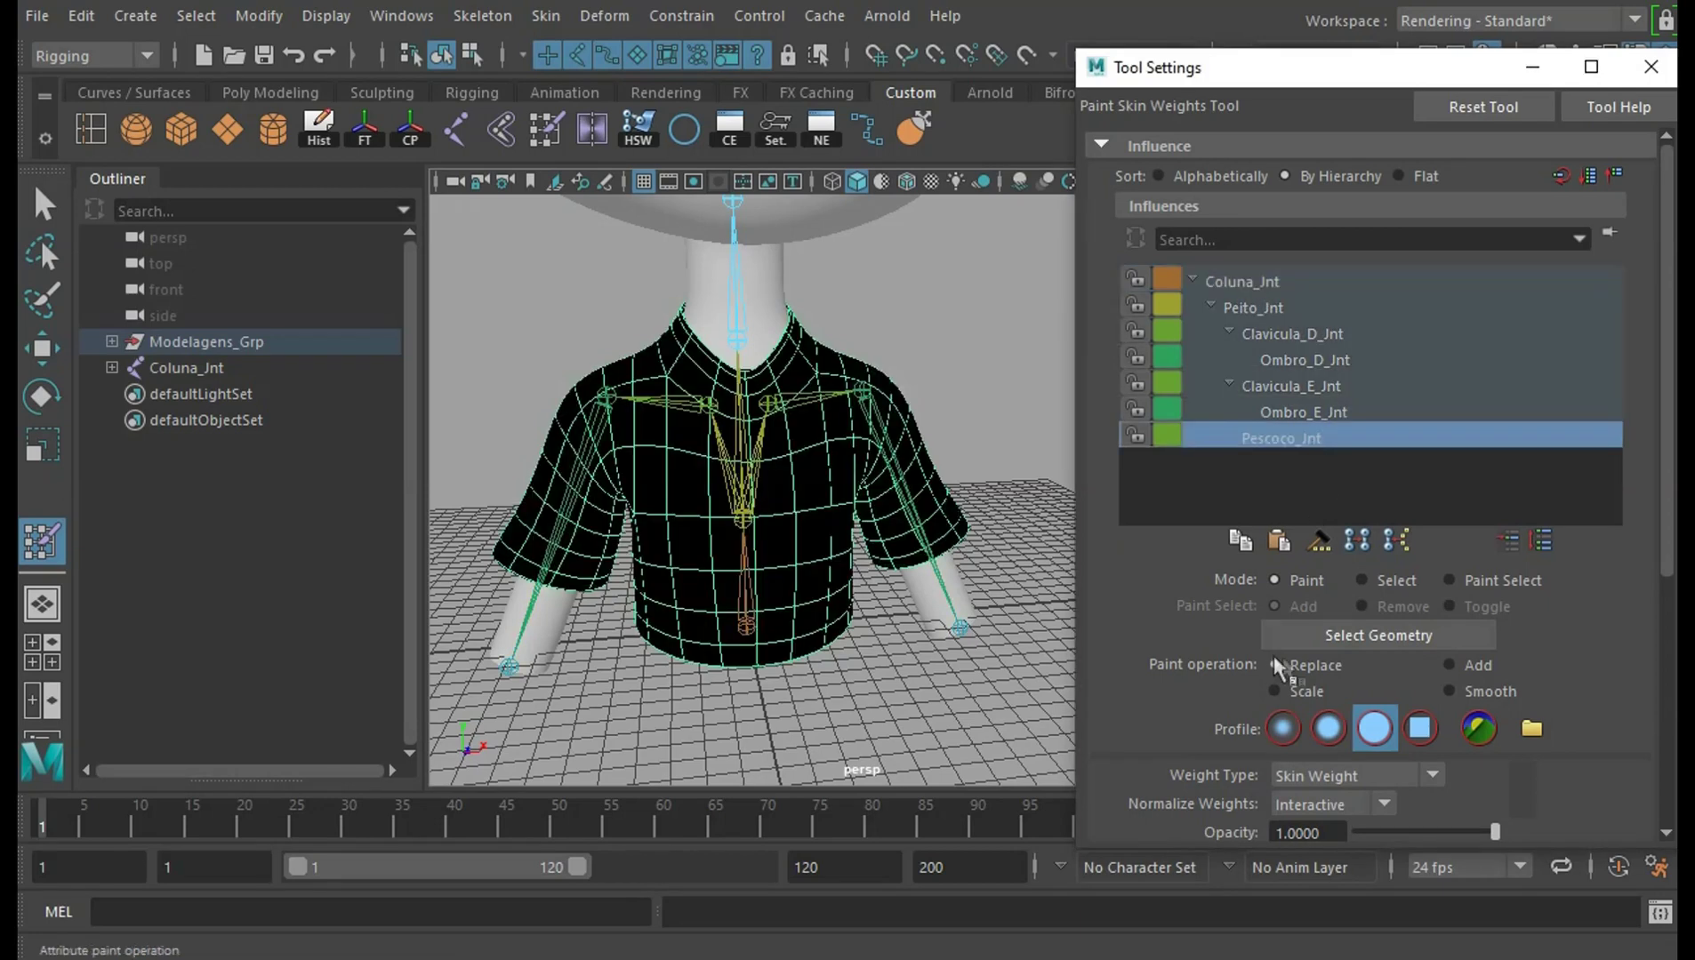
pyautogui.click(1137, 278)
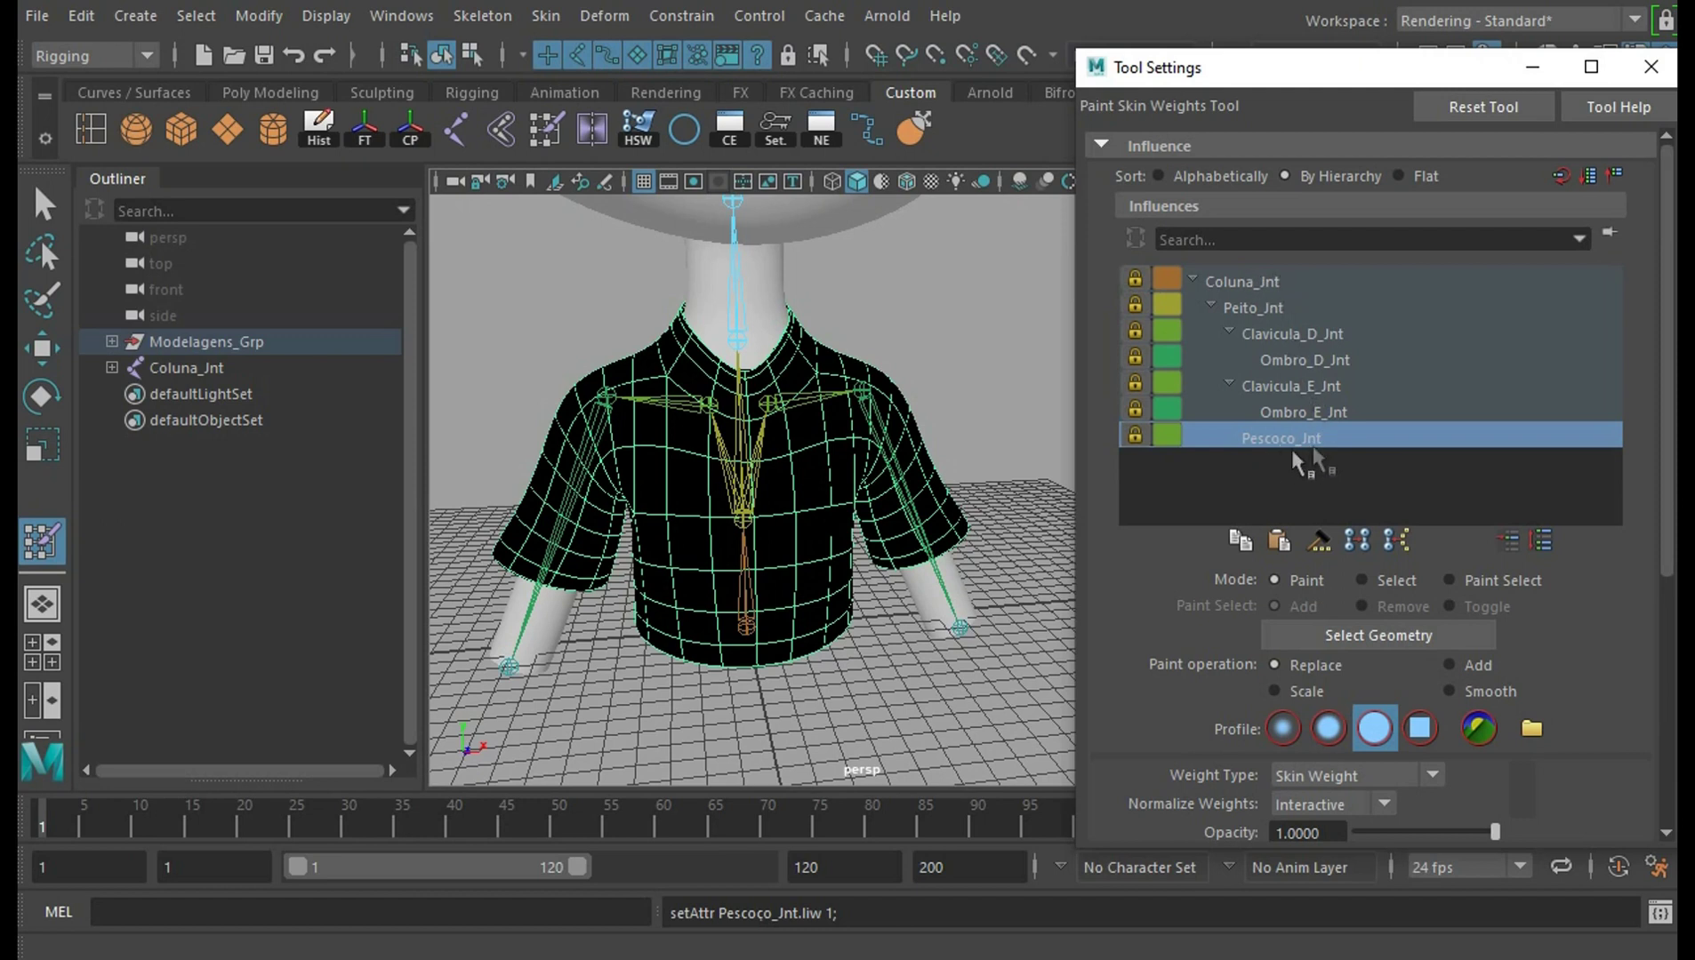
pyautogui.click(1338, 281)
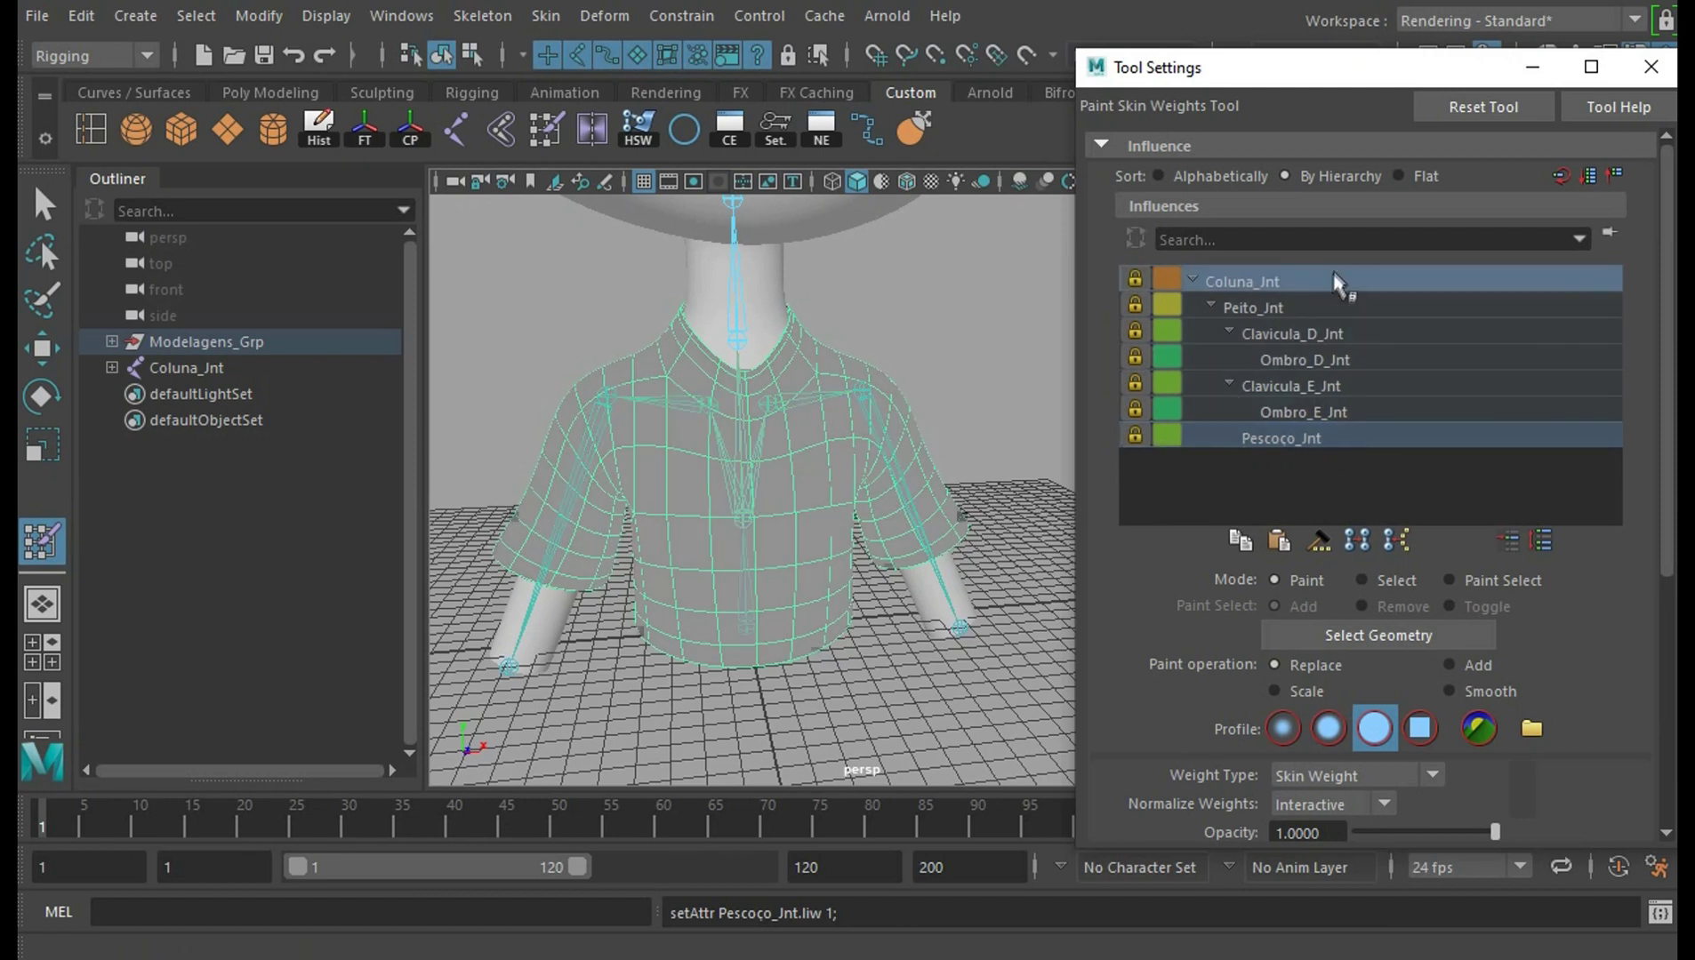
pyautogui.moveTo(892, 572)
pyautogui.keyDown('alt'); pyautogui.mouseDown(button='right')
pyautogui.moveTo(978, 644)
pyautogui.moveTo(964, 633)
pyautogui.mouseUp(button='right'); pyautogui.keyUp('alt')
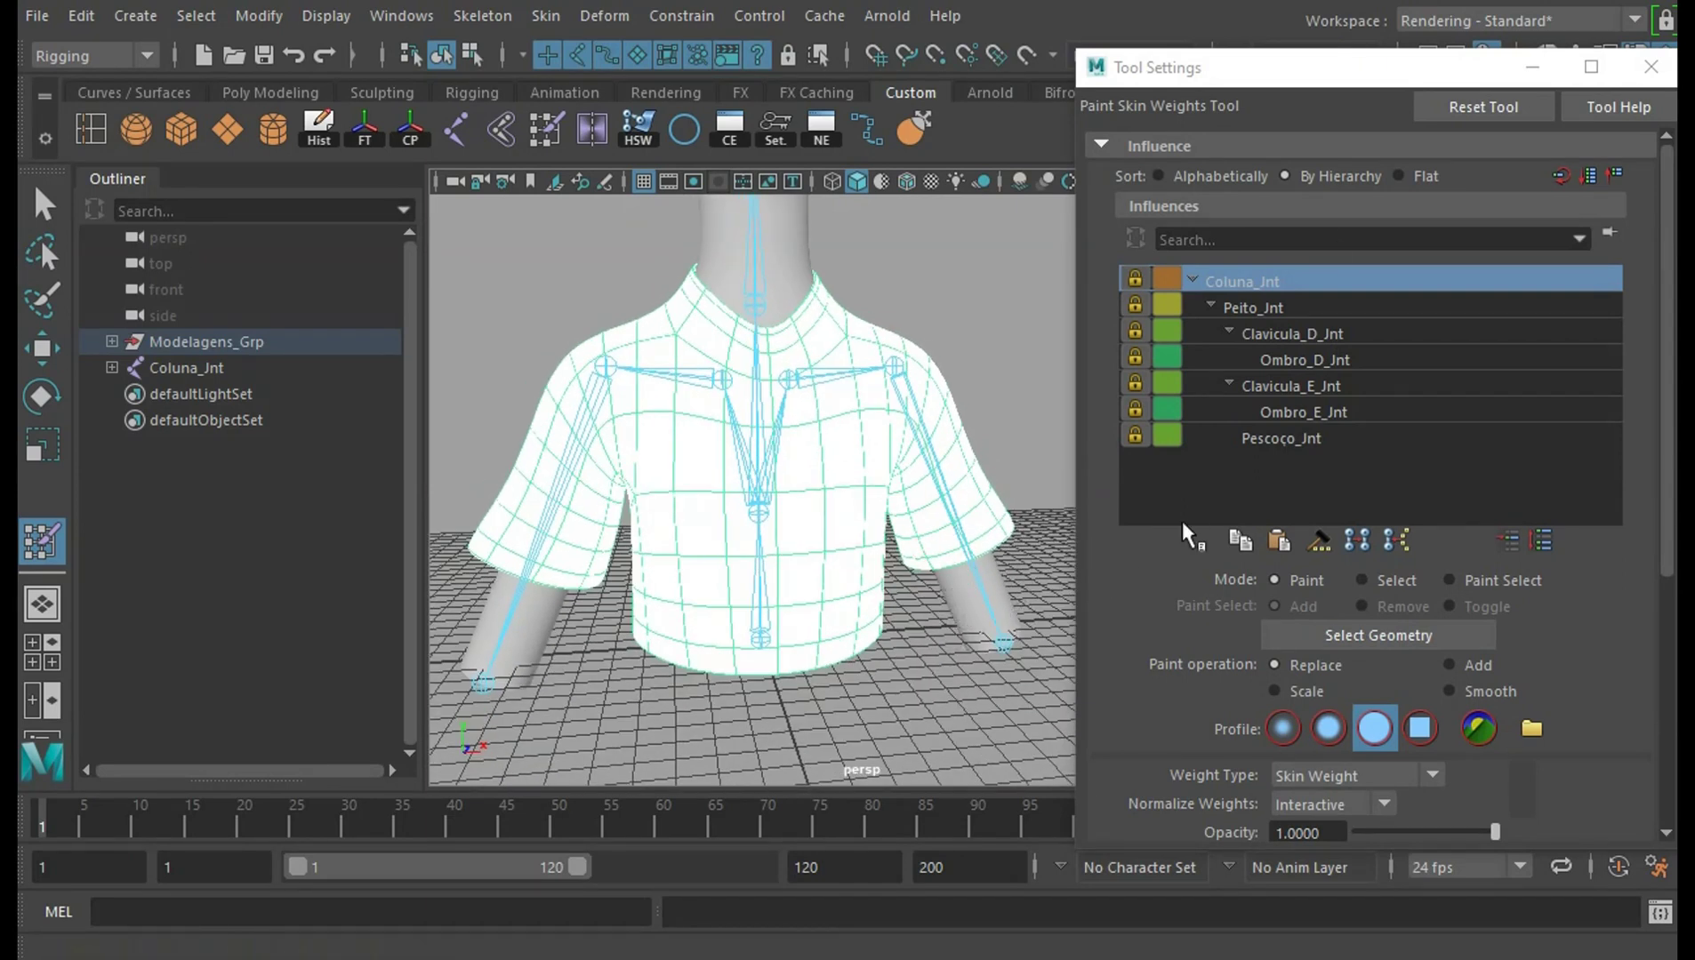
pyautogui.click(1183, 308)
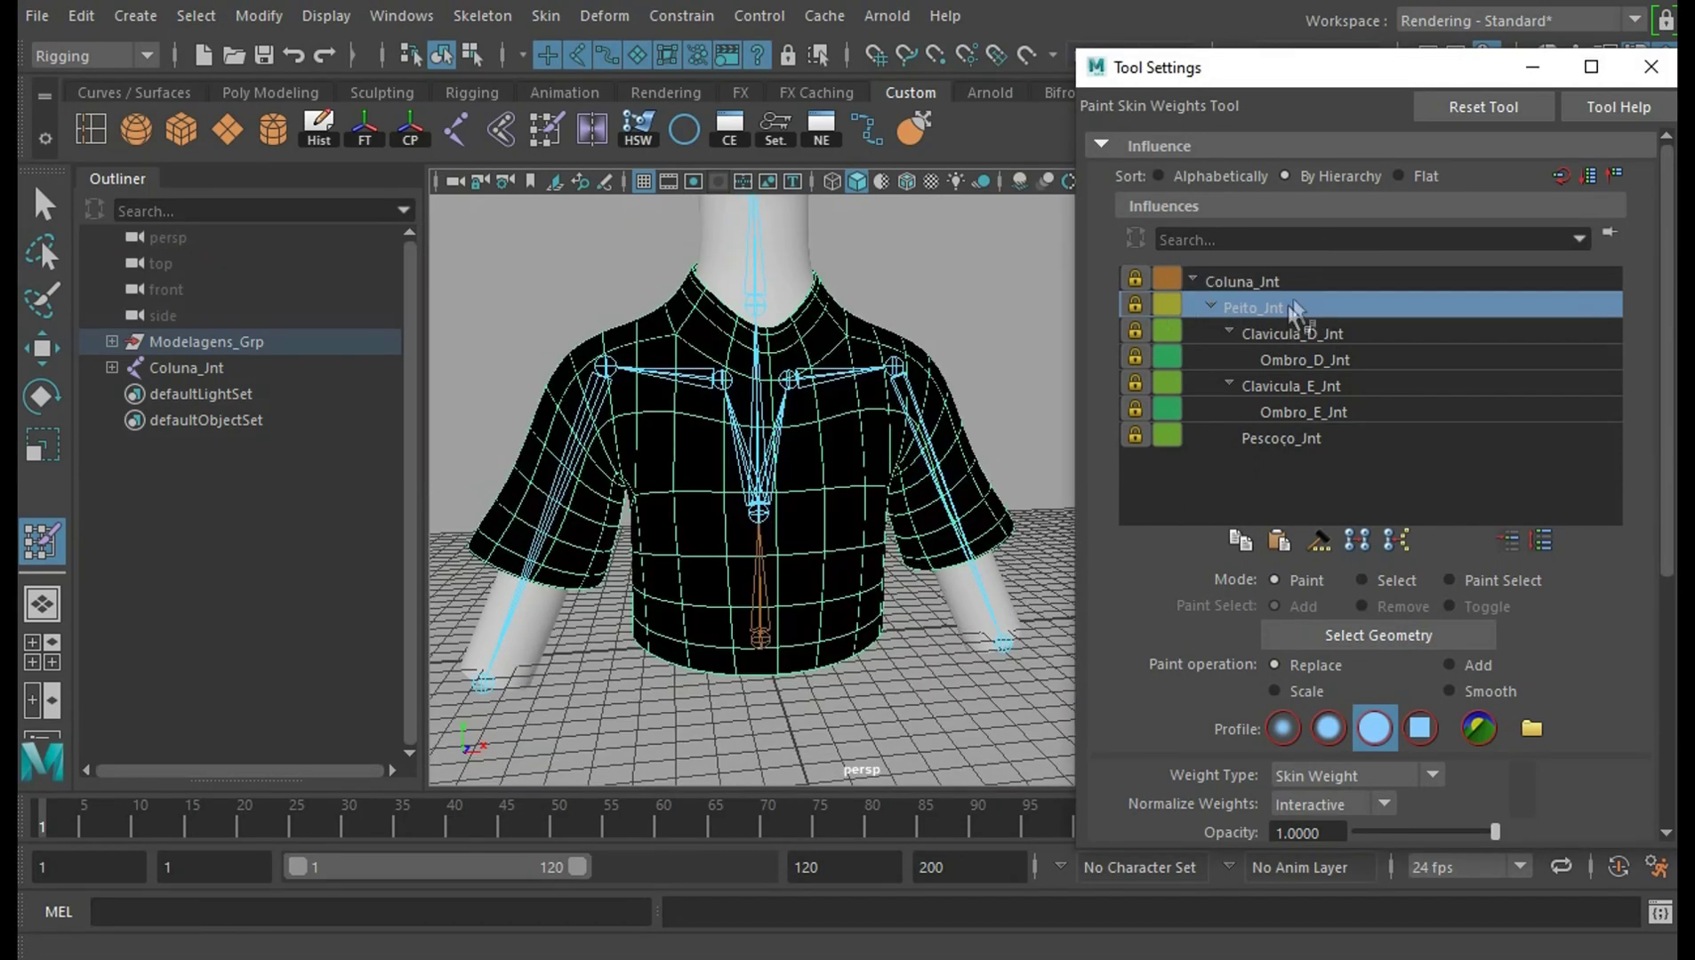
pyautogui.click(1227, 282)
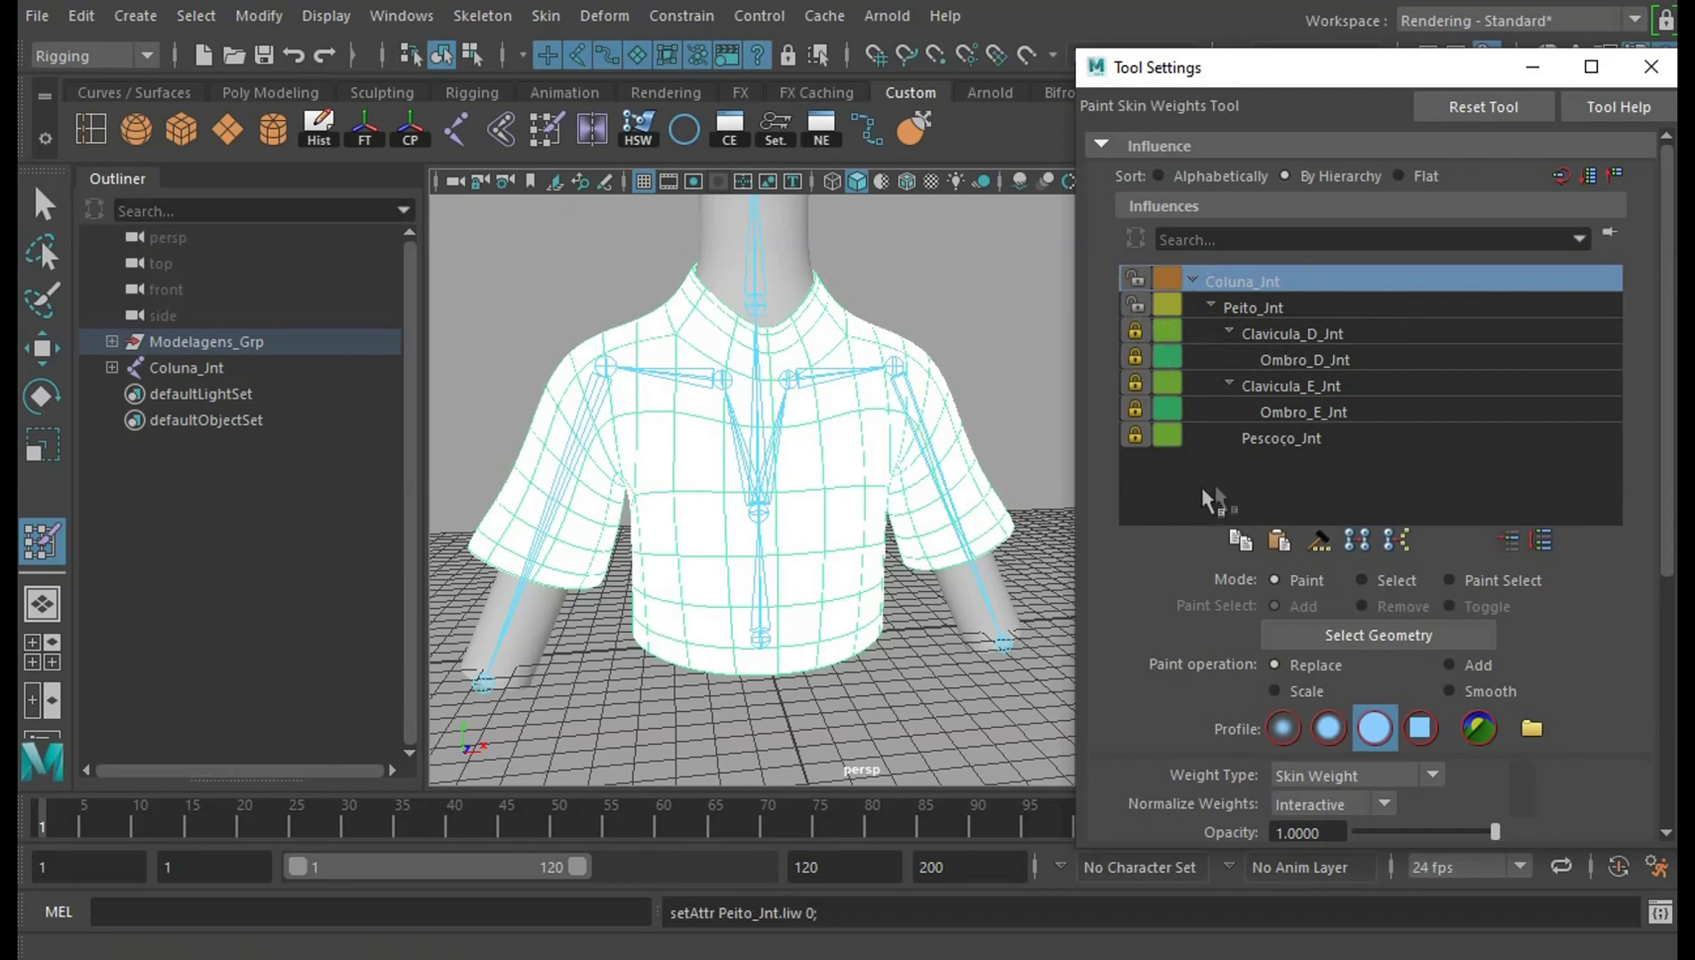
# Enlarge the brush and paint Peito_Jnt weight 1.0 over chest, collar, shoulders and right sleeve underside
pyautogui.click(1287, 311)
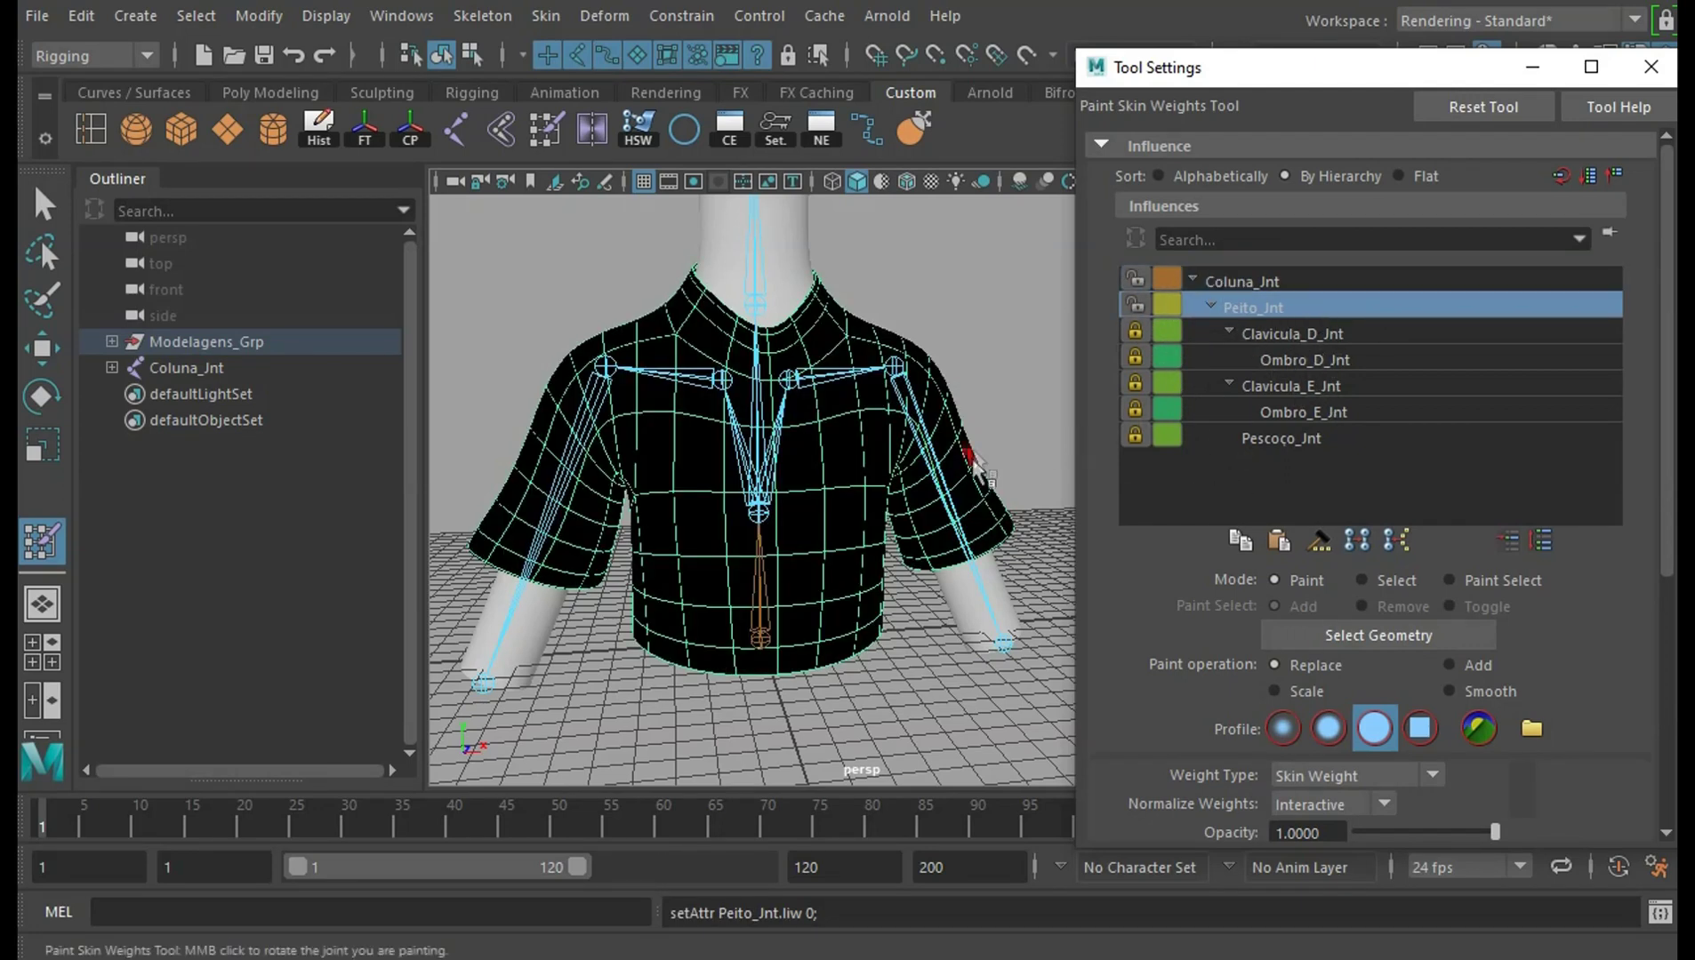
pyautogui.moveTo(978, 470)
pyautogui.keyDown('alt'); pyautogui.mouseDown(button='right')
pyautogui.moveTo(973, 649)
pyautogui.moveTo(899, 460)
pyautogui.mouseUp(button='right'); pyautogui.keyUp('alt')
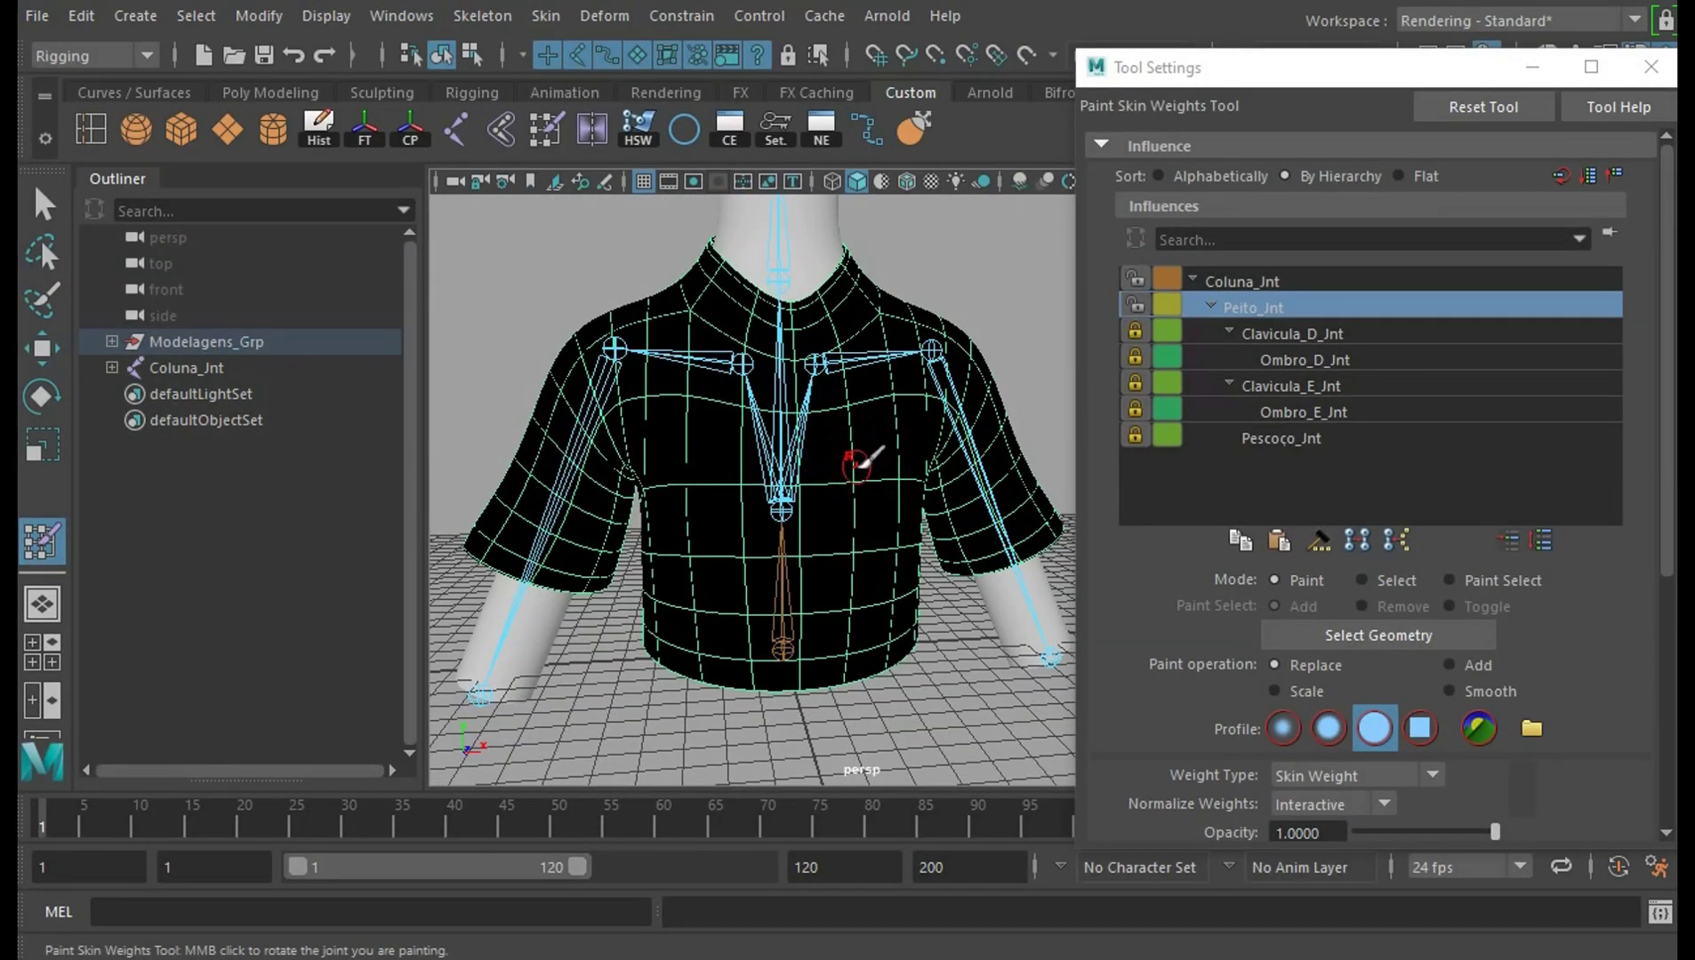
pyautogui.moveTo(859, 462); pyautogui.dragTo(887, 462)
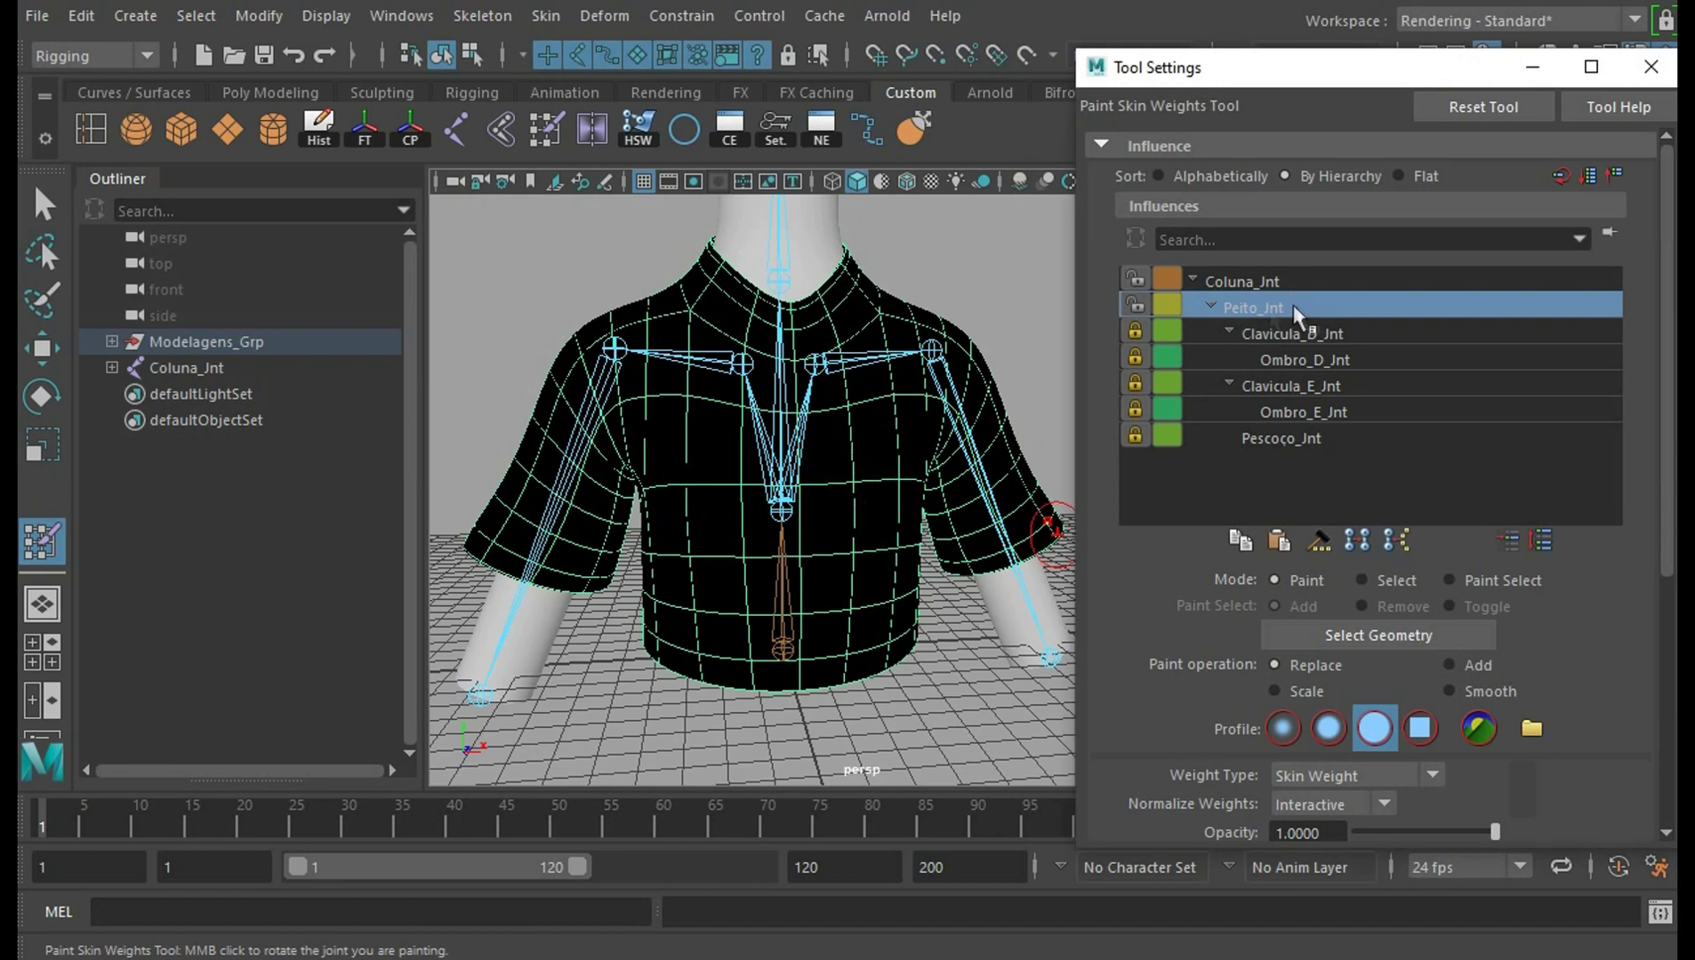
pyautogui.keyDown('alt'); pyautogui.moveTo(969, 387); pyautogui.dragTo(946, 400); pyautogui.keyUp('alt')
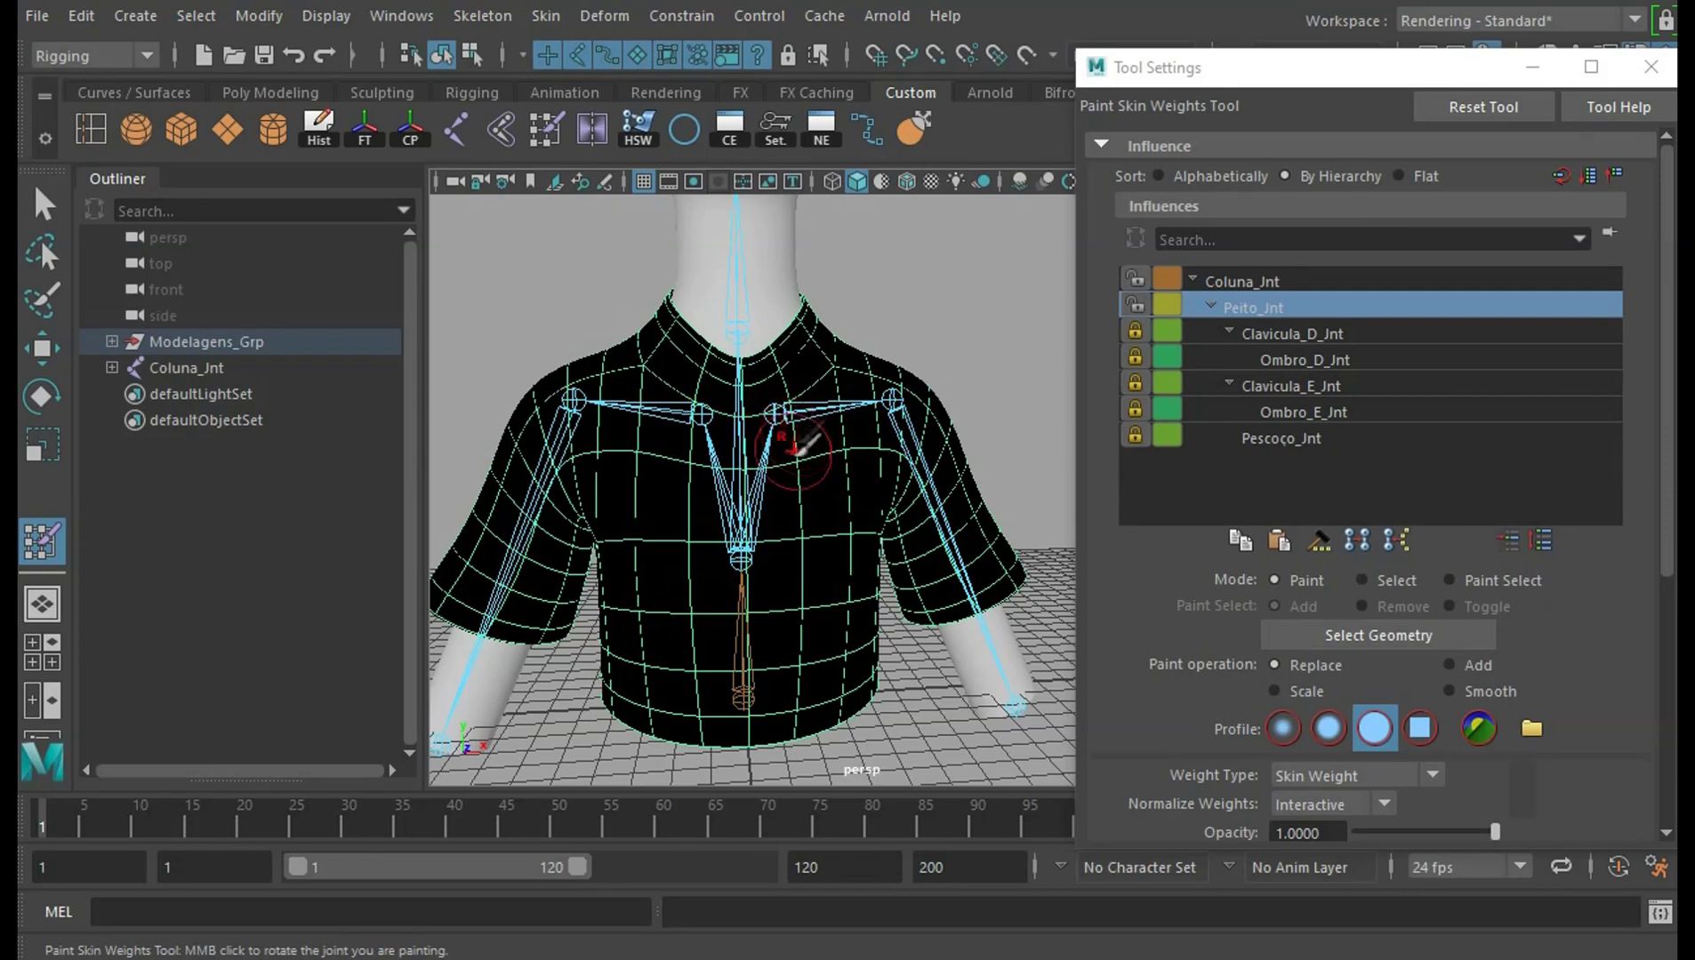
pyautogui.moveTo(802, 444); pyautogui.dragTo(721, 335)
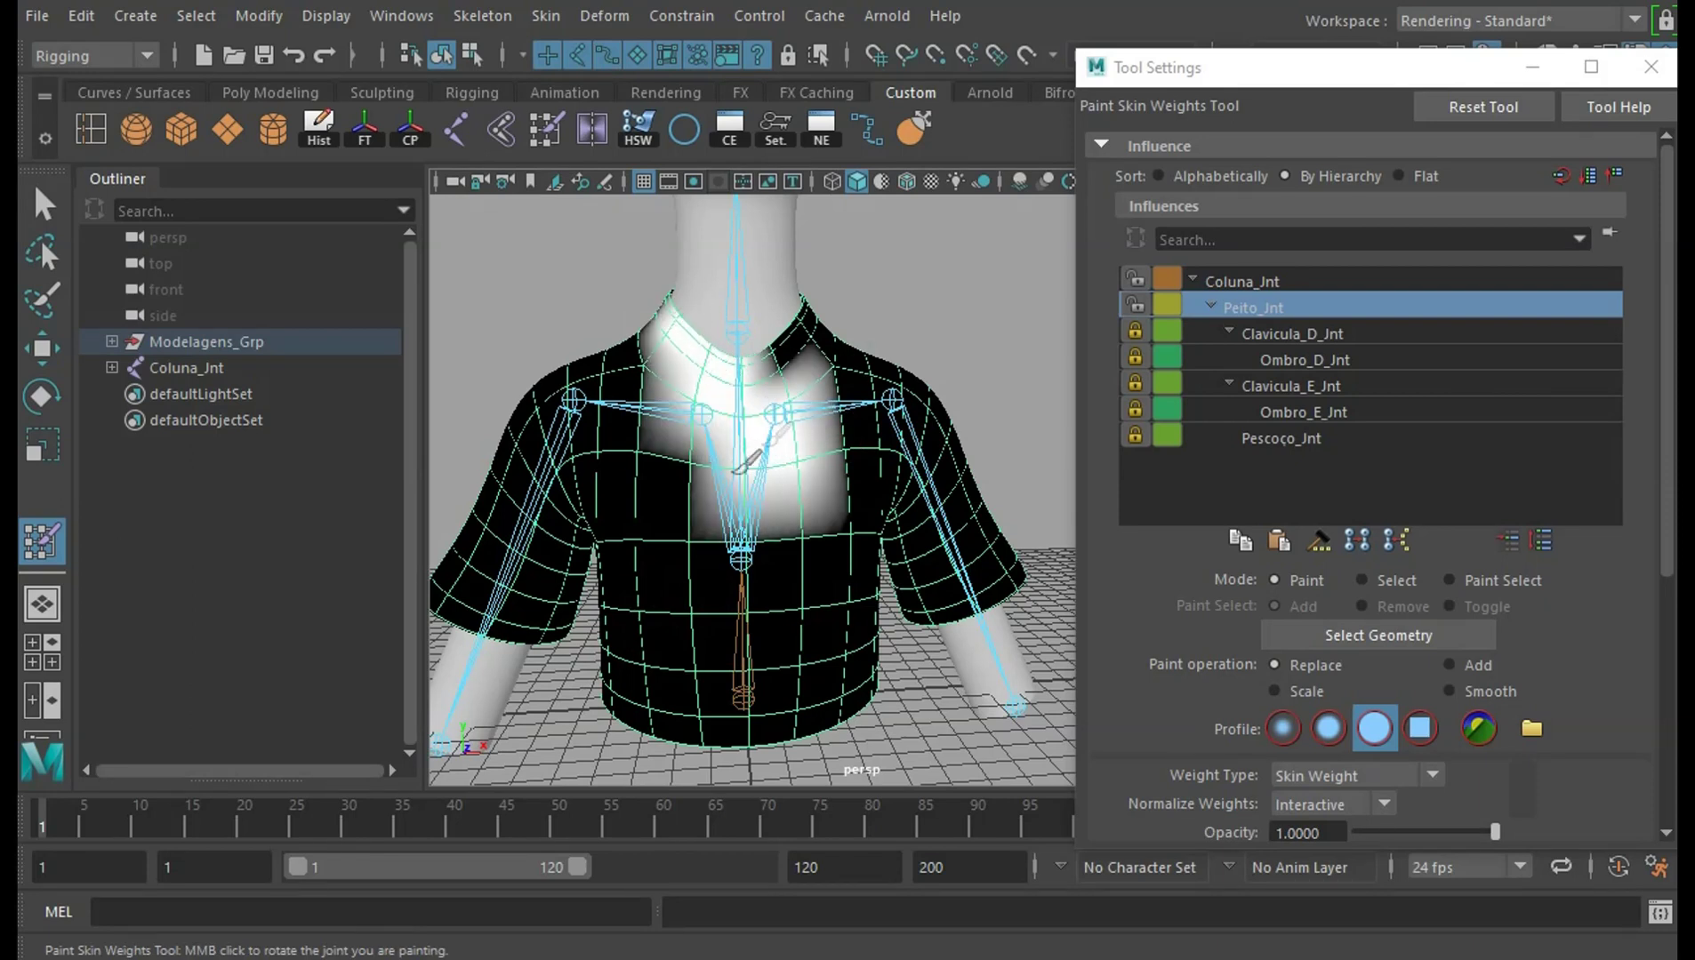
pyautogui.moveTo(637, 449)
pyautogui.mouseDown()
pyautogui.moveTo(782, 426)
pyautogui.moveTo(889, 373)
pyautogui.mouseUp()
pyautogui.keyDown('alt'); pyautogui.moveTo(994, 269); pyautogui.dragTo(936, 291); pyautogui.keyUp('alt')
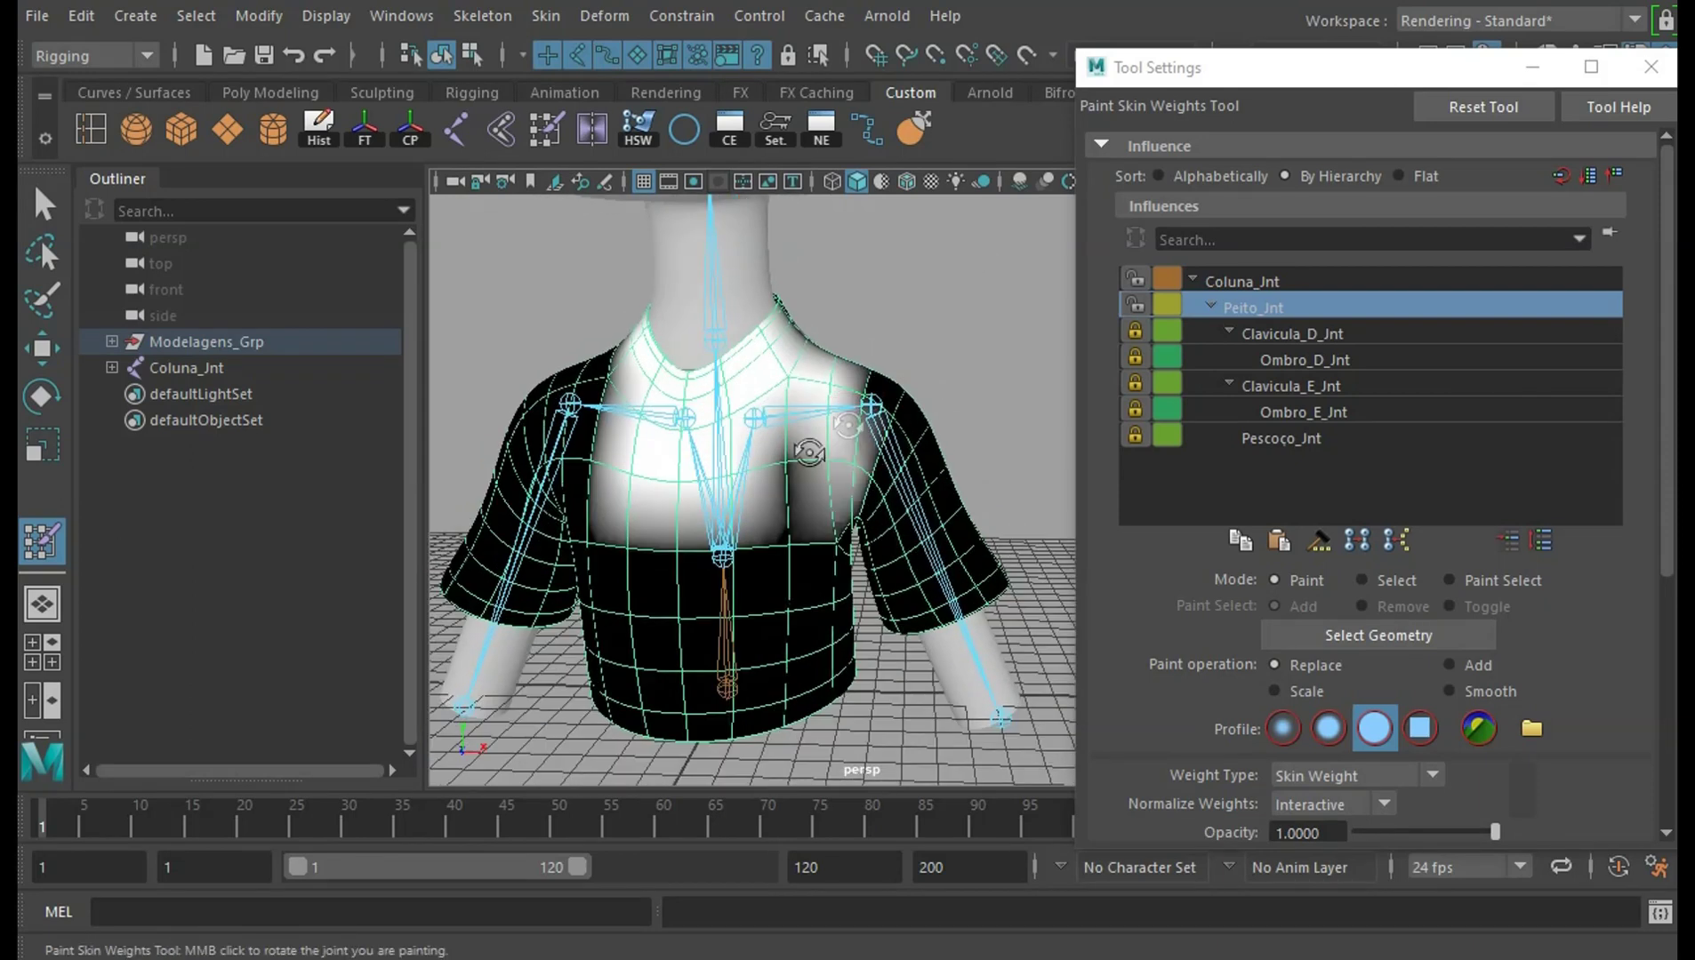
pyautogui.moveTo(845, 463)
pyautogui.mouseDown()
pyautogui.moveTo(894, 384)
pyautogui.moveTo(778, 316)
pyautogui.mouseUp()
pyautogui.moveTo(956, 476)
pyautogui.mouseDown()
pyautogui.moveTo(911, 485)
pyautogui.moveTo(965, 534)
pyautogui.mouseUp()
pyautogui.keyDown('alt'); pyautogui.moveTo(1004, 411); pyautogui.dragTo(1013, 408); pyautogui.keyUp('alt')
pyautogui.keyDown('alt'); pyautogui.moveTo(1014, 408); pyautogui.dragTo(1037, 420, button='right'); pyautogui.keyUp('alt')
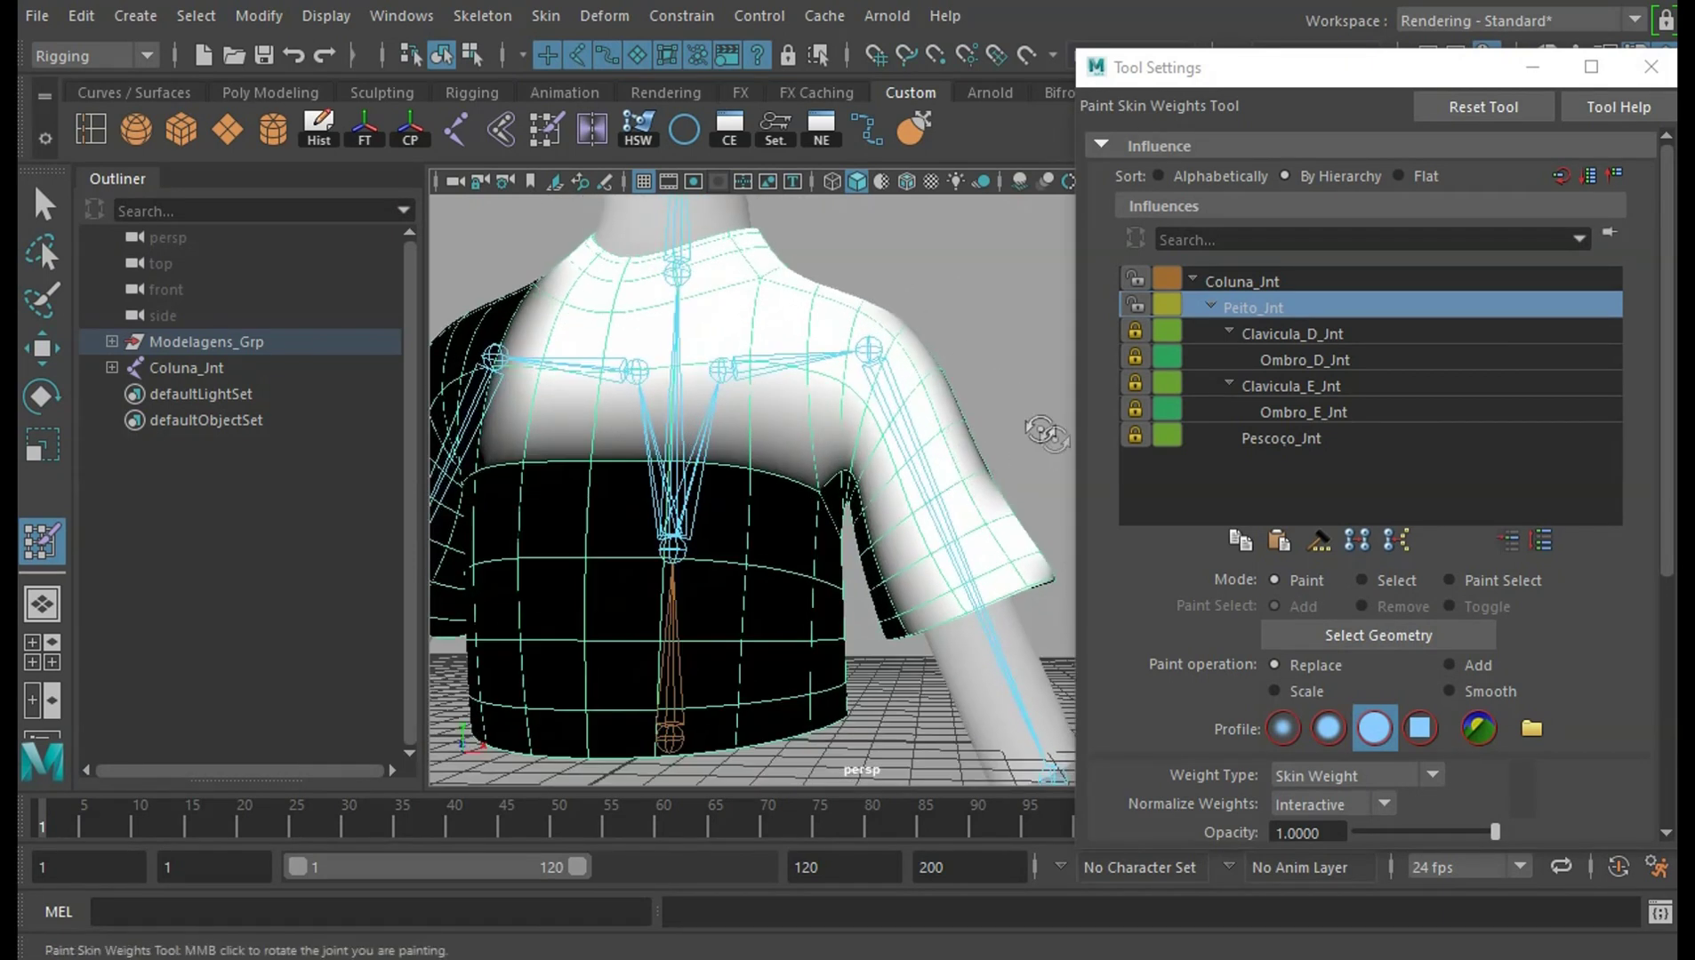
pyautogui.moveTo(911, 536); pyautogui.dragTo(872, 449)
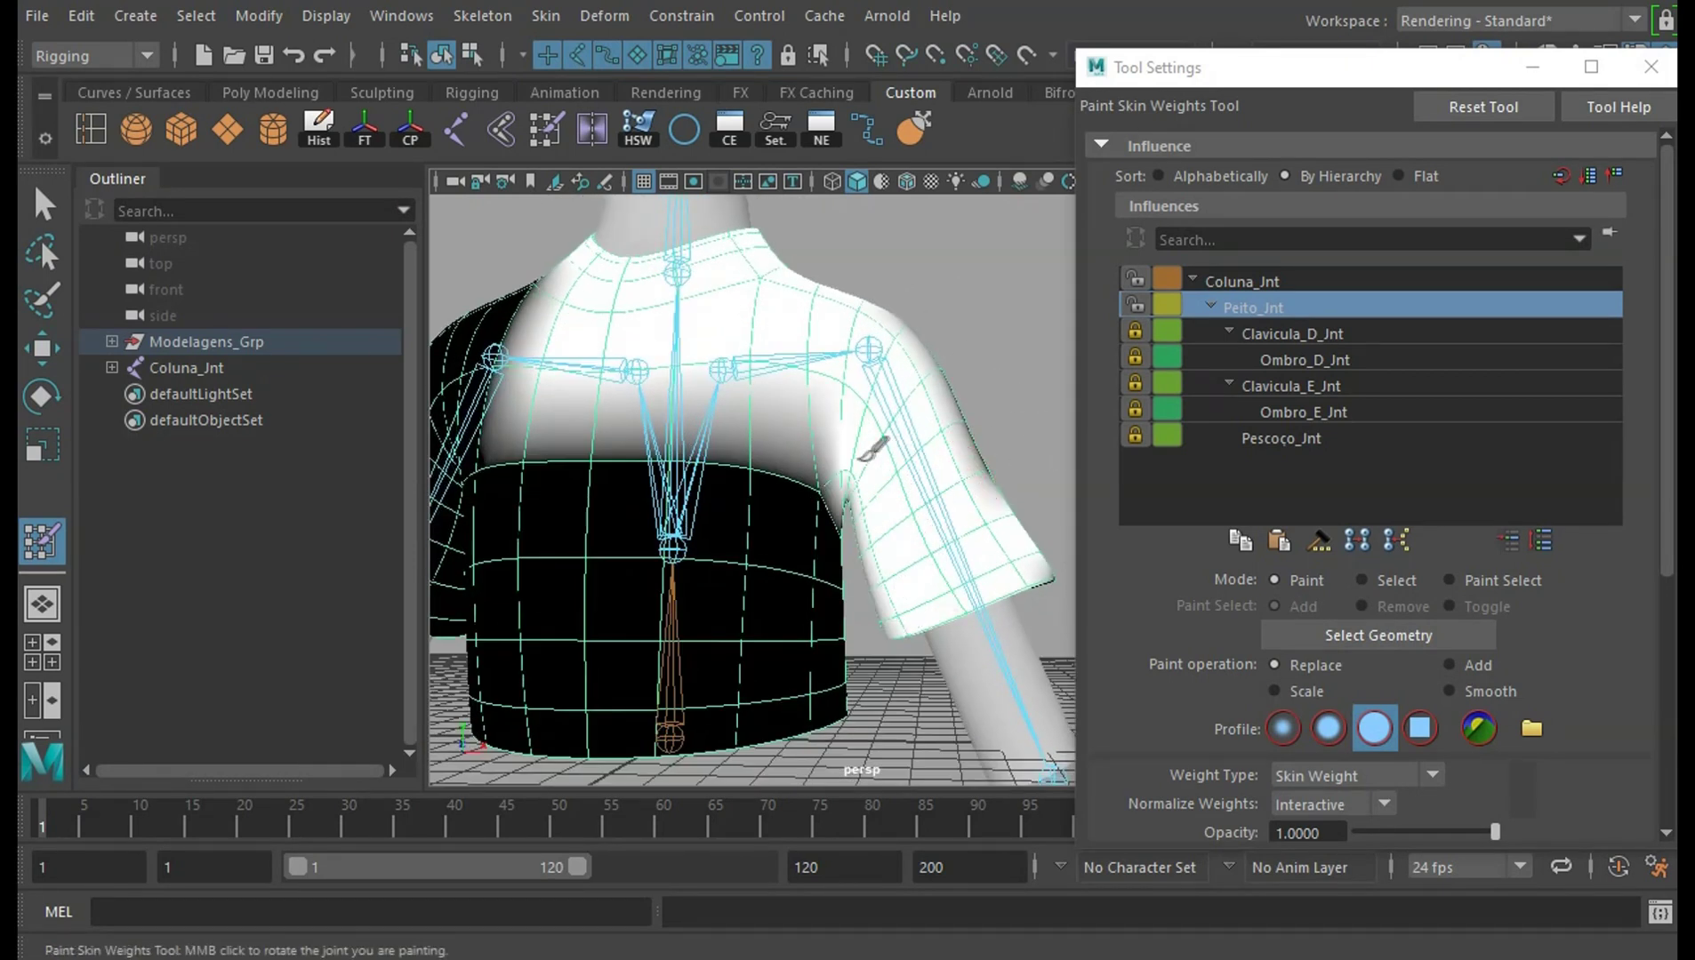
# Orbit around the torso, back and sleeves to check the Peito_Jnt weights
pyautogui.keyDown('alt'); pyautogui.moveTo(1040, 367); pyautogui.dragTo(987, 392); pyautogui.keyUp('alt')
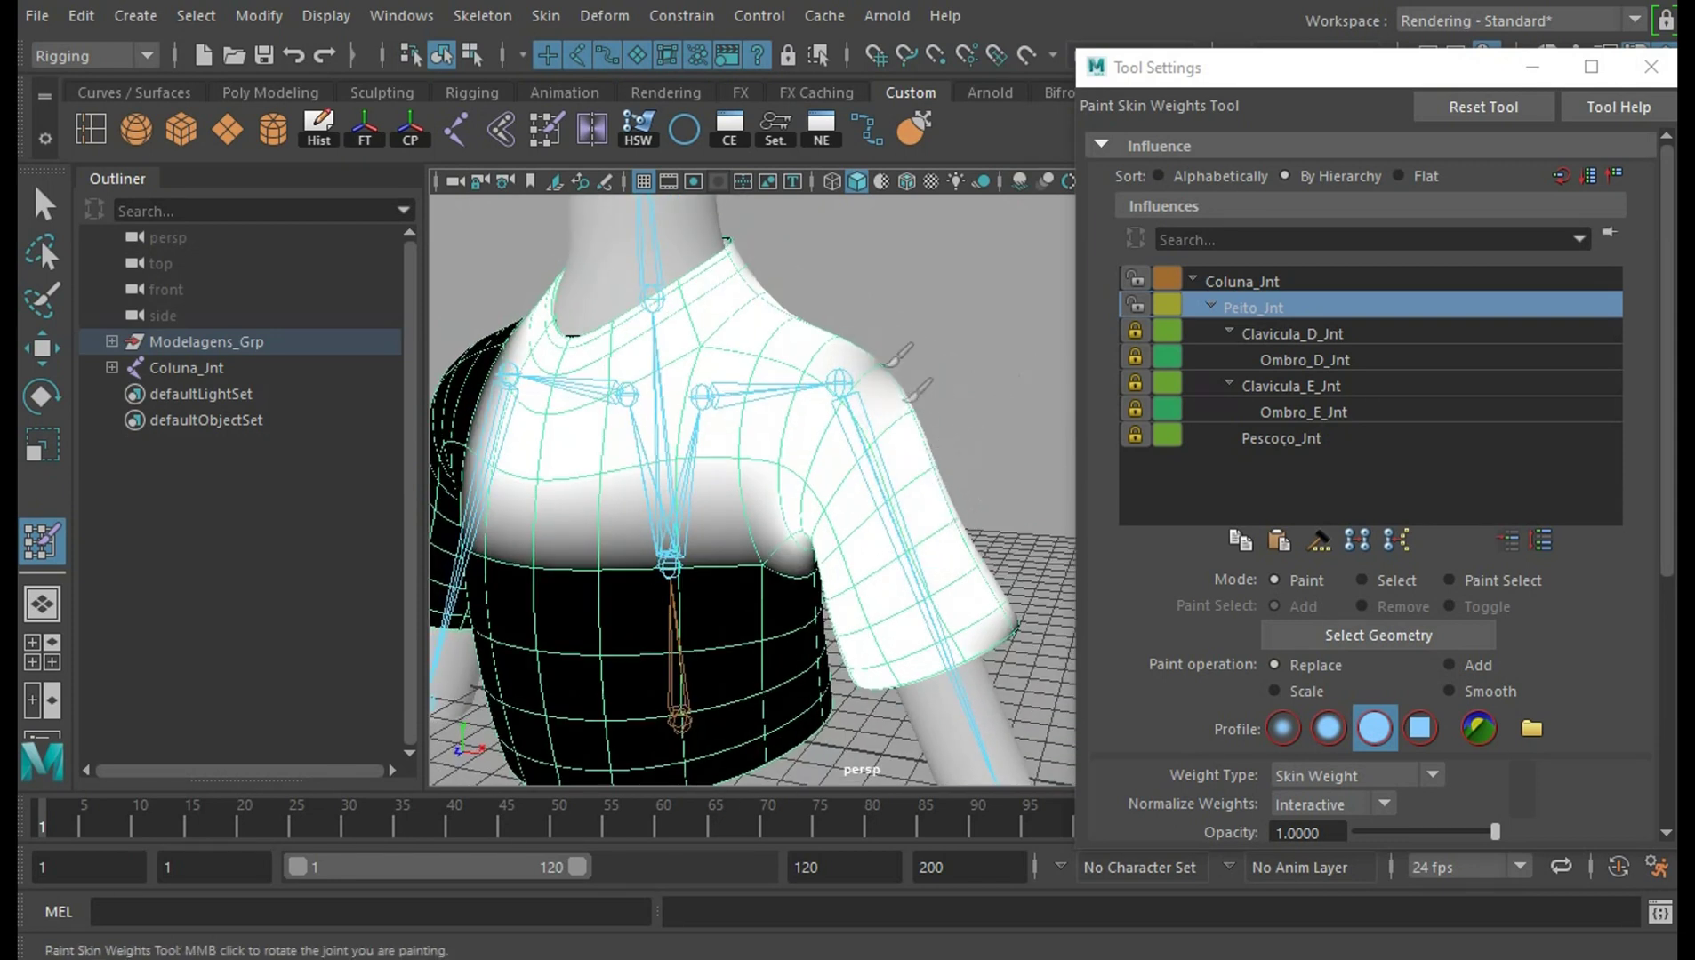
pyautogui.moveTo(973, 594)
pyautogui.keyDown('alt'); pyautogui.mouseDown()
pyautogui.moveTo(754, 287)
pyautogui.moveTo(794, 333)
pyautogui.moveTo(775, 303)
pyautogui.mouseUp(); pyautogui.keyUp('alt')
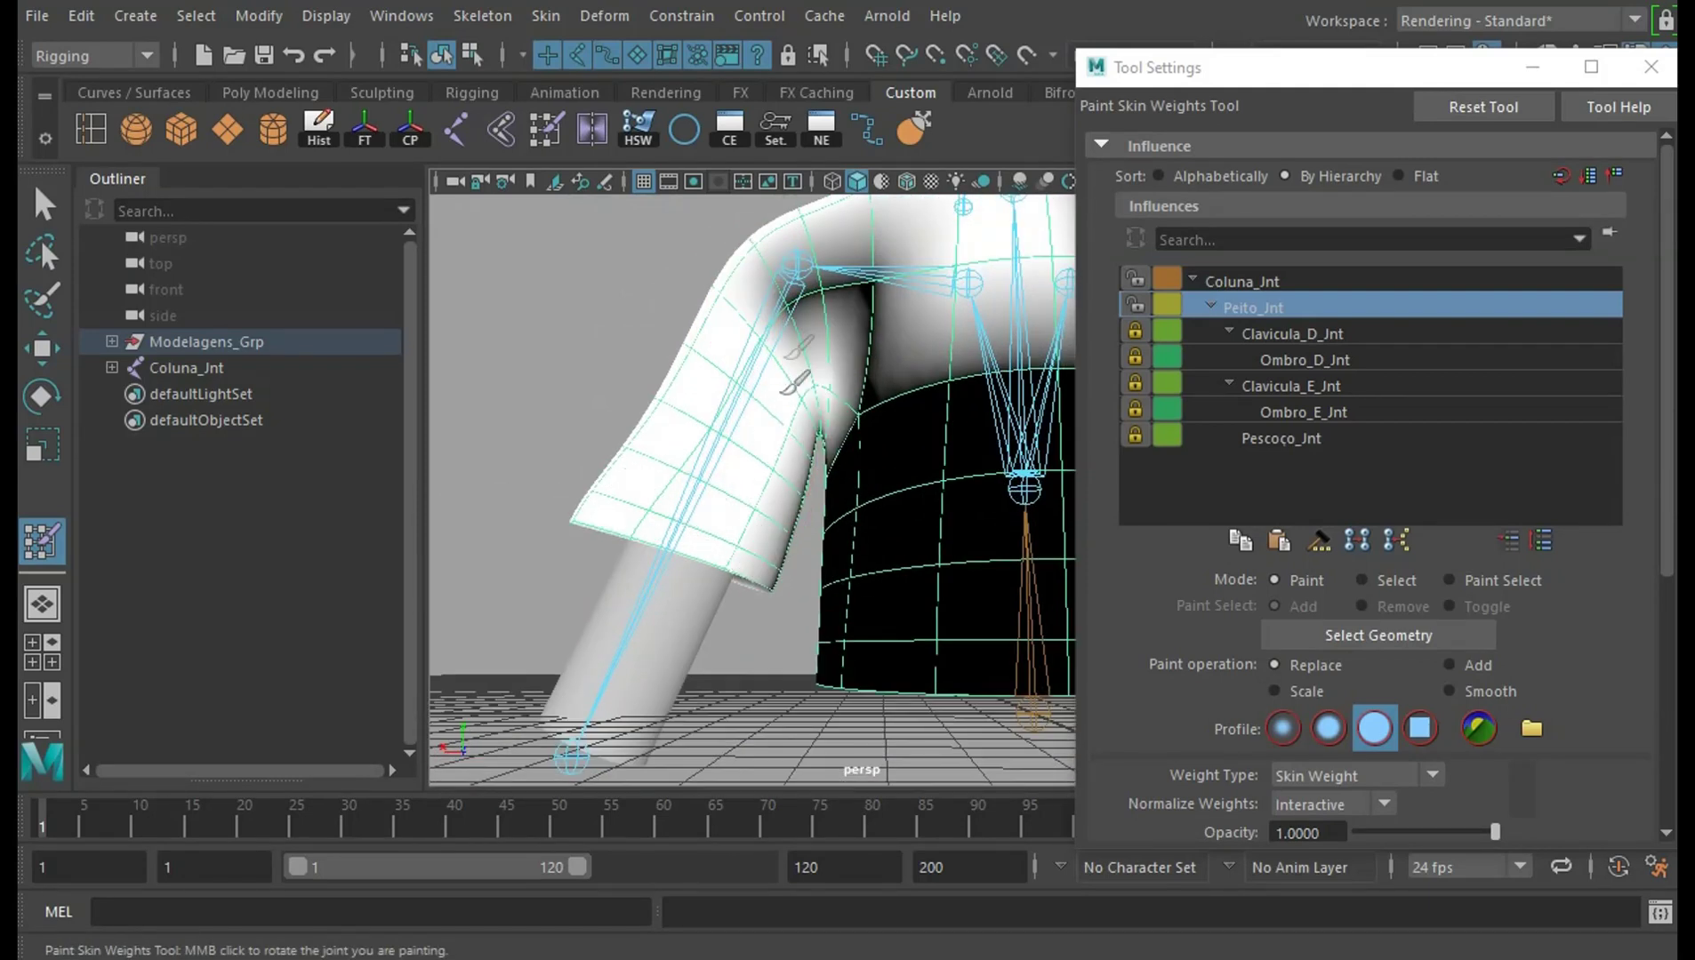
pyautogui.moveTo(934, 294)
pyautogui.keyDown('alt'); pyautogui.mouseDown()
pyautogui.moveTo(745, 556)
pyautogui.moveTo(908, 462)
pyautogui.mouseUp(); pyautogui.keyUp('alt')
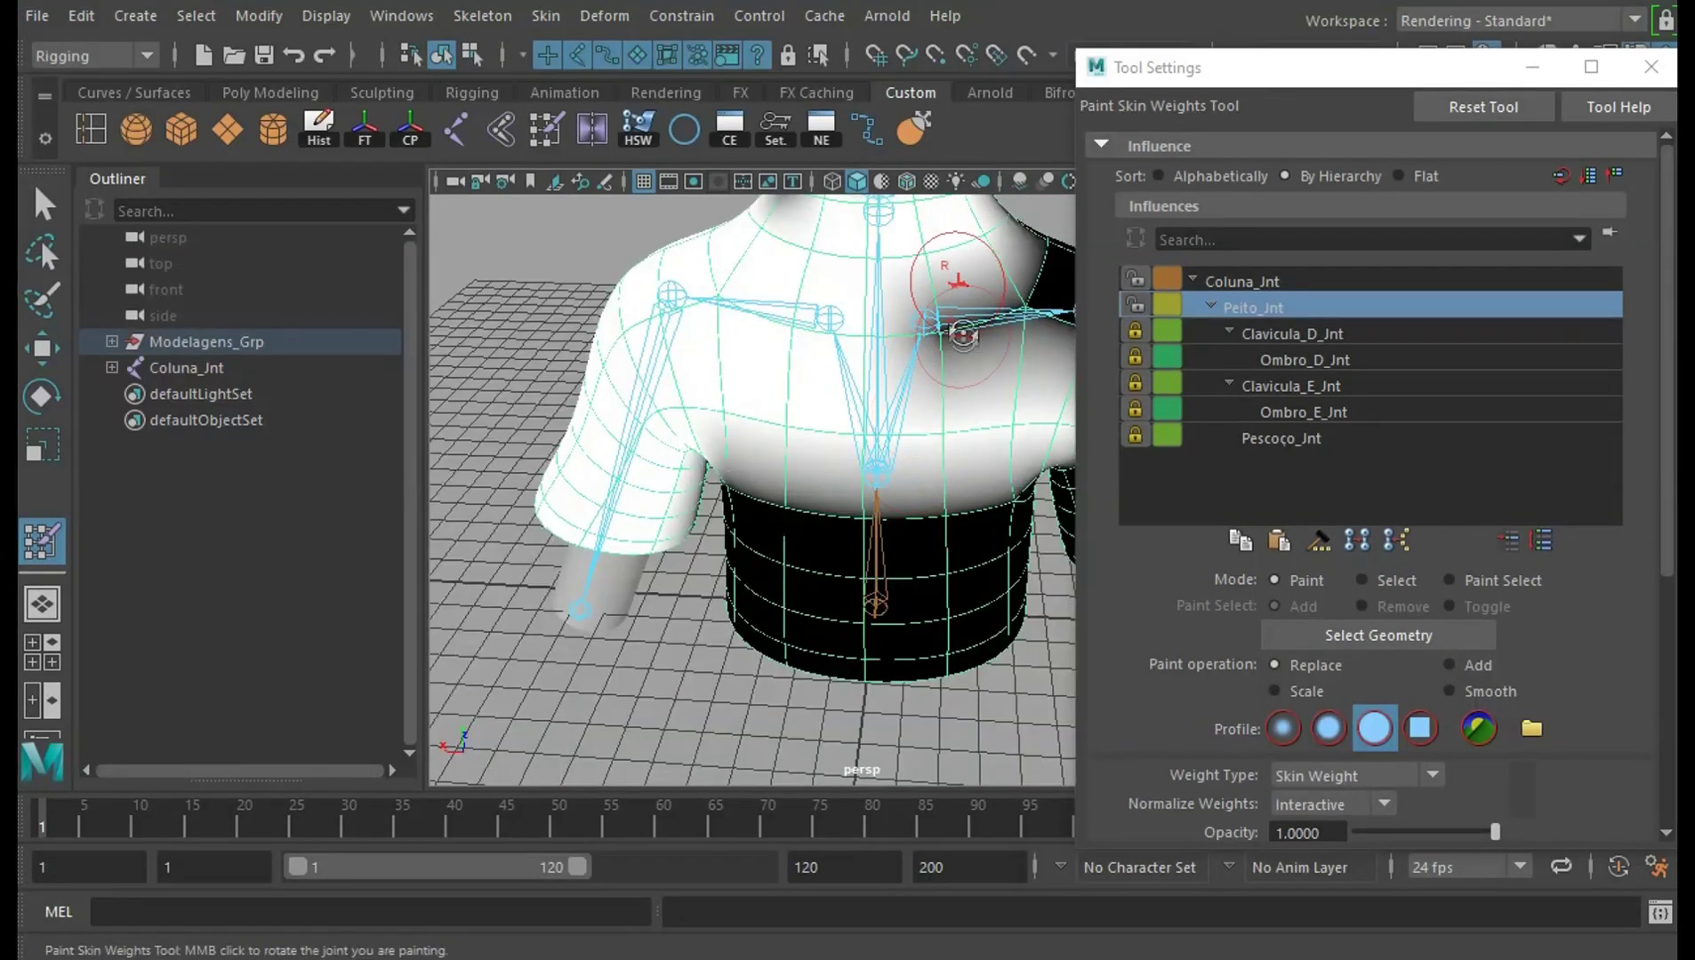
pyautogui.keyDown('alt'); pyautogui.moveTo(965, 275); pyautogui.dragTo(908, 529); pyautogui.keyUp('alt')
pyautogui.moveTo(678, 488)
pyautogui.keyDown('alt'); pyautogui.mouseDown()
pyautogui.moveTo(794, 529)
pyautogui.moveTo(832, 459)
pyautogui.mouseUp(); pyautogui.keyUp('alt')
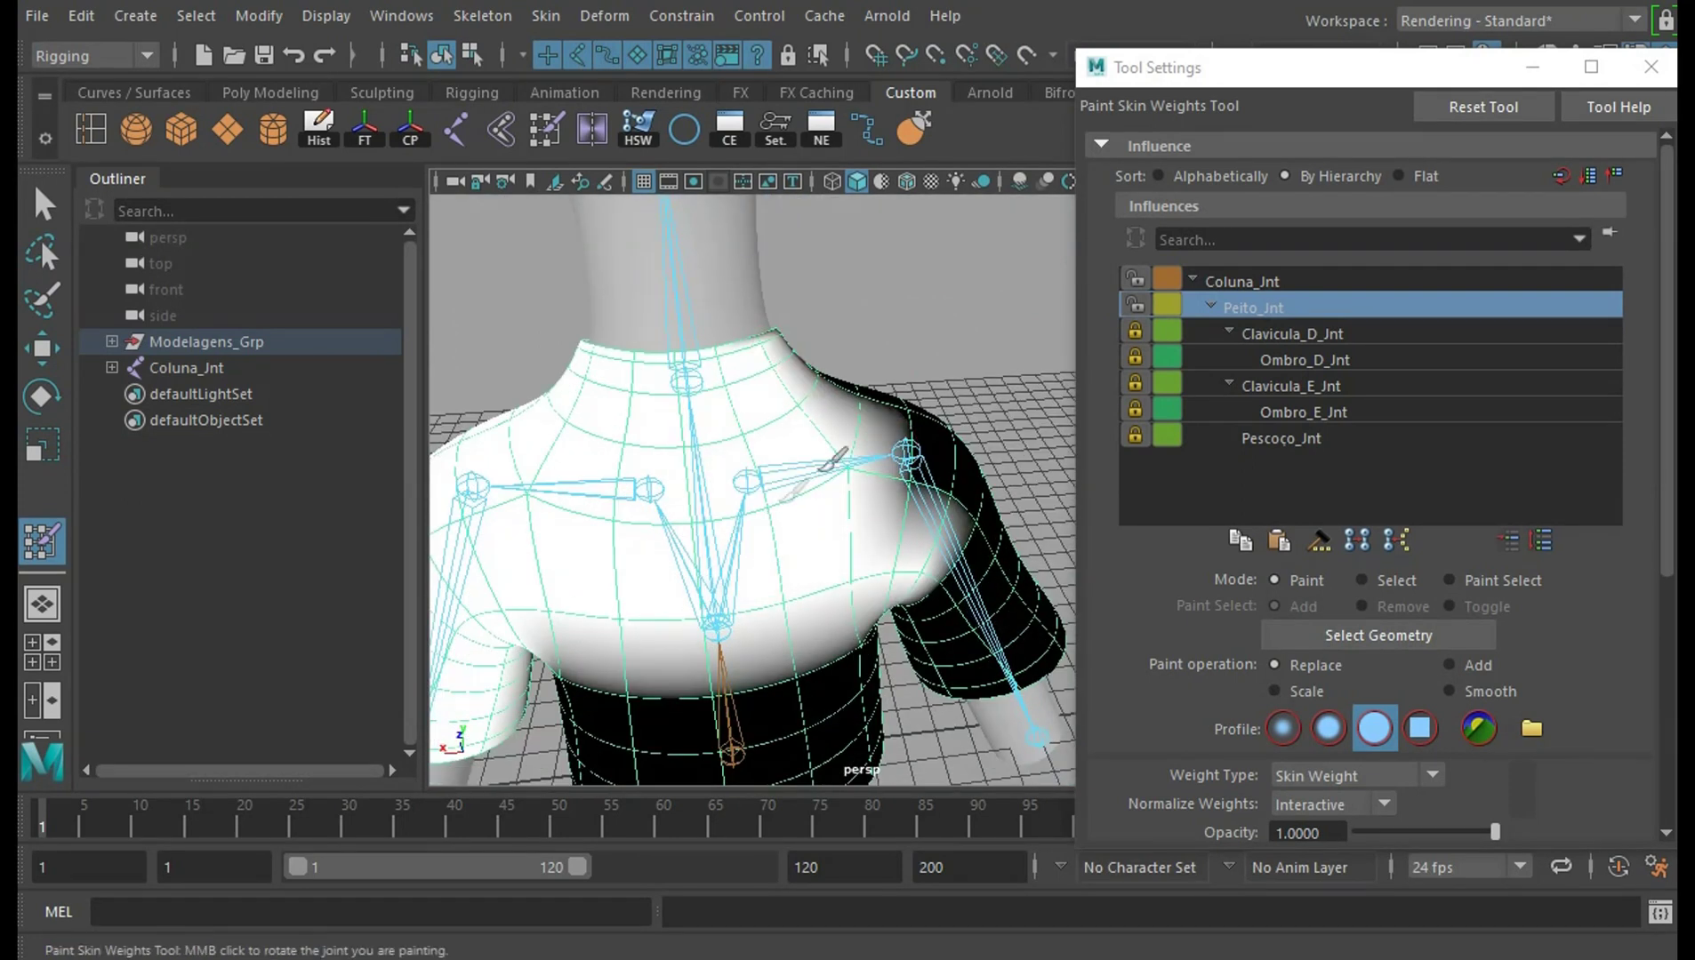
pyautogui.moveTo(800, 329)
pyautogui.keyDown('alt'); pyautogui.mouseDown()
pyautogui.moveTo(991, 516)
pyautogui.moveTo(889, 302)
pyautogui.moveTo(922, 555)
pyautogui.mouseUp(); pyautogui.keyUp('alt')
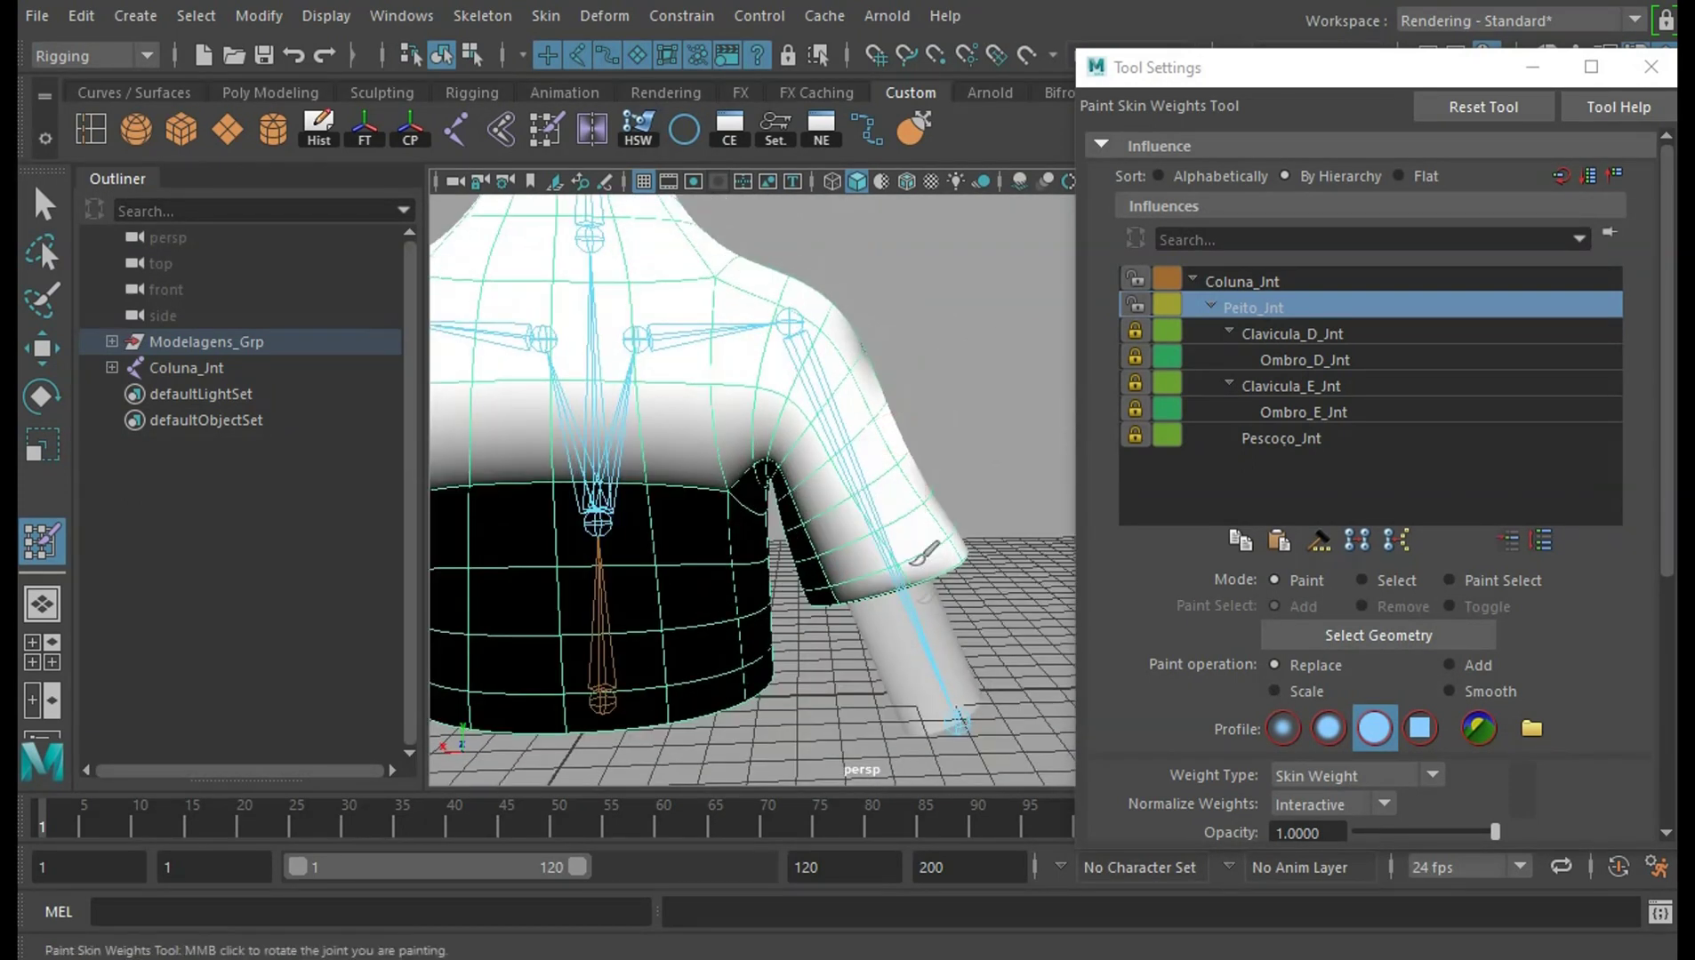
pyautogui.keyDown('alt'); pyautogui.moveTo(796, 438); pyautogui.dragTo(919, 300); pyautogui.keyUp('alt')
pyautogui.moveTo(929, 396)
pyautogui.keyDown('alt'); pyautogui.mouseDown()
pyautogui.moveTo(982, 359)
pyautogui.moveTo(832, 511)
pyautogui.moveTo(984, 416)
pyautogui.moveTo(819, 380)
pyautogui.moveTo(930, 378)
pyautogui.moveTo(850, 445)
pyautogui.moveTo(892, 453)
pyautogui.moveTo(732, 540)
pyautogui.moveTo(756, 275)
pyautogui.moveTo(727, 428)
pyautogui.moveTo(814, 293)
pyautogui.moveTo(851, 284)
pyautogui.moveTo(802, 378)
pyautogui.mouseUp(); pyautogui.keyUp('alt')
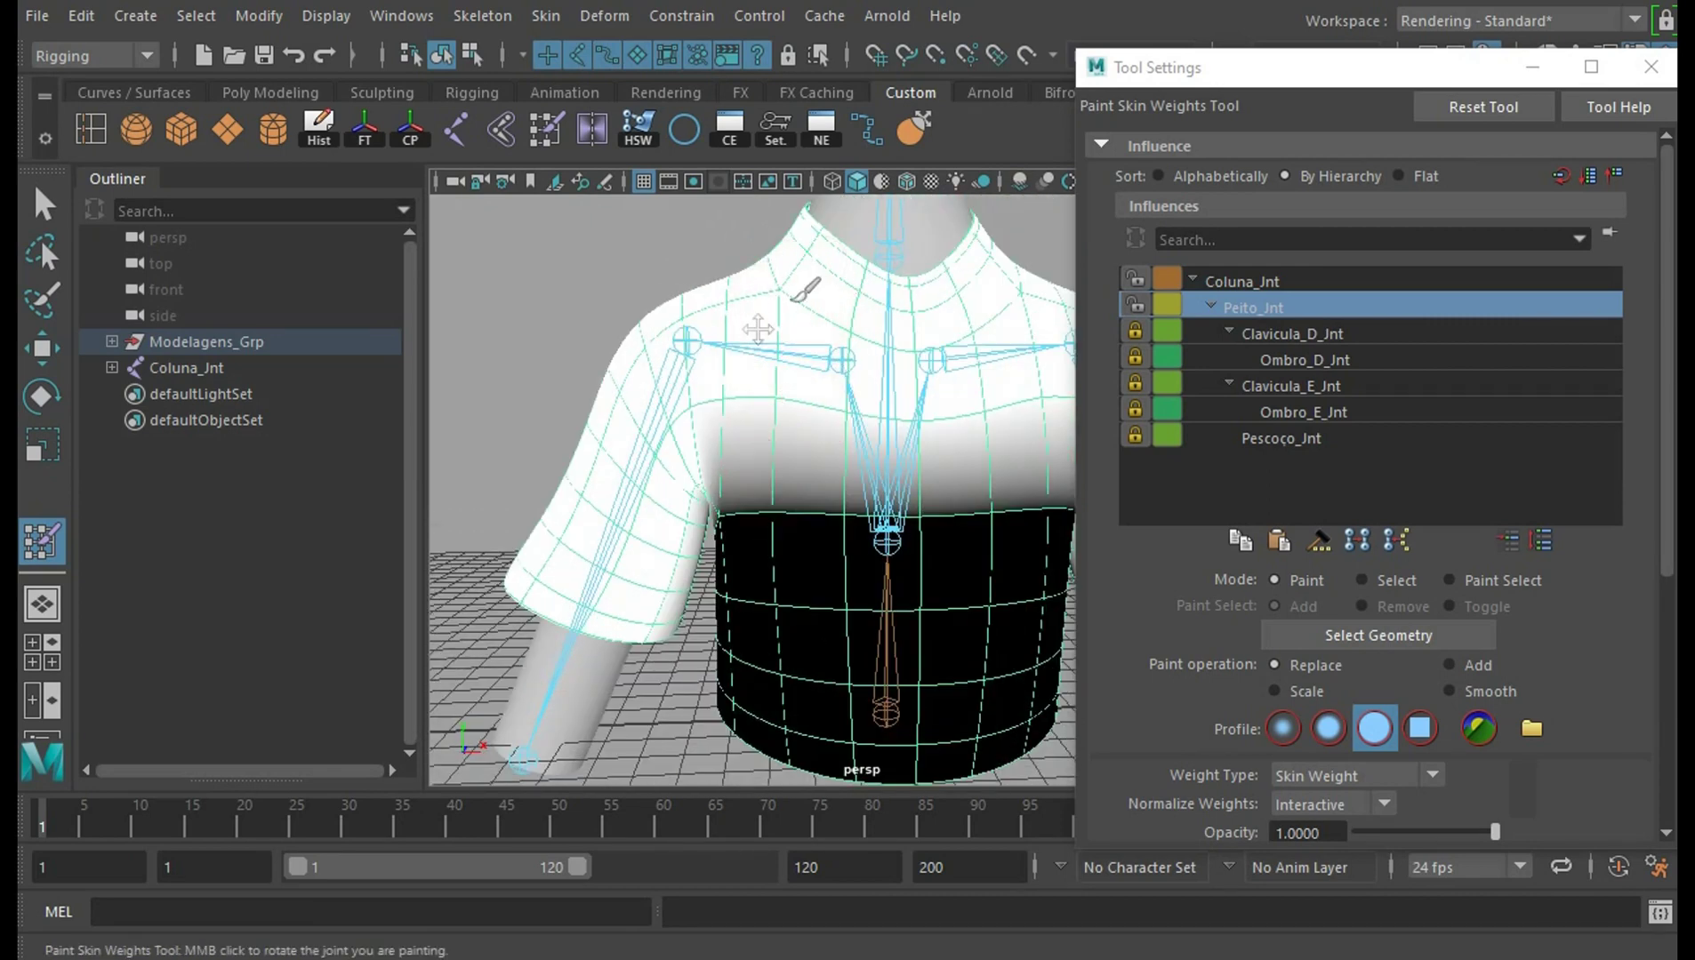
pyautogui.moveTo(804, 295)
pyautogui.keyDown('alt'); pyautogui.mouseDown()
pyautogui.moveTo(683, 398)
pyautogui.moveTo(822, 325)
pyautogui.moveTo(654, 432)
pyautogui.moveTo(893, 377)
pyautogui.moveTo(944, 495)
pyautogui.moveTo(756, 227)
pyautogui.mouseUp(); pyautogui.keyUp('alt')
pyautogui.moveTo(654, 205)
pyautogui.keyDown('alt'); pyautogui.mouseDown()
pyautogui.moveTo(977, 363)
pyautogui.moveTo(996, 391)
pyautogui.mouseUp(); pyautogui.keyUp('alt')
pyautogui.moveTo(1274, 71)
pyautogui.mouseDown()
pyautogui.moveTo(1403, 171)
pyautogui.moveTo(1396, 144)
pyautogui.mouseUp()
pyautogui.hotkey('ctrl', '1')
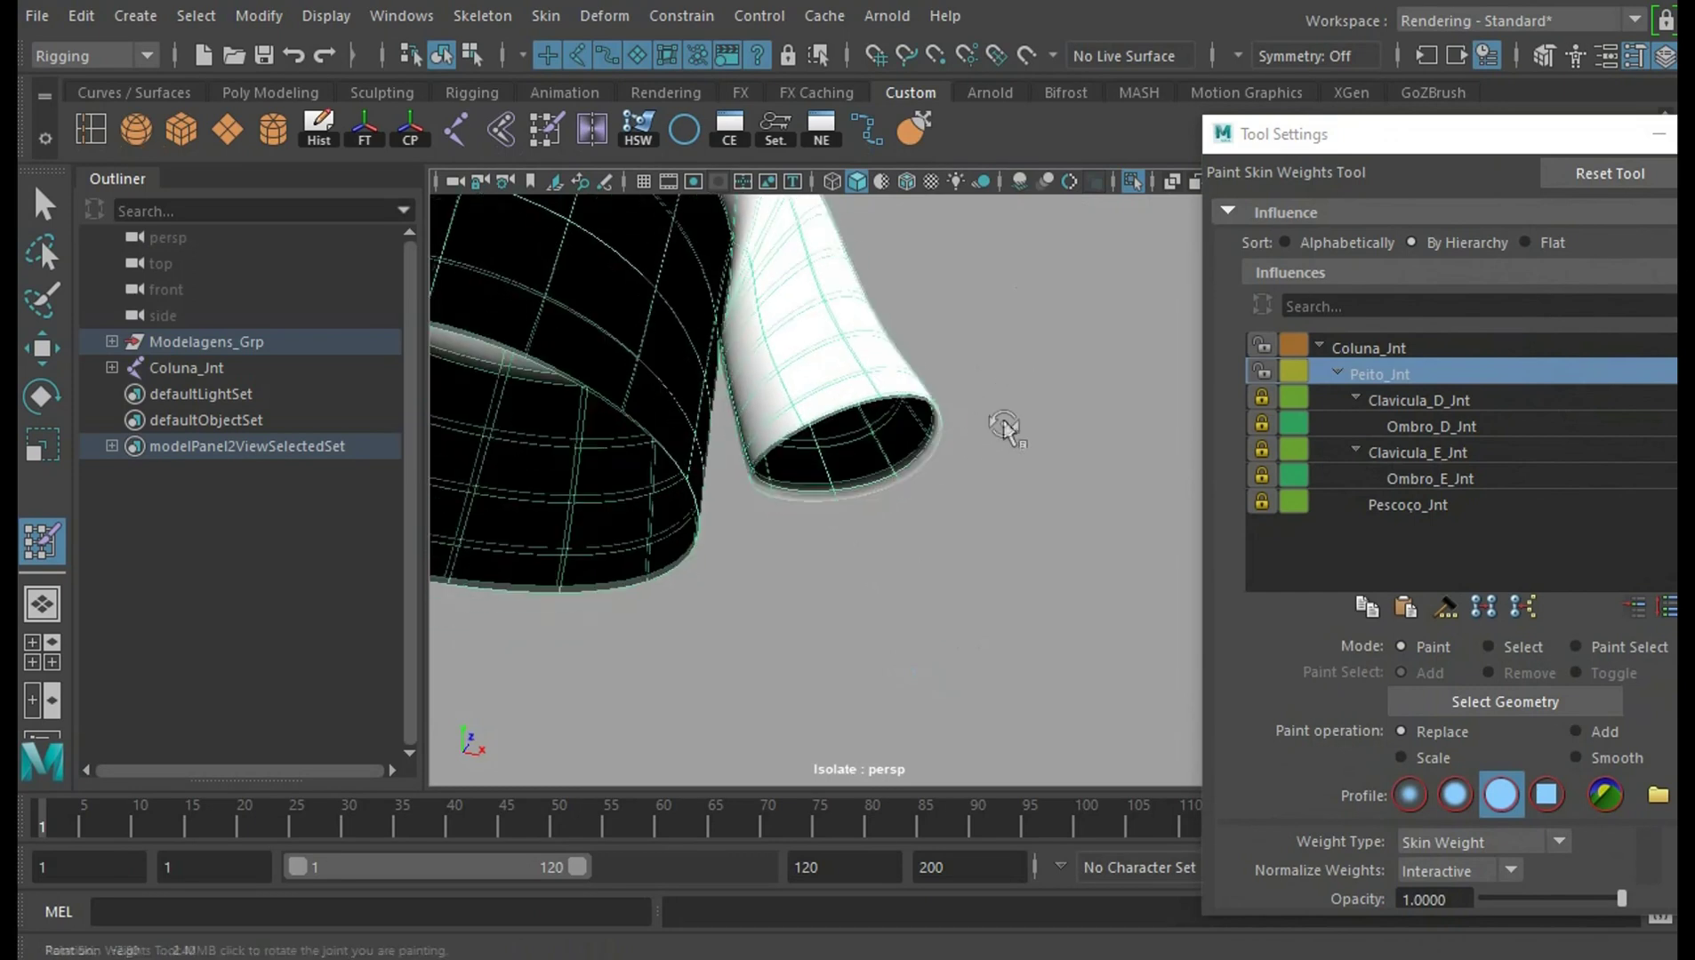
pyautogui.moveTo(1003, 427)
pyautogui.keyDown('alt'); pyautogui.mouseDown()
pyautogui.moveTo(1067, 397)
pyautogui.moveTo(825, 409)
pyautogui.mouseUp(); pyautogui.keyUp('alt')
pyautogui.moveTo(766, 391); pyautogui.dragTo(1067, 365, button='middle')
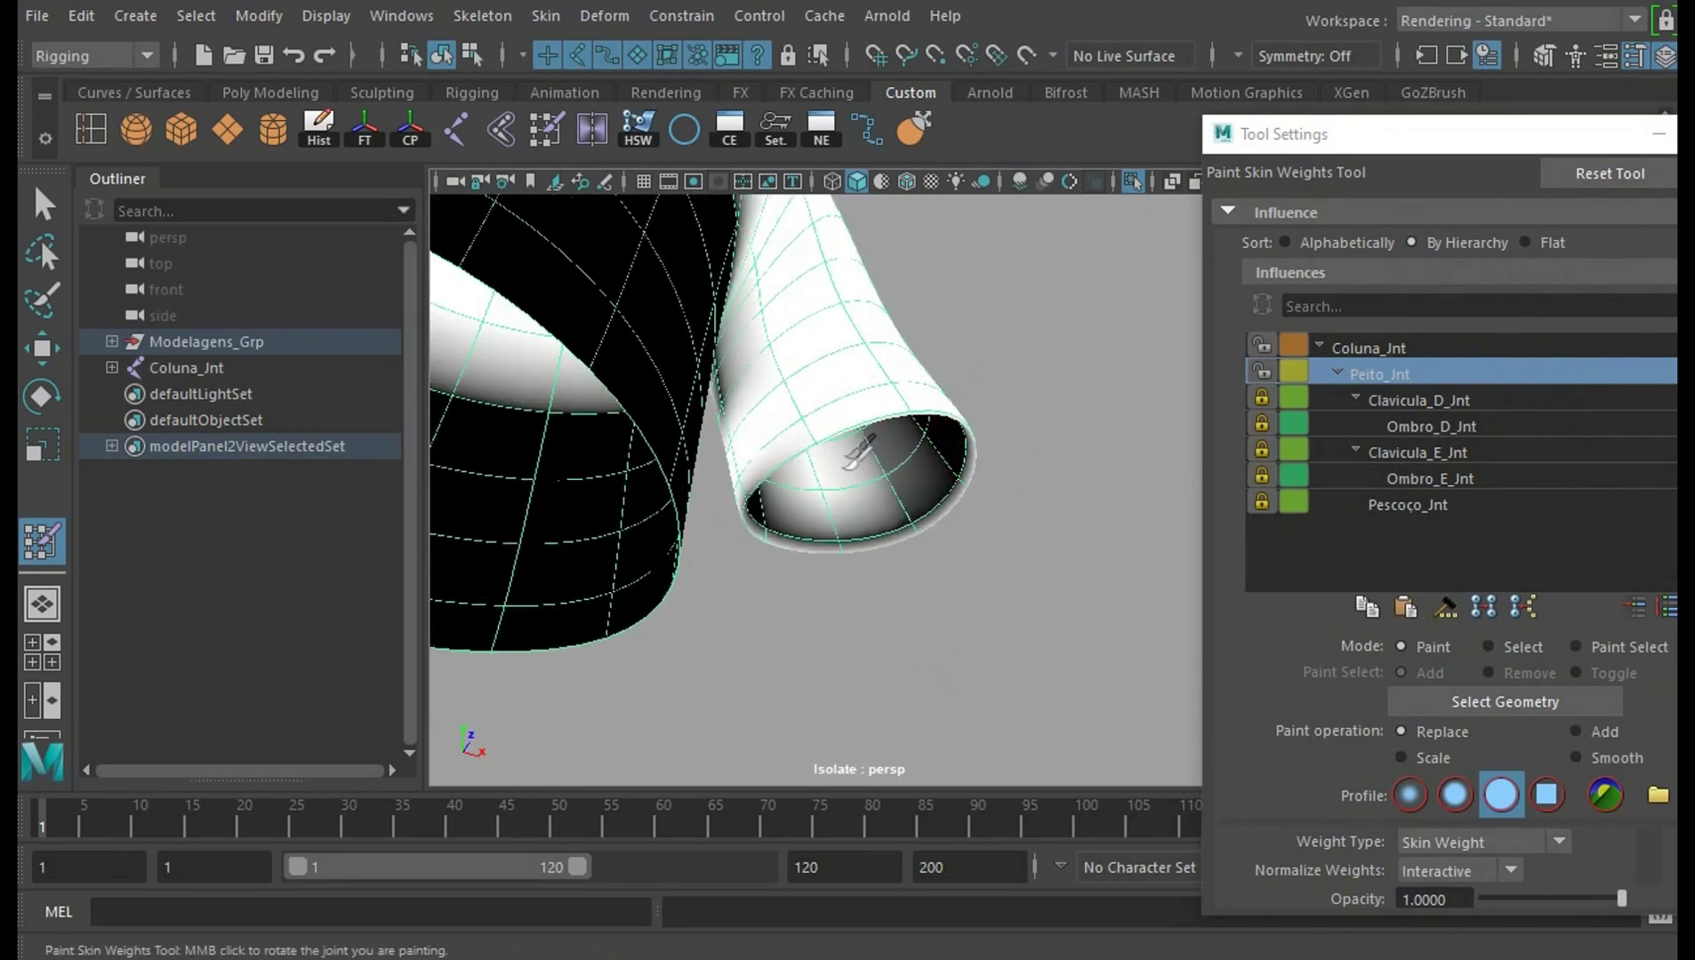
pyautogui.moveTo(1070, 373)
pyautogui.keyDown('alt'); pyautogui.mouseDown()
pyautogui.moveTo(995, 404)
pyautogui.moveTo(1074, 443)
pyautogui.moveTo(958, 487)
pyautogui.moveTo(825, 398)
pyautogui.mouseUp(); pyautogui.keyUp('alt')
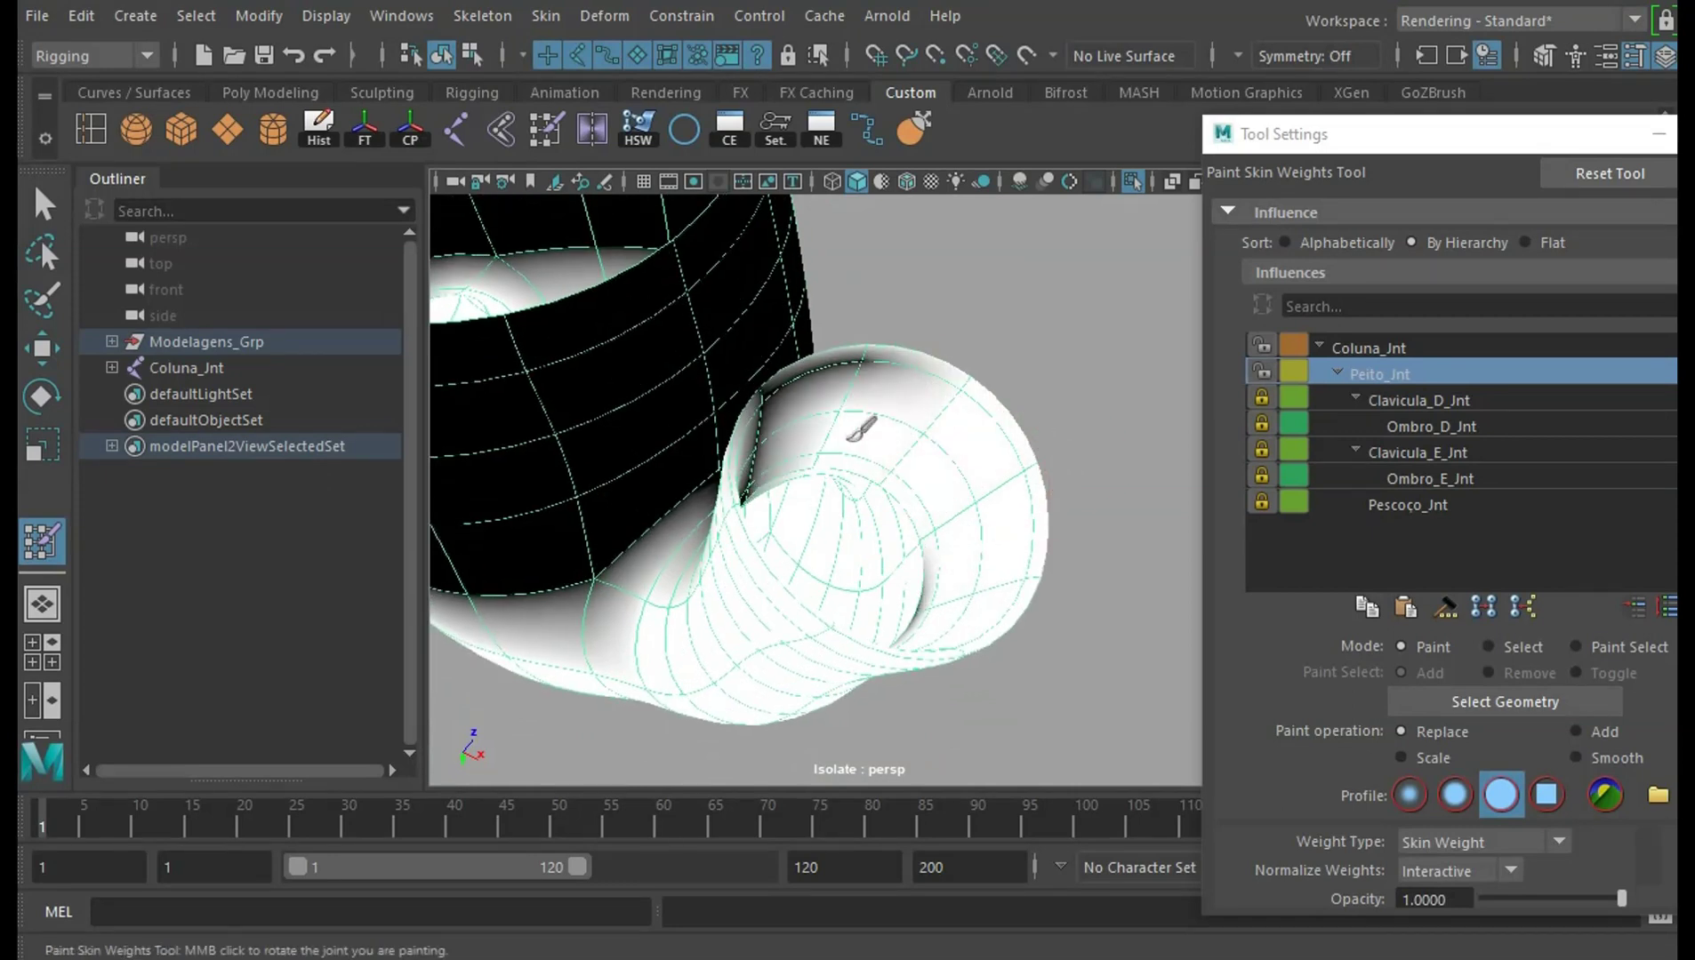
pyautogui.moveTo(816, 440); pyautogui.dragTo(1011, 430, button='middle')
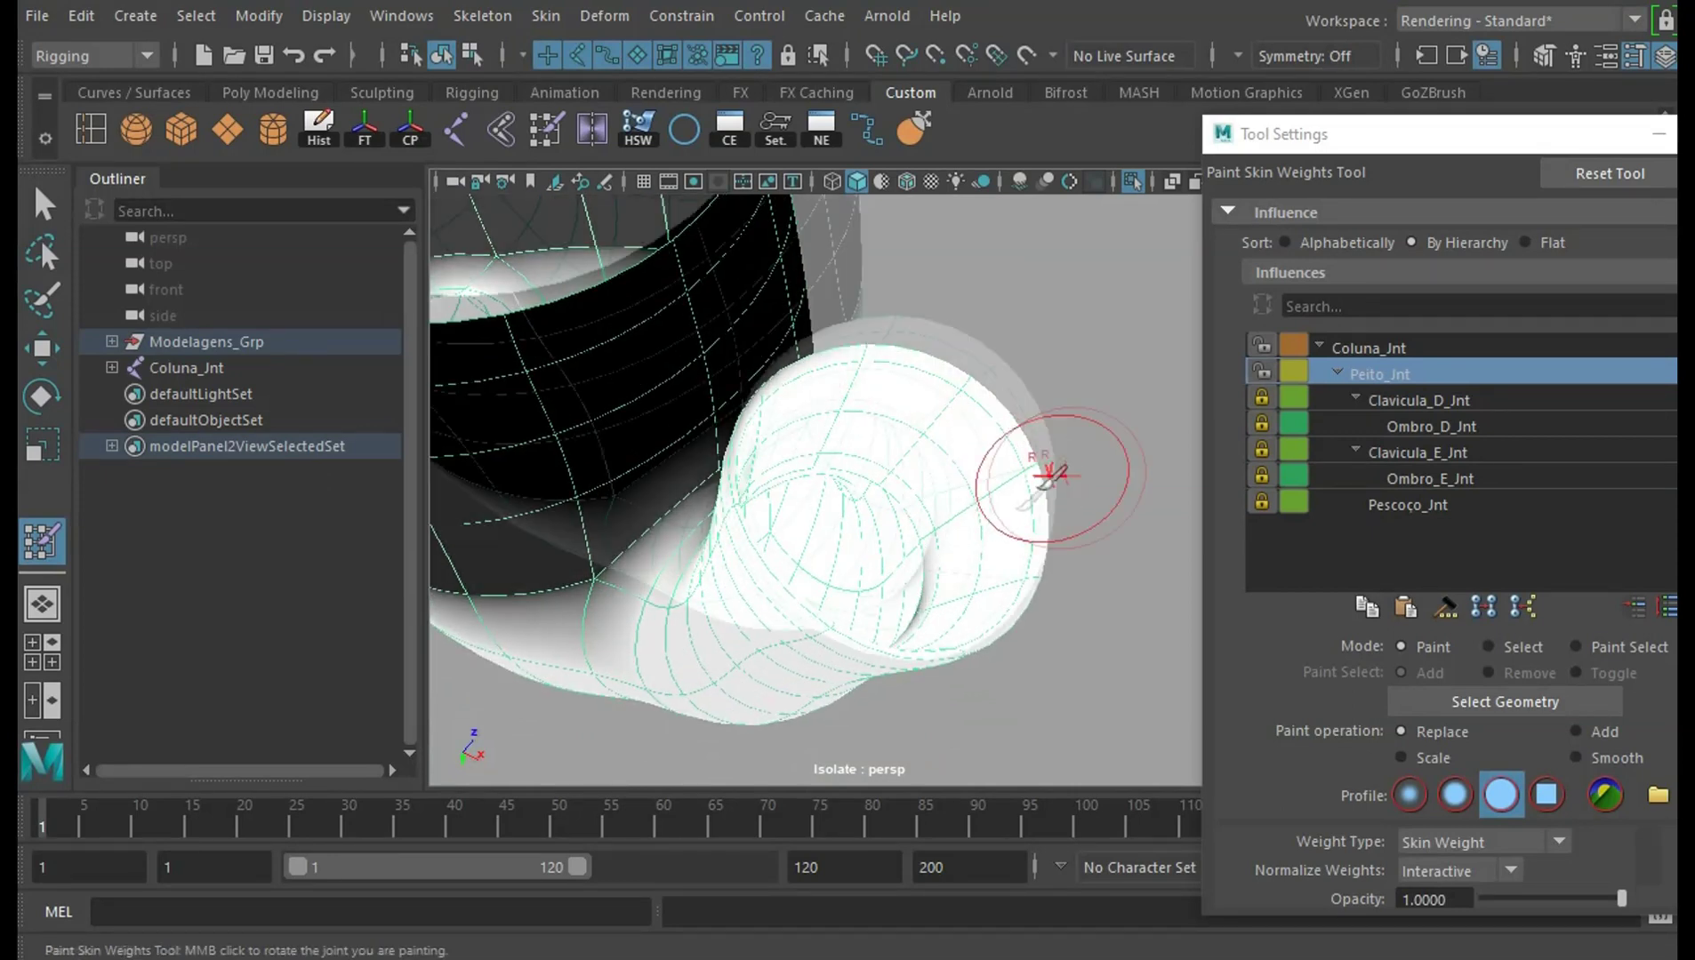
pyautogui.moveTo(1011, 431)
pyautogui.keyDown('alt'); pyautogui.mouseDown()
pyautogui.moveTo(990, 567)
pyautogui.moveTo(969, 556)
pyautogui.mouseUp(); pyautogui.keyUp('alt')
pyautogui.moveTo(751, 365)
pyautogui.keyDown('alt'); pyautogui.mouseDown()
pyautogui.moveTo(783, 348)
pyautogui.moveTo(929, 391)
pyautogui.moveTo(1153, 419)
pyautogui.moveTo(989, 487)
pyautogui.moveTo(878, 492)
pyautogui.moveTo(845, 454)
pyautogui.moveTo(1036, 481)
pyautogui.moveTo(1146, 548)
pyautogui.moveTo(978, 414)
pyautogui.moveTo(1047, 325)
pyautogui.mouseUp(); pyautogui.keyUp('alt')
pyautogui.scroll(-5, 956, 511)
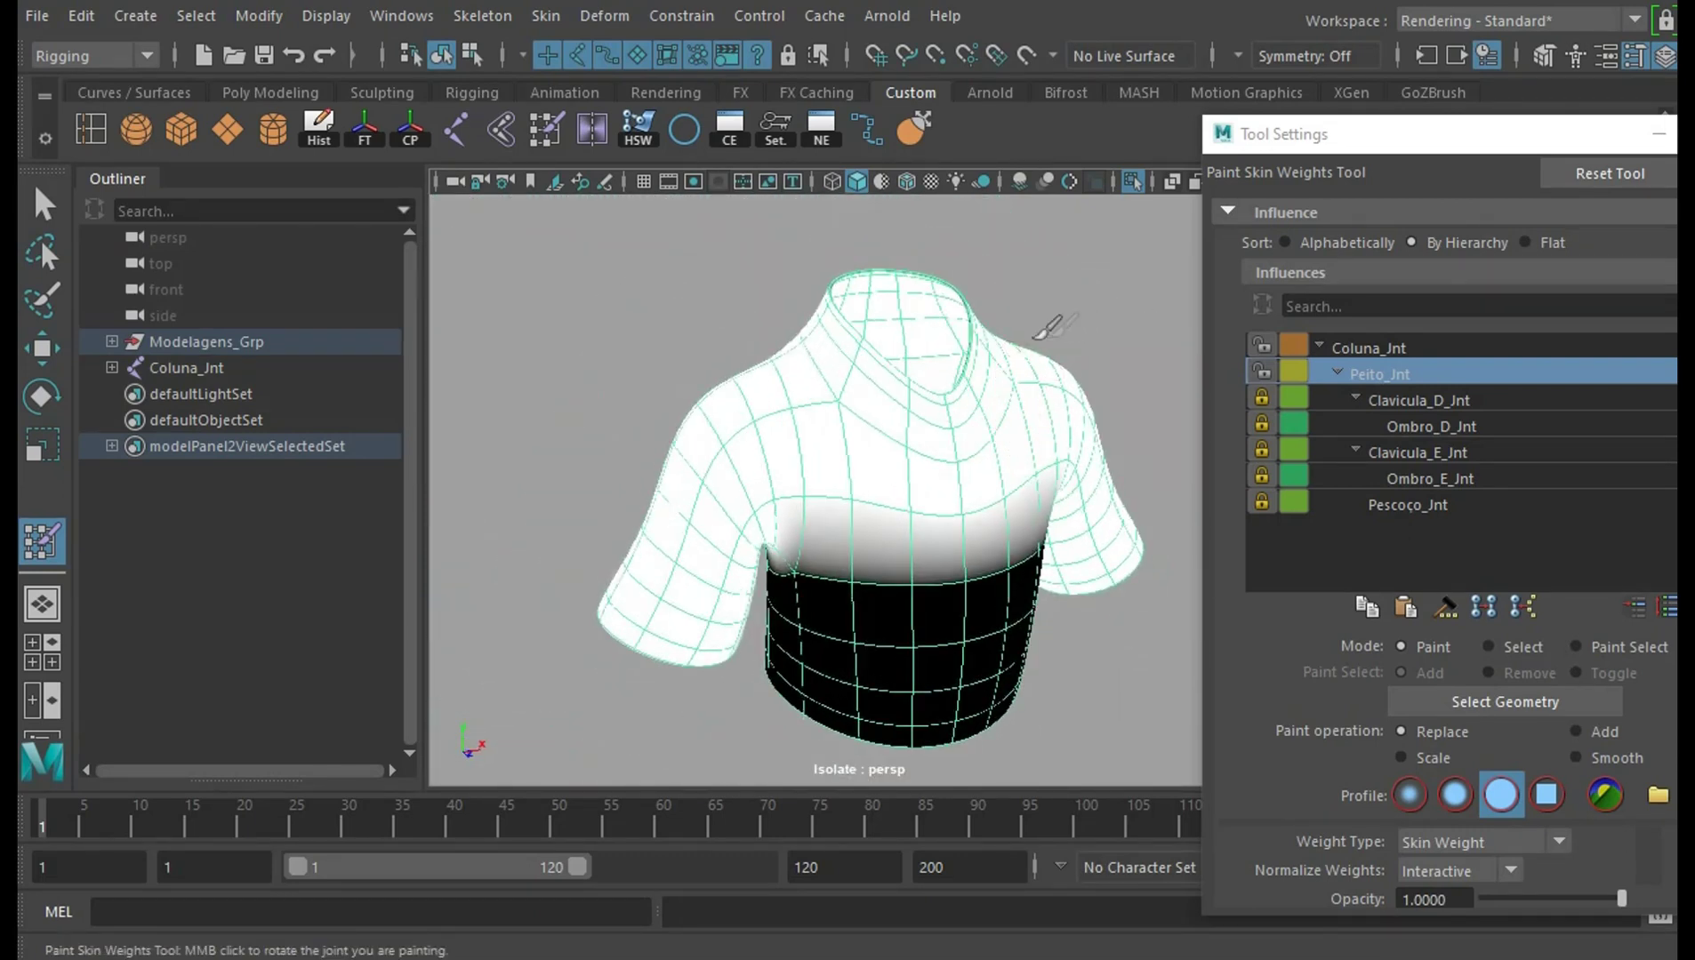
pyautogui.scroll(4, 1051, 510)
pyautogui.keyDown('alt'); pyautogui.moveTo(1052, 510); pyautogui.dragTo(1014, 378); pyautogui.keyUp('alt')
pyautogui.scroll(2, 943, 449)
pyautogui.moveTo(943, 449)
pyautogui.keyDown('alt'); pyautogui.mouseDown()
pyautogui.moveTo(885, 321)
pyautogui.moveTo(605, 485)
pyautogui.mouseUp(); pyautogui.keyUp('alt')
pyautogui.moveTo(635, 410)
pyautogui.keyDown('alt'); pyautogui.mouseDown()
pyautogui.moveTo(774, 351)
pyautogui.moveTo(756, 311)
pyautogui.moveTo(925, 272)
pyautogui.moveTo(1116, 396)
pyautogui.moveTo(1093, 373)
pyautogui.moveTo(1089, 416)
pyautogui.moveTo(920, 453)
pyautogui.moveTo(805, 446)
pyautogui.moveTo(676, 351)
pyautogui.mouseUp(); pyautogui.keyUp('alt')
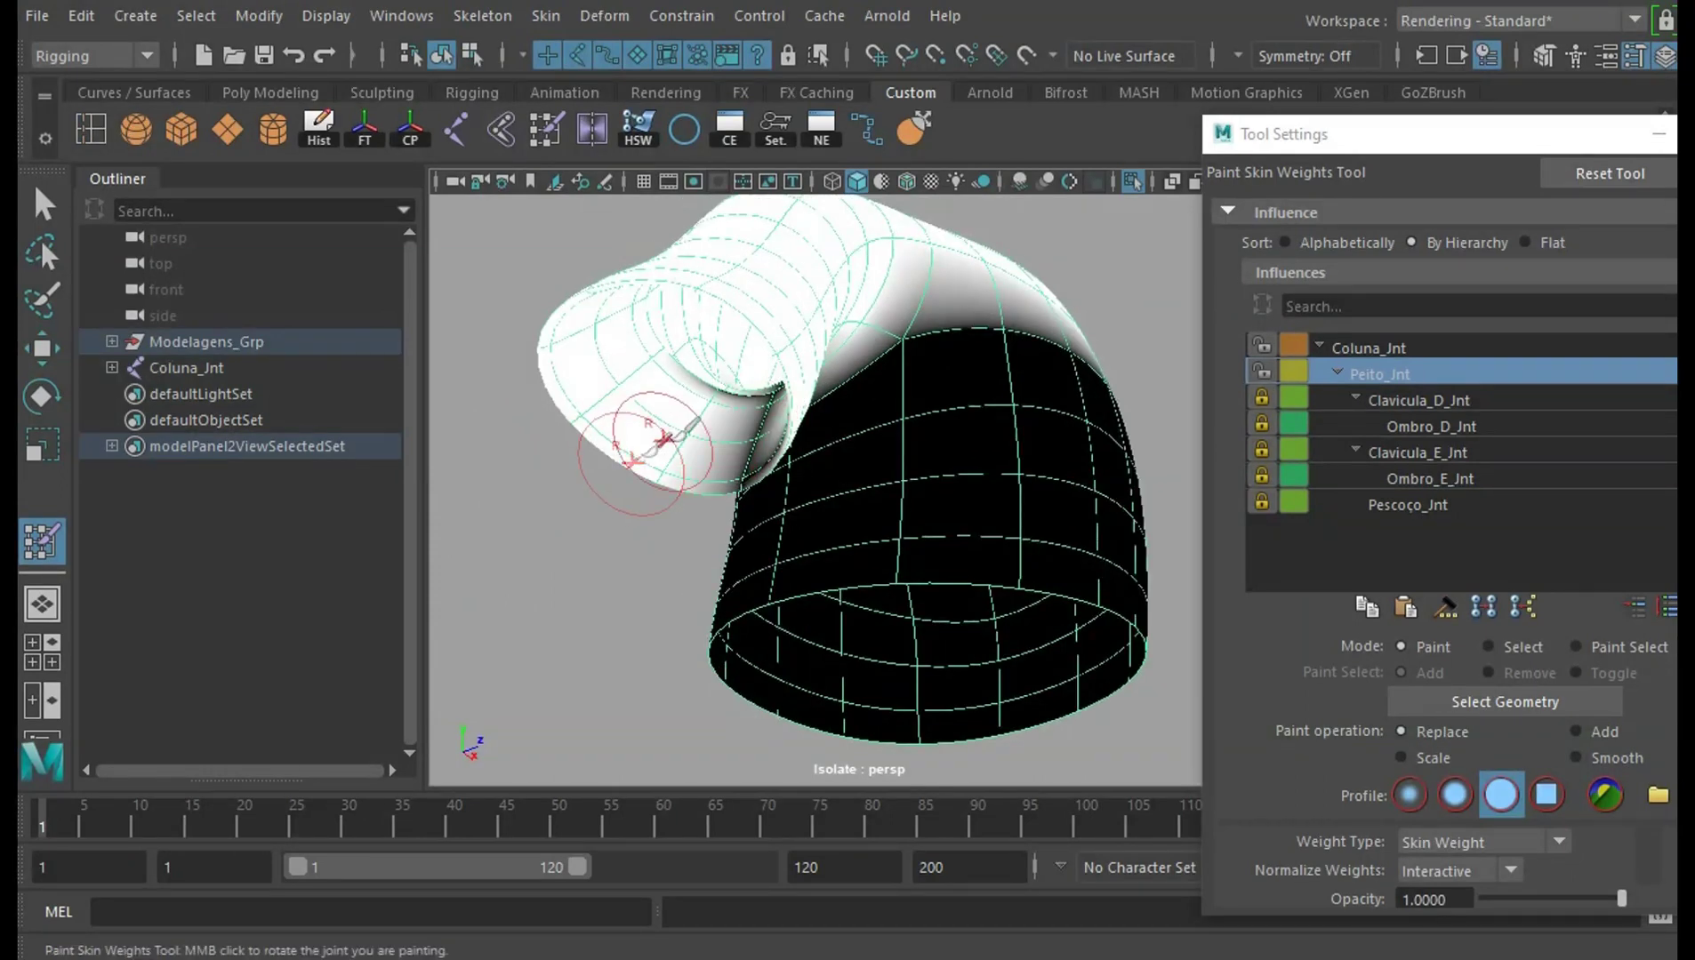
pyautogui.moveTo(662, 440)
pyautogui.keyDown('alt'); pyautogui.mouseDown()
pyautogui.moveTo(938, 492)
pyautogui.moveTo(1001, 454)
pyautogui.moveTo(963, 366)
pyautogui.mouseUp(); pyautogui.keyUp('alt')
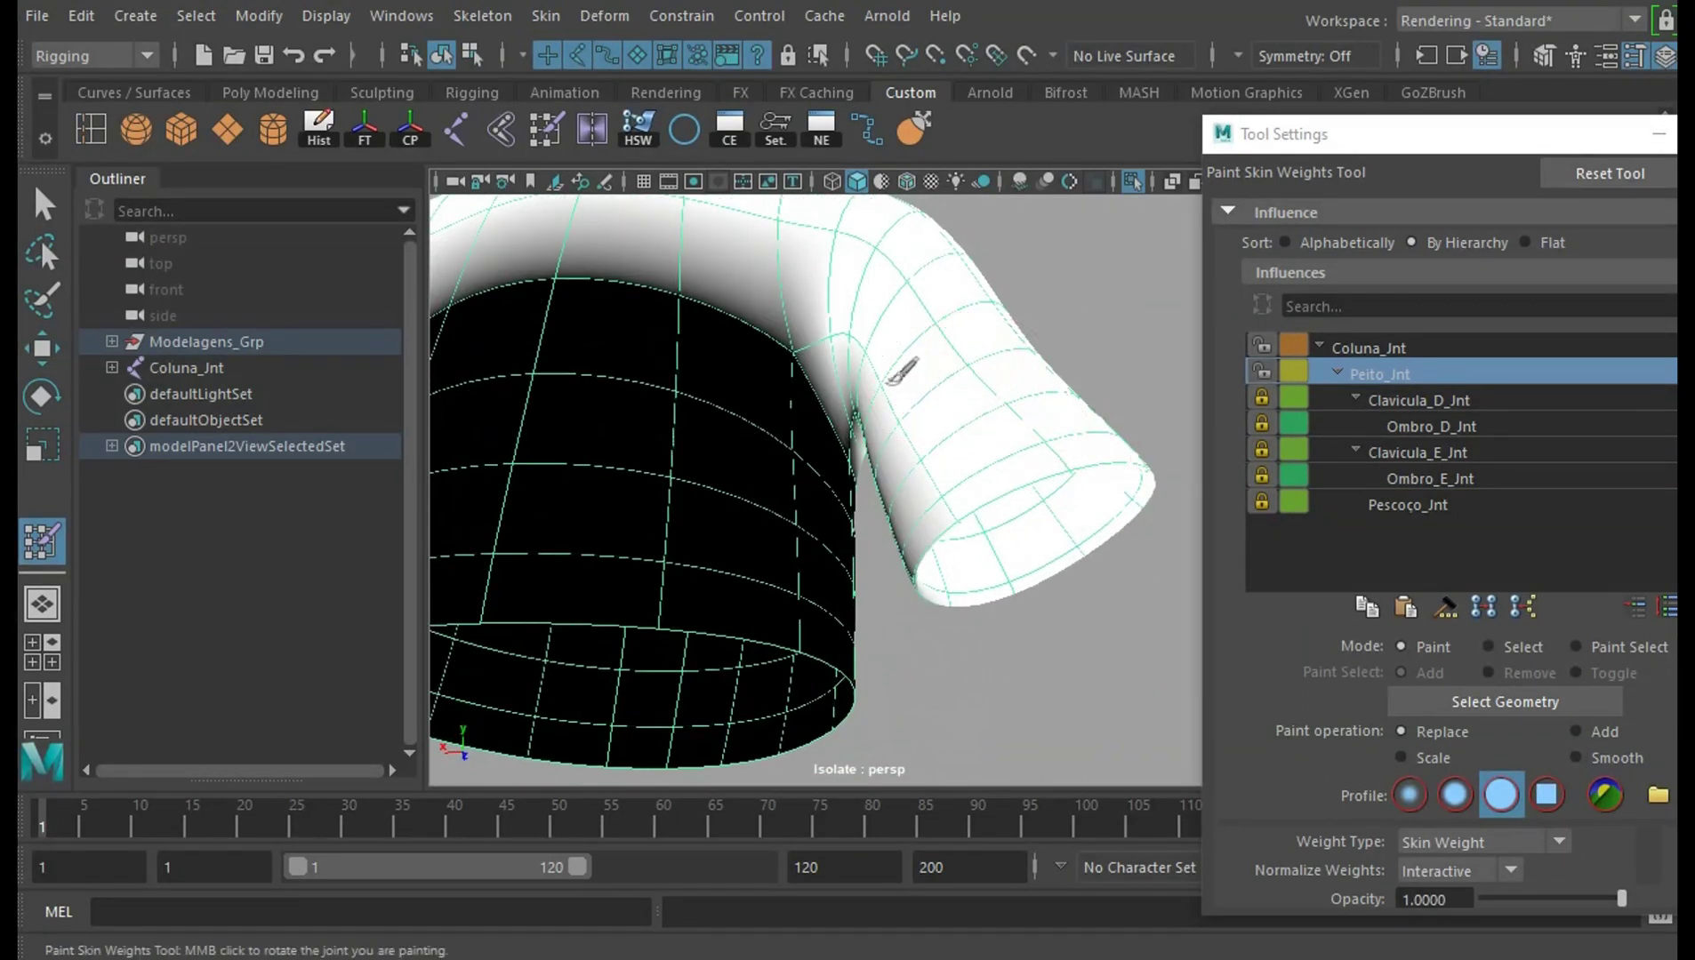
pyautogui.moveTo(909, 468)
pyautogui.keyDown('alt'); pyautogui.mouseDown()
pyautogui.moveTo(718, 378)
pyautogui.moveTo(1020, 511)
pyautogui.moveTo(1173, 494)
pyautogui.moveTo(965, 284)
pyautogui.moveTo(927, 416)
pyautogui.moveTo(1052, 434)
pyautogui.moveTo(985, 435)
pyautogui.mouseUp(); pyautogui.keyUp('alt')
pyautogui.keyDown('alt'); pyautogui.moveTo(985, 436); pyautogui.dragTo(1070, 504, button='right'); pyautogui.keyUp('alt')
pyautogui.keyDown('alt'); pyautogui.moveTo(1070, 504); pyautogui.dragTo(897, 378); pyautogui.keyUp('alt')
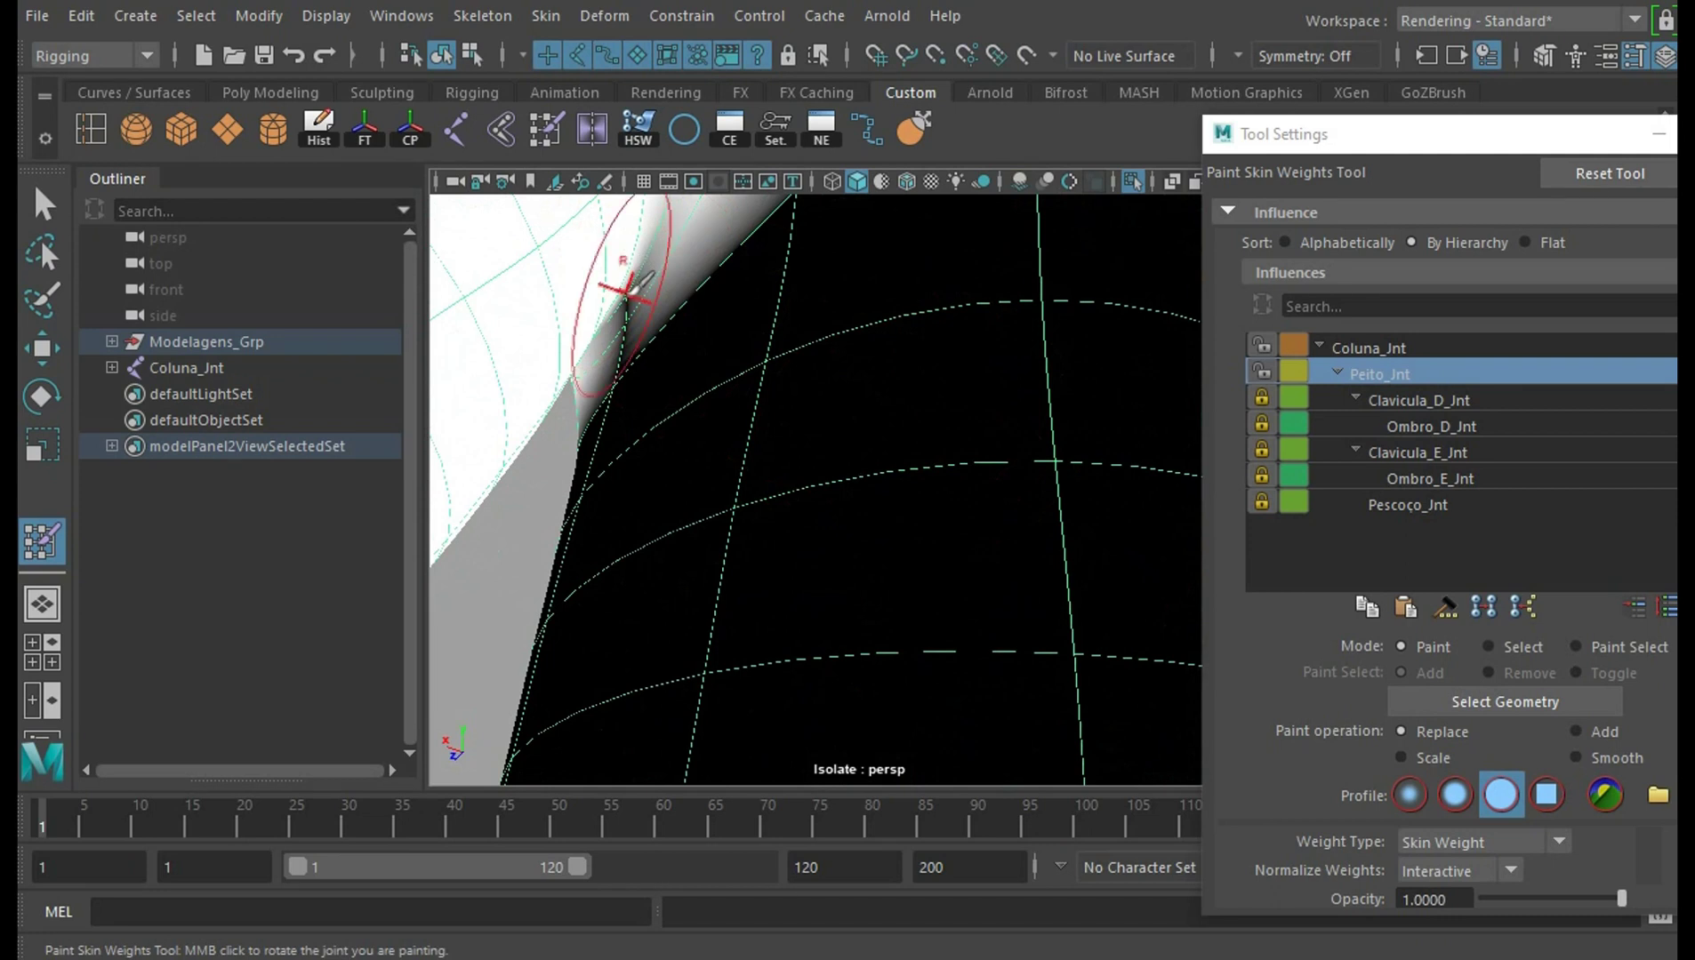
pyautogui.moveTo(662, 283)
pyautogui.keyDown('alt'); pyautogui.mouseDown()
pyautogui.moveTo(743, 307)
pyautogui.moveTo(854, 378)
pyautogui.moveTo(775, 341)
pyautogui.moveTo(743, 382)
pyautogui.moveTo(1002, 348)
pyautogui.moveTo(908, 367)
pyautogui.moveTo(1078, 438)
pyautogui.moveTo(1114, 429)
pyautogui.moveTo(692, 468)
pyautogui.moveTo(976, 378)
pyautogui.moveTo(902, 576)
pyautogui.moveTo(918, 281)
pyautogui.mouseUp(); pyautogui.keyUp('alt')
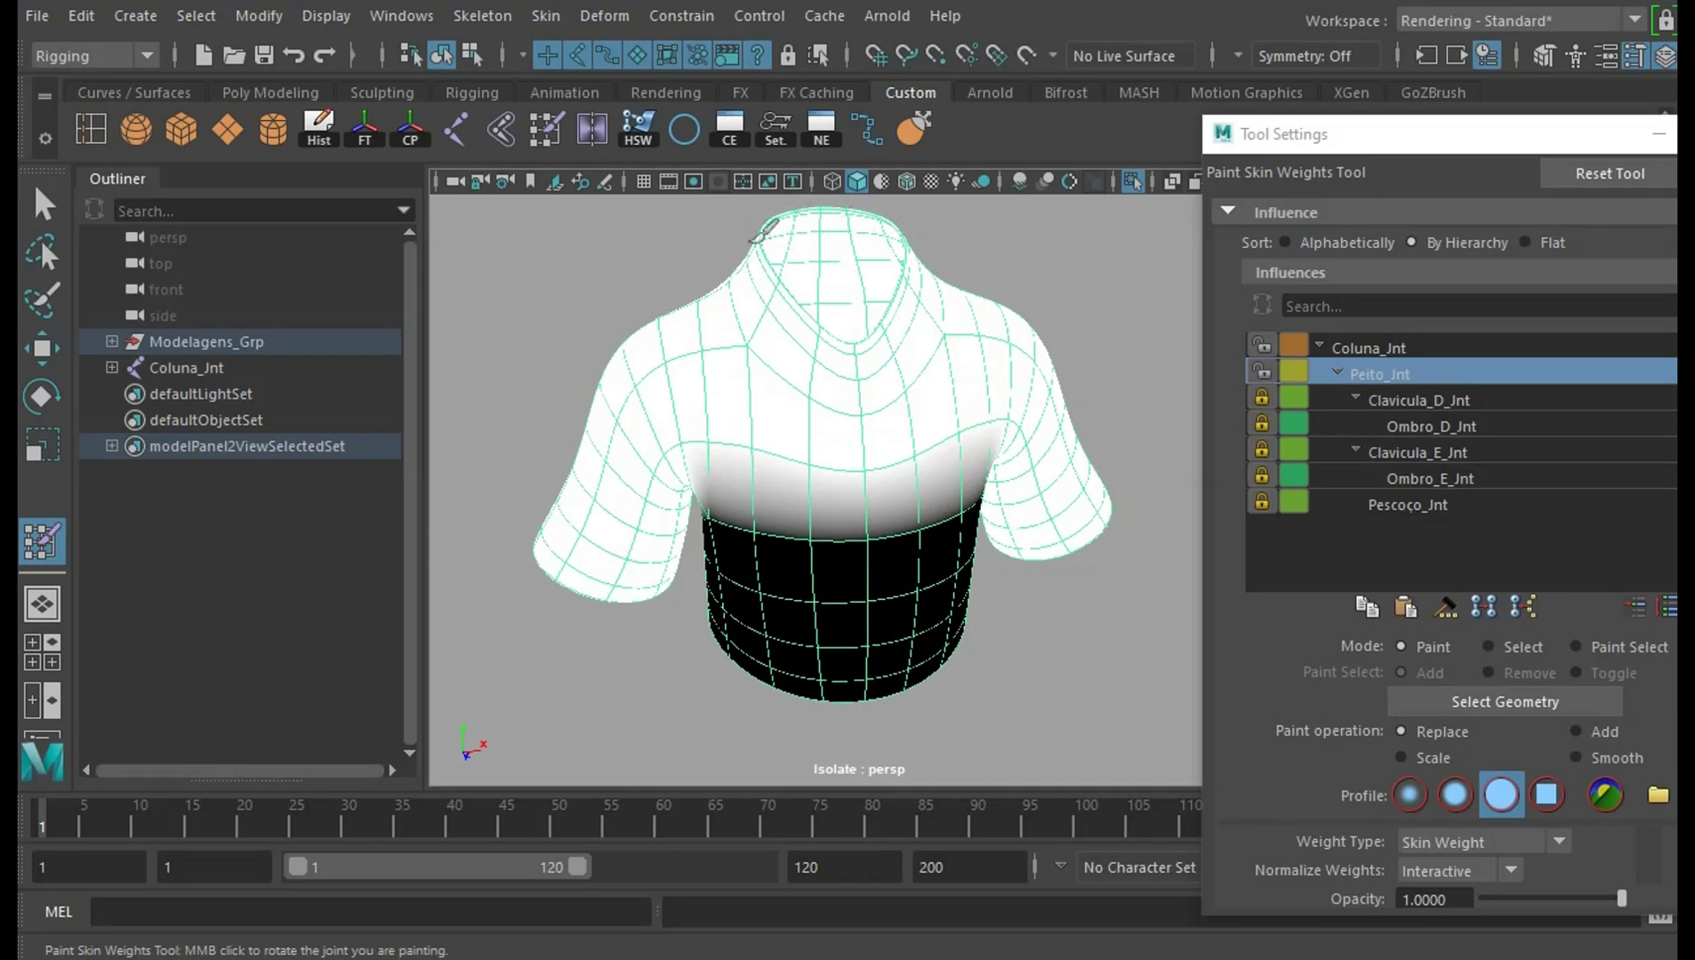
# Preview Coluna_Jnt's weights, then return to Peito_Jnt and rearrange the paint settings panel
pyautogui.scroll(-4, 1049, 489)
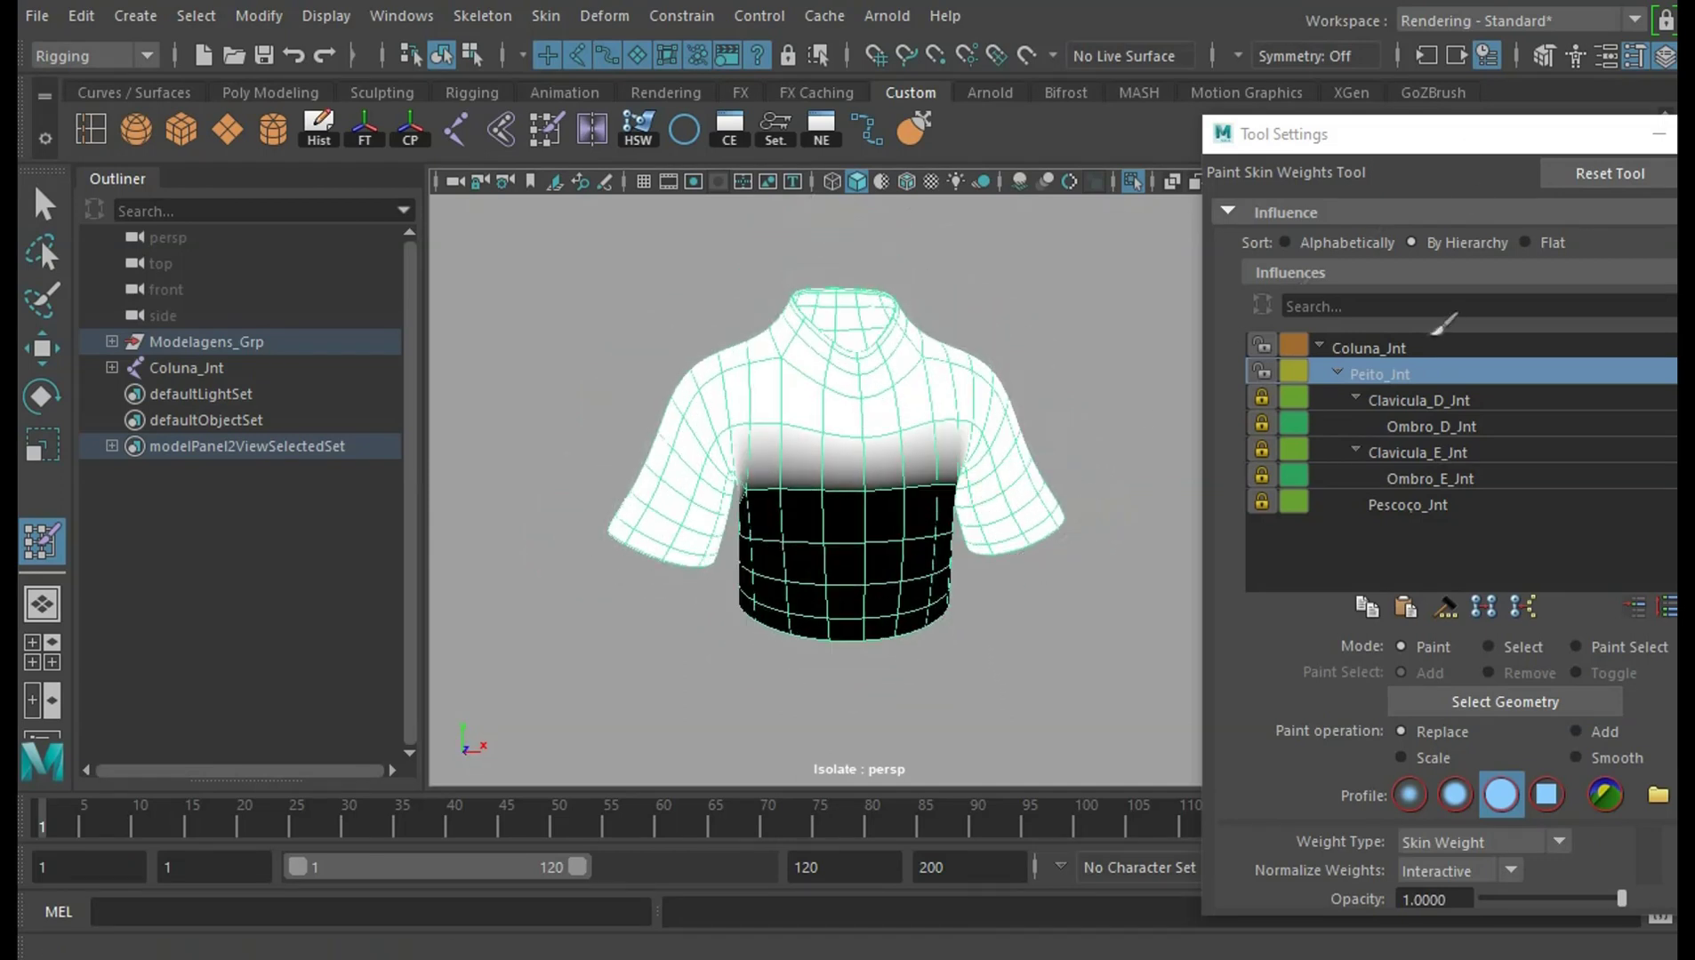
pyautogui.click(1432, 348)
pyautogui.keyDown('alt'); pyautogui.moveTo(1021, 650); pyautogui.dragTo(1021, 461); pyautogui.keyUp('alt')
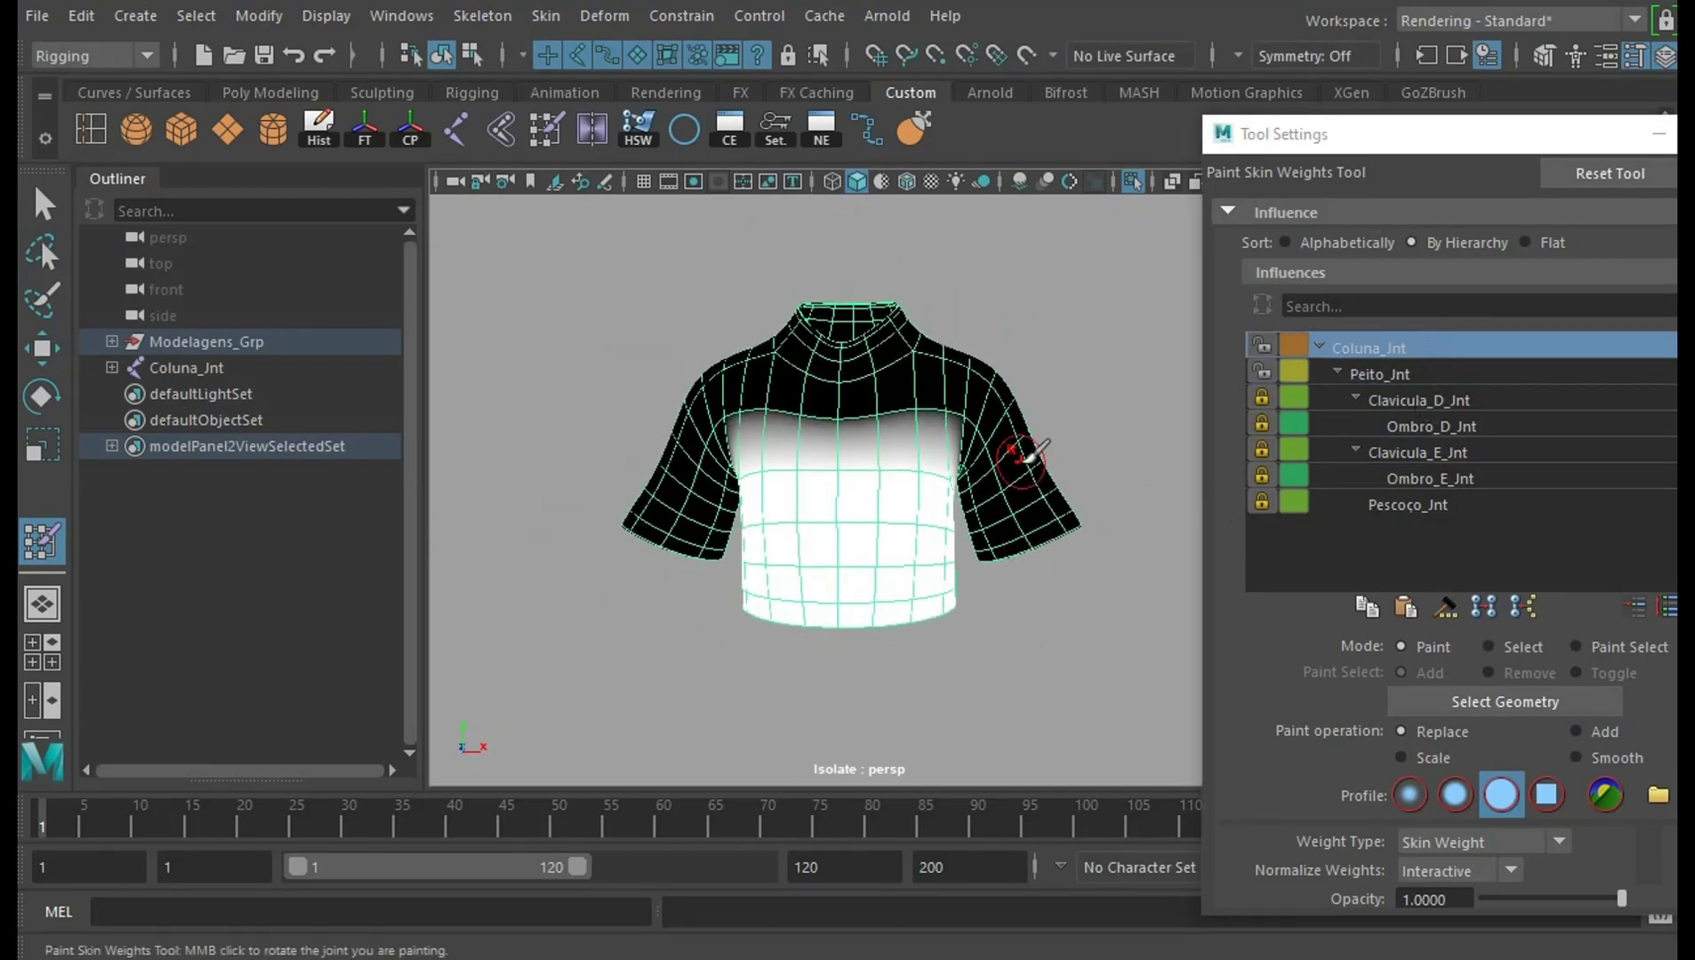
pyautogui.click(1470, 371)
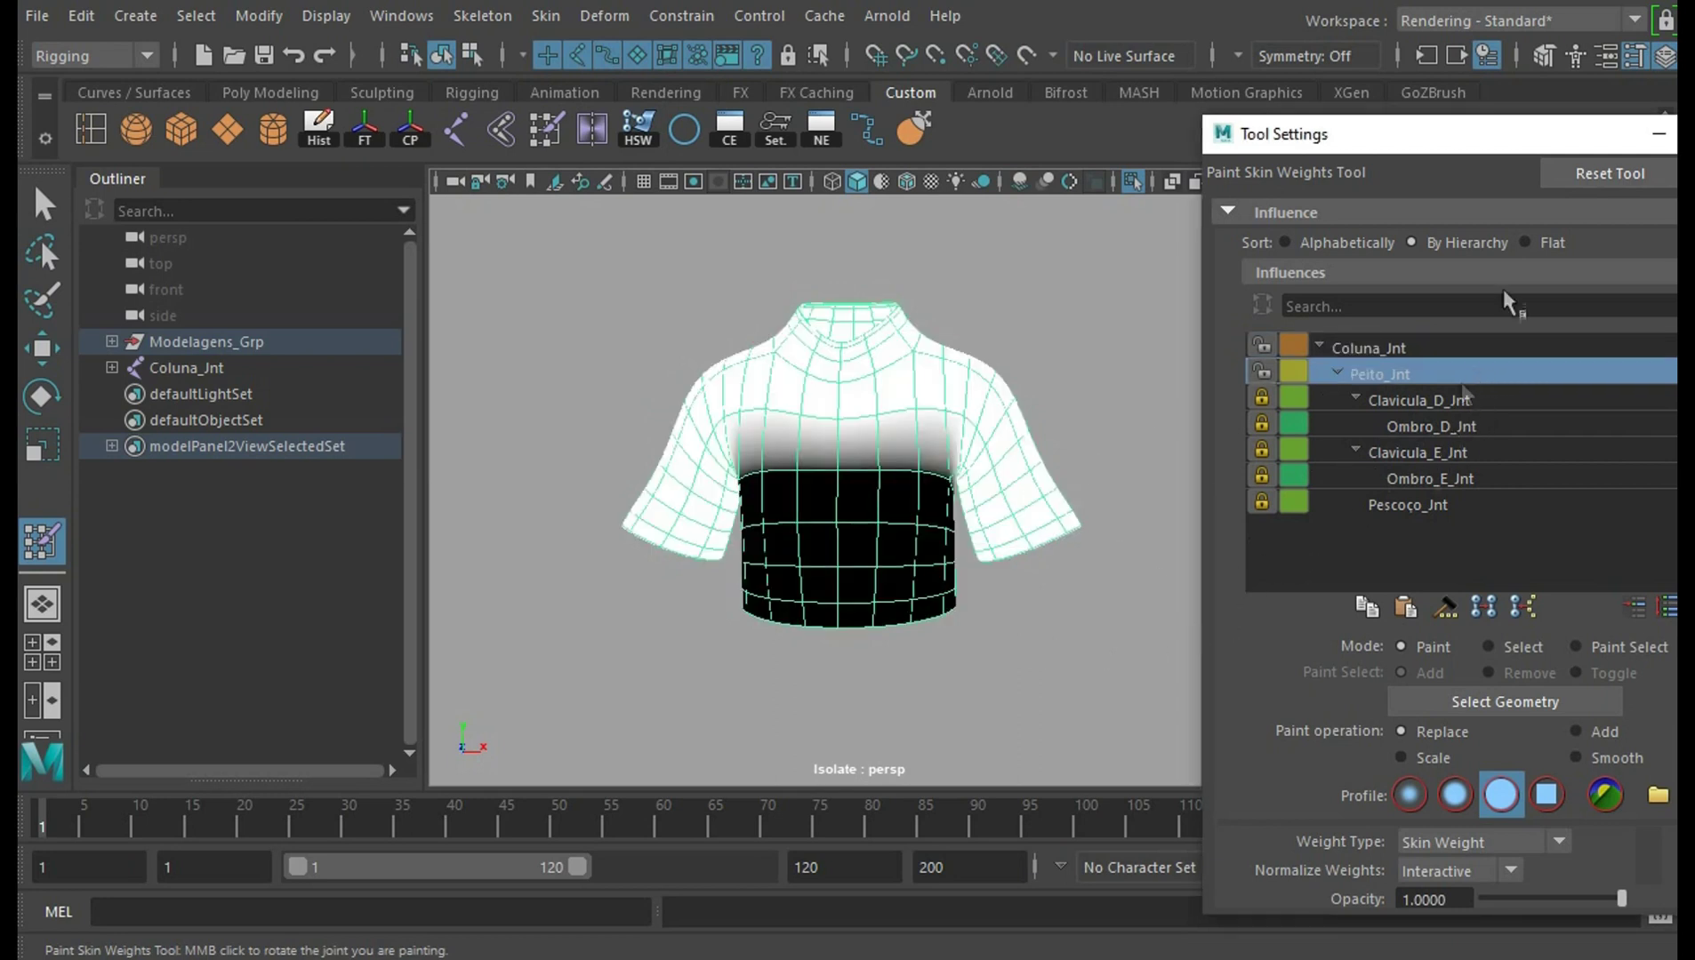
pyautogui.moveTo(1503, 133); pyautogui.dragTo(1447, 119)
pyautogui.keyDown('alt'); pyautogui.moveTo(1026, 472); pyautogui.dragTo(957, 567); pyautogui.keyUp('alt')
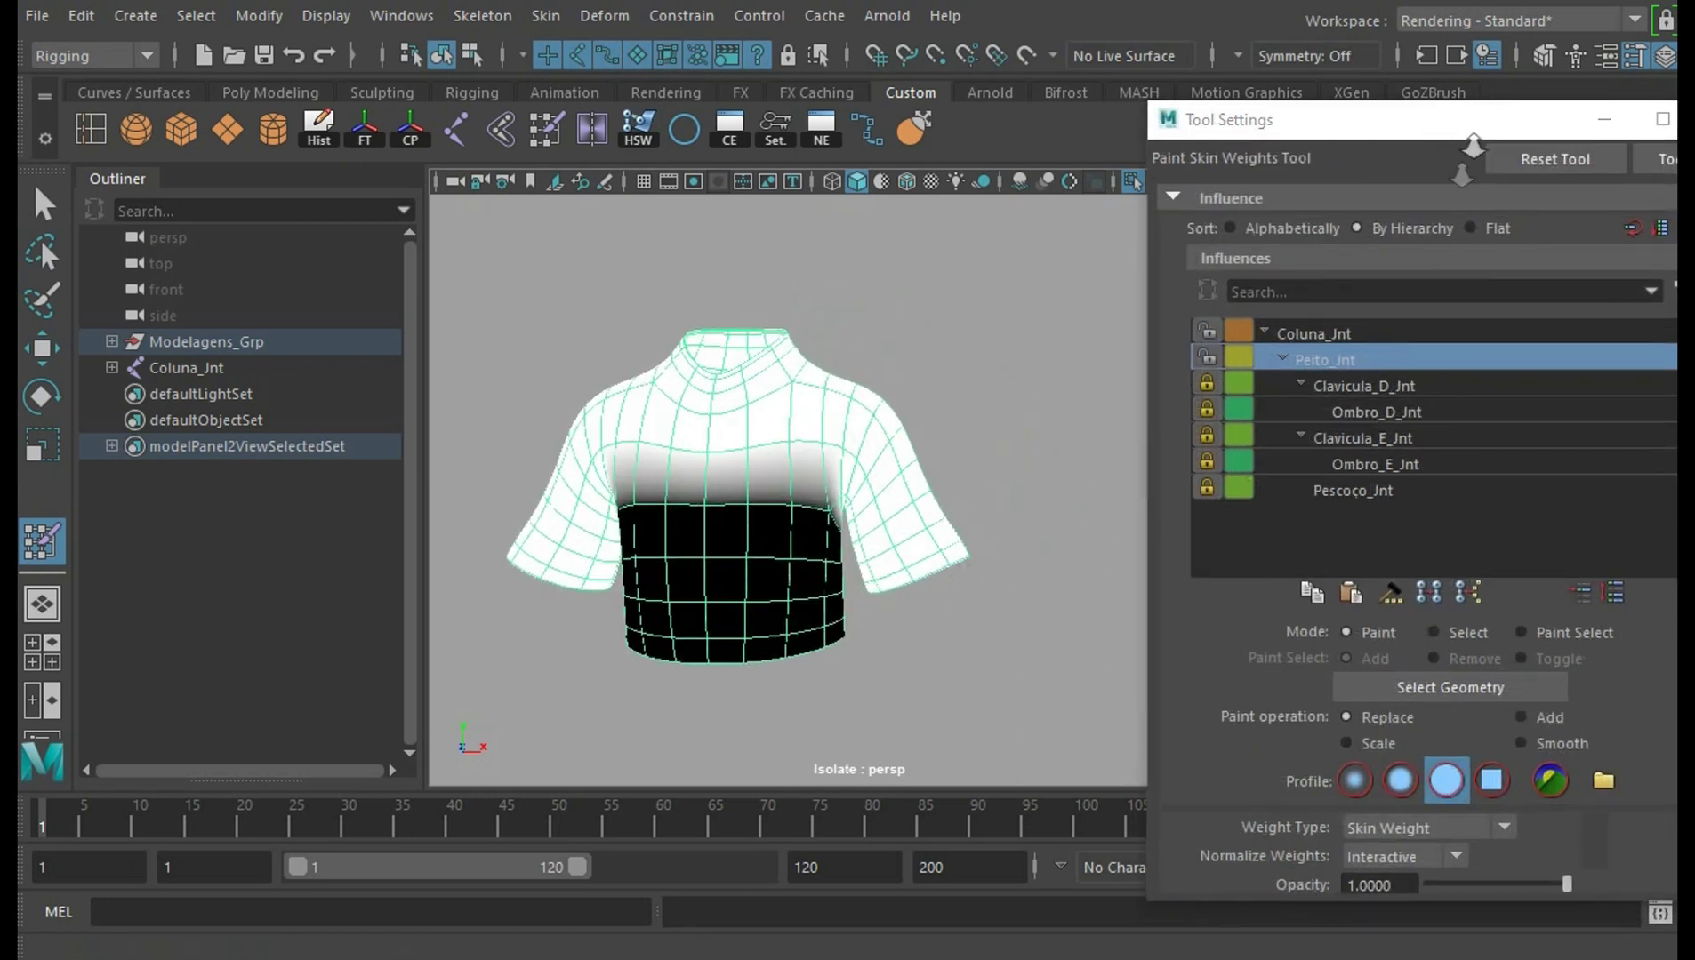
pyautogui.moveTo(1334, 119); pyautogui.dragTo(1231, 118)
pyautogui.scroll(-2, 1421, 688)
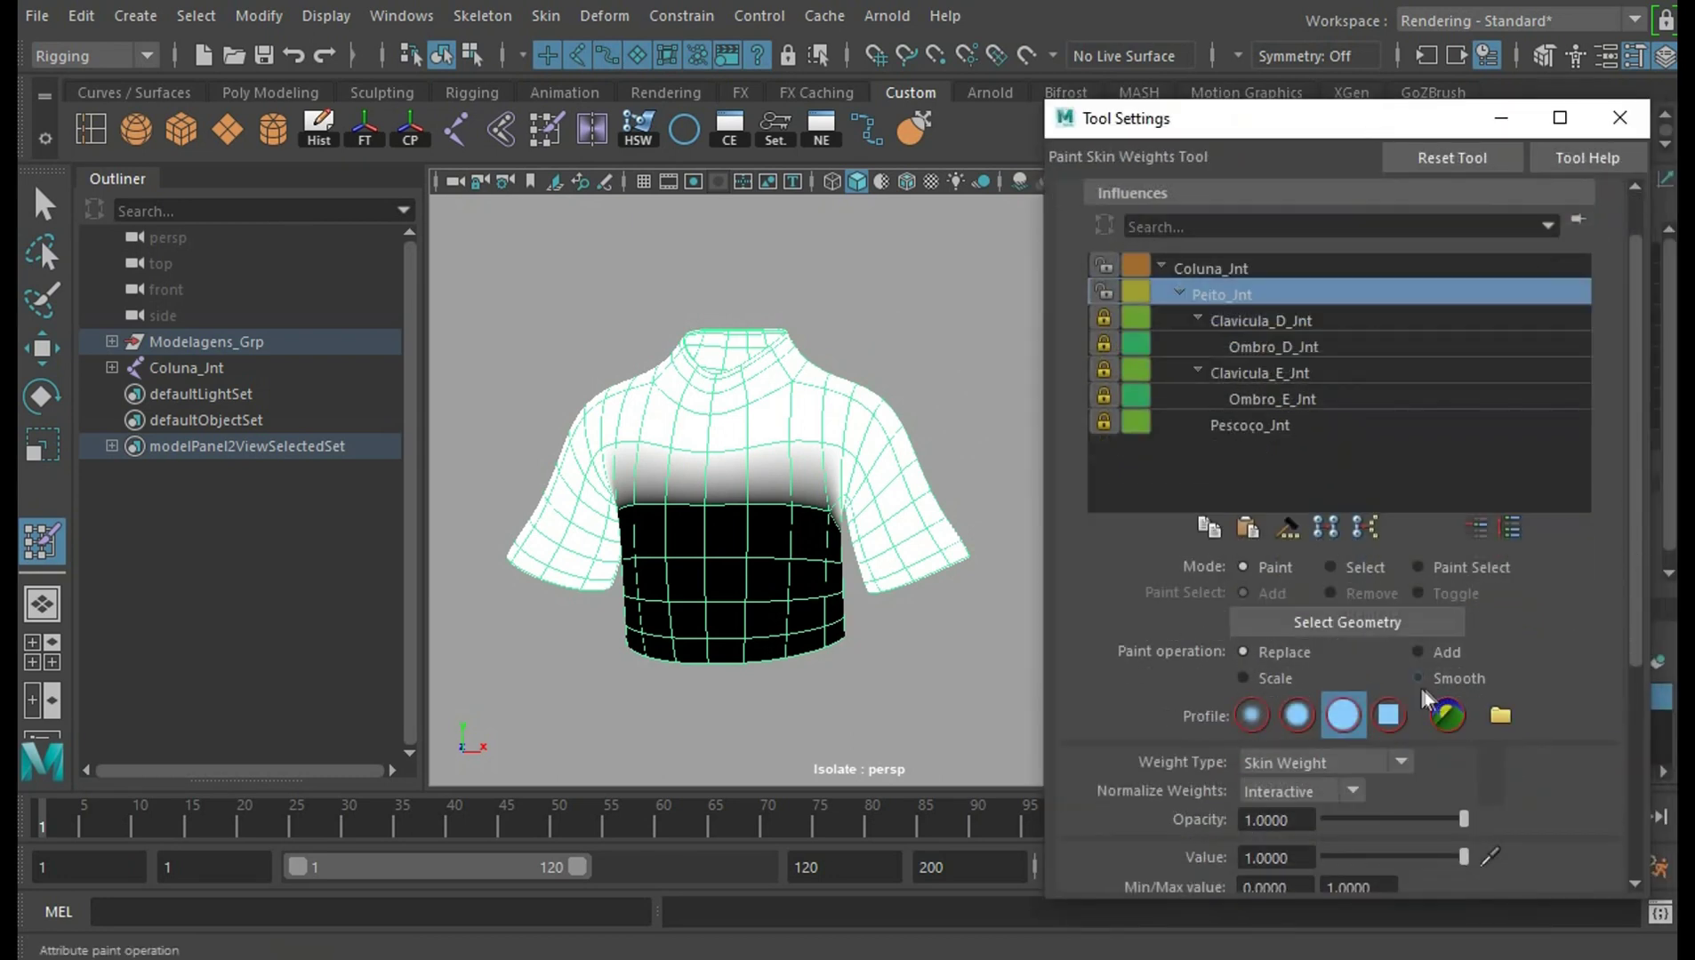
# Set the paint operation to Smooth and flood the shirt twice
pyautogui.click(1458, 678)
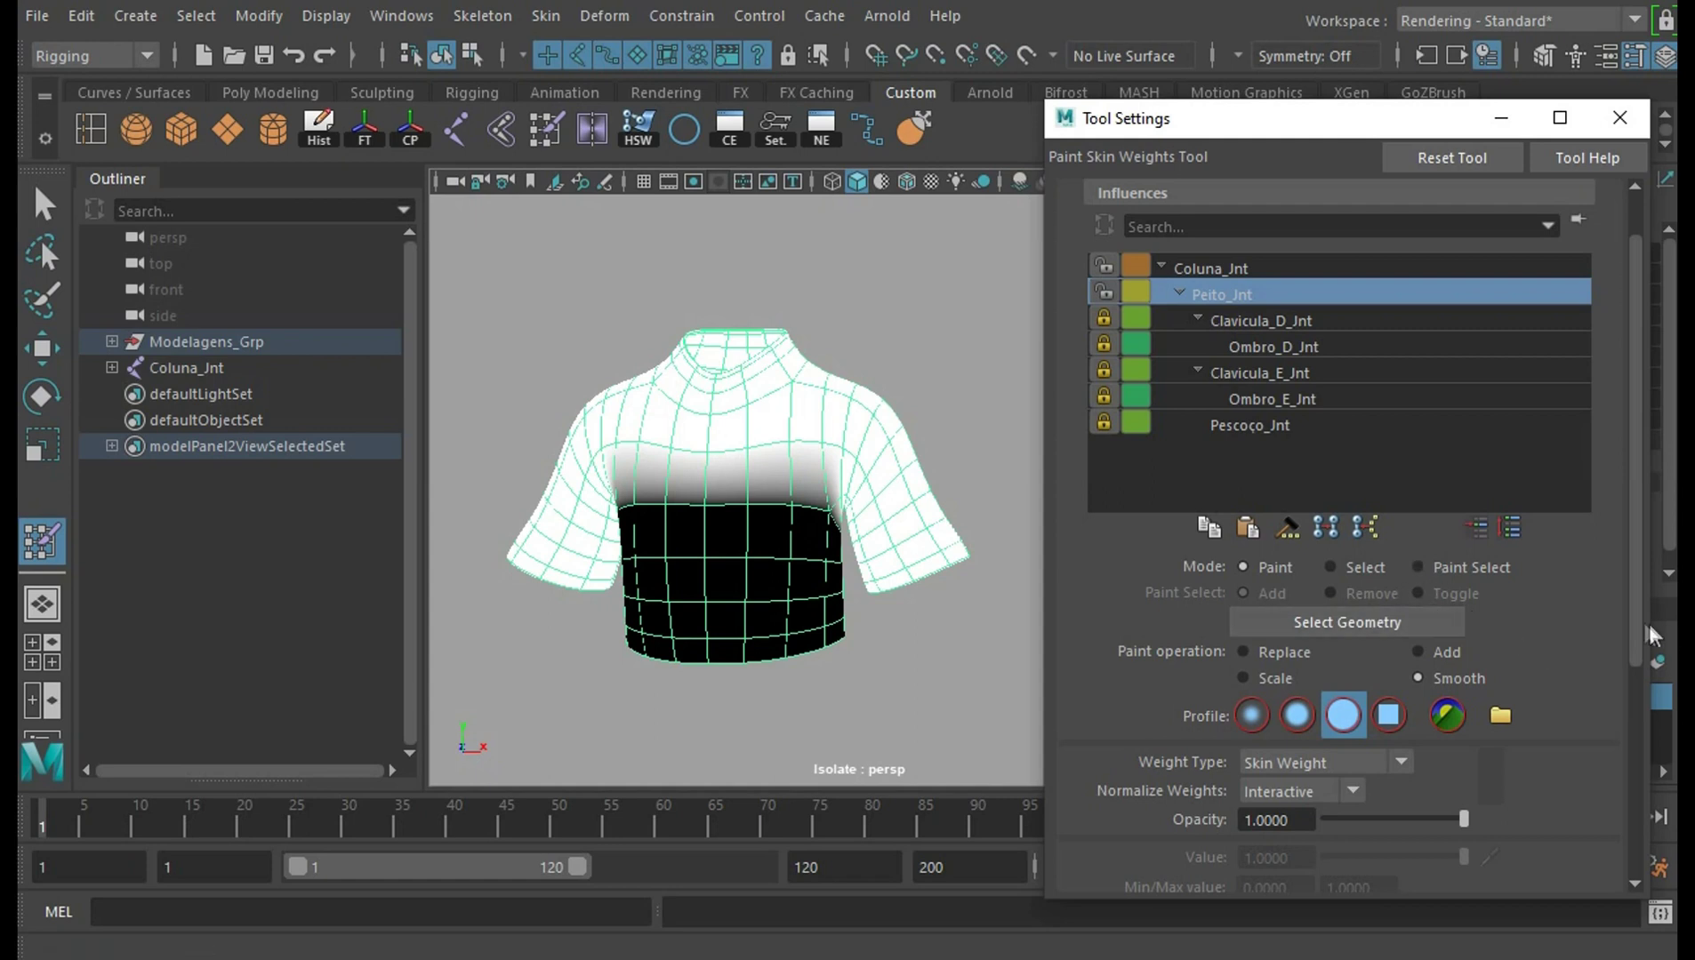
pyautogui.scroll(-2, 1644, 655)
pyautogui.click(1379, 851)
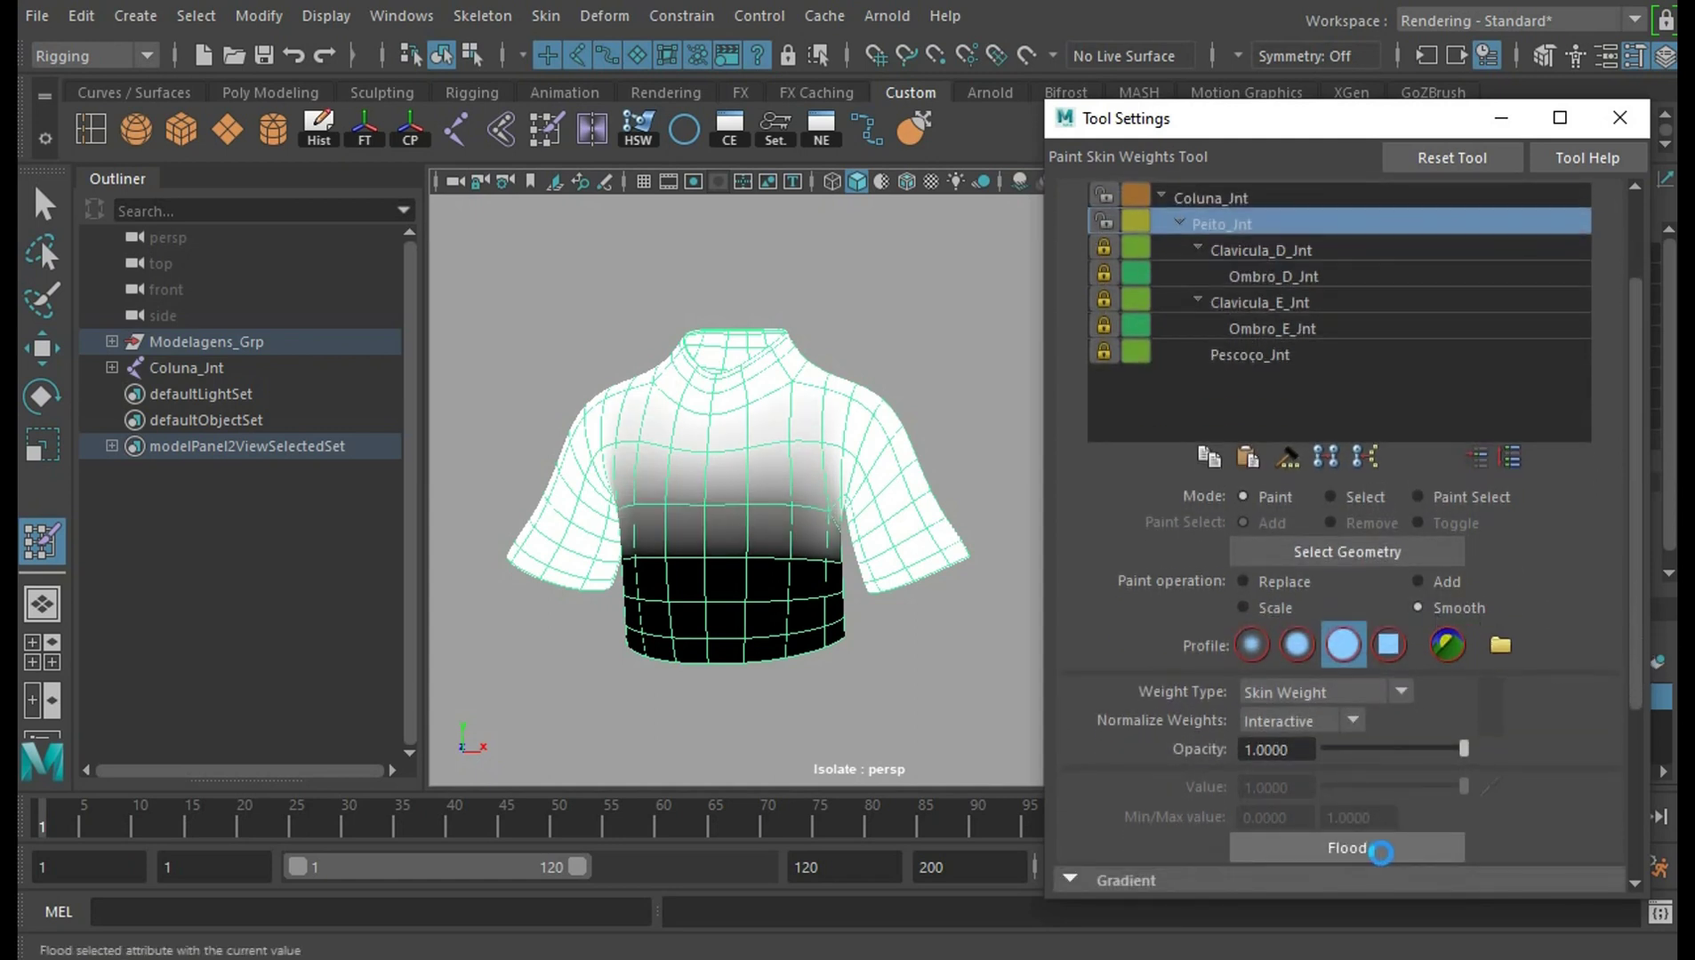
pyautogui.click(1389, 857)
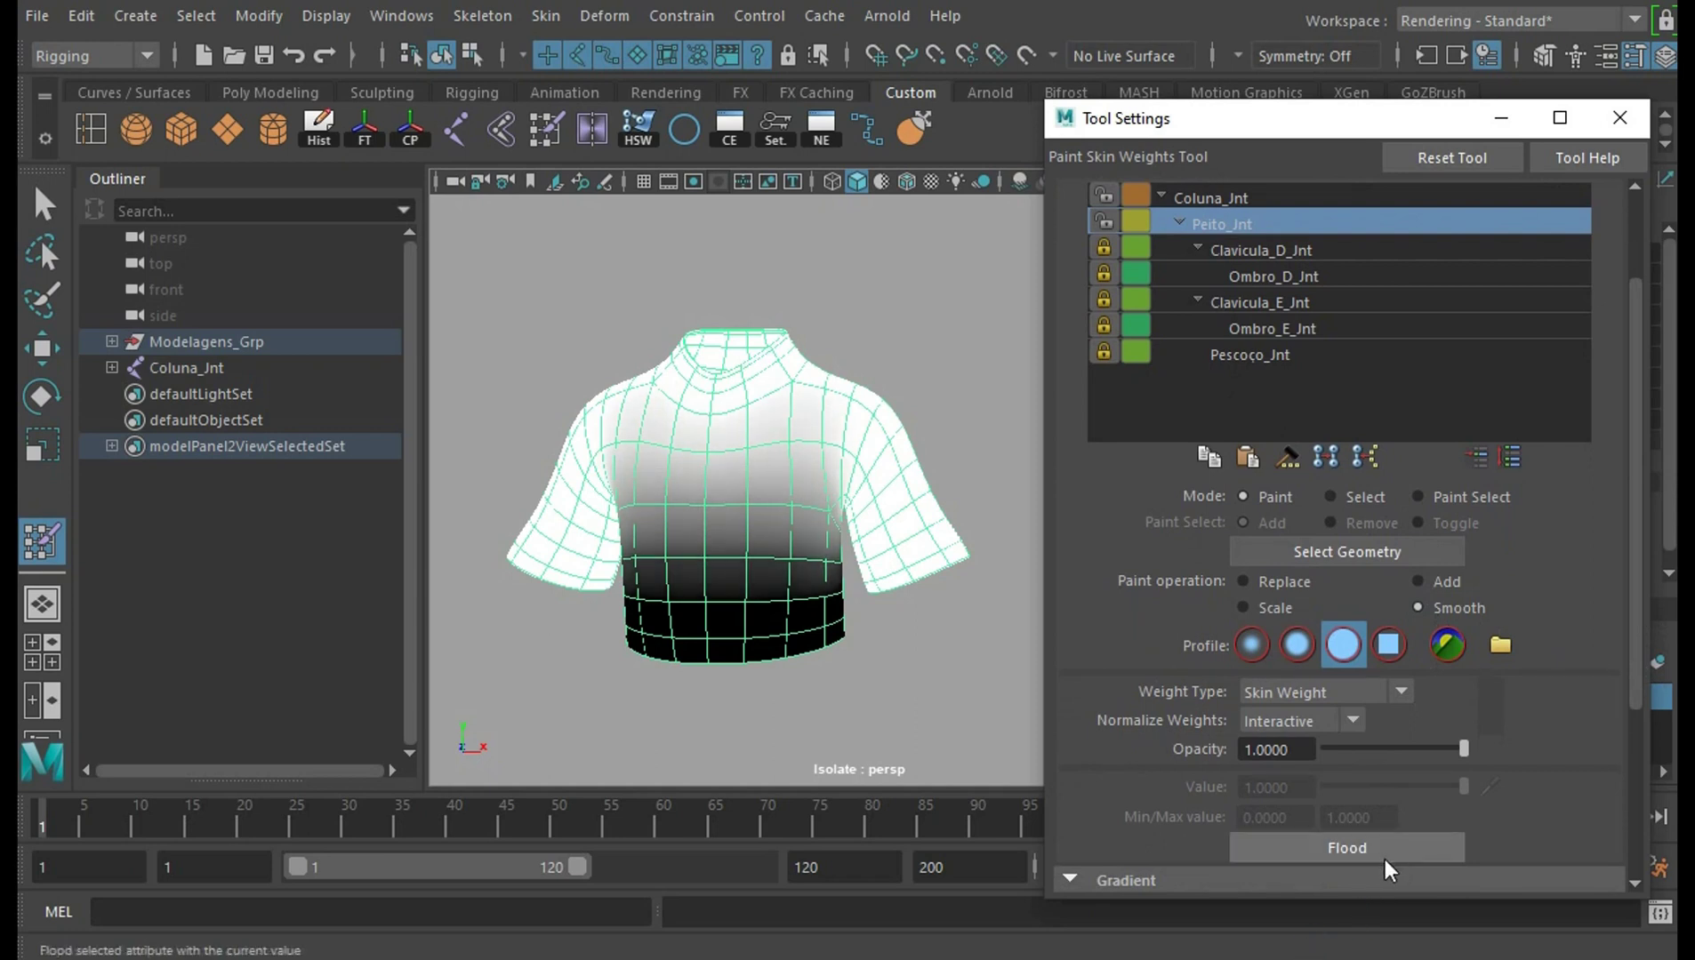
# Lock Coluna_Jnt's influence and reselect Peito_Jnt for painting
pyautogui.scroll(3, 1636, 429)
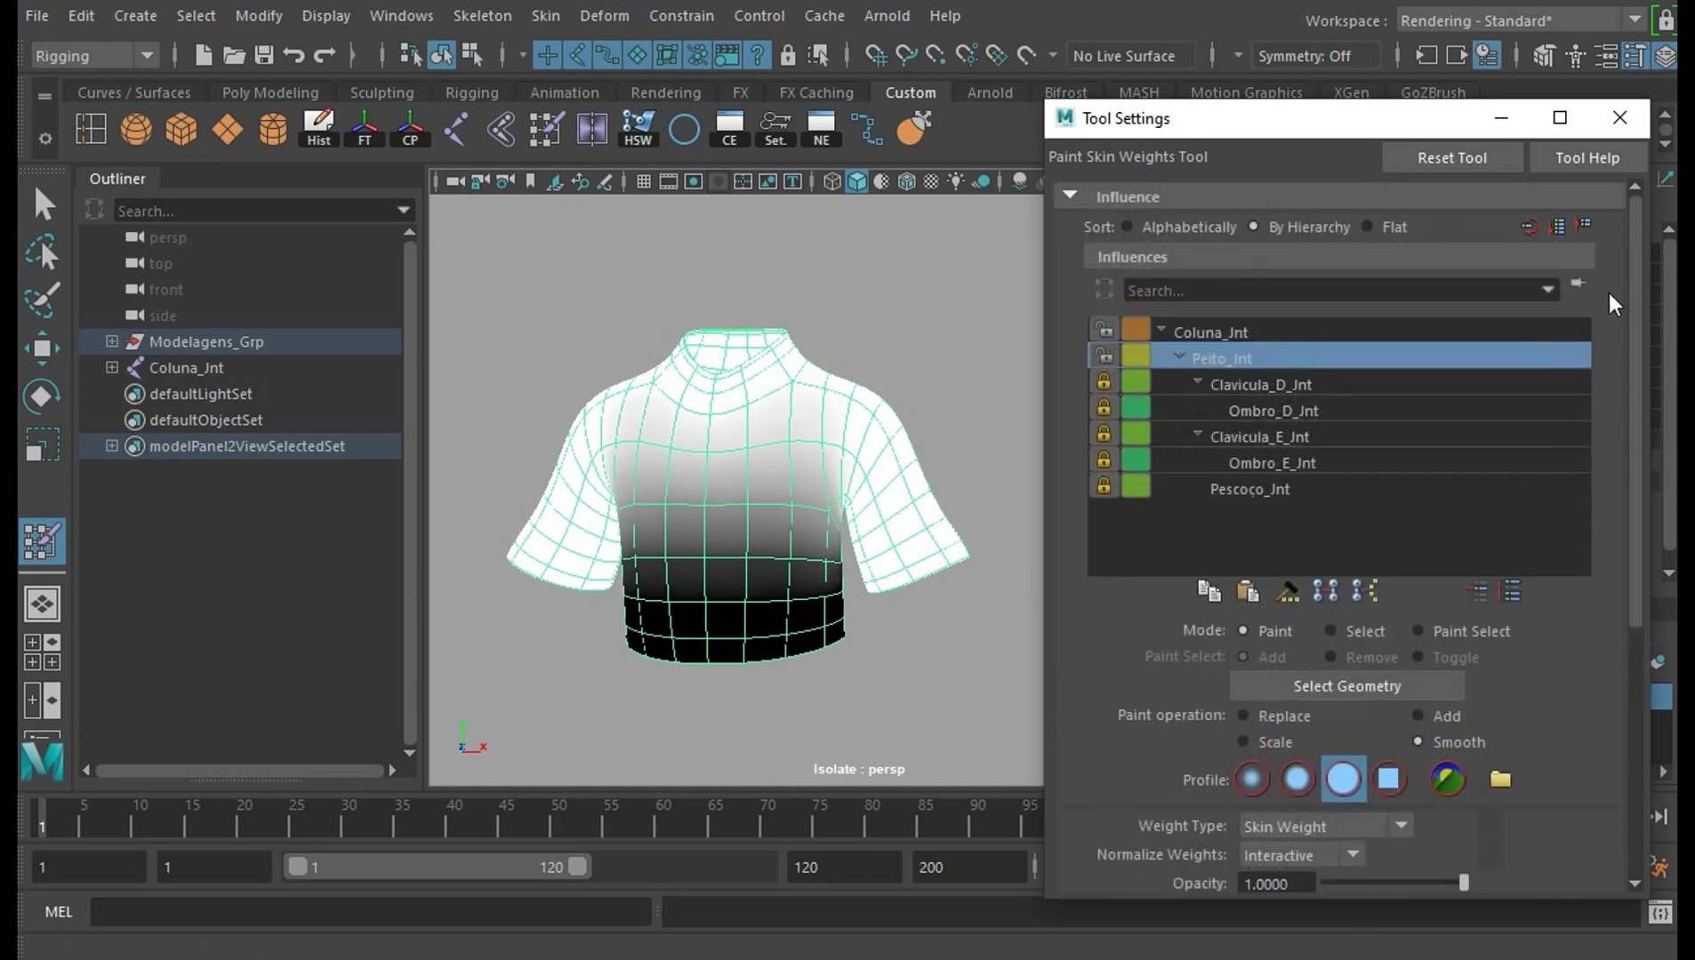
pyautogui.click(1304, 332)
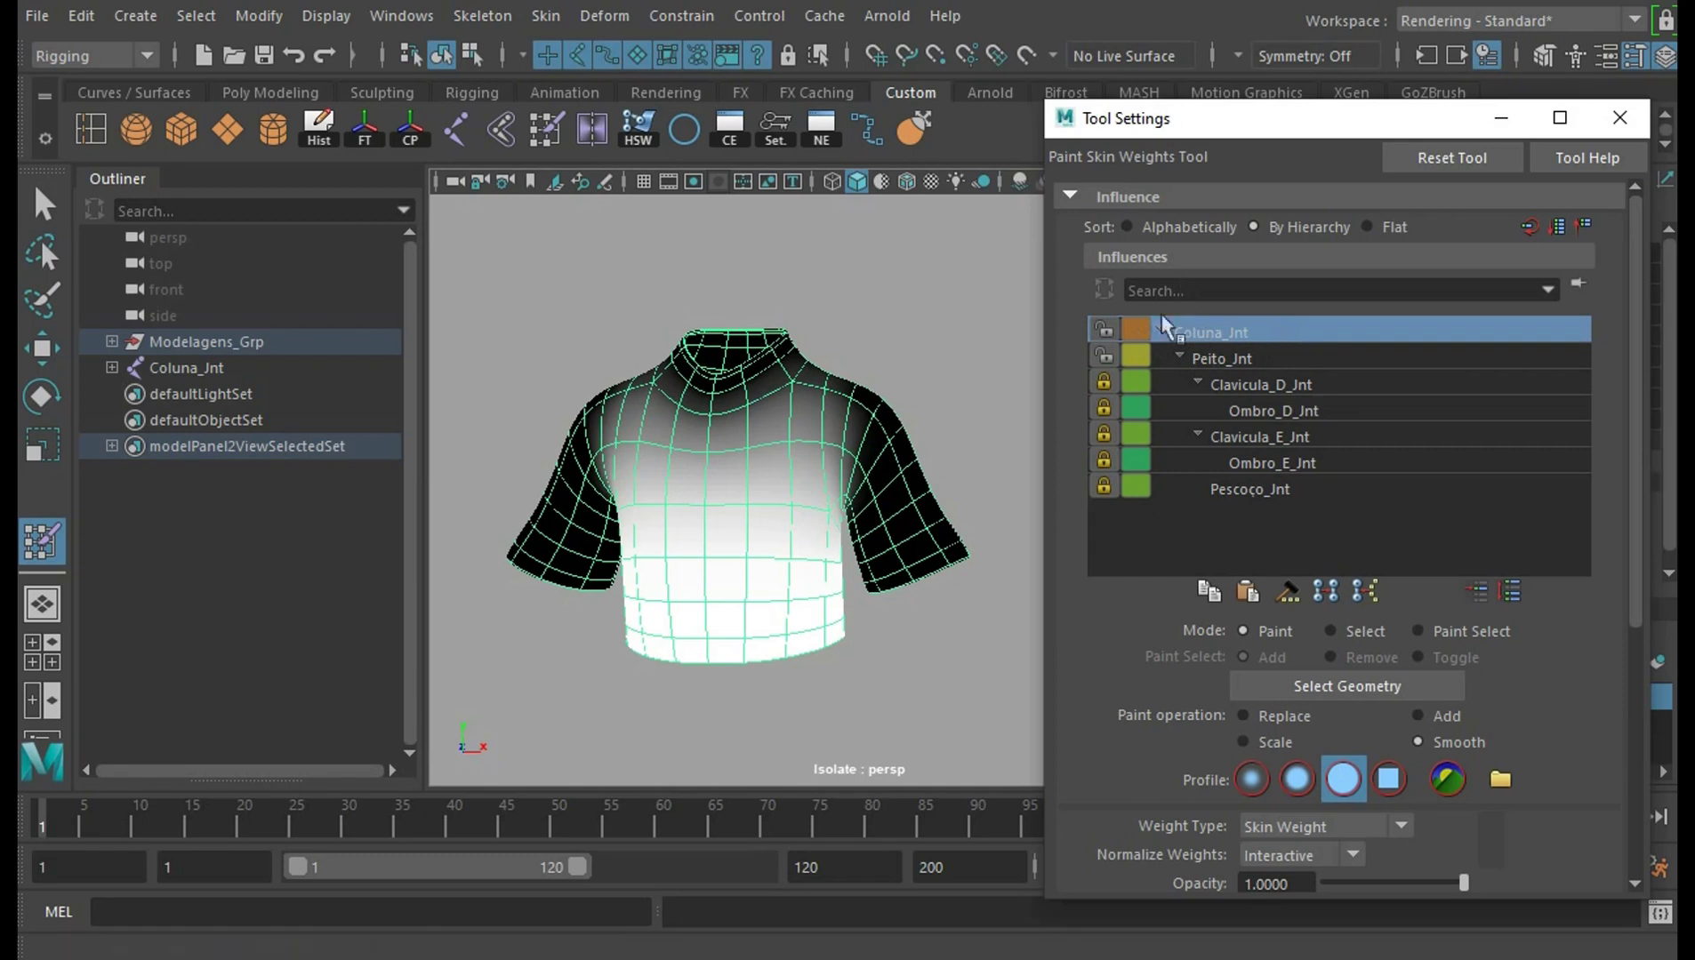
pyautogui.click(1105, 329)
pyautogui.click(1245, 358)
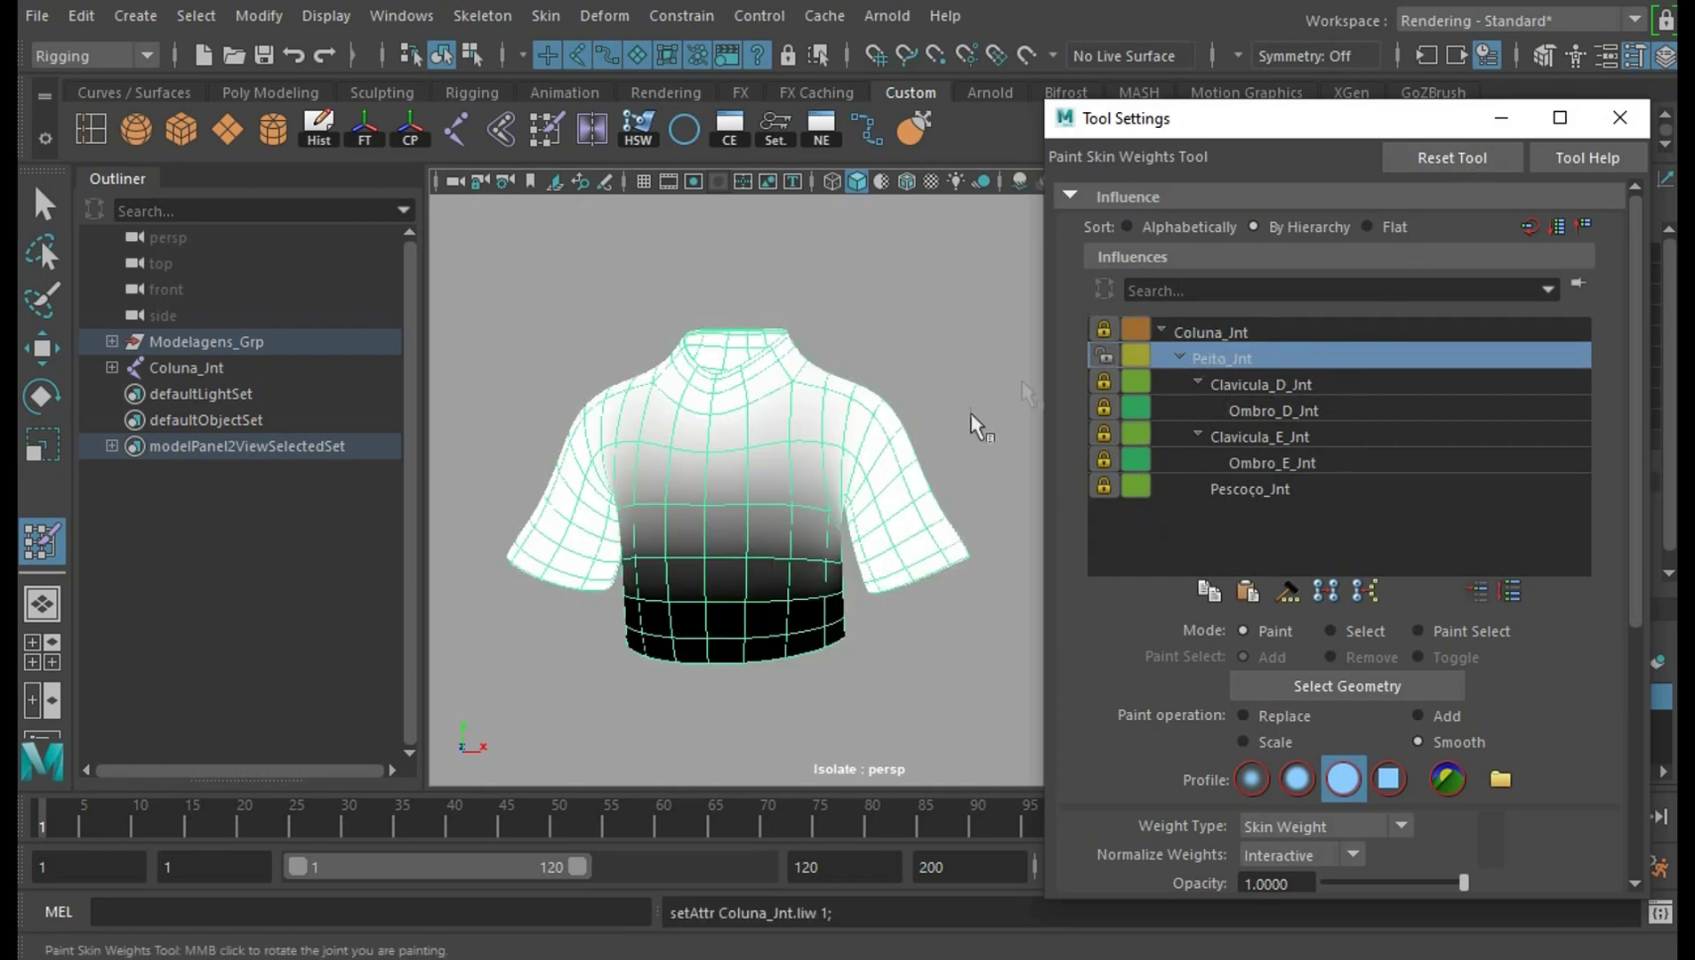
# Exit Isolate Select so the body and skeleton show again
pyautogui.keyDown('alt'); pyautogui.moveTo(921, 618); pyautogui.dragTo(981, 488); pyautogui.keyUp('alt')
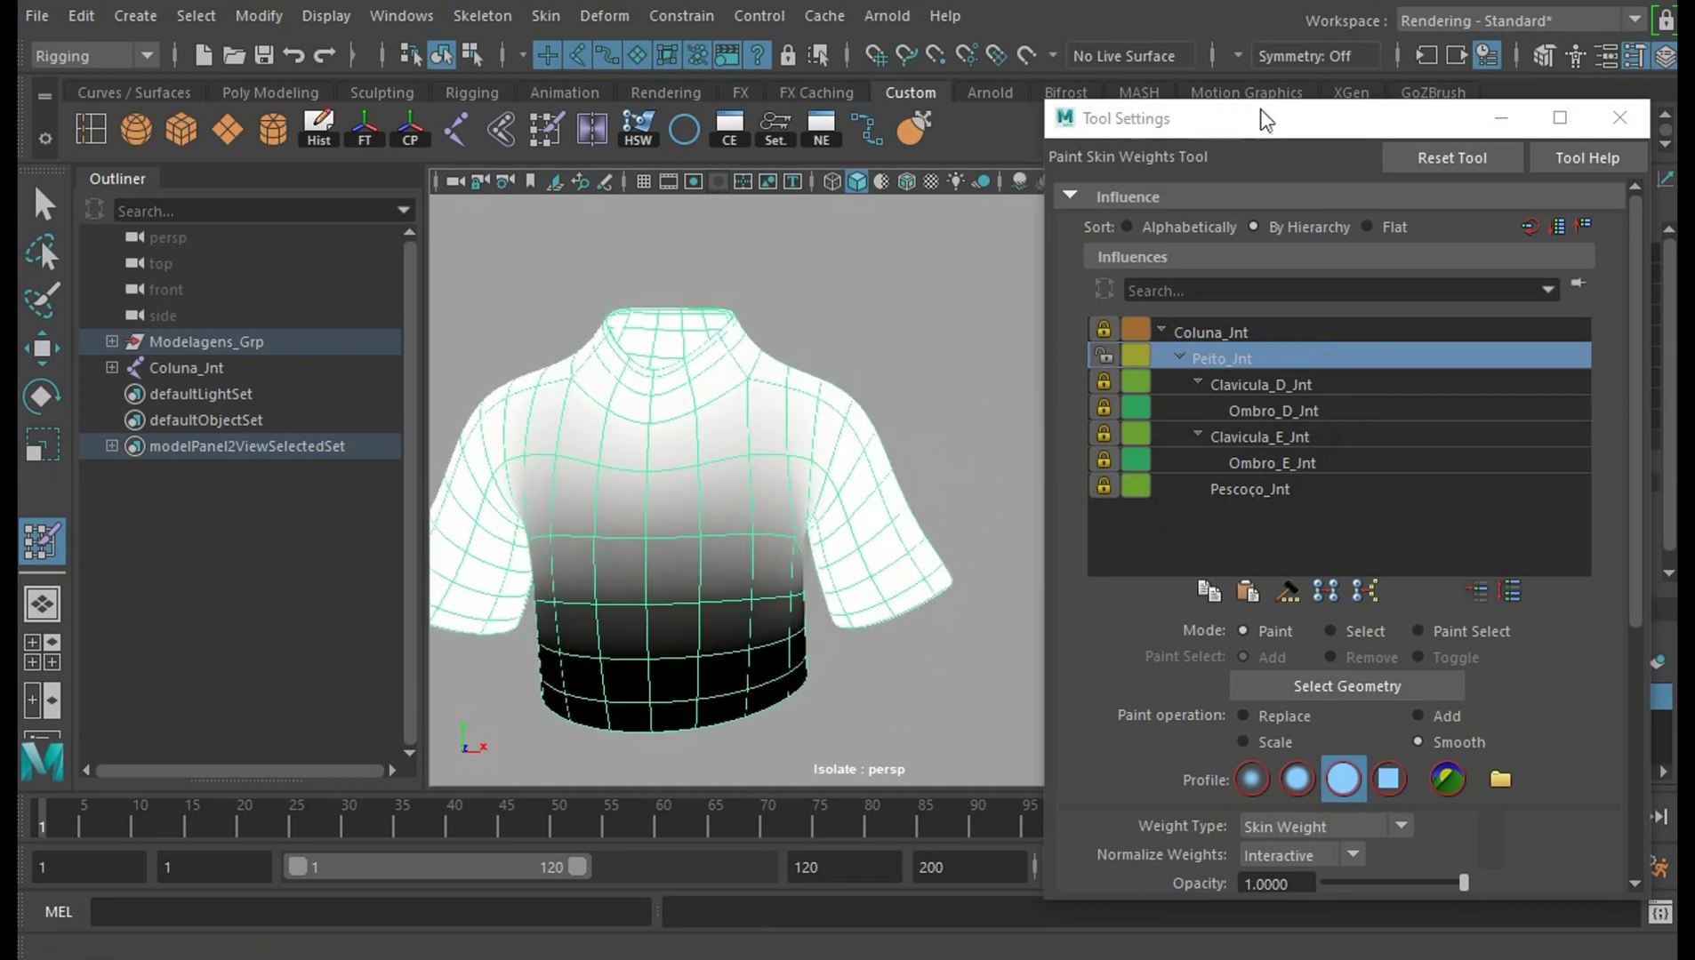
pyautogui.moveTo(1264, 114)
pyautogui.mouseDown()
pyautogui.moveTo(1257, 257)
pyautogui.moveTo(1336, 151)
pyautogui.mouseUp()
pyautogui.click(1132, 181)
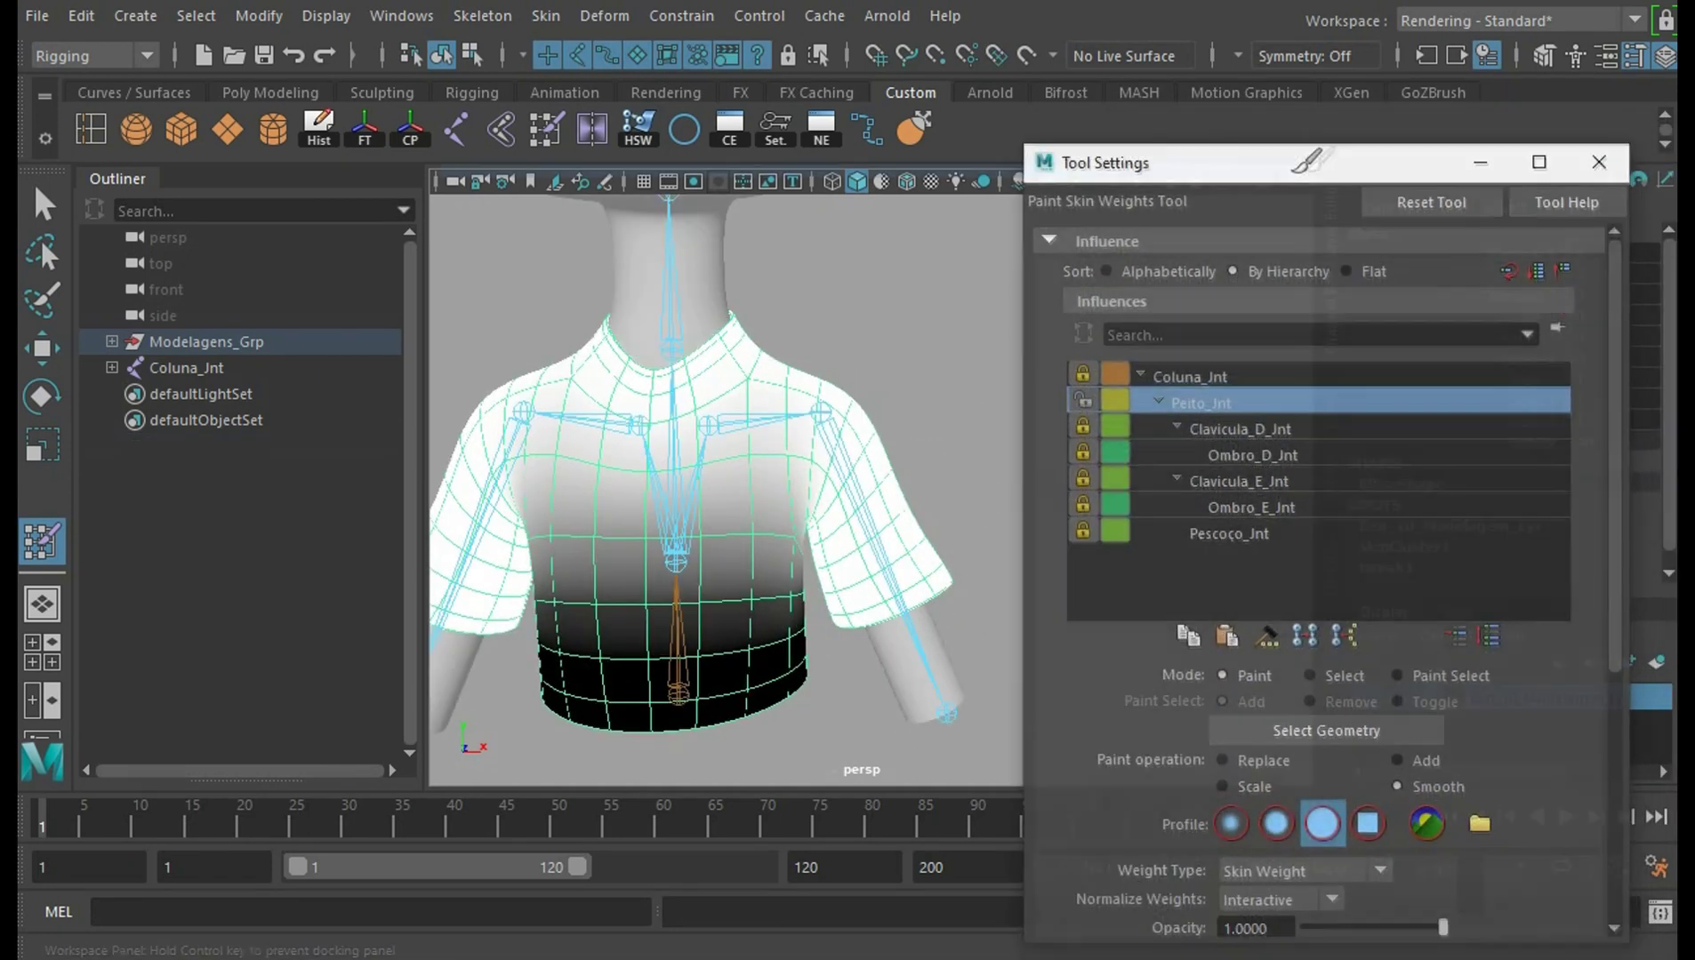
pyautogui.keyDown('alt'); pyautogui.moveTo(797, 386); pyautogui.dragTo(978, 471); pyautogui.keyUp('alt')
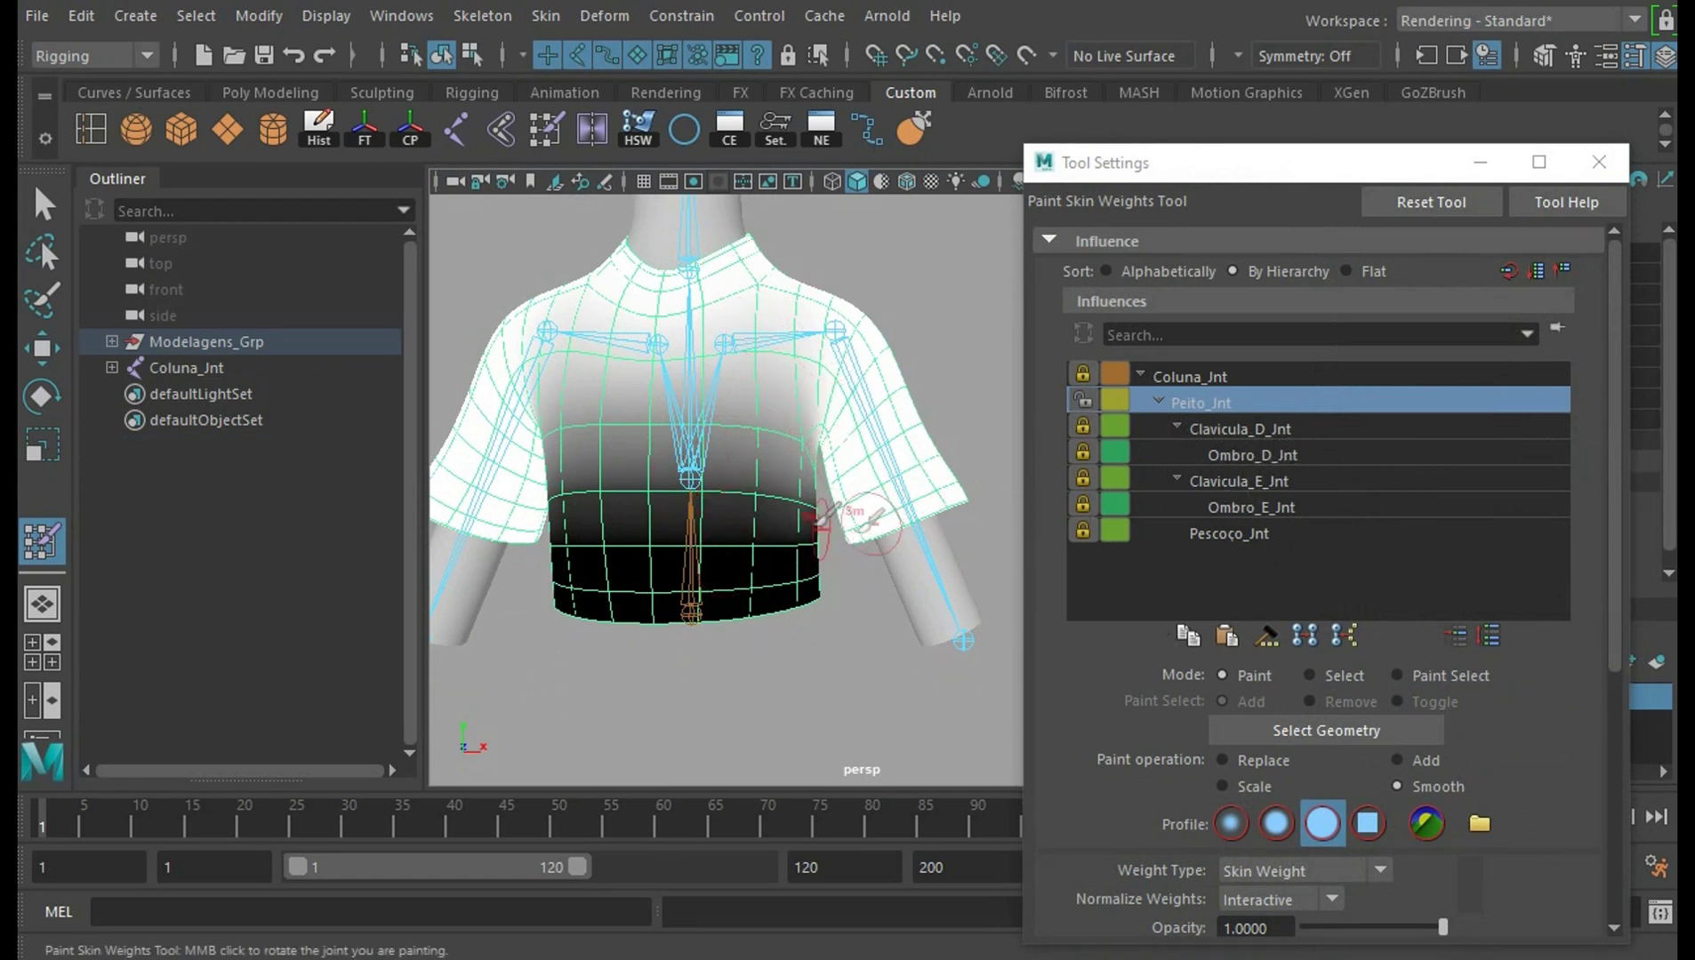
# Unlock Clavicula_E_Jnt's influence and select it for painting
pyautogui.click(1324, 485)
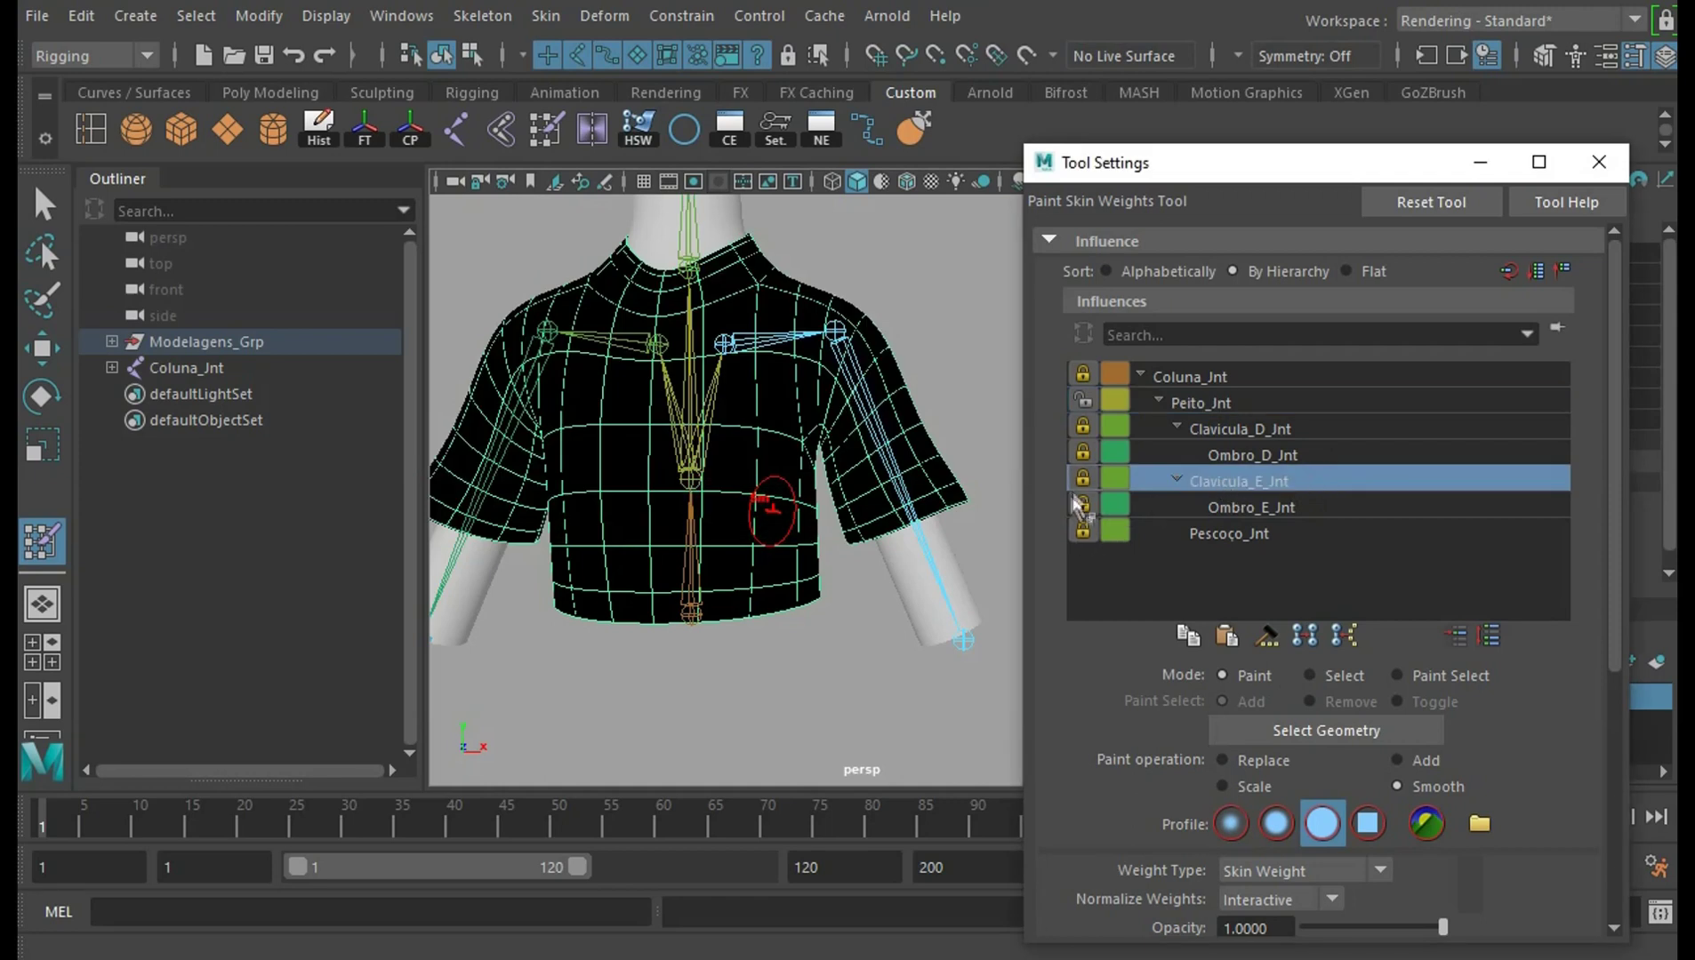
pyautogui.click(1288, 403)
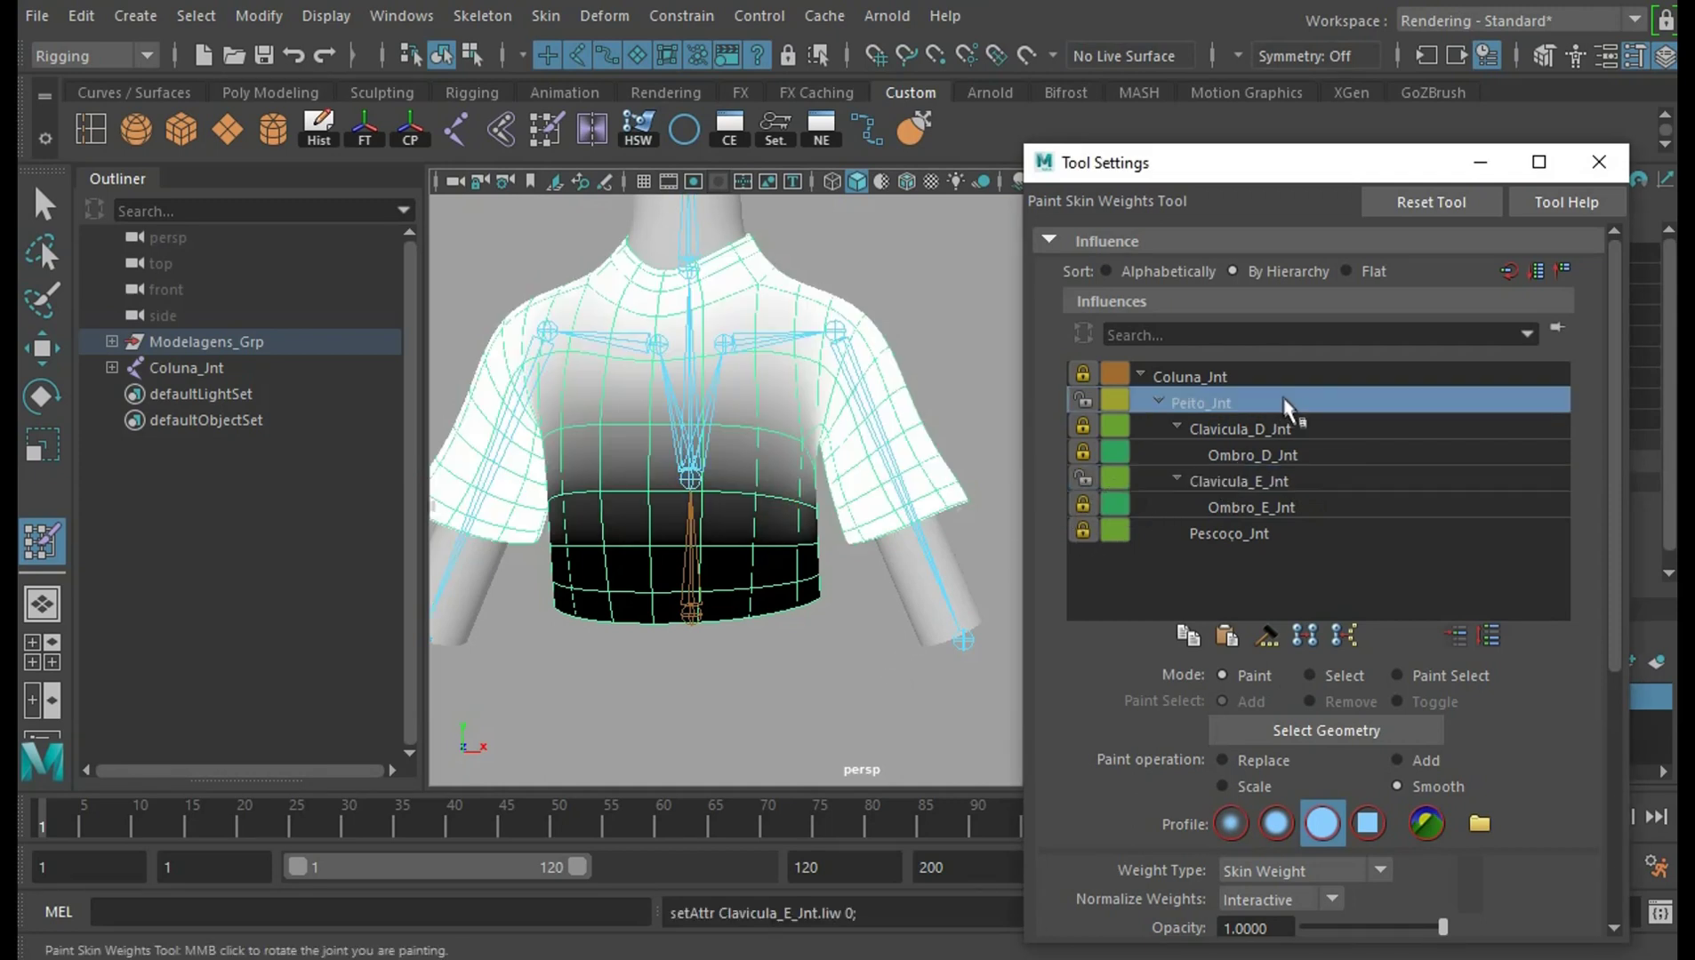
pyautogui.click(1330, 481)
pyautogui.moveTo(982, 649)
pyautogui.keyDown('alt'); pyautogui.mouseDown()
pyautogui.moveTo(987, 711)
pyautogui.moveTo(965, 498)
pyautogui.mouseUp(); pyautogui.keyUp('alt')
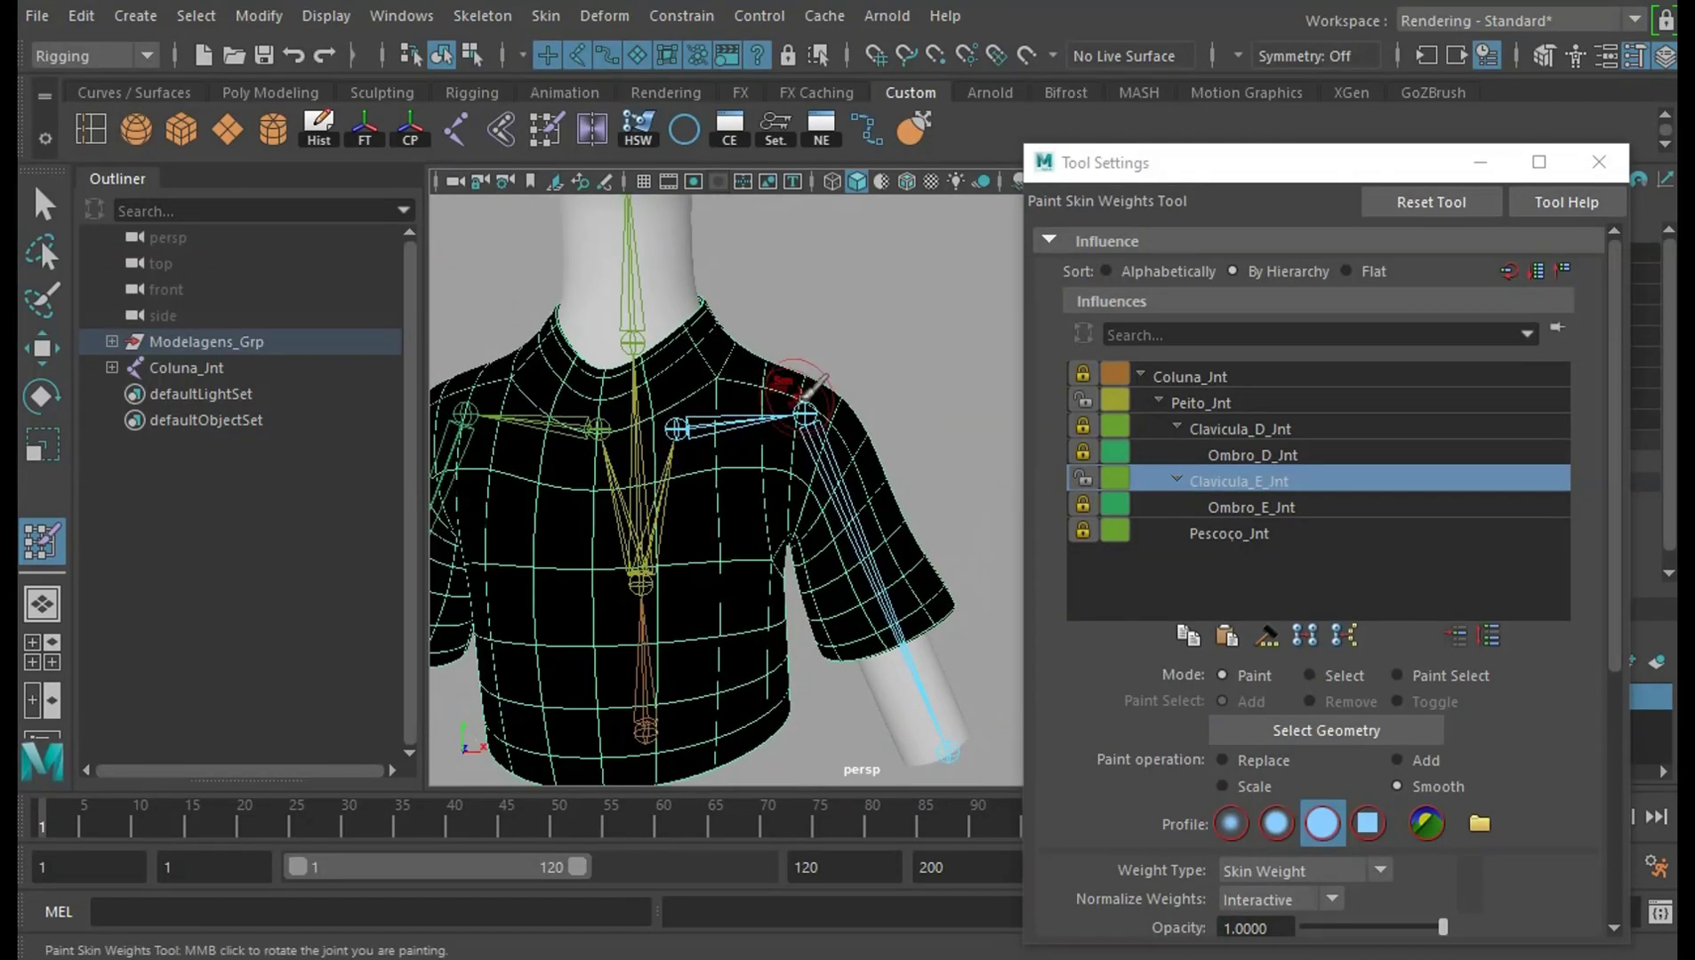
pyautogui.moveTo(1423, 165)
pyautogui.mouseDown()
pyautogui.moveTo(1388, 128)
pyautogui.moveTo(1445, 171)
pyautogui.mouseUp()
# With Replace mode, paint full weight over the left shoulder and down the sleeve
pyautogui.click(1188, 724)
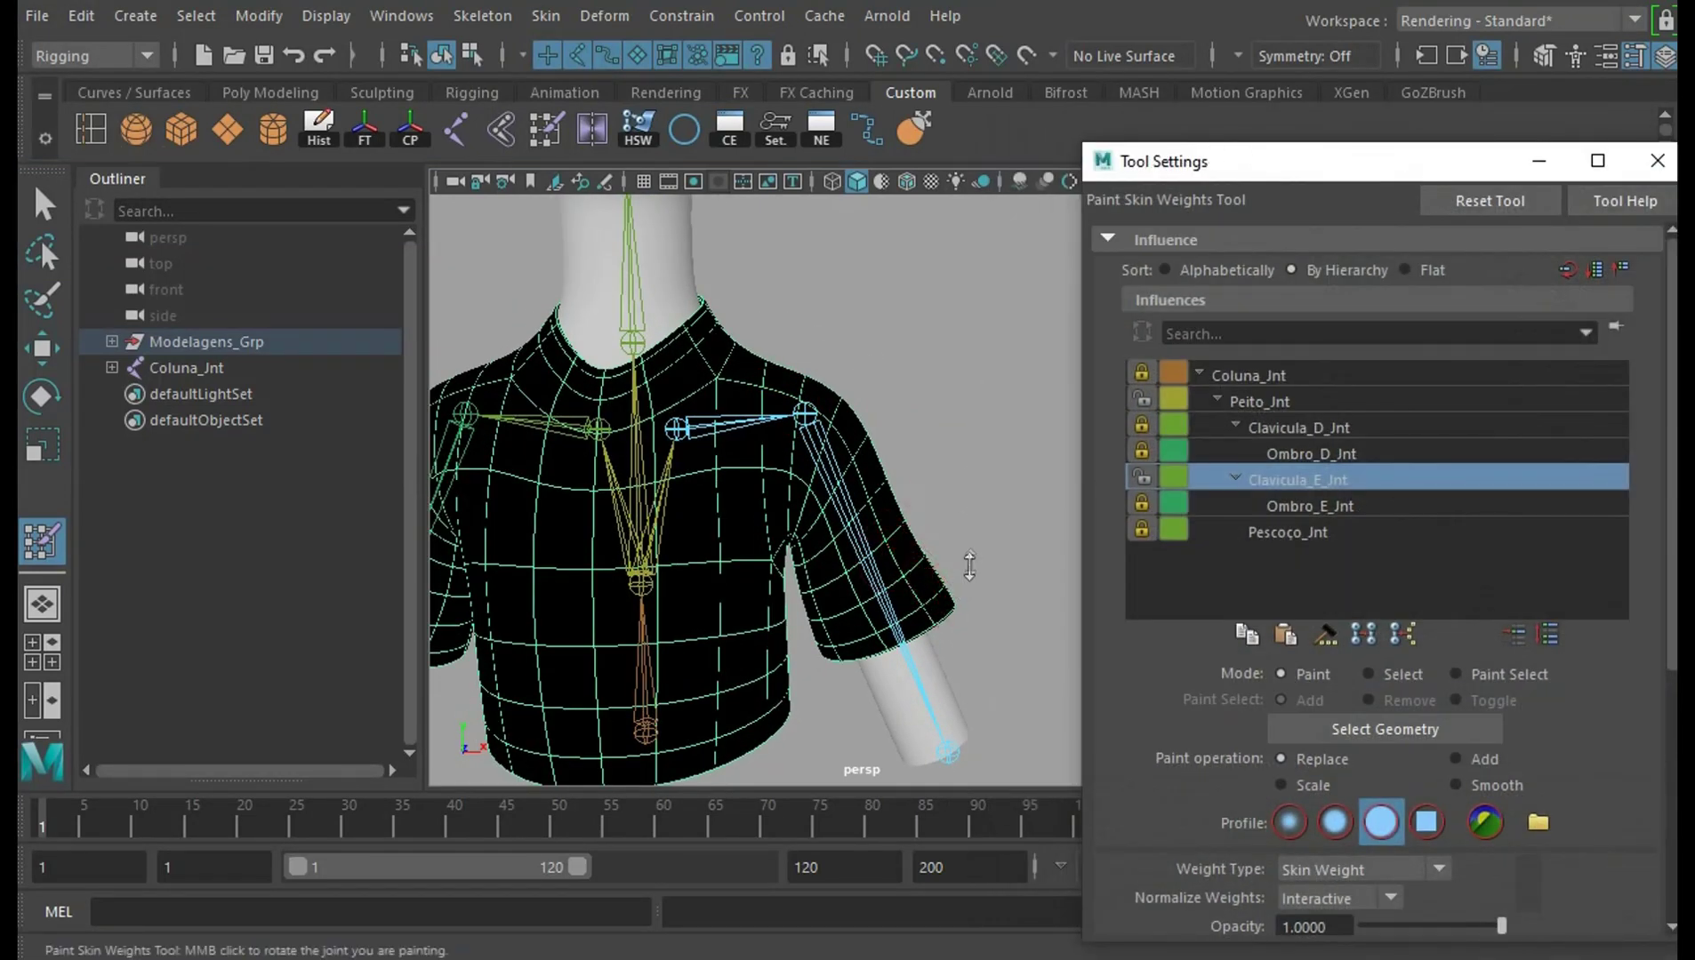
pyautogui.keyDown('alt'); pyautogui.moveTo(969, 567); pyautogui.dragTo(1002, 503); pyautogui.keyUp('alt')
pyautogui.moveTo(800, 409)
pyautogui.mouseDown()
pyautogui.moveTo(824, 378)
pyautogui.moveTo(711, 408)
pyautogui.mouseUp()
pyautogui.moveTo(827, 388)
pyautogui.mouseDown()
pyautogui.moveTo(853, 462)
pyautogui.moveTo(834, 484)
pyautogui.moveTo(895, 536)
pyautogui.moveTo(944, 547)
pyautogui.mouseUp()
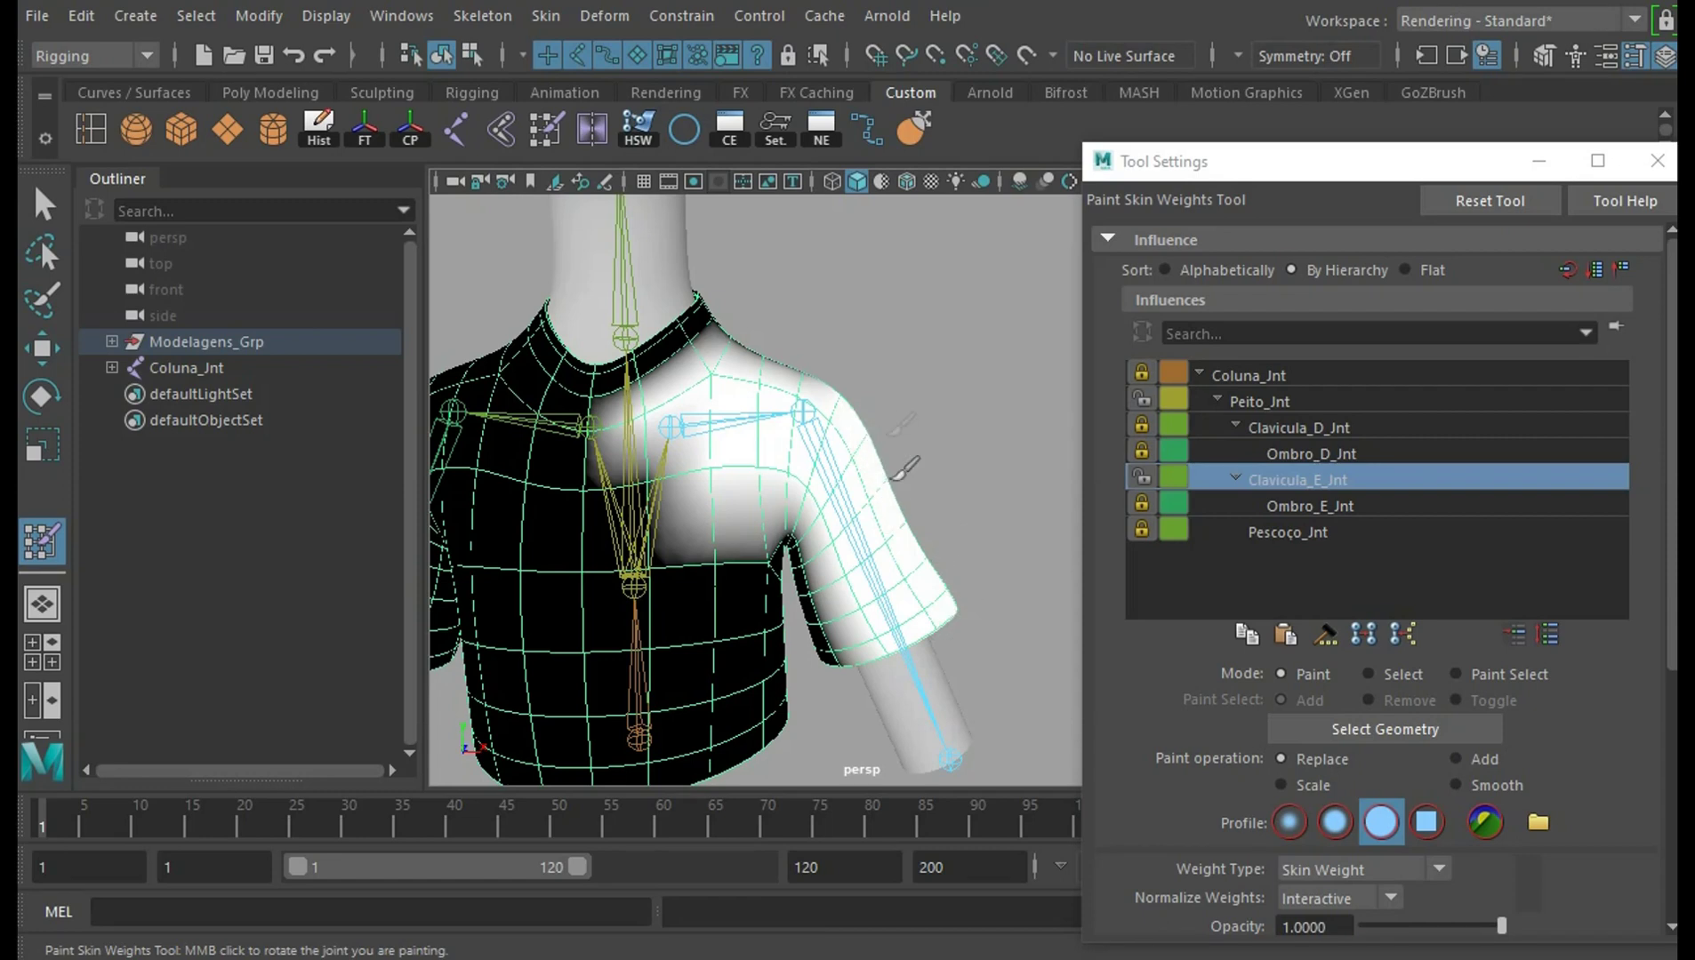
# Re-isolate the shirt and close in on the left shoulder and sleeve
pyautogui.scroll(3, 978, 458)
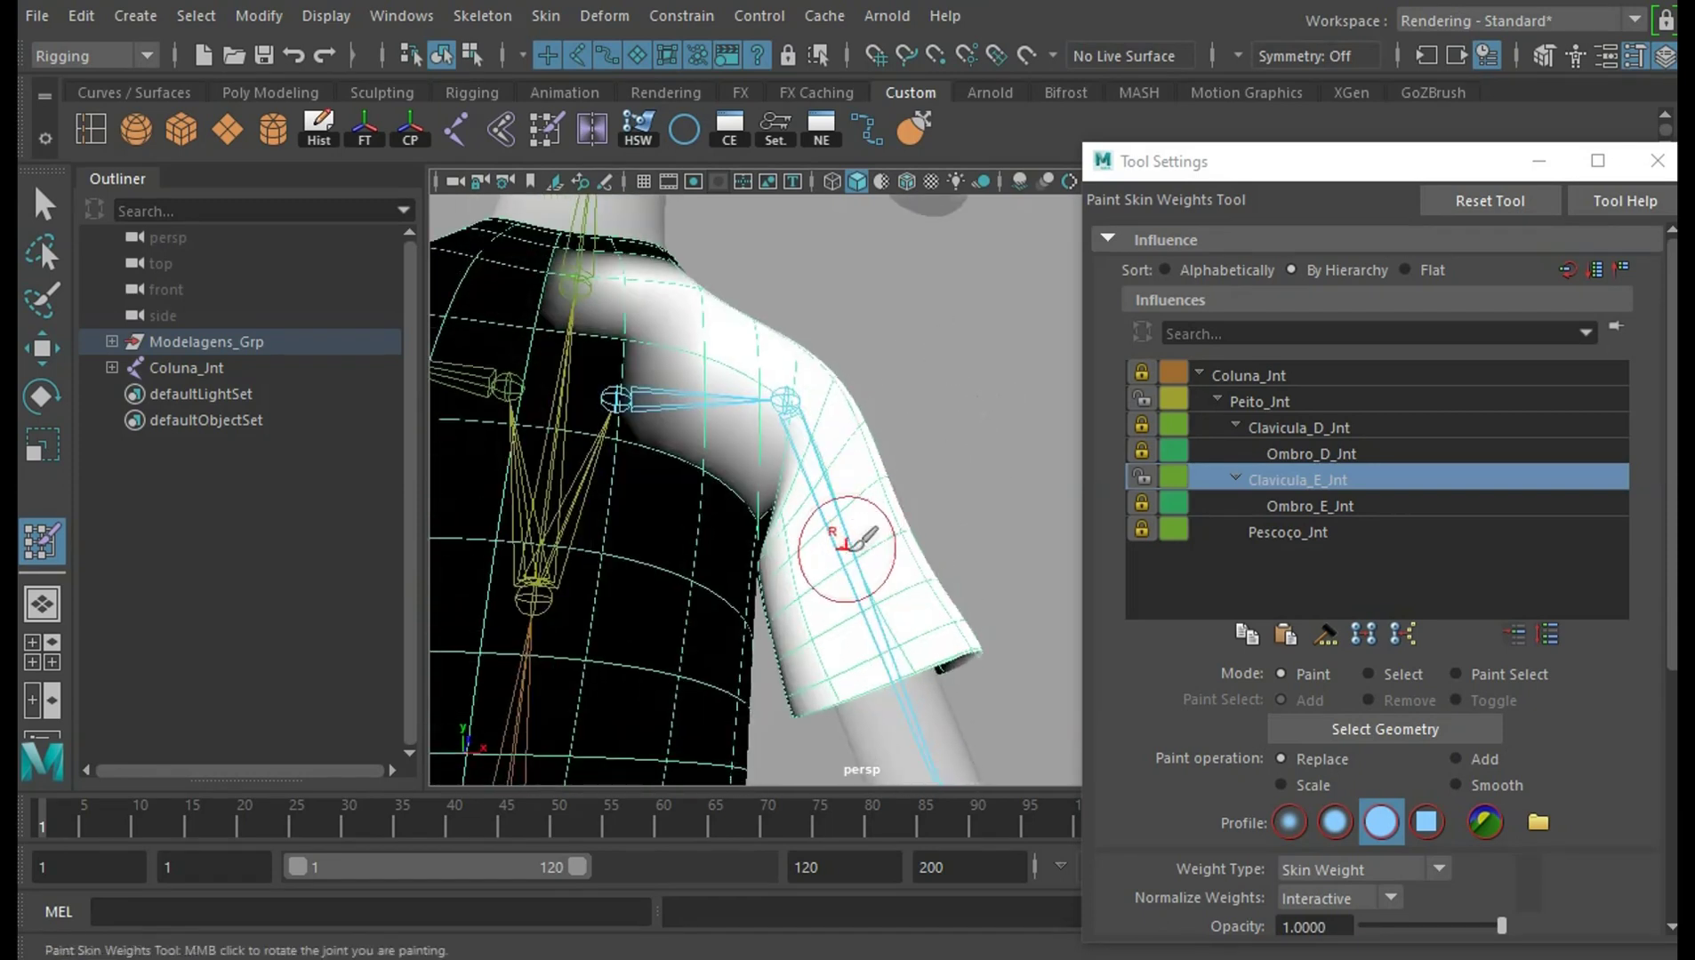
pyautogui.keyDown('alt'); pyautogui.moveTo(944, 627); pyautogui.dragTo(907, 525, button='middle'); pyautogui.keyUp('alt')
pyautogui.moveTo(1226, 174)
pyautogui.mouseDown()
pyautogui.moveTo(1315, 247)
pyautogui.moveTo(1278, 271)
pyautogui.mouseUp()
pyautogui.click(1132, 181)
pyautogui.moveTo(1014, 460)
pyautogui.keyDown('alt'); pyautogui.mouseDown()
pyautogui.moveTo(956, 366)
pyautogui.moveTo(602, 506)
pyautogui.mouseUp(); pyautogui.keyUp('alt')
pyautogui.moveTo(602, 507)
pyautogui.keyDown('alt'); pyautogui.mouseDown(button='right')
pyautogui.moveTo(967, 329)
pyautogui.moveTo(790, 483)
pyautogui.mouseUp(button='right'); pyautogui.keyUp('alt')
# Paint white Clavicula_E_Jnt weight around the left sleeve cuff and sleeve
pyautogui.moveTo(791, 484)
pyautogui.keyDown('alt'); pyautogui.mouseDown()
pyautogui.moveTo(1040, 401)
pyautogui.moveTo(983, 511)
pyautogui.moveTo(1002, 378)
pyautogui.mouseUp(); pyautogui.keyUp('alt')
pyautogui.keyDown('alt'); pyautogui.moveTo(1002, 378); pyautogui.dragTo(908, 454, button='right'); pyautogui.keyUp('alt')
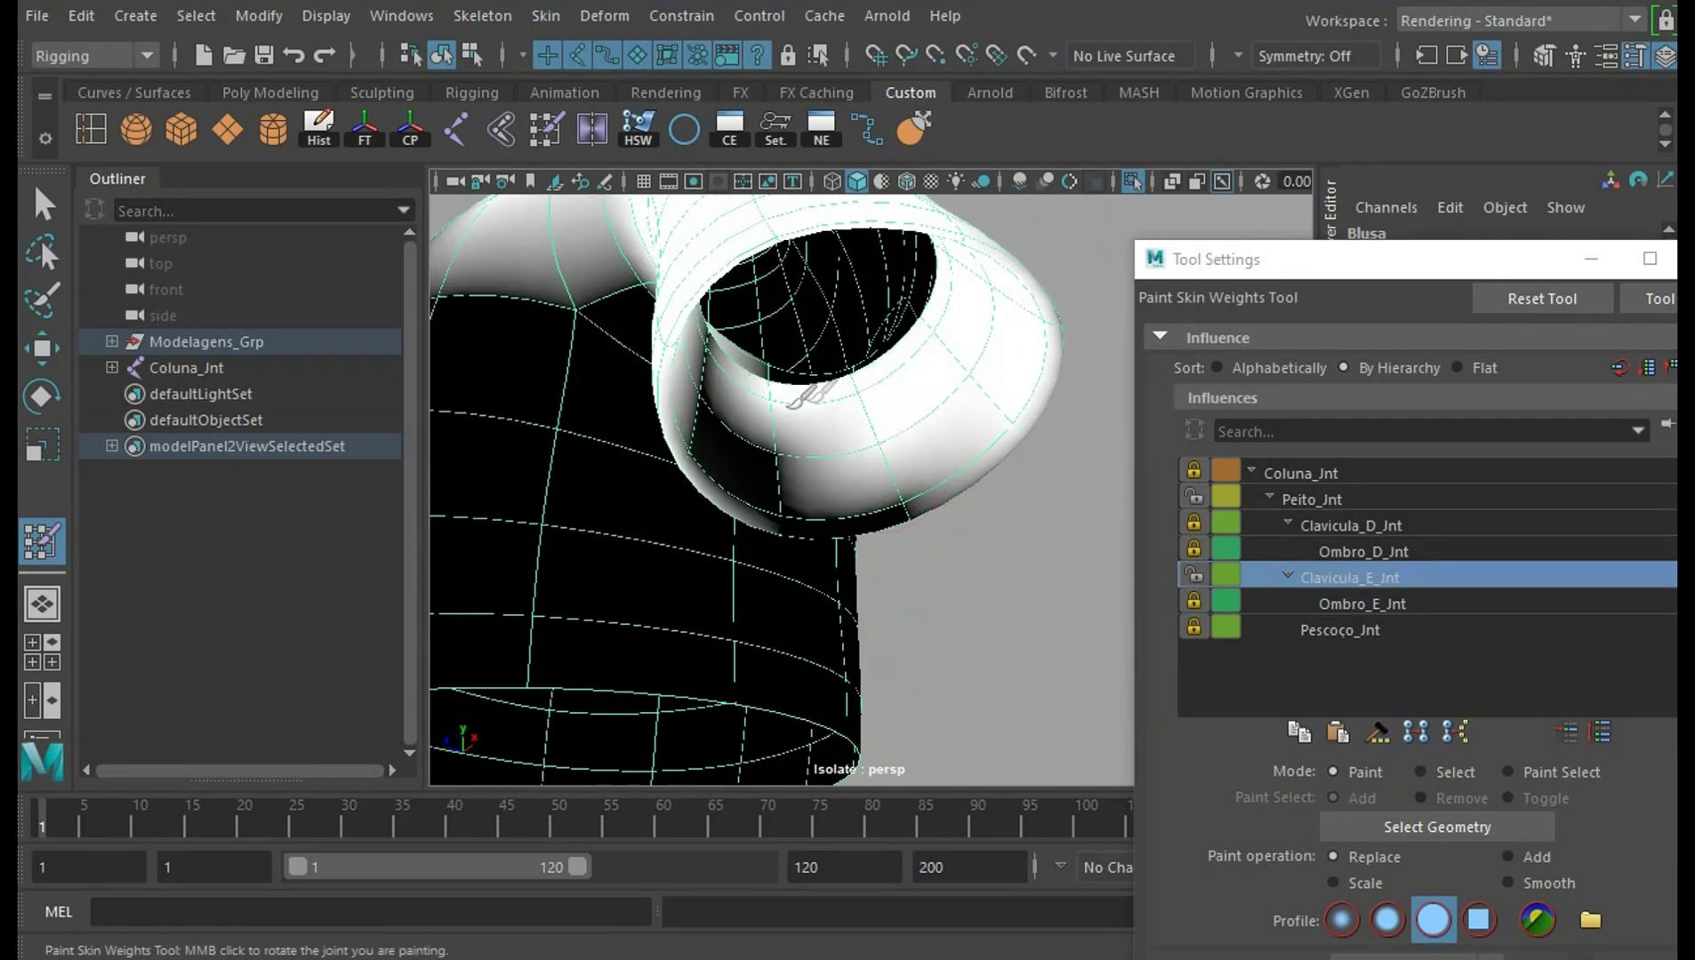
pyautogui.moveTo(761, 439); pyautogui.dragTo(866, 480)
pyautogui.moveTo(929, 409)
pyautogui.keyDown('alt'); pyautogui.mouseDown()
pyautogui.moveTo(946, 511)
pyautogui.moveTo(926, 416)
pyautogui.mouseUp(); pyautogui.keyUp('alt')
pyautogui.keyDown('alt'); pyautogui.moveTo(927, 416); pyautogui.dragTo(1014, 473, button='right'); pyautogui.keyUp('alt')
pyautogui.keyDown('alt'); pyautogui.moveTo(1014, 473); pyautogui.dragTo(993, 466); pyautogui.keyUp('alt')
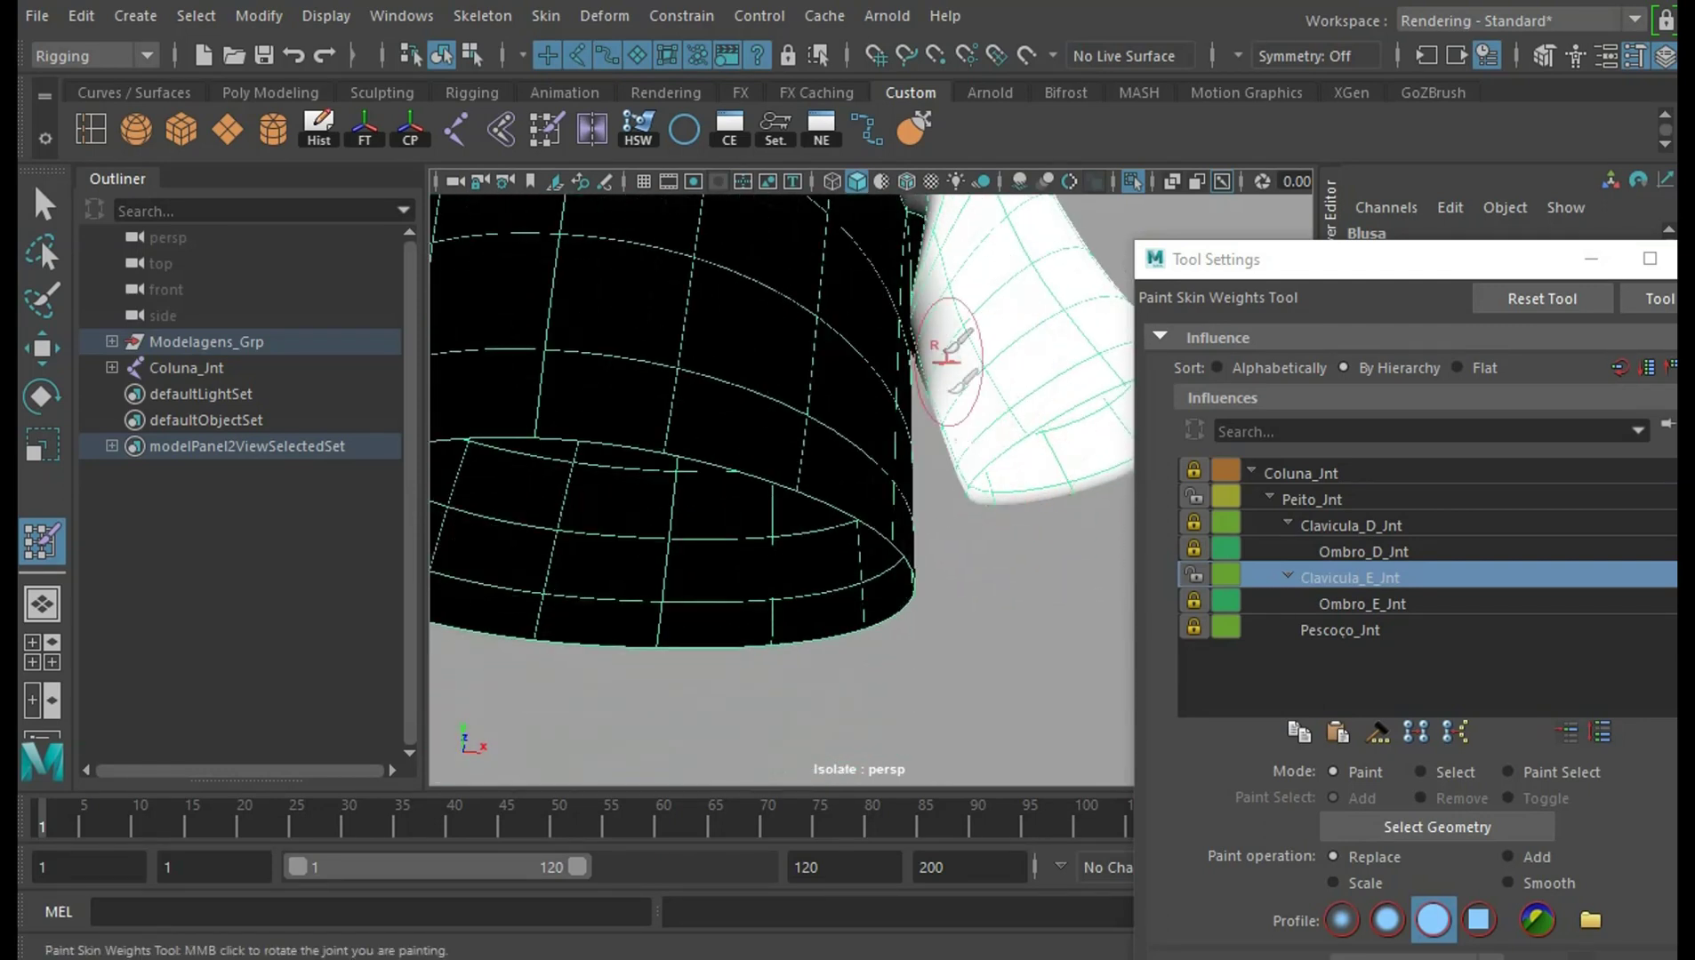
pyautogui.keyDown('alt'); pyautogui.moveTo(949, 283); pyautogui.dragTo(854, 613); pyautogui.keyUp('alt')
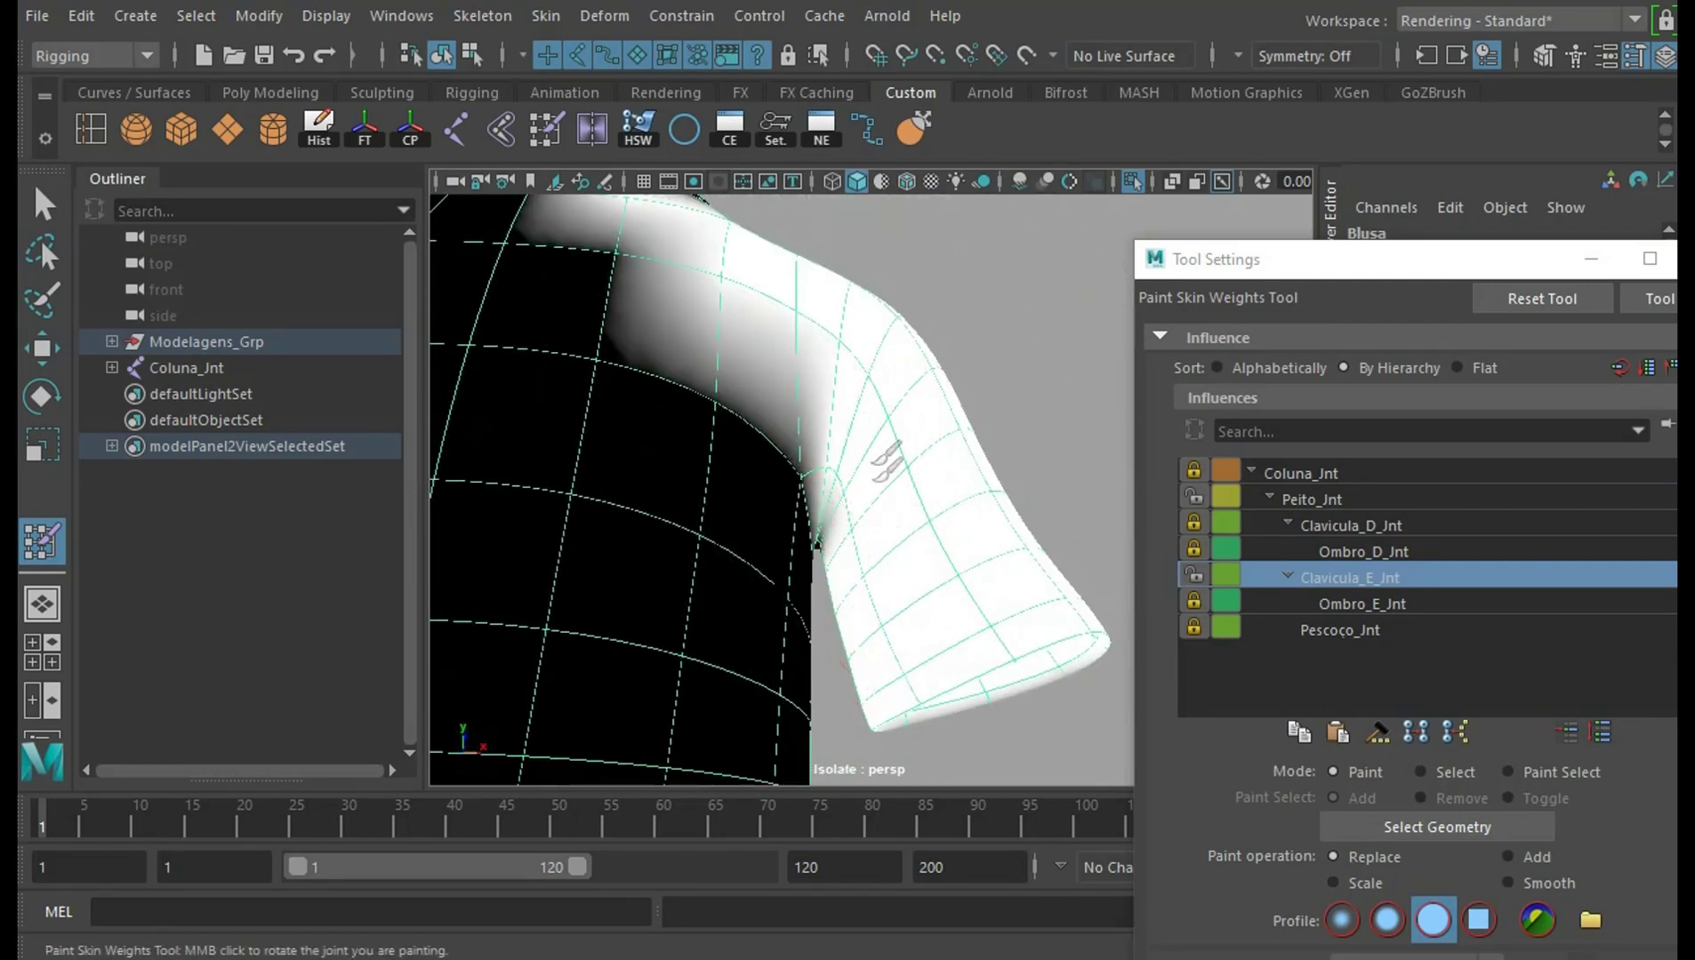
pyautogui.moveTo(851, 303)
pyautogui.keyDown('alt'); pyautogui.mouseDown()
pyautogui.moveTo(1002, 363)
pyautogui.moveTo(881, 484)
pyautogui.moveTo(814, 382)
pyautogui.moveTo(995, 348)
pyautogui.moveTo(722, 400)
pyautogui.moveTo(613, 649)
pyautogui.mouseUp(); pyautogui.keyUp('alt')
pyautogui.moveTo(798, 364)
pyautogui.keyDown('alt'); pyautogui.mouseDown()
pyautogui.moveTo(991, 348)
pyautogui.moveTo(822, 305)
pyautogui.moveTo(889, 400)
pyautogui.mouseUp(); pyautogui.keyUp('alt')
# Orbit around the left shoulder, shirt front and back to inspect the weights
pyautogui.scroll(2, 1002, 560)
pyautogui.scroll(2, 722, 582)
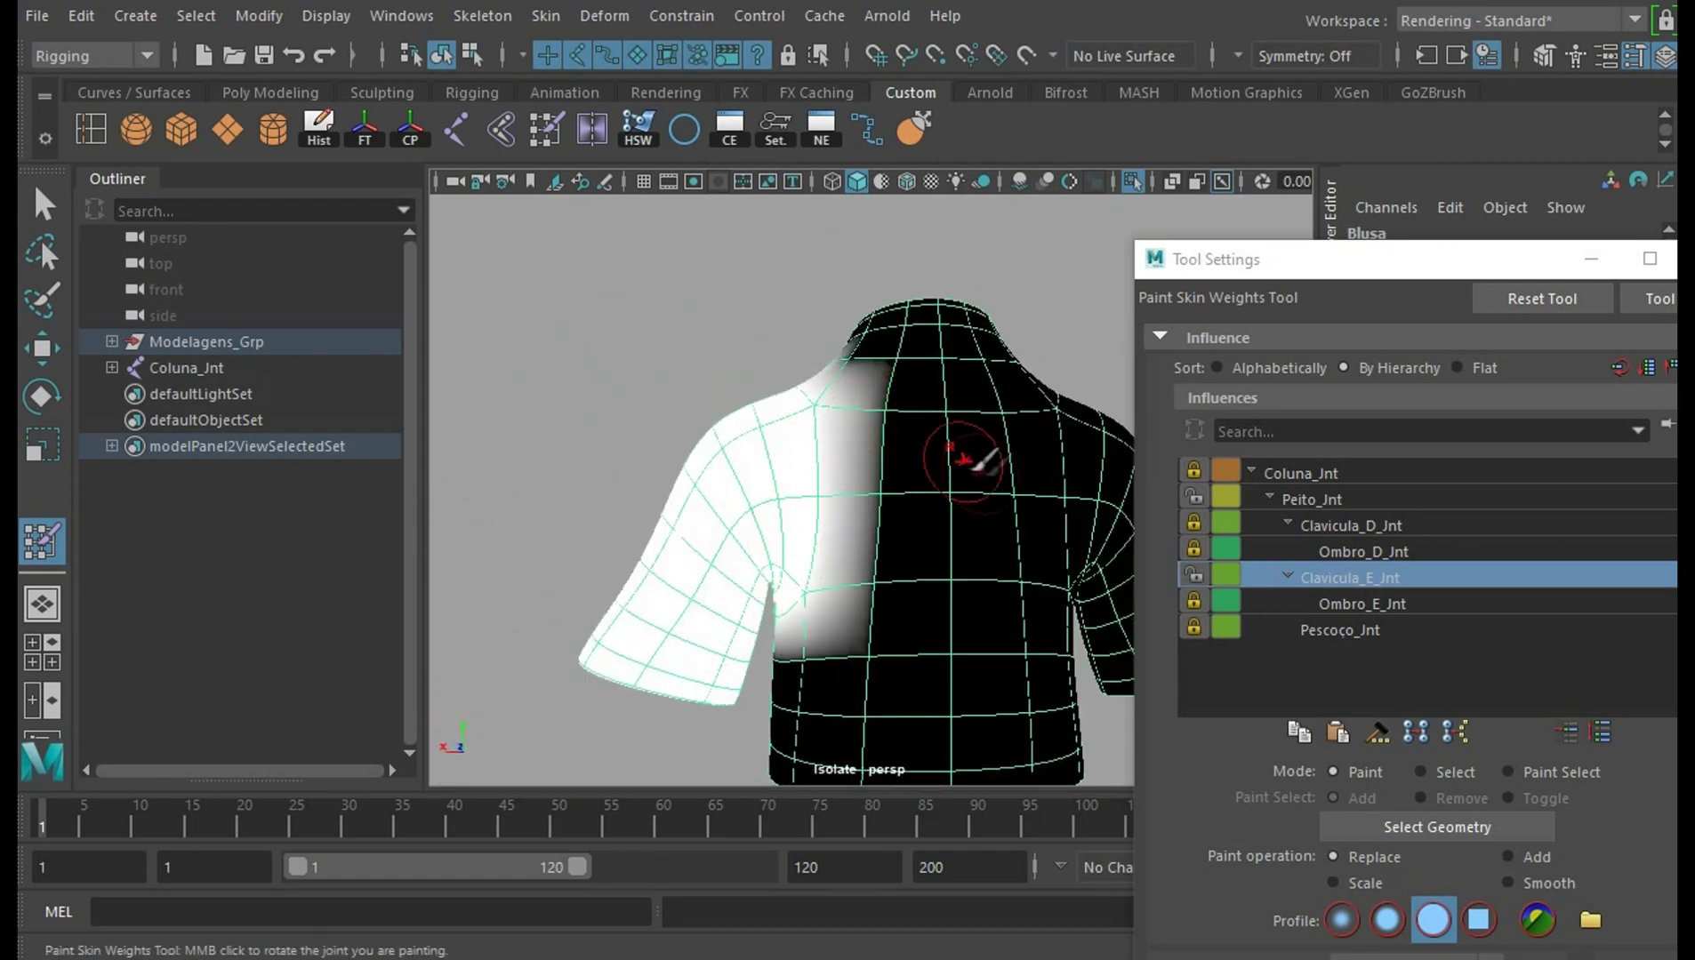
pyautogui.moveTo(982, 462)
pyautogui.keyDown('alt'); pyautogui.mouseDown()
pyautogui.moveTo(1013, 461)
pyautogui.moveTo(927, 511)
pyautogui.moveTo(1010, 530)
pyautogui.mouseUp(); pyautogui.keyUp('alt')
pyautogui.keyDown('alt'); pyautogui.moveTo(1010, 530); pyautogui.dragTo(982, 660, button='right'); pyautogui.keyUp('alt')
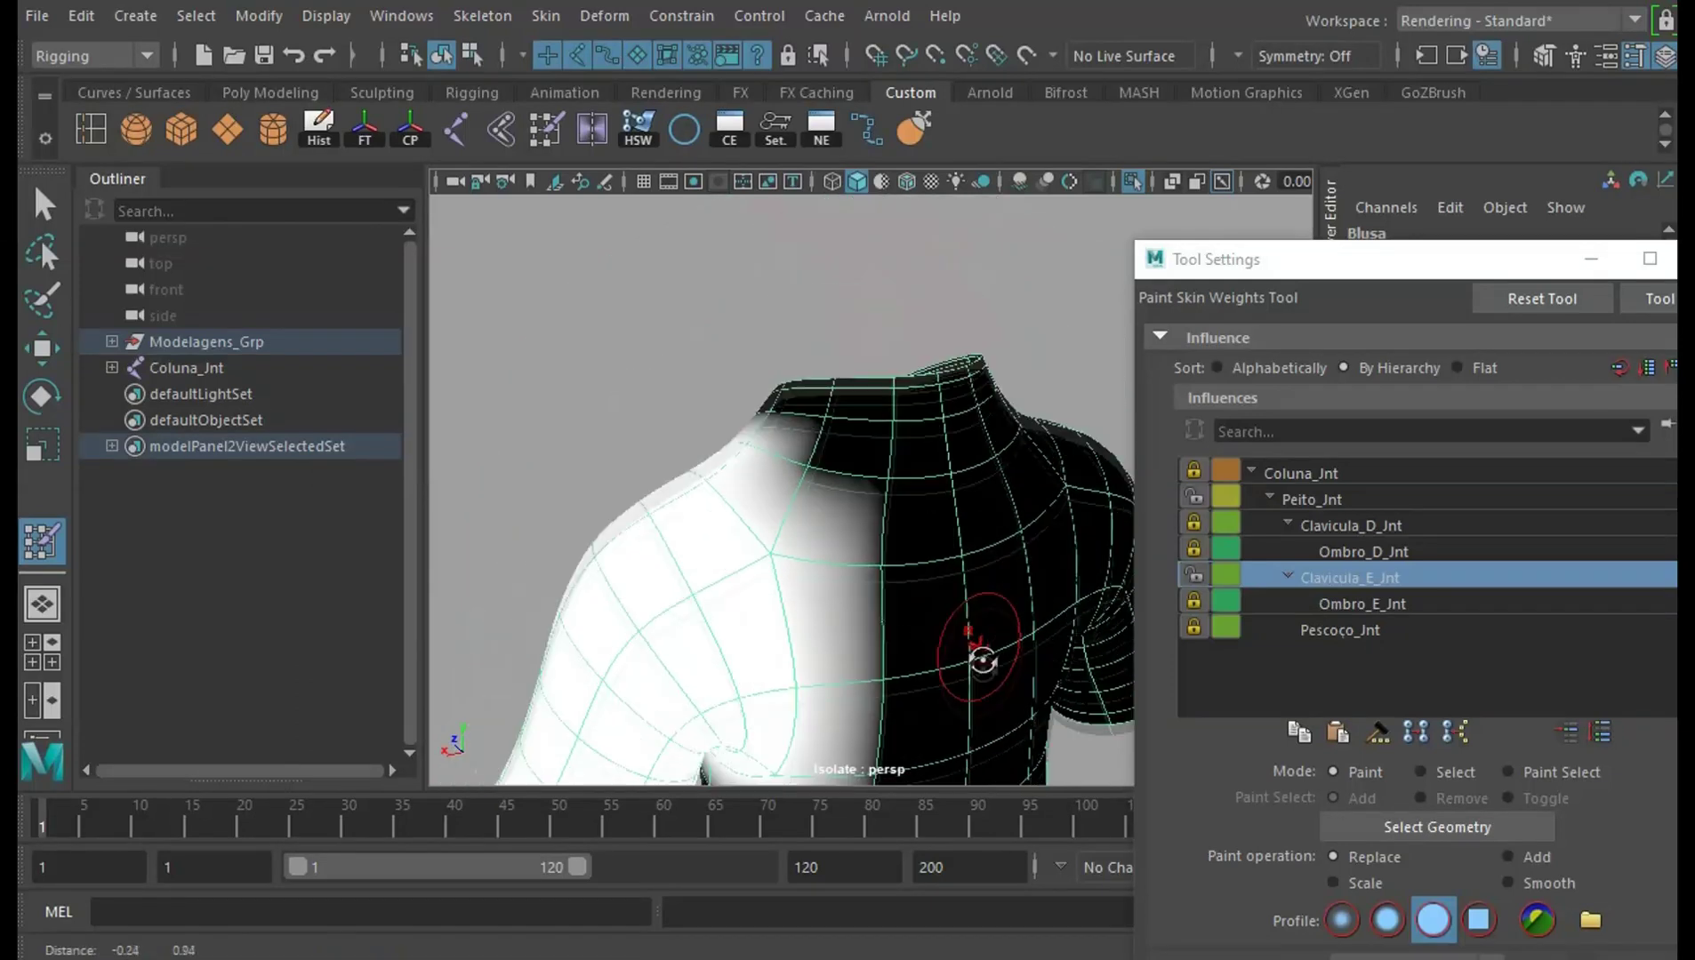
pyautogui.keyDown('alt'); pyautogui.moveTo(982, 661); pyautogui.dragTo(885, 490); pyautogui.keyUp('alt')
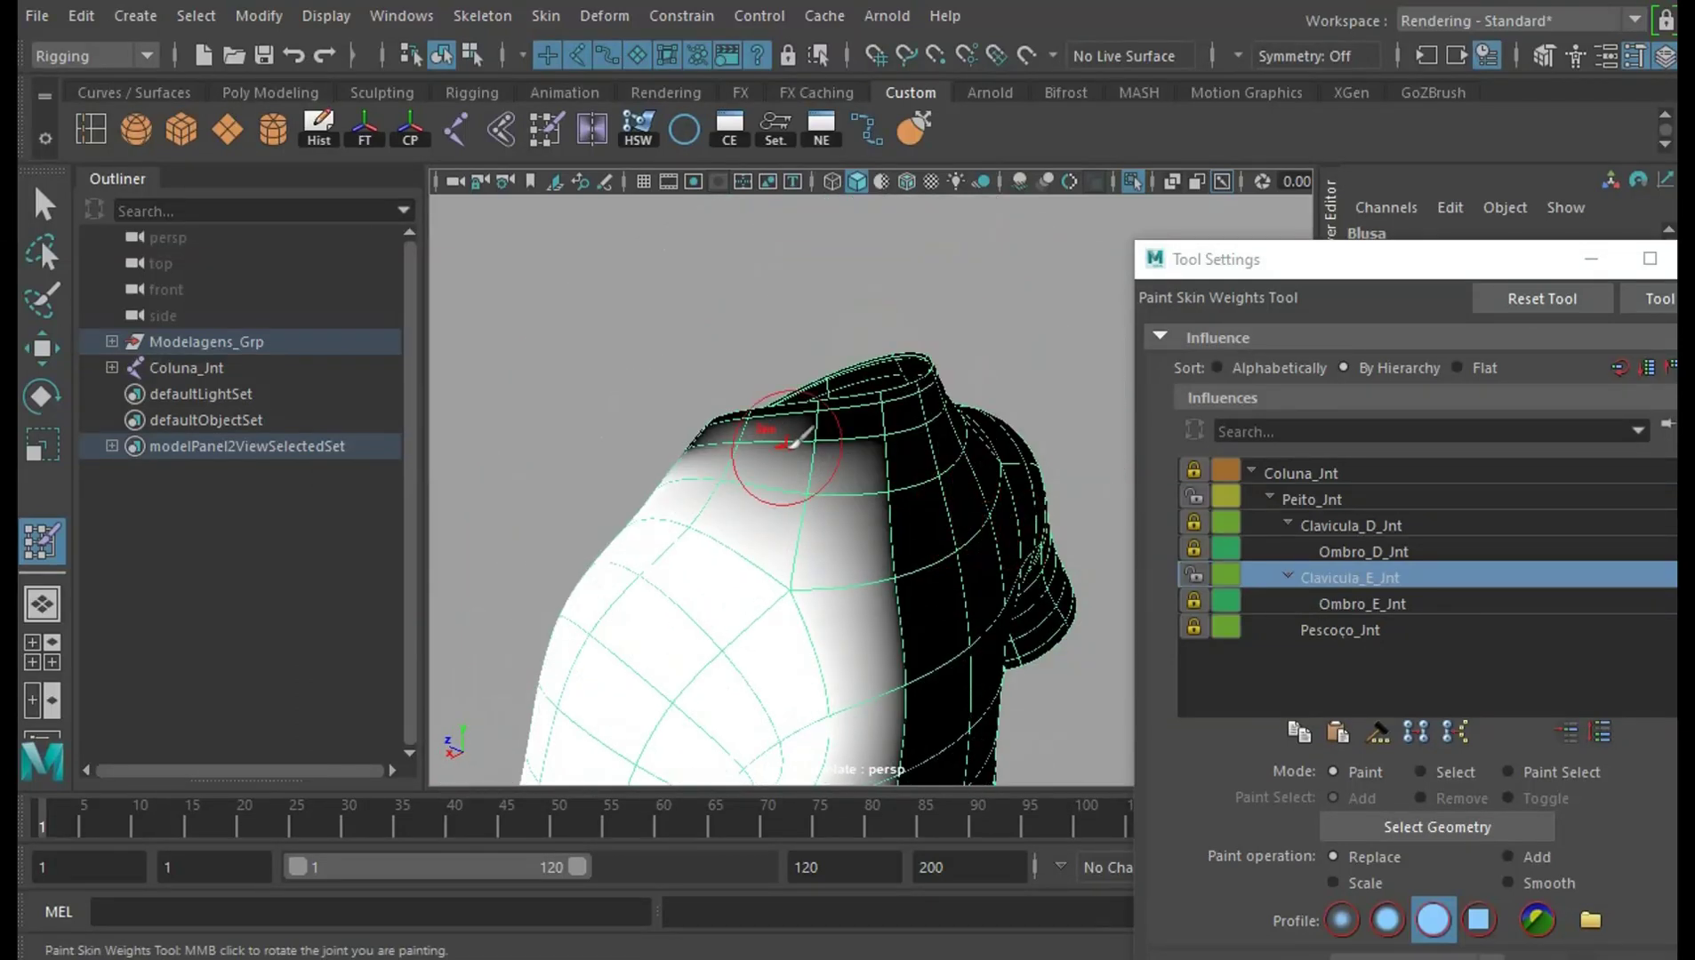
pyautogui.moveTo(782, 444)
pyautogui.keyDown('alt'); pyautogui.mouseDown()
pyautogui.moveTo(820, 348)
pyautogui.moveTo(1078, 408)
pyautogui.moveTo(937, 401)
pyautogui.moveTo(754, 489)
pyautogui.mouseUp(); pyautogui.keyUp('alt')
pyautogui.scroll(-3, 820, 347)
pyautogui.scroll(5, 965, 484)
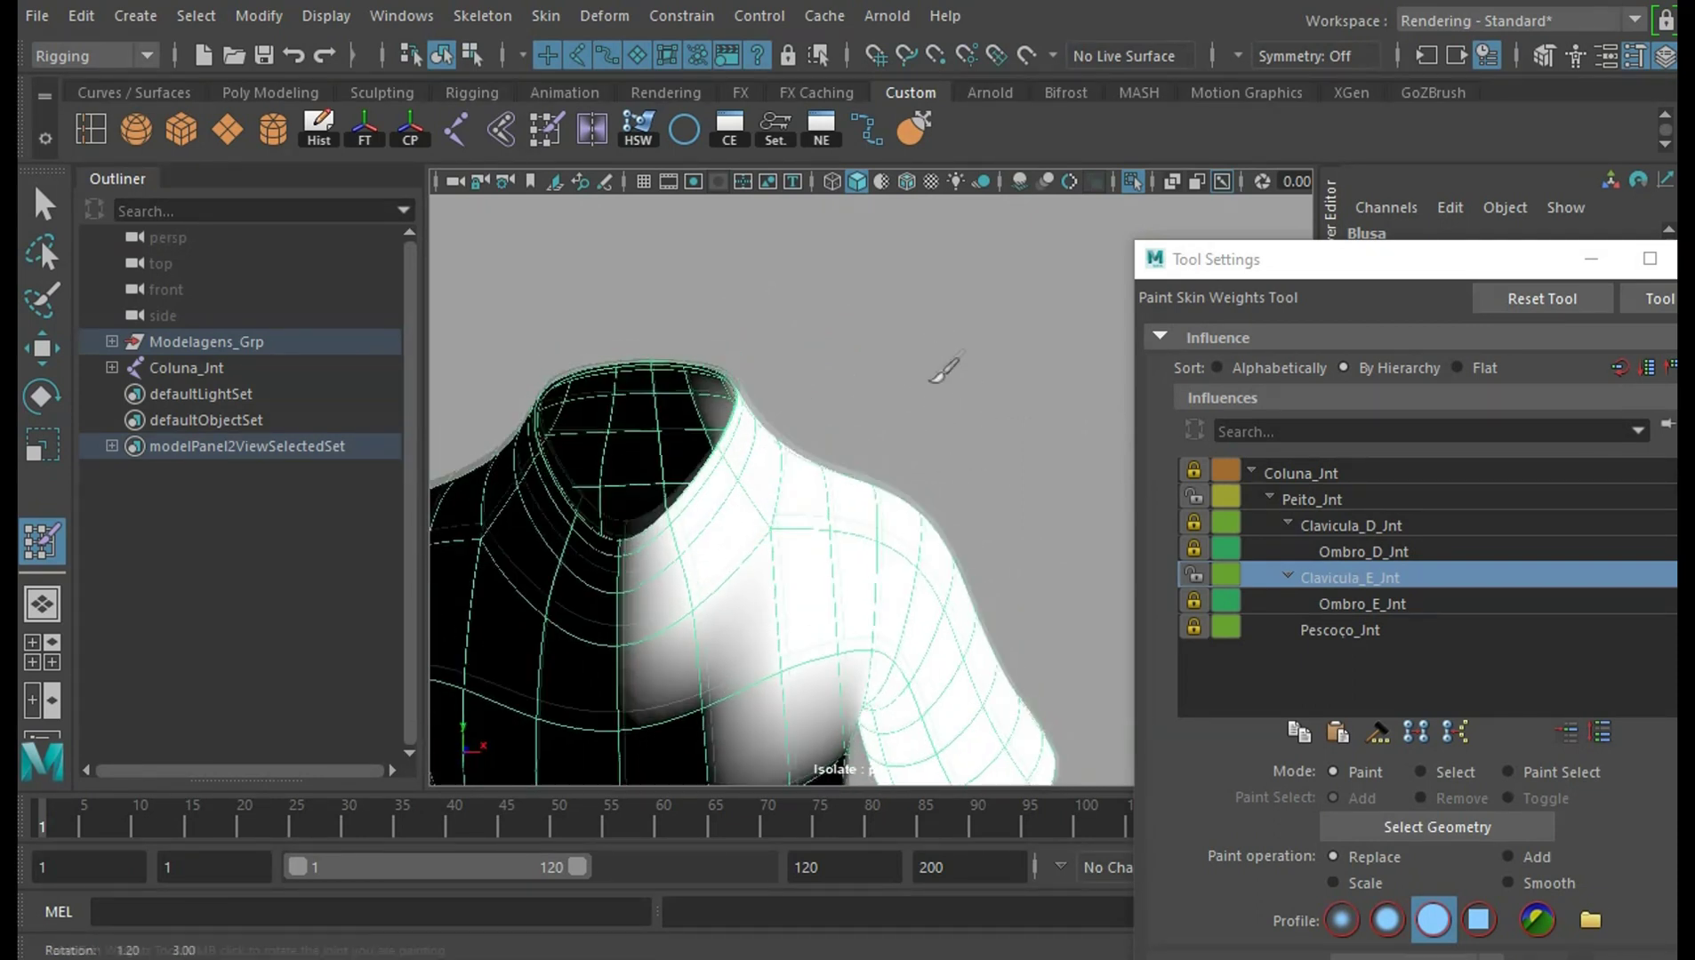
pyautogui.scroll(-3, 945, 366)
pyautogui.moveTo(945, 366)
pyautogui.keyDown('alt'); pyautogui.mouseDown()
pyautogui.moveTo(567, 378)
pyautogui.moveTo(794, 386)
pyautogui.moveTo(905, 315)
pyautogui.mouseUp(); pyautogui.keyUp('alt')
pyautogui.scroll(3, 905, 315)
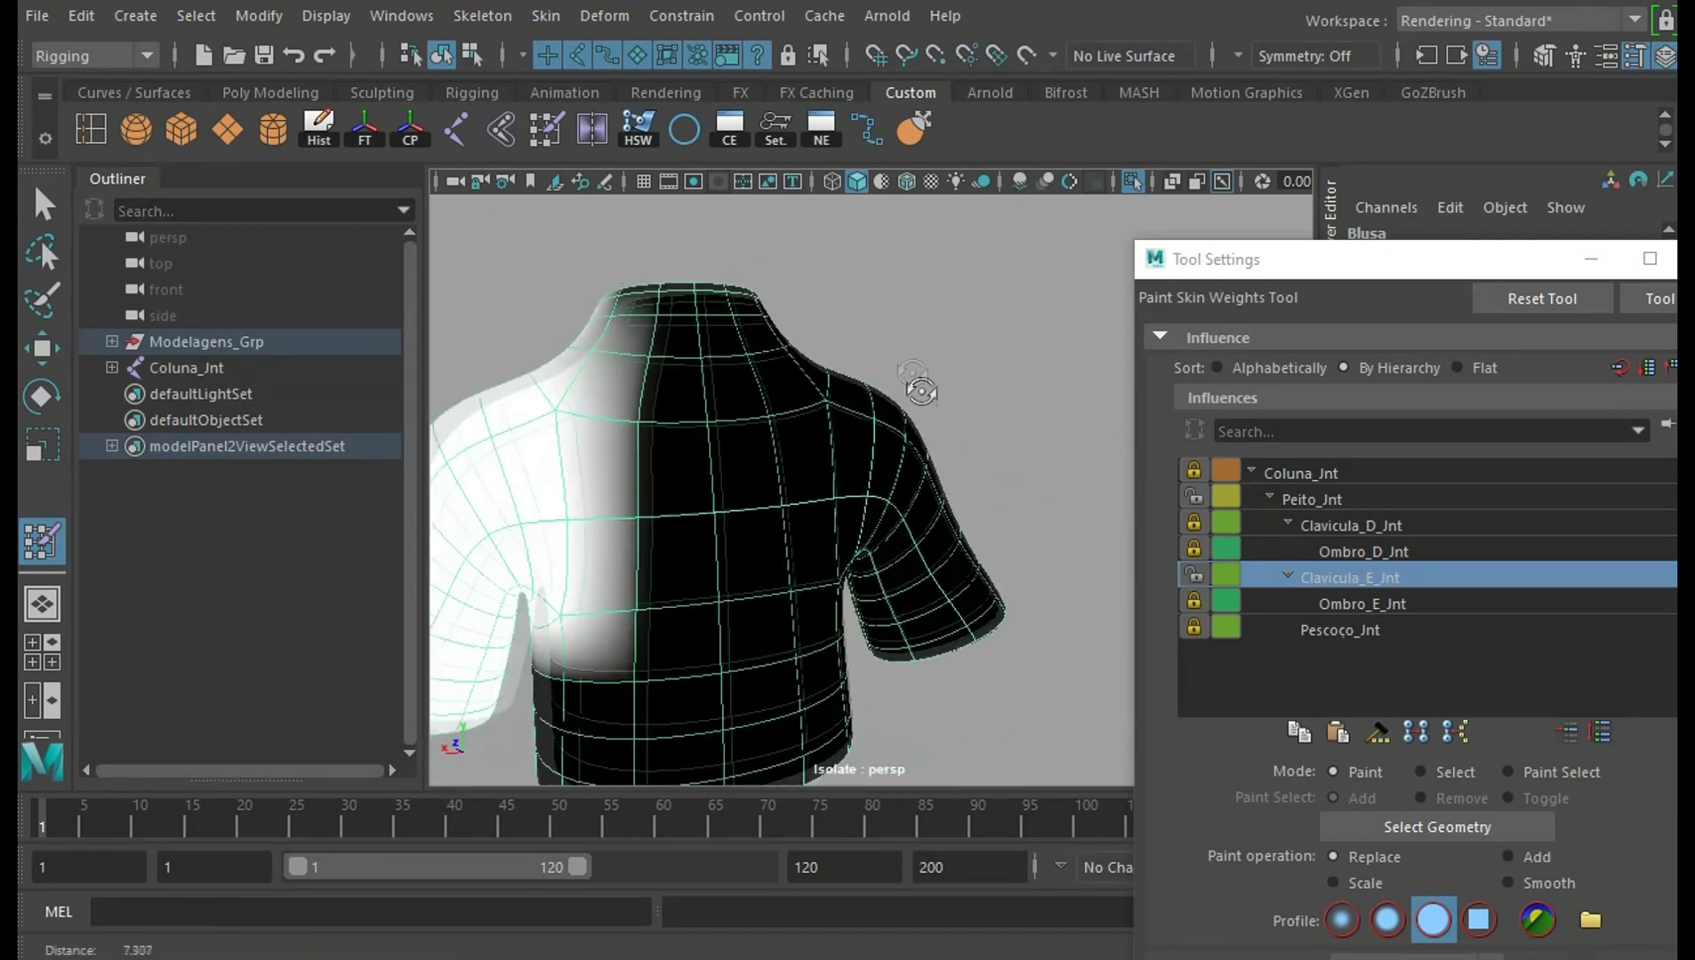
# Paint Clavicula_E_Jnt weight over the left collar, shoulder and upper chest
pyautogui.moveTo(918, 390)
pyautogui.keyDown('alt'); pyautogui.mouseDown()
pyautogui.moveTo(685, 303)
pyautogui.moveTo(702, 355)
pyautogui.moveTo(680, 369)
pyautogui.moveTo(663, 658)
pyautogui.mouseUp(); pyautogui.keyUp('alt')
pyautogui.moveTo(681, 285)
pyautogui.keyDown('alt'); pyautogui.mouseDown()
pyautogui.moveTo(1029, 295)
pyautogui.moveTo(883, 302)
pyautogui.moveTo(1147, 462)
pyautogui.moveTo(814, 491)
pyautogui.moveTo(927, 492)
pyautogui.moveTo(1032, 364)
pyautogui.moveTo(951, 389)
pyautogui.mouseUp(); pyautogui.keyUp('alt')
pyautogui.scroll(2, 975, 359)
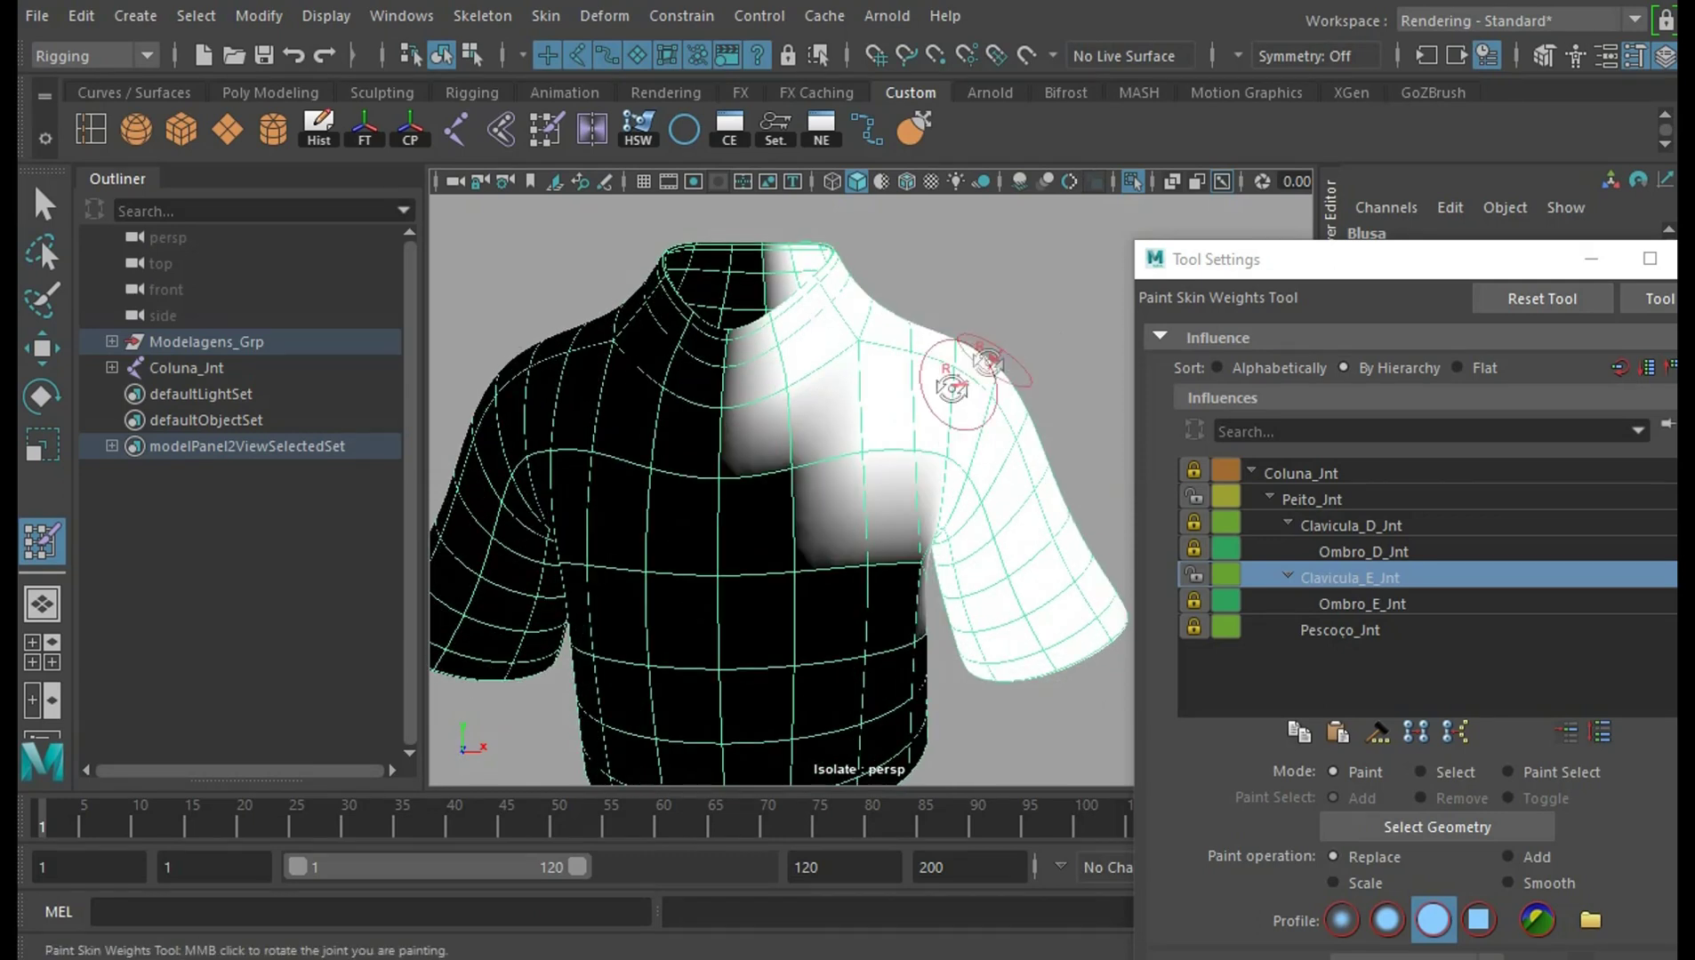
pyautogui.moveTo(798, 447); pyautogui.dragTo(787, 542)
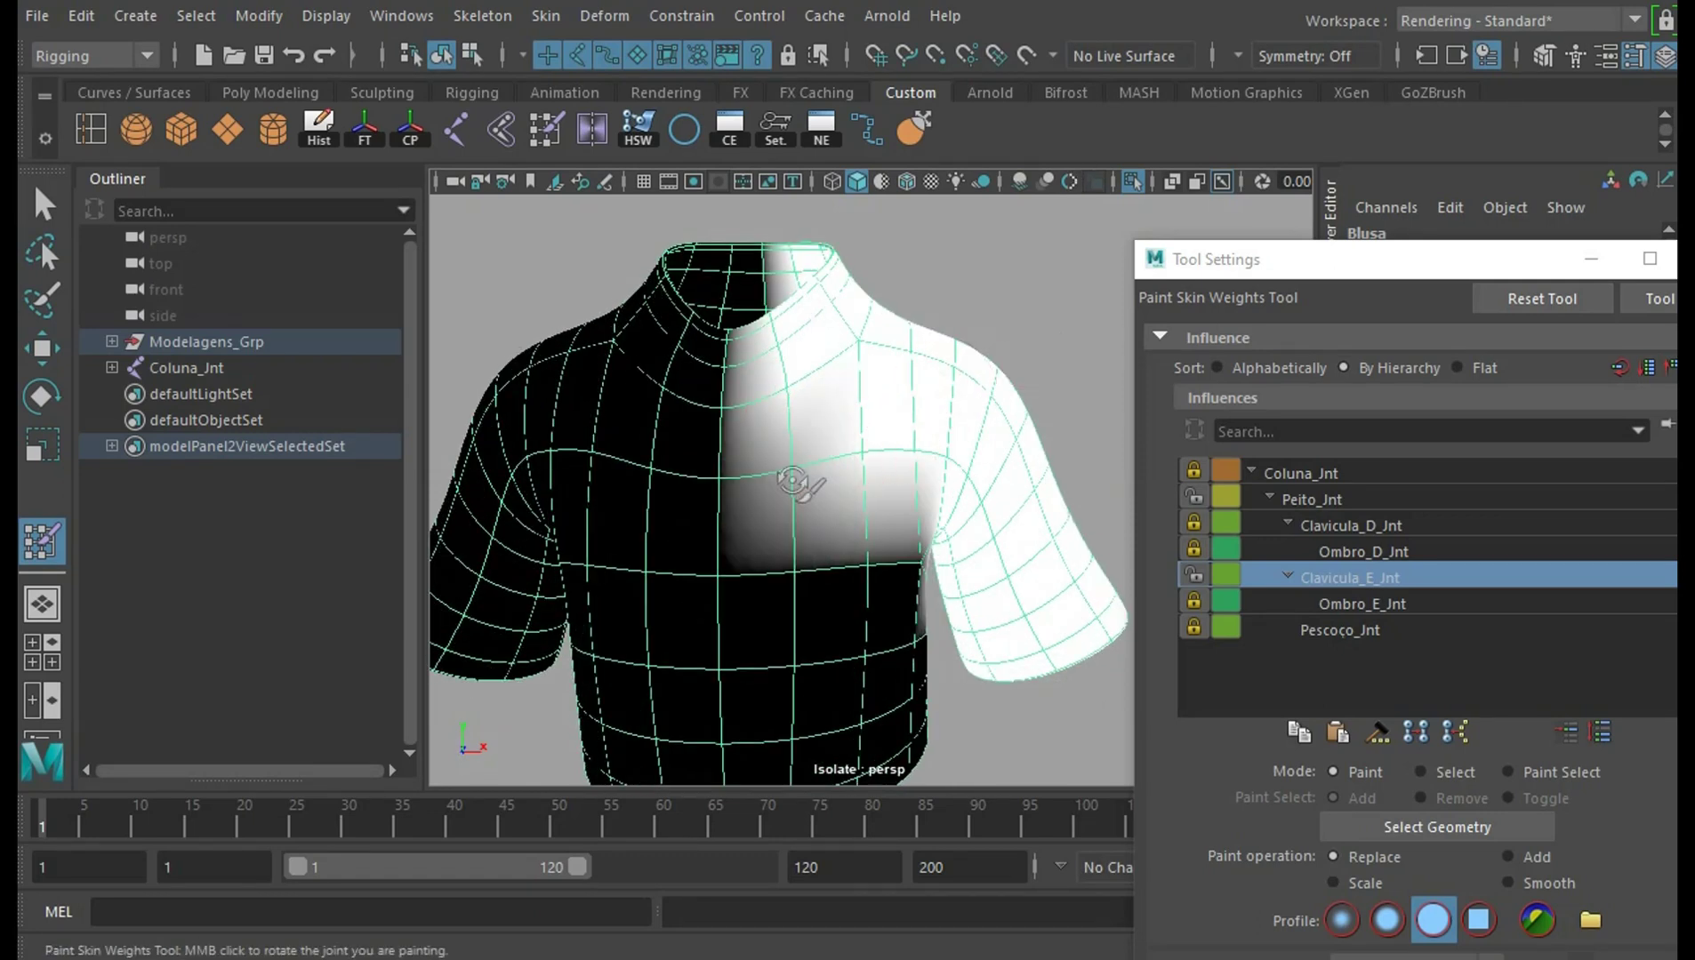
pyautogui.moveTo(921, 382)
pyautogui.keyDown('alt'); pyautogui.mouseDown()
pyautogui.moveTo(863, 284)
pyautogui.moveTo(949, 315)
pyautogui.mouseUp(); pyautogui.keyUp('alt')
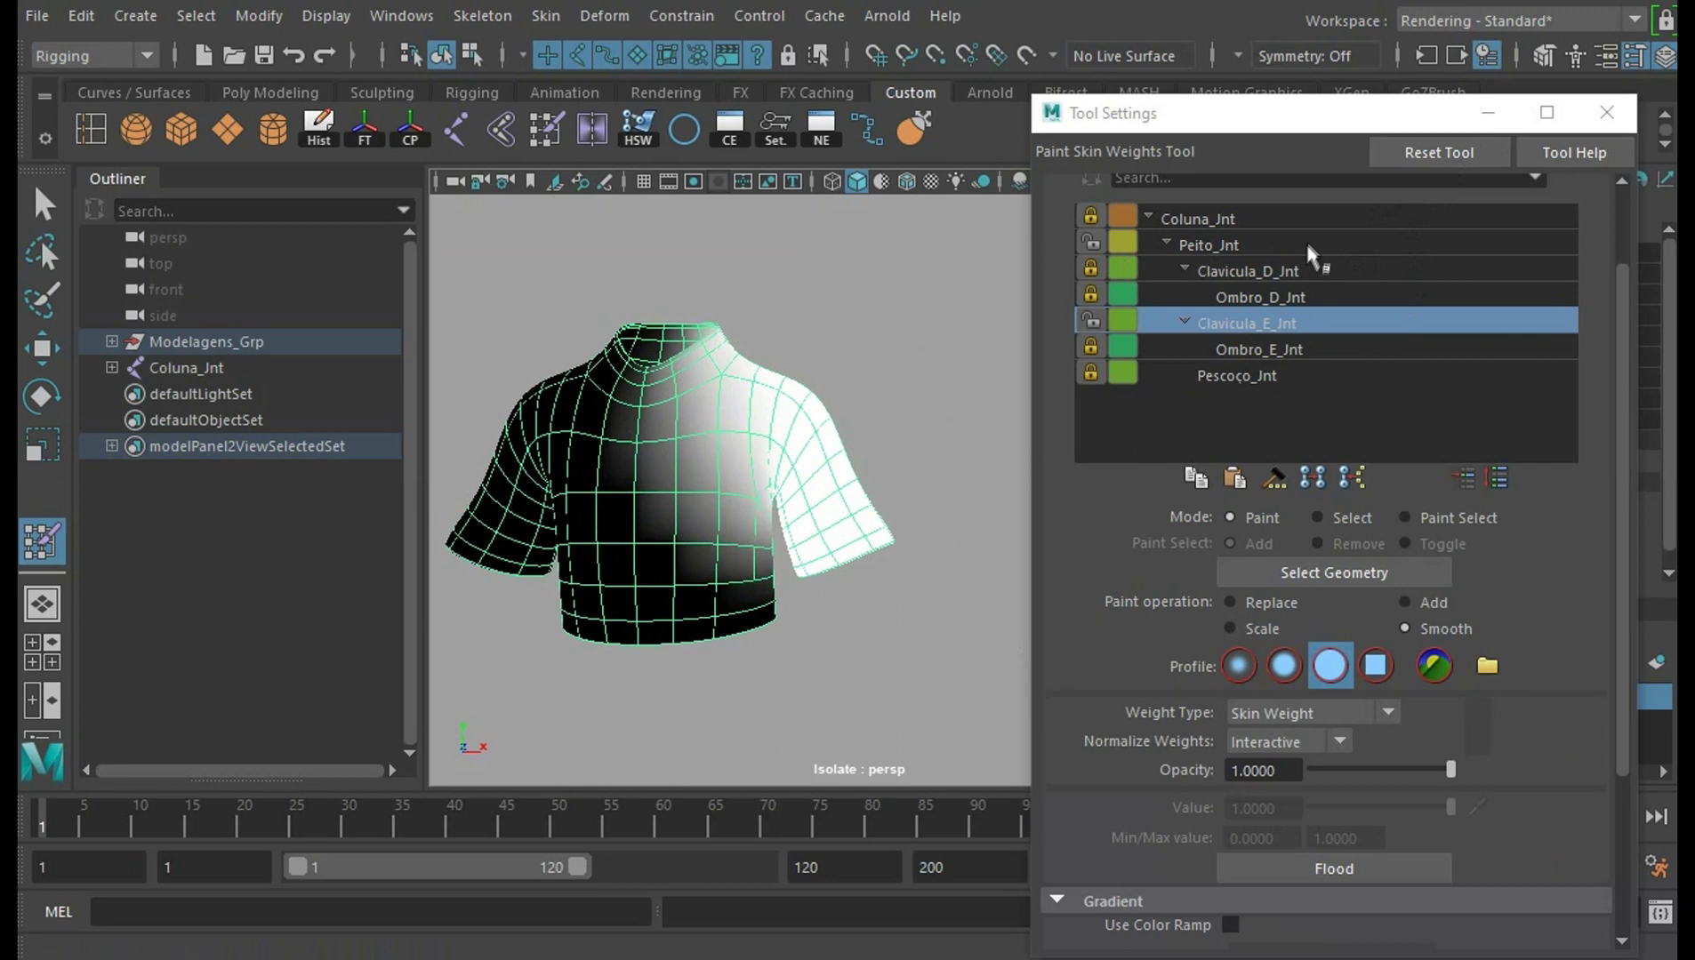
pyautogui.click(1304, 242)
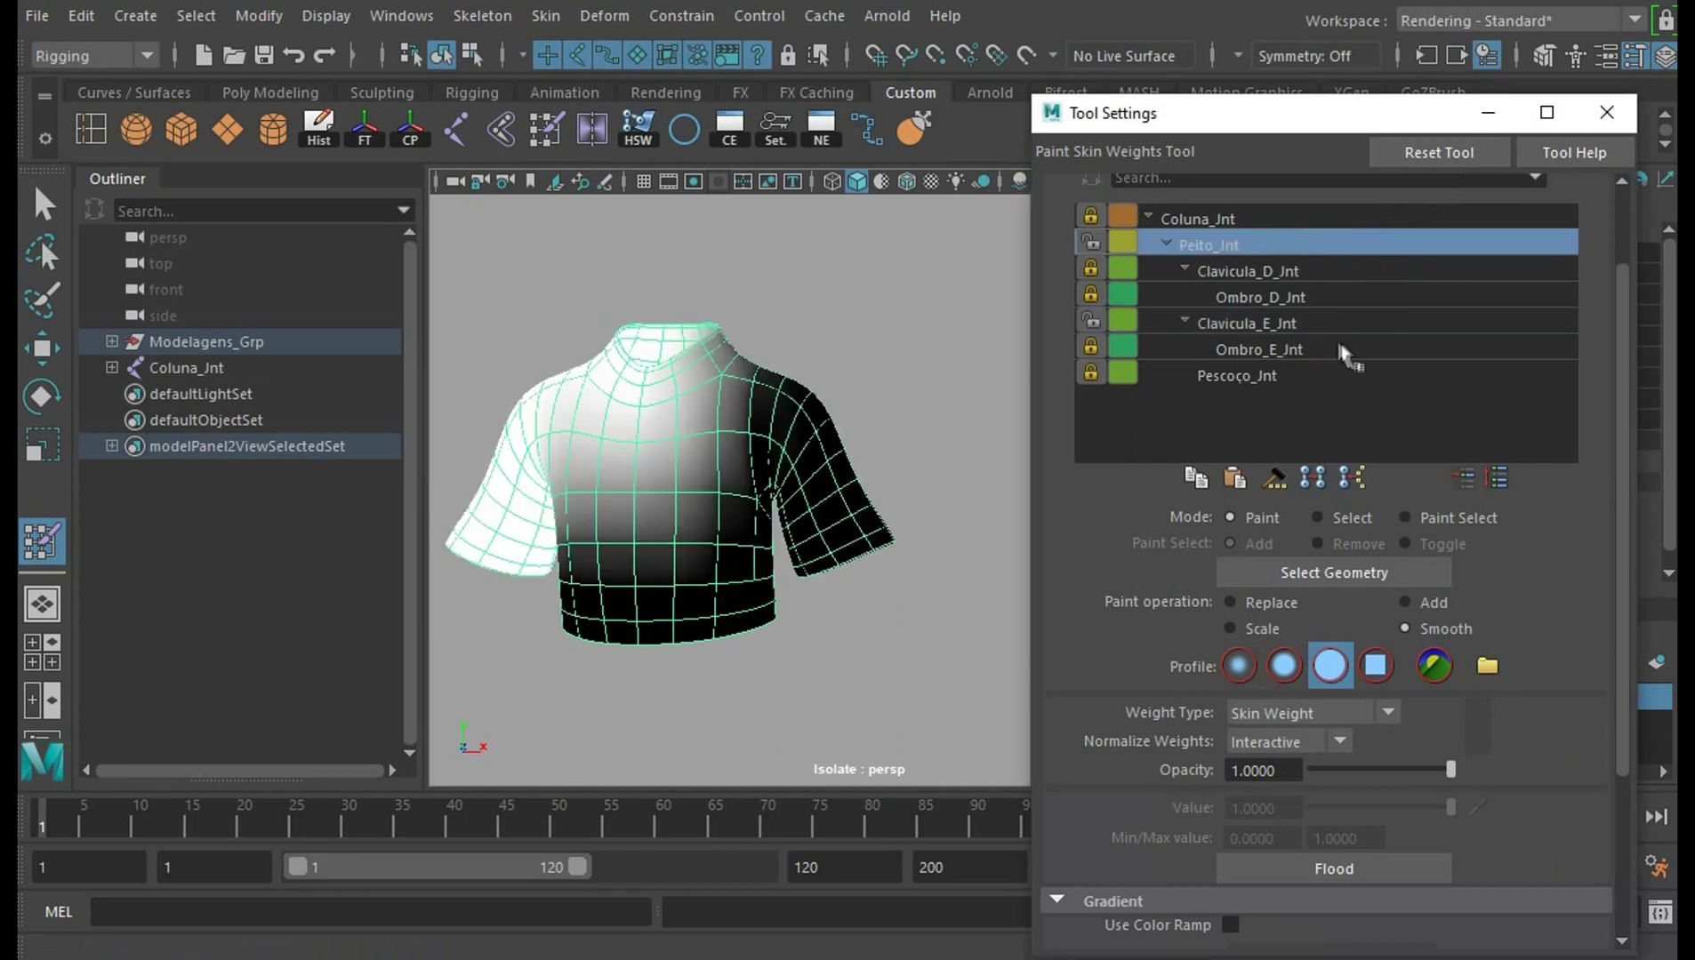
# Lock Peito_Jnt's weights and select Ombro_E_Jnt for painting
pyautogui.click(1333, 322)
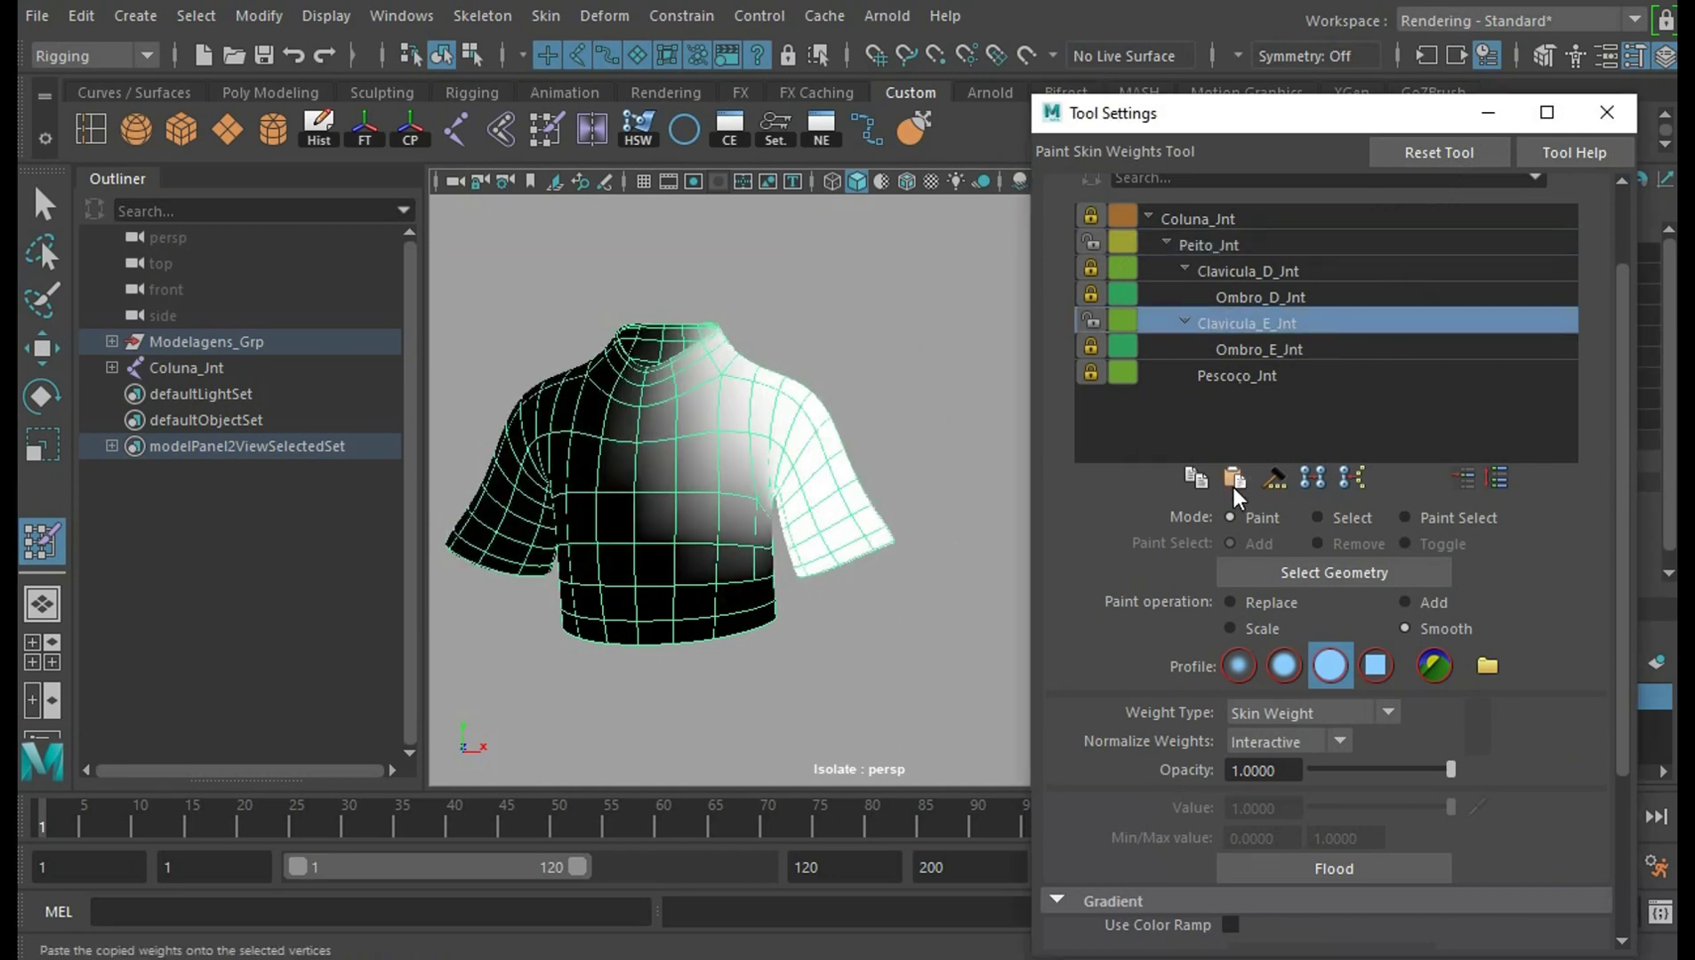
pyautogui.click(1091, 241)
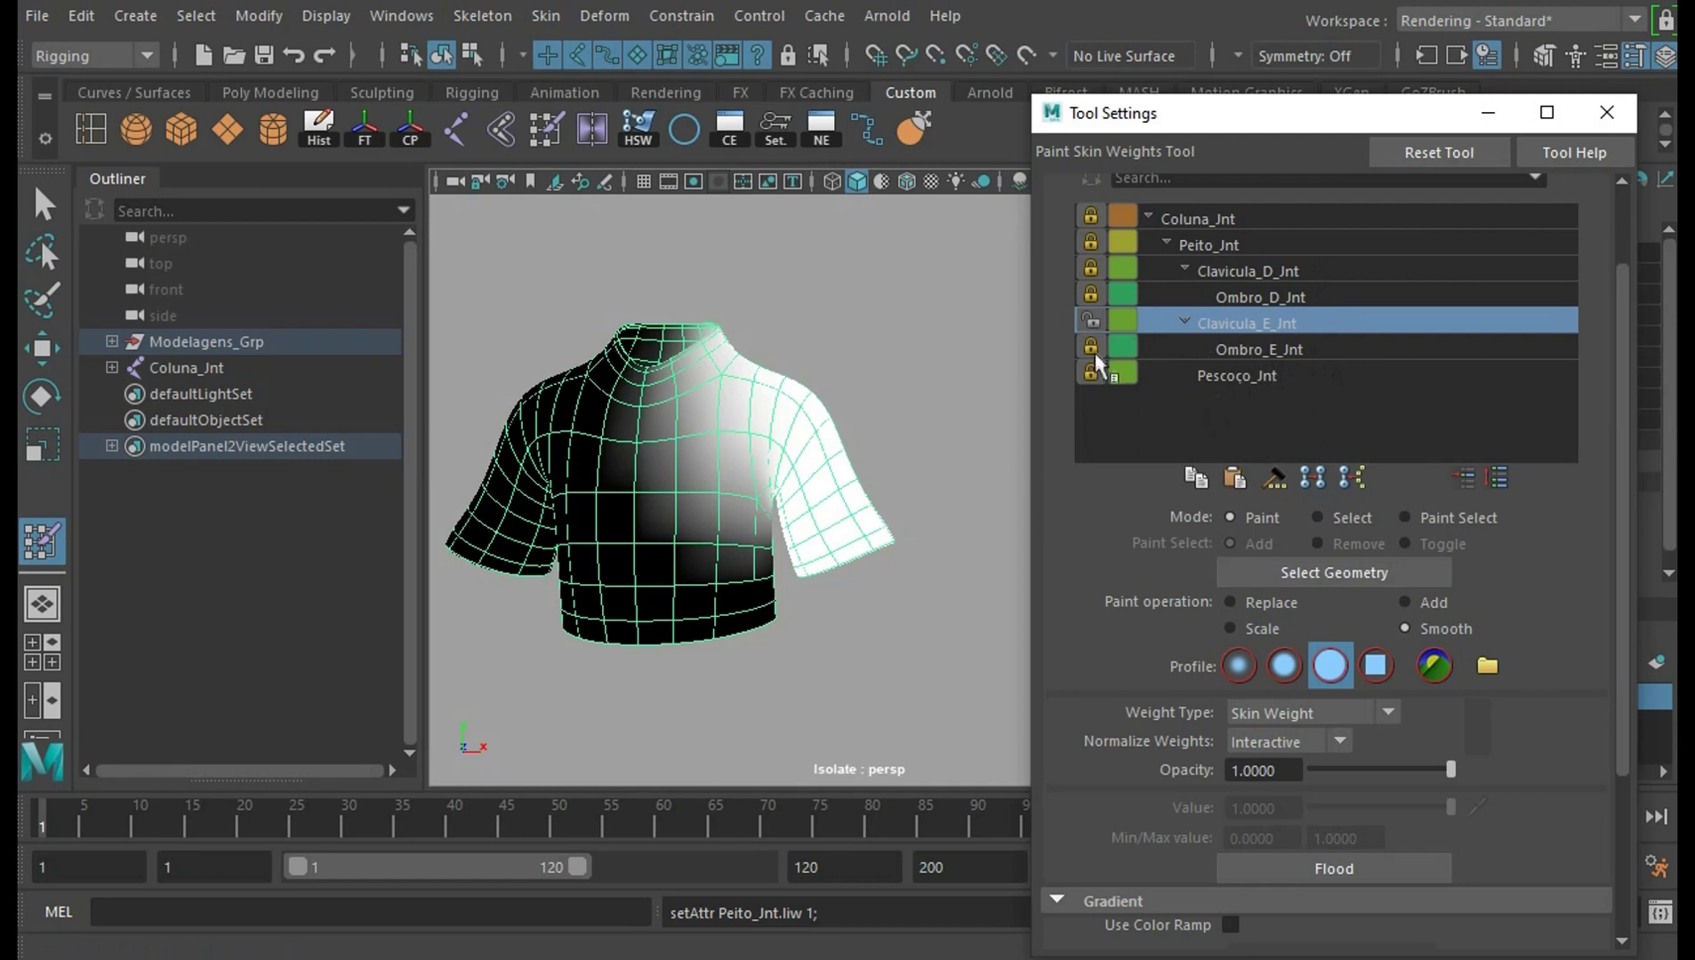
pyautogui.click(1305, 354)
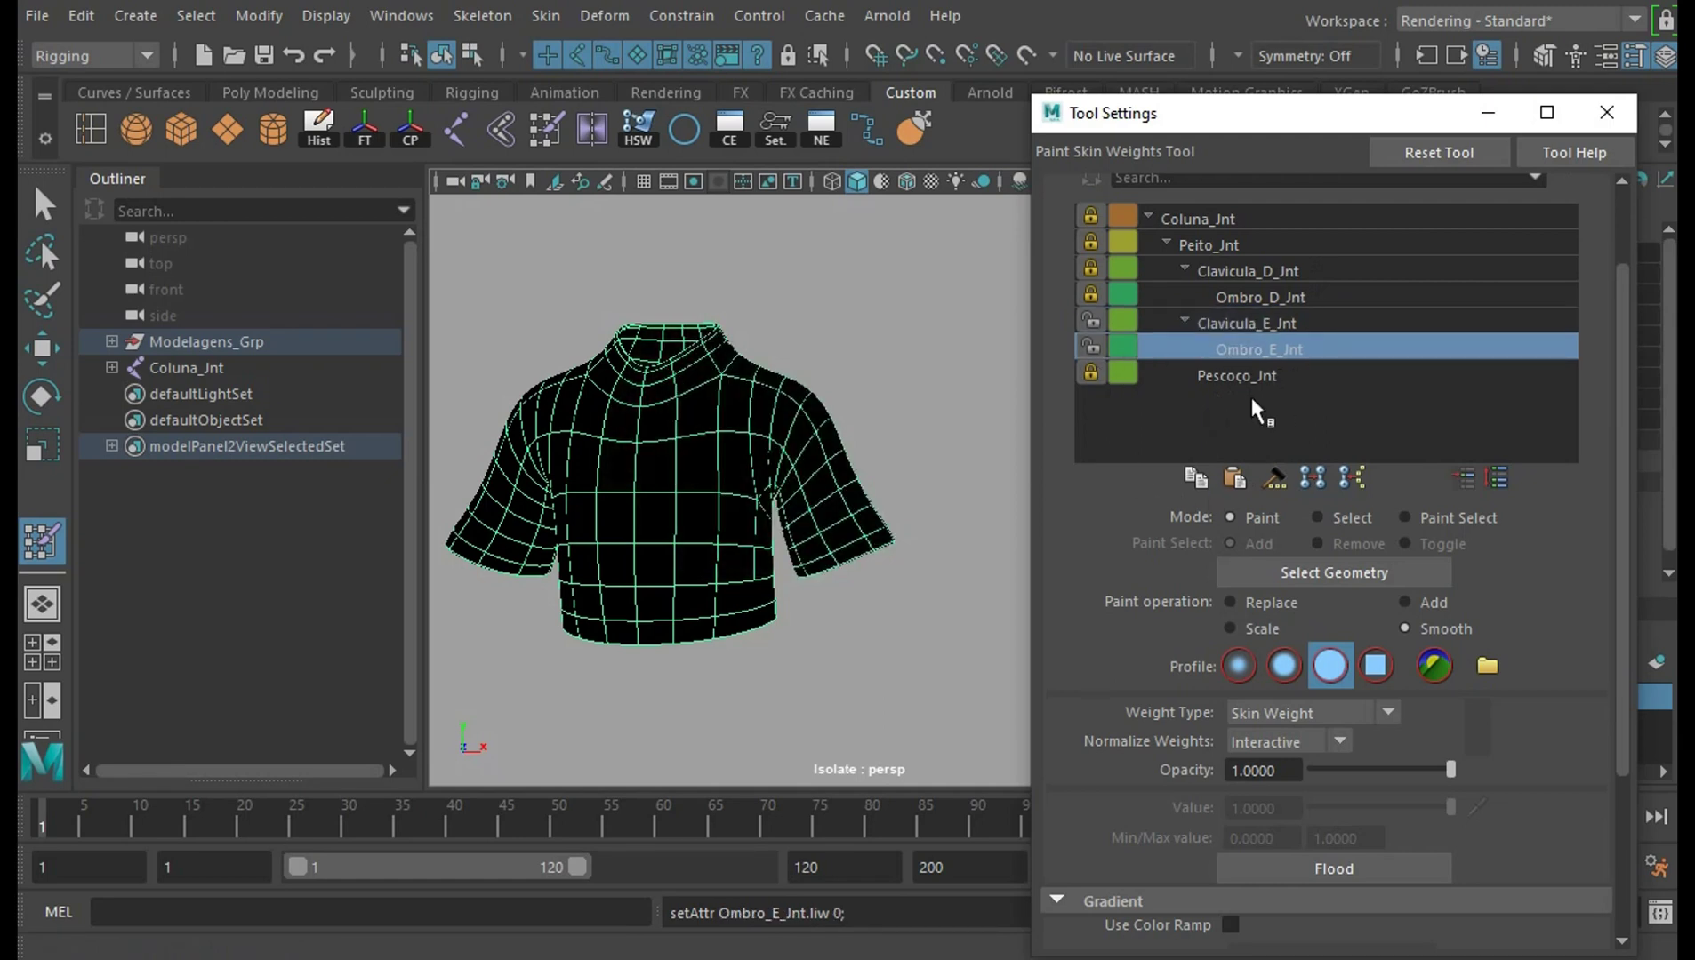
pyautogui.click(1307, 325)
pyautogui.click(1316, 325)
pyautogui.click(1325, 354)
# In Replace mode, paint full Ombro_E_Jnt weight onto the lower left sleeve
pyautogui.scroll(3, 965, 593)
pyautogui.keyDown('alt'); pyautogui.moveTo(965, 593); pyautogui.dragTo(933, 582); pyautogui.keyUp('alt')
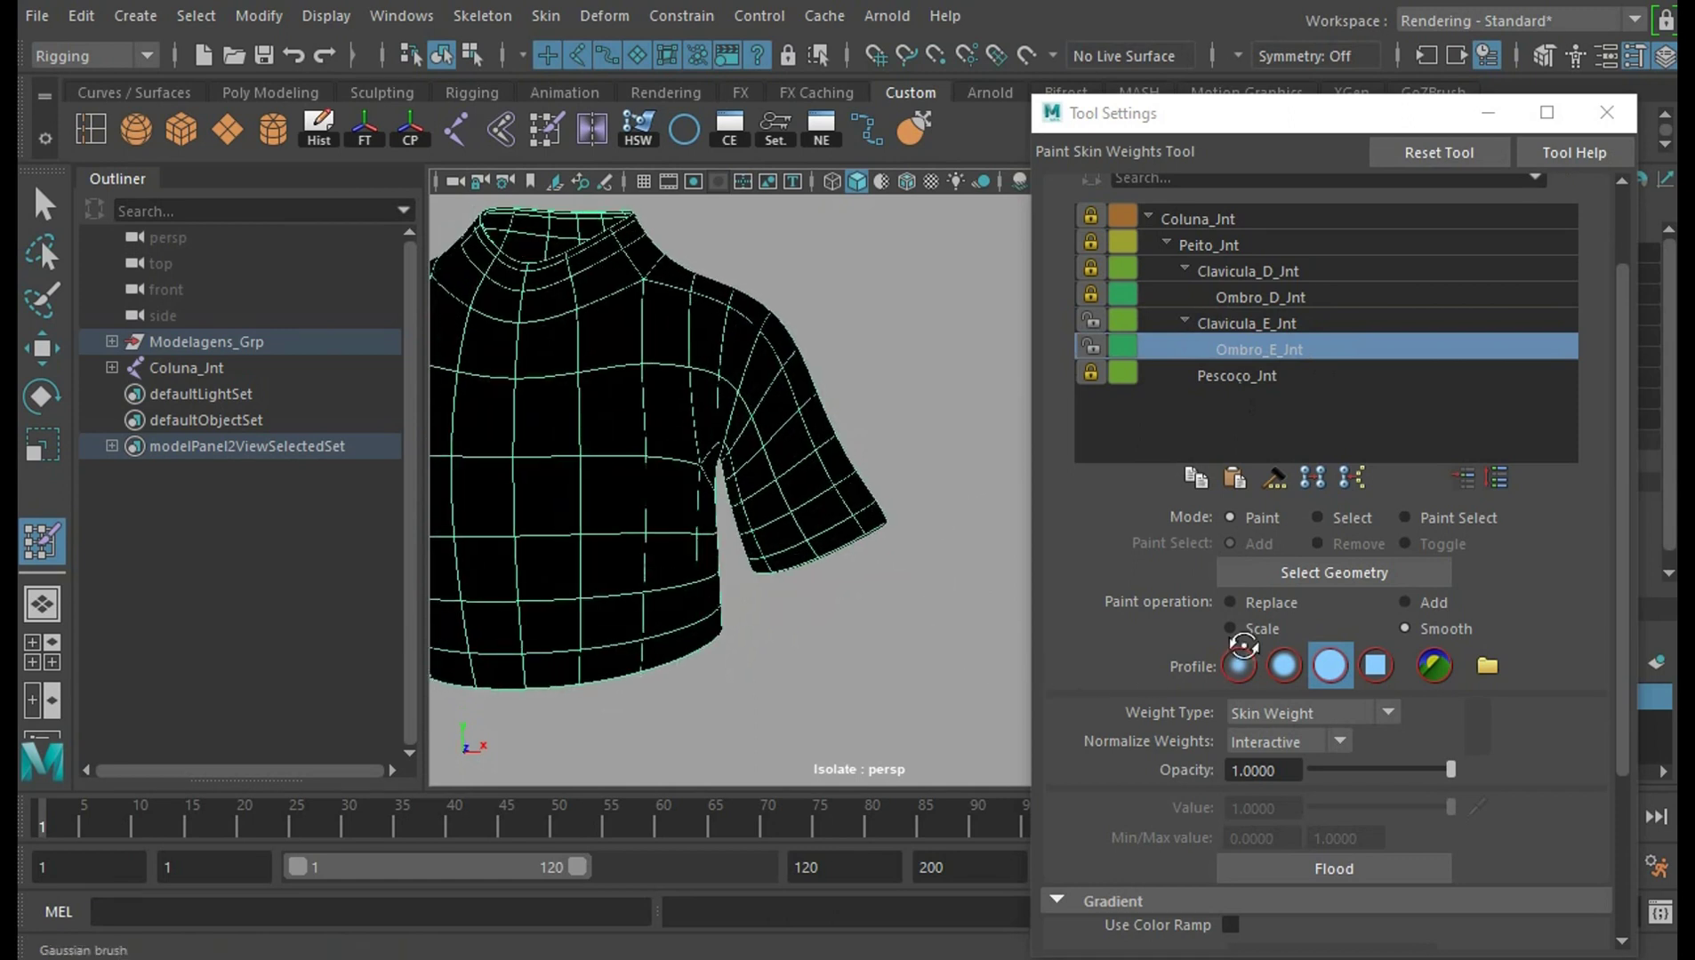
pyautogui.click(1258, 602)
pyautogui.moveTo(1014, 591)
pyautogui.keyDown('alt'); pyautogui.mouseDown()
pyautogui.moveTo(950, 590)
pyautogui.moveTo(925, 533)
pyautogui.moveTo(871, 525)
pyautogui.moveTo(876, 462)
pyautogui.mouseUp(); pyautogui.keyUp('alt')
pyautogui.moveTo(1316, 113); pyautogui.dragTo(1283, 325)
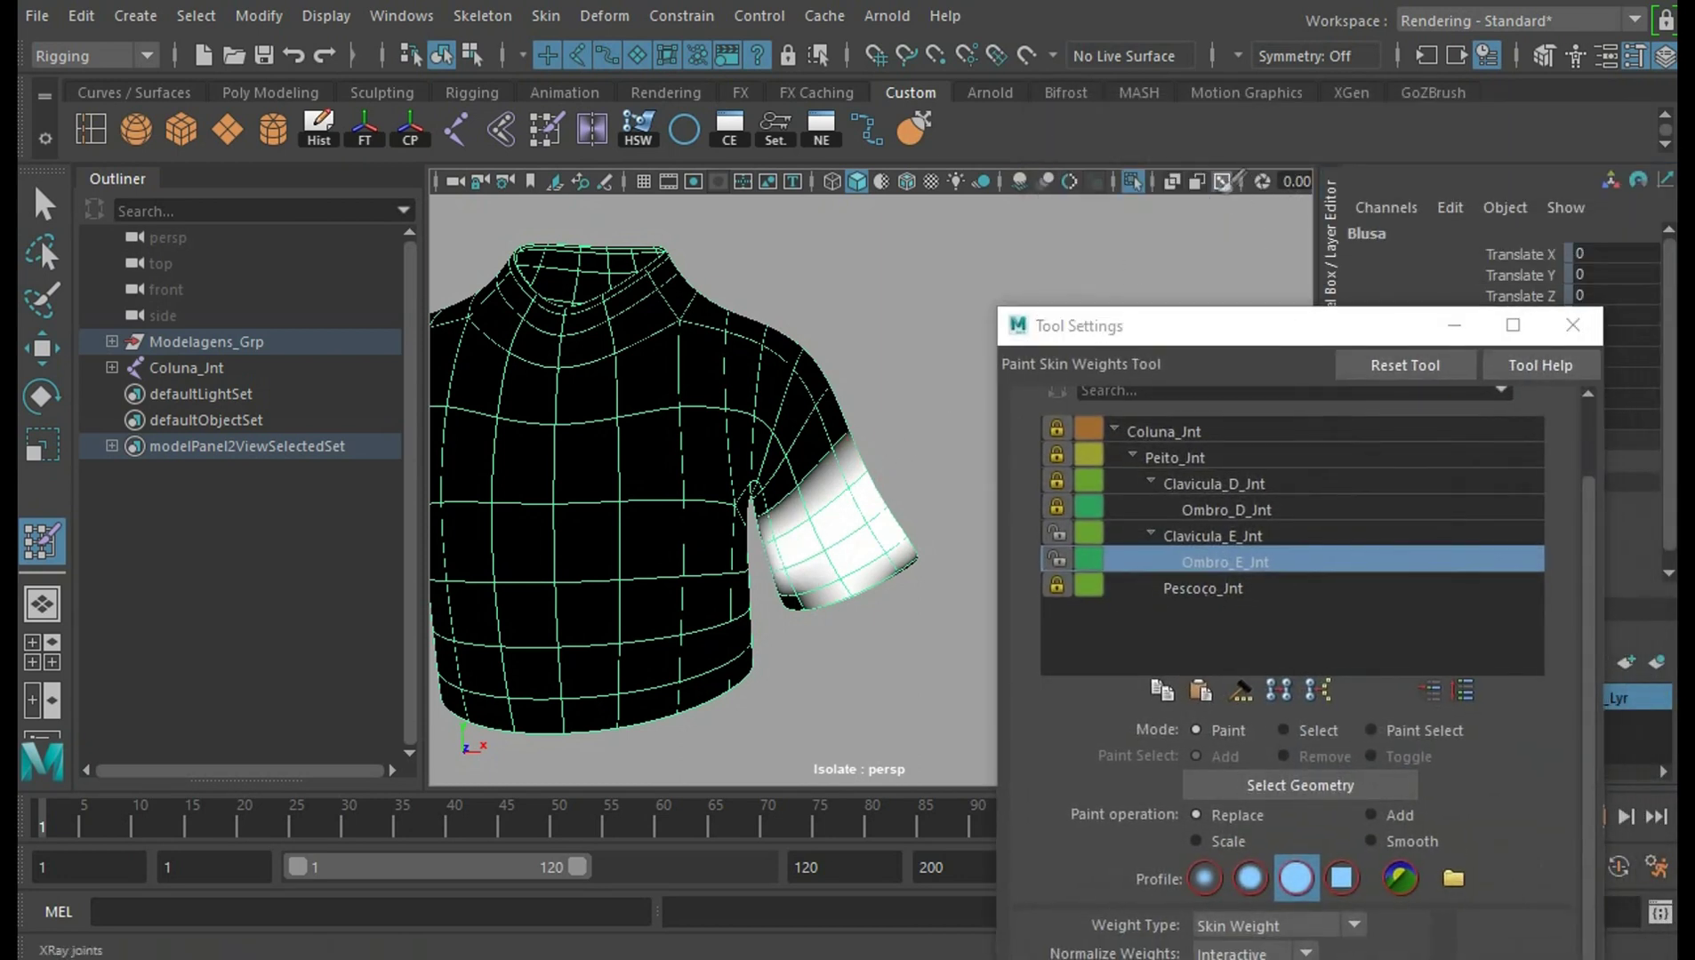
# Show the arm joints and paint Ombro_E_Jnt weight up the sleeve over the shoulder
pyautogui.click(1134, 182)
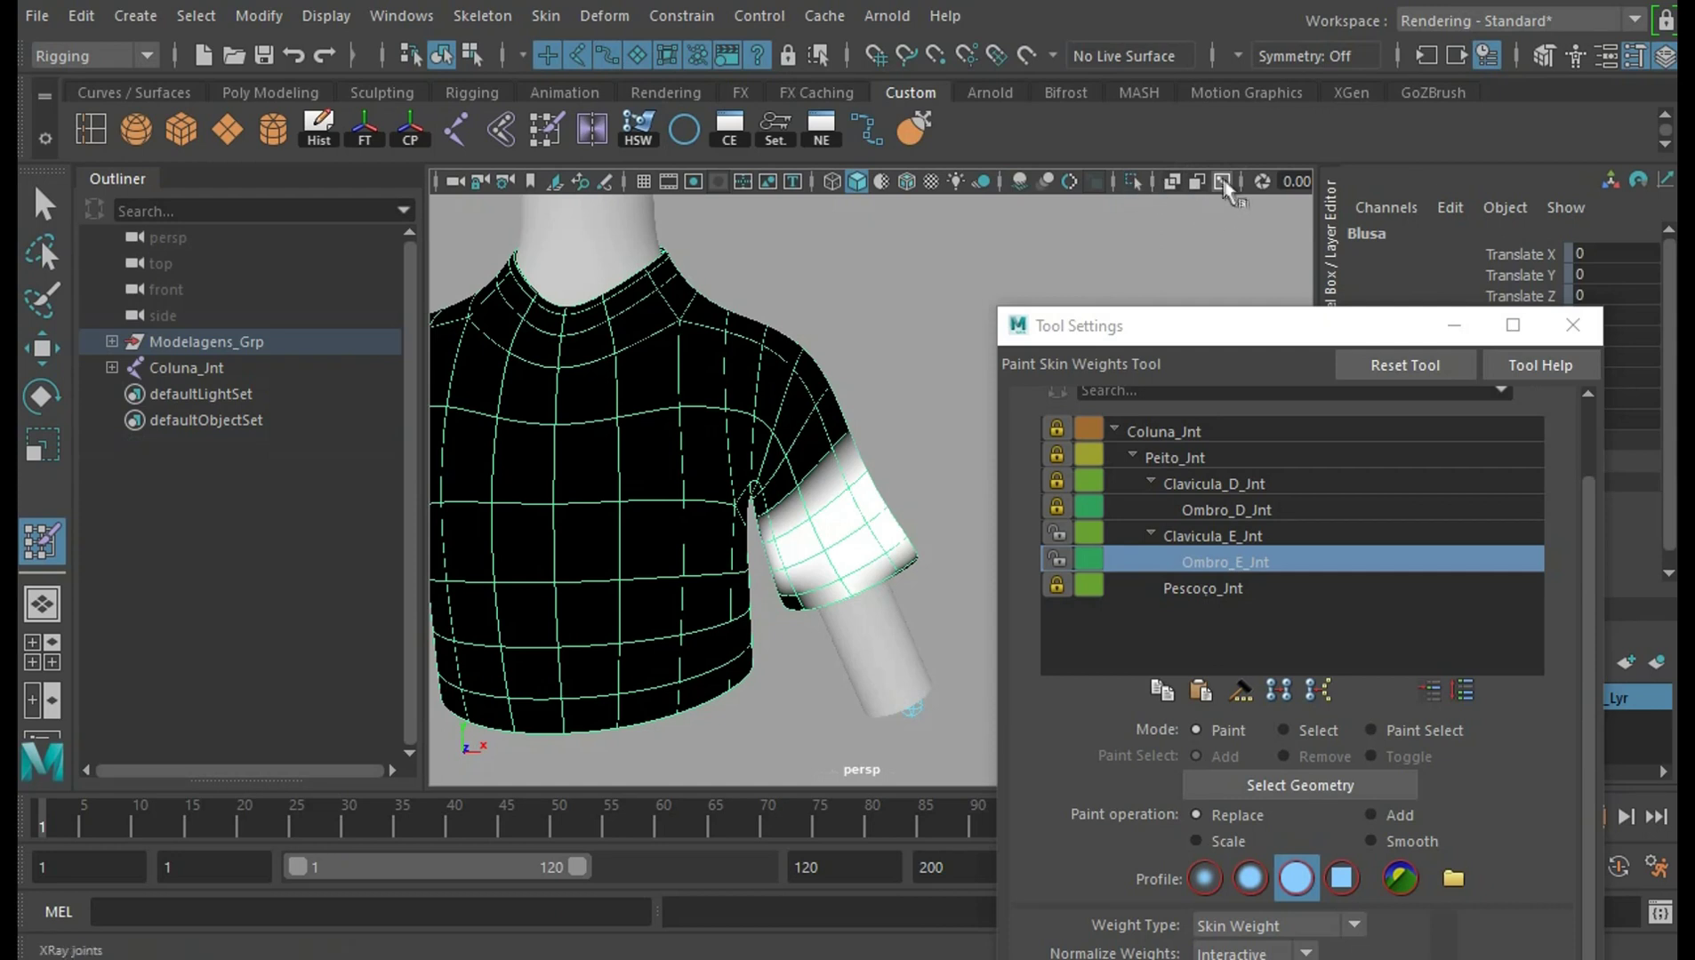
pyautogui.scroll(3, 920, 394)
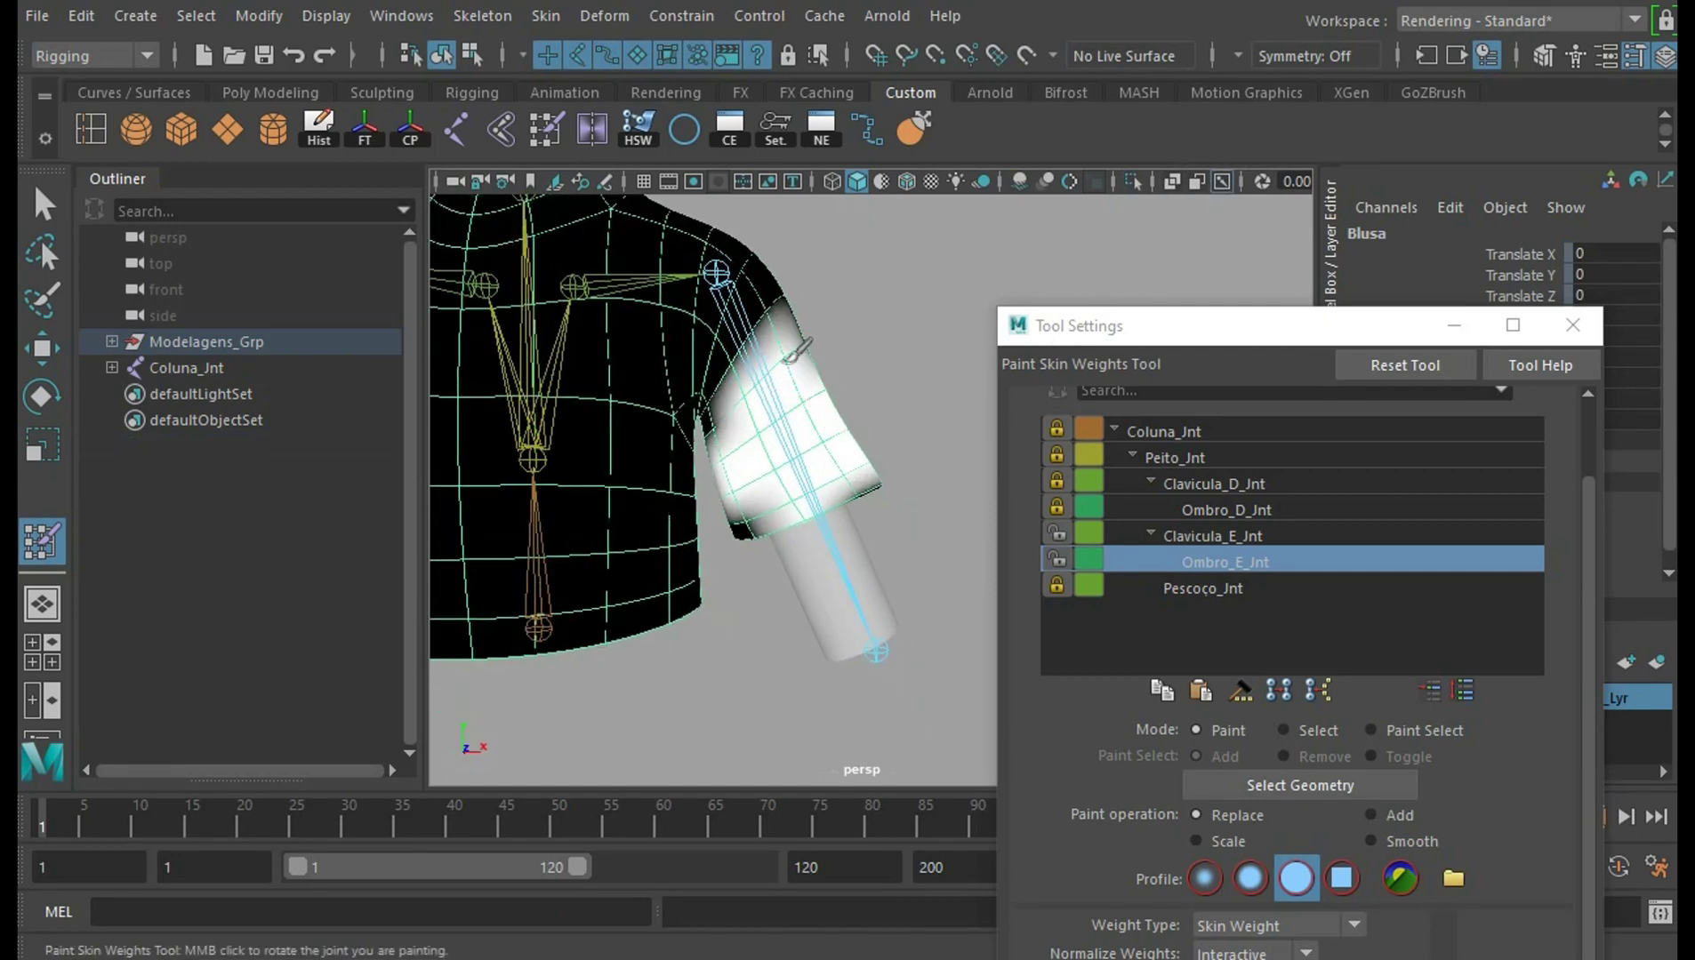
pyautogui.moveTo(921, 393)
pyautogui.mouseDown()
pyautogui.moveTo(805, 269)
pyautogui.moveTo(770, 320)
pyautogui.mouseUp()
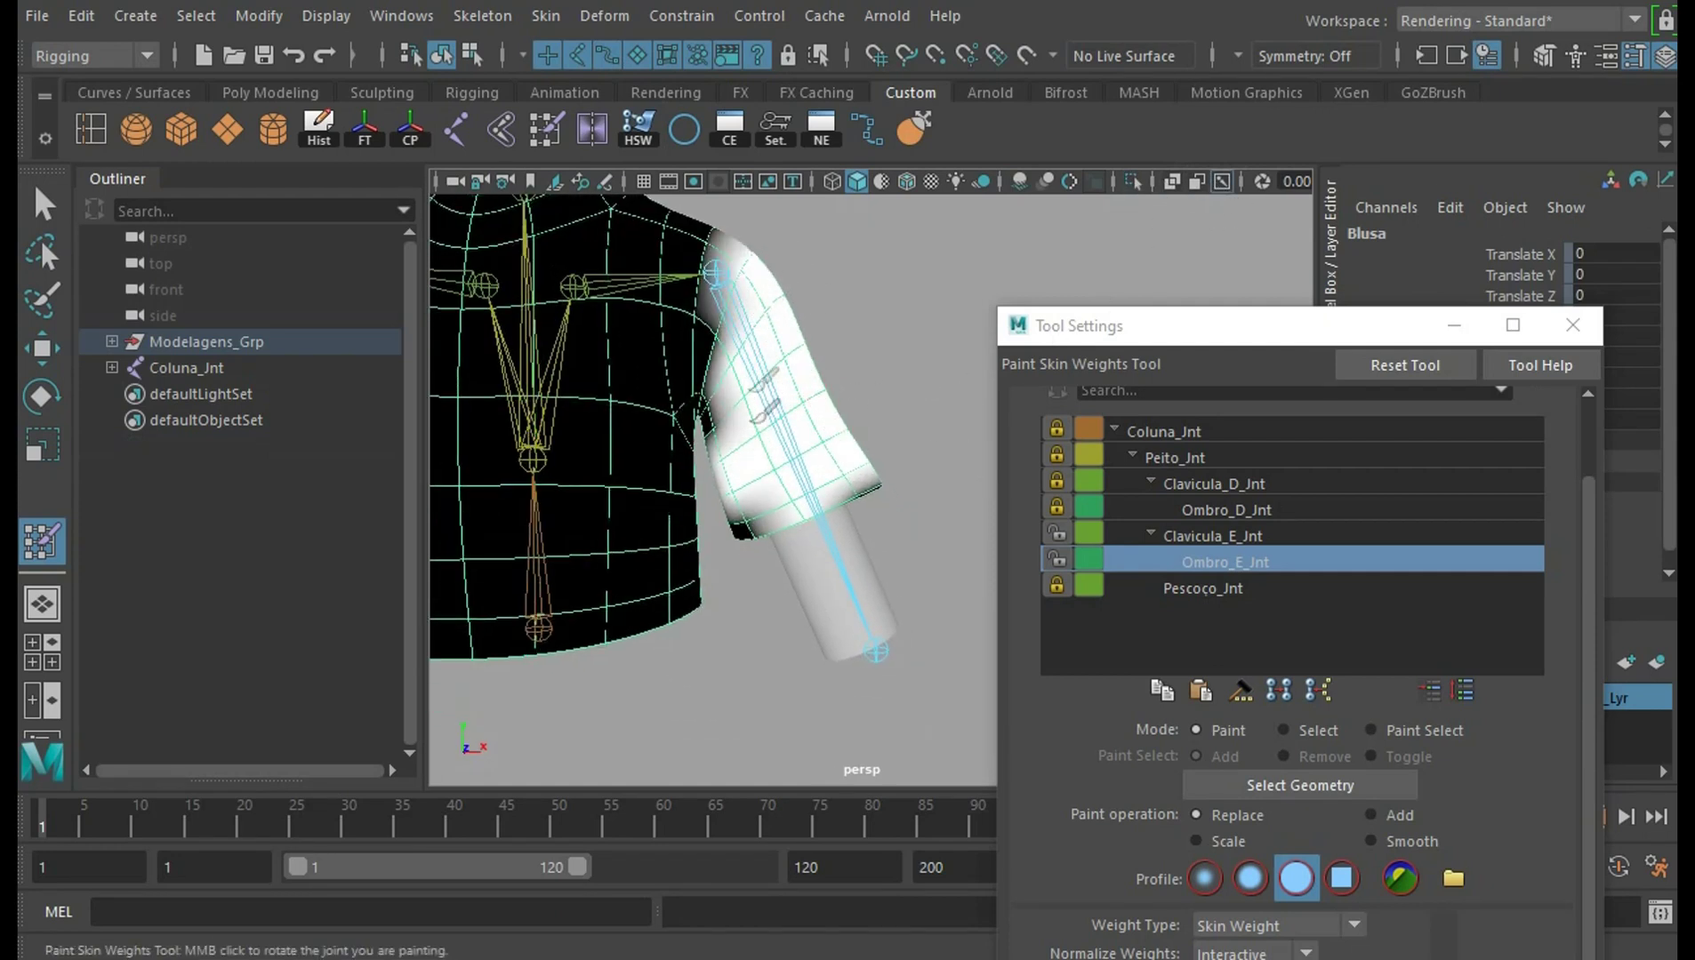
pyautogui.moveTo(761, 397)
pyautogui.mouseDown()
pyautogui.moveTo(831, 496)
pyautogui.moveTo(798, 462)
pyautogui.moveTo(827, 302)
pyautogui.moveTo(667, 418)
pyautogui.moveTo(689, 267)
pyautogui.mouseUp()
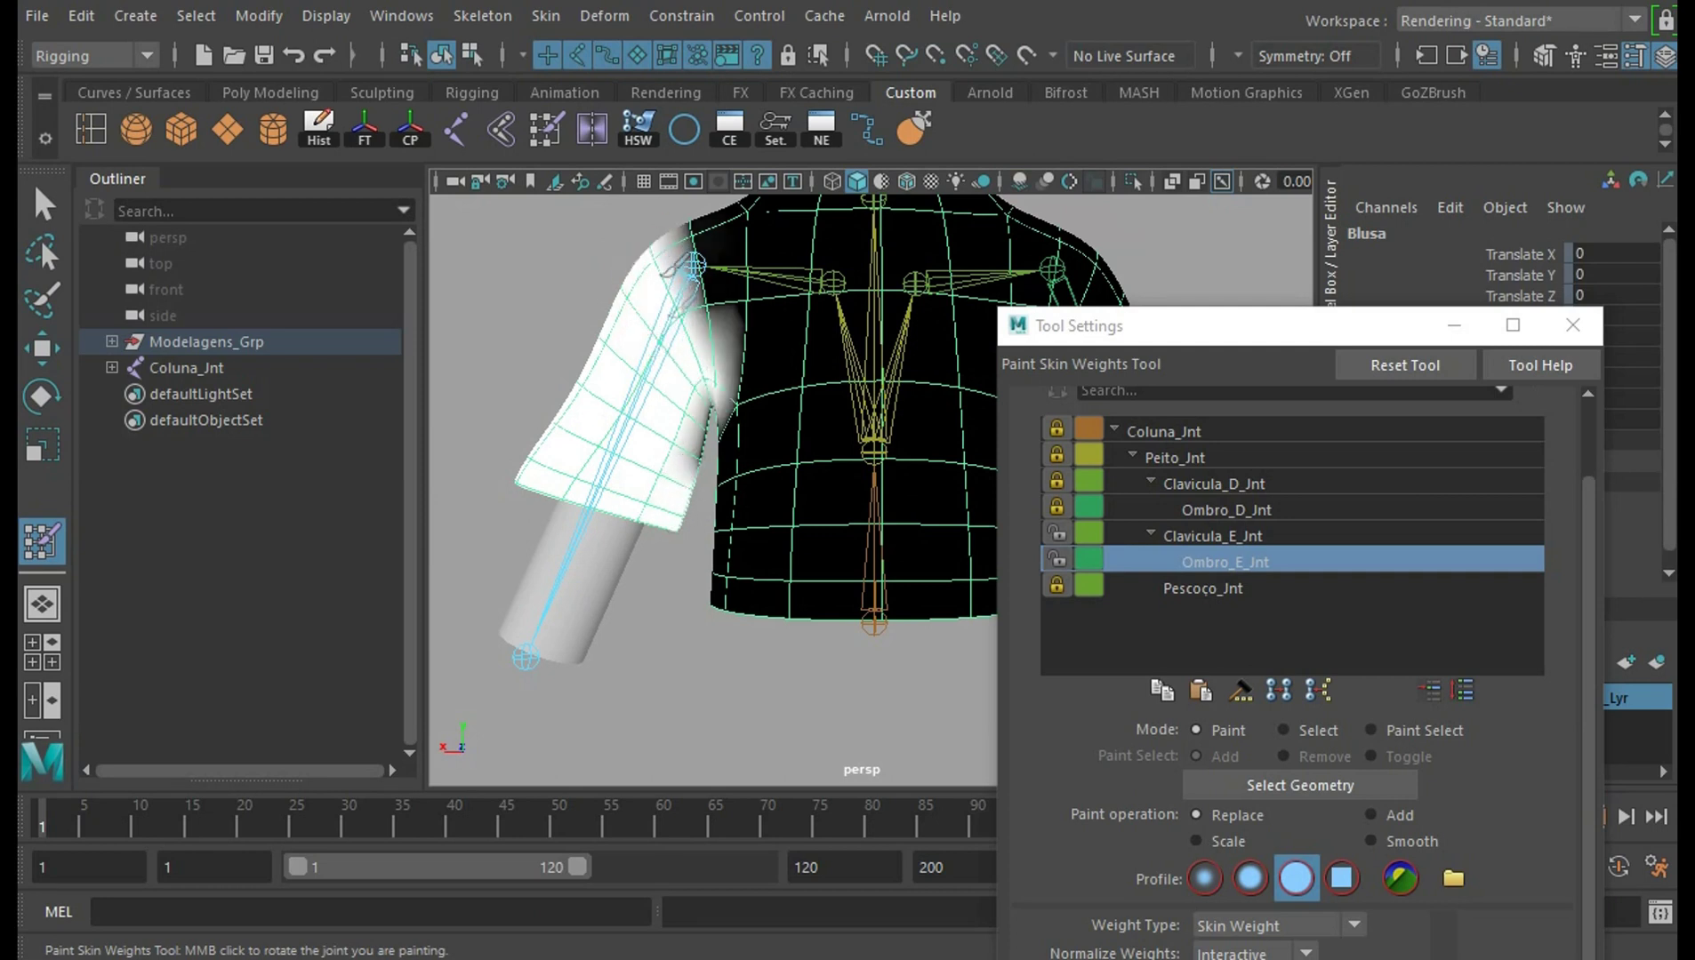
pyautogui.moveTo(700, 449)
pyautogui.keyDown('alt'); pyautogui.mouseDown()
pyautogui.moveTo(622, 404)
pyautogui.moveTo(636, 356)
pyautogui.mouseUp(); pyautogui.keyUp('alt')
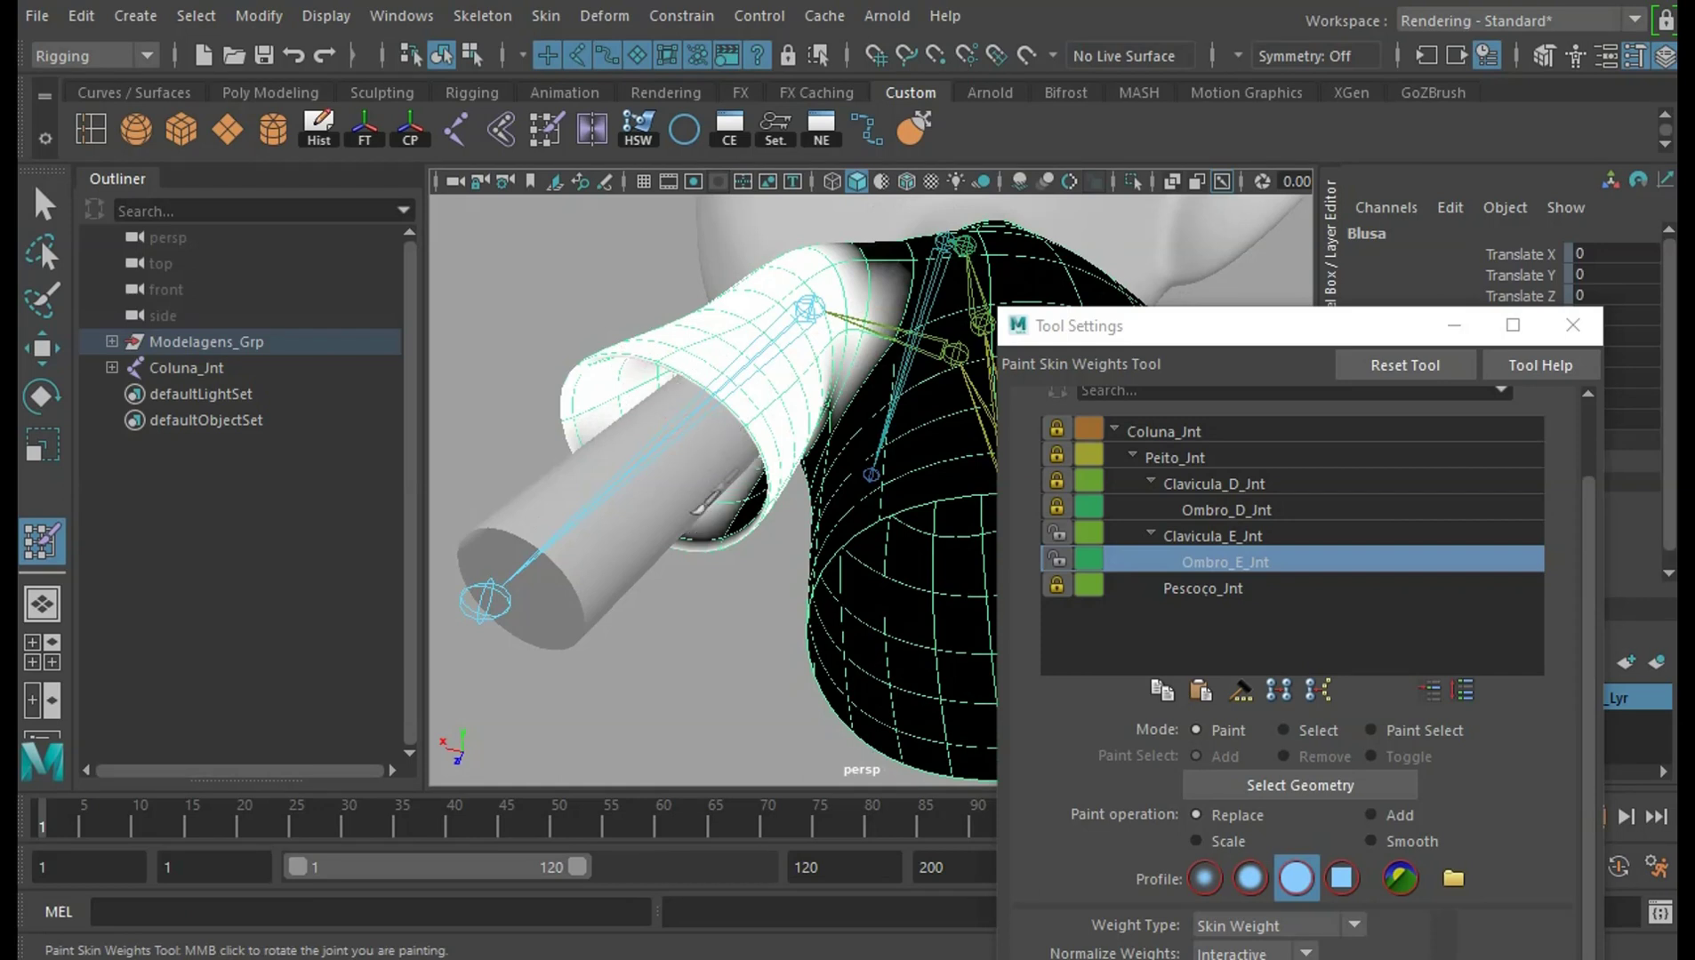
pyautogui.moveTo(729, 528)
pyautogui.keyDown('alt'); pyautogui.mouseDown()
pyautogui.moveTo(823, 342)
pyautogui.moveTo(775, 545)
pyautogui.mouseUp(); pyautogui.keyUp('alt')
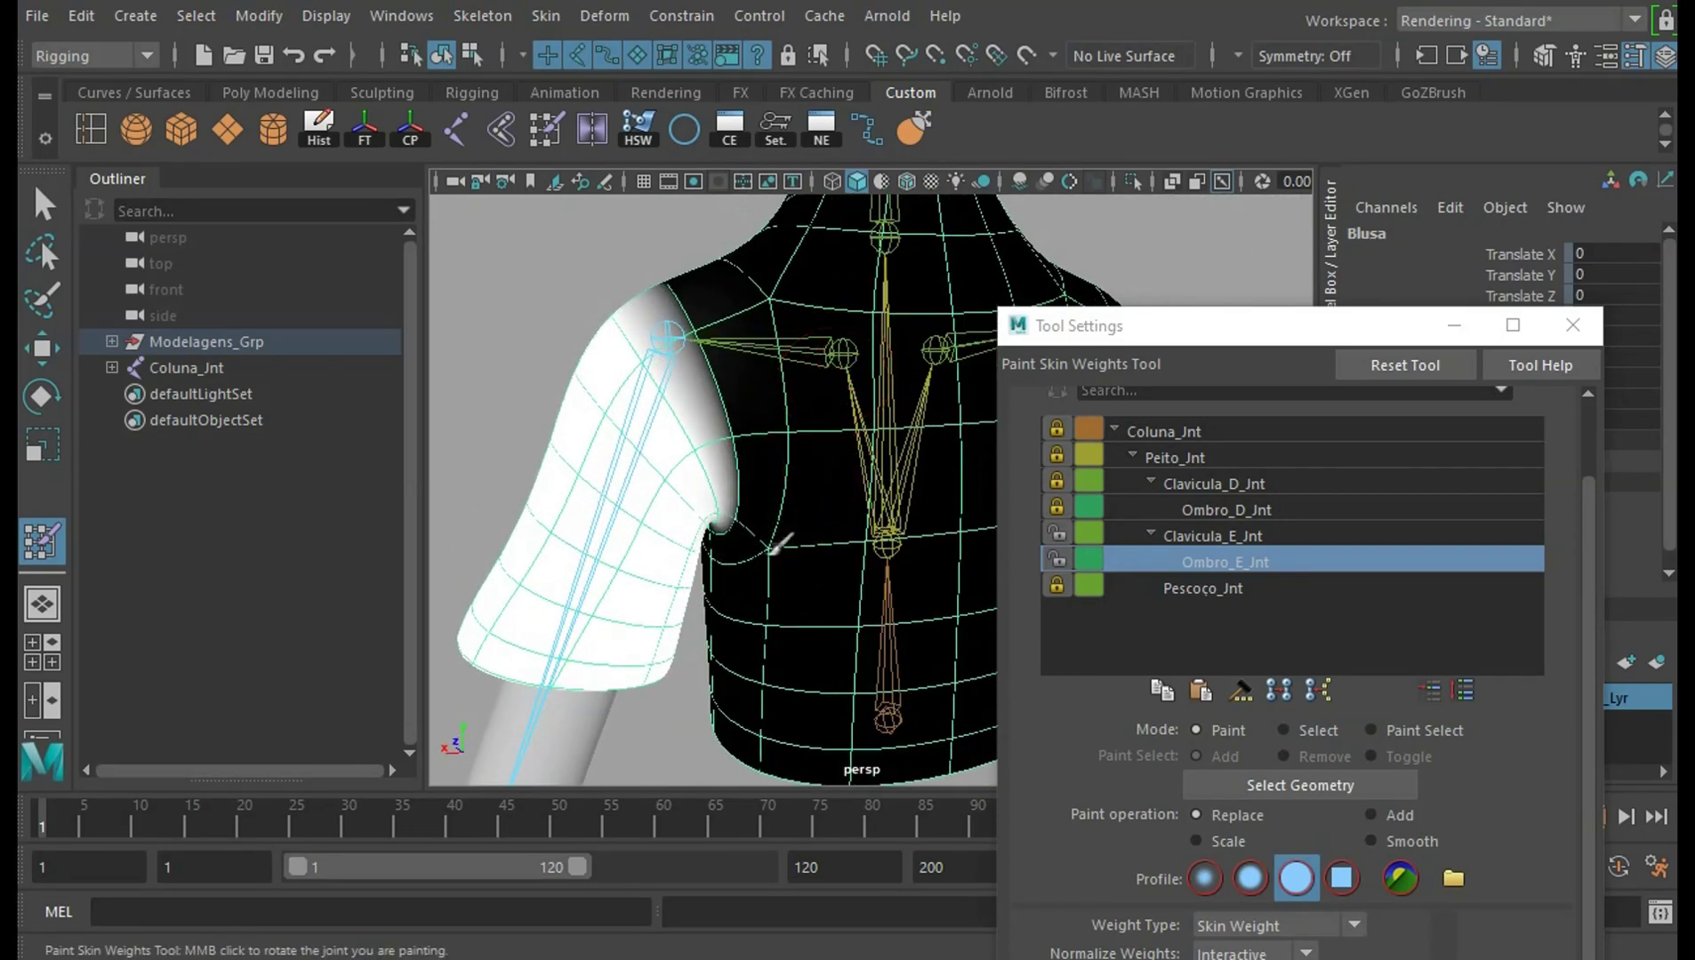
pyautogui.keyDown('alt'); pyautogui.moveTo(774, 390); pyautogui.dragTo(696, 376); pyautogui.keyUp('alt')
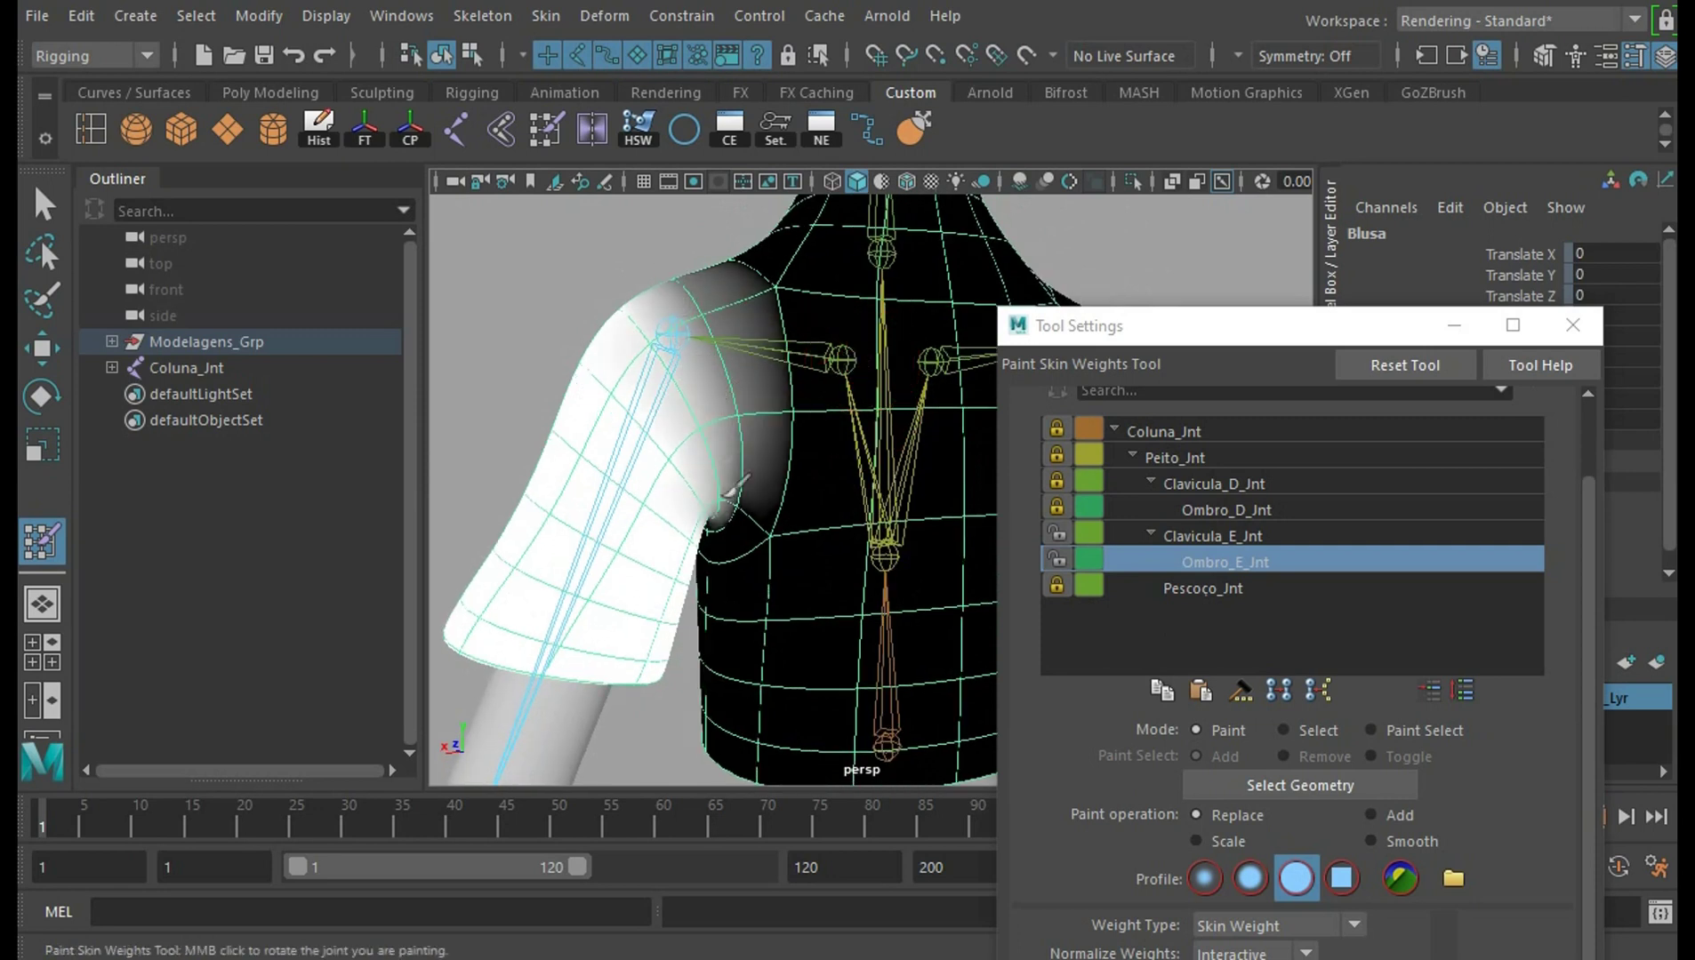
pyautogui.moveTo(711, 523)
pyautogui.keyDown('alt'); pyautogui.mouseDown()
pyautogui.moveTo(699, 529)
pyautogui.moveTo(907, 397)
pyautogui.moveTo(774, 408)
pyautogui.moveTo(881, 436)
pyautogui.moveTo(836, 498)
pyautogui.moveTo(888, 367)
pyautogui.mouseUp(); pyautogui.keyUp('alt')
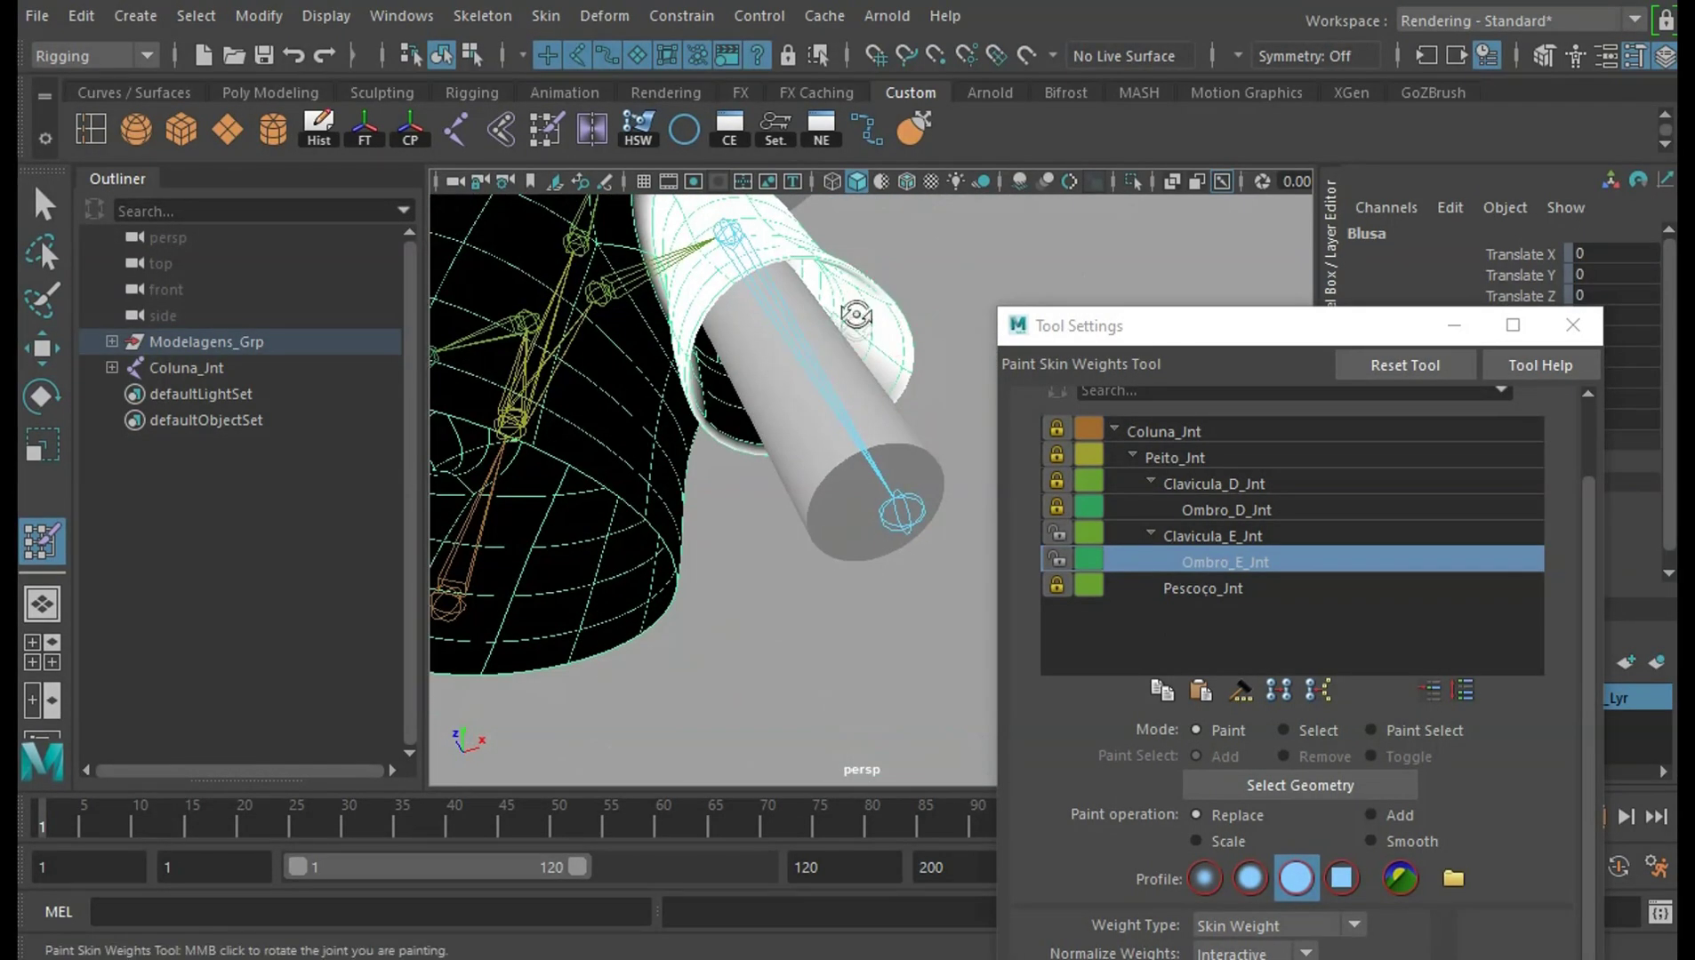
pyautogui.moveTo(737, 376)
pyautogui.keyDown('alt'); pyautogui.mouseDown()
pyautogui.moveTo(831, 463)
pyautogui.moveTo(798, 511)
pyautogui.mouseUp(); pyautogui.keyUp('alt')
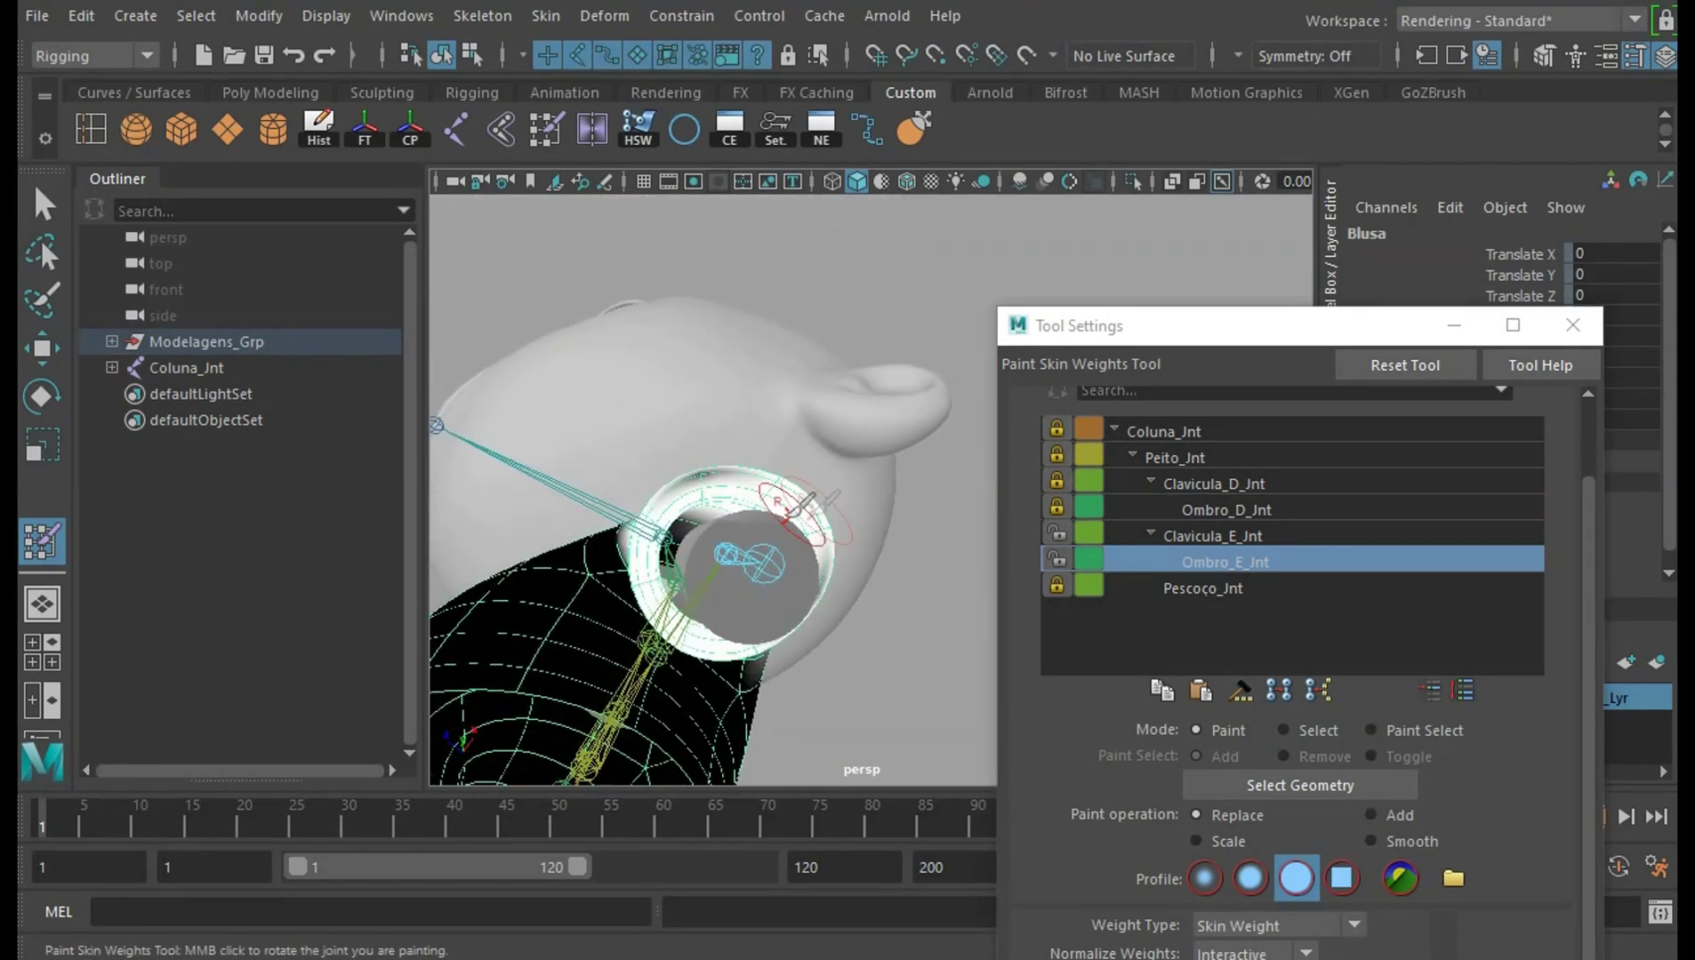
pyautogui.moveTo(867, 458)
pyautogui.keyDown('alt'); pyautogui.mouseDown()
pyautogui.moveTo(885, 499)
pyautogui.moveTo(840, 633)
pyautogui.mouseUp(); pyautogui.keyUp('alt')
pyautogui.keyDown('alt'); pyautogui.moveTo(832, 569); pyautogui.dragTo(794, 633); pyautogui.keyUp('alt')
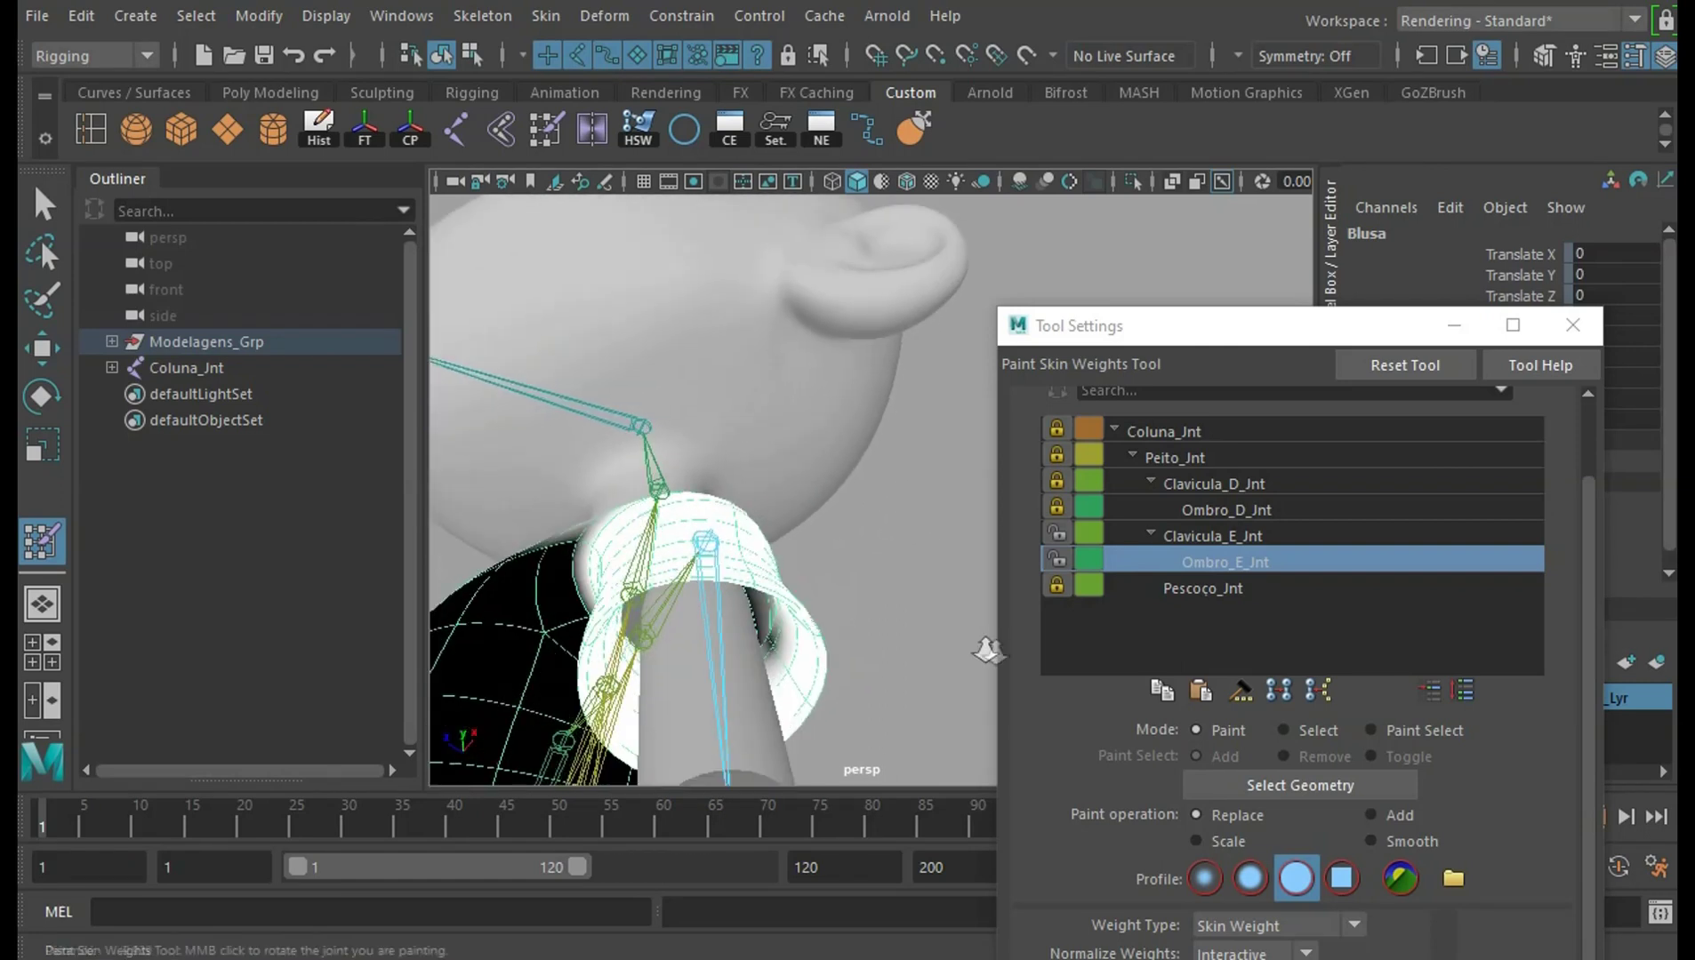
pyautogui.moveTo(909, 585)
pyautogui.keyDown('alt'); pyautogui.mouseDown()
pyautogui.moveTo(769, 681)
pyautogui.moveTo(878, 510)
pyautogui.moveTo(782, 558)
pyautogui.moveTo(794, 397)
pyautogui.moveTo(841, 430)
pyautogui.moveTo(976, 466)
pyautogui.moveTo(864, 454)
pyautogui.moveTo(783, 498)
pyautogui.mouseUp(); pyautogui.keyUp('alt')
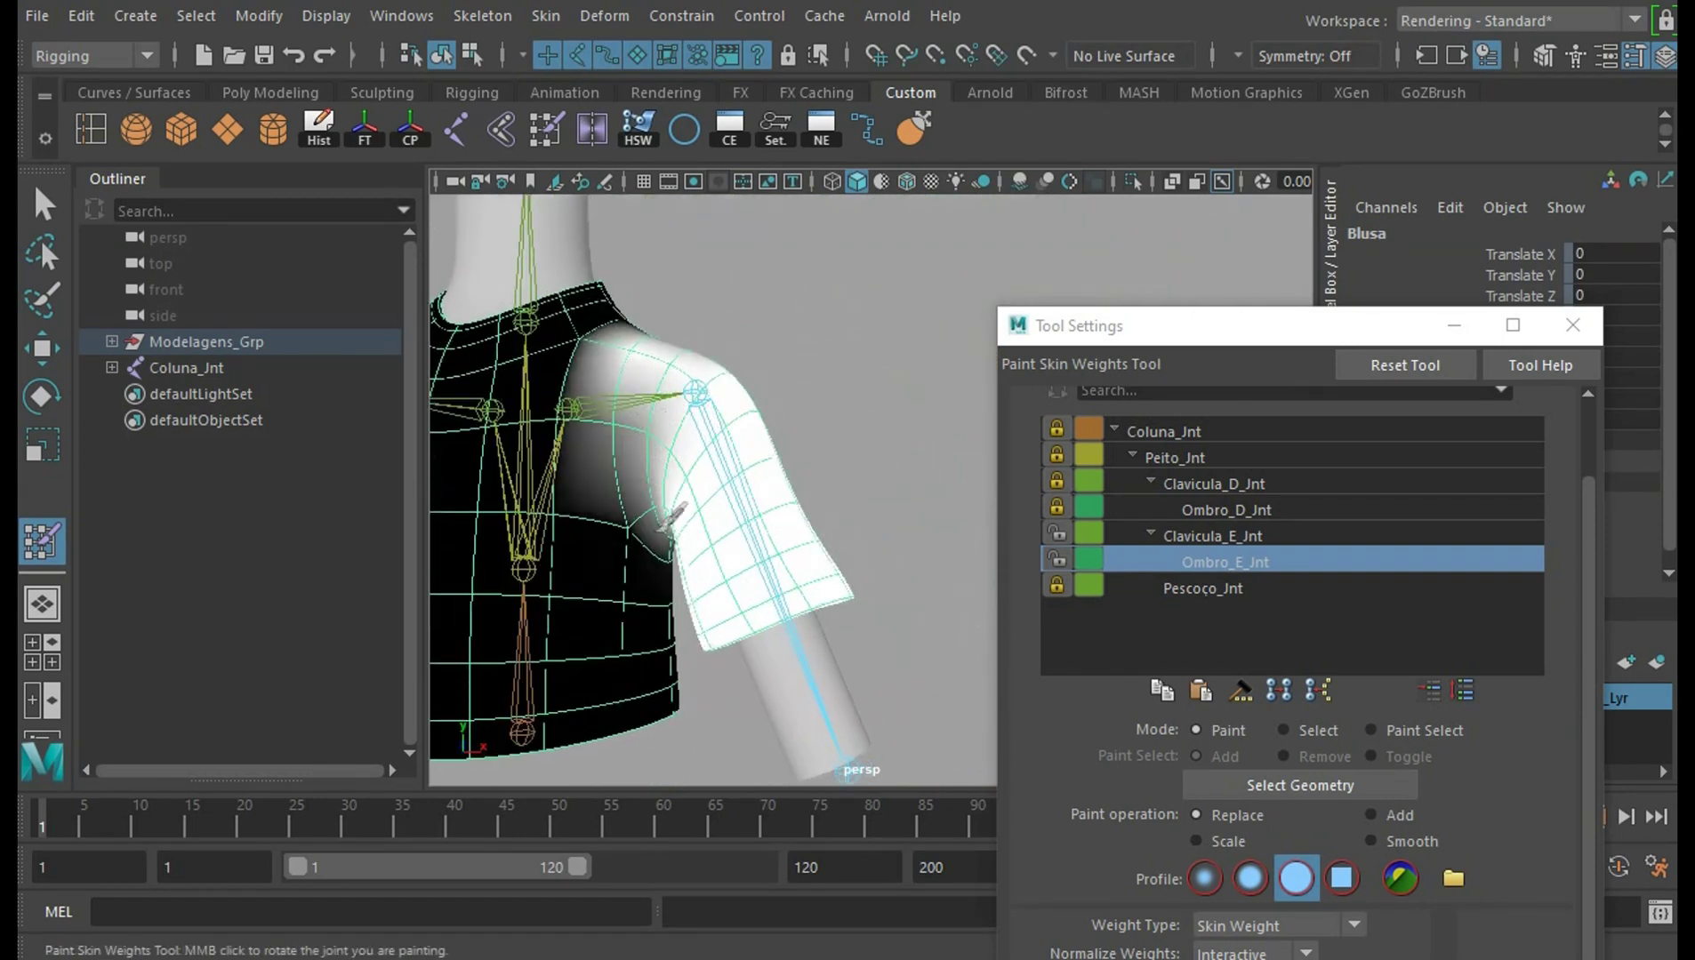
pyautogui.moveTo(632, 437)
pyautogui.keyDown('alt'); pyautogui.mouseDown()
pyautogui.moveTo(707, 383)
pyautogui.moveTo(678, 424)
pyautogui.moveTo(854, 329)
pyautogui.moveTo(898, 464)
pyautogui.moveTo(880, 480)
pyautogui.moveTo(745, 360)
pyautogui.moveTo(899, 499)
pyautogui.moveTo(921, 425)
pyautogui.moveTo(926, 522)
pyautogui.moveTo(884, 616)
pyautogui.moveTo(920, 651)
pyautogui.moveTo(896, 465)
pyautogui.moveTo(786, 398)
pyautogui.mouseUp(); pyautogui.keyUp('alt')
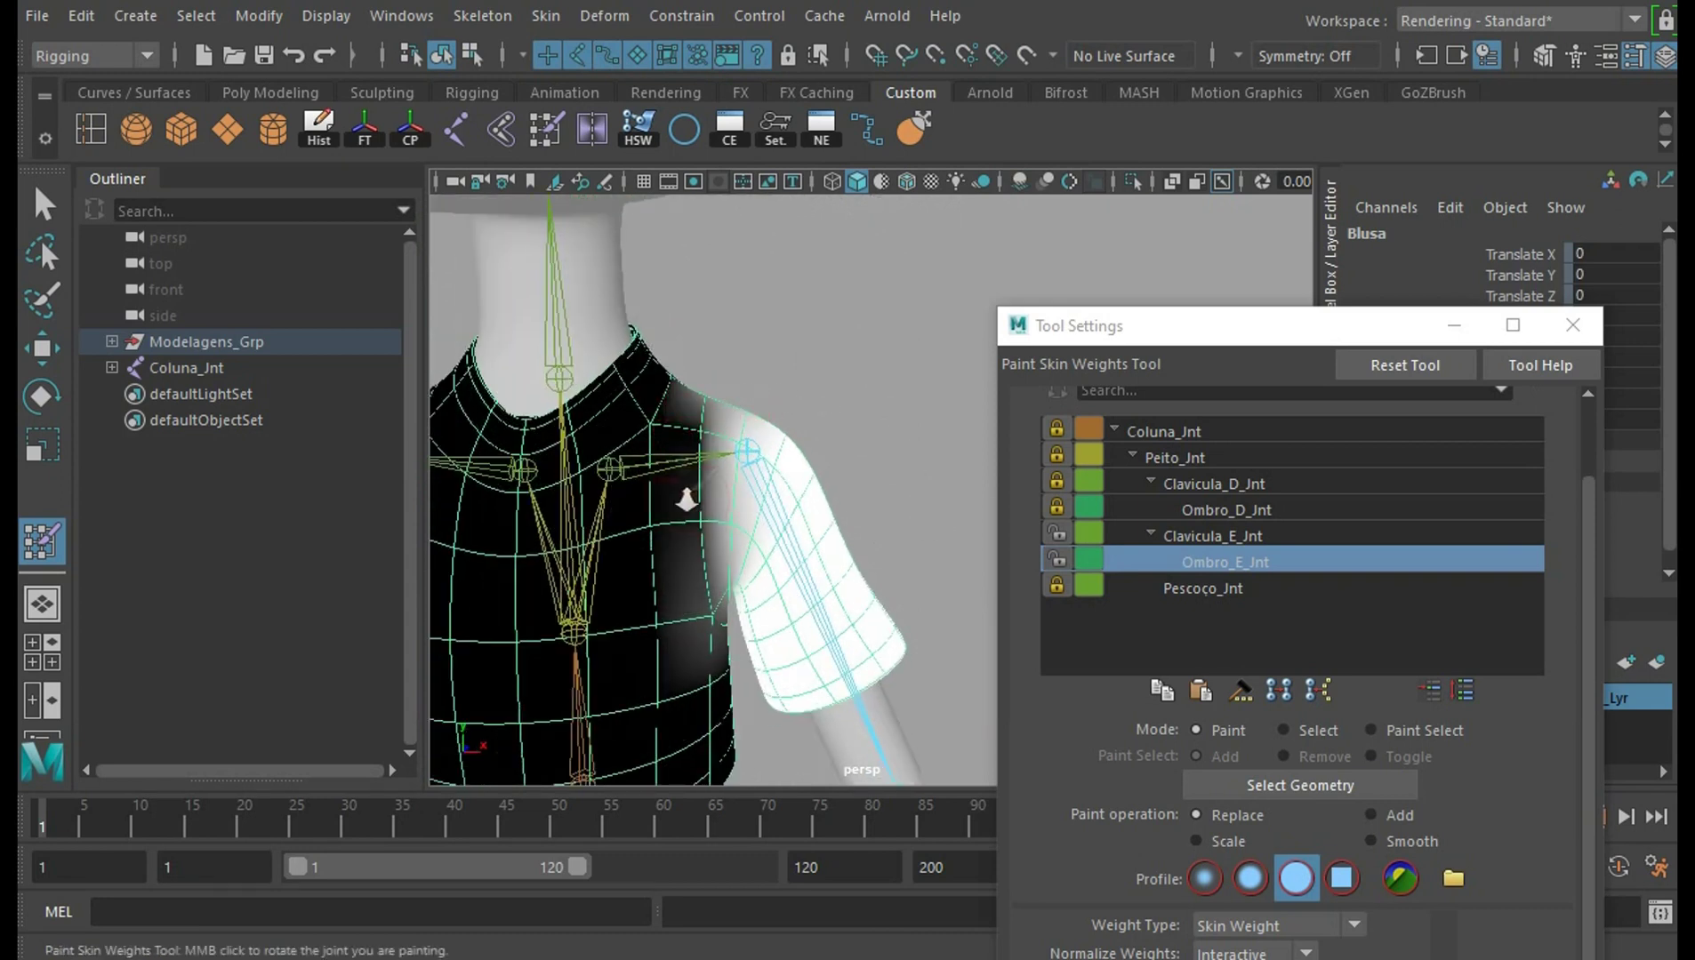
pyautogui.moveTo(811, 365)
pyautogui.keyDown('alt'); pyautogui.mouseDown()
pyautogui.moveTo(817, 456)
pyautogui.moveTo(643, 418)
pyautogui.moveTo(814, 378)
pyautogui.moveTo(993, 257)
pyautogui.moveTo(825, 446)
pyautogui.mouseUp(); pyautogui.keyUp('alt')
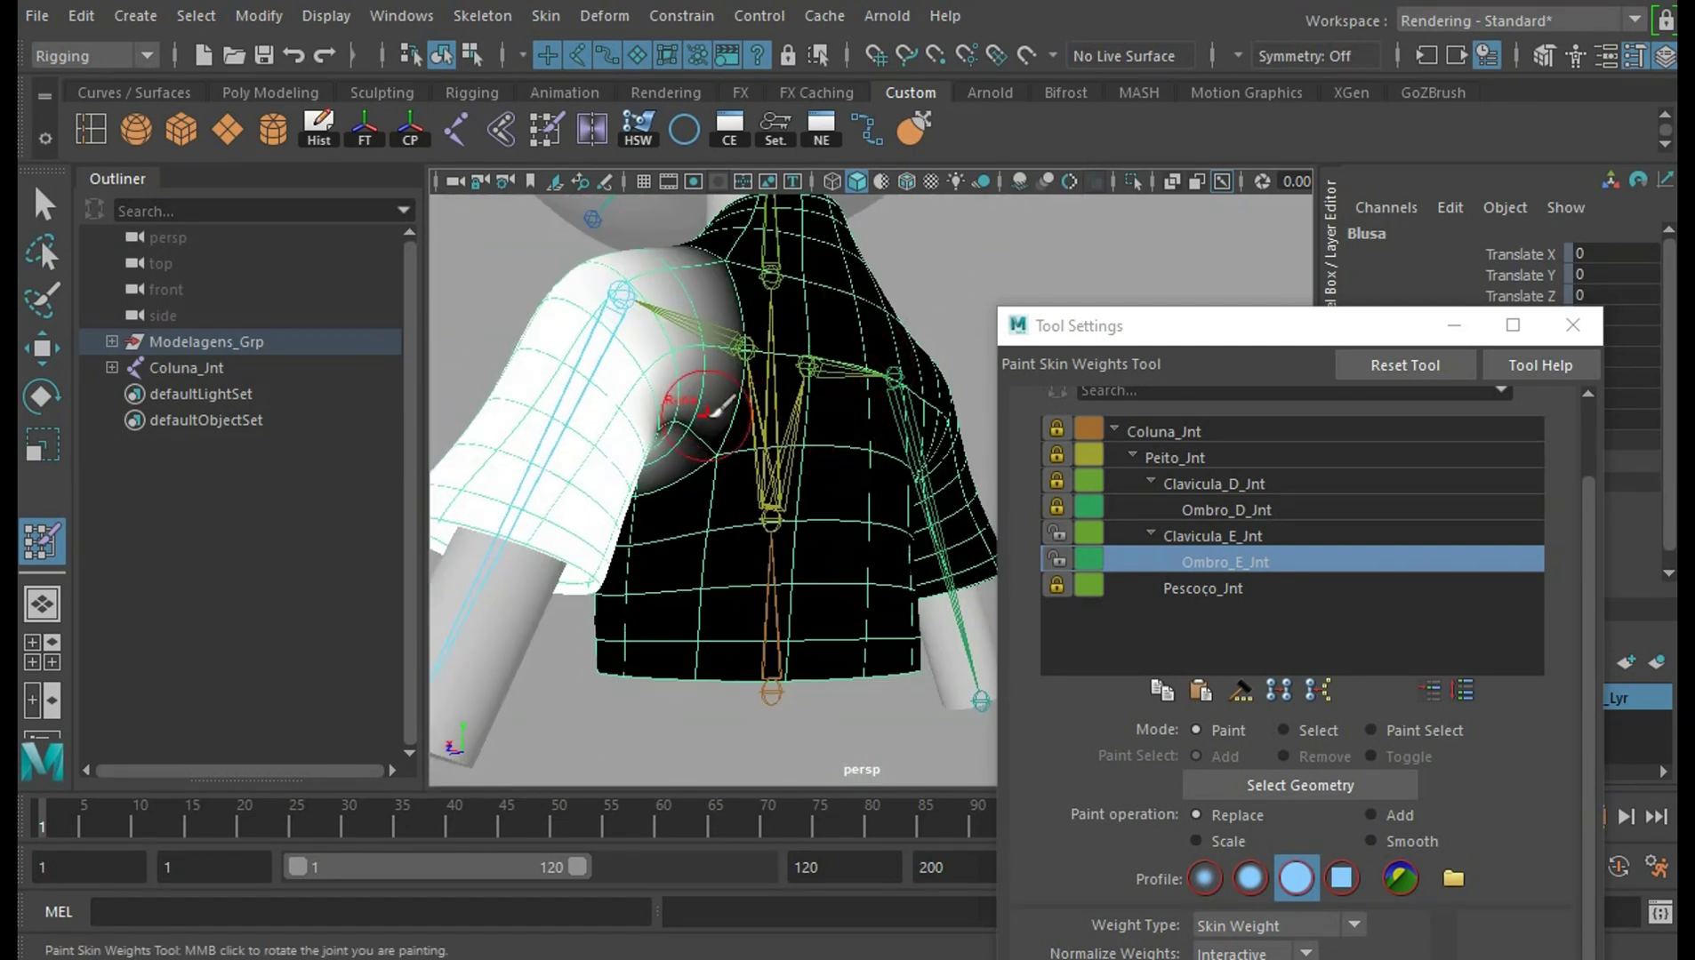
pyautogui.moveTo(689, 416)
pyautogui.keyDown('alt'); pyautogui.mouseDown()
pyautogui.moveTo(662, 472)
pyautogui.moveTo(774, 481)
pyautogui.moveTo(672, 529)
pyautogui.moveTo(840, 560)
pyautogui.mouseUp(); pyautogui.keyUp('alt')
pyautogui.keyDown('alt'); pyautogui.moveTo(841, 560); pyautogui.dragTo(889, 401, button='middle'); pyautogui.keyUp('alt')
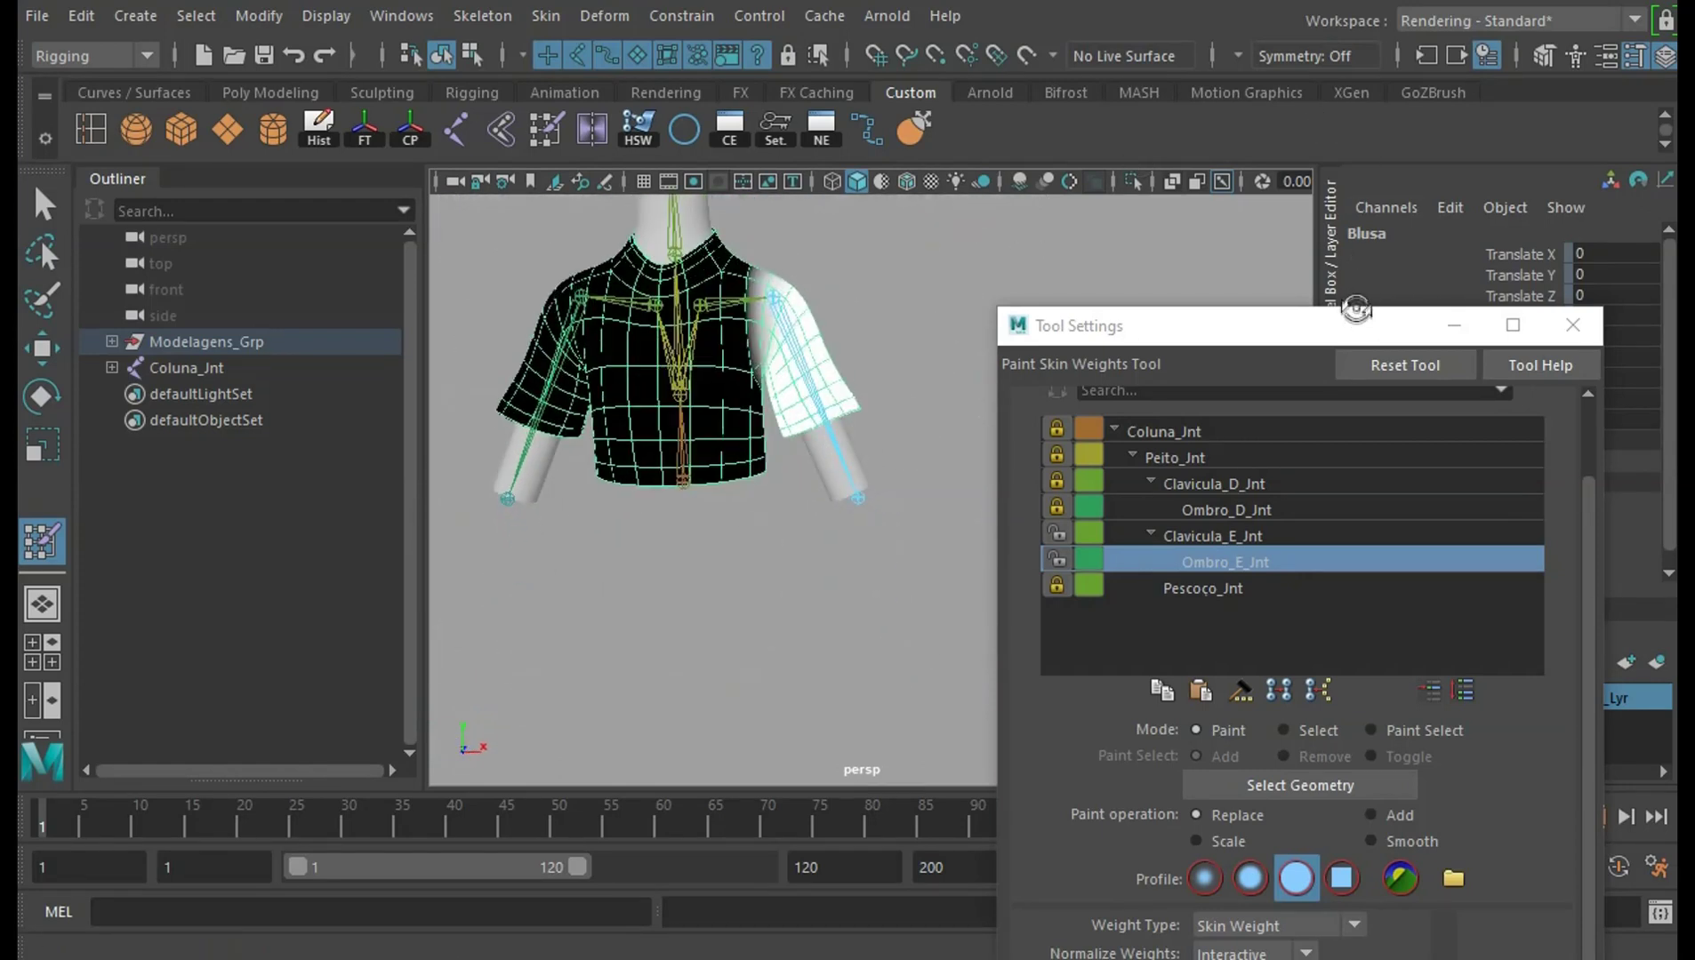
pyautogui.moveTo(1347, 317); pyautogui.dragTo(1361, 146)
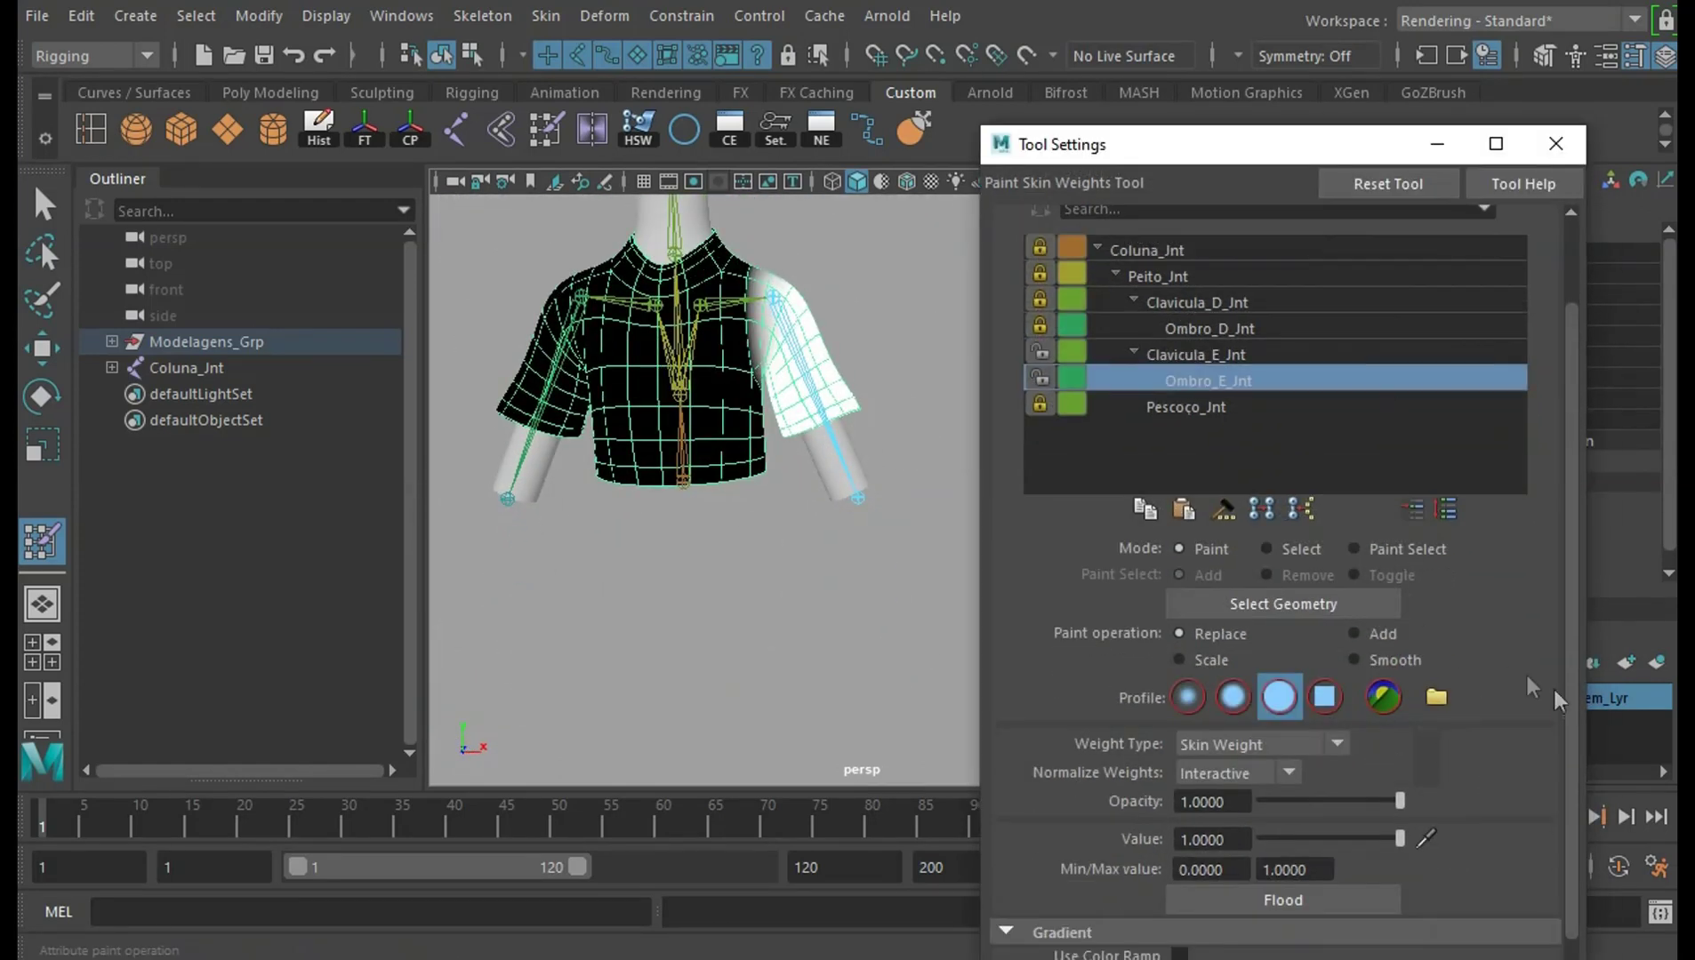
# Flood-smooth the Ombro_E_Jnt shoulder weights across the whole shirt
pyautogui.scroll(-3, 1554, 690)
pyautogui.click(1353, 511)
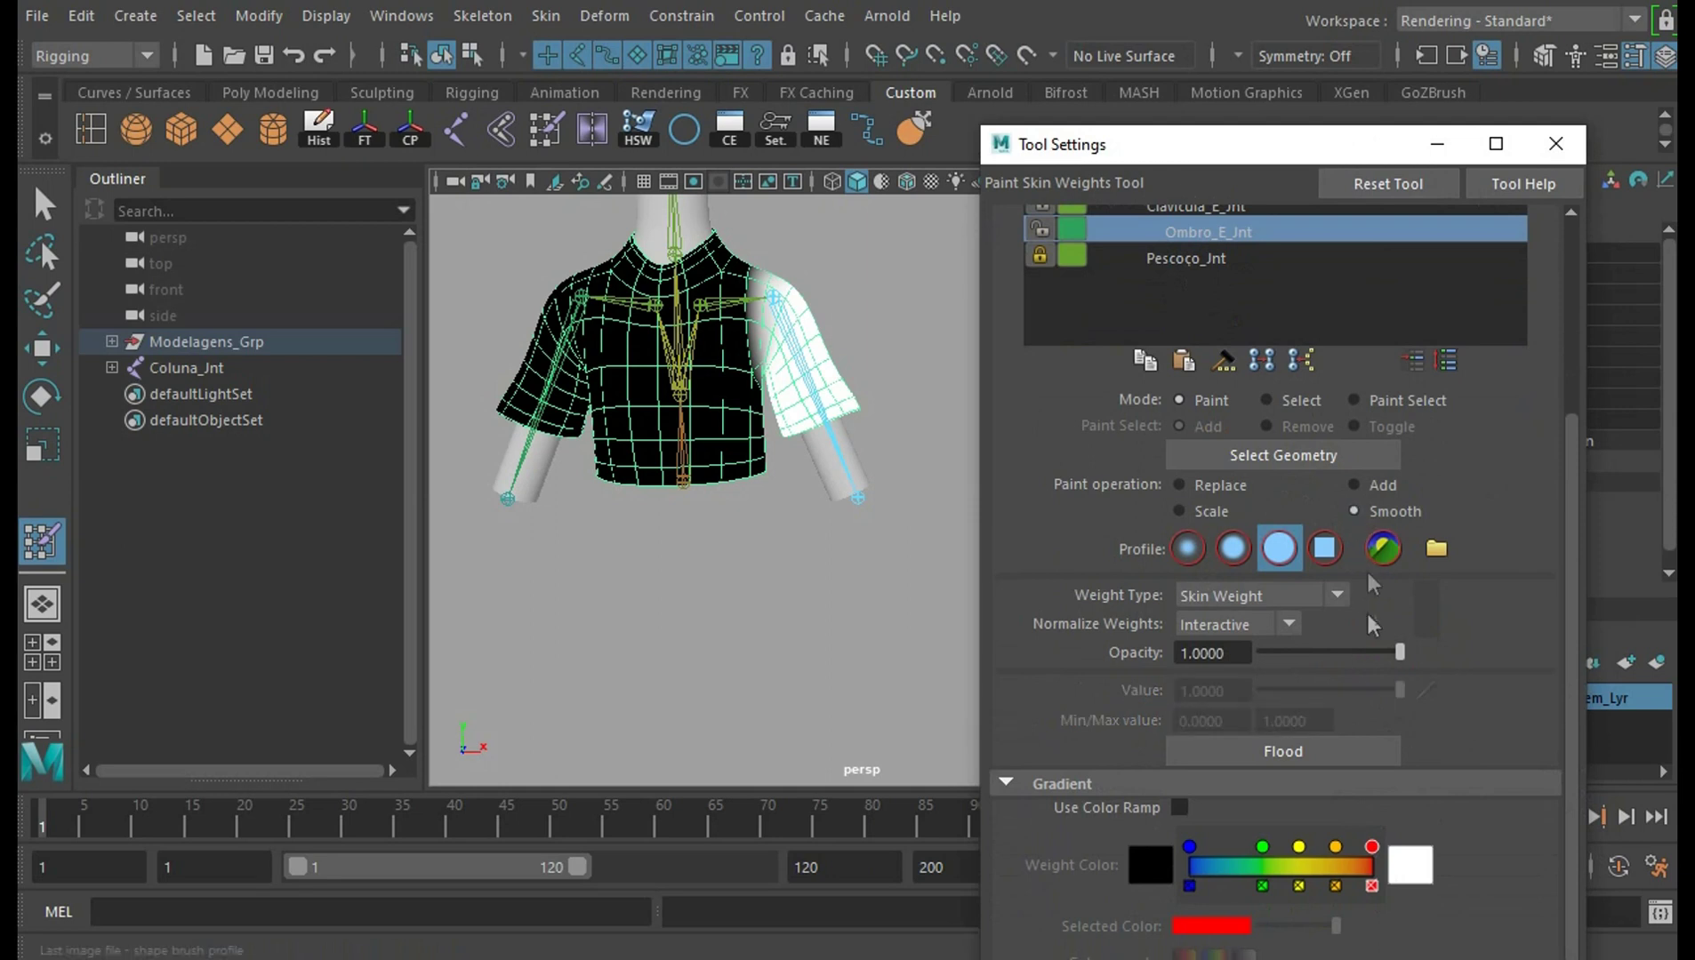
pyautogui.click(1349, 745)
# Rotate the spine joint to test the shirt deformation, then undo it
pyautogui.moveTo(960, 649)
pyautogui.keyDown('alt'); pyautogui.mouseDown()
pyautogui.moveTo(847, 605)
pyautogui.moveTo(905, 352)
pyautogui.mouseUp(); pyautogui.keyUp('alt')
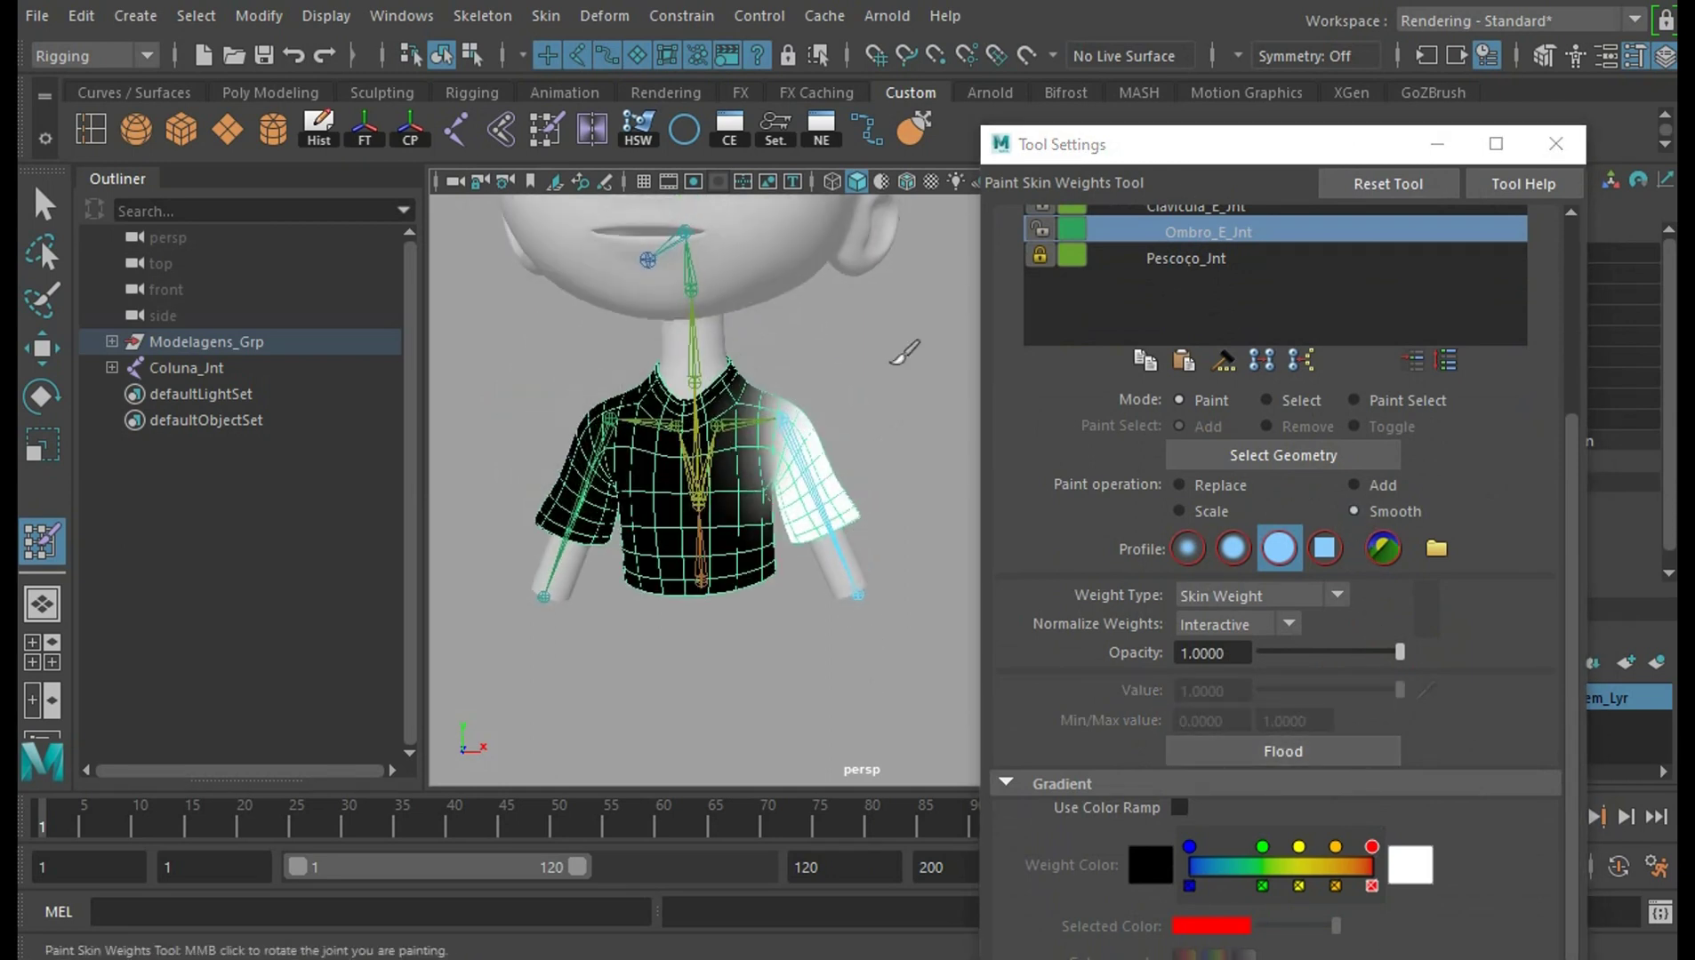
pyautogui.press('e')
pyautogui.keyDown('alt'); pyautogui.moveTo(830, 419); pyautogui.dragTo(827, 425); pyautogui.keyUp('alt')
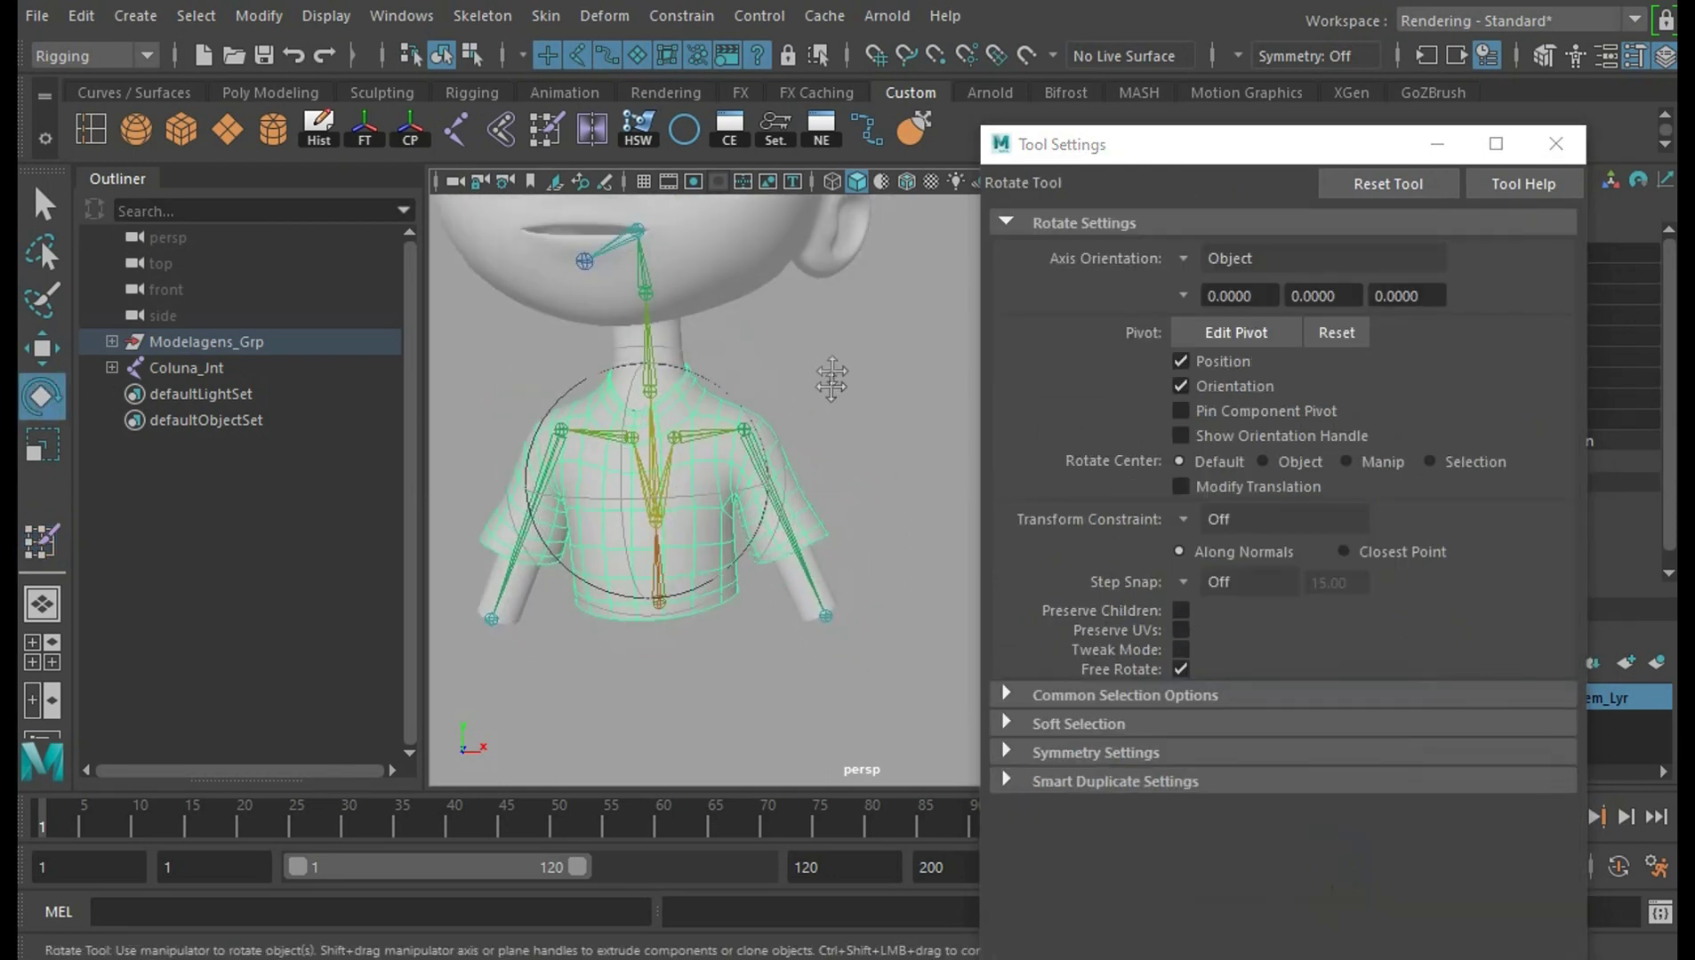
pyautogui.keyDown('alt'); pyautogui.moveTo(827, 425); pyautogui.dragTo(876, 507, button='right'); pyautogui.keyUp('alt')
pyautogui.click(876, 507)
pyautogui.moveTo(816, 464)
pyautogui.keyDown('alt'); pyautogui.mouseDown()
pyautogui.moveTo(673, 502)
pyautogui.moveTo(751, 547)
pyautogui.moveTo(796, 414)
pyautogui.moveTo(729, 471)
pyautogui.moveTo(755, 557)
pyautogui.moveTo(796, 547)
pyautogui.mouseUp(); pyautogui.keyUp('alt')
pyautogui.click(648, 488)
pyautogui.hotkey('ctrl', 'z')
pyautogui.hotkey('ctrl', 'z')
pyautogui.hotkey('ctrl', 'z')
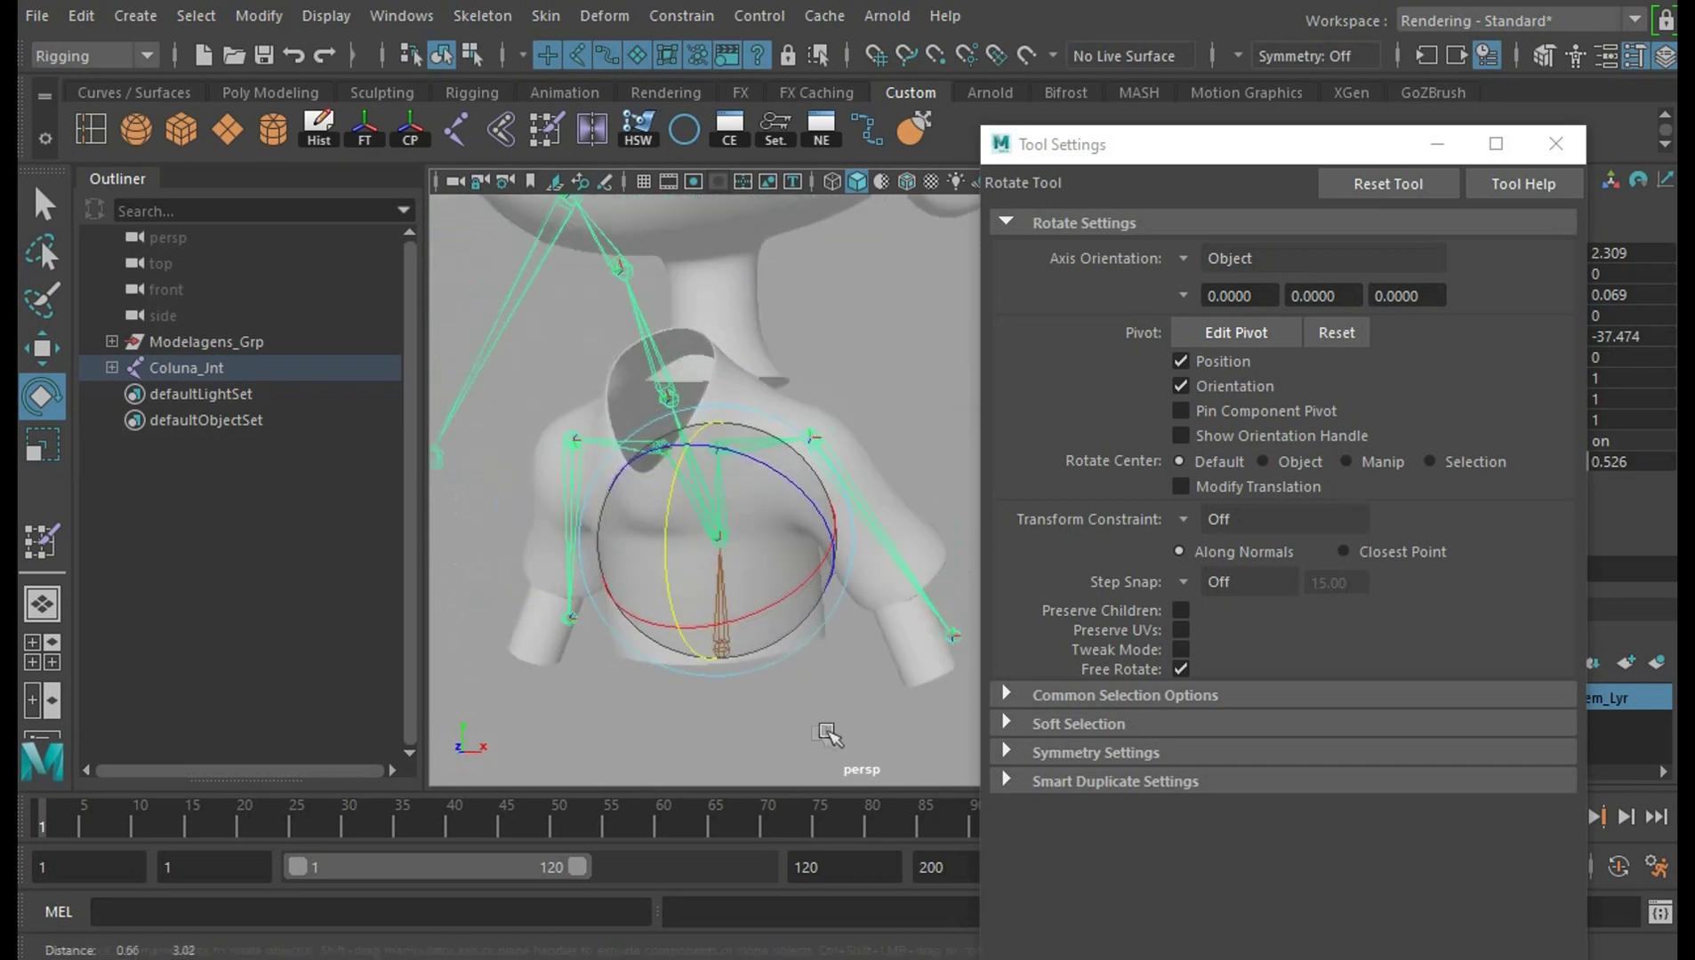
# Select the Modelagens_Grp shirt group and activate the Paint Skin Weights Tool
pyautogui.click(871, 702)
pyautogui.click(787, 613)
pyautogui.keyDown('alt'); pyautogui.moveTo(908, 693); pyautogui.dragTo(773, 684); pyautogui.keyUp('alt')
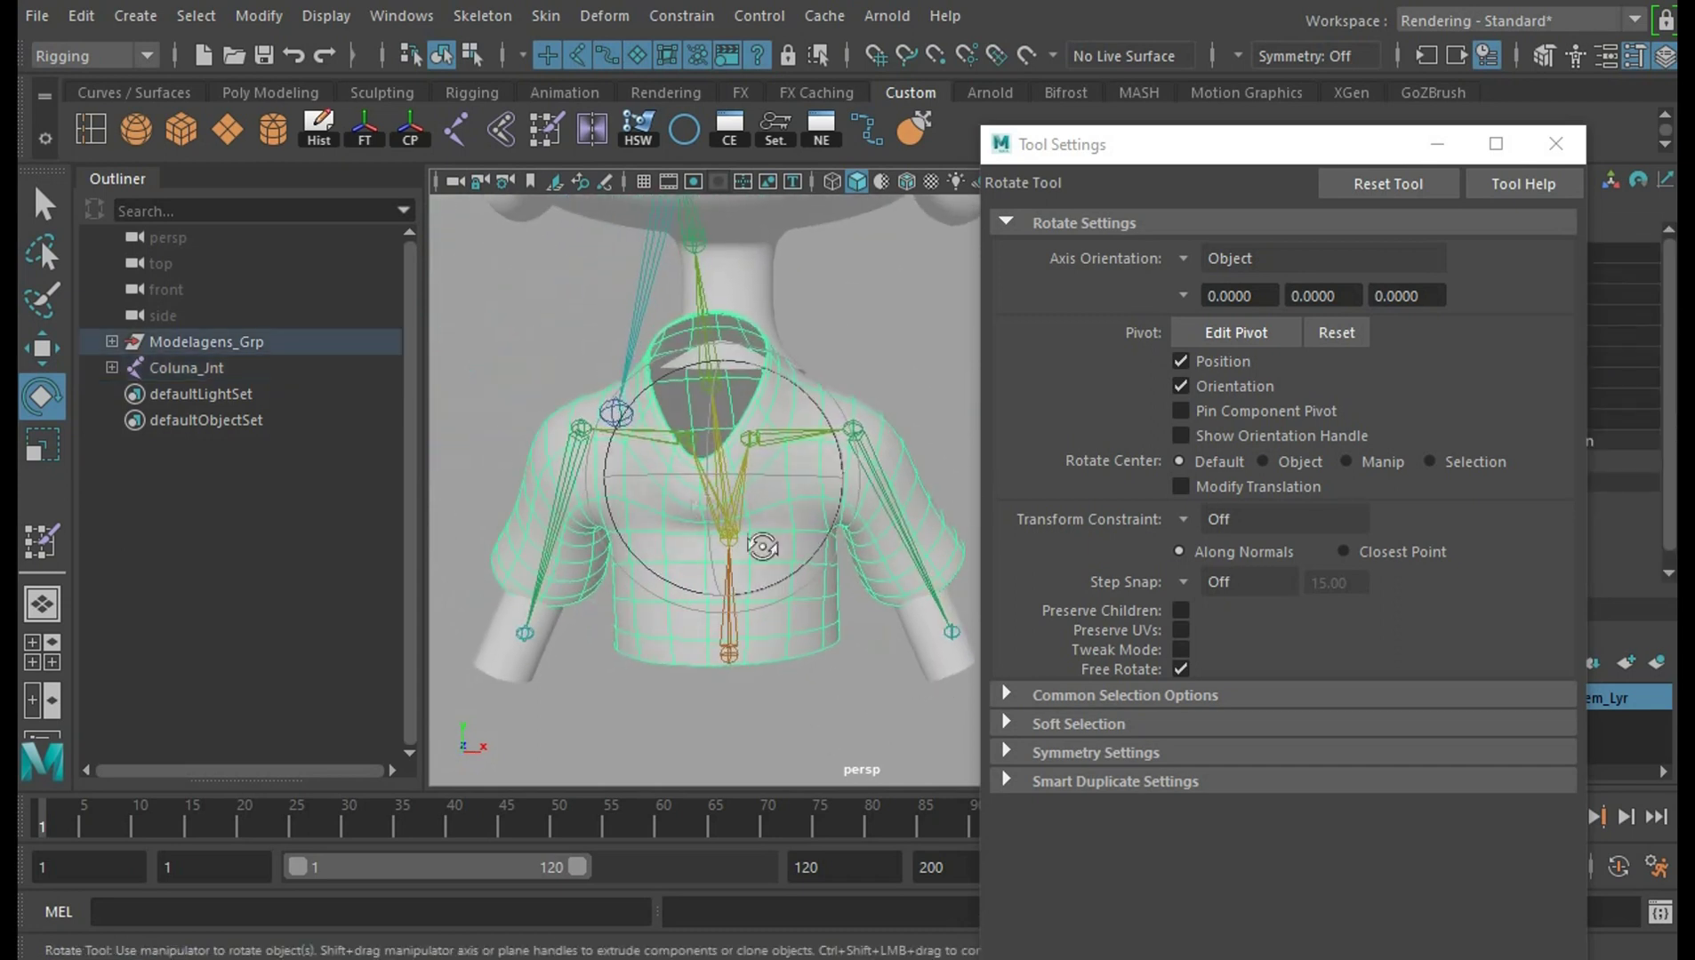
pyautogui.click(42, 544)
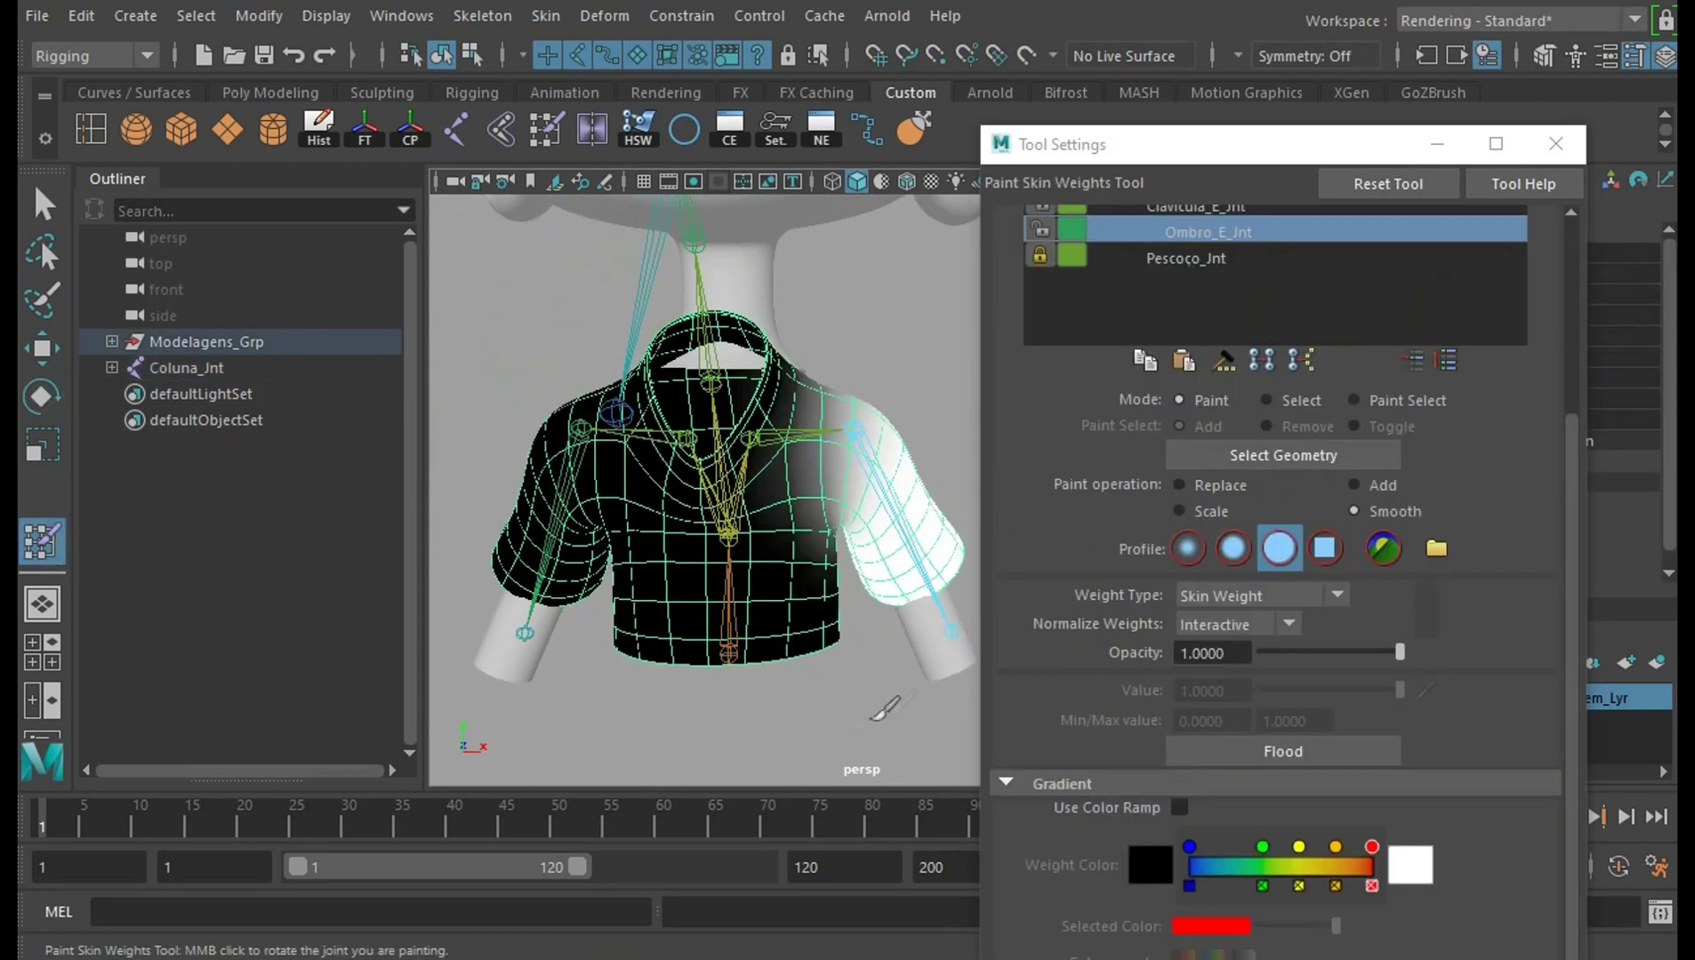
# Review Coluna_Jnt and Peito_Jnt weights and lock the Ombro_E_Jnt influence
pyautogui.keyDown('alt'); pyautogui.moveTo(885, 707); pyautogui.dragTo(1409, 460); pyautogui.keyUp('alt')
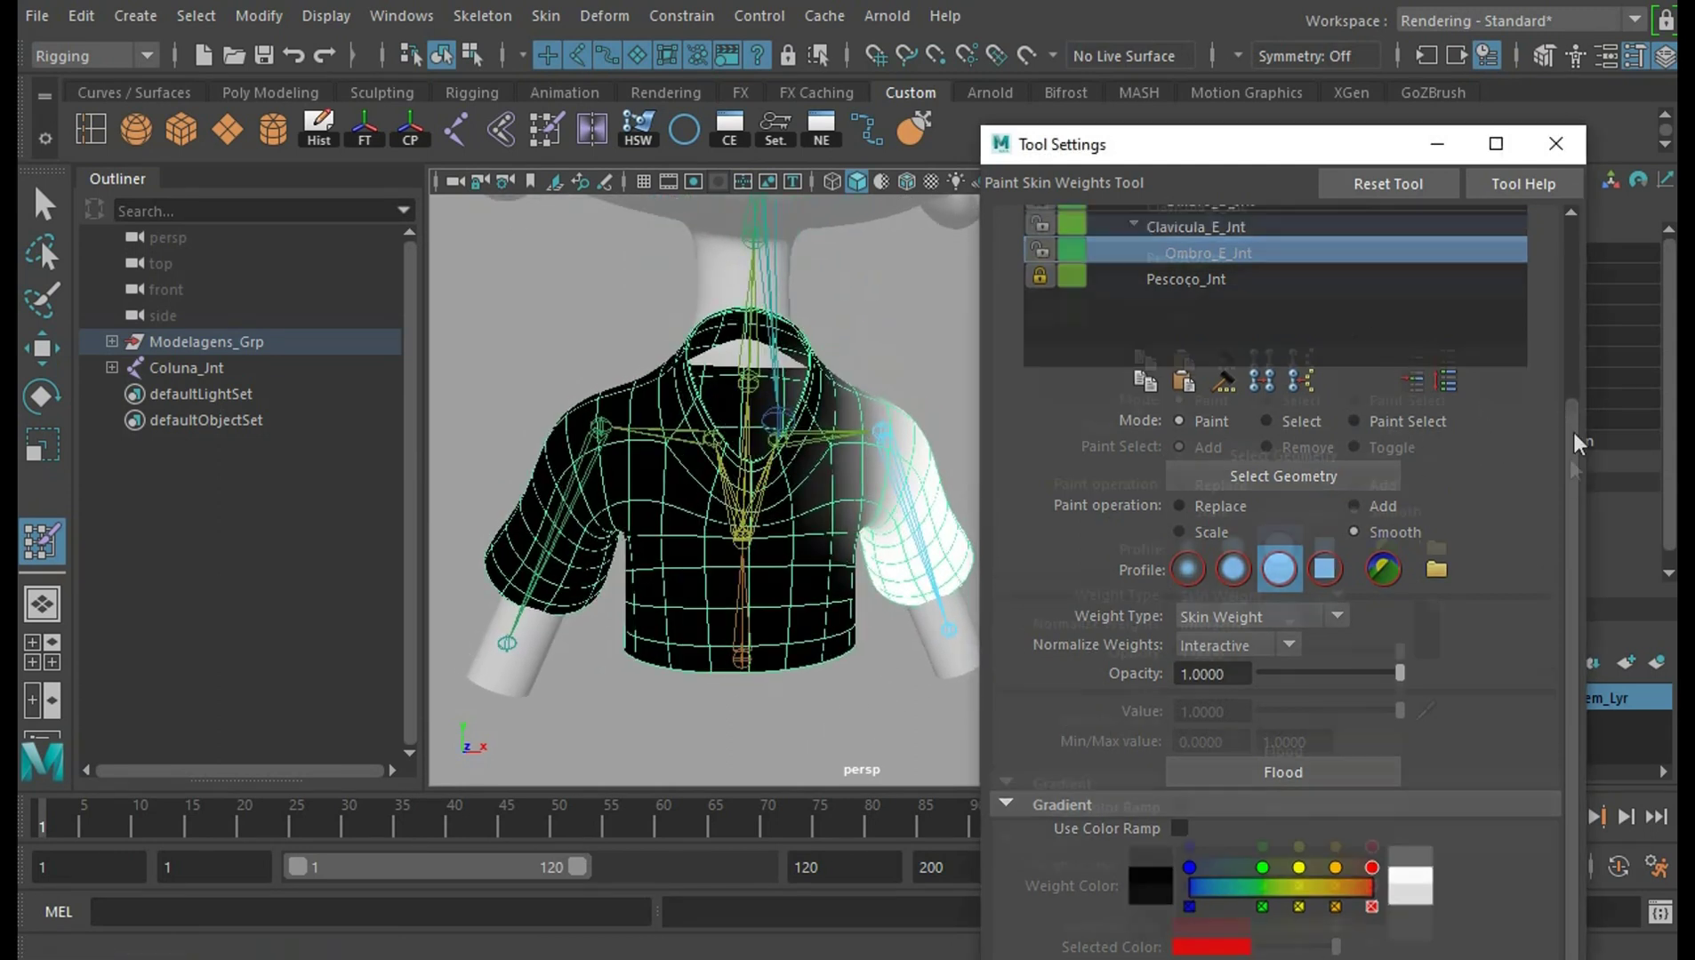
pyautogui.moveTo(1573, 431); pyautogui.dragTo(1573, 241)
pyautogui.click(1216, 356)
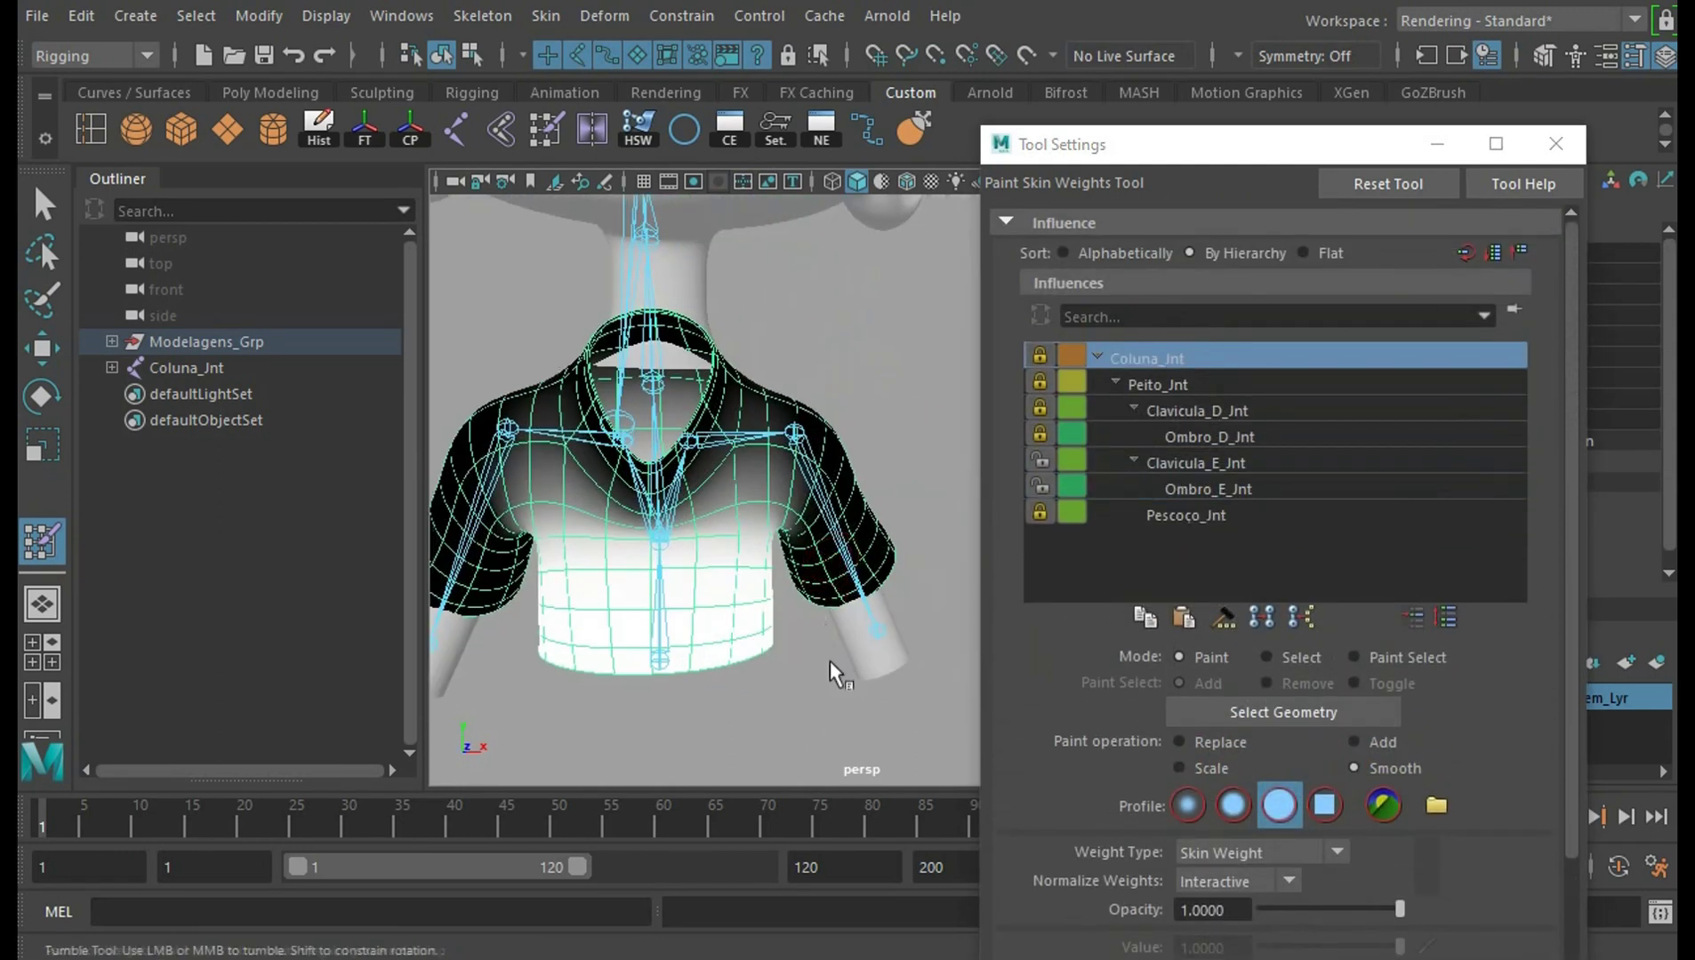
pyautogui.moveTo(800, 569)
pyautogui.keyDown('alt'); pyautogui.mouseDown()
pyautogui.moveTo(898, 654)
pyautogui.moveTo(1239, 383)
pyautogui.mouseUp(); pyautogui.keyUp('alt')
pyautogui.click(1230, 384)
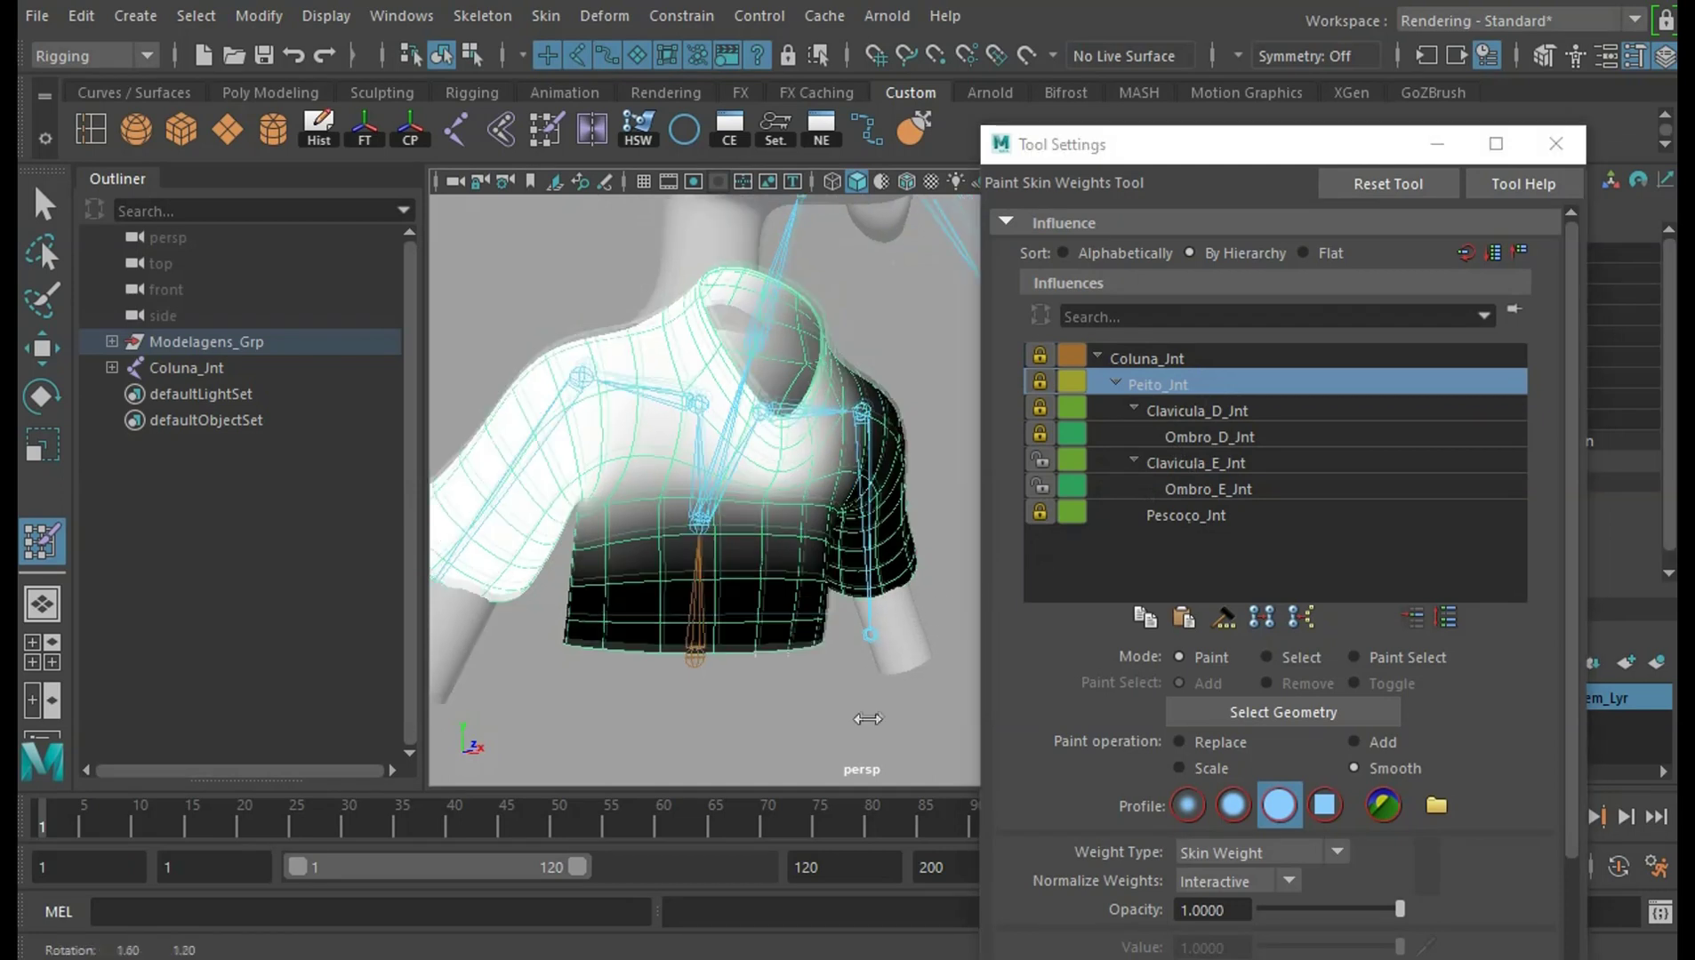
pyautogui.click(1040, 487)
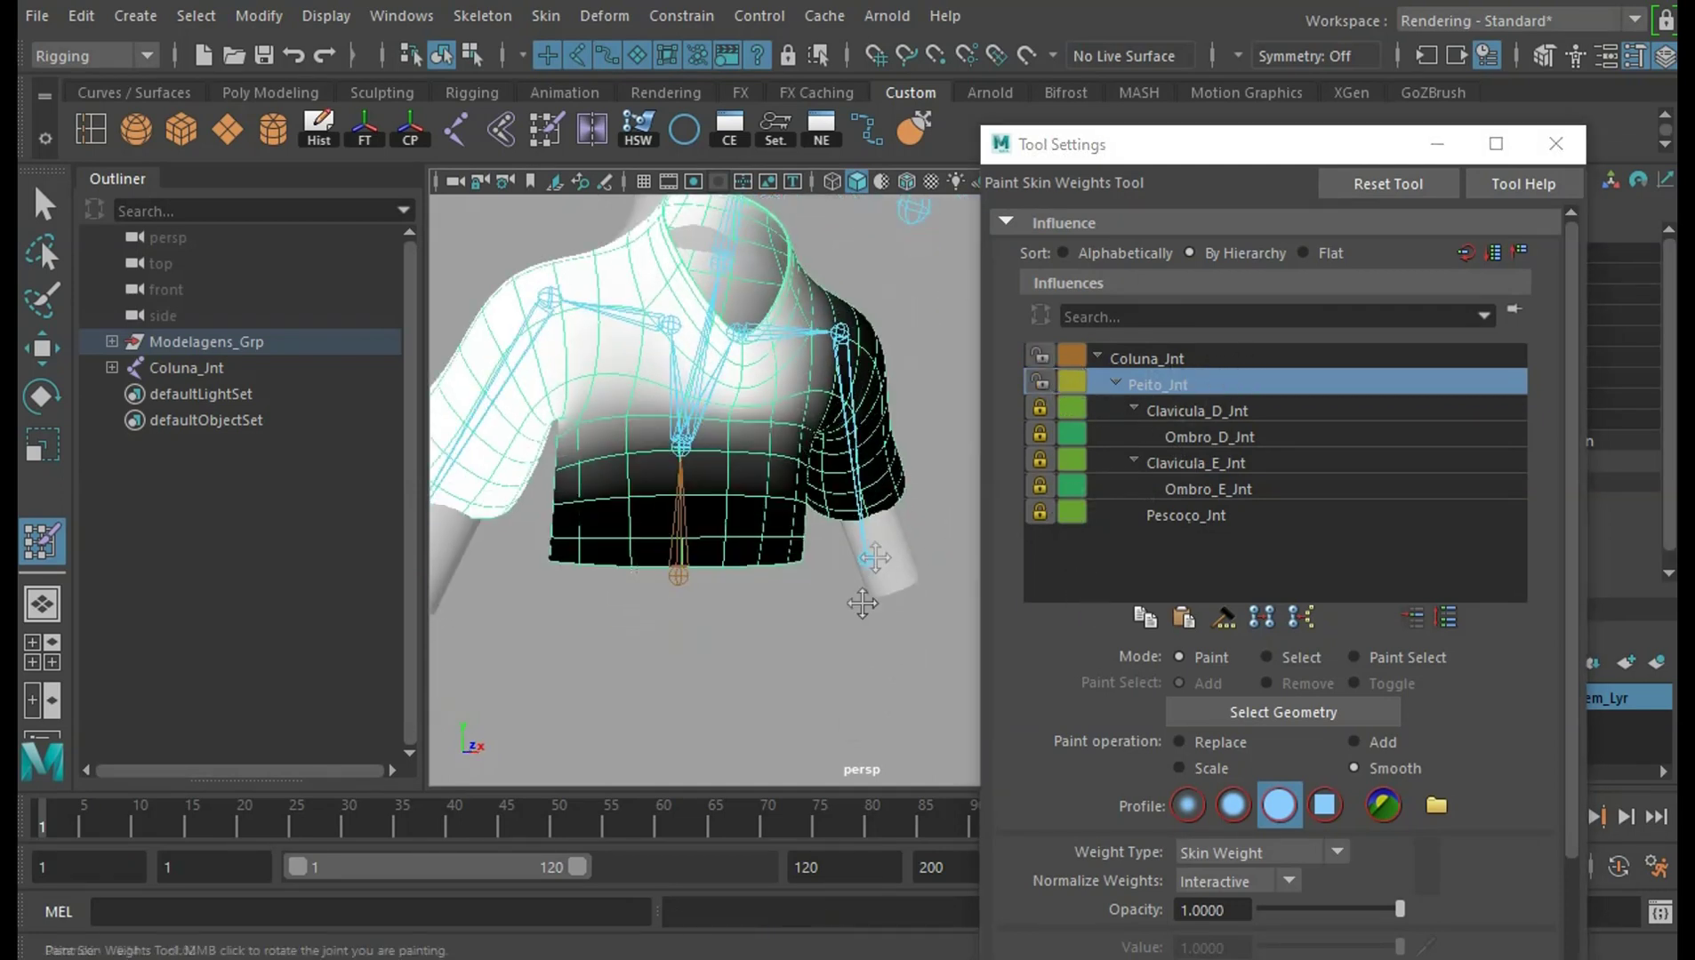
# Orbit around the shirt to inspect the weights, then switch to the Rotate tool
pyautogui.keyDown('alt'); pyautogui.moveTo(889, 586); pyautogui.dragTo(896, 685); pyautogui.keyUp('alt')
pyautogui.moveTo(1569, 644); pyautogui.dragTo(1569, 726)
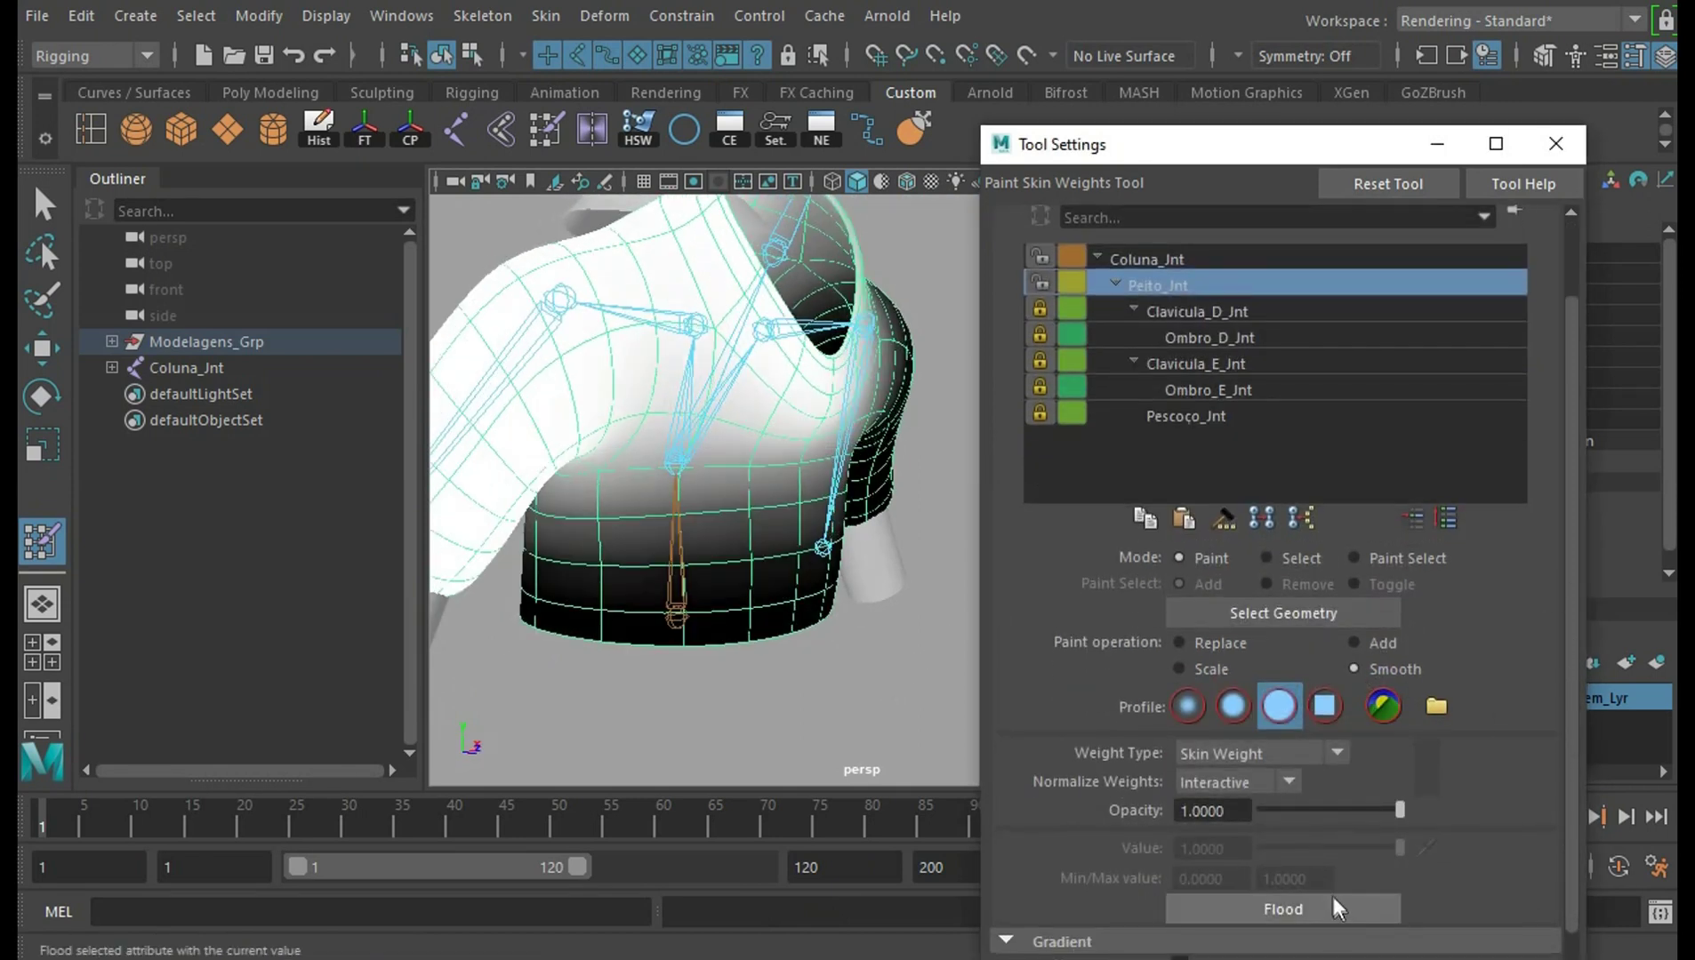
pyautogui.moveTo(850, 642)
pyautogui.keyDown('alt'); pyautogui.mouseDown()
pyautogui.moveTo(678, 662)
pyautogui.moveTo(879, 665)
pyautogui.moveTo(839, 650)
pyautogui.mouseUp(); pyautogui.keyUp('alt')
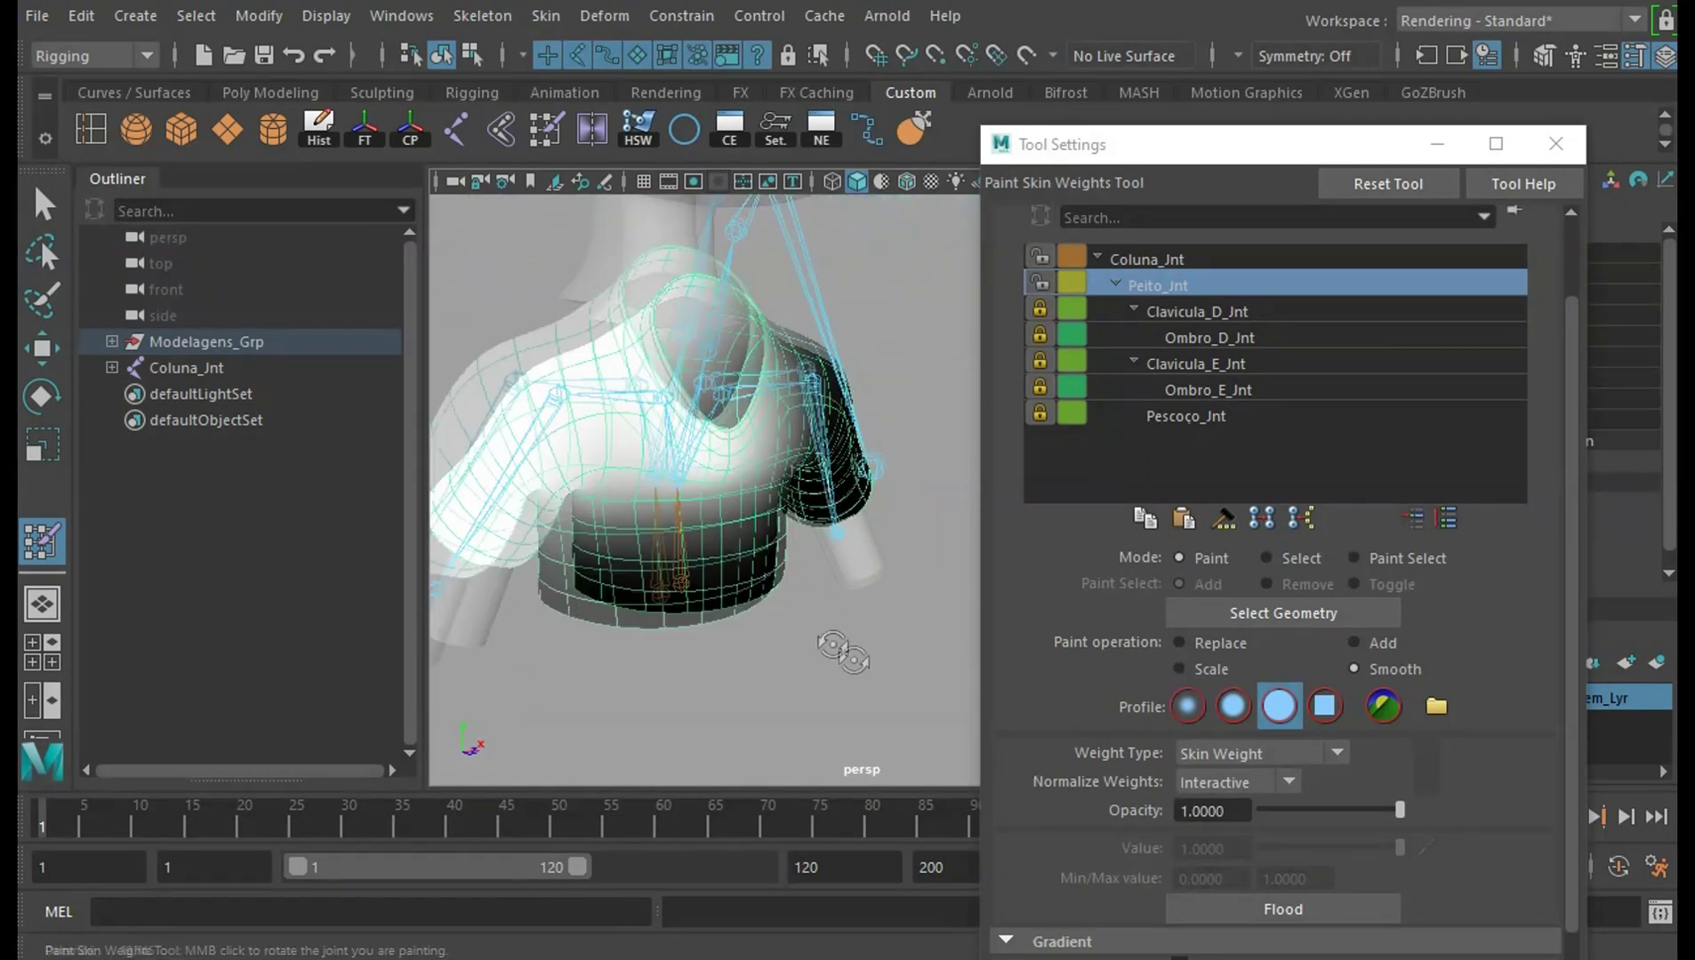
pyautogui.scroll(5, 851, 655)
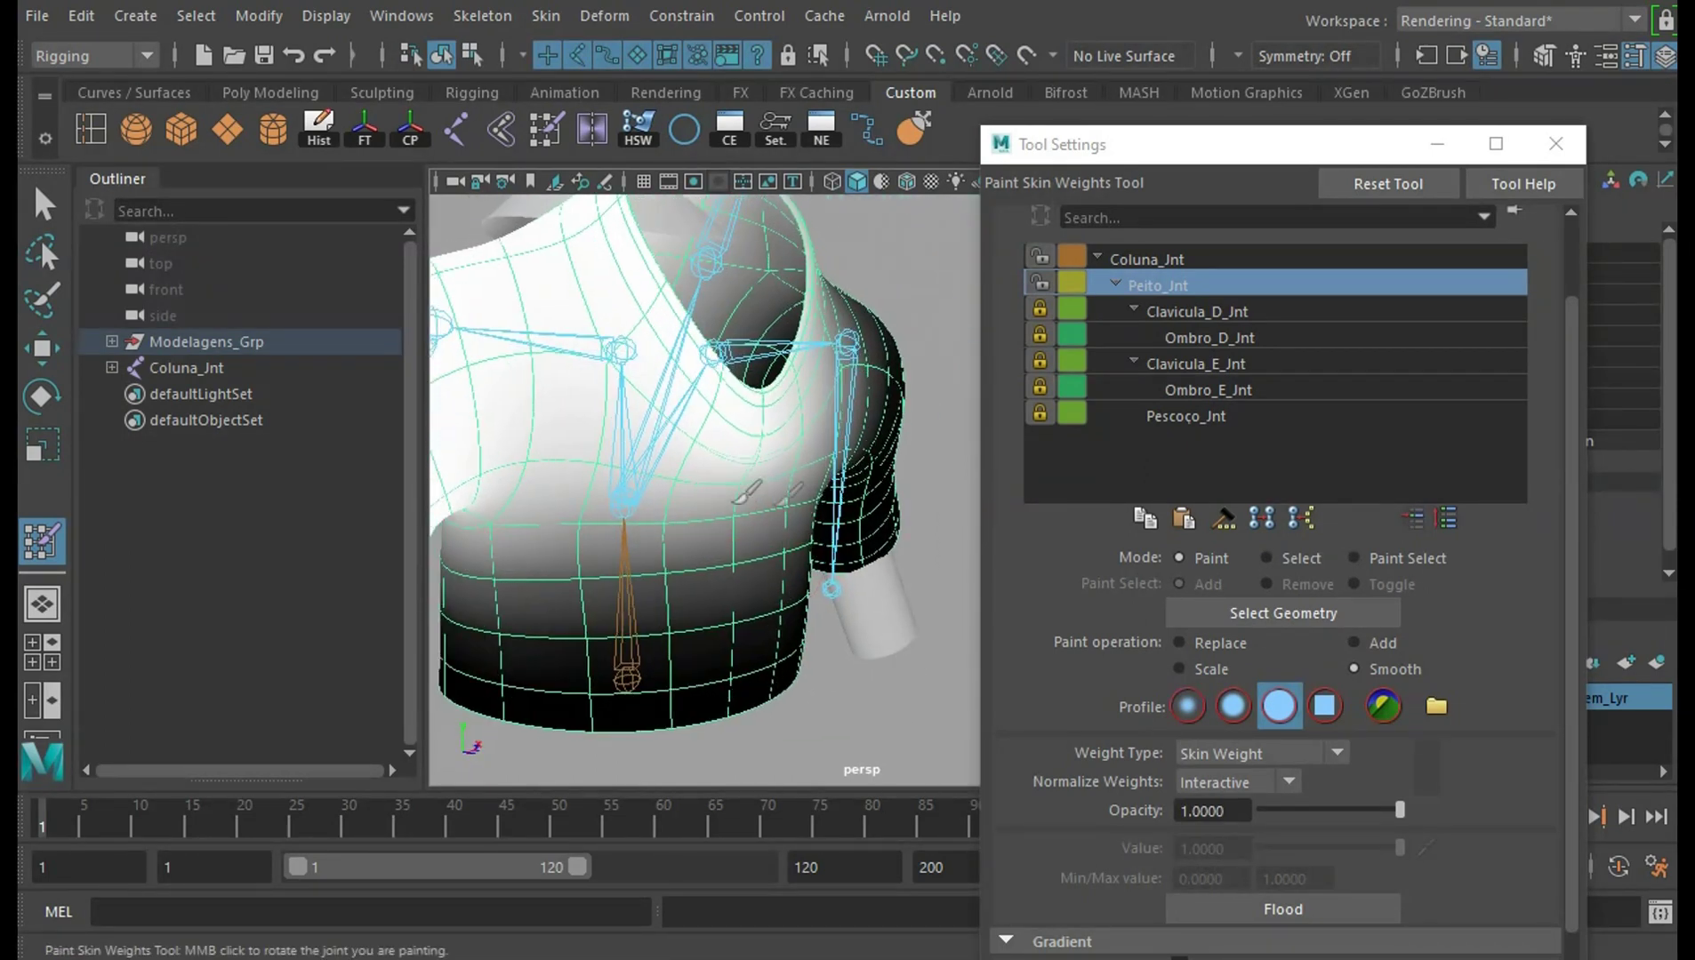
pyautogui.moveTo(904, 511)
pyautogui.keyDown('alt'); pyautogui.mouseDown()
pyautogui.moveTo(908, 682)
pyautogui.moveTo(757, 666)
pyautogui.moveTo(827, 675)
pyautogui.mouseUp(); pyautogui.keyUp('alt')
pyautogui.moveTo(875, 613)
pyautogui.keyDown('alt'); pyautogui.mouseDown()
pyautogui.moveTo(775, 681)
pyautogui.moveTo(673, 692)
pyautogui.moveTo(883, 697)
pyautogui.moveTo(1220, 331)
pyautogui.mouseUp(); pyautogui.keyUp('alt')
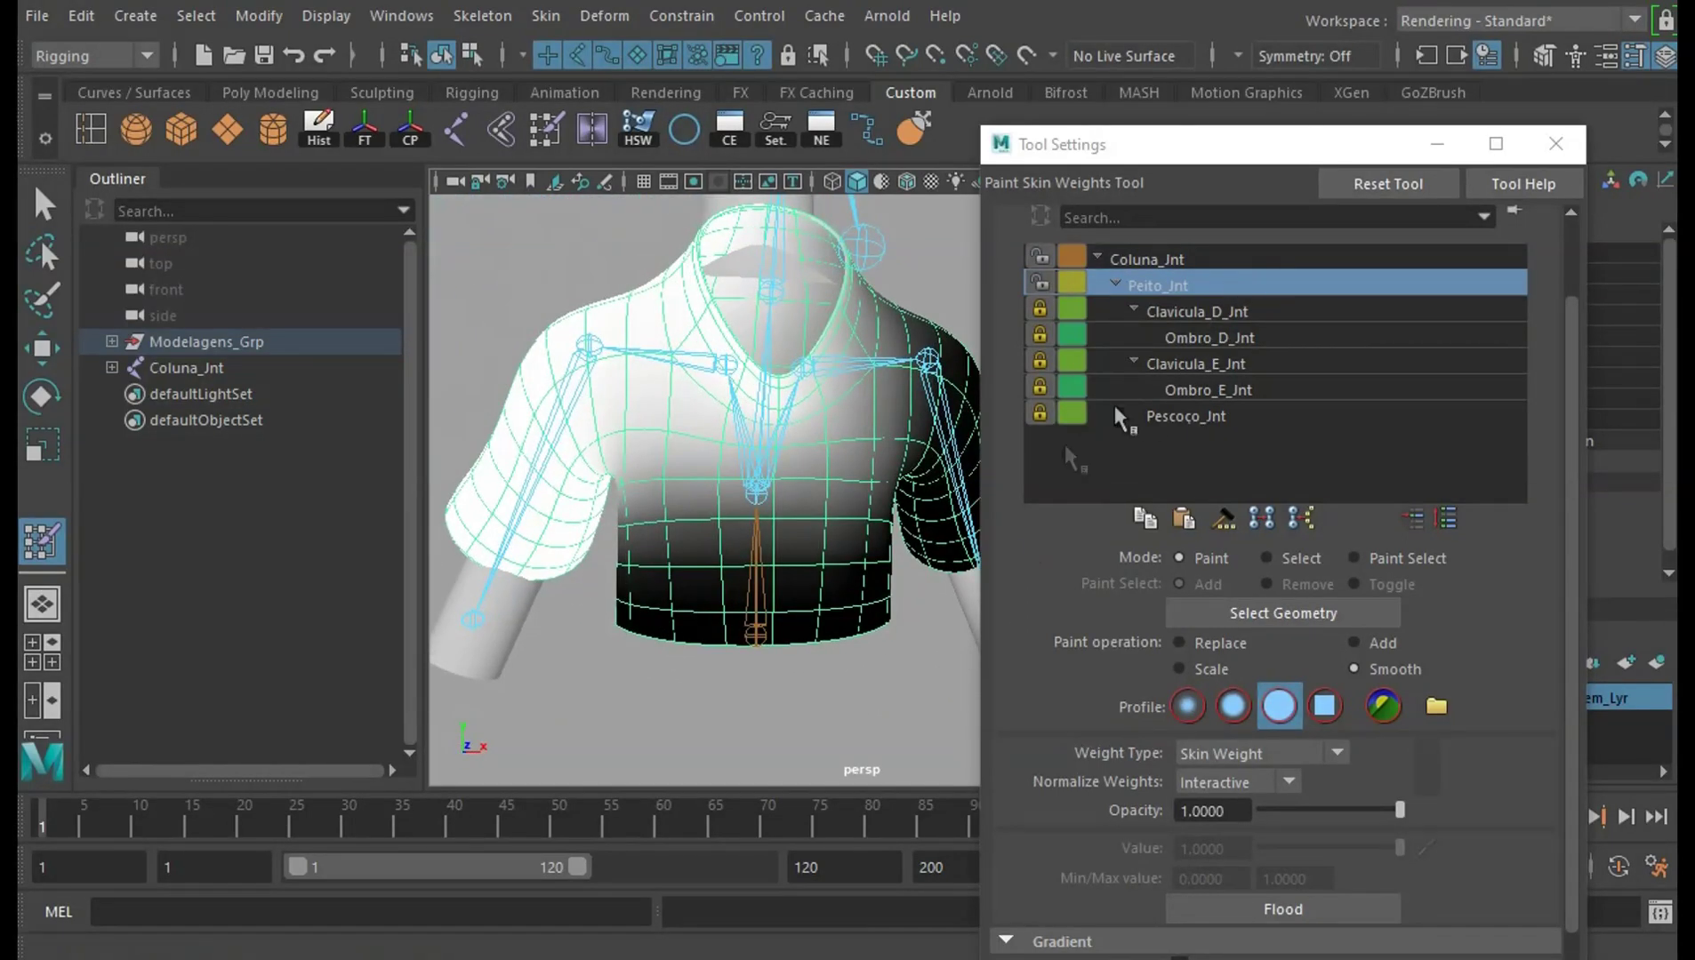
pyautogui.moveTo(878, 674)
pyautogui.keyDown('alt'); pyautogui.mouseDown()
pyautogui.moveTo(908, 655)
pyautogui.moveTo(907, 694)
pyautogui.mouseUp(); pyautogui.keyUp('alt')
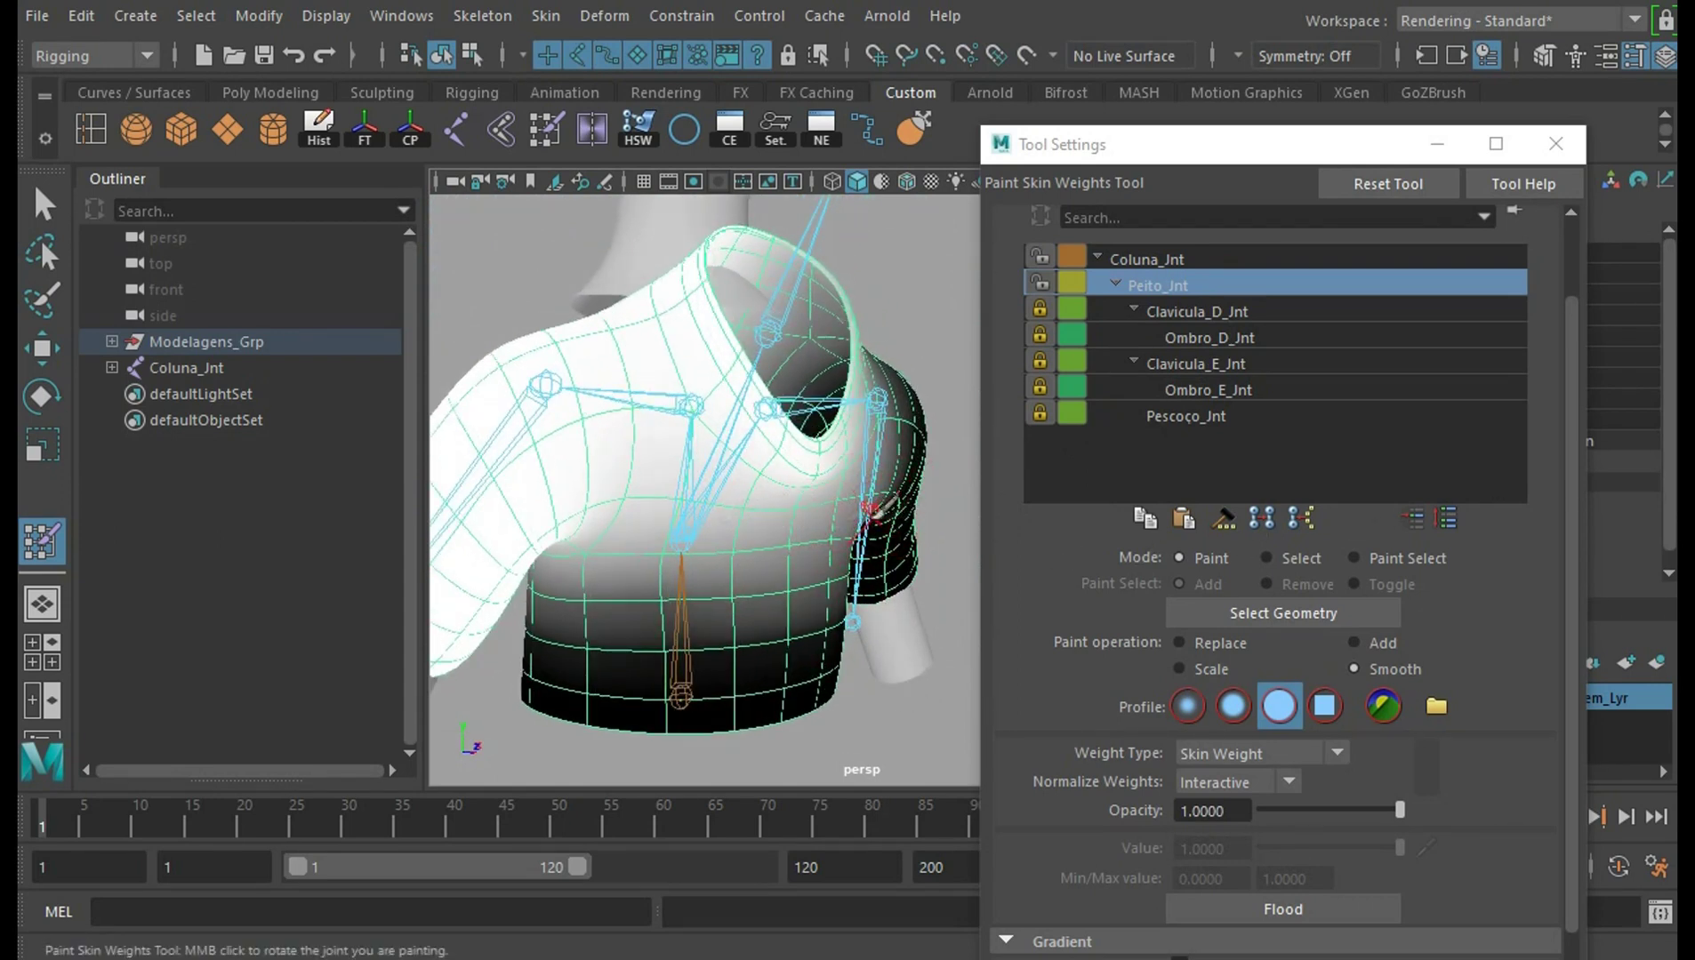
pyautogui.moveTo(889, 676)
pyautogui.keyDown('alt'); pyautogui.mouseDown()
pyautogui.moveTo(769, 733)
pyautogui.moveTo(669, 715)
pyautogui.moveTo(687, 582)
pyautogui.mouseUp(); pyautogui.keyUp('alt')
pyautogui.press('e')
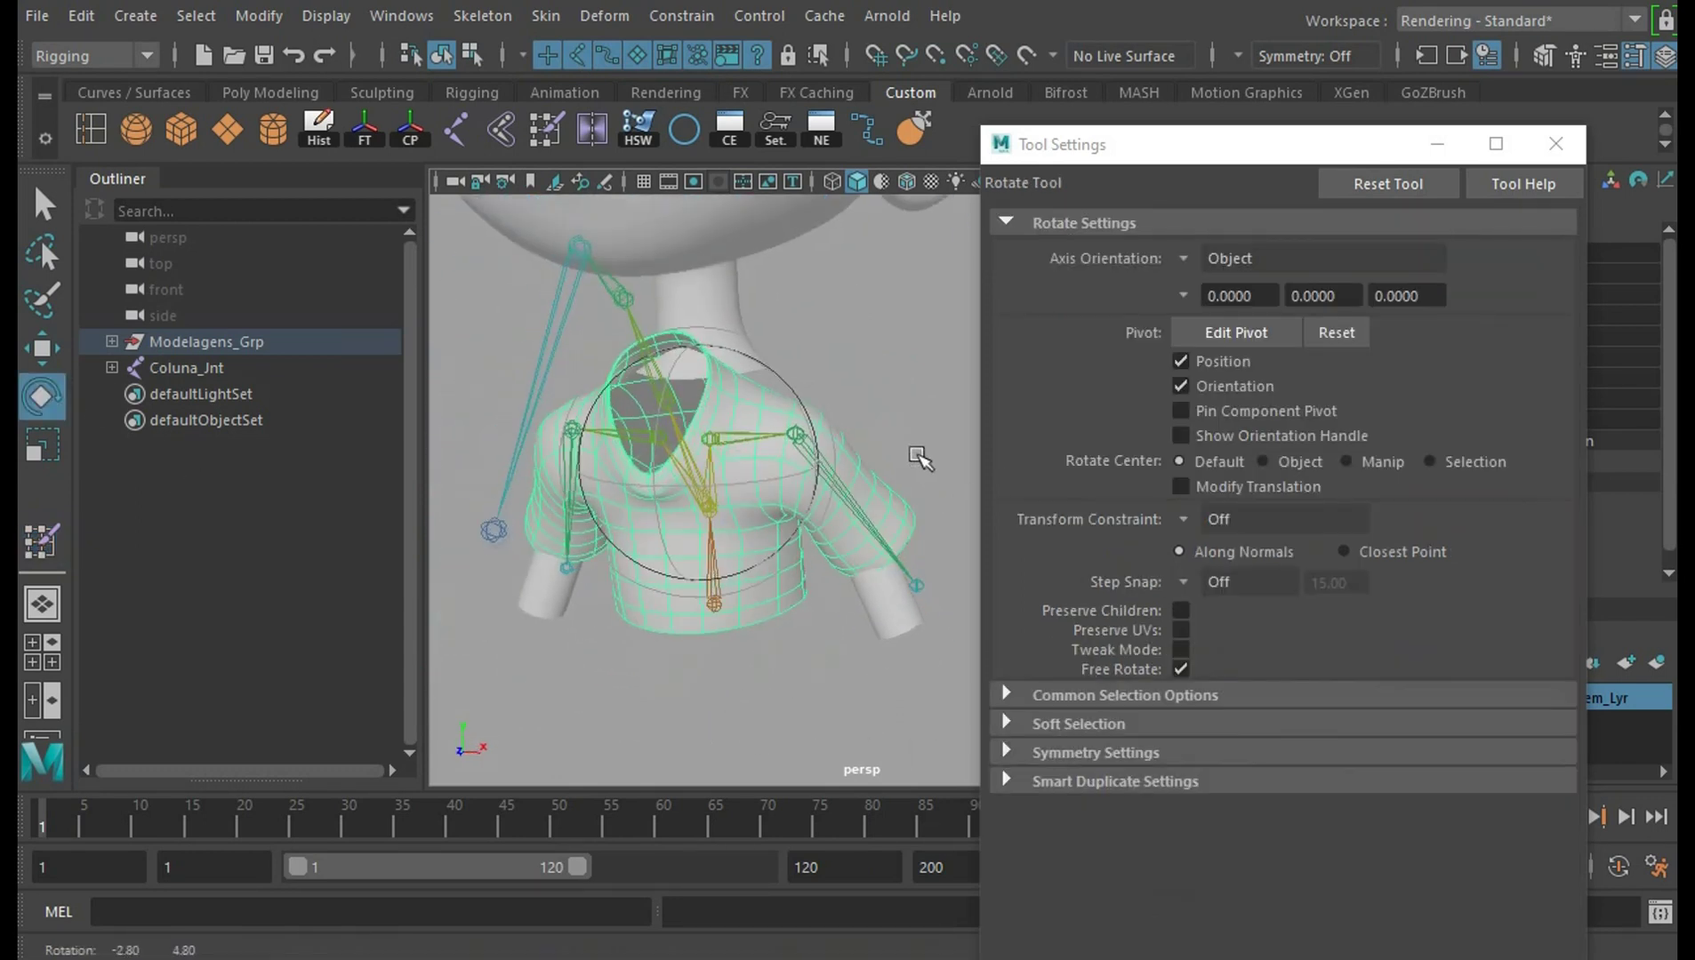
# Close the paint settings and test-rotate Peito_Jnt, undoing the rotation
pyautogui.click(1555, 144)
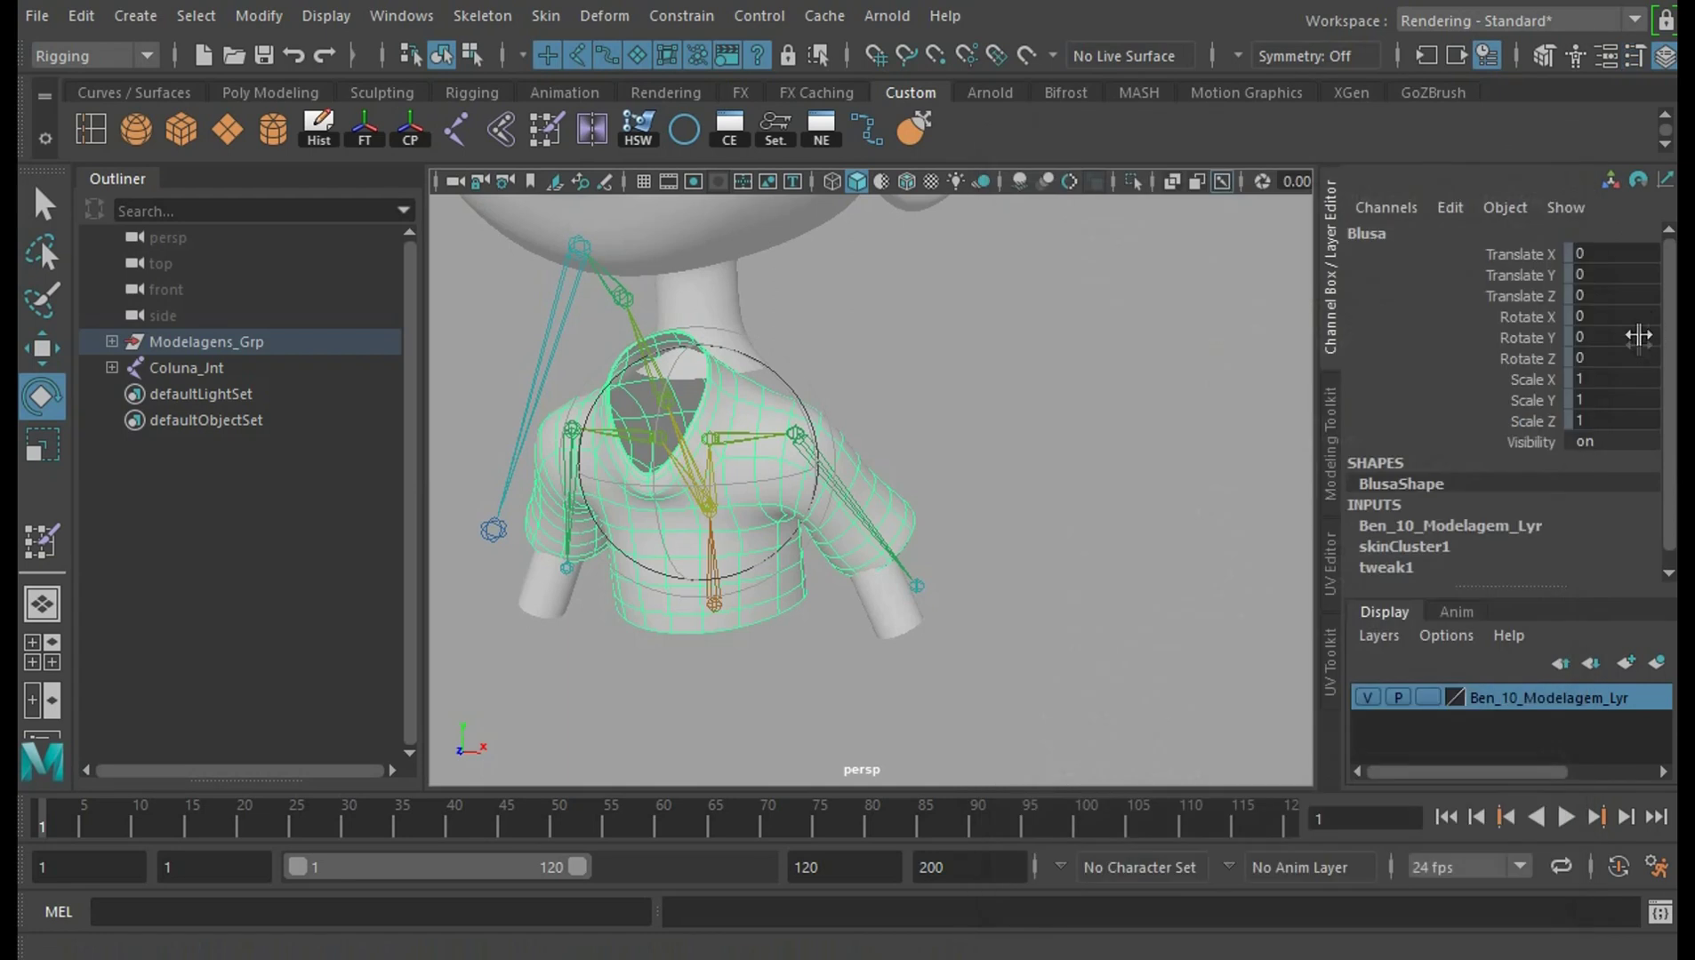
pyautogui.click(924, 398)
pyautogui.click(702, 474)
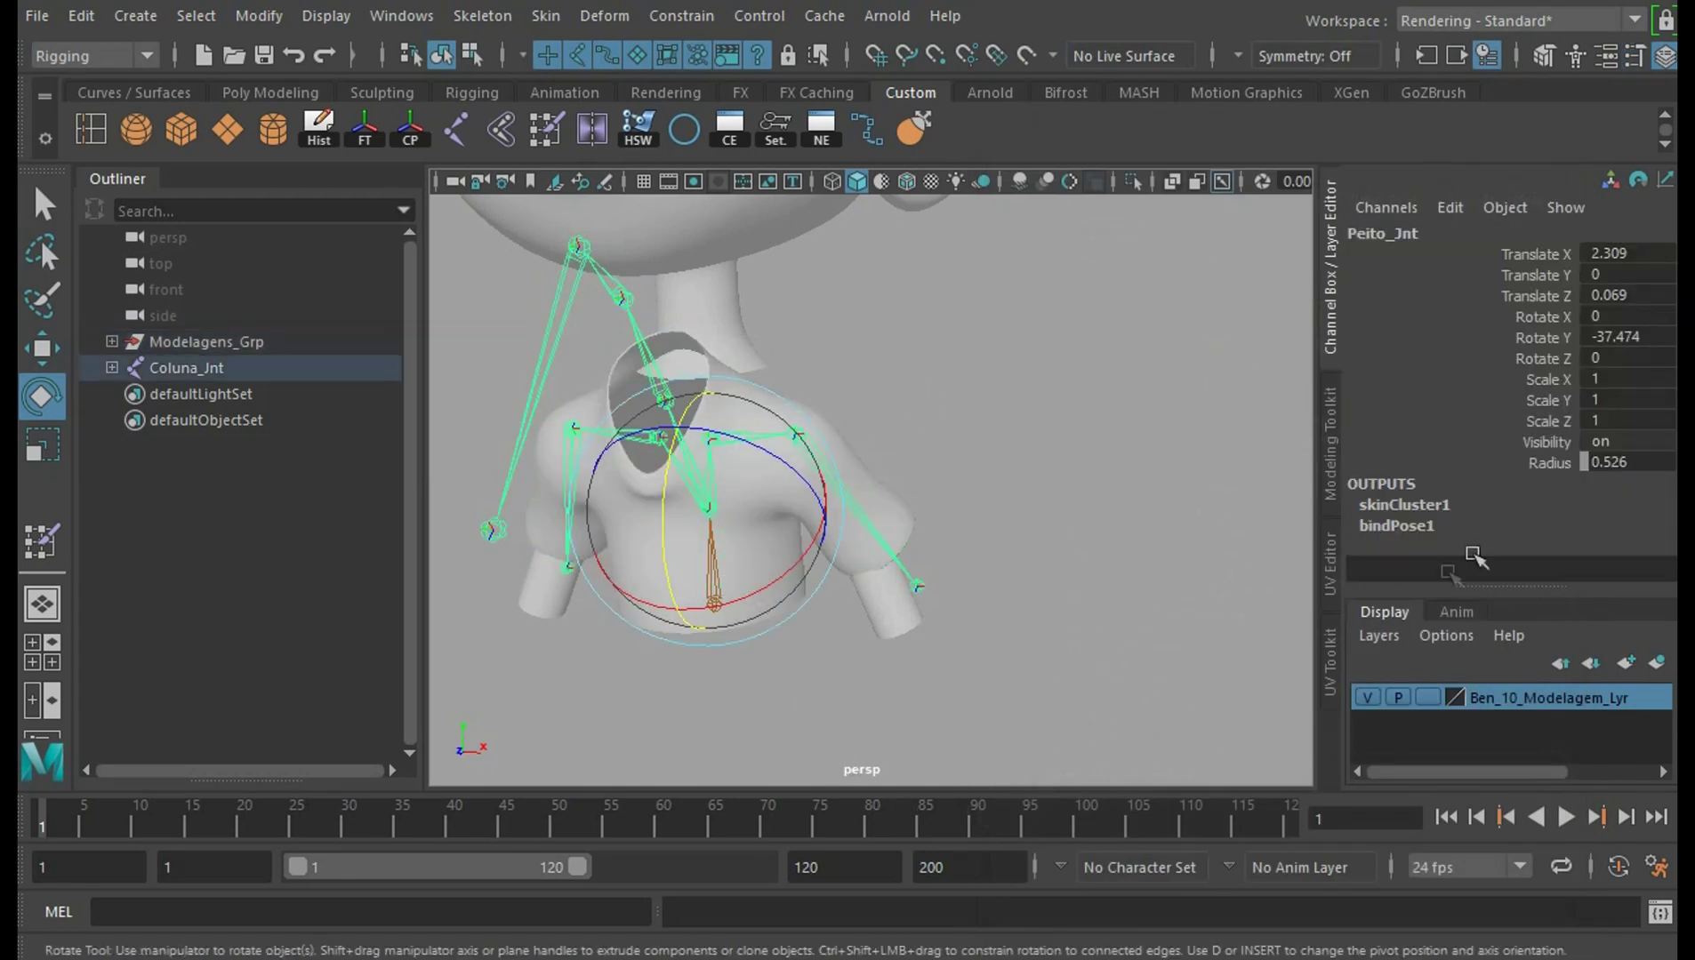
pyautogui.keyDown('alt'); pyautogui.moveTo(978, 445); pyautogui.dragTo(1058, 510); pyautogui.keyUp('alt')
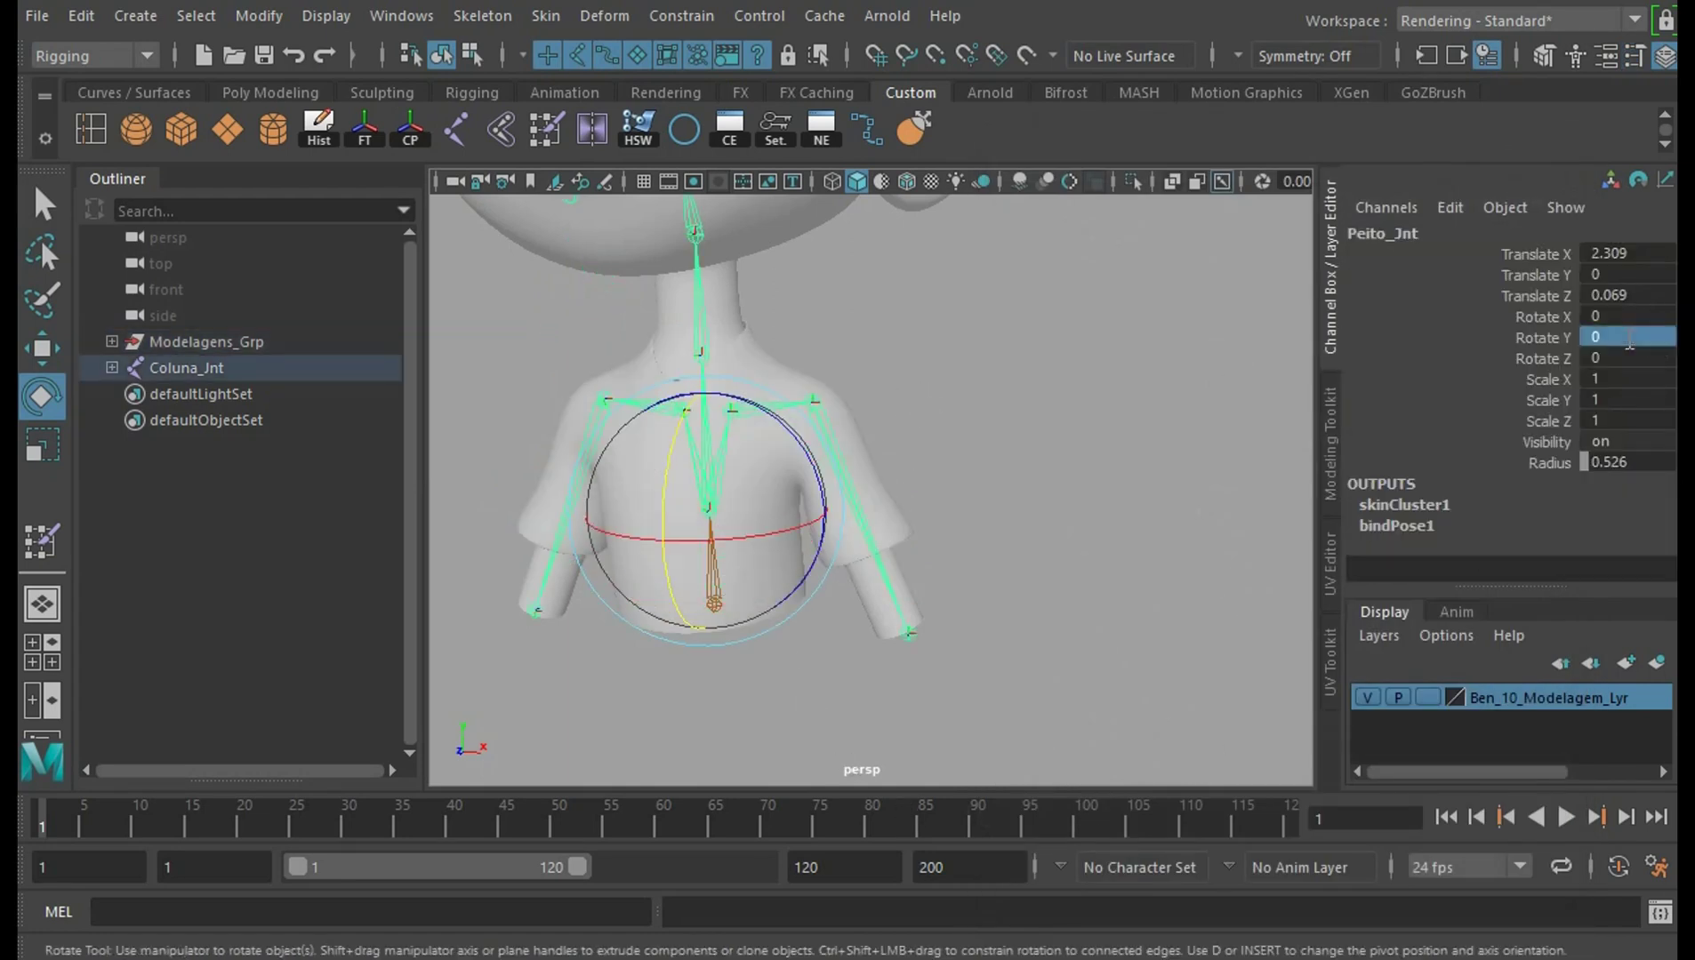
pyautogui.moveTo(794, 439)
pyautogui.mouseDown()
pyautogui.moveTo(758, 402)
pyautogui.moveTo(811, 472)
pyautogui.mouseUp()
pyautogui.hotkey('ctrl', 'z')
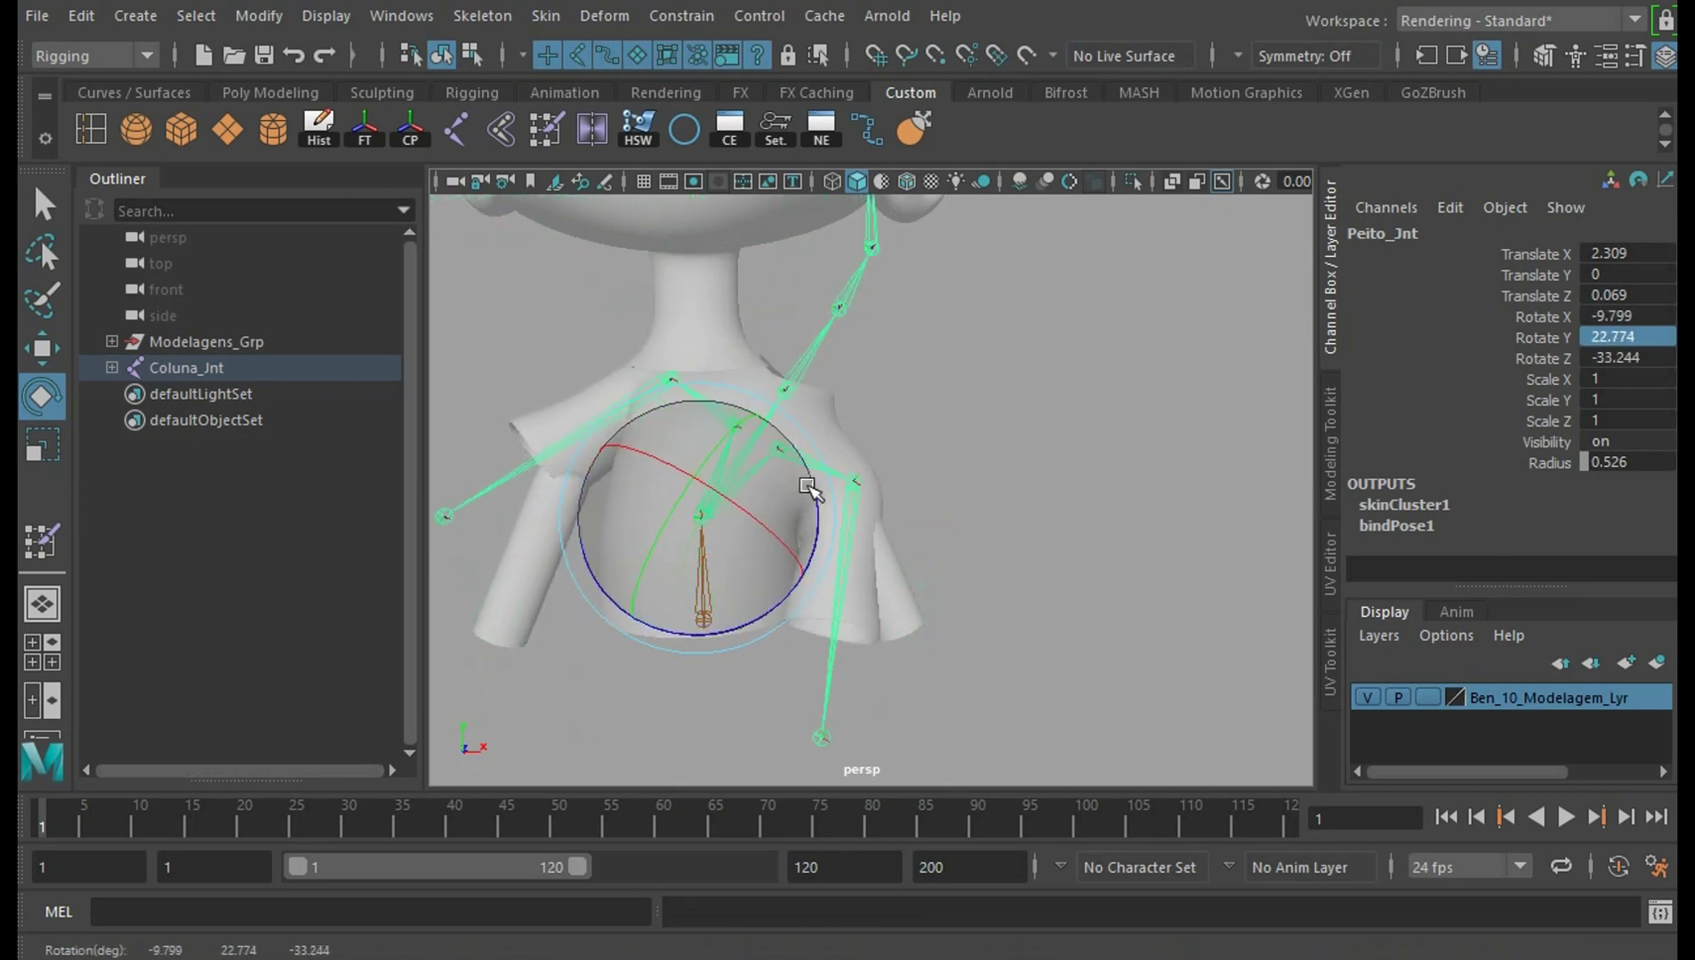
pyautogui.hotkey('ctrl', 'z')
pyautogui.click(1016, 438)
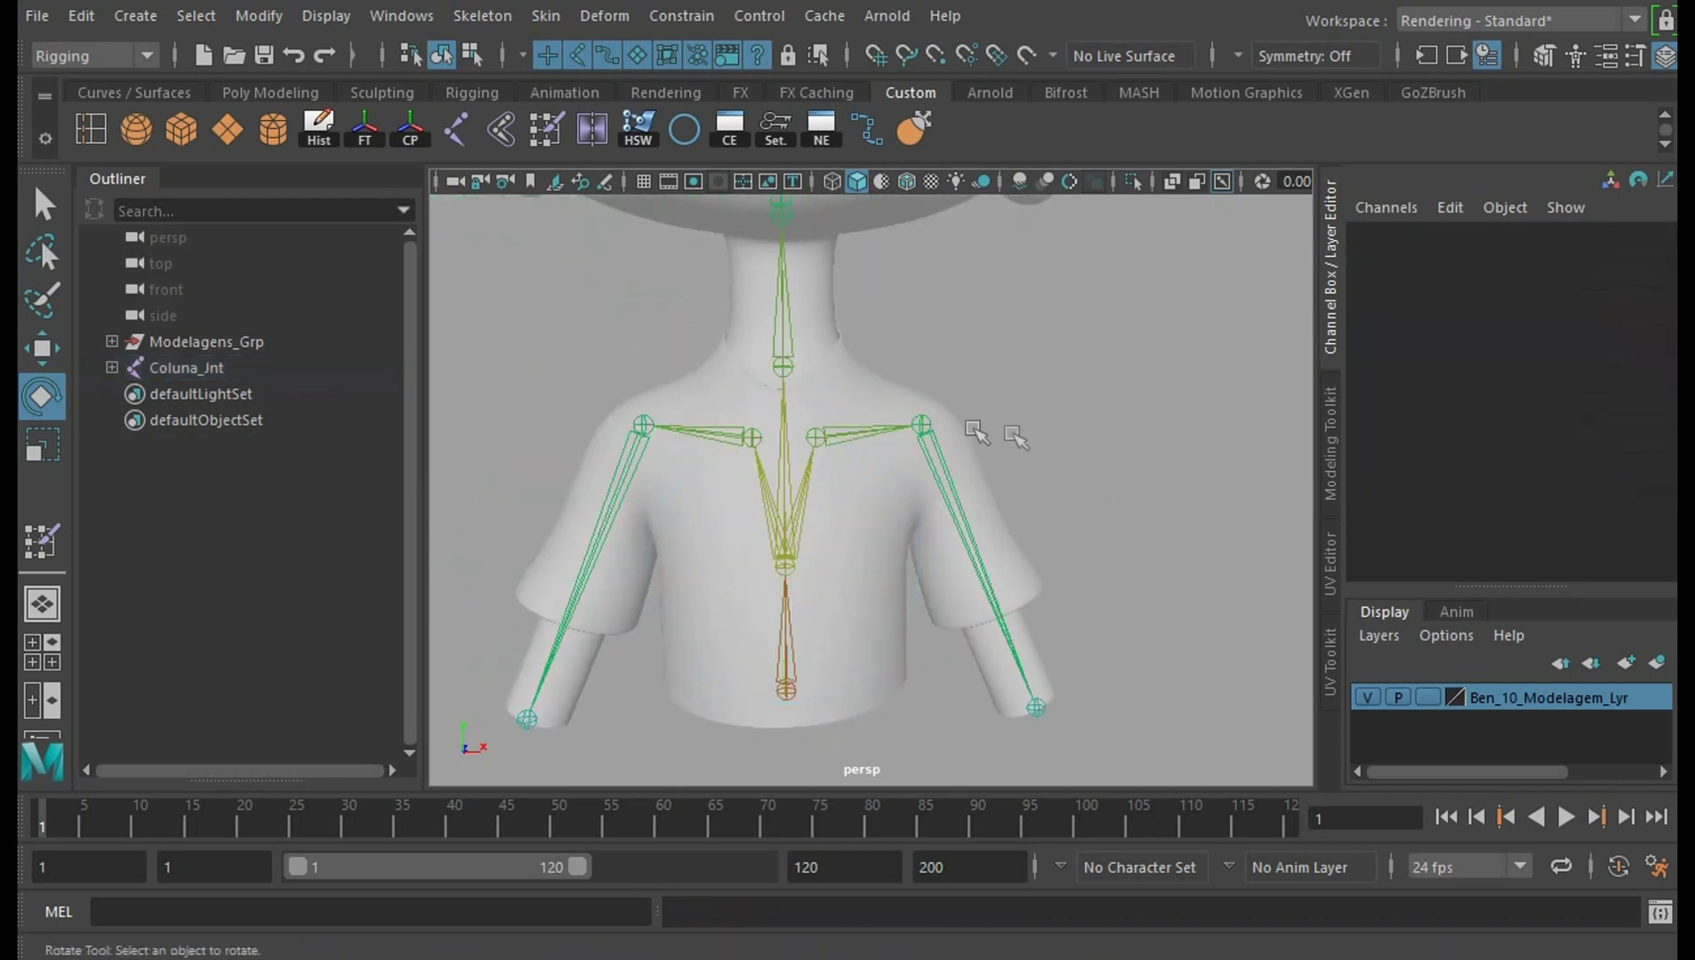
# Test-raise the arm at Ombro_E_Jnt and undo the rotations
pyautogui.click(958, 502)
pyautogui.moveTo(1040, 409)
pyautogui.keyDown('alt'); pyautogui.mouseDown()
pyautogui.moveTo(1036, 360)
pyautogui.moveTo(969, 318)
pyautogui.moveTo(1032, 323)
pyautogui.mouseUp(); pyautogui.keyUp('alt')
pyautogui.keyDown('alt'); pyautogui.moveTo(1134, 338); pyautogui.dragTo(1151, 280); pyautogui.keyUp('alt')
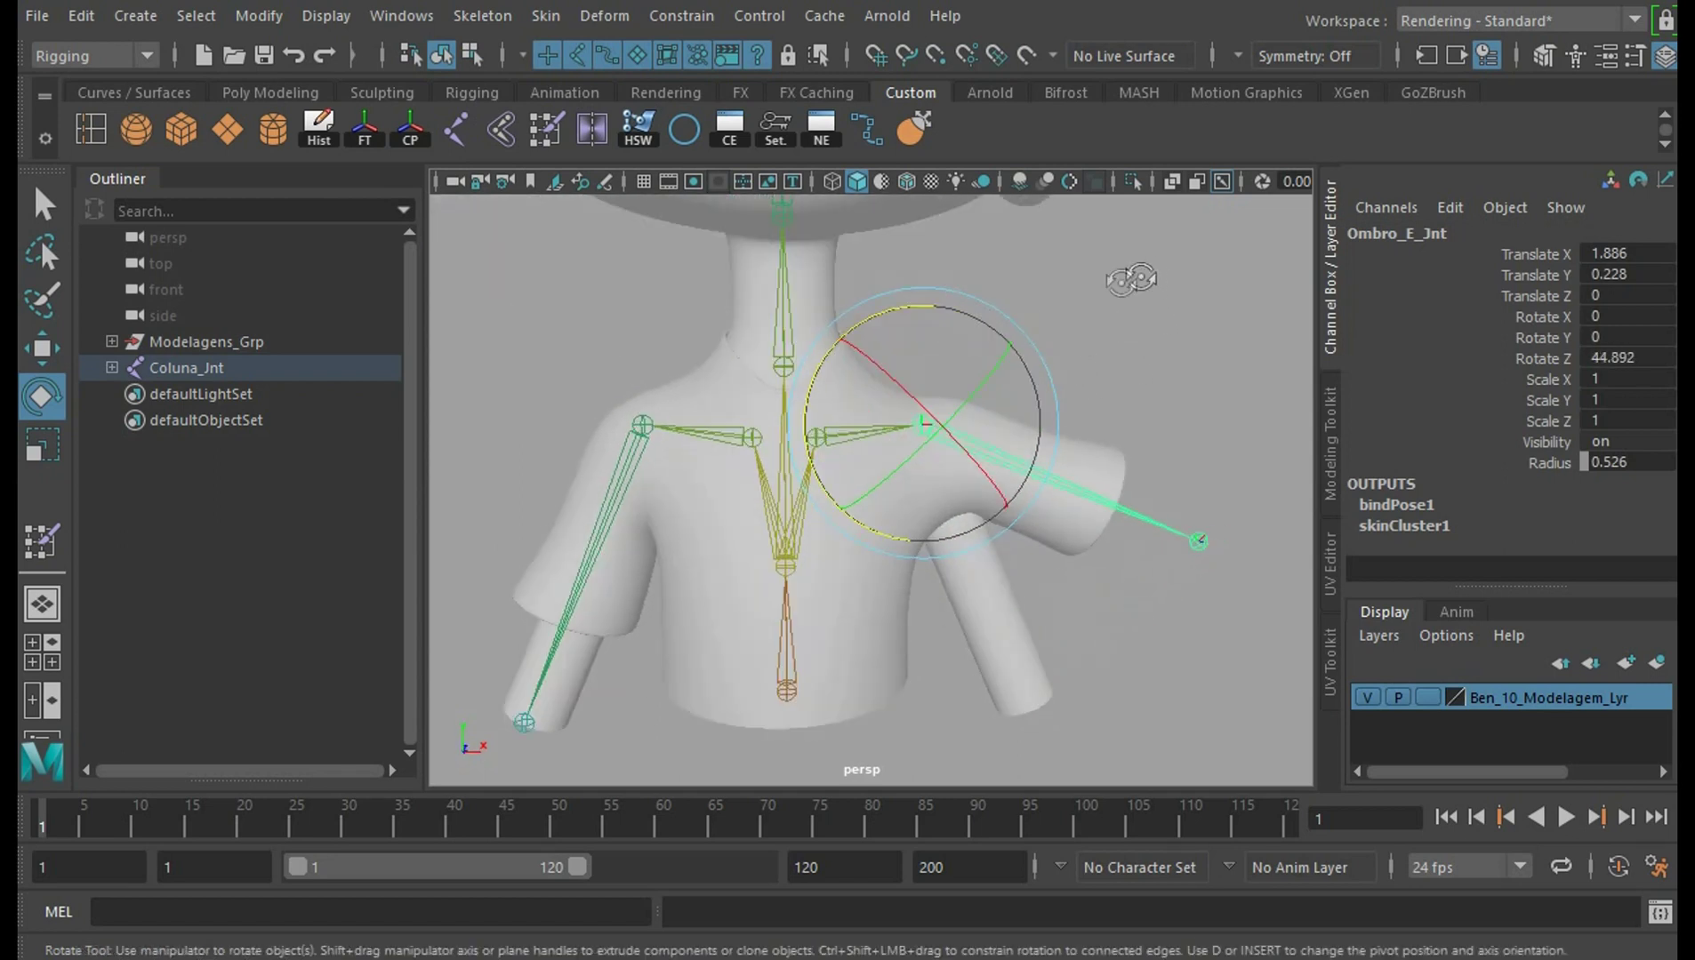
pyautogui.hotkey('ctrl', 'z')
pyautogui.moveTo(1014, 368); pyautogui.dragTo(965, 272)
pyautogui.hotkey('ctrl', 'z')
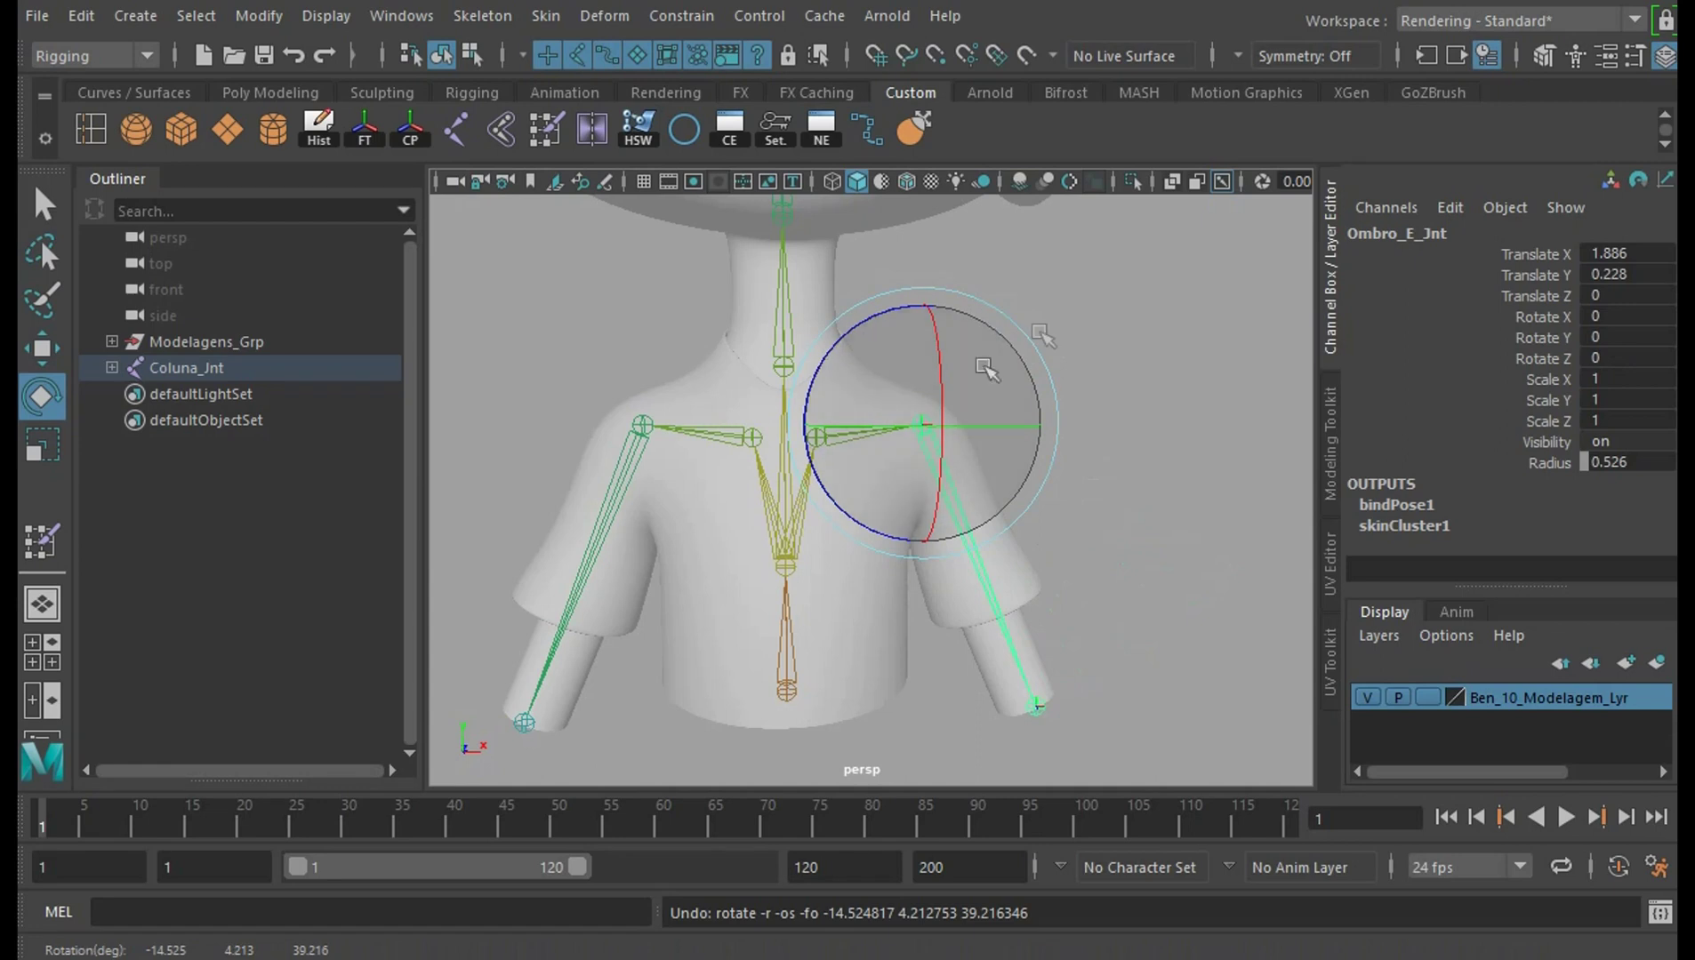
# Rotate Clavicula_E_Jnt, then raise Ombro_E_Jnt about 54° in Z and select Blusa
pyautogui.click(985, 369)
pyautogui.click(858, 428)
pyautogui.moveTo(938, 371)
pyautogui.mouseDown()
pyautogui.moveTo(861, 295)
pyautogui.moveTo(911, 376)
pyautogui.moveTo(908, 265)
pyautogui.mouseUp()
pyautogui.click(929, 360)
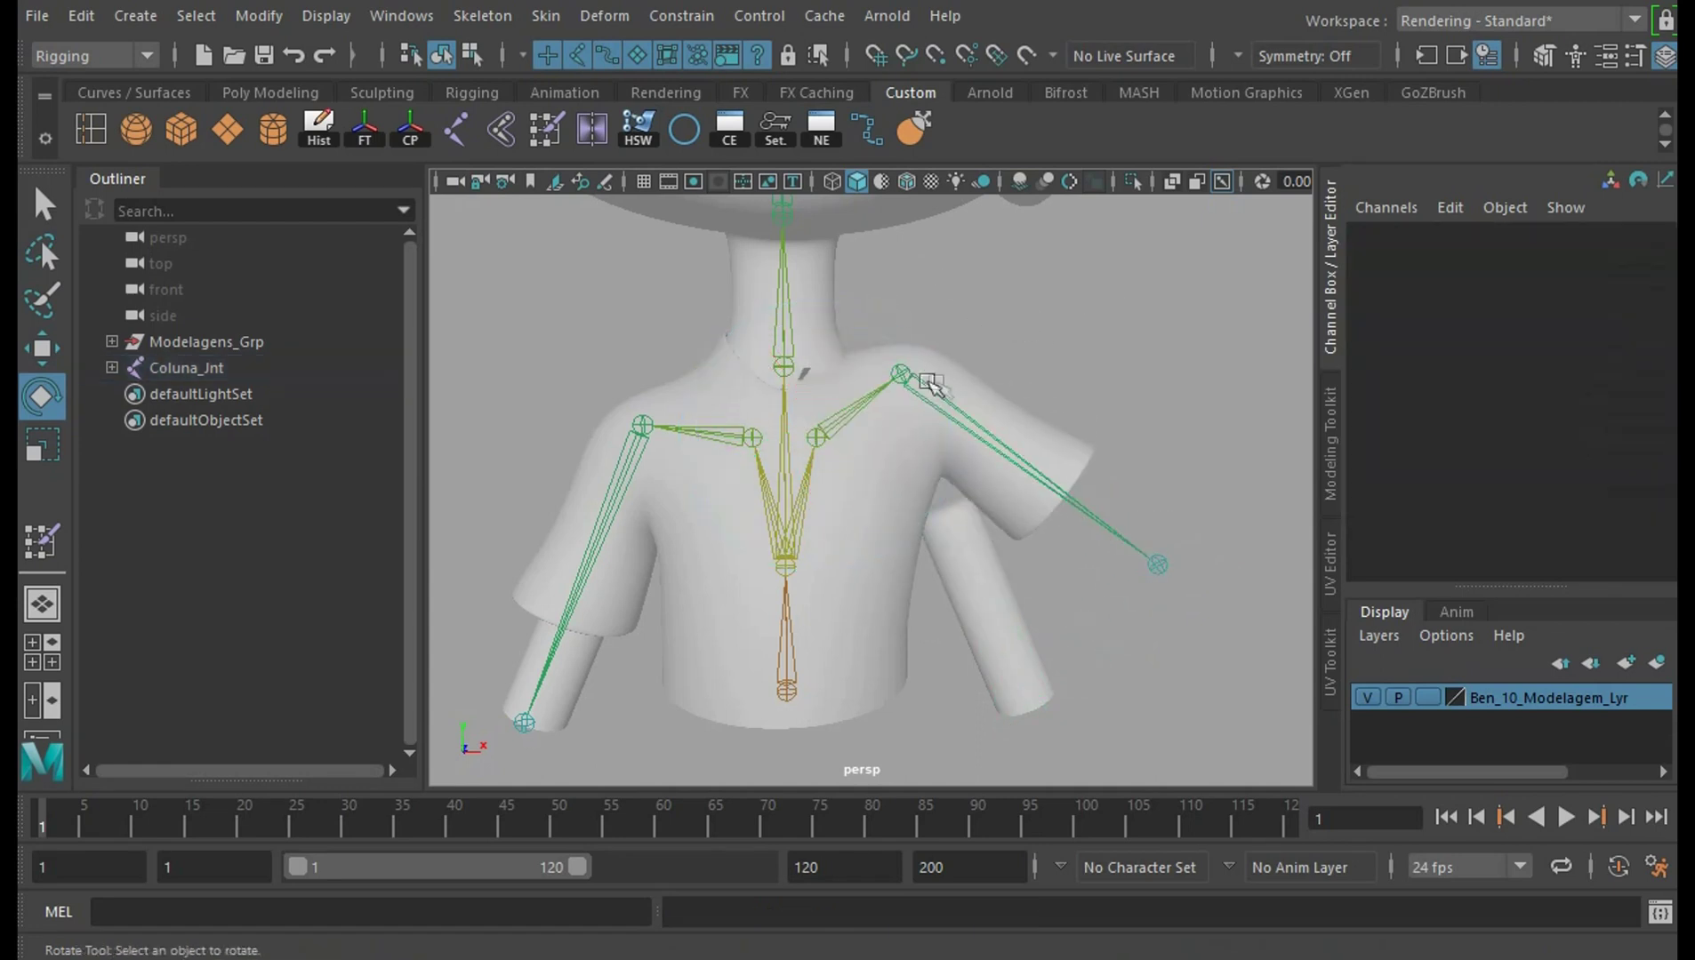
pyautogui.click(929, 382)
pyautogui.moveTo(976, 366)
pyautogui.mouseDown()
pyautogui.moveTo(953, 260)
pyautogui.moveTo(853, 230)
pyautogui.moveTo(1071, 340)
pyautogui.moveTo(920, 440)
pyautogui.moveTo(624, 457)
pyautogui.moveTo(1085, 458)
pyautogui.moveTo(1127, 427)
pyautogui.moveTo(1175, 539)
pyautogui.mouseUp()
pyautogui.click(917, 538)
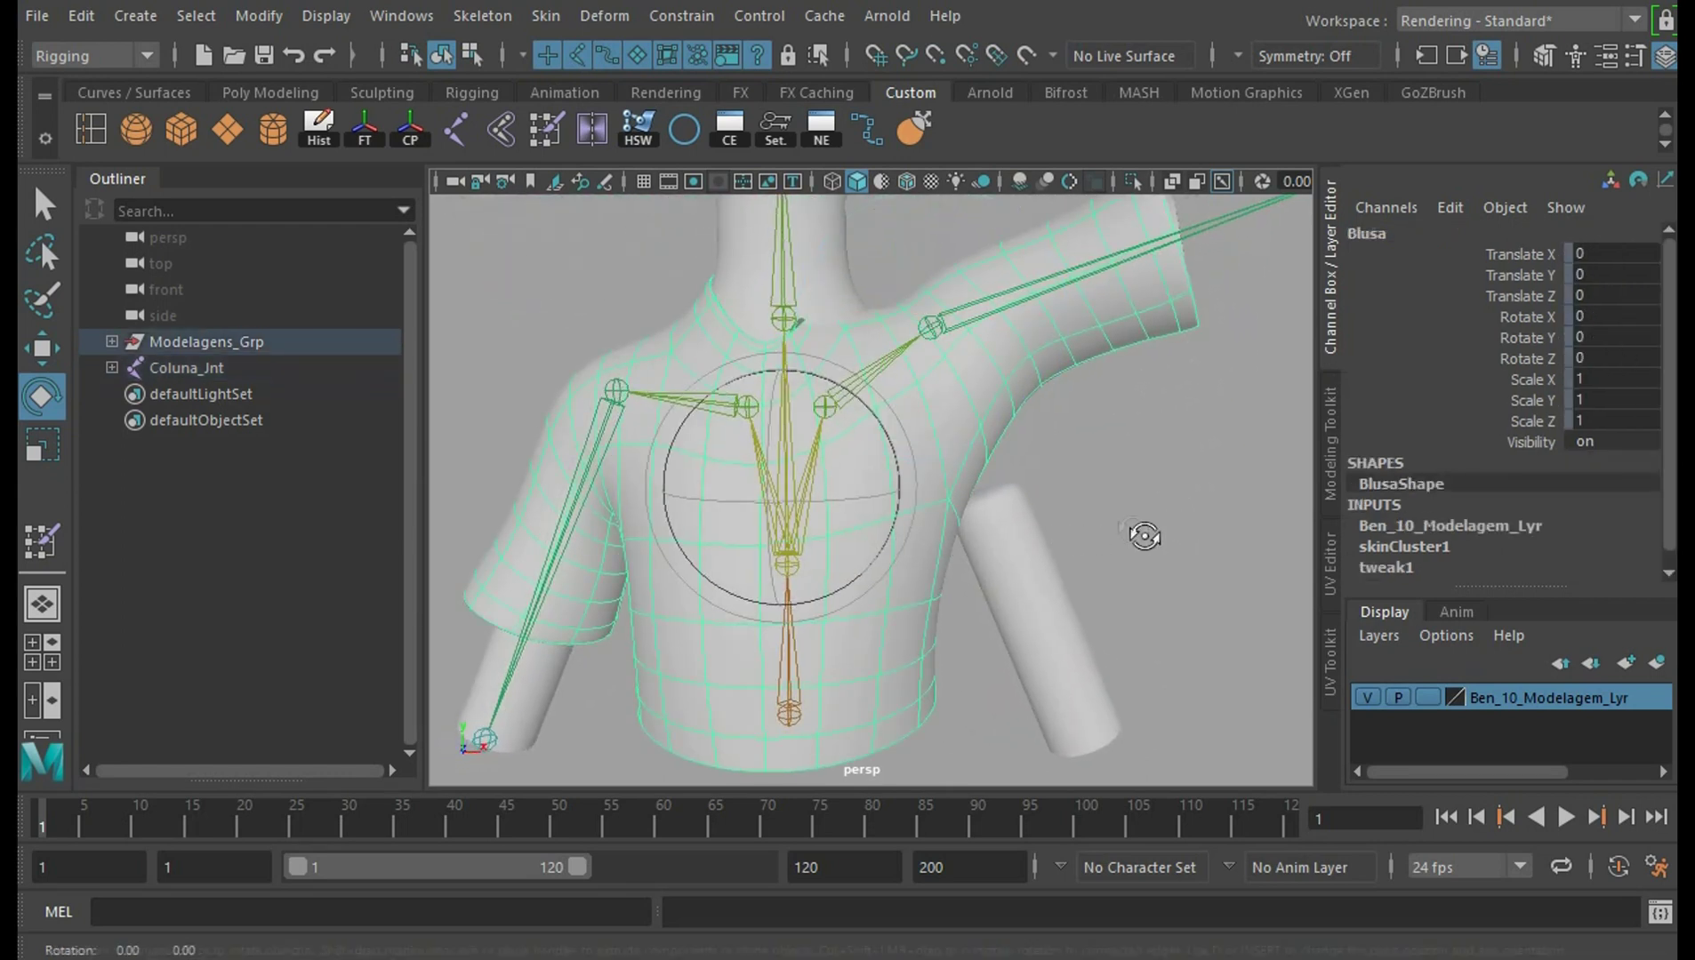
# Activate Paint Skin Weights on the shirt and bring up its tool settings
pyautogui.moveTo(976, 453)
pyautogui.keyDown('alt'); pyautogui.mouseDown()
pyautogui.moveTo(1097, 416)
pyautogui.moveTo(1155, 489)
pyautogui.moveTo(1147, 503)
pyautogui.mouseUp(); pyautogui.keyUp('alt')
pyautogui.click(44, 541)
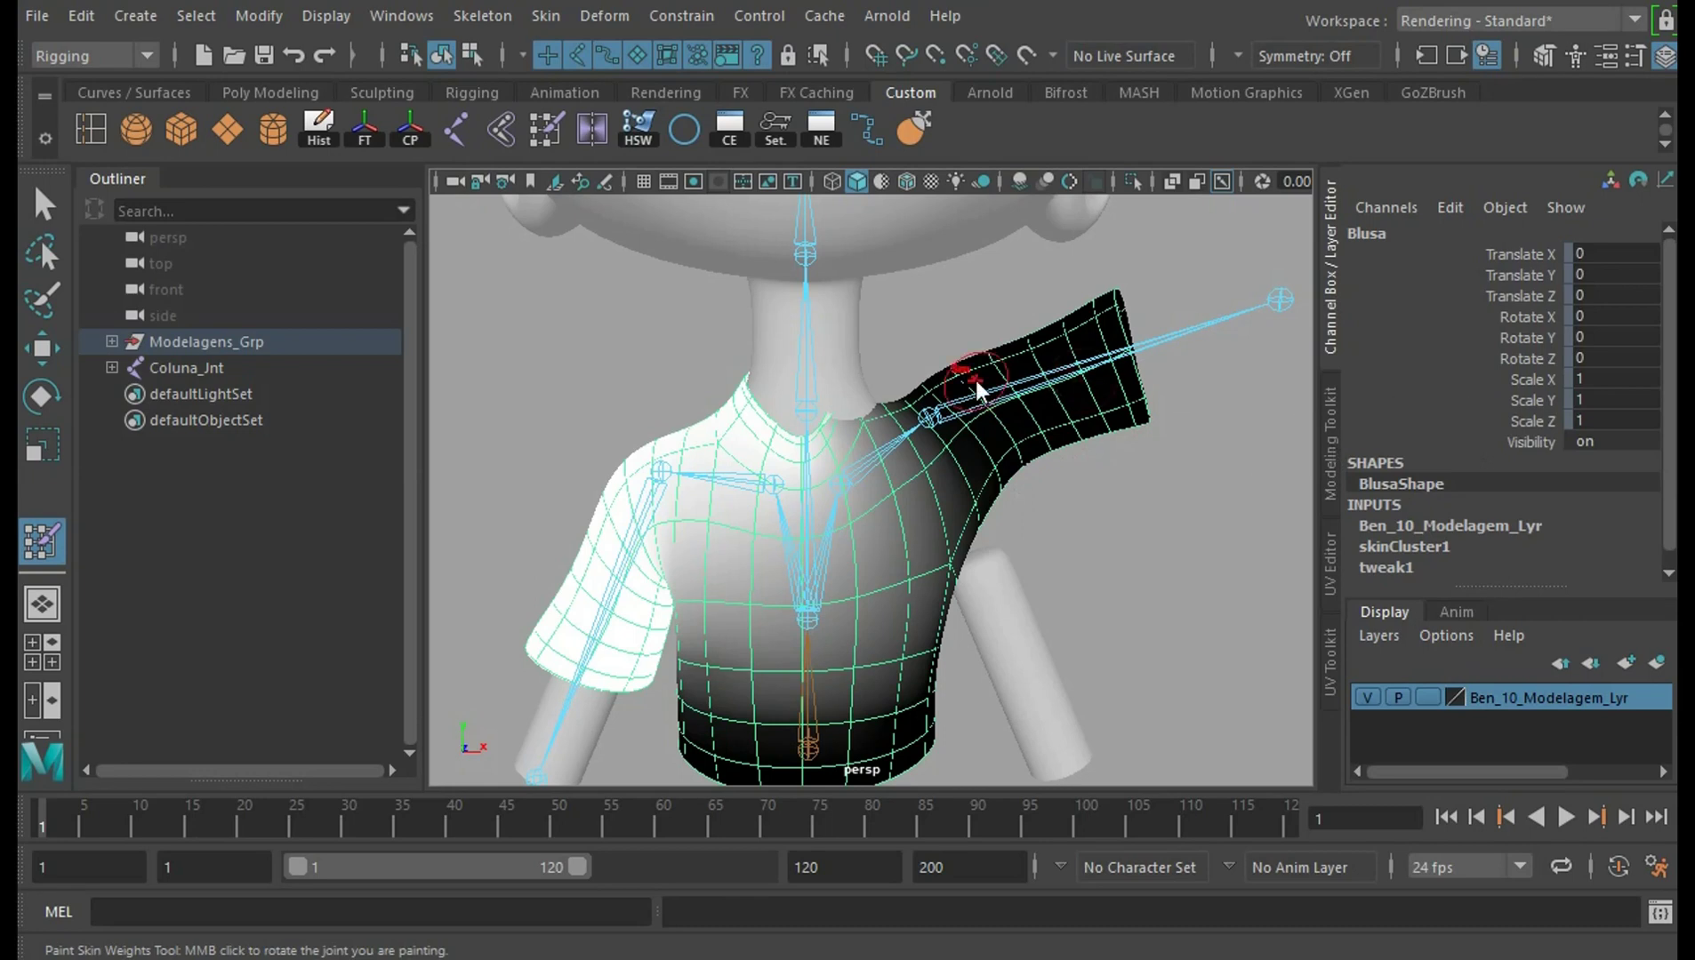
pyautogui.doubleClick(42, 541)
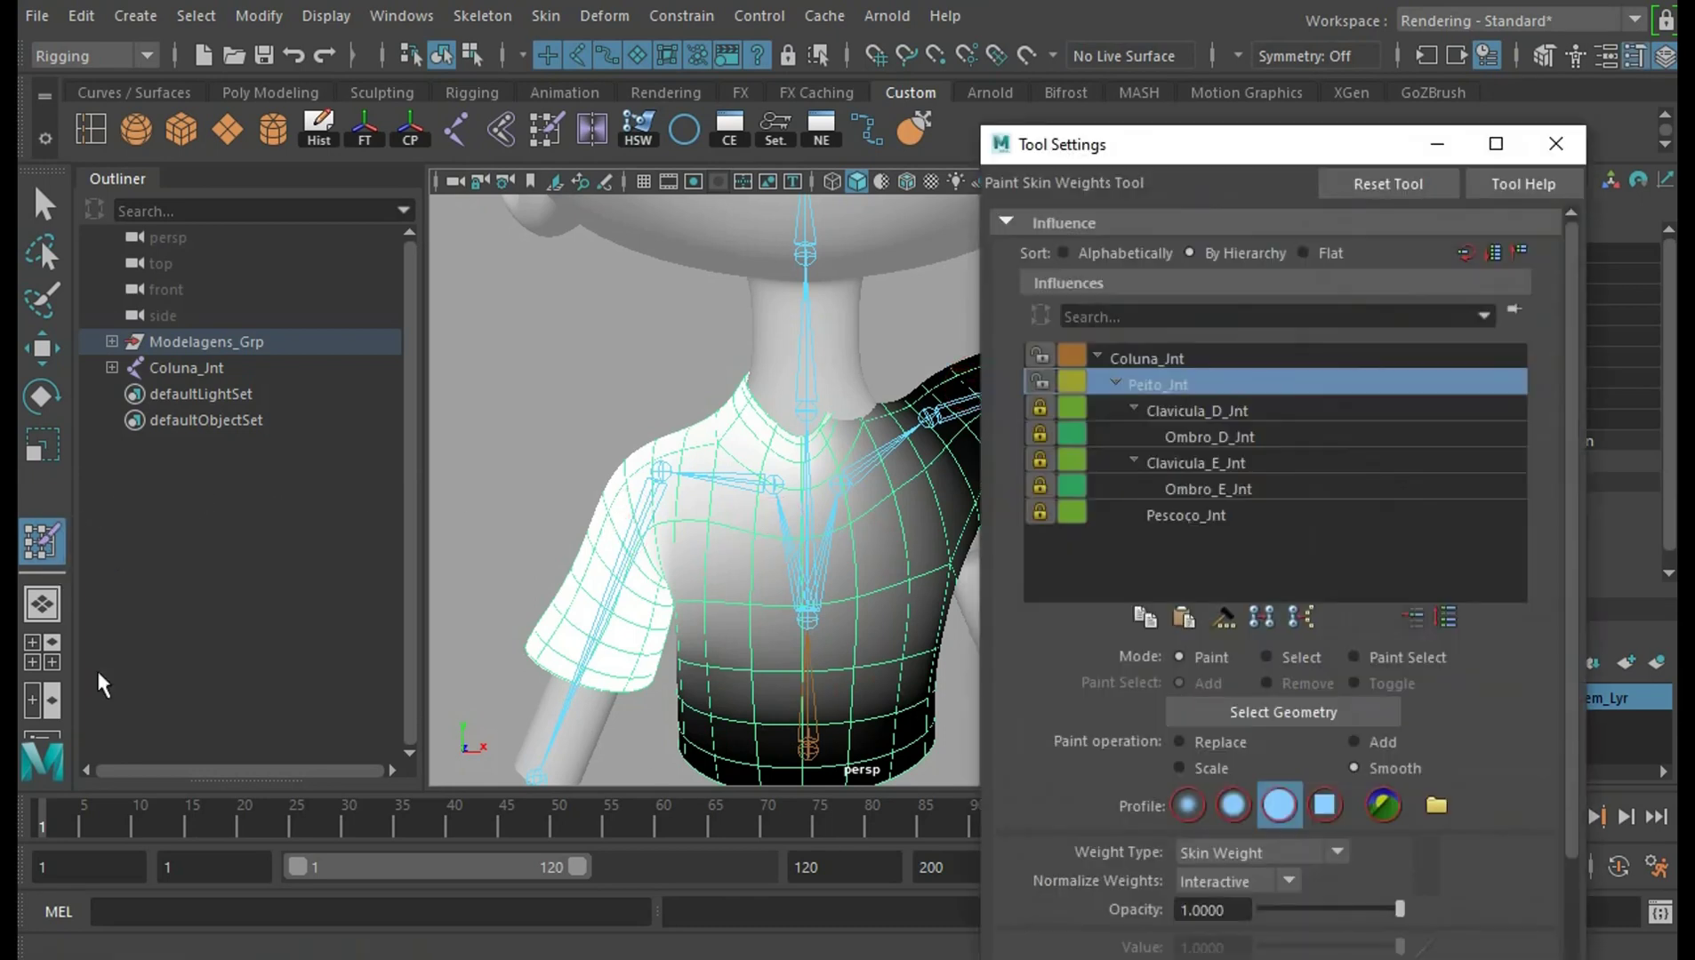
pyautogui.moveTo(1281, 144); pyautogui.dragTo(1367, 121)
# Lock Coluna_Jnt and Peito_Jnt, unlock the shoulder, and paint Ombro_E_Jnt in Replace mode
pyautogui.click(1127, 331)
pyautogui.click(1126, 357)
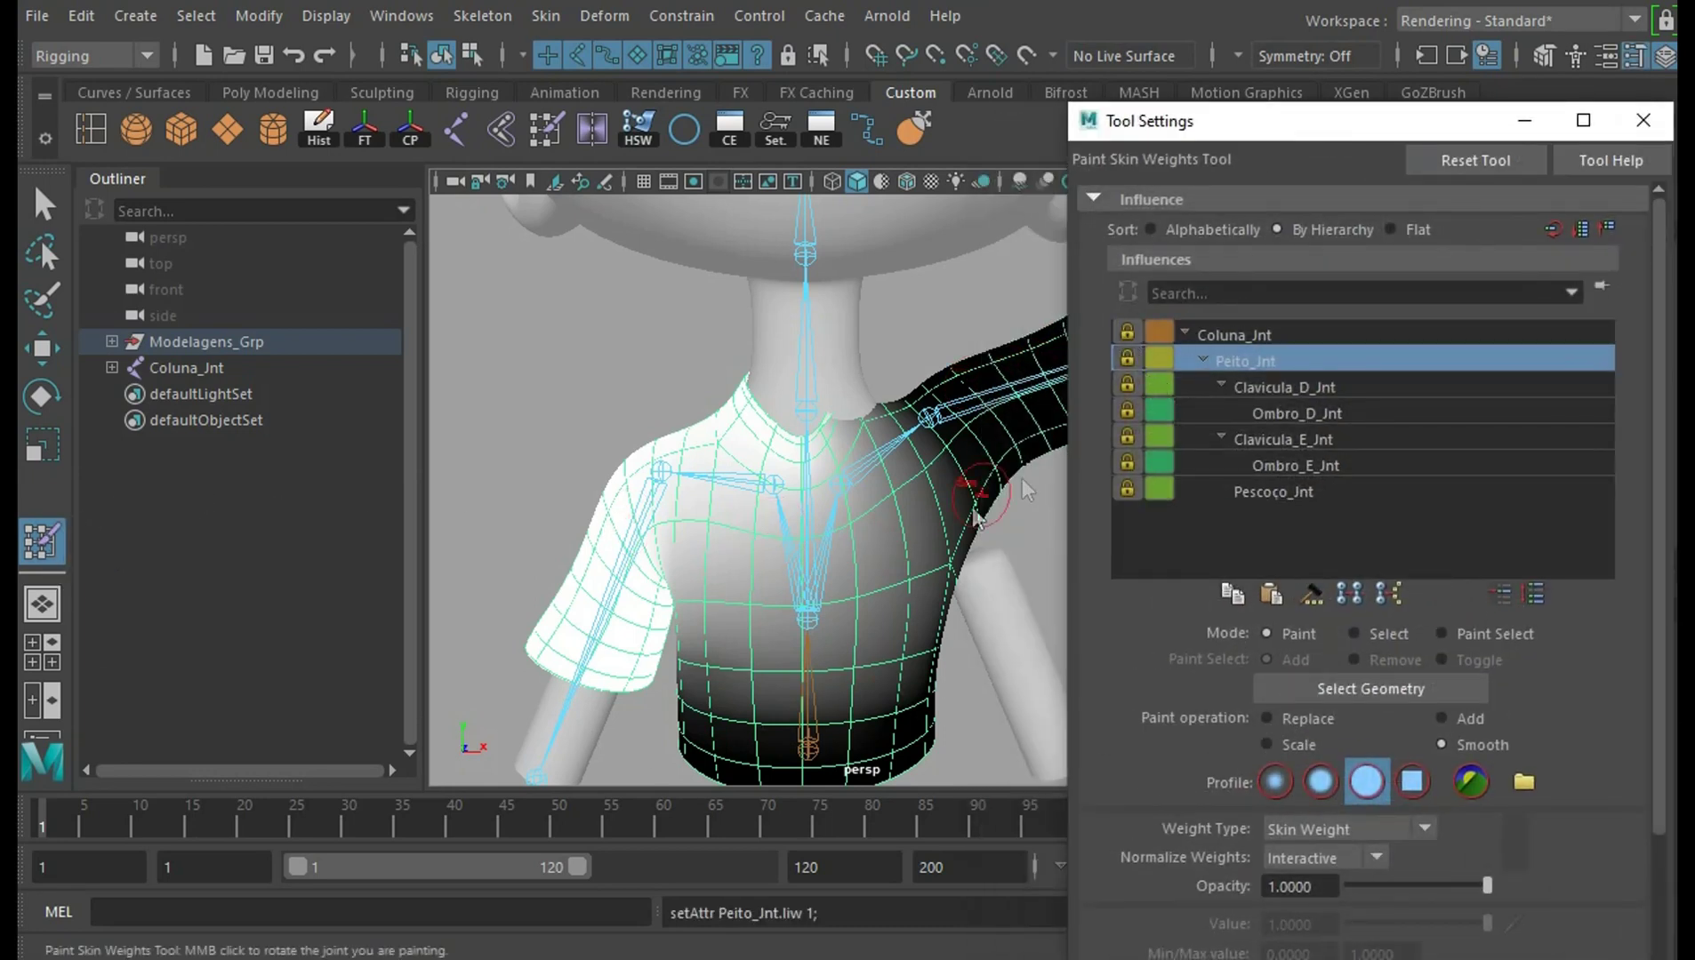
pyautogui.keyDown('alt'); pyautogui.moveTo(1027, 489); pyautogui.dragTo(1083, 487); pyautogui.keyUp('alt')
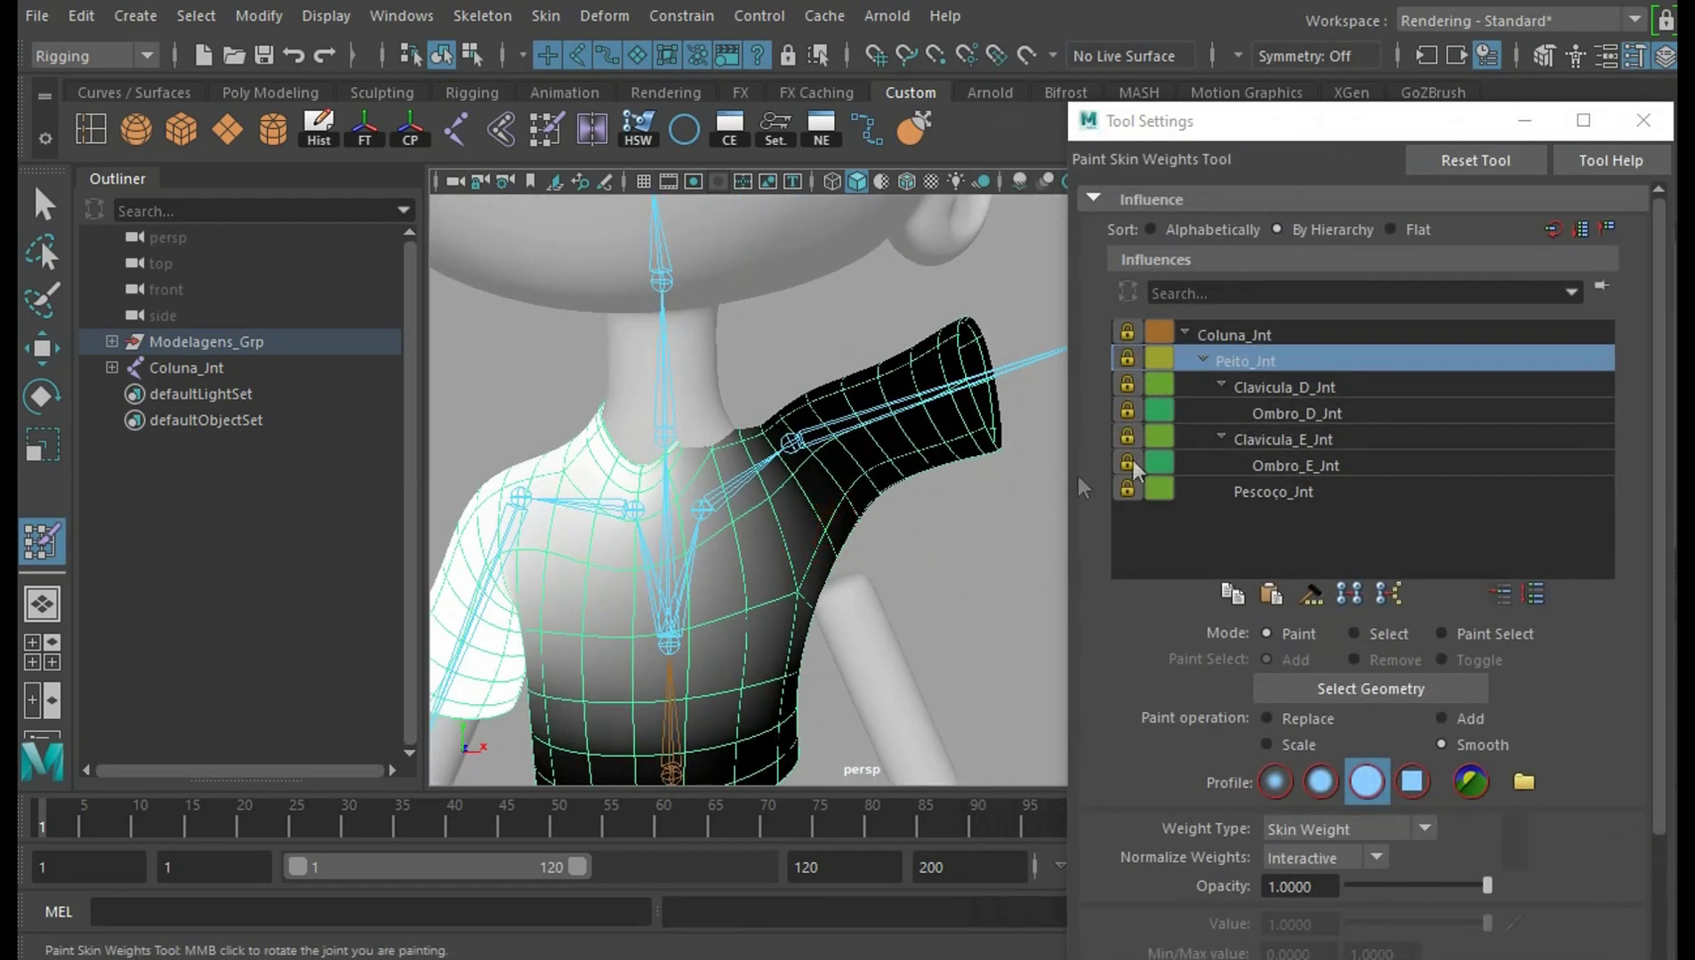
pyautogui.click(1126, 414)
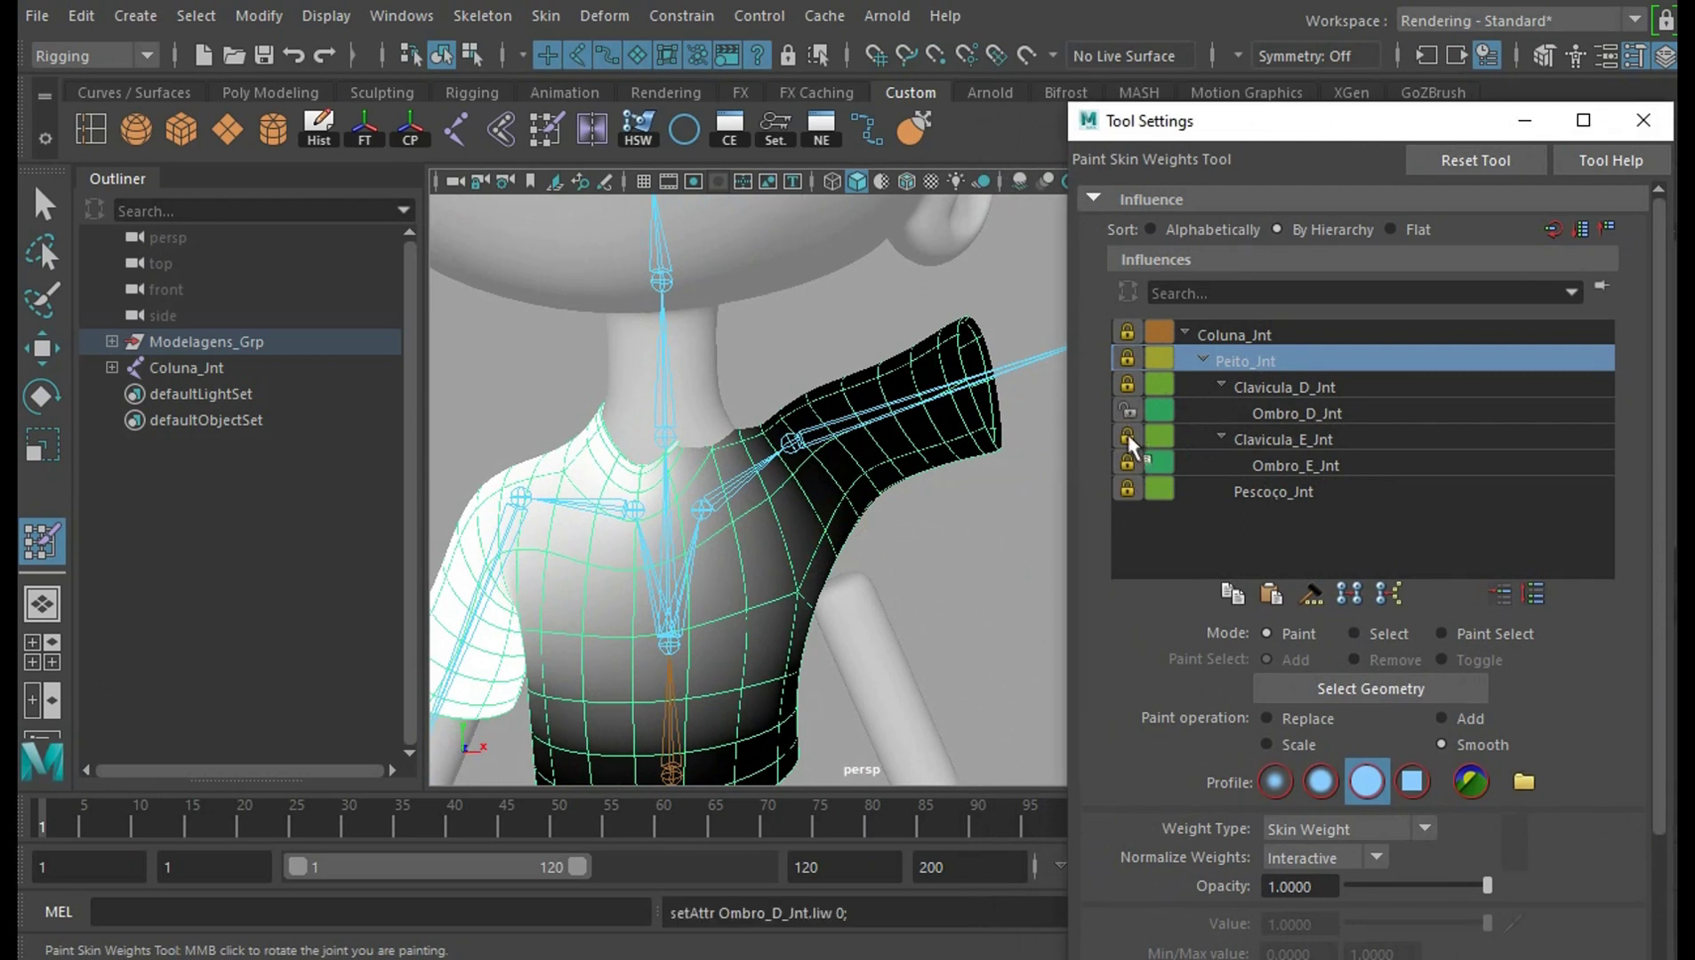
pyautogui.click(1309, 466)
pyautogui.moveTo(1022, 569)
pyautogui.keyDown('alt'); pyautogui.mouseDown()
pyautogui.moveTo(990, 517)
pyautogui.moveTo(1035, 600)
pyautogui.moveTo(1052, 587)
pyautogui.mouseUp(); pyautogui.keyUp('alt')
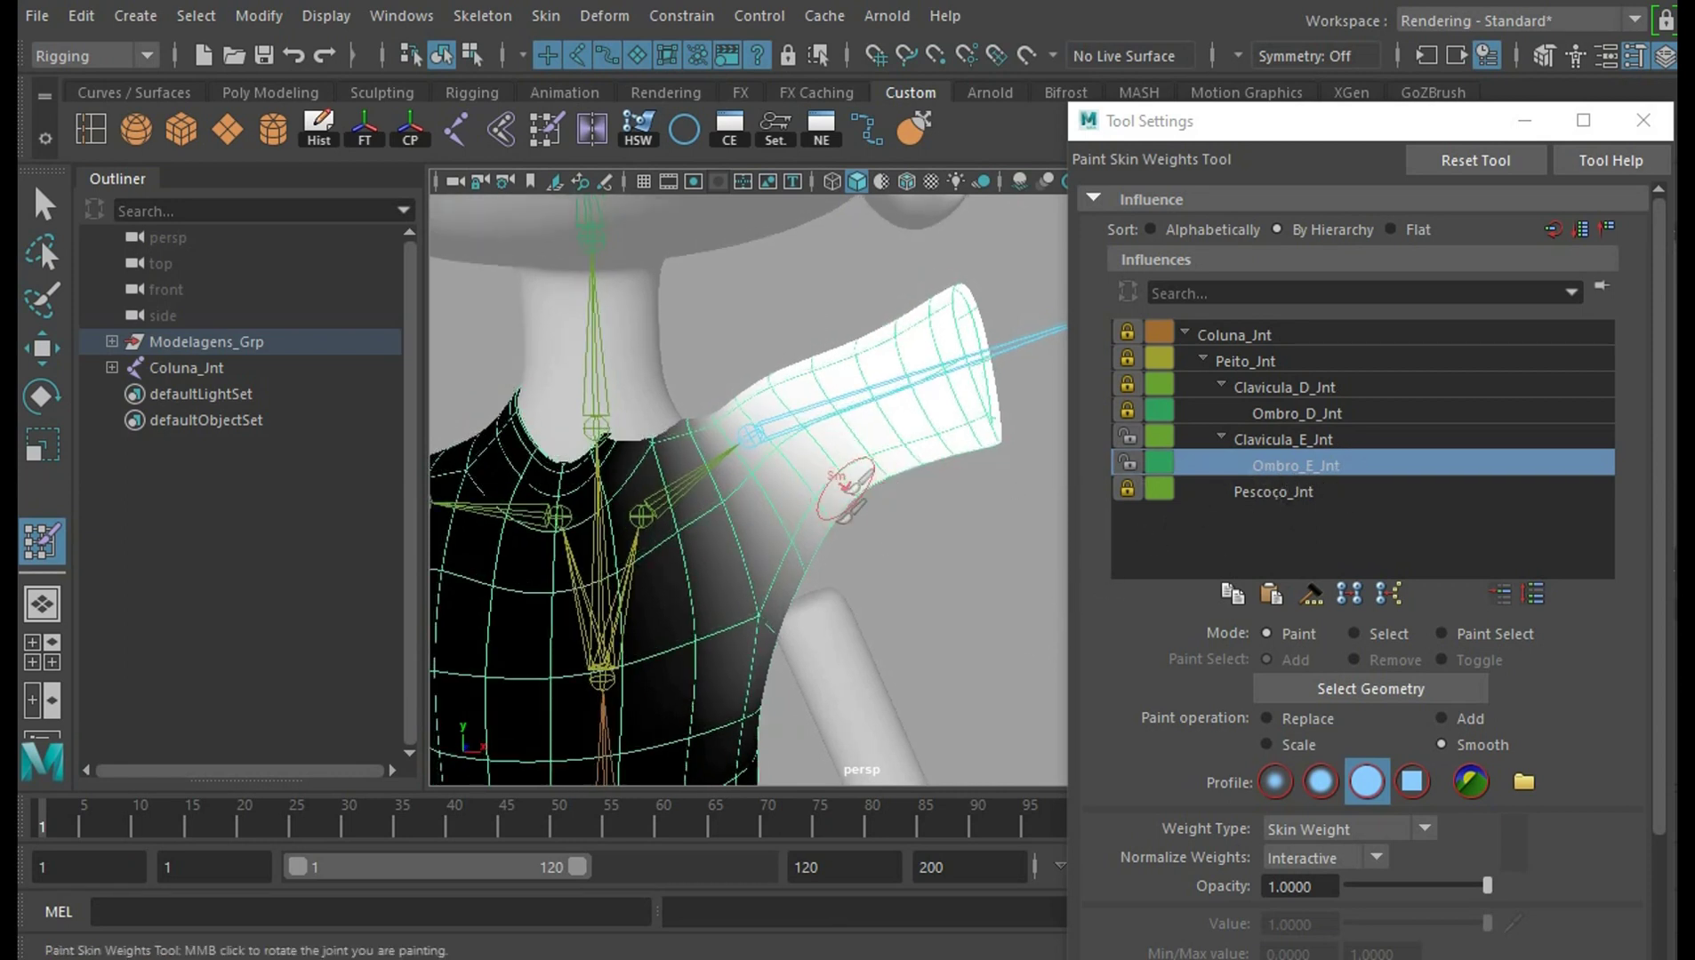
pyautogui.click(1302, 718)
# Paint Ombro_E_Jnt weight onto the upper left shoulder, undoing a stray armpit stroke
pyautogui.click(826, 530)
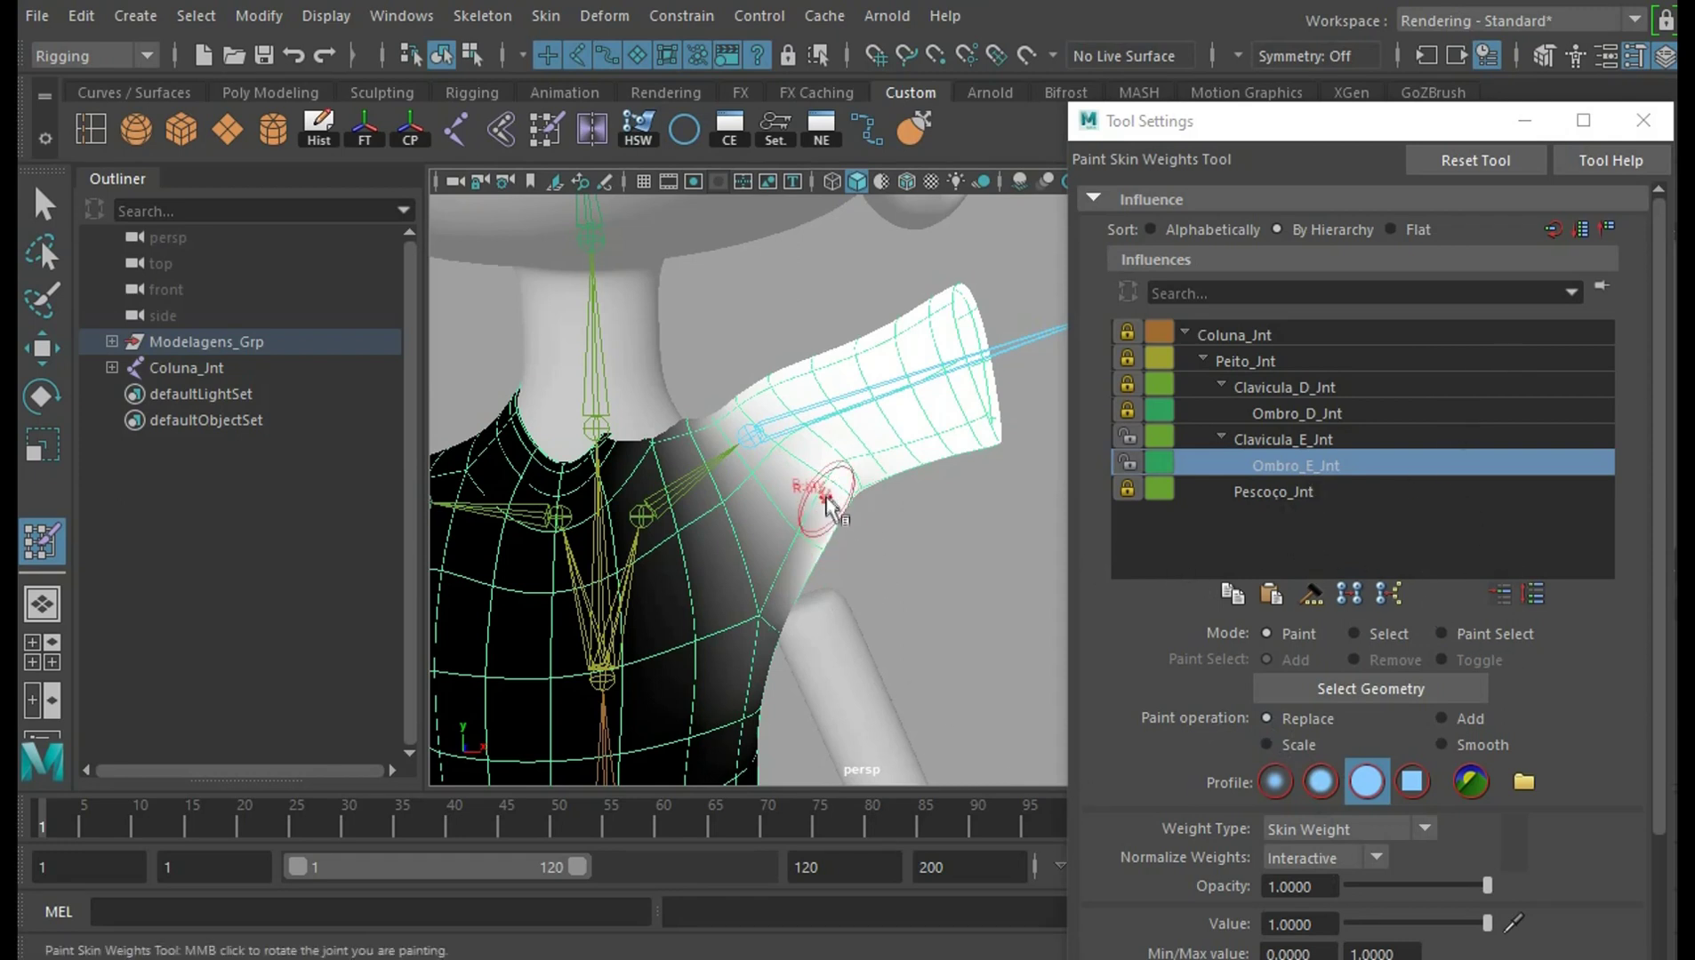
pyautogui.moveTo(803, 493); pyautogui.dragTo(826, 618)
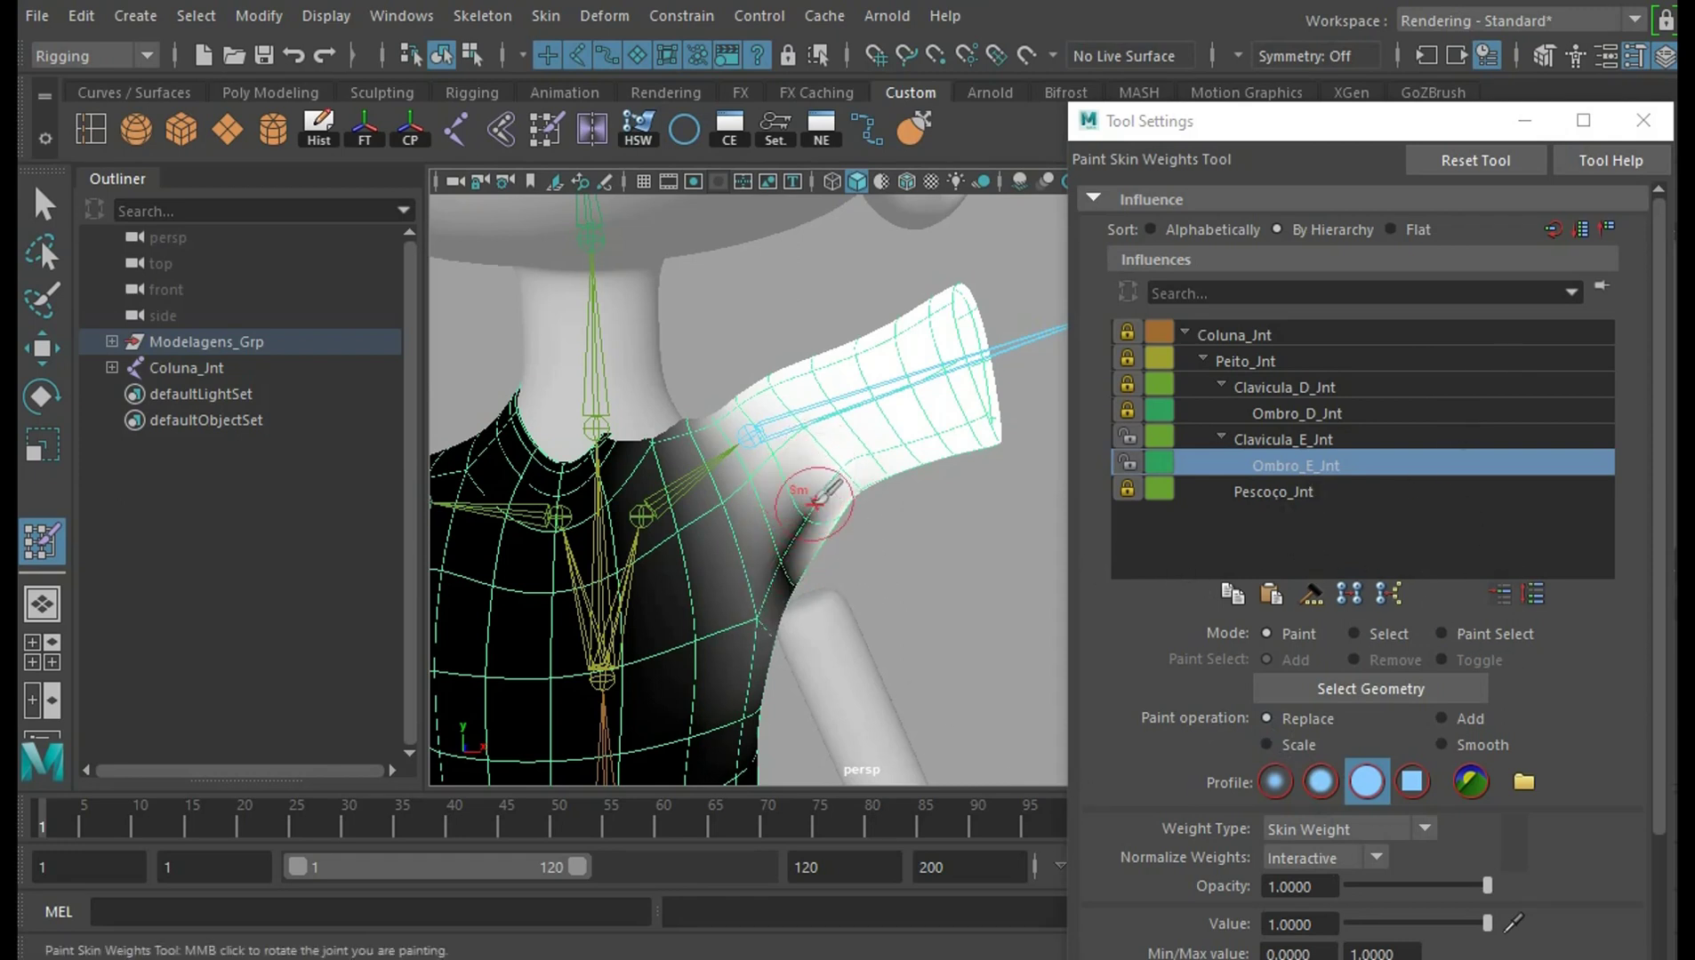
pyautogui.keyDown('ctrl'); pyautogui.moveTo(805, 556); pyautogui.dragTo(855, 484); pyautogui.keyUp('ctrl')
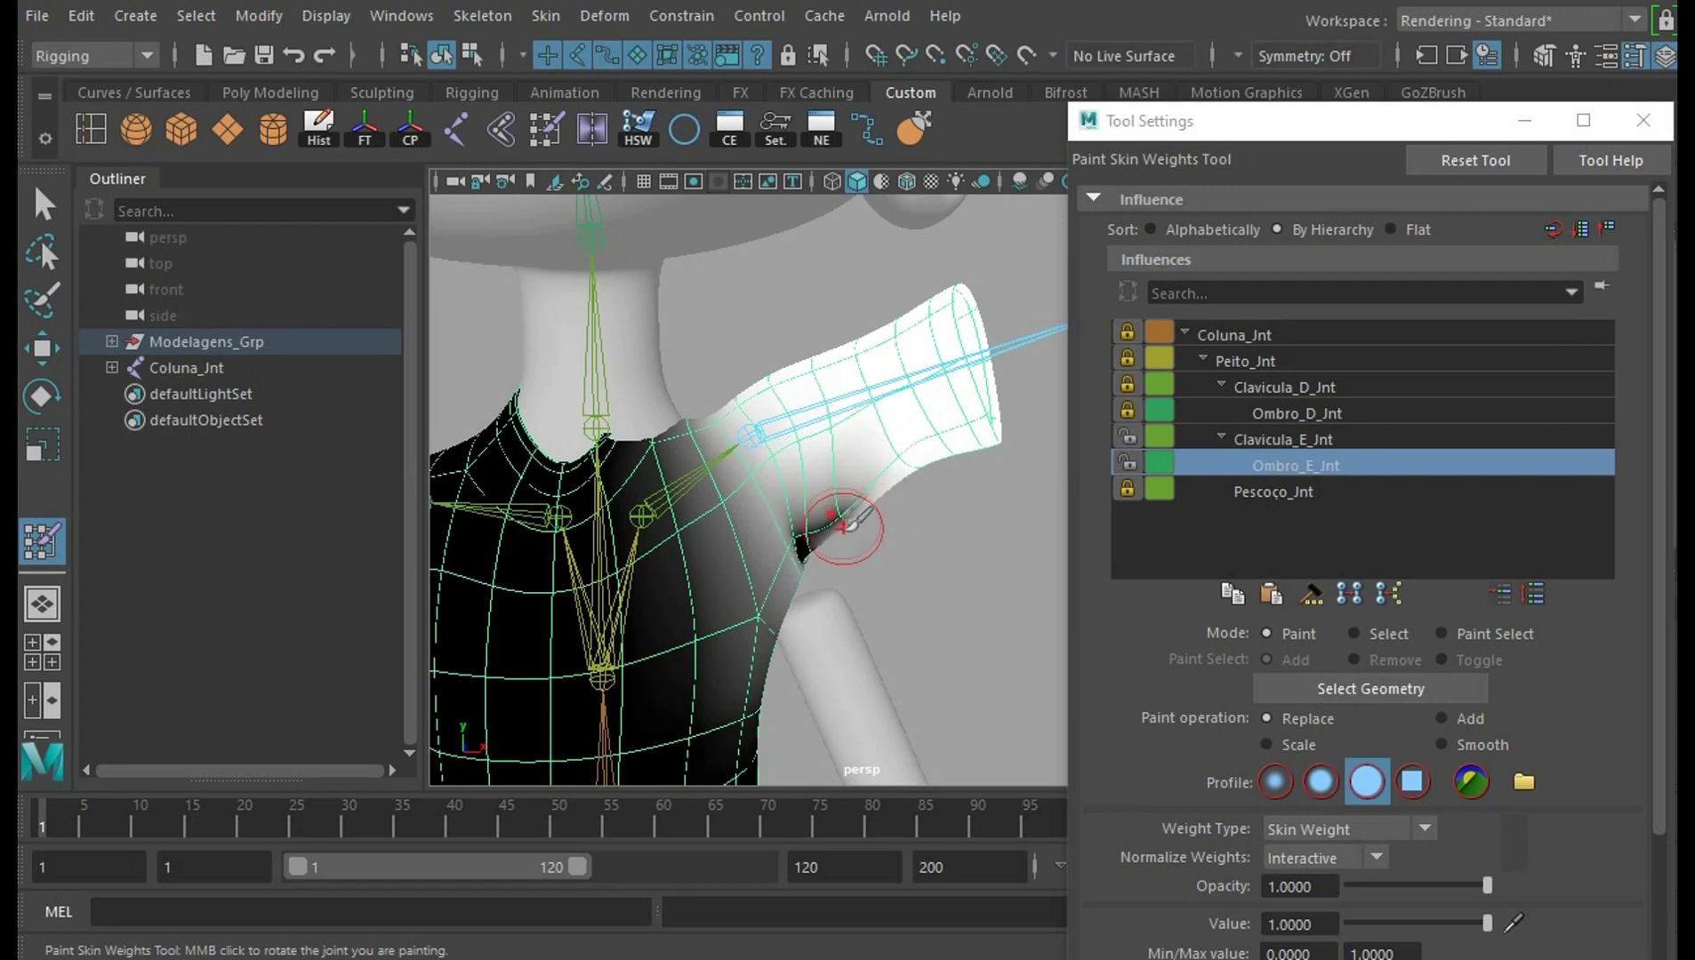
pyautogui.hotkey('ctrl', 'z')
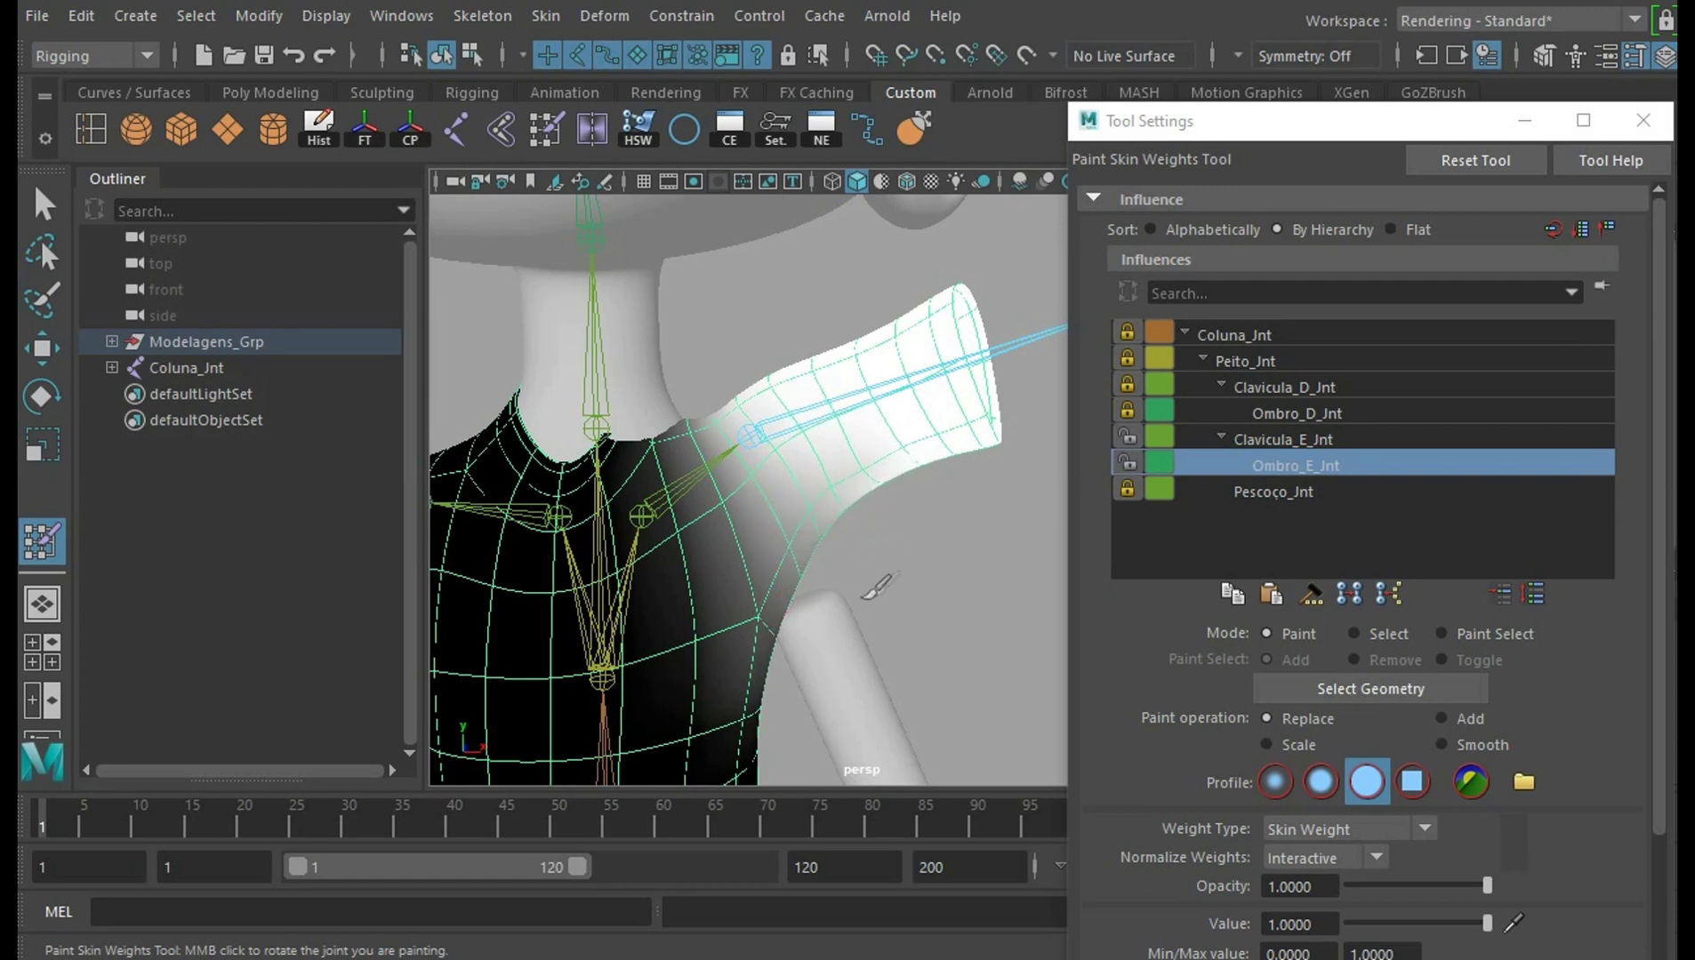
# From a closer view, brush Ombro_E_Jnt weight across the shoulder and into the armpit
pyautogui.moveTo(876, 587)
pyautogui.keyDown('alt'); pyautogui.mouseDown()
pyautogui.moveTo(972, 578)
pyautogui.moveTo(711, 586)
pyautogui.moveTo(741, 598)
pyautogui.moveTo(887, 473)
pyautogui.moveTo(775, 530)
pyautogui.mouseUp(); pyautogui.keyUp('alt')
pyautogui.scroll(3, 938, 586)
pyautogui.scroll(2, 896, 492)
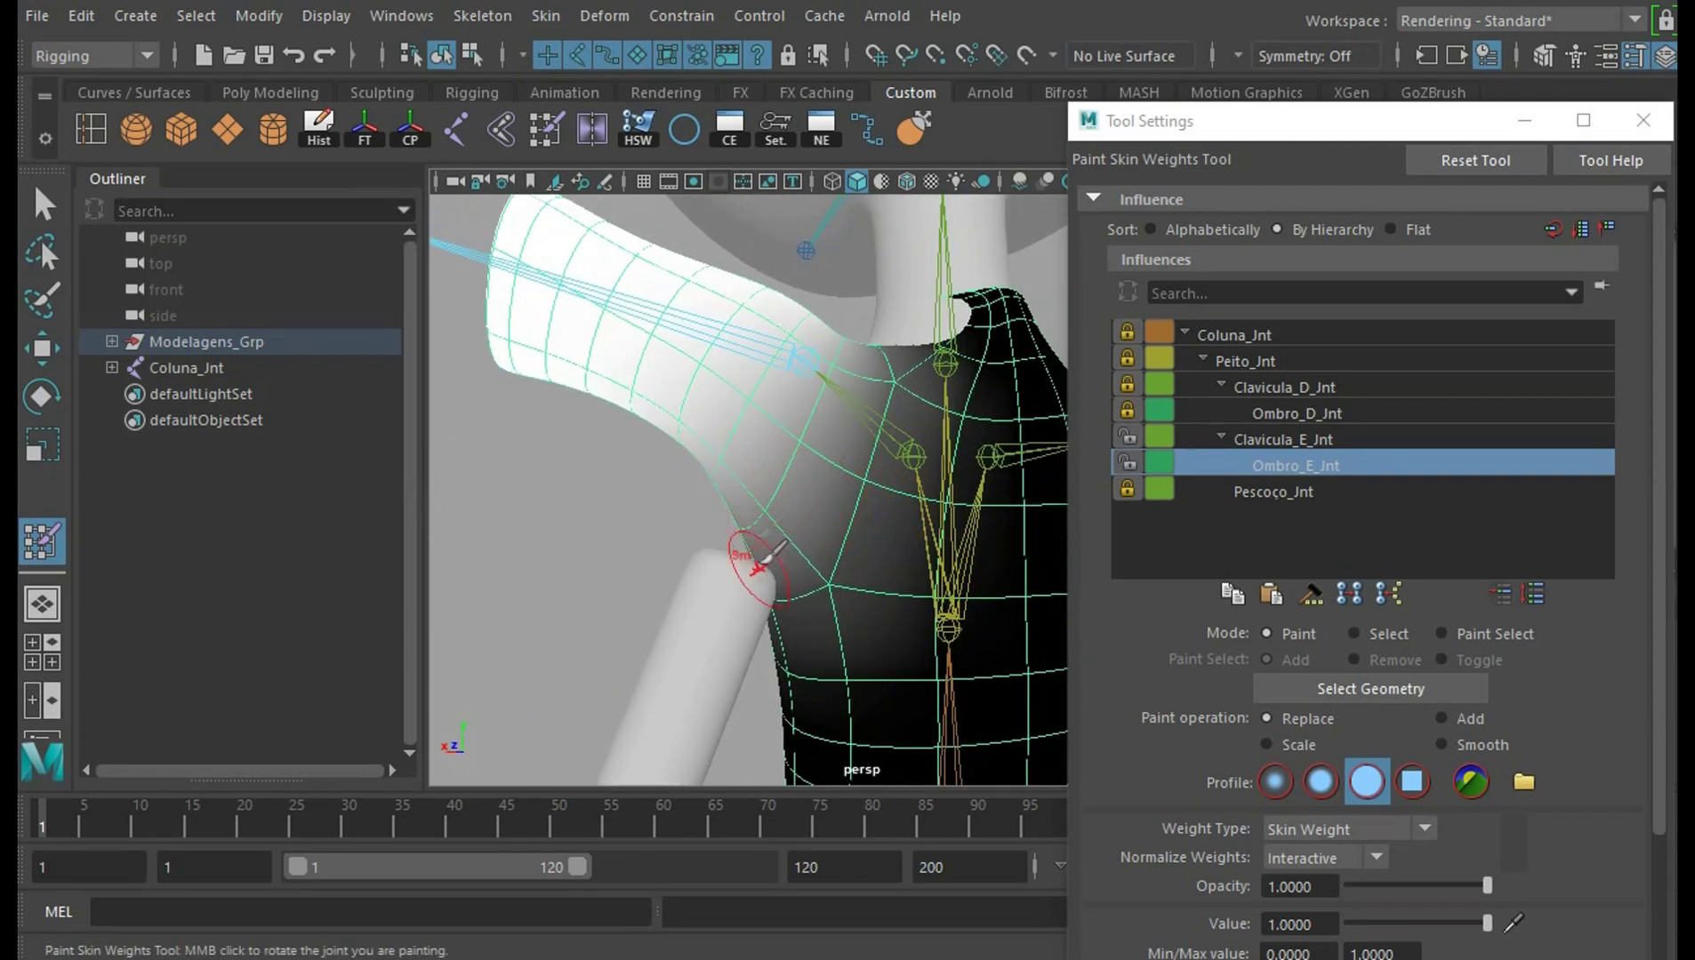
pyautogui.moveTo(1005, 511)
pyautogui.keyDown('alt'); pyautogui.mouseDown()
pyautogui.moveTo(982, 586)
pyautogui.moveTo(952, 593)
pyautogui.moveTo(936, 533)
pyautogui.moveTo(900, 534)
pyautogui.mouseUp(); pyautogui.keyUp('alt')
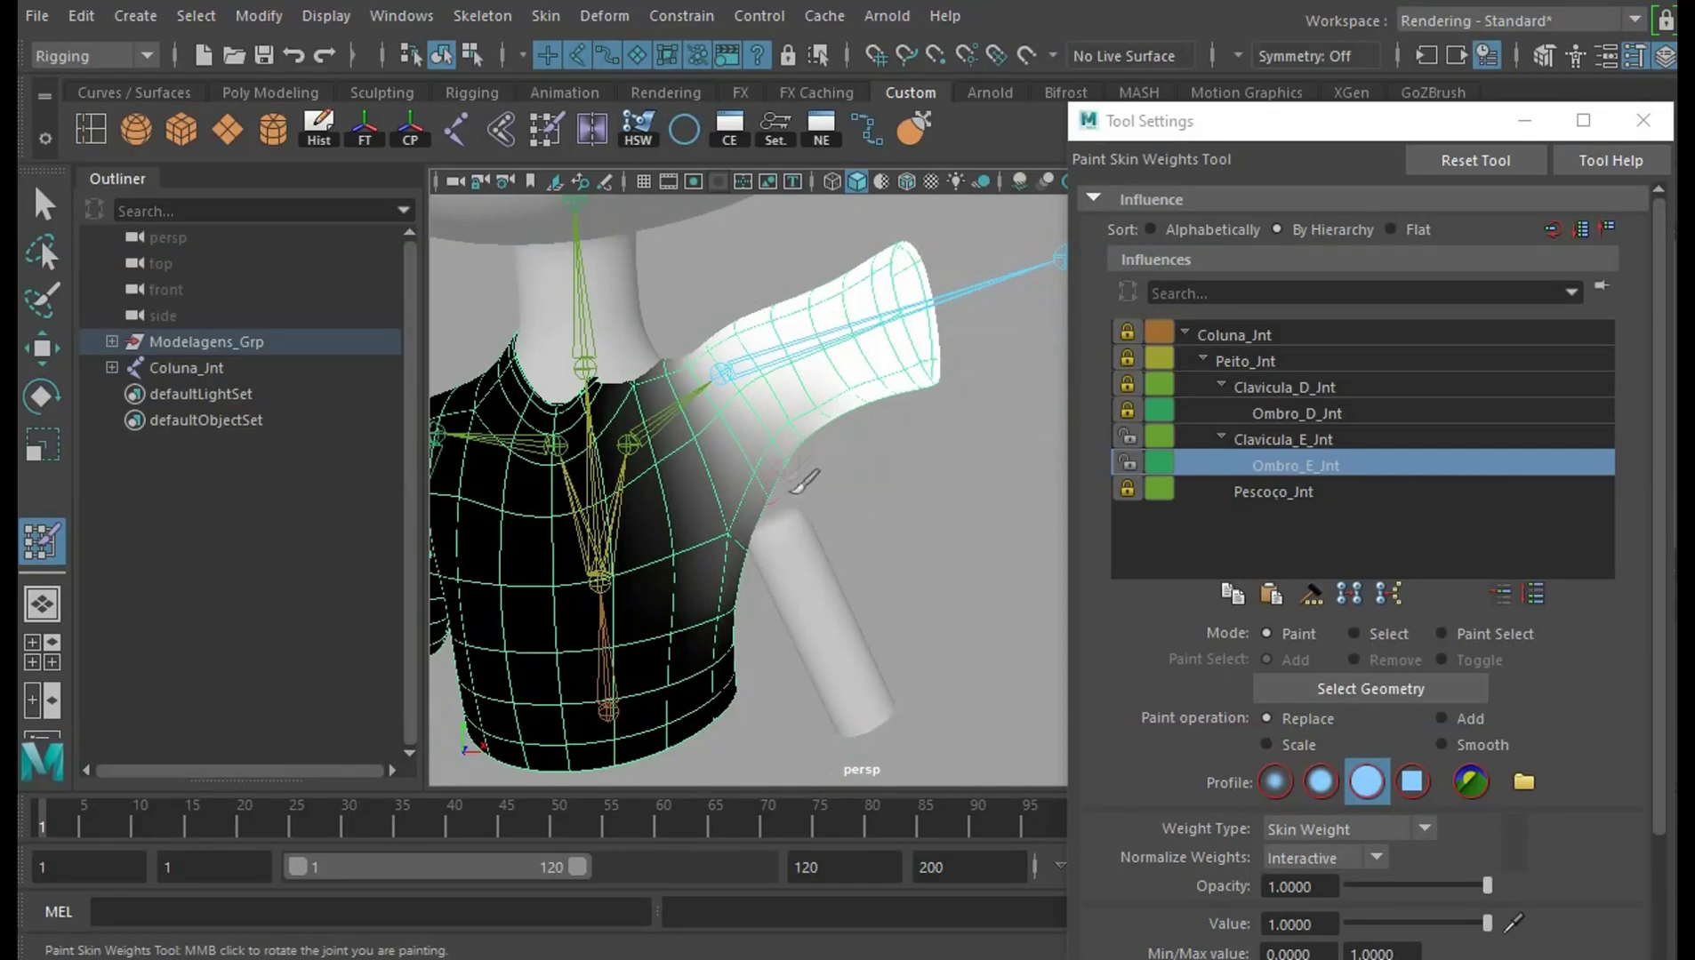
pyautogui.moveTo(747, 449); pyautogui.dragTo(822, 613)
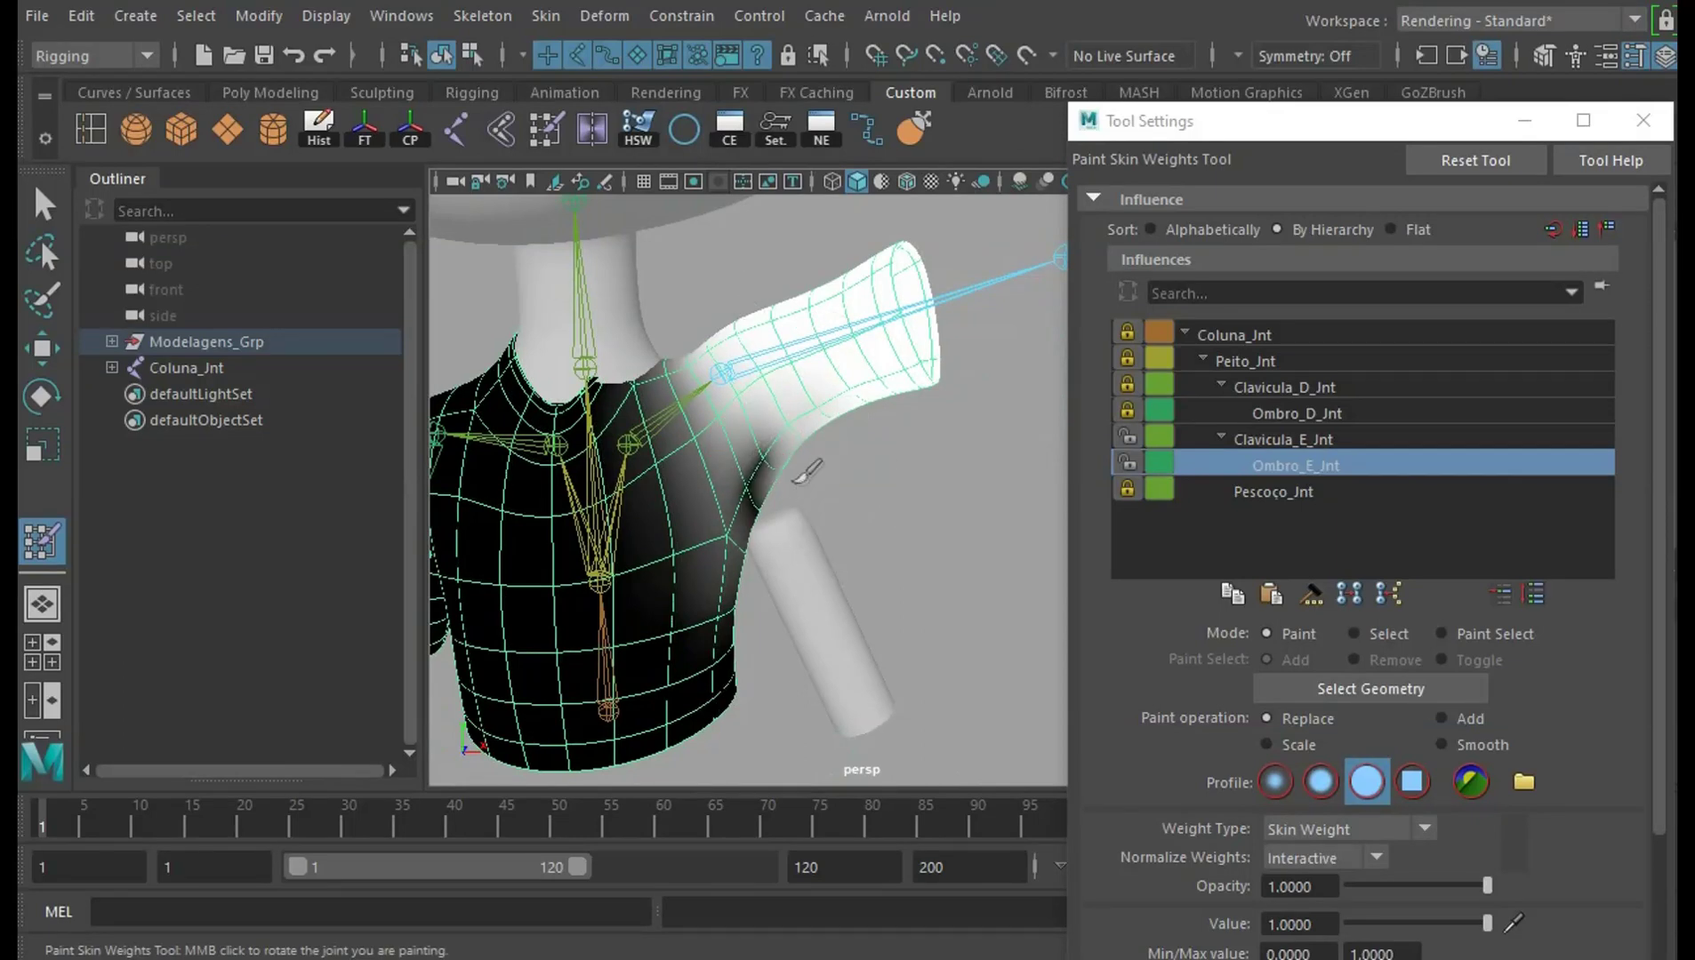
pyautogui.moveTo(890, 503)
pyautogui.keyDown('alt'); pyautogui.mouseDown()
pyautogui.moveTo(908, 483)
pyautogui.moveTo(867, 523)
pyautogui.mouseUp(); pyautogui.keyUp('alt')
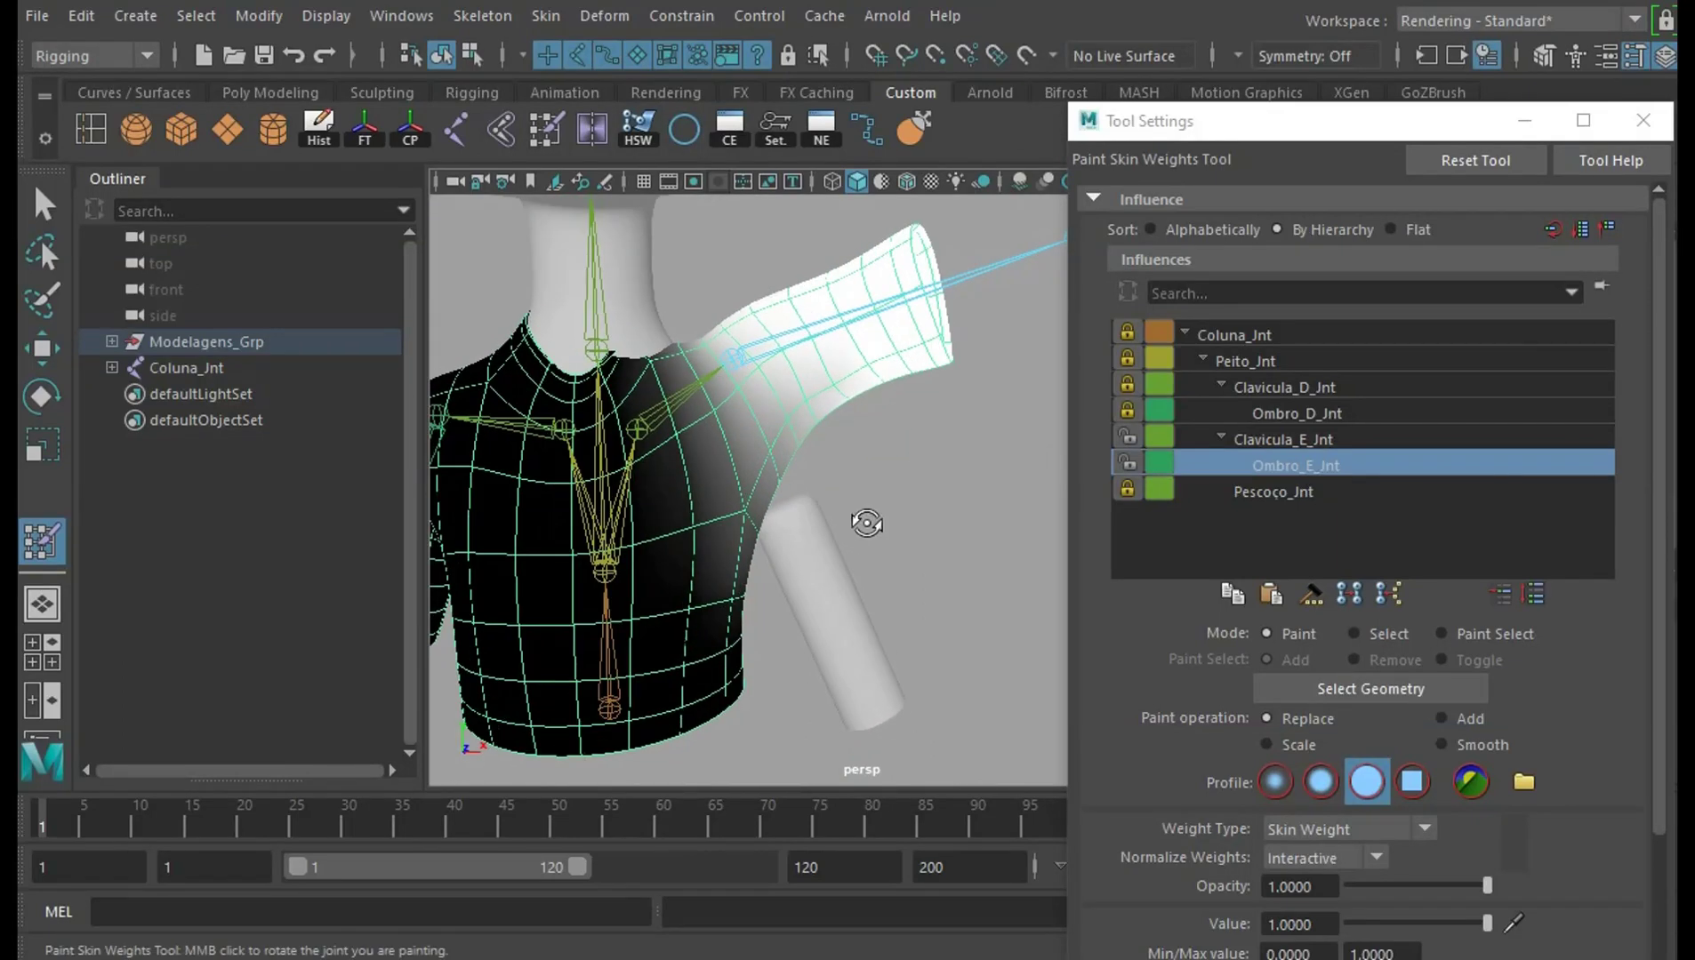
# Paint Clavicula_E_Jnt weight over the shoulder and armpit, undo the last stroke, then reselect Ombro_E_Jnt
pyautogui.click(1344, 439)
pyautogui.moveTo(809, 427); pyautogui.dragTo(816, 505)
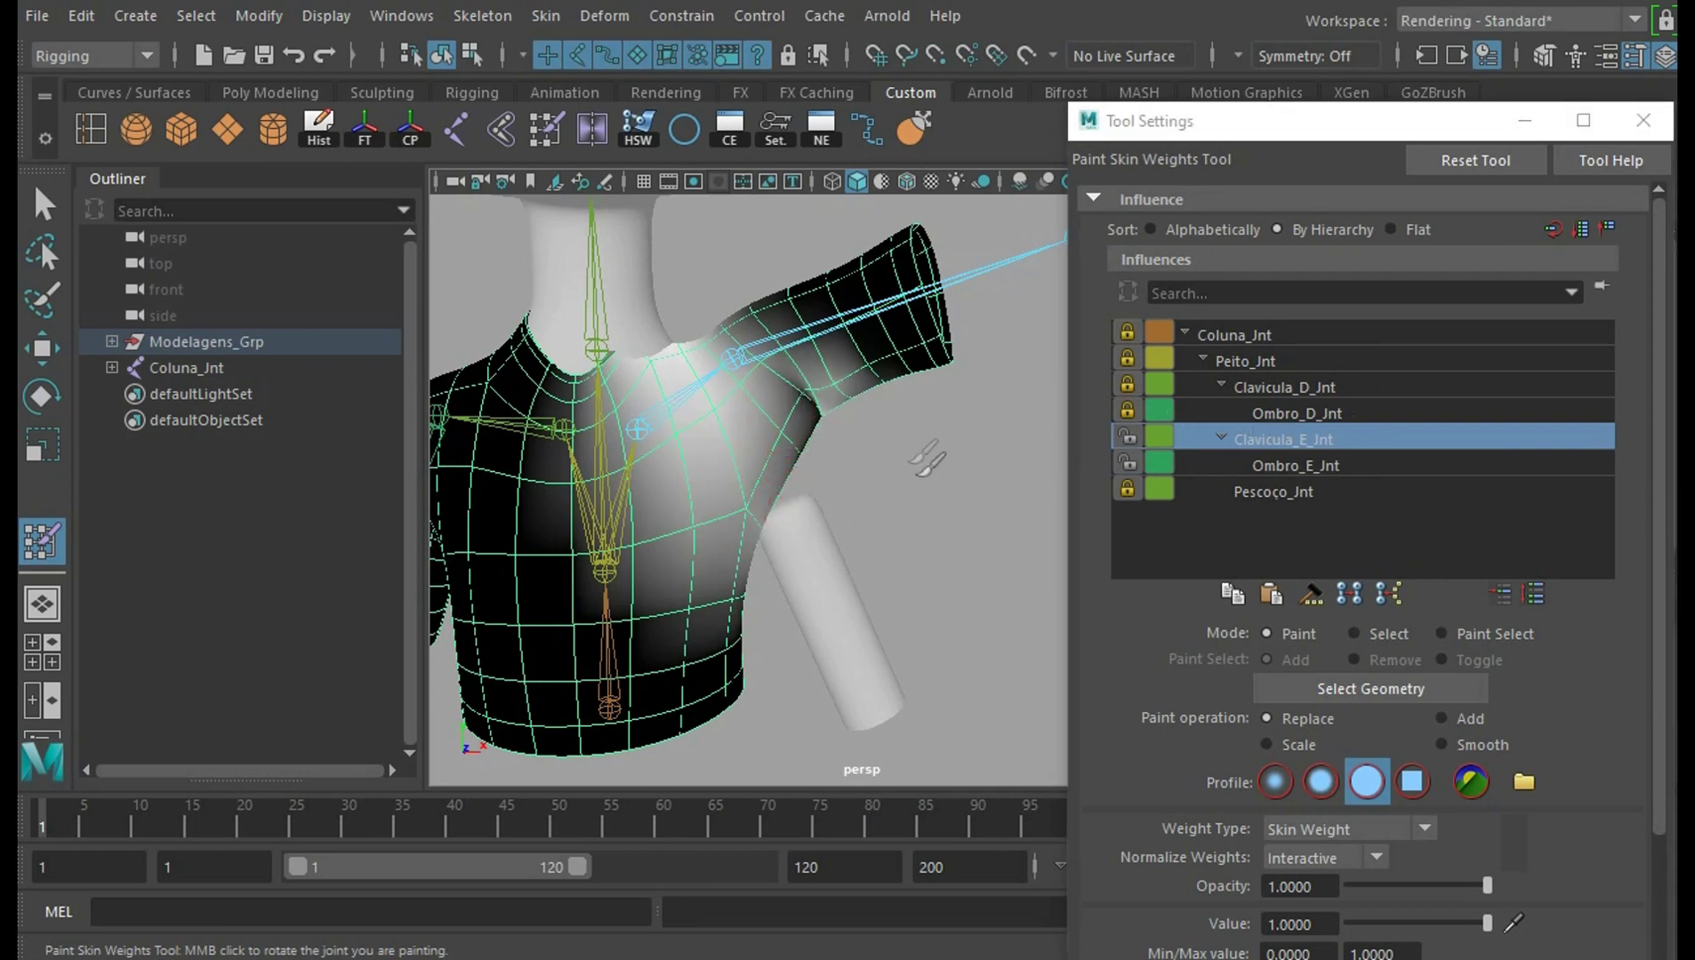
pyautogui.moveTo(812, 401)
pyautogui.mouseDown()
pyautogui.moveTo(805, 431)
pyautogui.moveTo(750, 428)
pyautogui.moveTo(952, 445)
pyautogui.mouseUp()
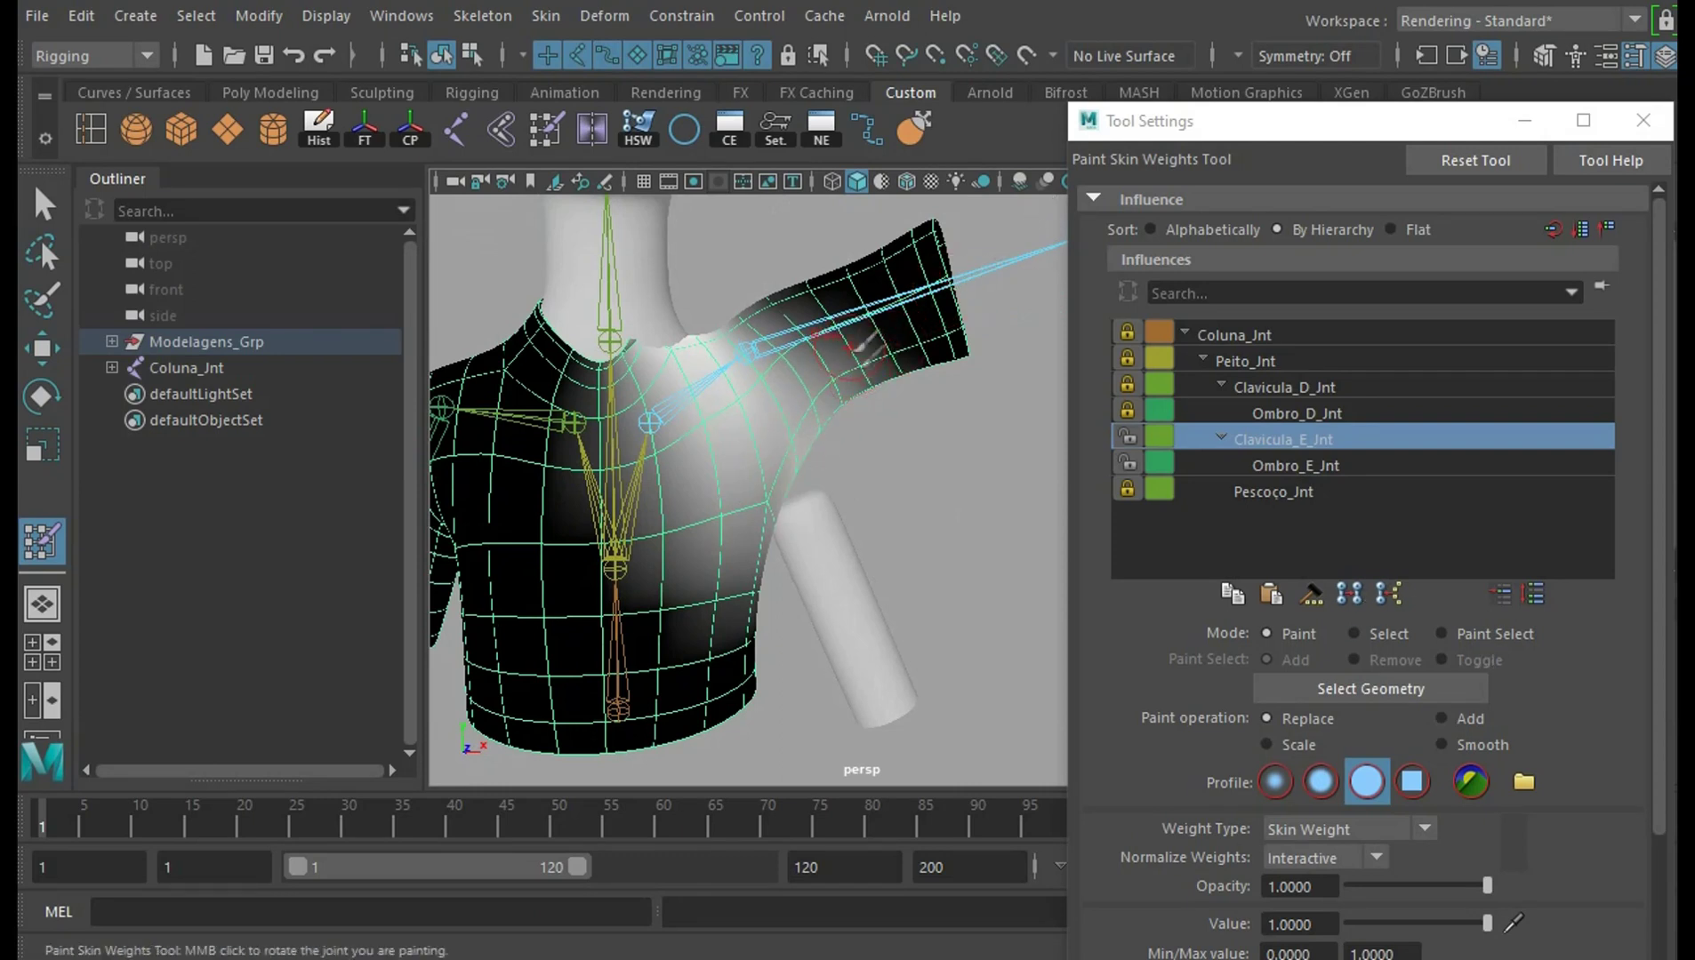
pyautogui.moveTo(833, 339); pyautogui.dragTo(827, 365)
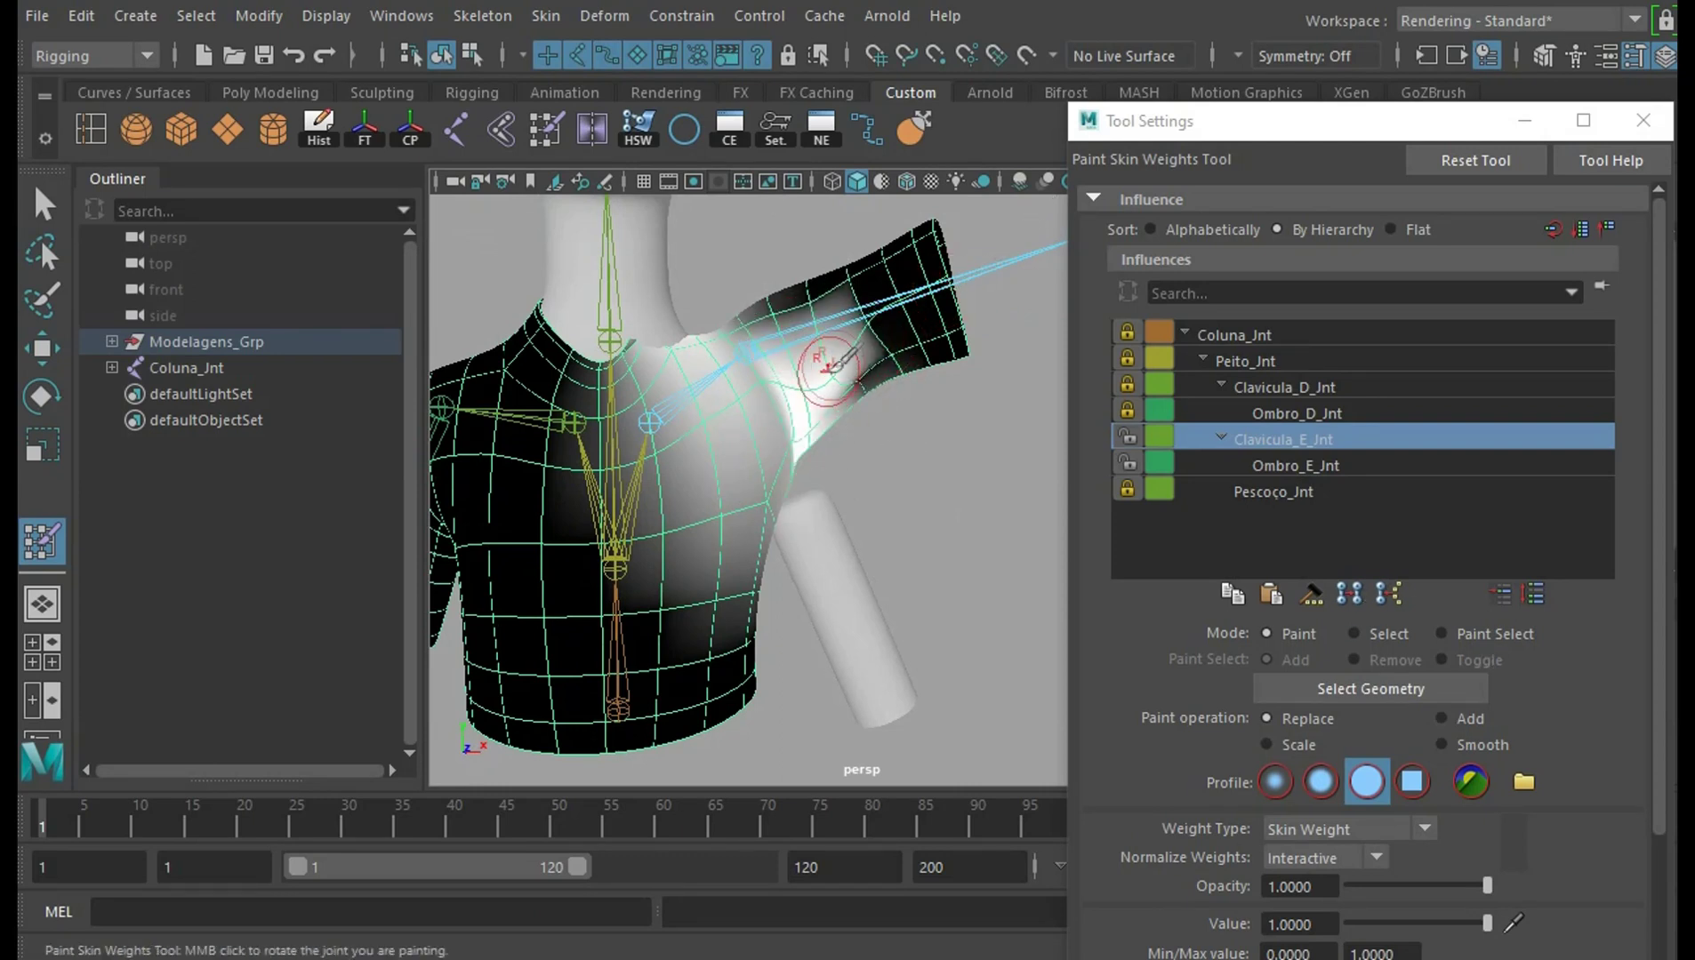
pyautogui.hotkey('ctrl', 'z')
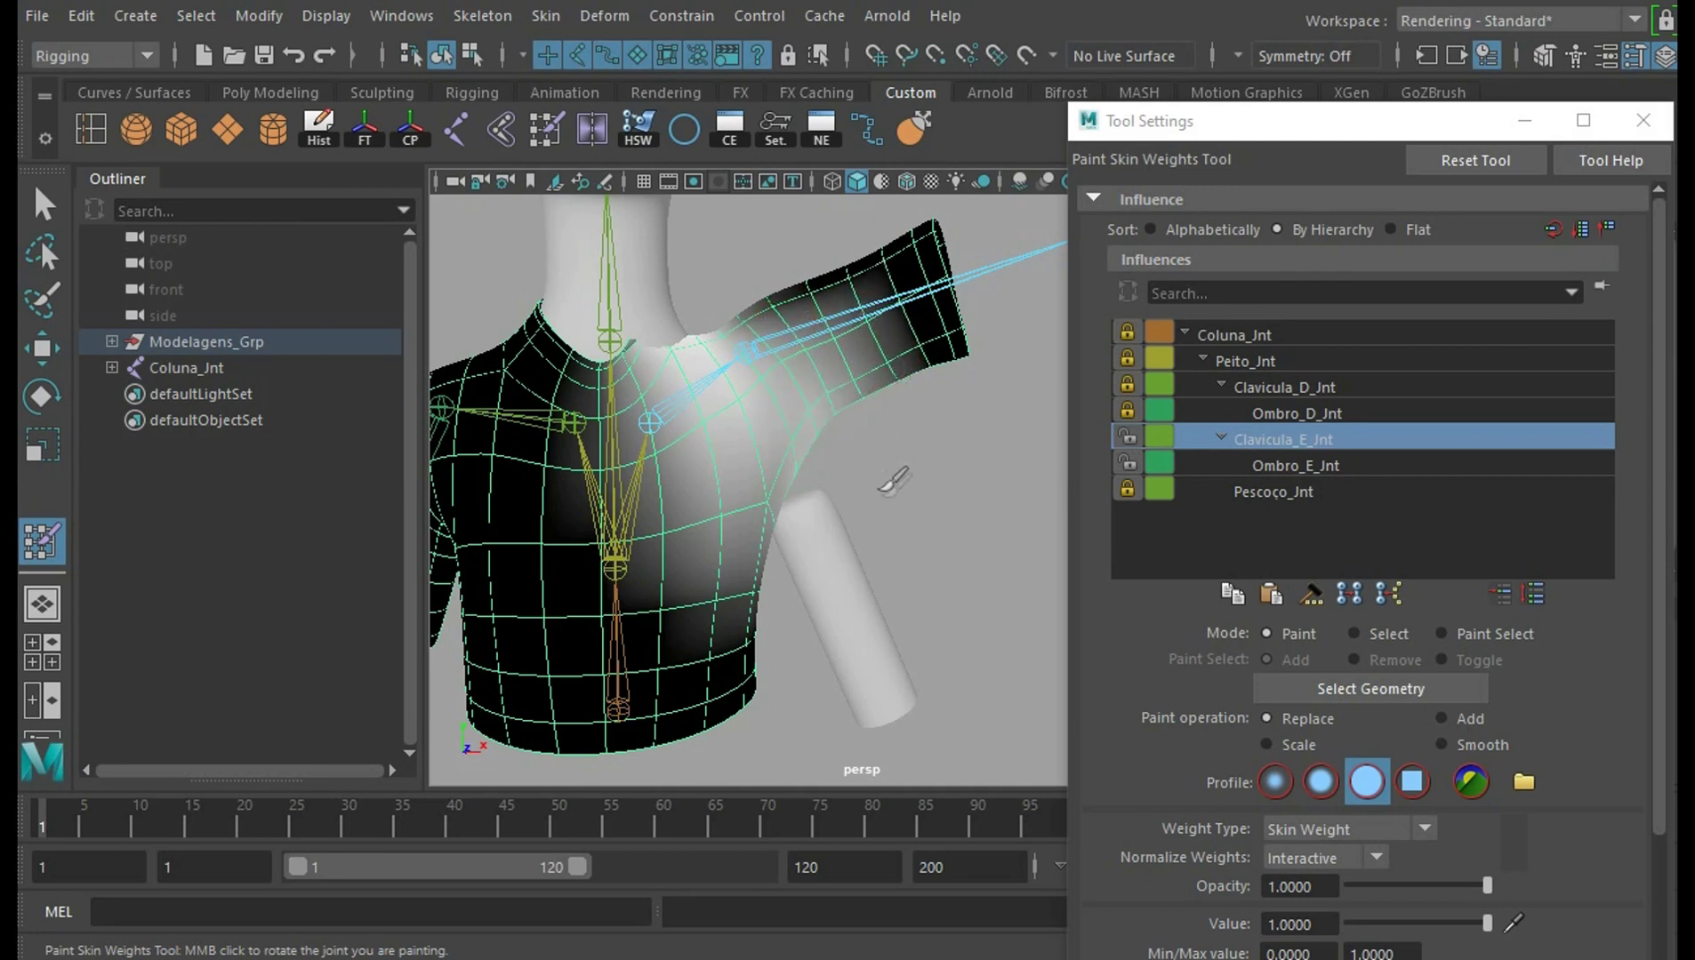
pyautogui.moveTo(892, 481)
pyautogui.keyDown('alt'); pyautogui.mouseDown()
pyautogui.moveTo(903, 396)
pyautogui.moveTo(920, 436)
pyautogui.mouseUp(); pyautogui.keyUp('alt')
pyautogui.click(1295, 465)
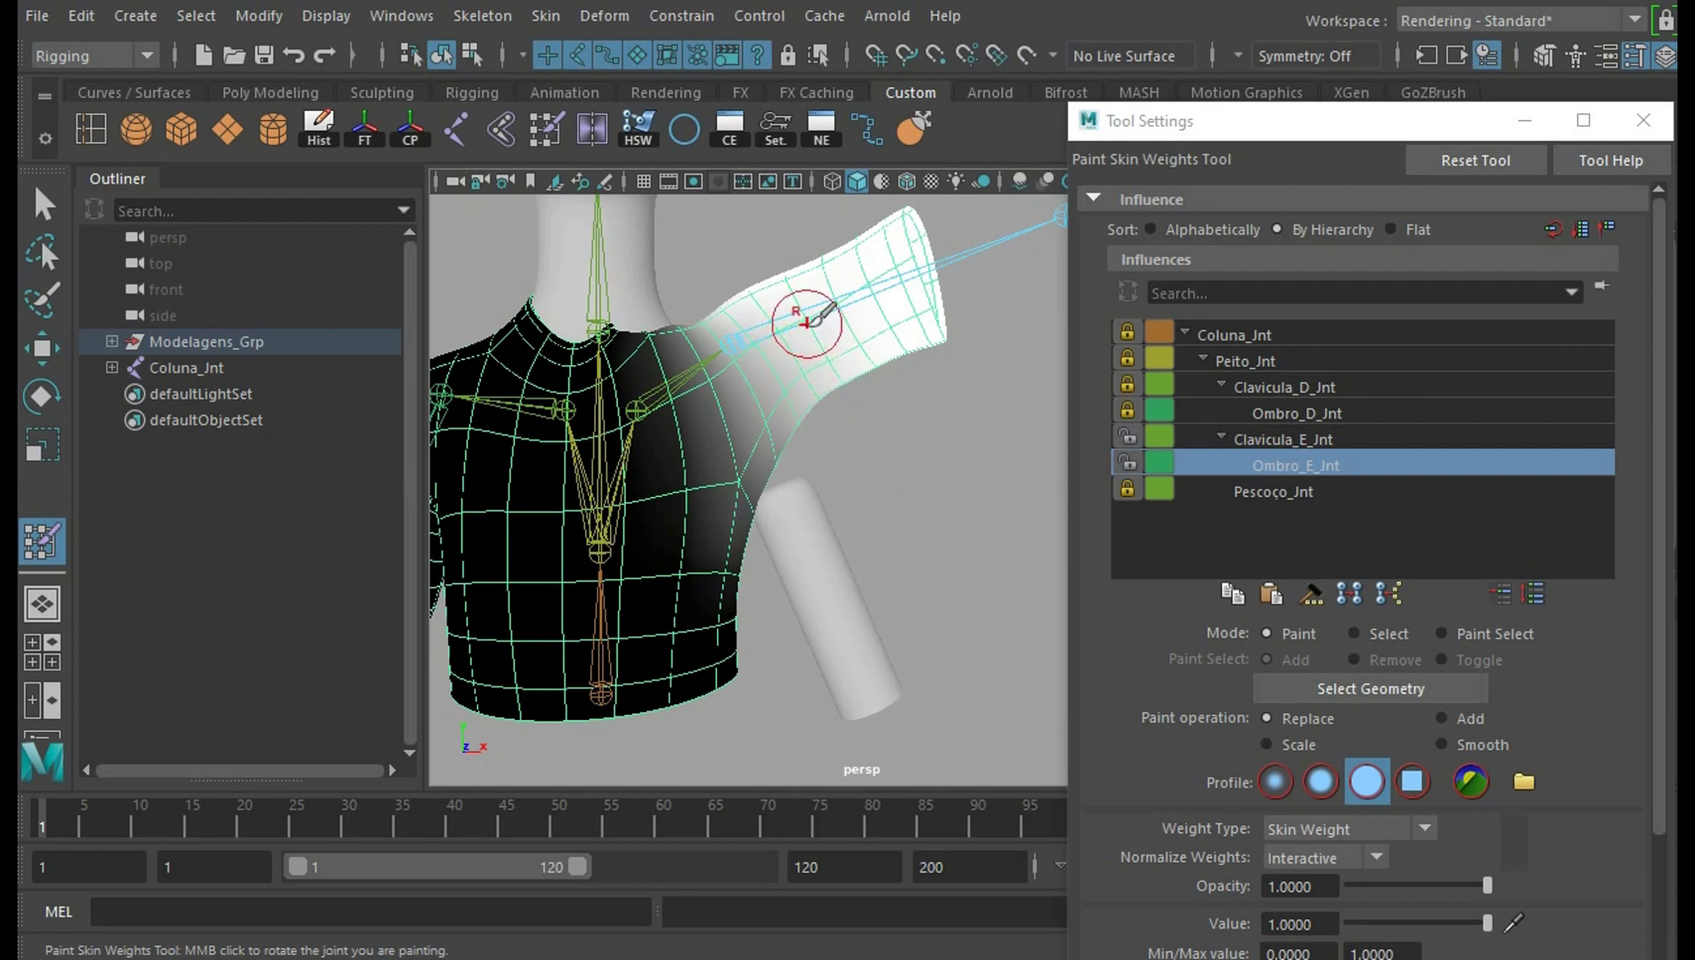
# Lower brush opacity to 0.165 and softly paint Clavicula_E_Jnt weight down the shoulder
pyautogui.moveTo(1487, 886); pyautogui.dragTo(1412, 886)
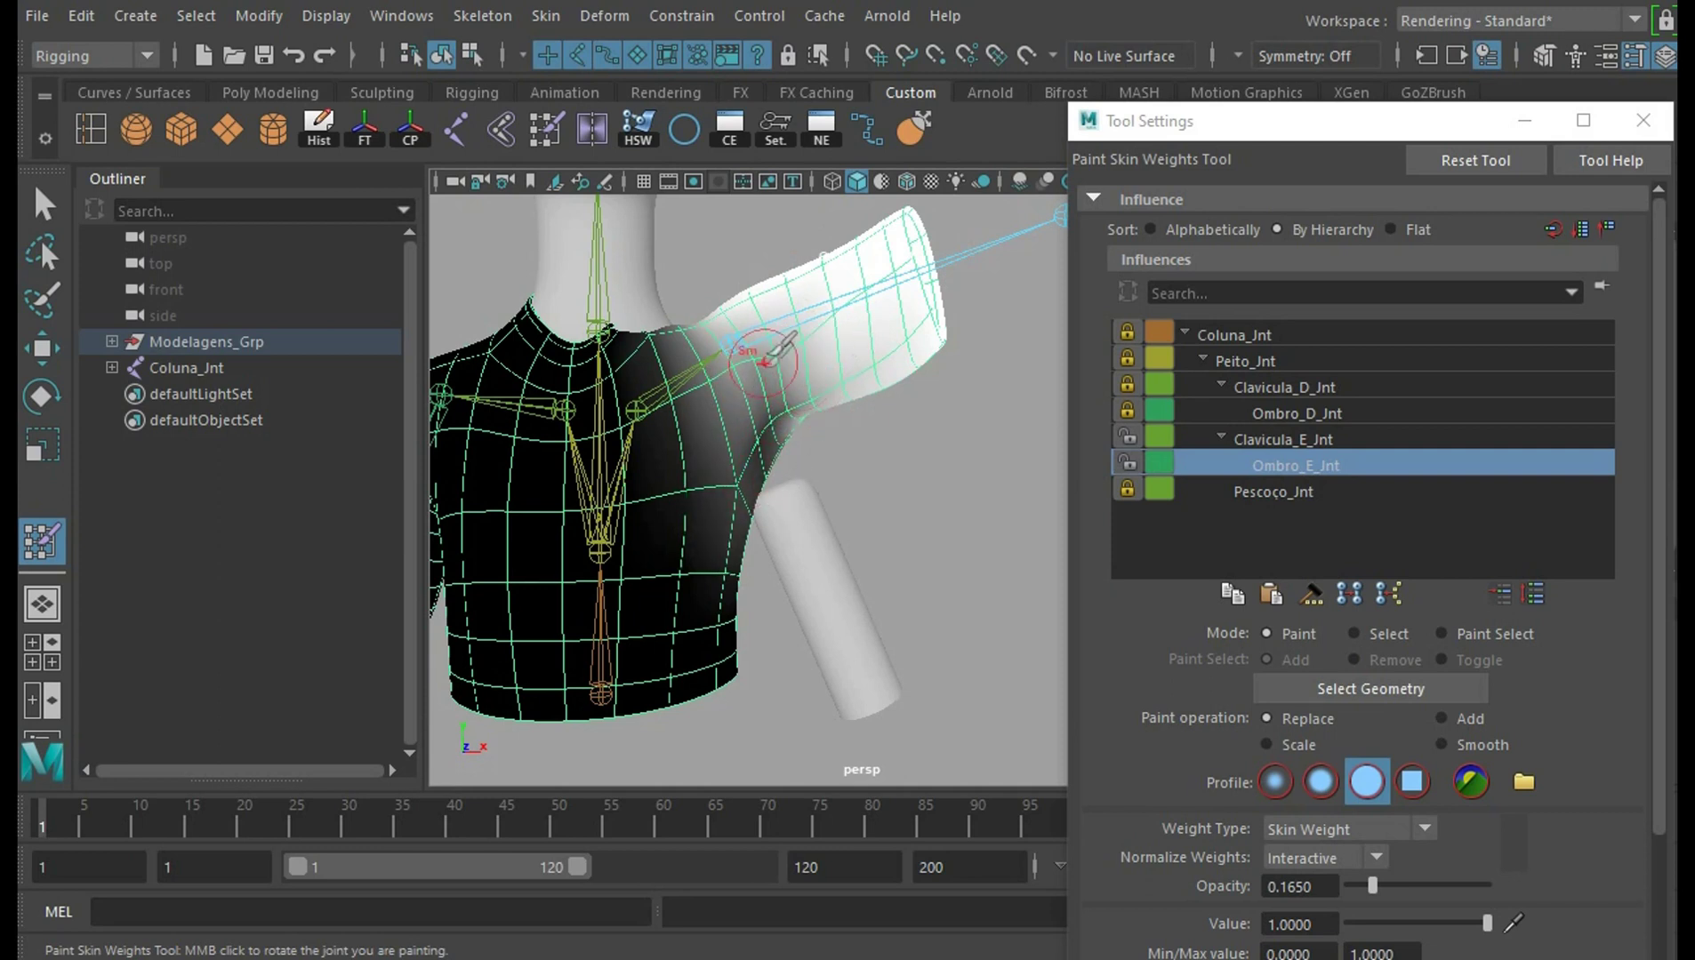
pyautogui.moveTo(722, 396)
pyautogui.keyDown('alt'); pyautogui.mouseDown()
pyautogui.moveTo(987, 311)
pyautogui.moveTo(990, 567)
pyautogui.moveTo(800, 622)
pyautogui.moveTo(876, 419)
pyautogui.mouseUp(); pyautogui.keyUp('alt')
pyautogui.scroll(5, 987, 312)
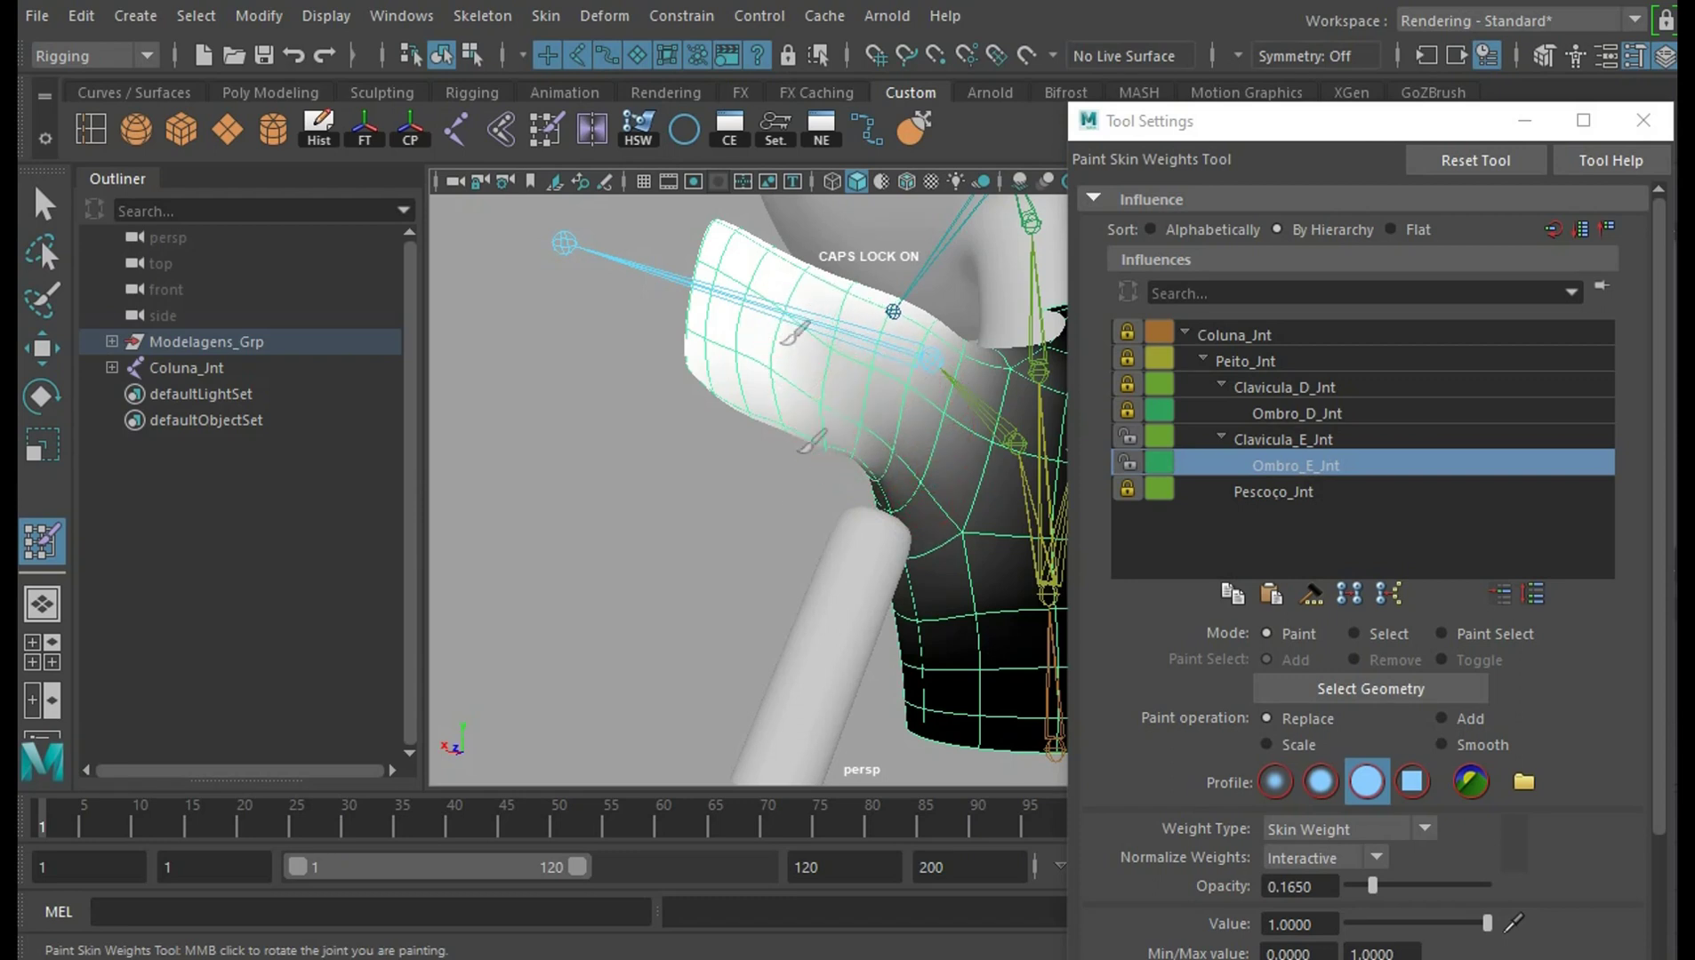
pyautogui.moveTo(809, 442)
pyautogui.keyDown('alt'); pyautogui.mouseDown()
pyautogui.moveTo(707, 594)
pyautogui.moveTo(942, 586)
pyautogui.moveTo(920, 514)
pyautogui.moveTo(765, 391)
pyautogui.mouseUp(); pyautogui.keyUp('alt')
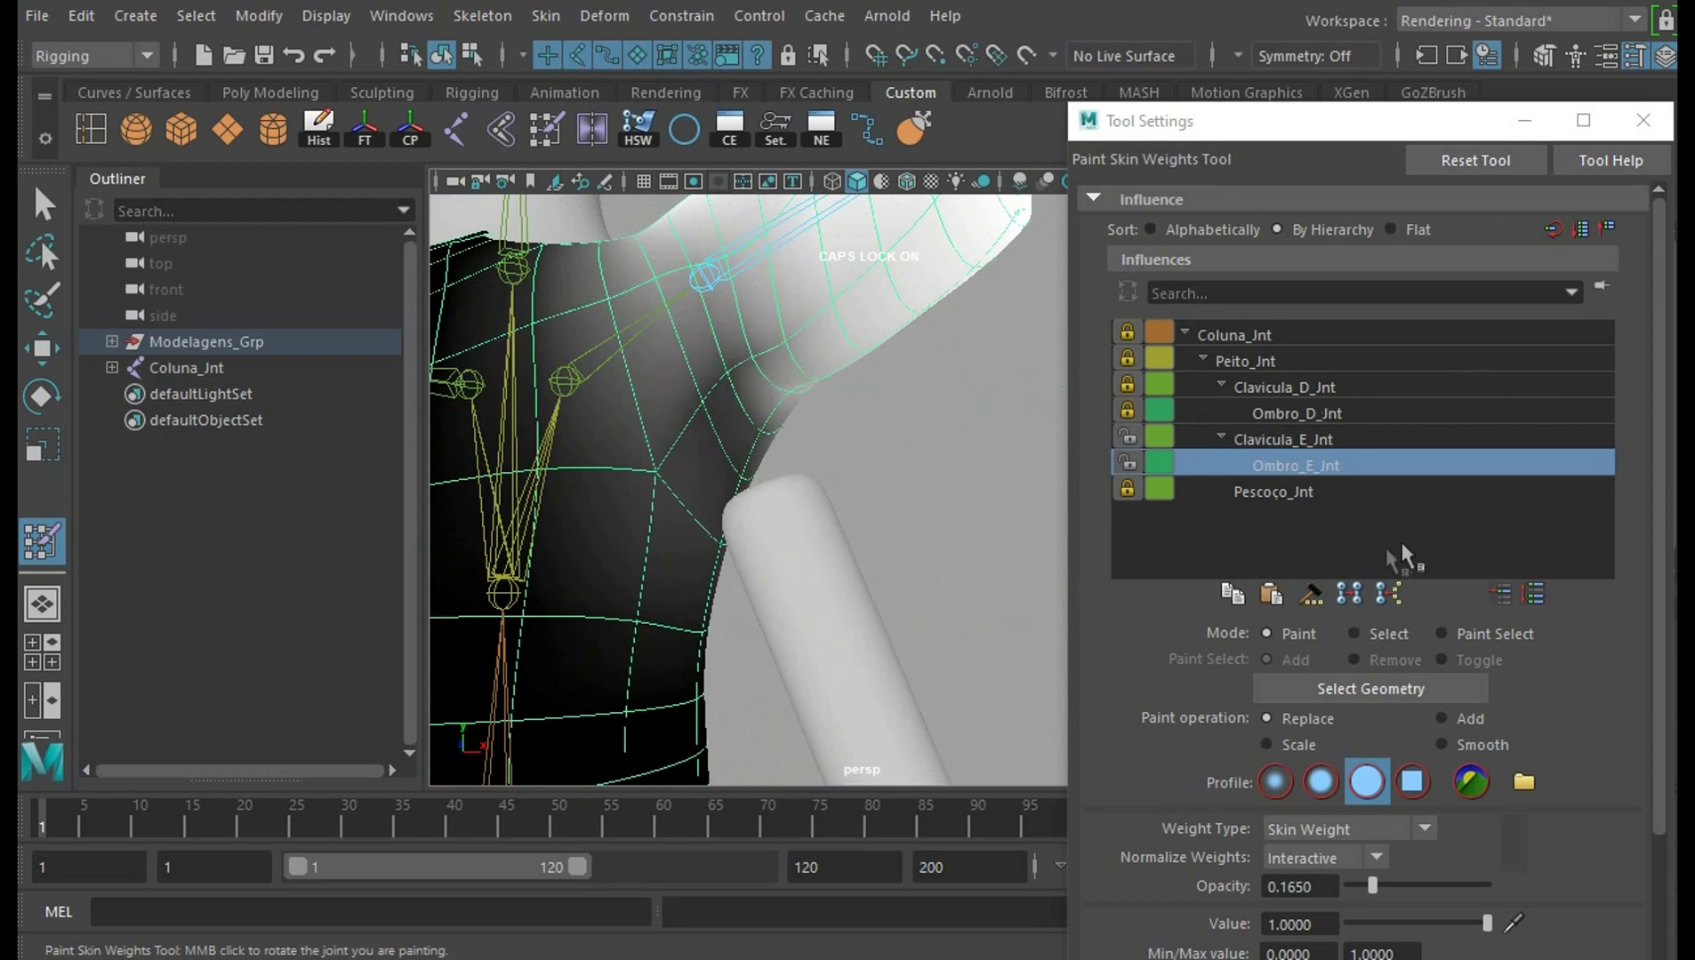
pyautogui.click(1340, 439)
pyautogui.keyDown('alt'); pyautogui.moveTo(818, 368); pyautogui.dragTo(835, 443); pyautogui.keyUp('alt')
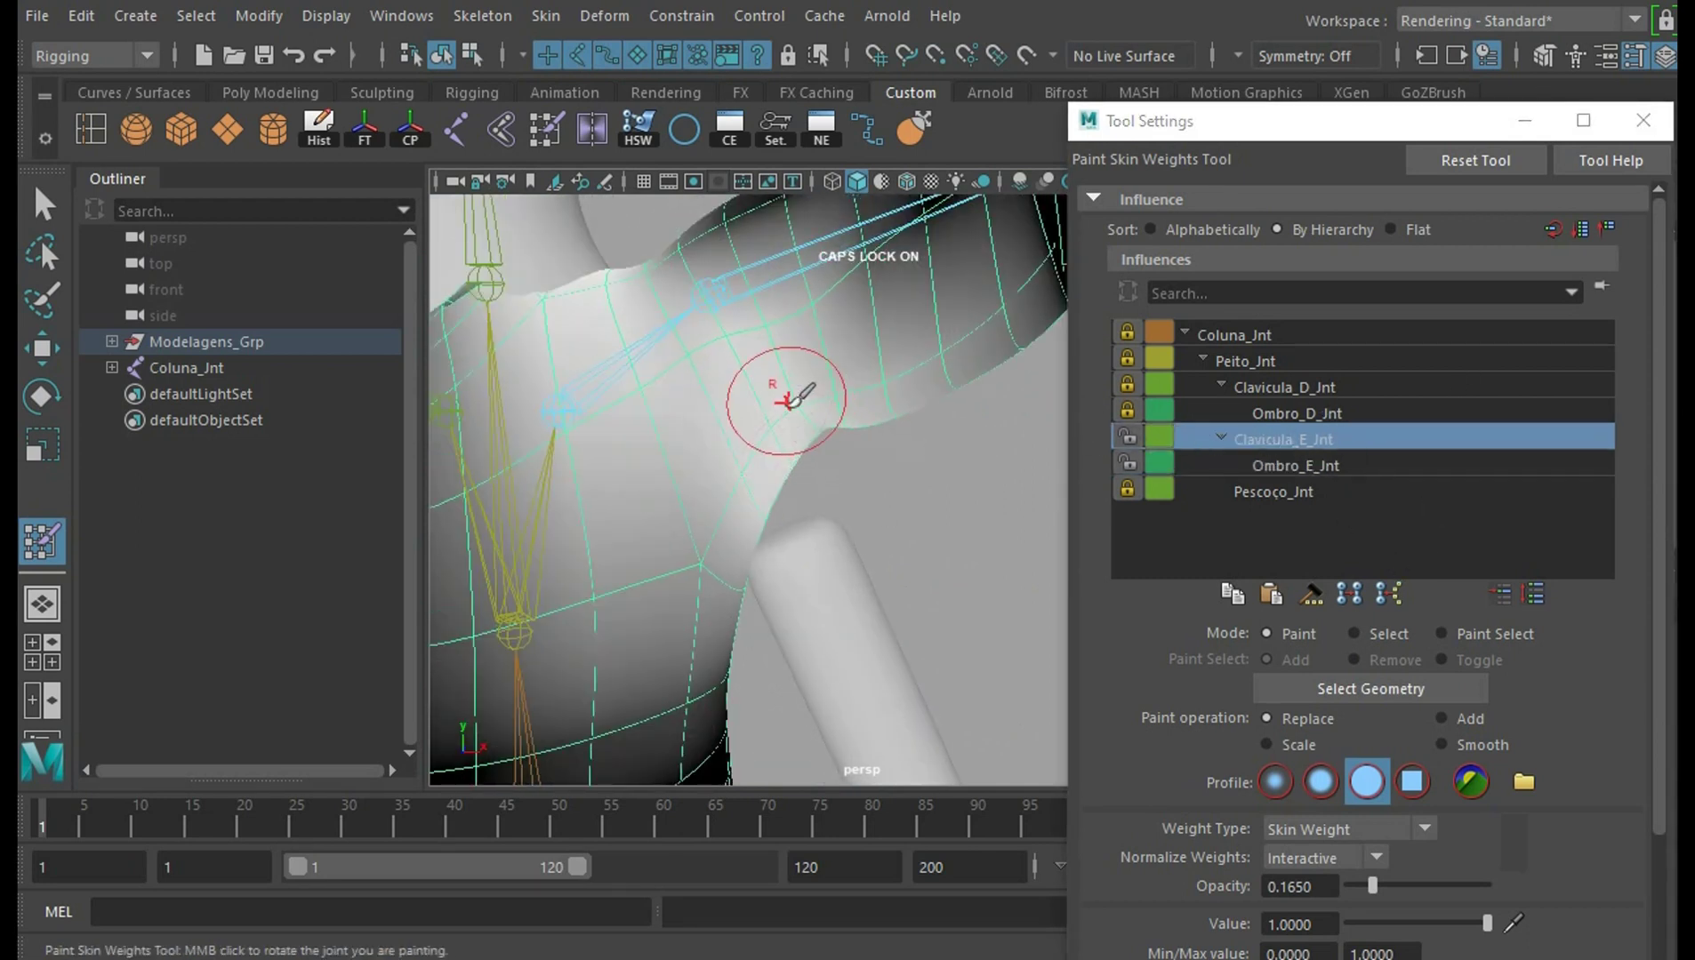
pyautogui.moveTo(788, 400); pyautogui.dragTo(785, 466)
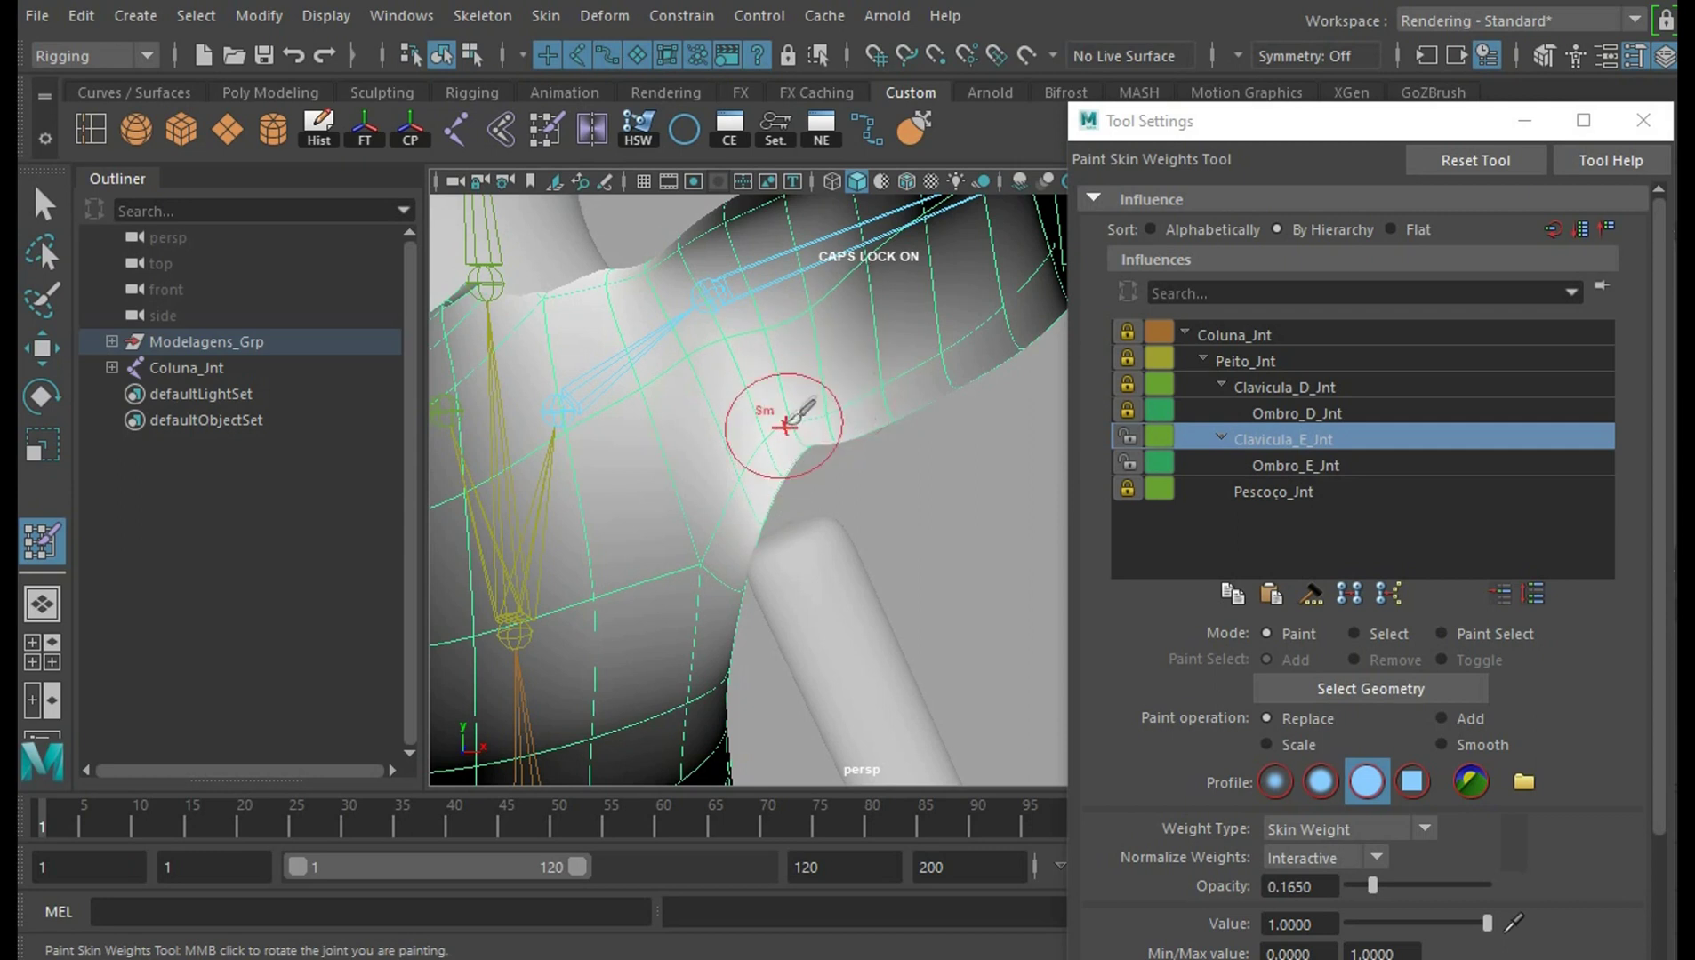
# Check the Ombro_D_Jnt map, reselect Ombro_E_Jnt, and restore brush opacity to 1.0
pyautogui.scroll(-5, 956, 469)
pyautogui.moveTo(956, 473)
pyautogui.keyDown('alt'); pyautogui.mouseDown()
pyautogui.moveTo(798, 480)
pyautogui.moveTo(884, 530)
pyautogui.mouseUp(); pyautogui.keyUp('alt')
pyautogui.scroll(5, 797, 480)
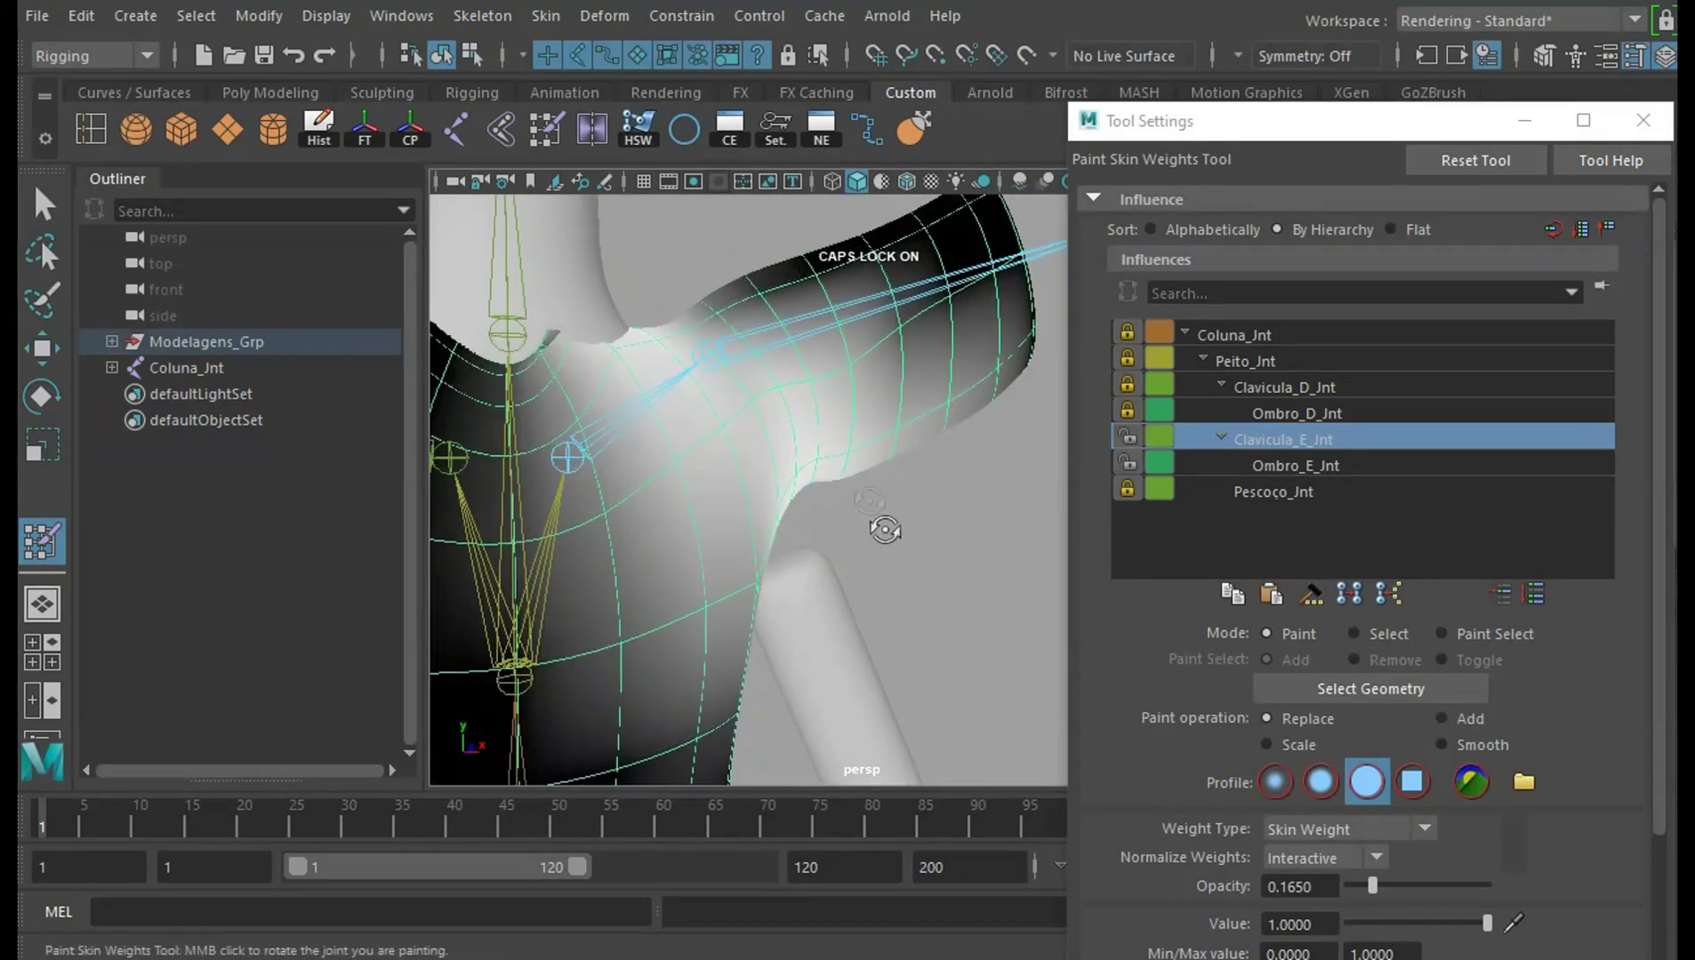
pyautogui.click(1331, 420)
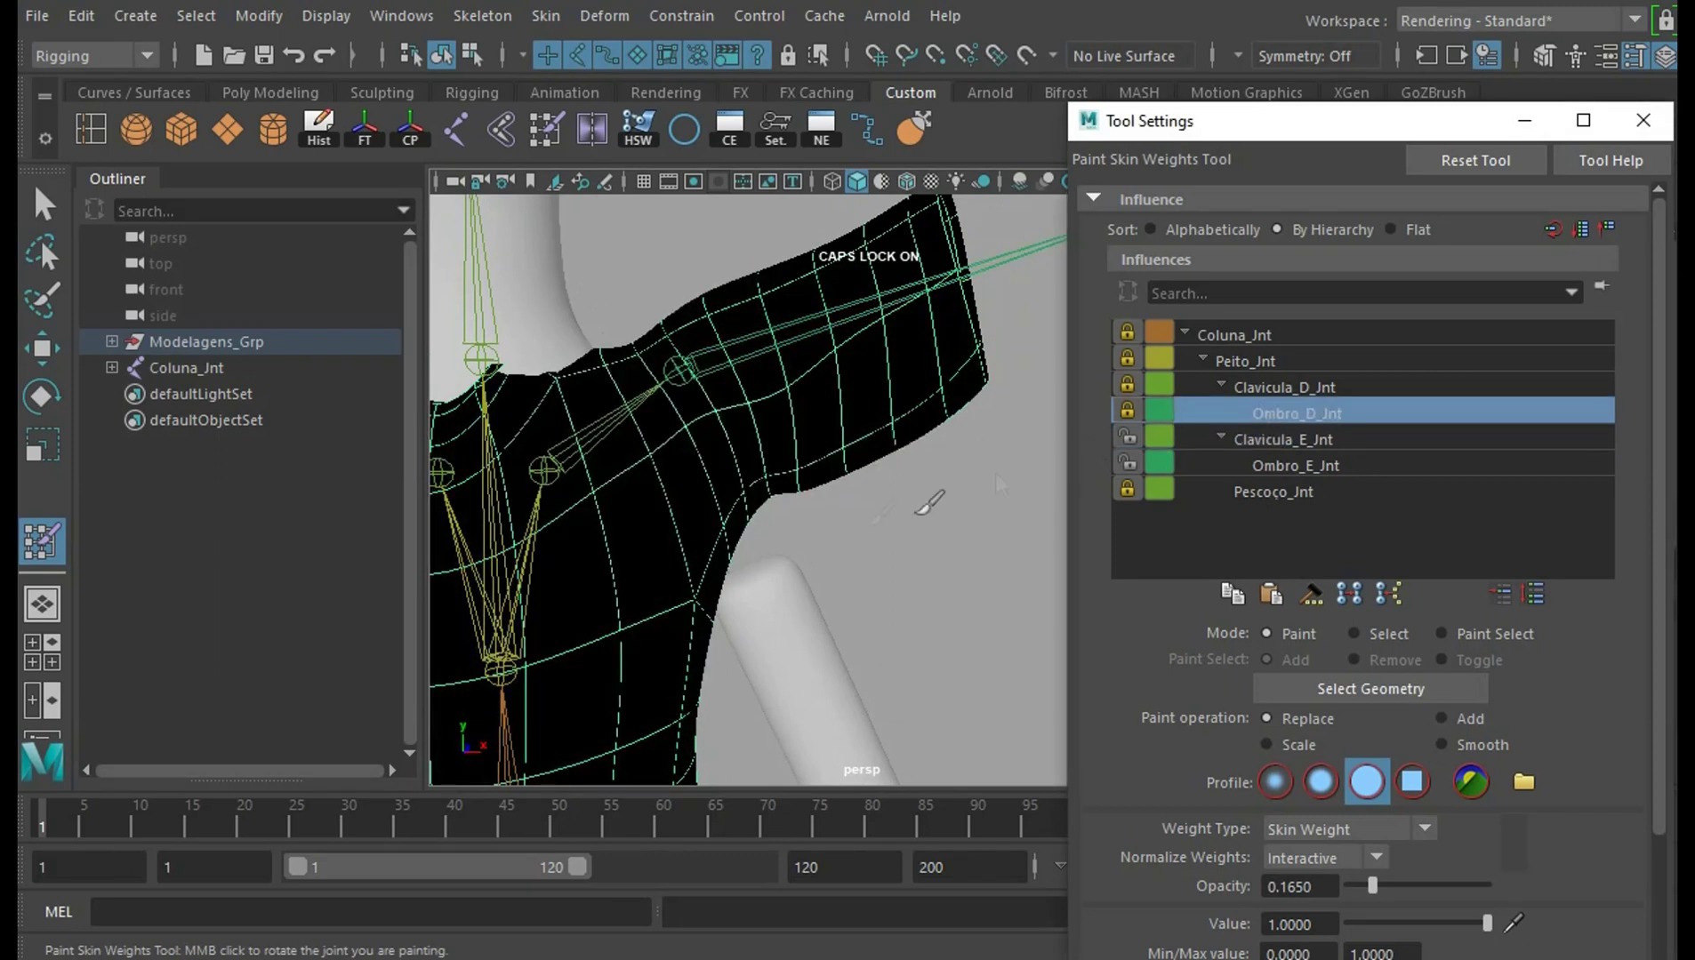
pyautogui.keyDown('alt'); pyautogui.moveTo(916, 494); pyautogui.dragTo(987, 618); pyautogui.keyUp('alt')
pyautogui.click(1338, 465)
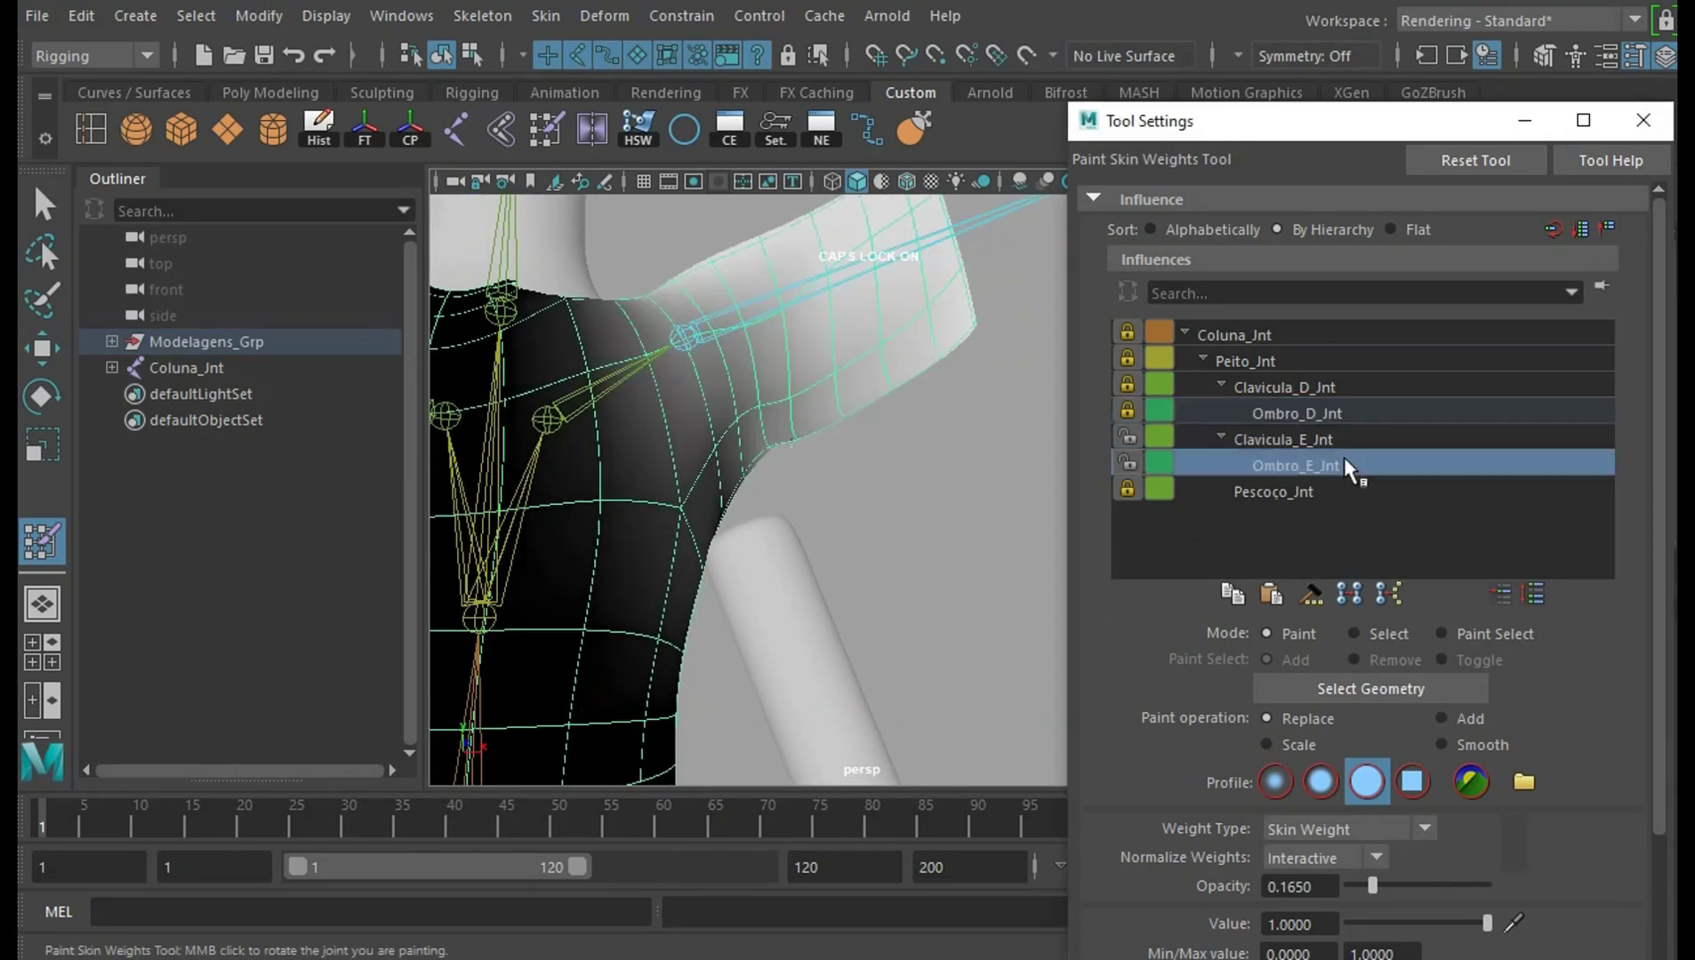
pyautogui.moveTo(835, 436); pyautogui.dragTo(803, 440)
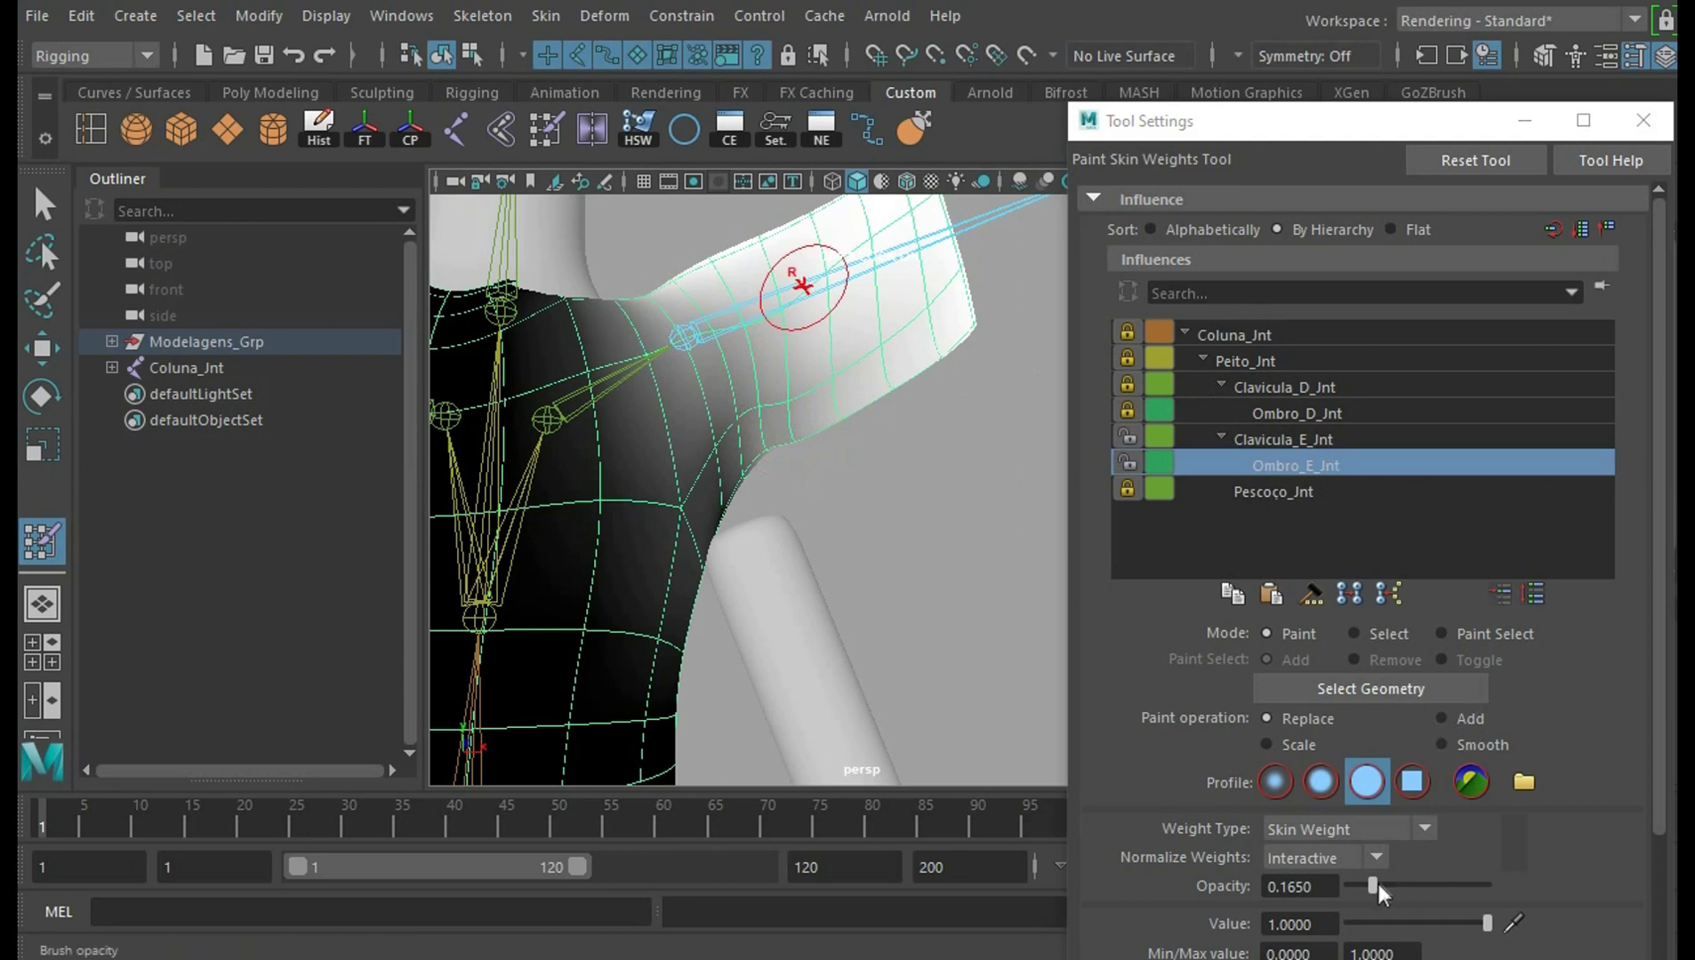
pyautogui.moveTo(1372, 886); pyautogui.dragTo(1628, 871)
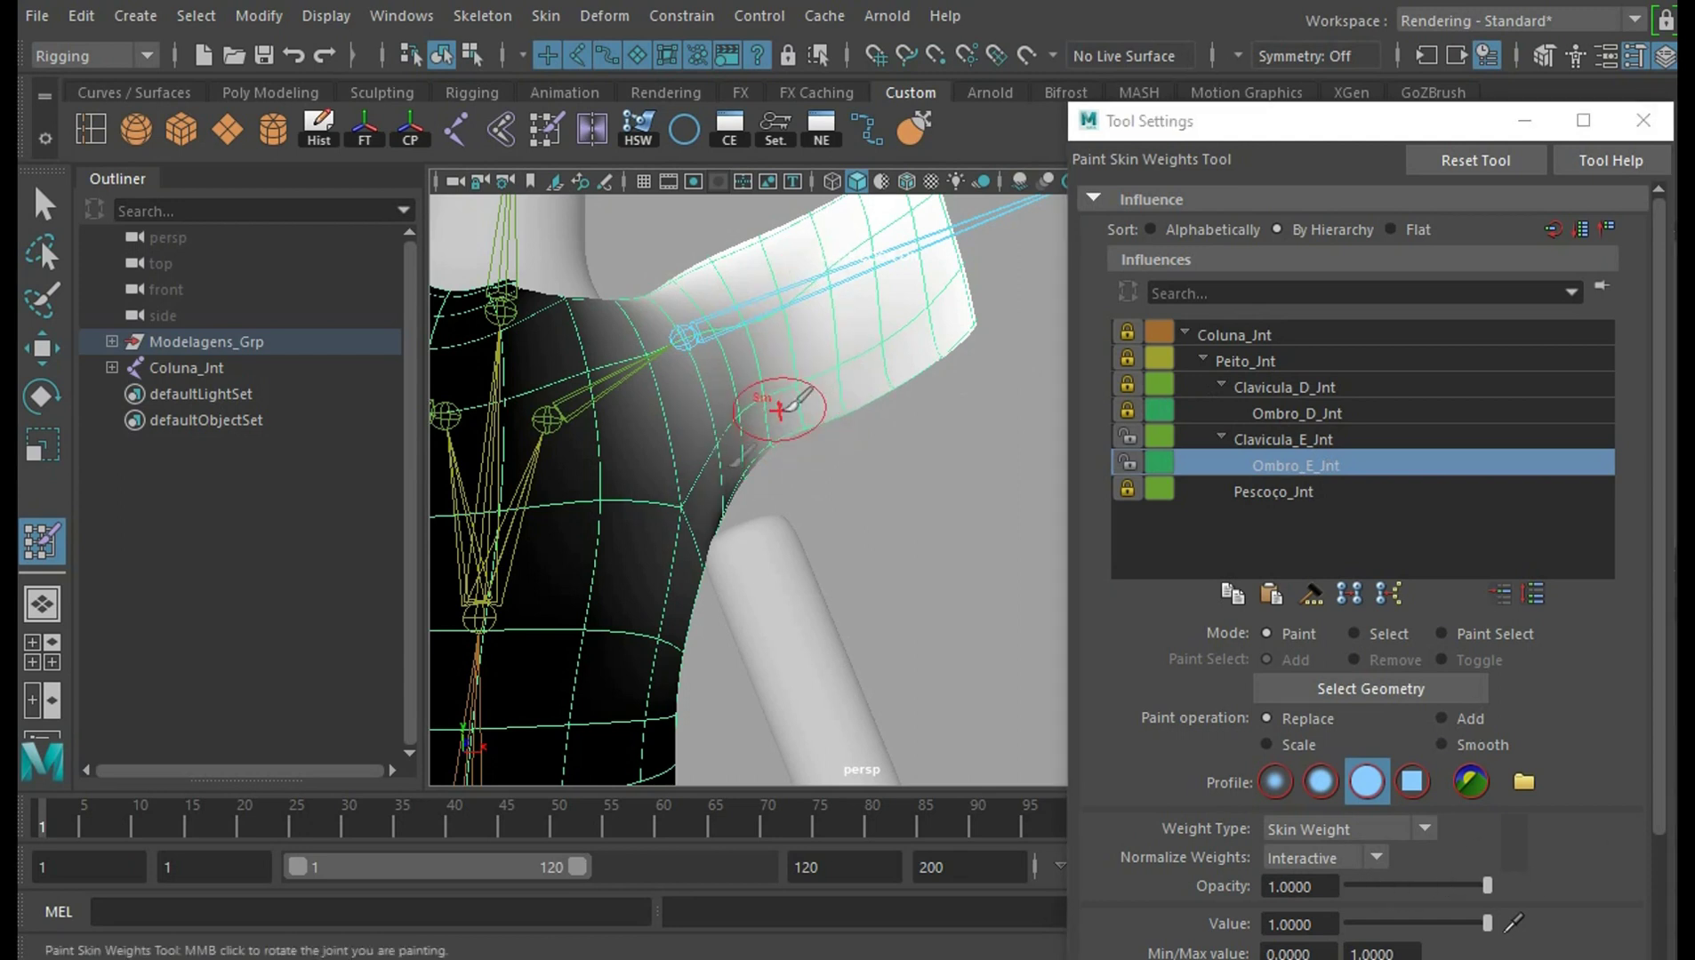
pyautogui.moveTo(885, 365)
pyautogui.keyDown('alt'); pyautogui.mouseDown()
pyautogui.moveTo(964, 483)
pyautogui.moveTo(919, 469)
pyautogui.mouseUp(); pyautogui.keyUp('alt')
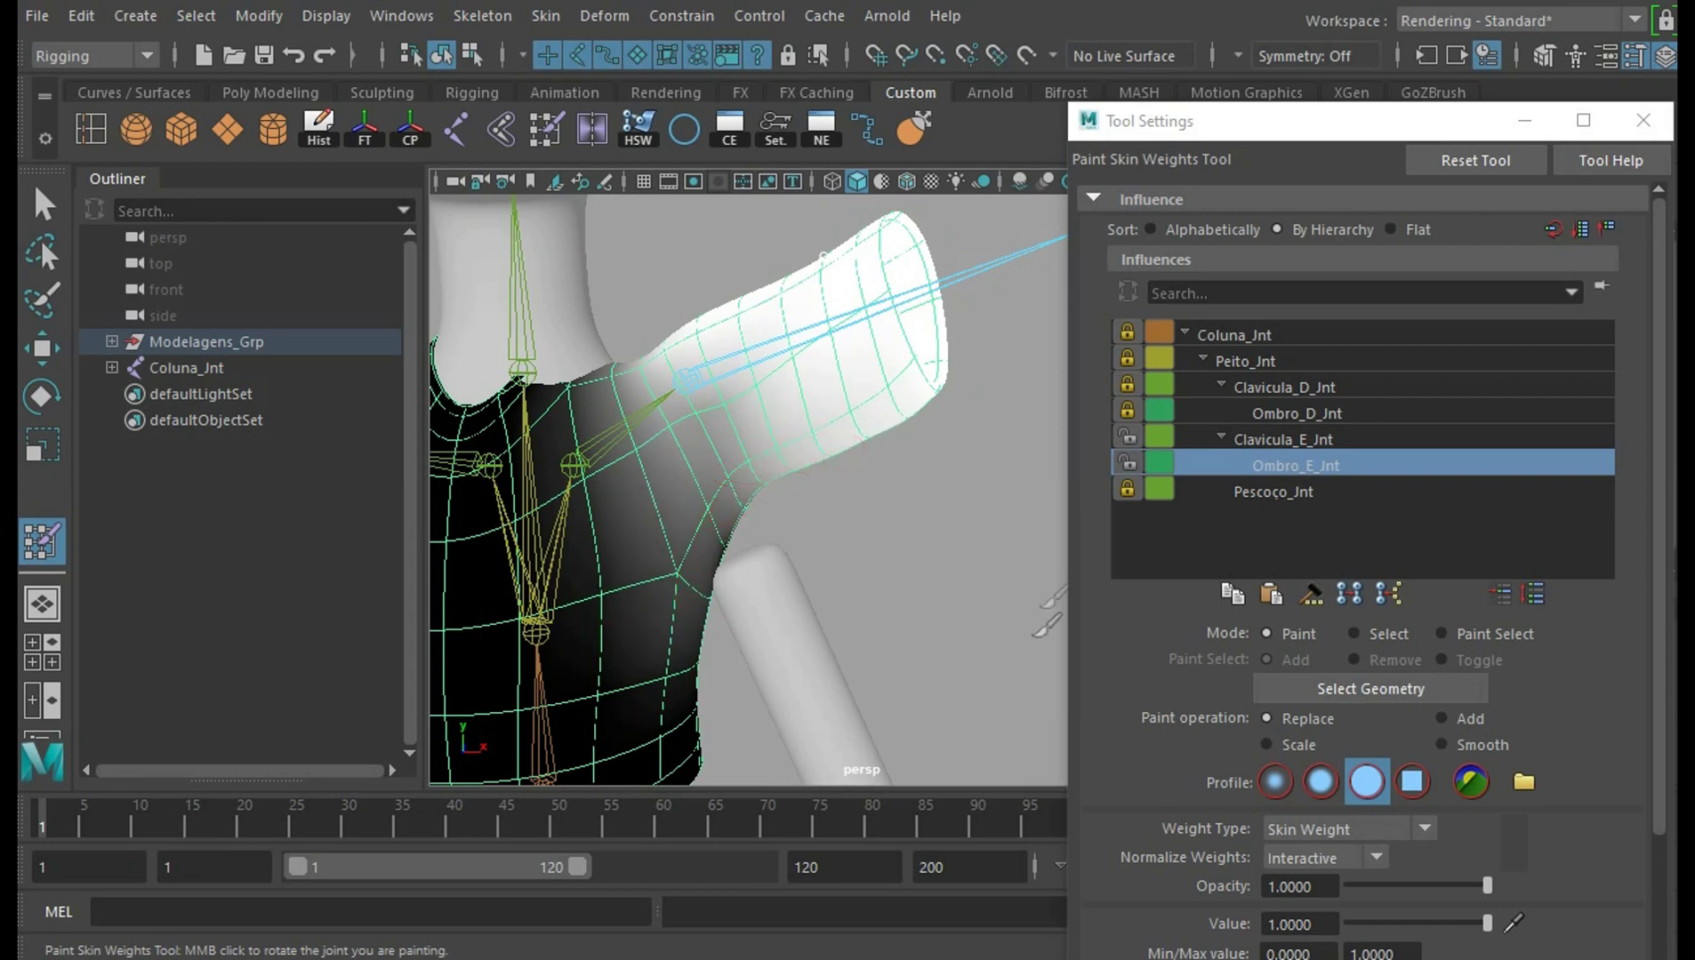
# Set the left shoulder joint's rotations to 0 so the arm returns to rest
pyautogui.click(1344, 440)
pyautogui.moveTo(978, 569)
pyautogui.keyDown('alt'); pyautogui.mouseDown()
pyautogui.moveTo(500, 533)
pyautogui.moveTo(893, 583)
pyautogui.moveTo(809, 505)
pyautogui.moveTo(928, 534)
pyautogui.moveTo(877, 503)
pyautogui.moveTo(900, 524)
pyautogui.moveTo(892, 500)
pyautogui.mouseUp(); pyautogui.keyUp('alt')
pyautogui.click(41, 396)
pyautogui.click(187, 367)
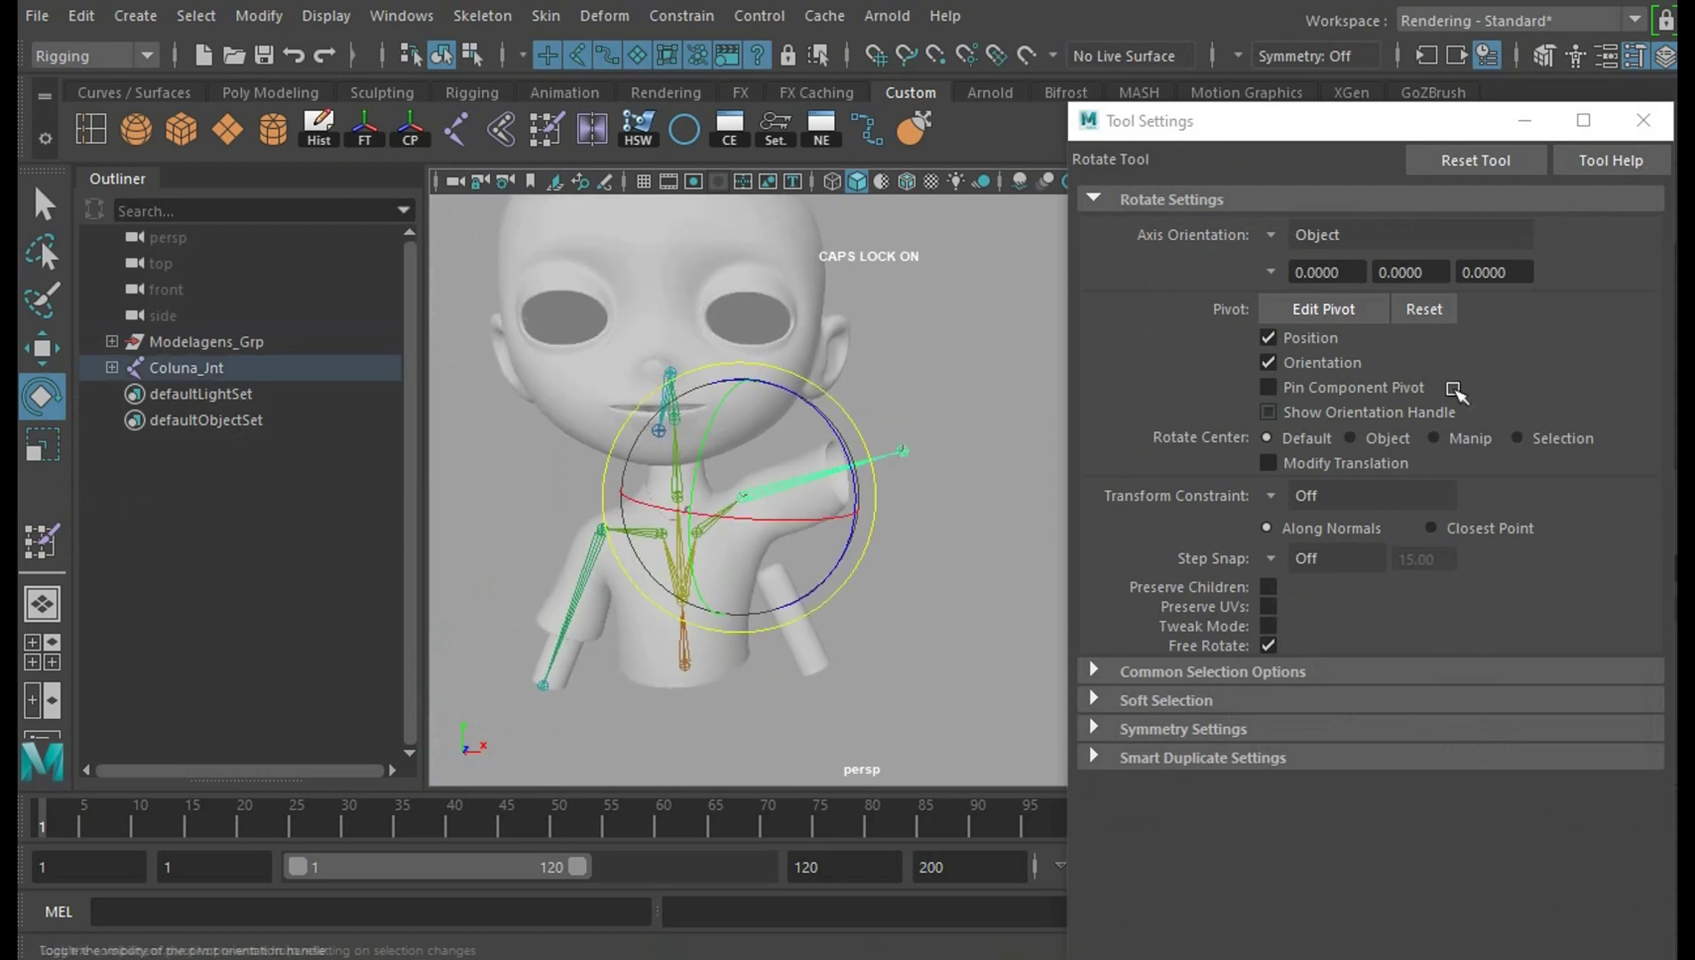
pyautogui.click(1526, 125)
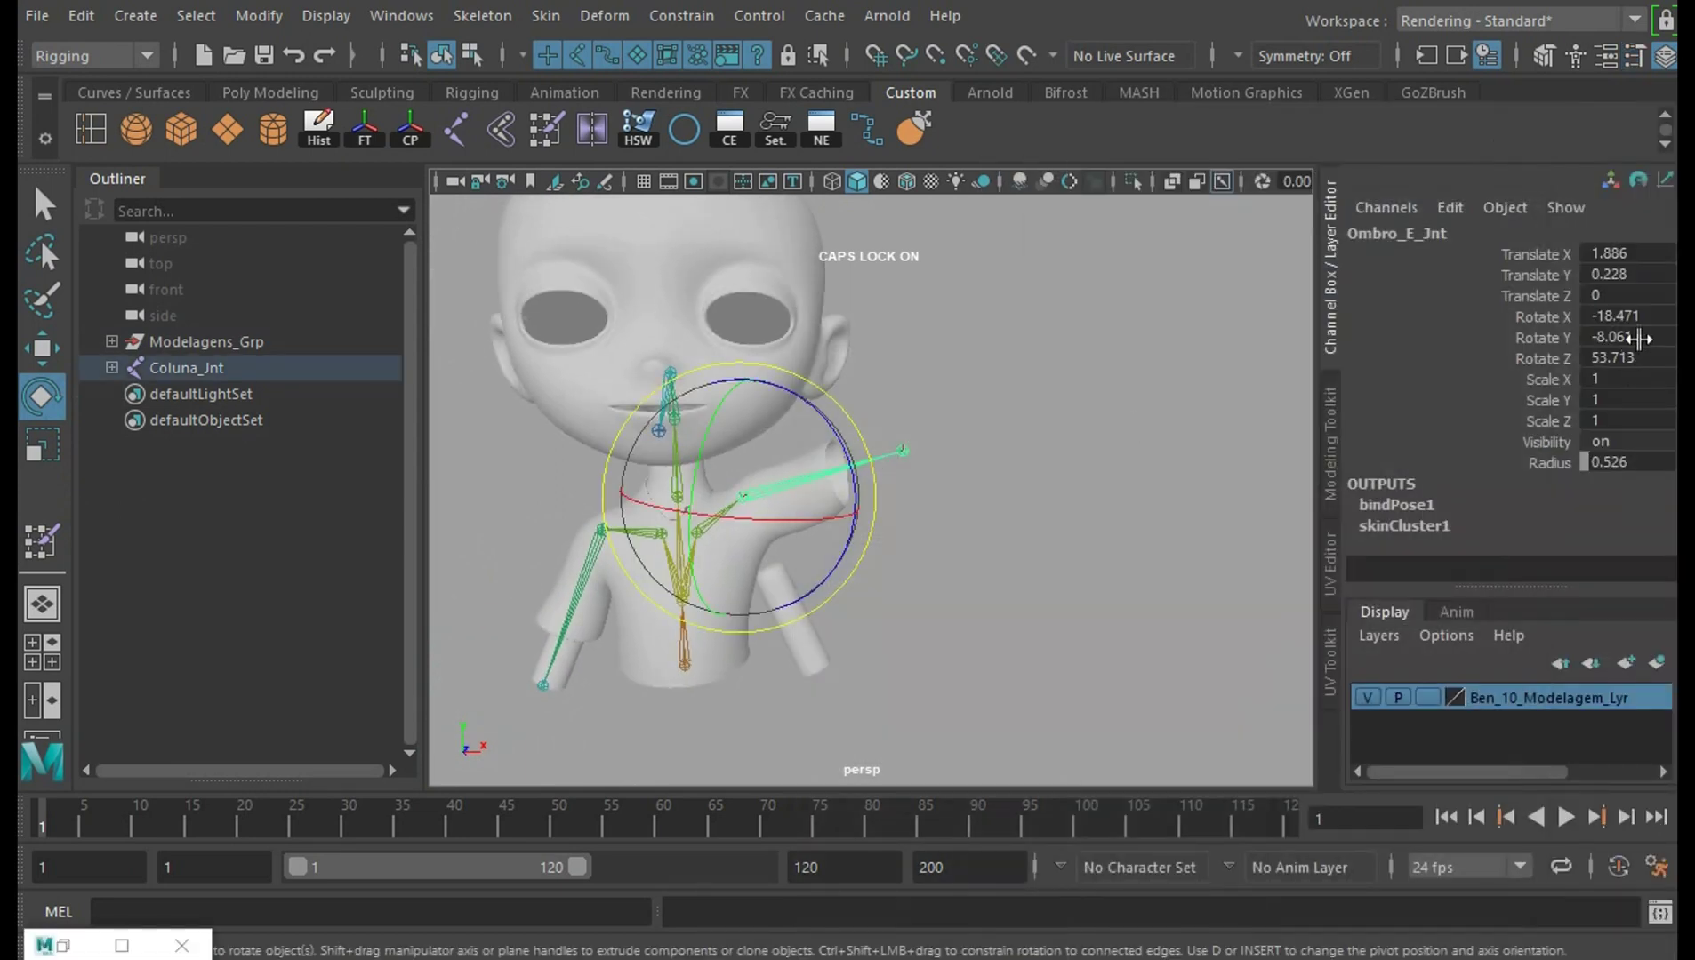
pyautogui.moveTo(1638, 320); pyautogui.dragTo(1628, 358)
pyautogui.write('0')
pyautogui.press('Return')
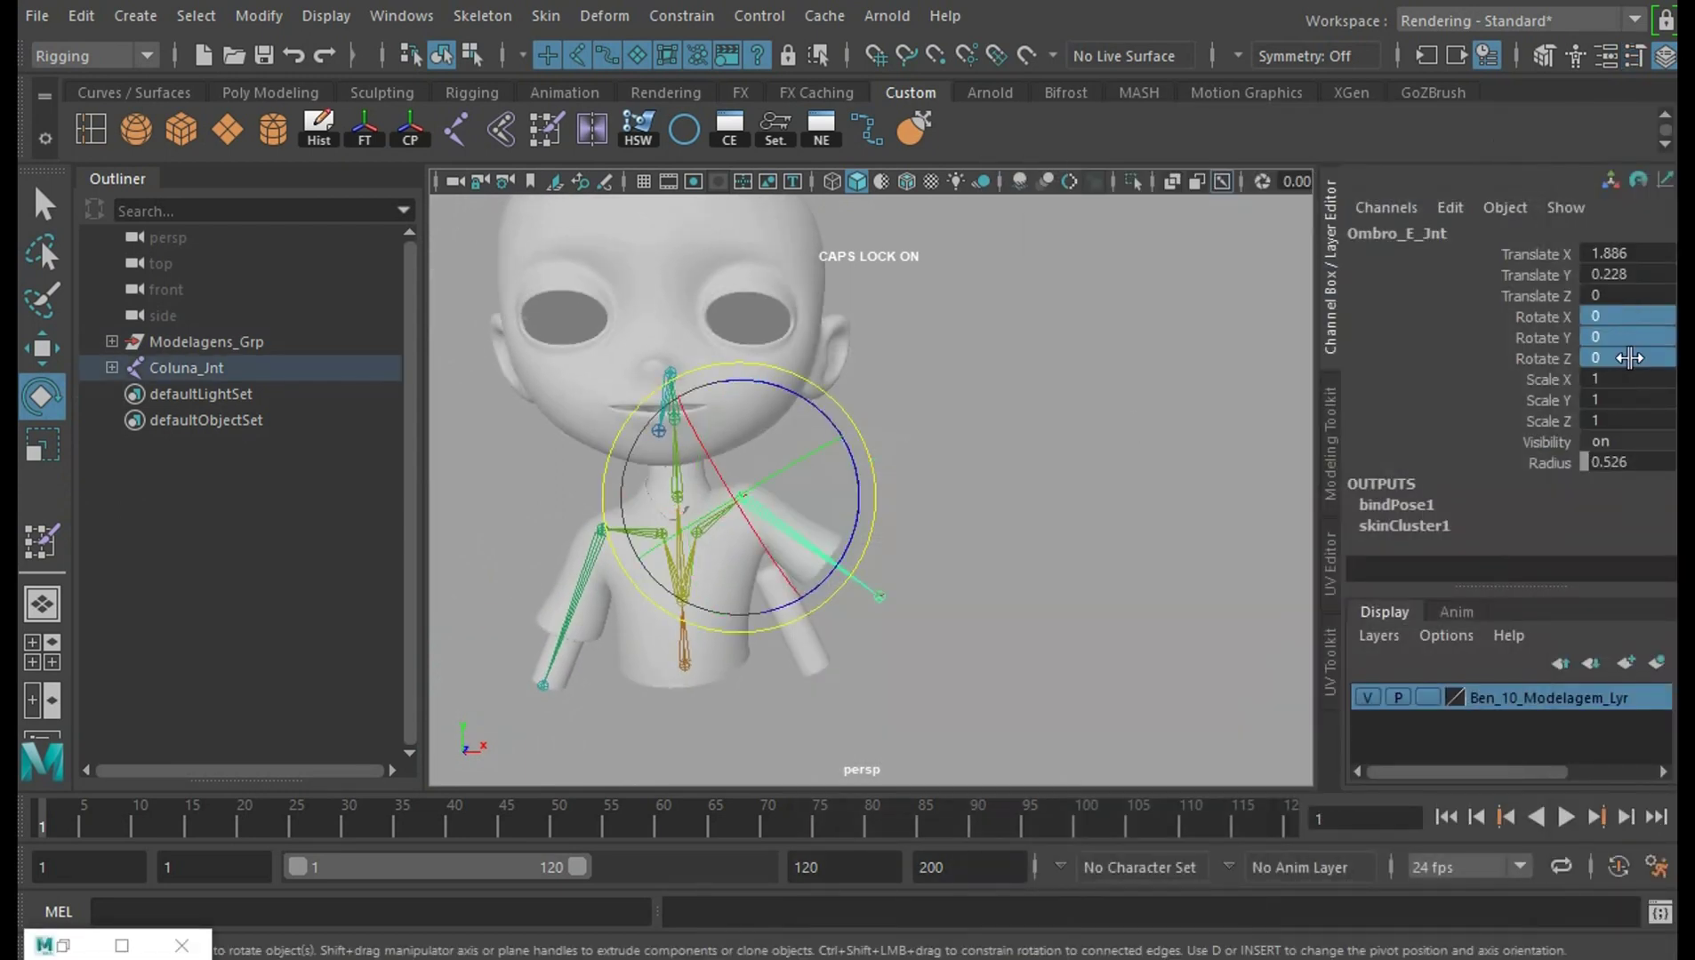
# Reset the Clavicula_E_Jnt joint's rotation values to zero
pyautogui.click(1031, 604)
pyautogui.scroll(3, 889, 552)
pyautogui.click(704, 513)
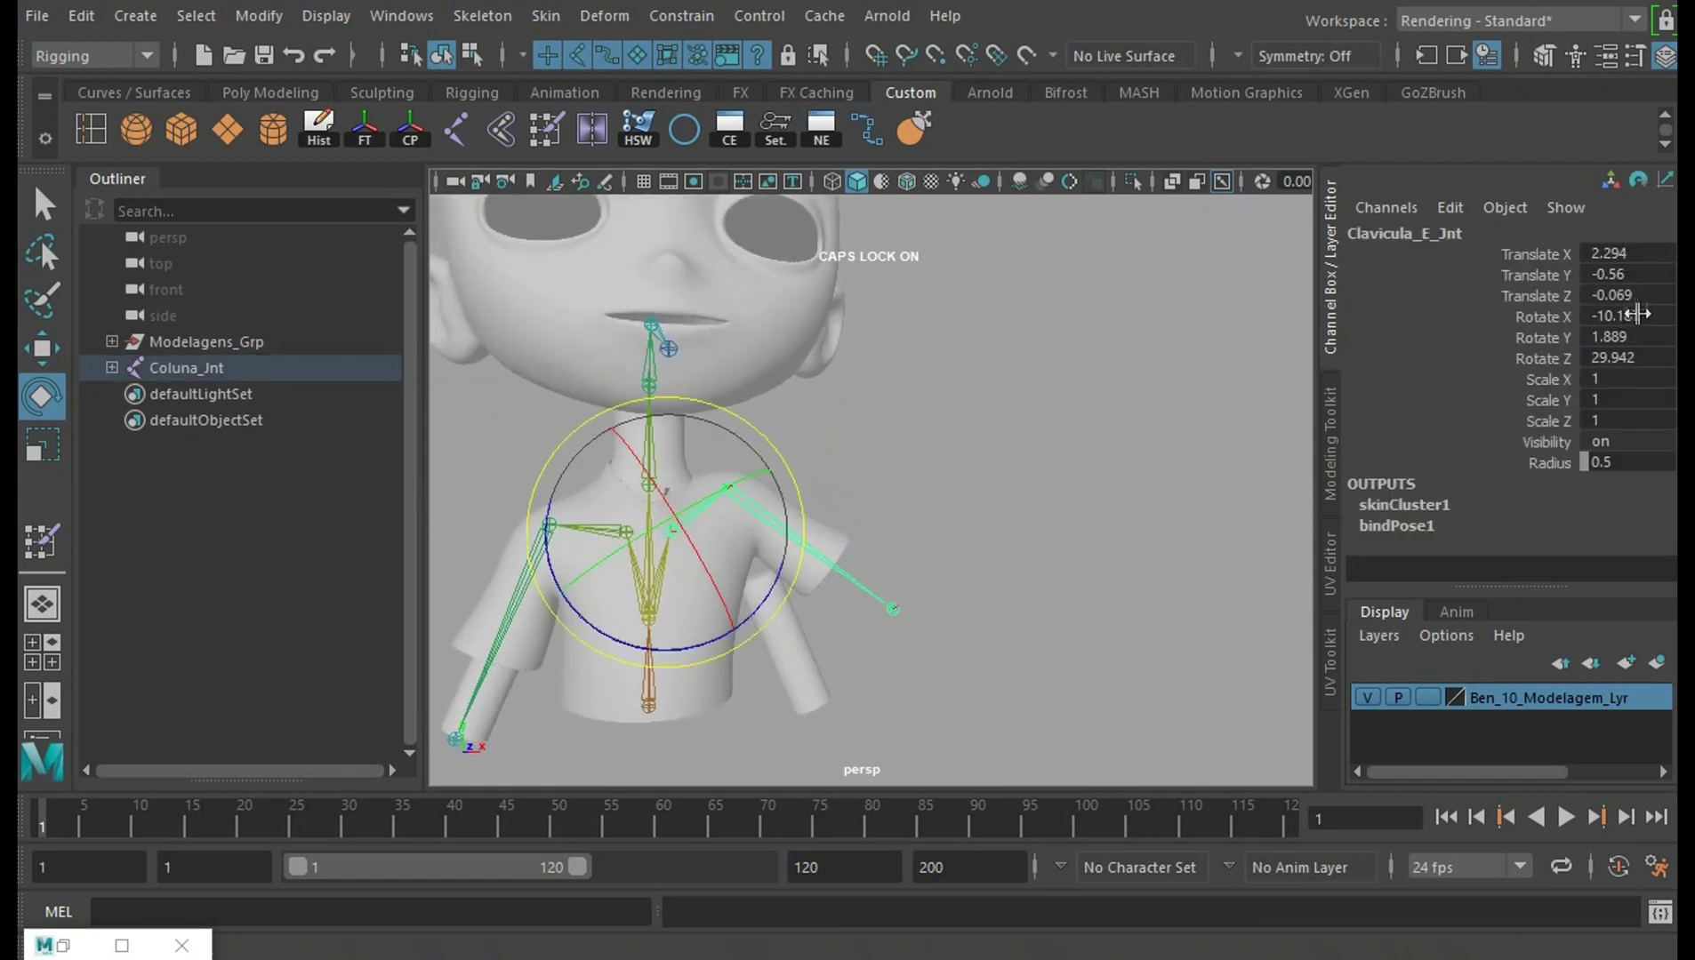
pyautogui.moveTo(1637, 304); pyautogui.dragTo(1644, 334)
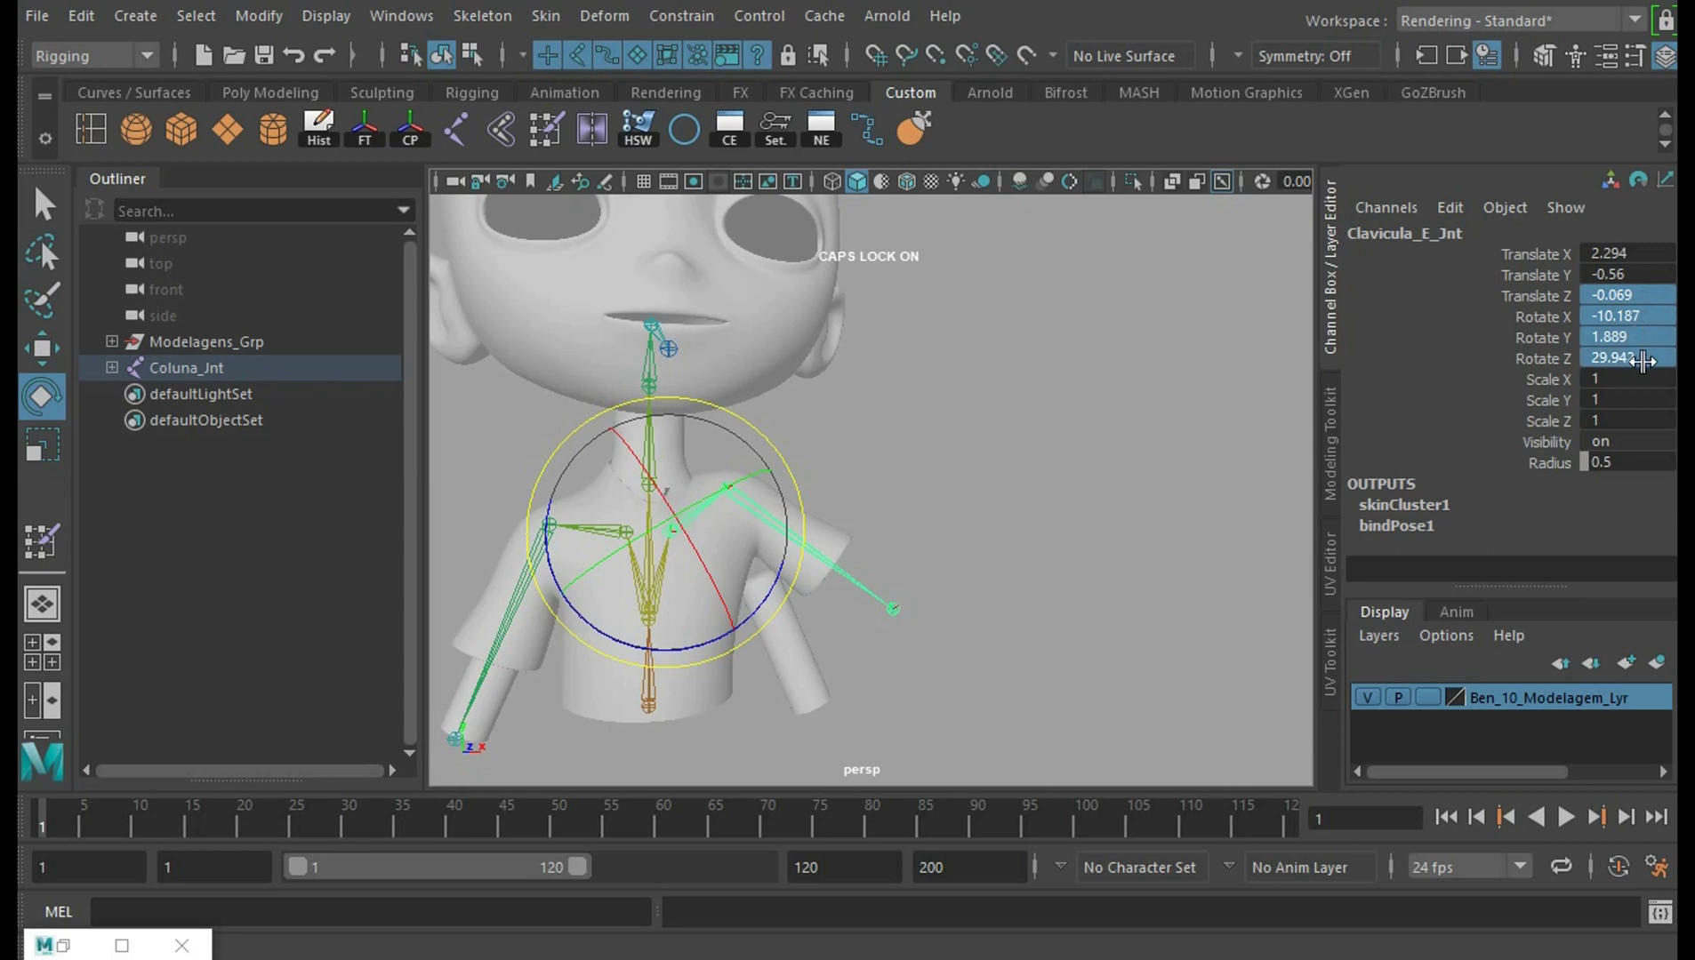
pyautogui.write('0')
pyautogui.press('Return')
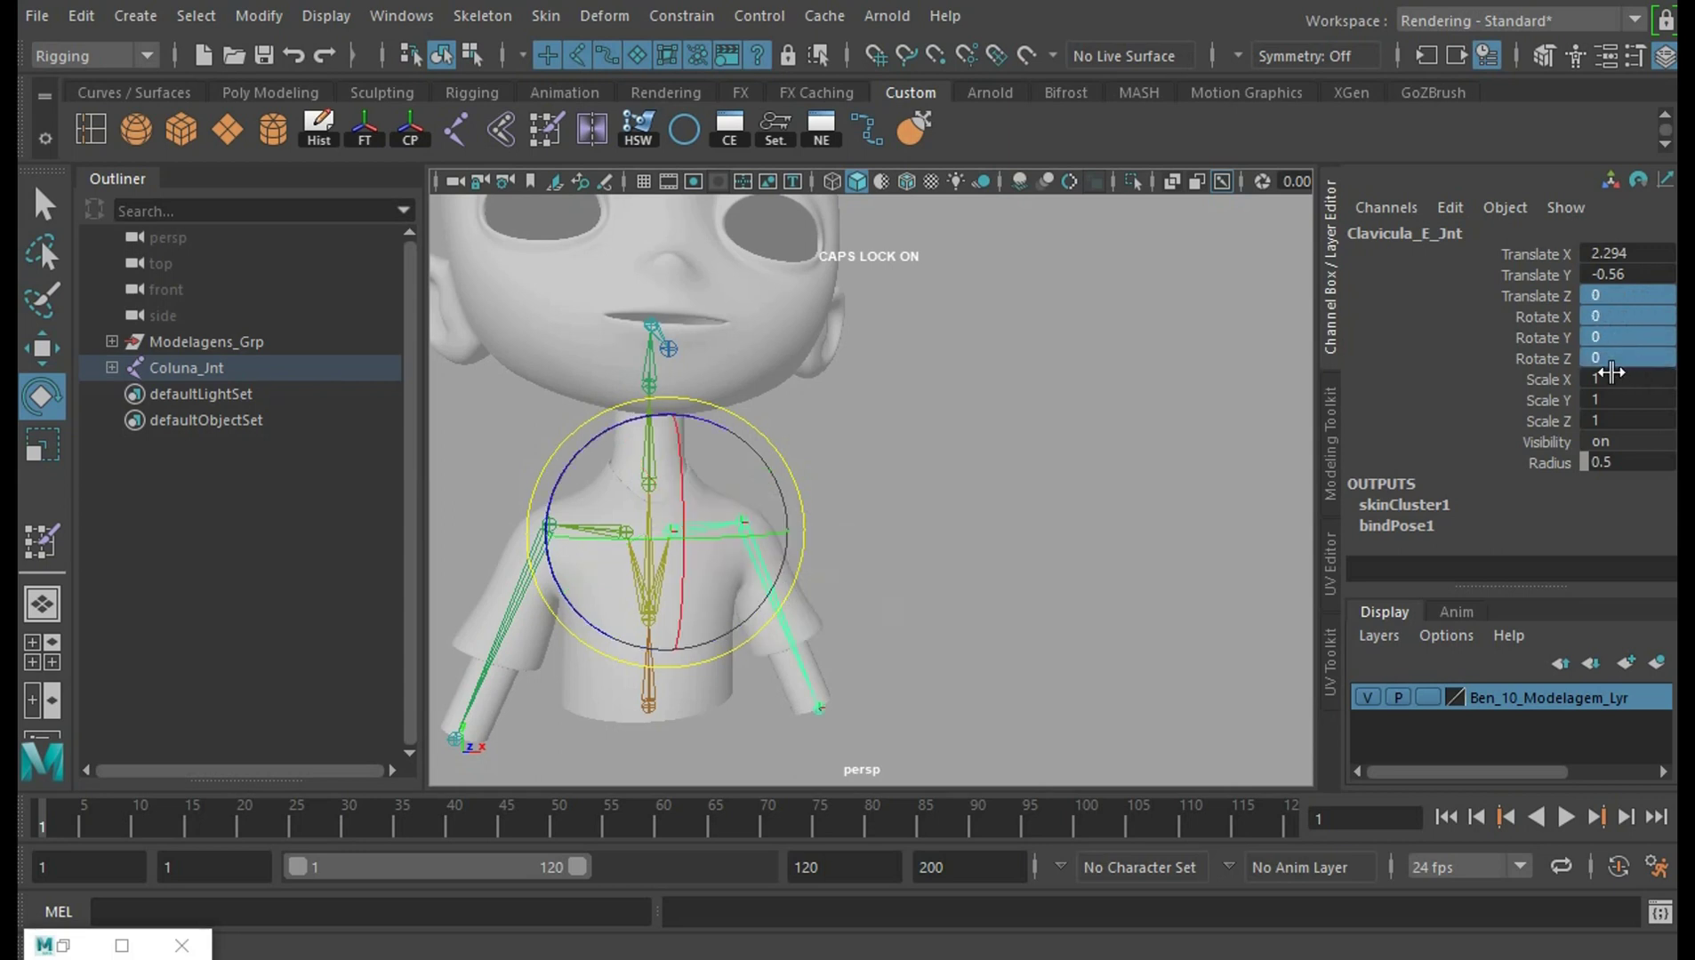
pyautogui.click(1134, 518)
# Test-rotate the Peito_Jnt chest joint on the shirt, then undo the rotation
pyautogui.scroll(-3, 1133, 517)
pyautogui.click(759, 437)
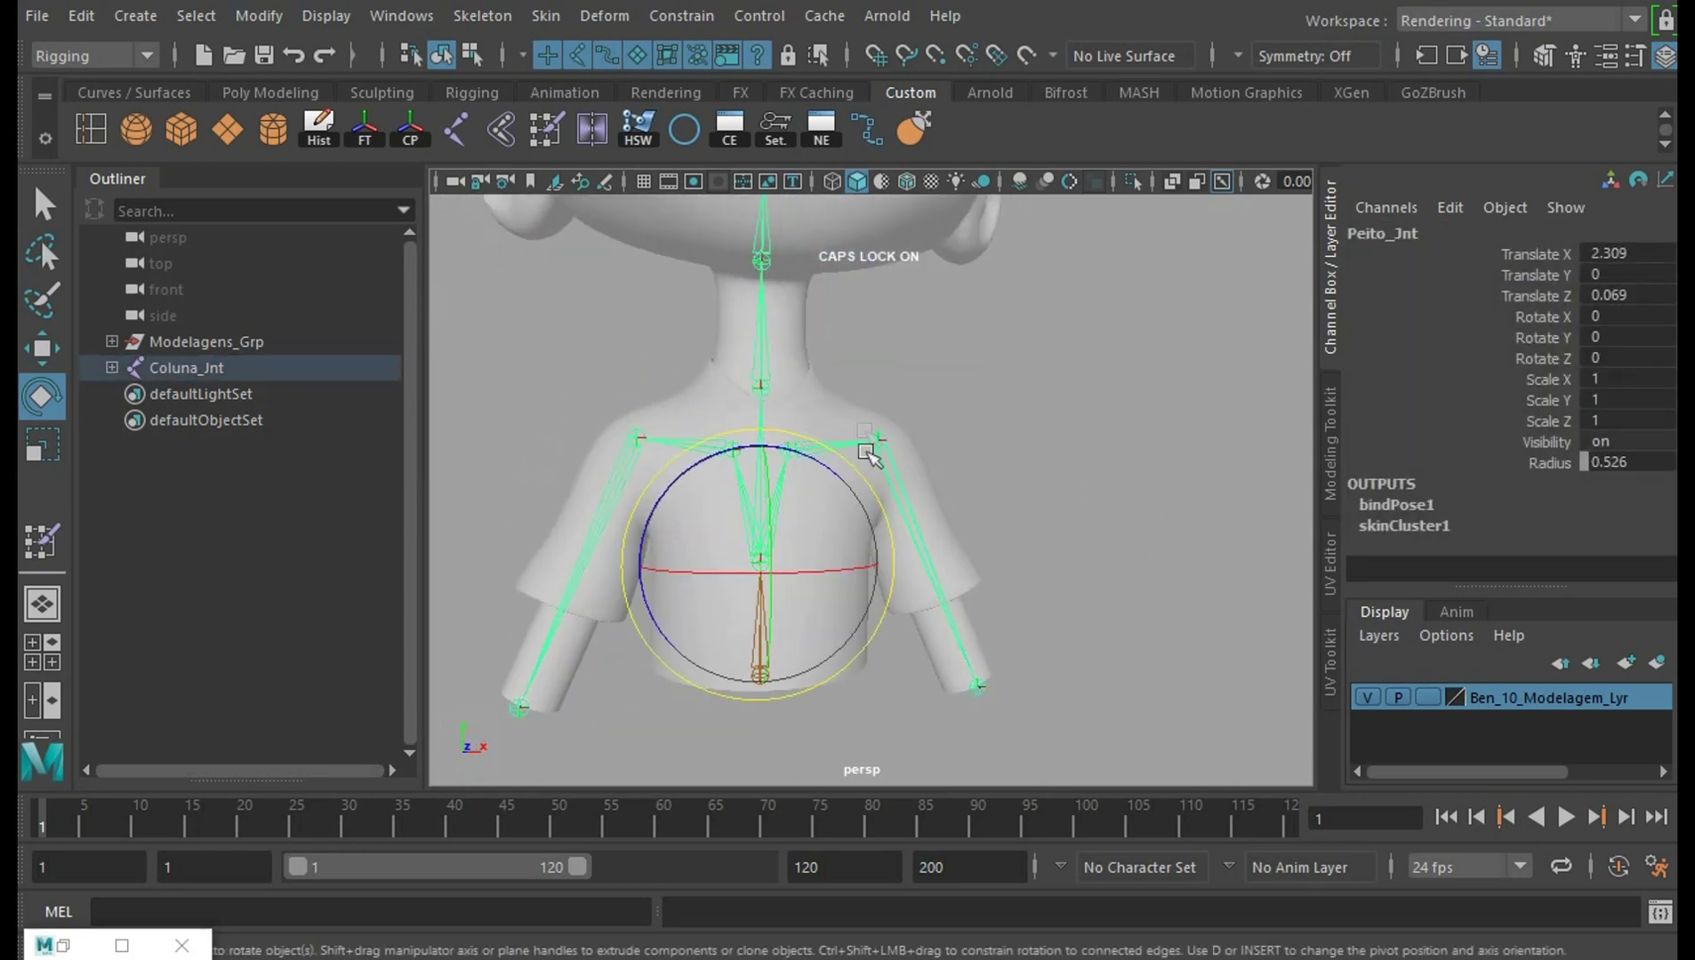
pyautogui.moveTo(870, 449)
pyautogui.mouseDown()
pyautogui.moveTo(805, 489)
pyautogui.moveTo(847, 545)
pyautogui.mouseUp()
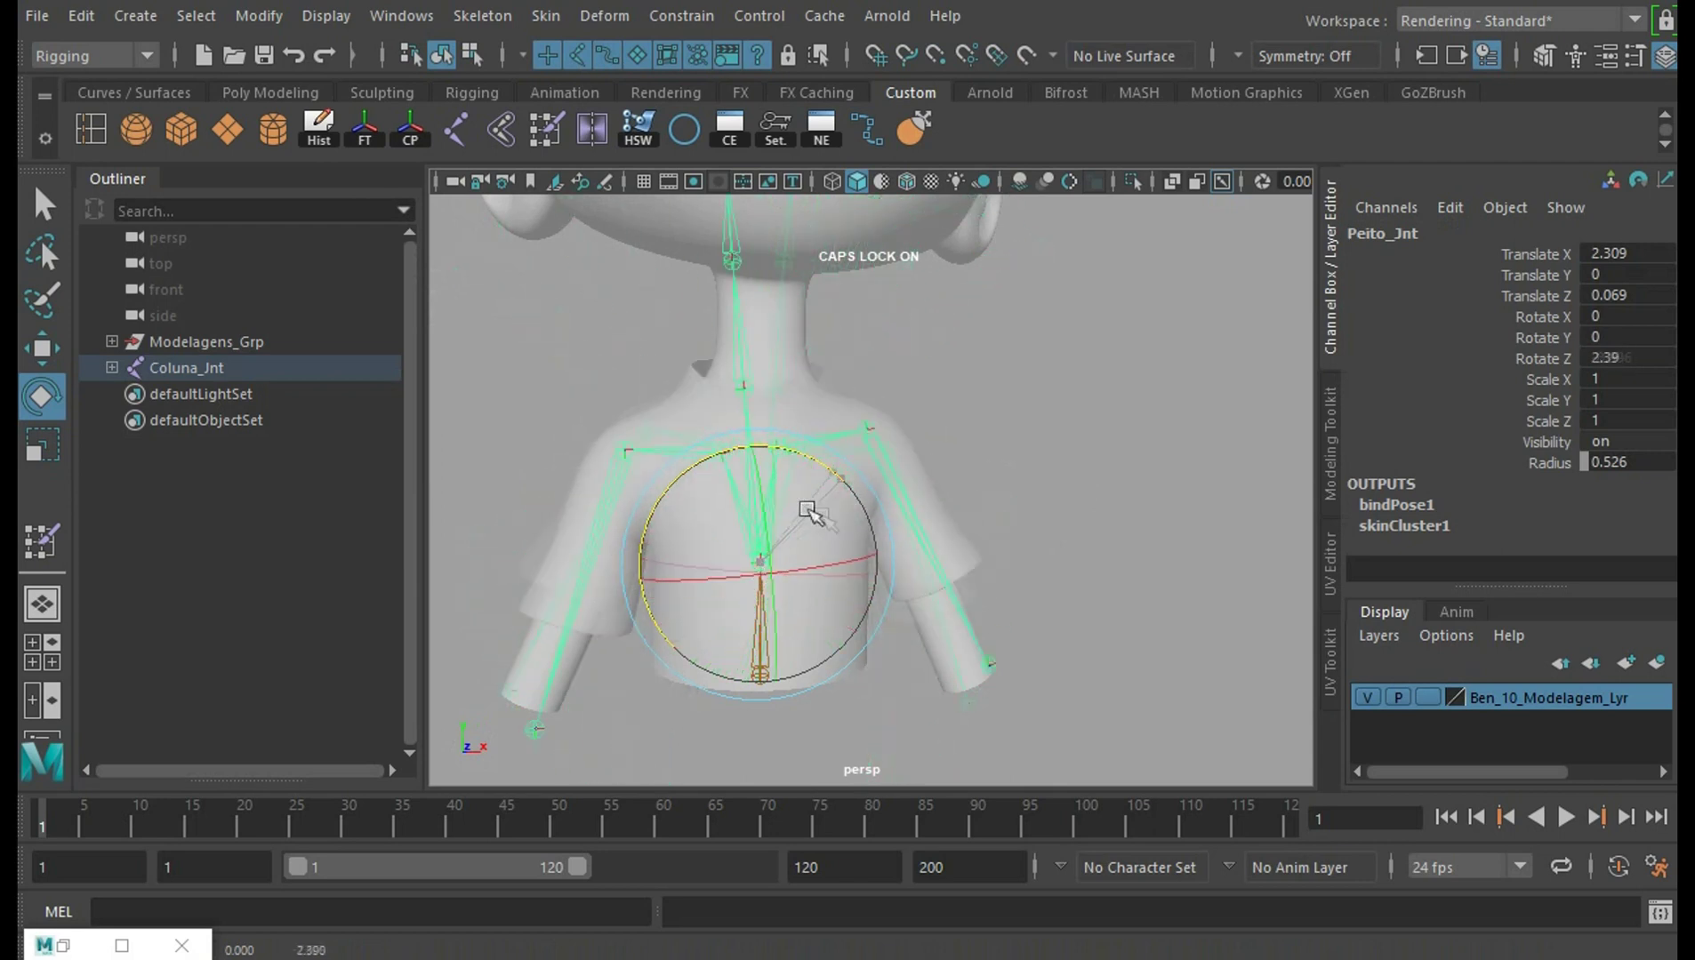
pyautogui.hotkey('ctrl', 'z')
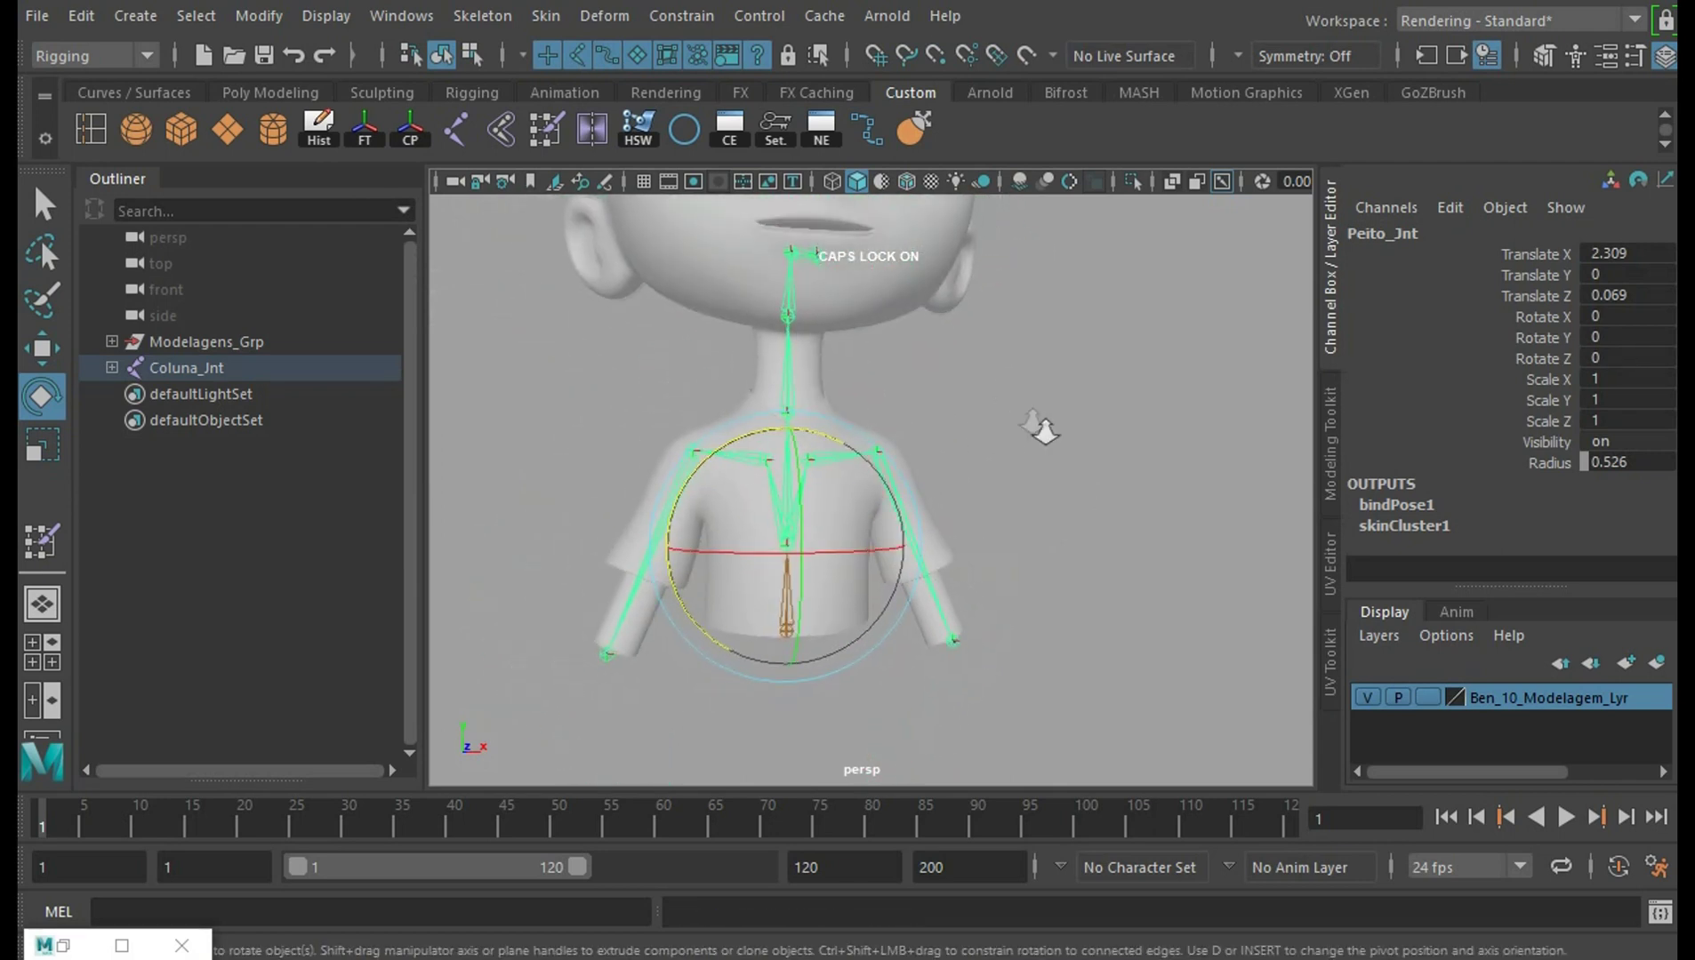
pyautogui.moveTo(1037, 423)
pyautogui.keyDown('alt'); pyautogui.mouseDown()
pyautogui.moveTo(790, 491)
pyautogui.moveTo(1022, 477)
pyautogui.moveTo(1114, 580)
pyautogui.moveTo(1119, 530)
pyautogui.moveTo(1070, 522)
pyautogui.mouseUp(); pyautogui.keyUp('alt')
pyautogui.moveTo(1007, 416)
pyautogui.keyDown('alt'); pyautogui.mouseDown()
pyautogui.moveTo(1146, 408)
pyautogui.moveTo(946, 419)
pyautogui.moveTo(793, 480)
pyautogui.moveTo(718, 605)
pyautogui.moveTo(1073, 465)
pyautogui.moveTo(1248, 454)
pyautogui.moveTo(1119, 492)
pyautogui.moveTo(896, 500)
pyautogui.moveTo(870, 522)
pyautogui.mouseUp(); pyautogui.keyUp('alt')
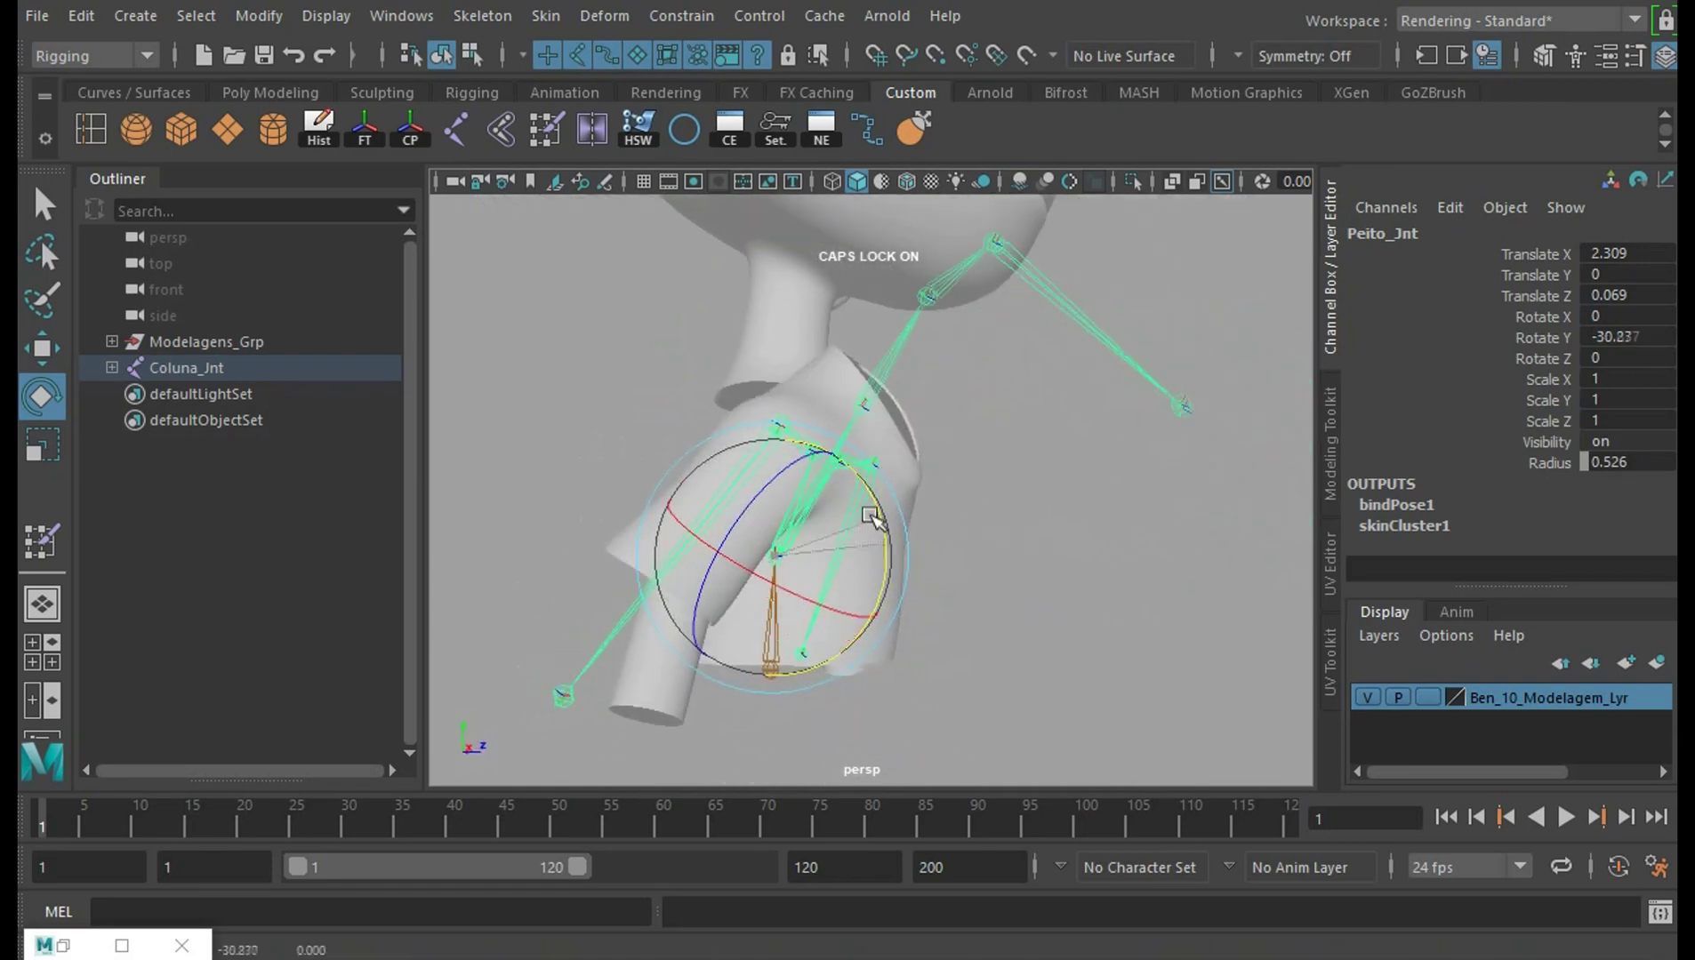
pyautogui.hotkey('ctrl', 'z')
pyautogui.hotkey('ctrl', 'z')
pyautogui.hotkey('ctrl', 'z')
pyautogui.hotkey('ctrl', 'z')
pyautogui.moveTo(1103, 591)
pyautogui.keyDown('alt'); pyautogui.mouseDown()
pyautogui.moveTo(889, 594)
pyautogui.moveTo(1182, 509)
pyautogui.mouseUp(); pyautogui.keyUp('alt')
pyautogui.keyDown('alt'); pyautogui.moveTo(1085, 488); pyautogui.dragTo(1123, 594); pyautogui.keyUp('alt')
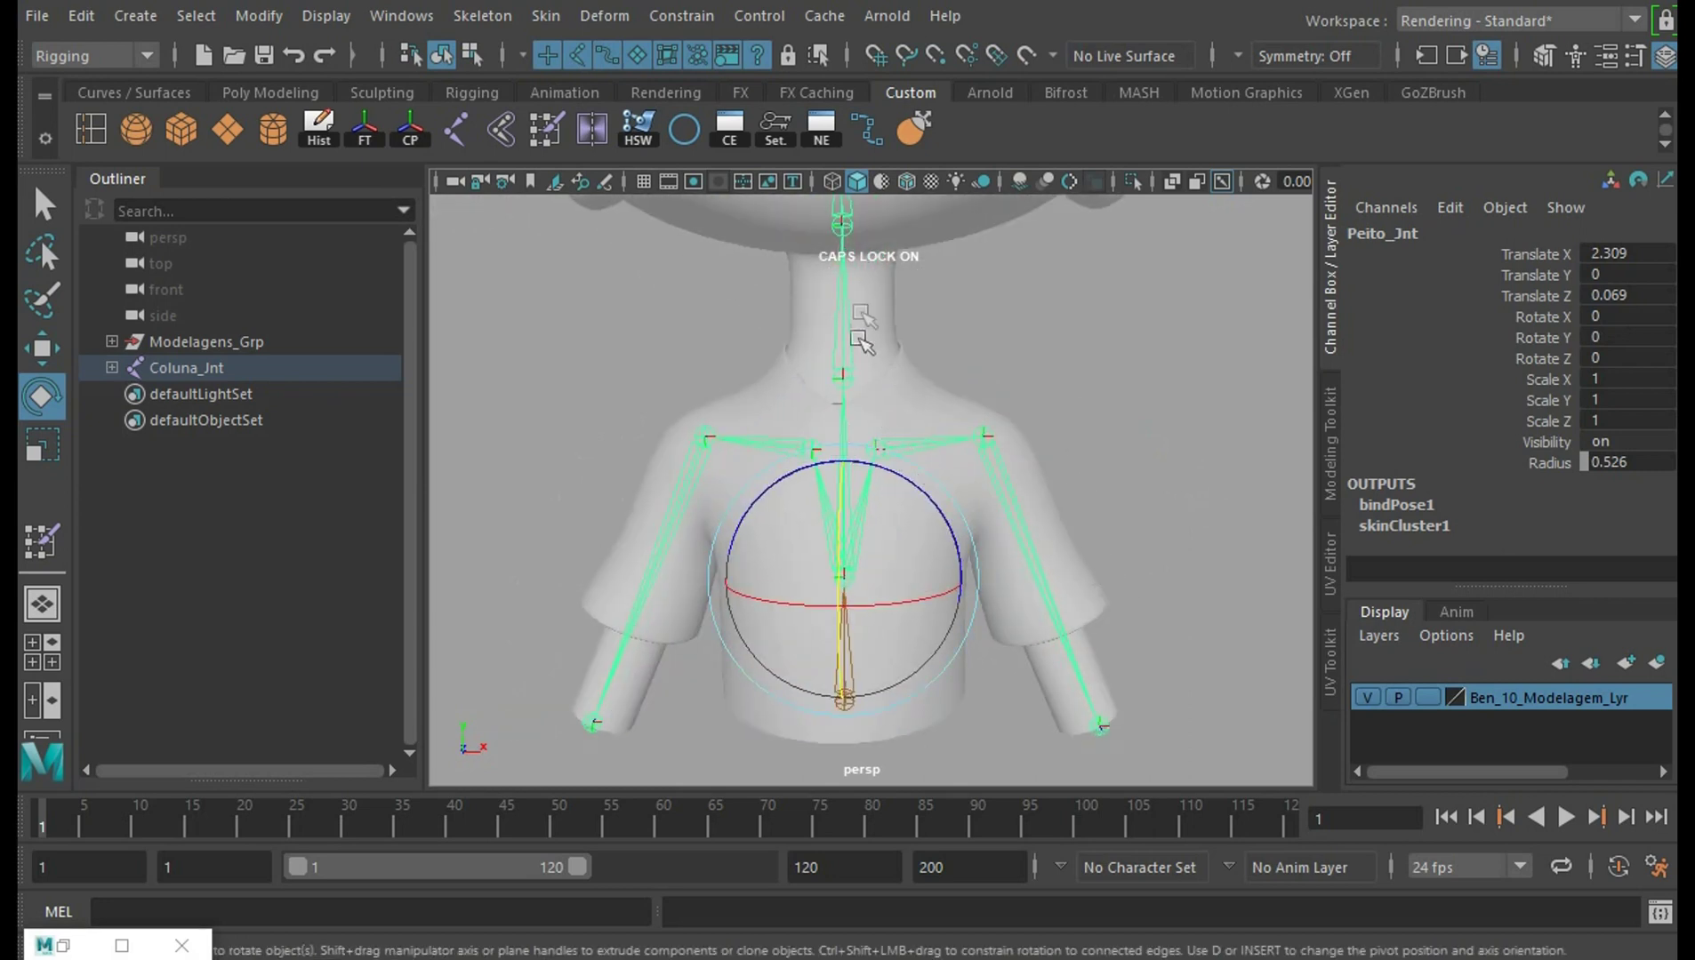
pyautogui.moveTo(1165, 473)
pyautogui.keyDown('alt'); pyautogui.mouseDown()
pyautogui.moveTo(1052, 439)
pyautogui.moveTo(1033, 462)
pyautogui.moveTo(957, 458)
pyautogui.moveTo(1071, 438)
pyautogui.moveTo(1047, 431)
pyautogui.moveTo(1040, 531)
pyautogui.moveTo(1095, 446)
pyautogui.moveTo(932, 498)
pyautogui.mouseUp(); pyautogui.keyUp('alt')
# Test-rotate Ombro_D_Jnt, undo it, and reactivate Paint Skin Weights
pyautogui.click(627, 473)
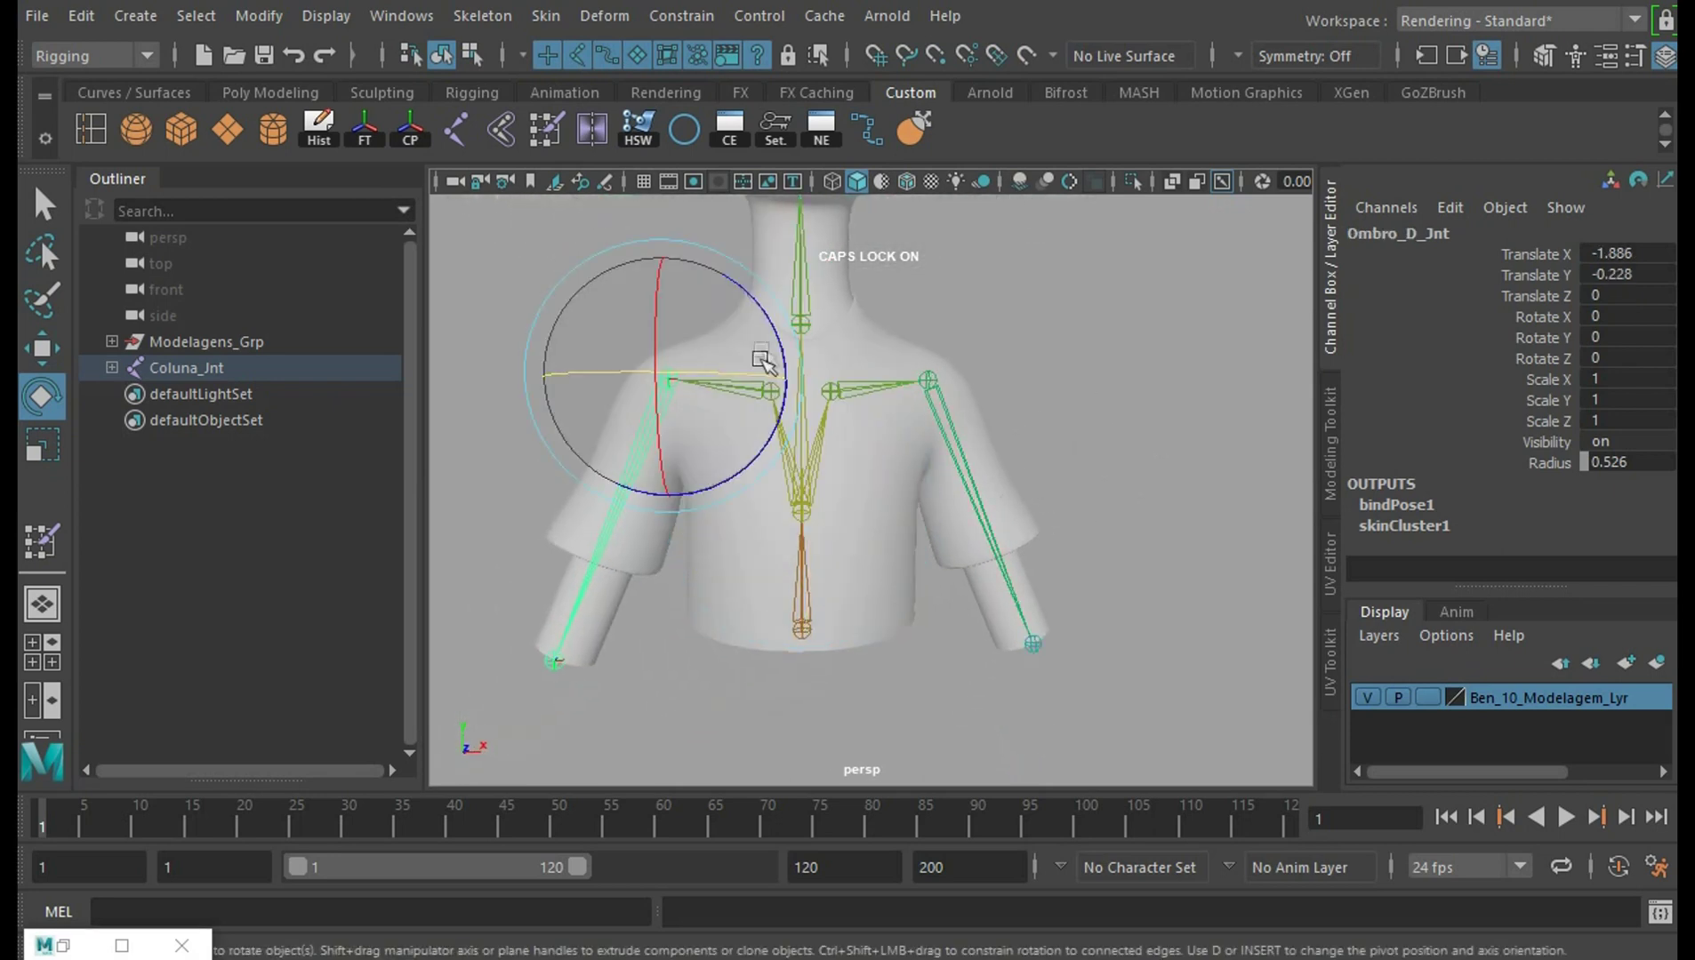
pyautogui.moveTo(757, 359)
pyautogui.mouseDown()
pyautogui.moveTo(799, 401)
pyautogui.moveTo(805, 438)
pyautogui.mouseUp()
pyautogui.hotkey('ctrl', 'z')
pyautogui.keyDown('alt'); pyautogui.moveTo(1156, 458); pyautogui.dragTo(1084, 476, button='right'); pyautogui.keyUp('alt')
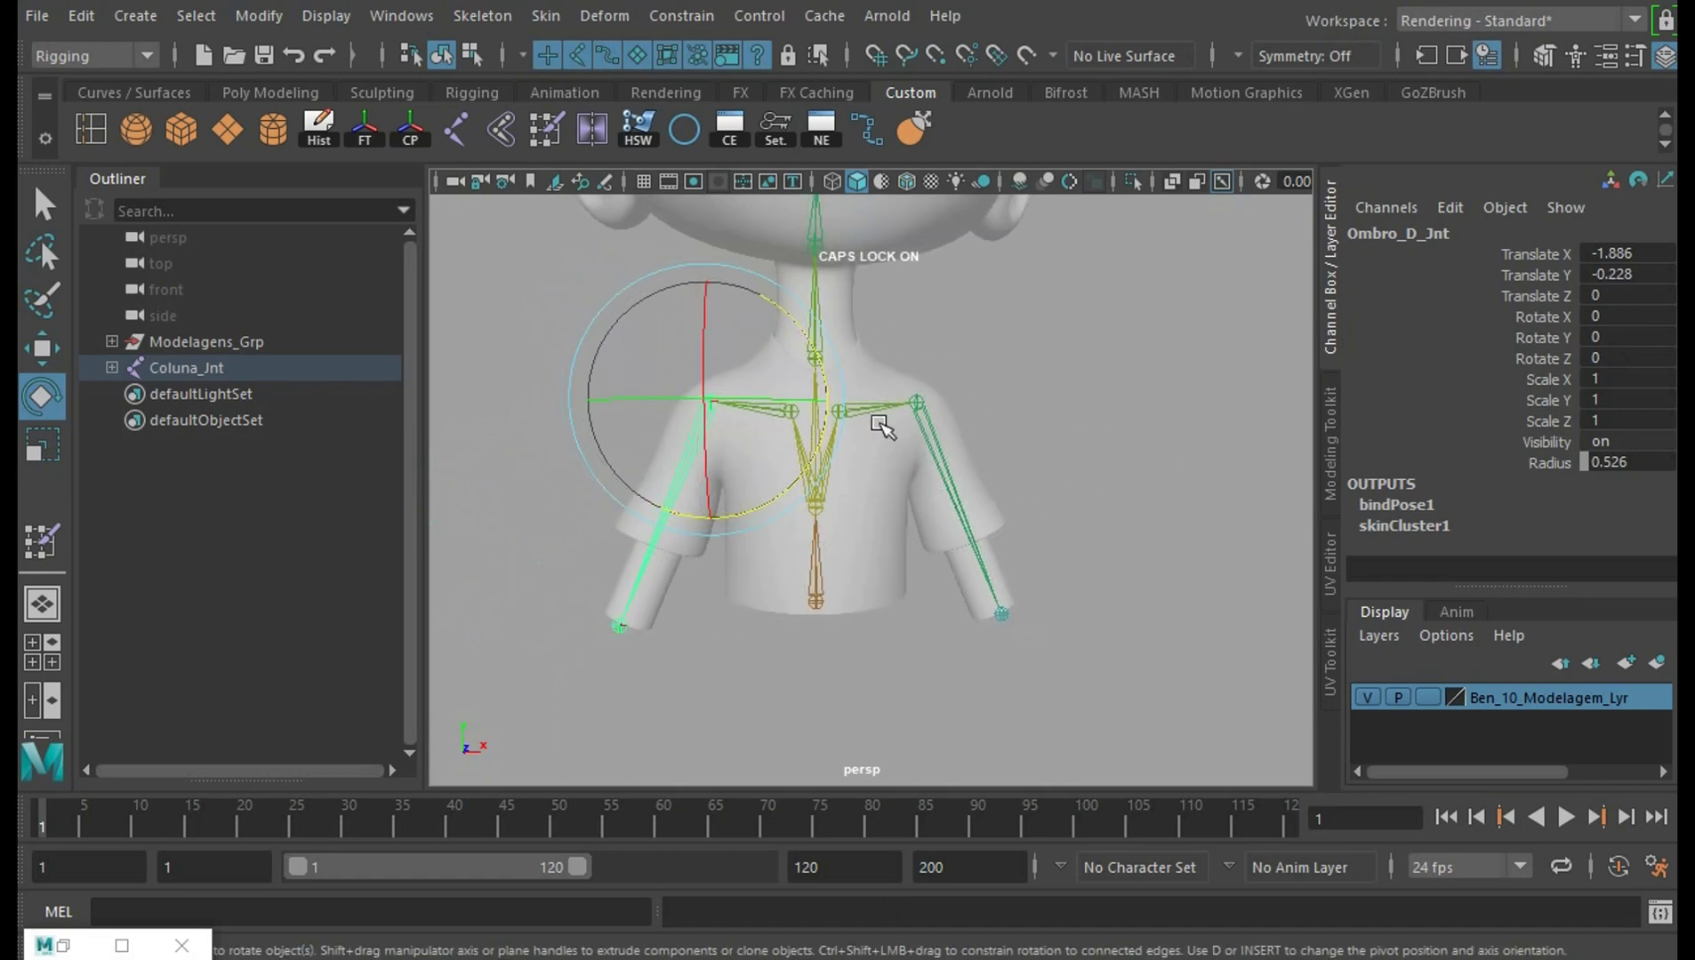
pyautogui.keyDown('alt'); pyautogui.moveTo(851, 439); pyautogui.dragTo(1028, 453, button='right'); pyautogui.keyUp('alt')
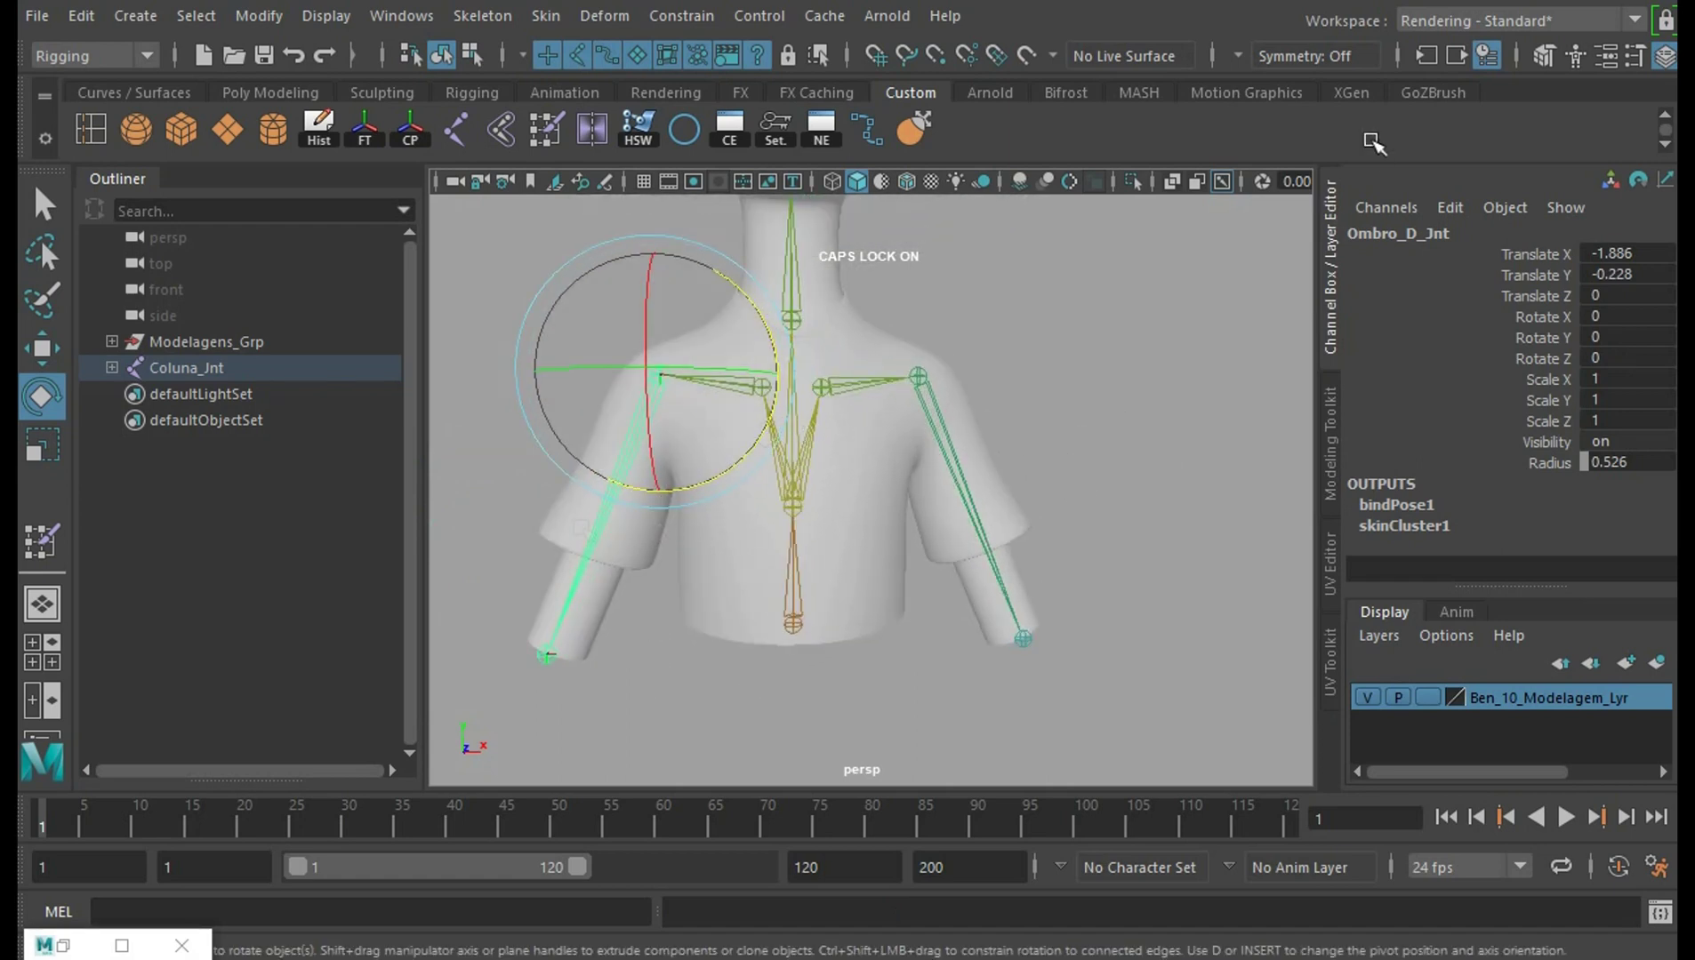
pyautogui.click(28, 549)
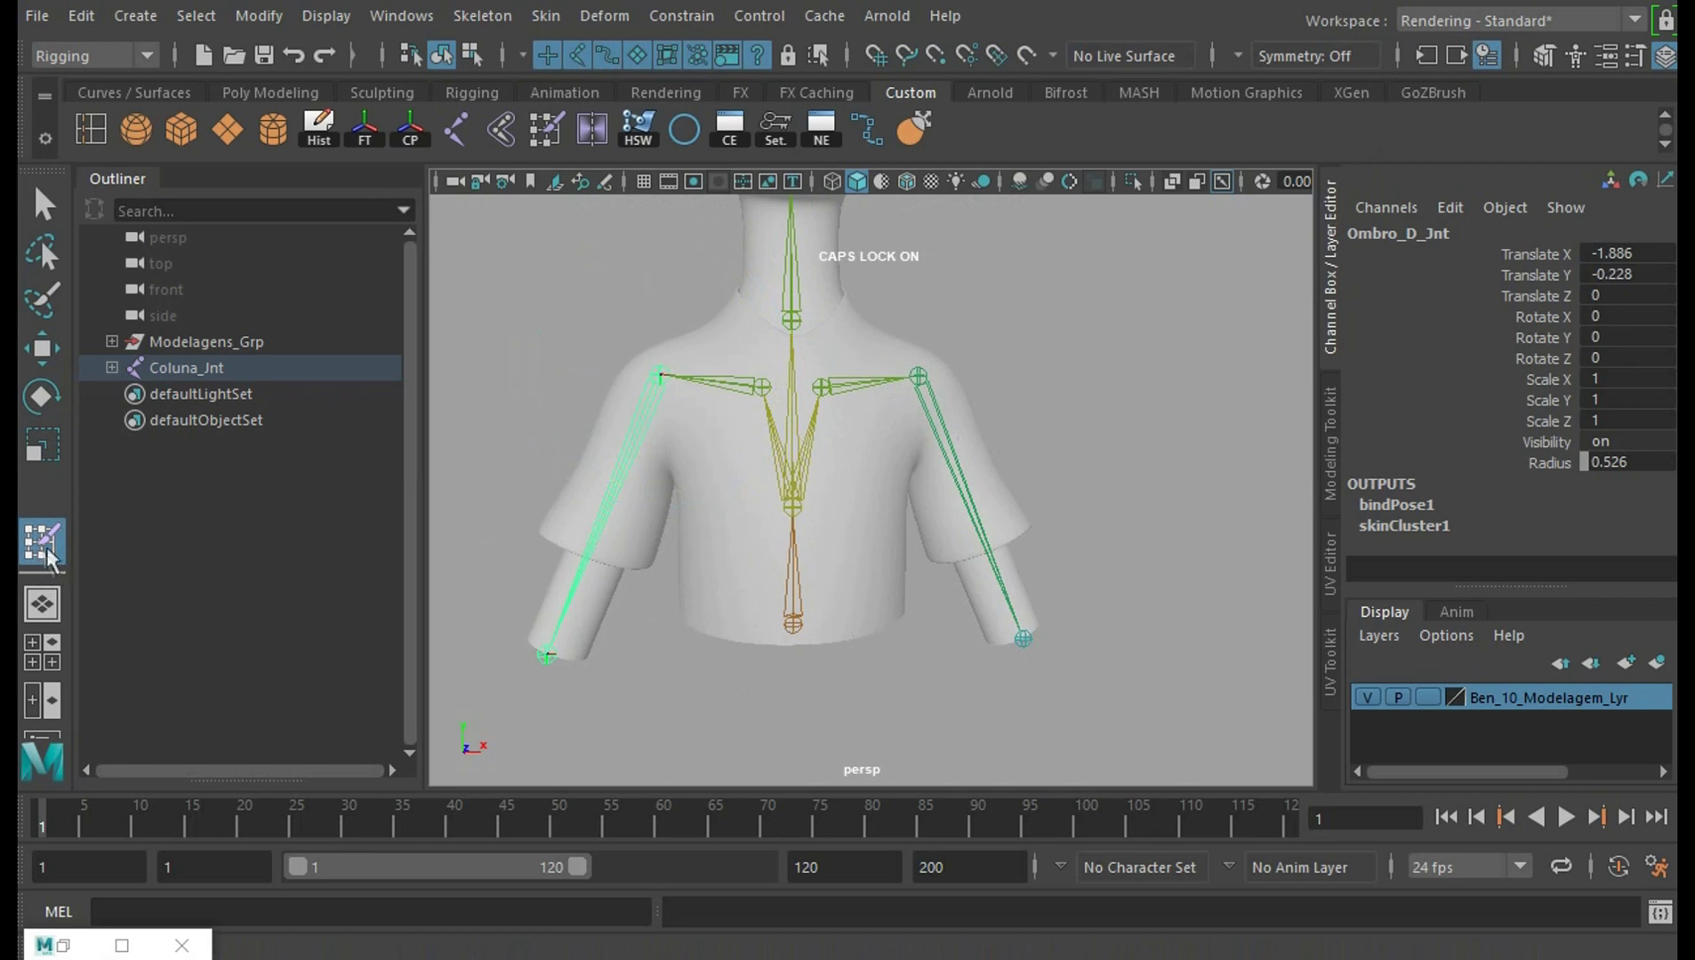
# Select Ombro_D_Jnt as the influence and flood the shirt's right sleeve to weight 1
pyautogui.click(205, 341)
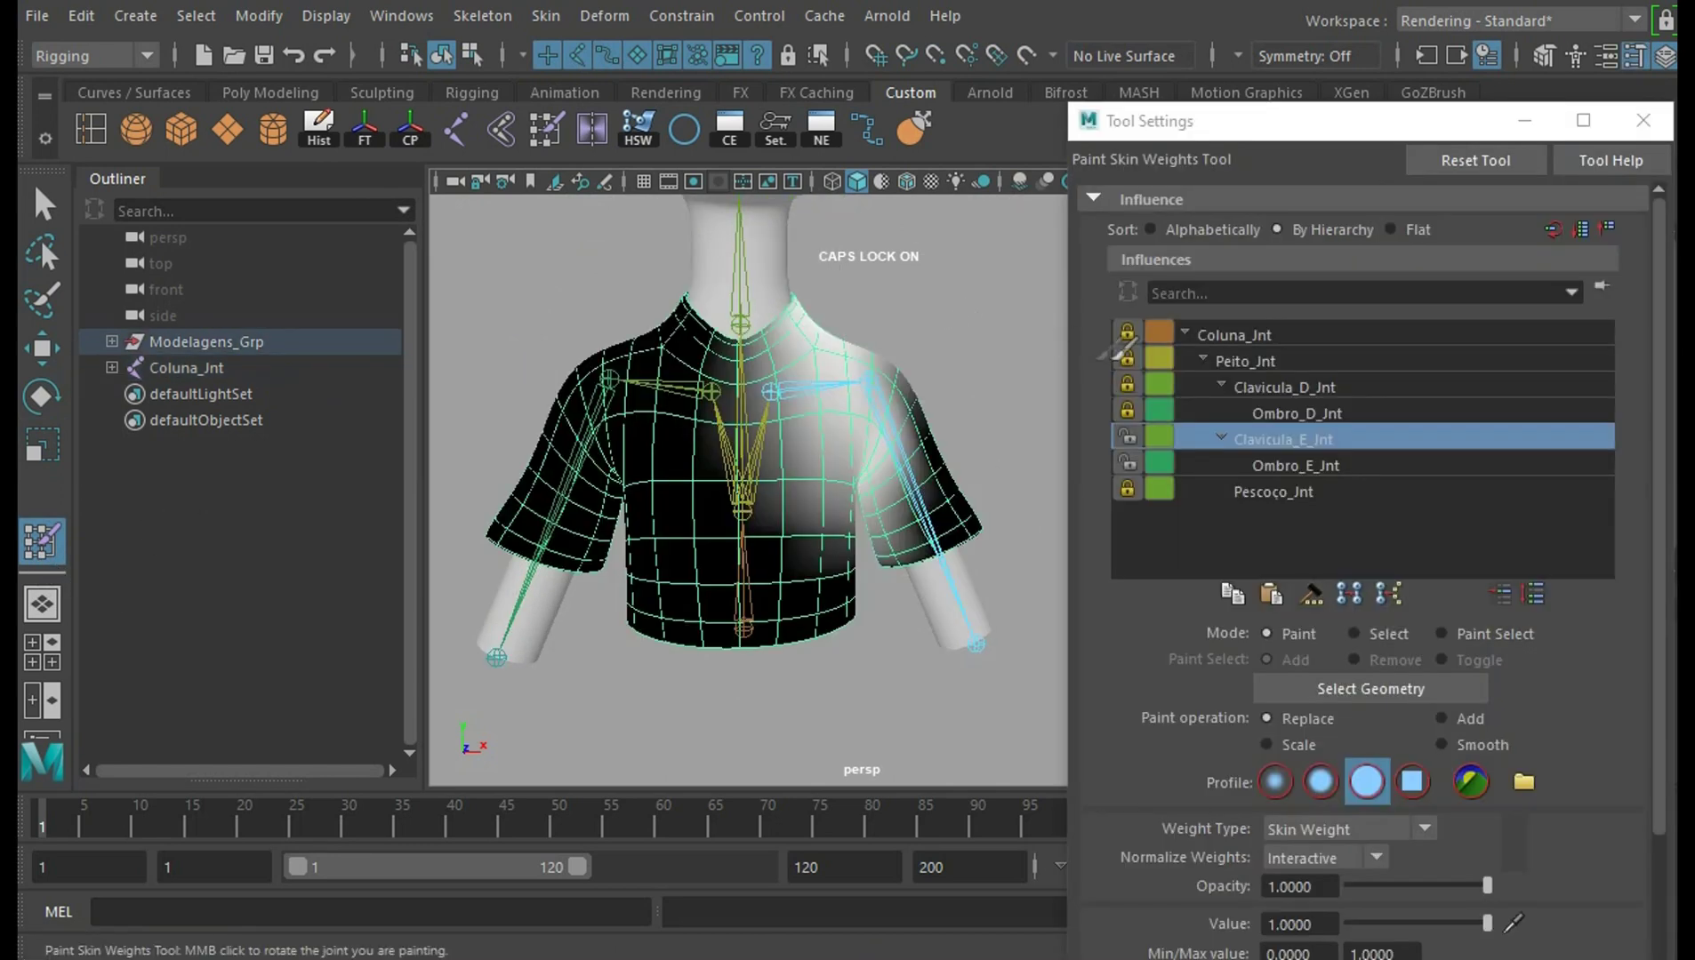
pyautogui.keyDown('alt'); pyautogui.moveTo(983, 382); pyautogui.dragTo(1029, 390); pyautogui.keyUp('alt')
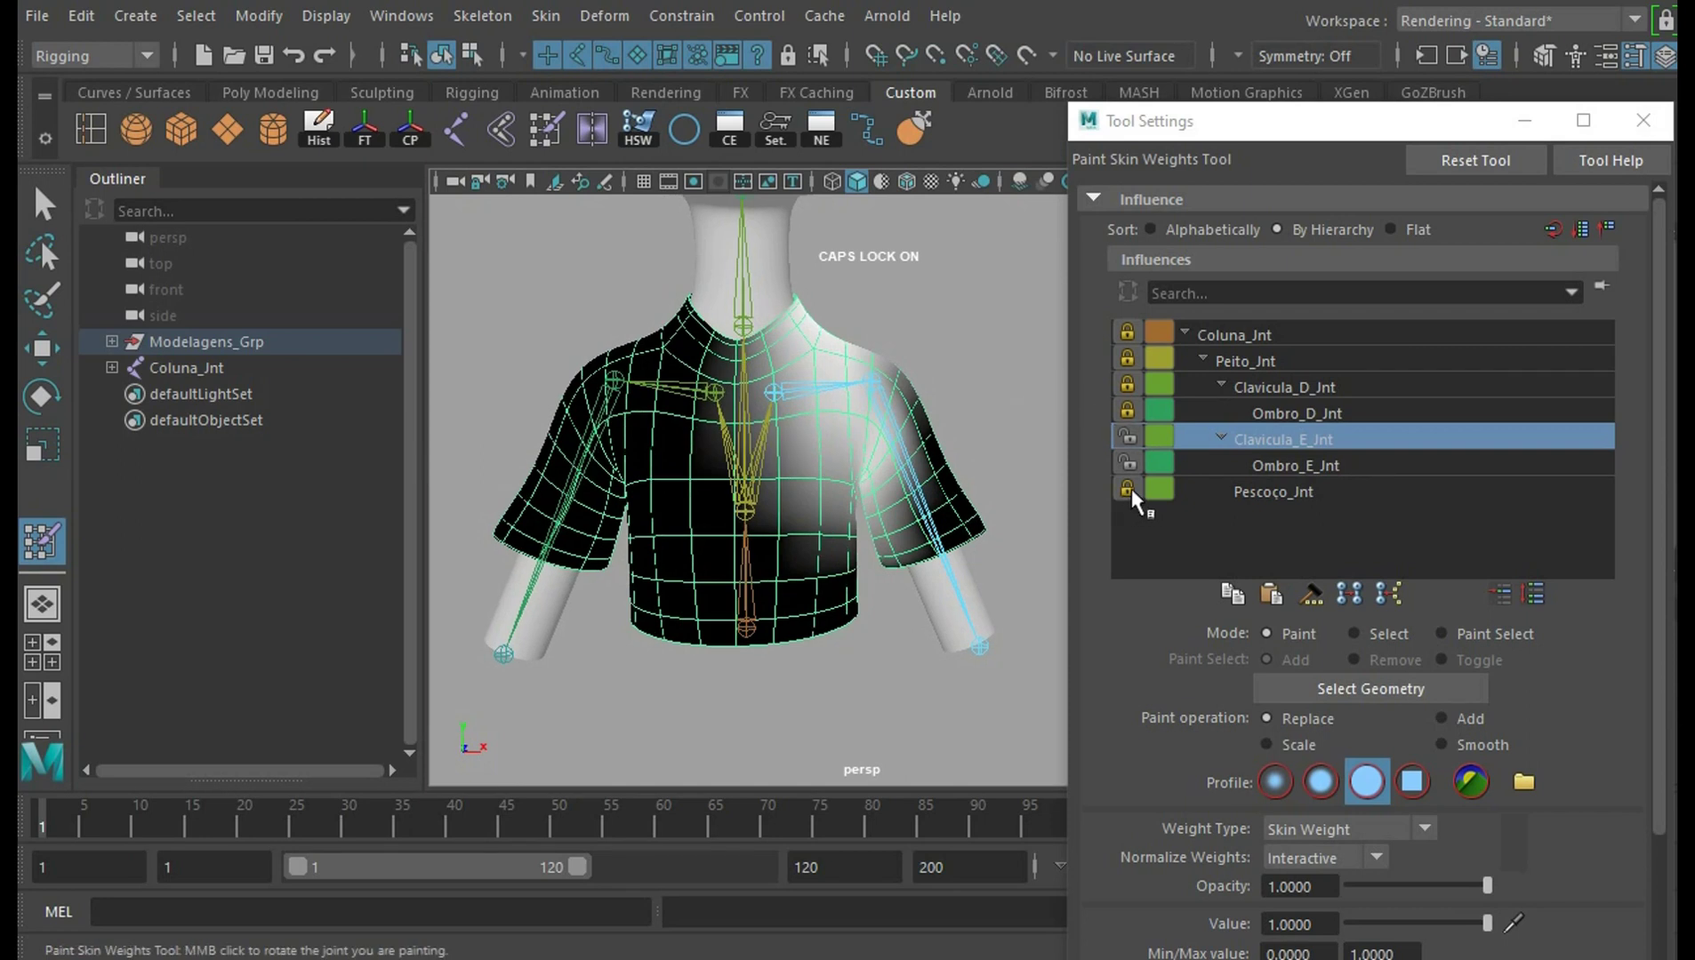
pyautogui.click(1127, 412)
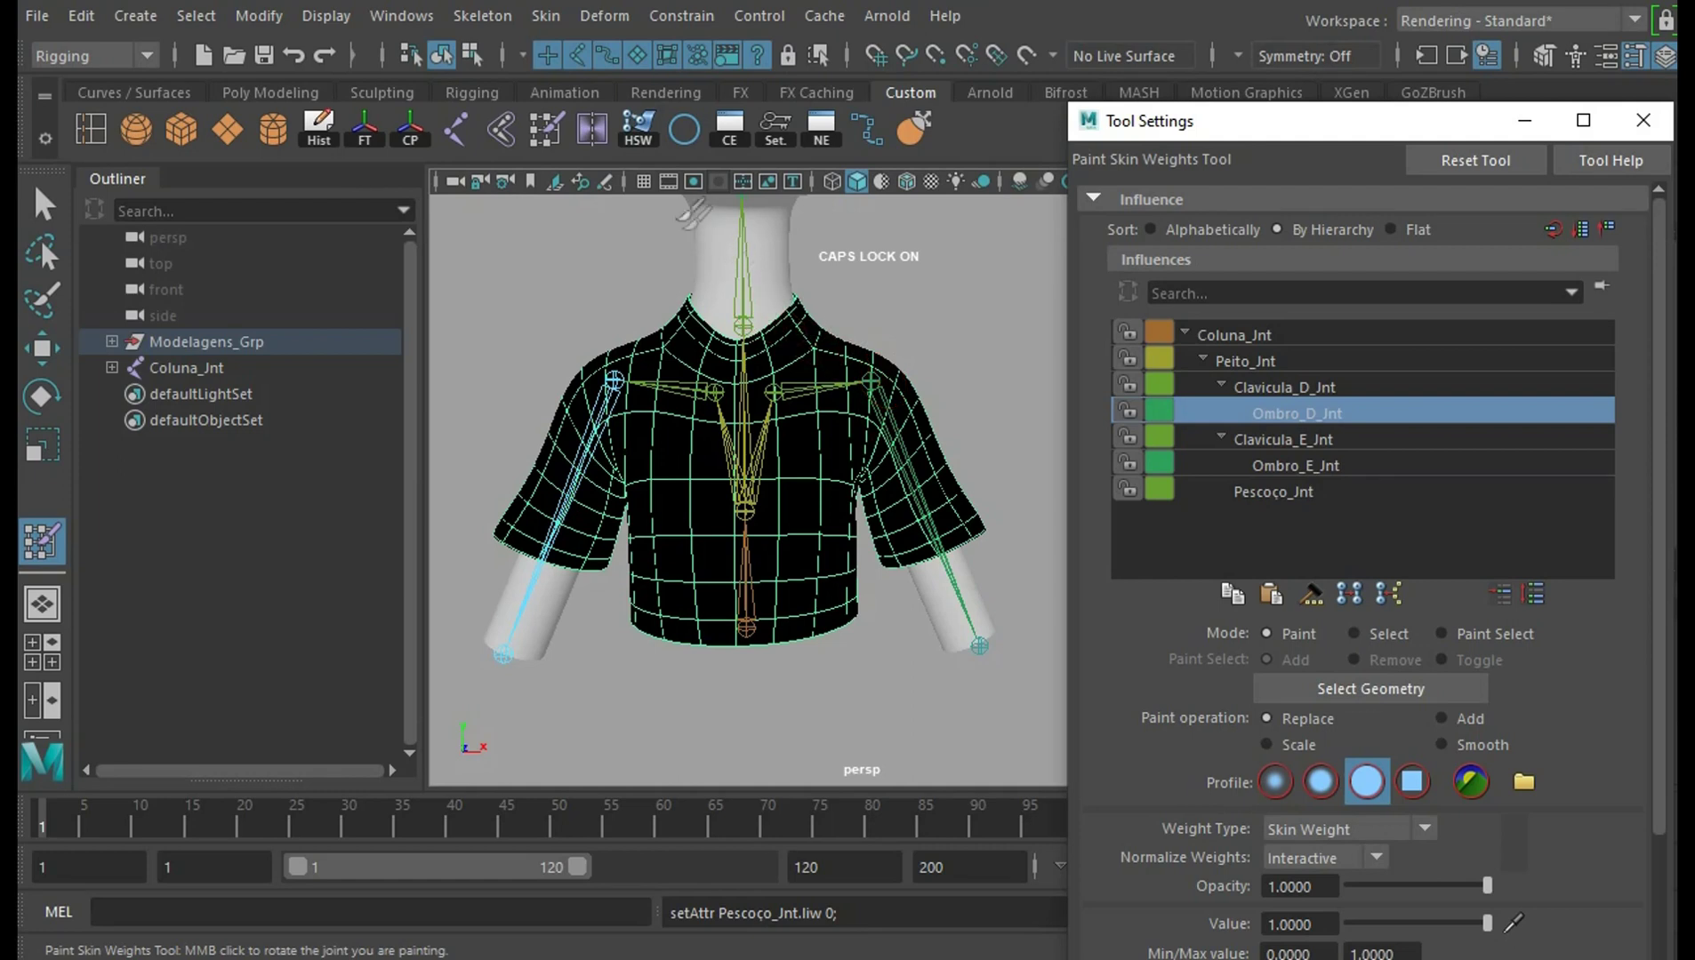
pyautogui.click(542, 16)
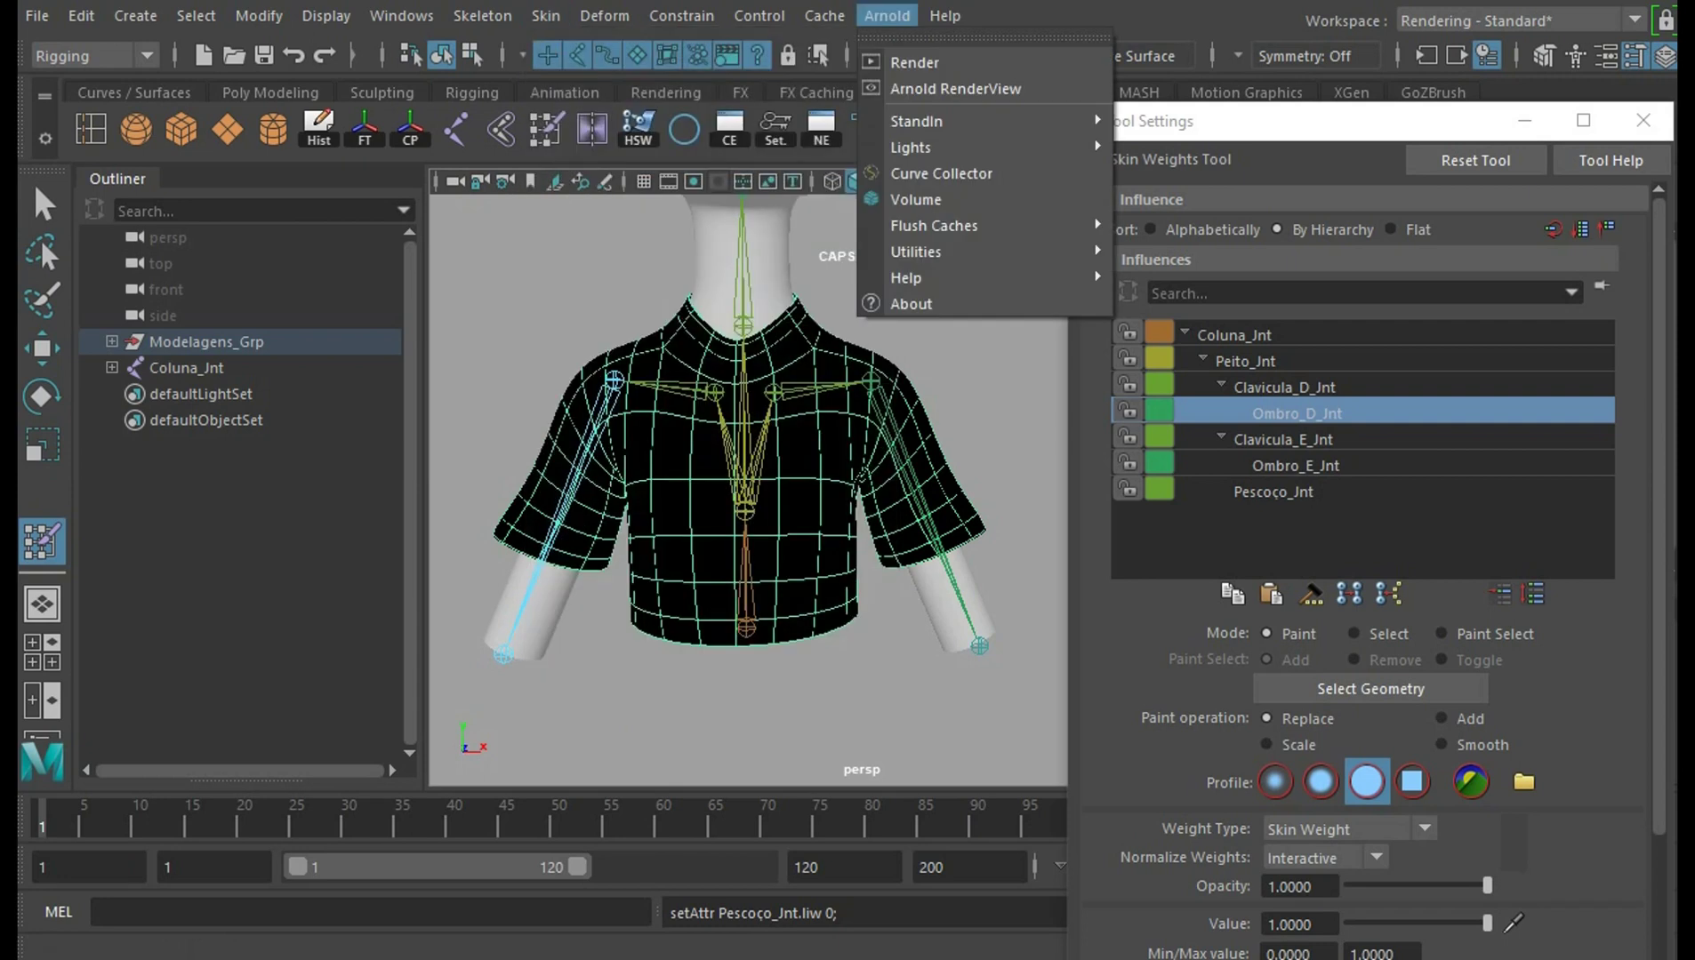
pyautogui.click(587, 133)
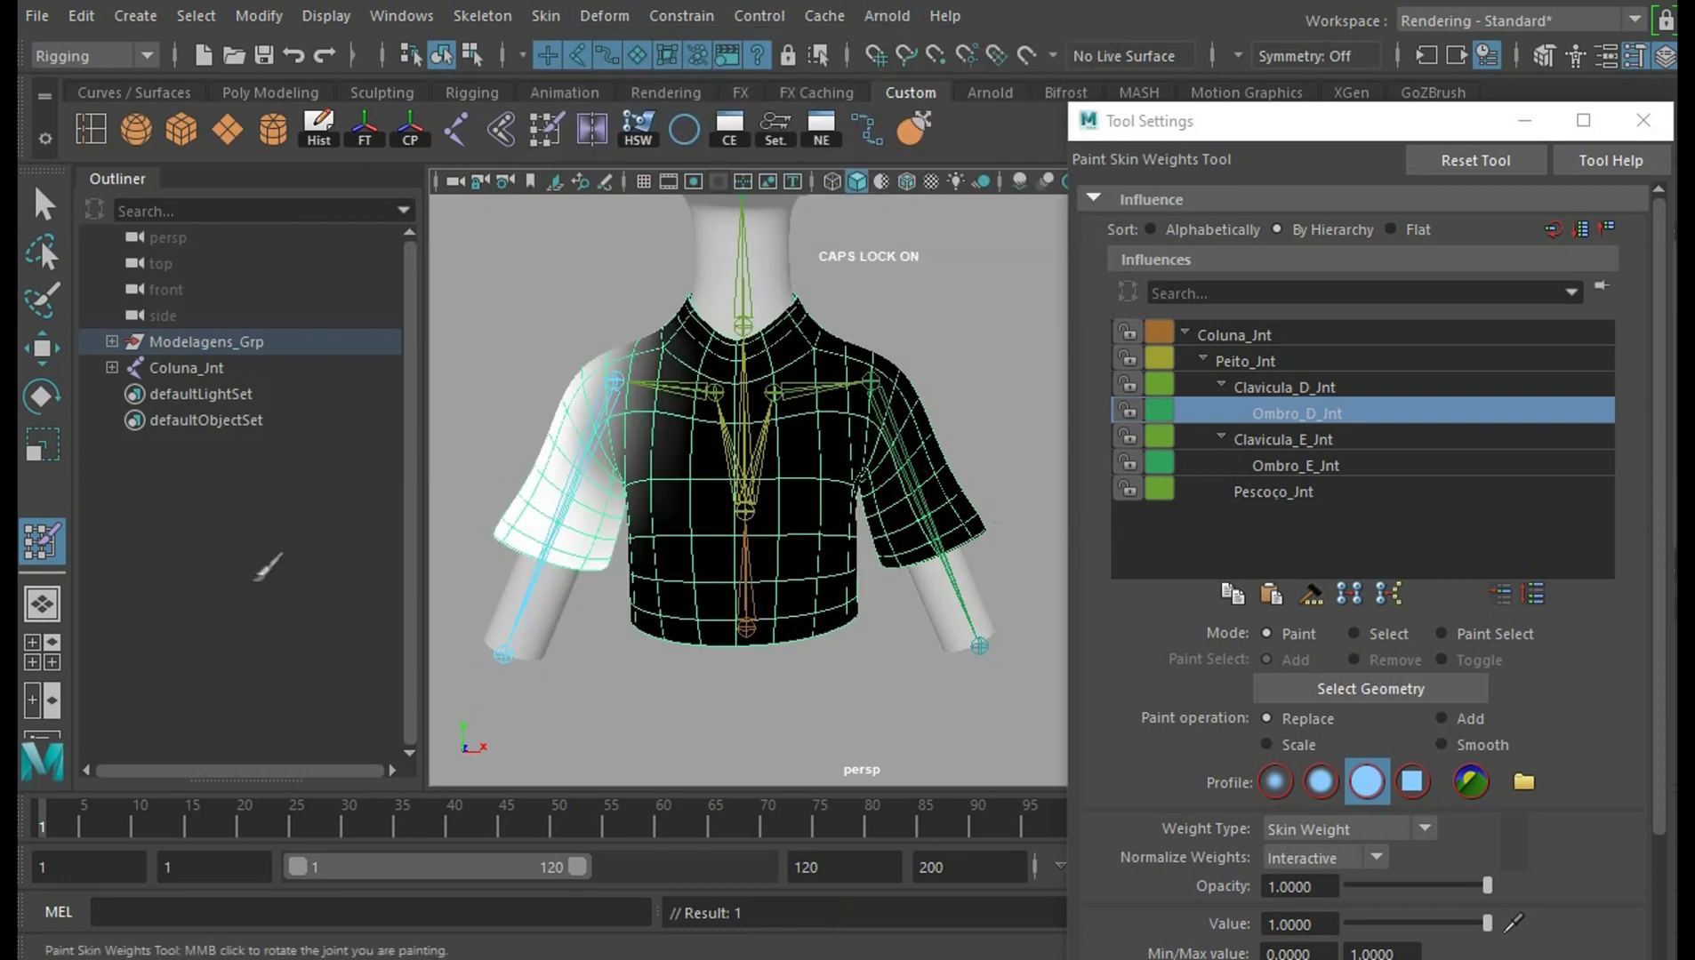
# Test-rotate the Coluna_Jnt spine and Peito_Jnt chest joints to check shirt deformation
pyautogui.press('e')
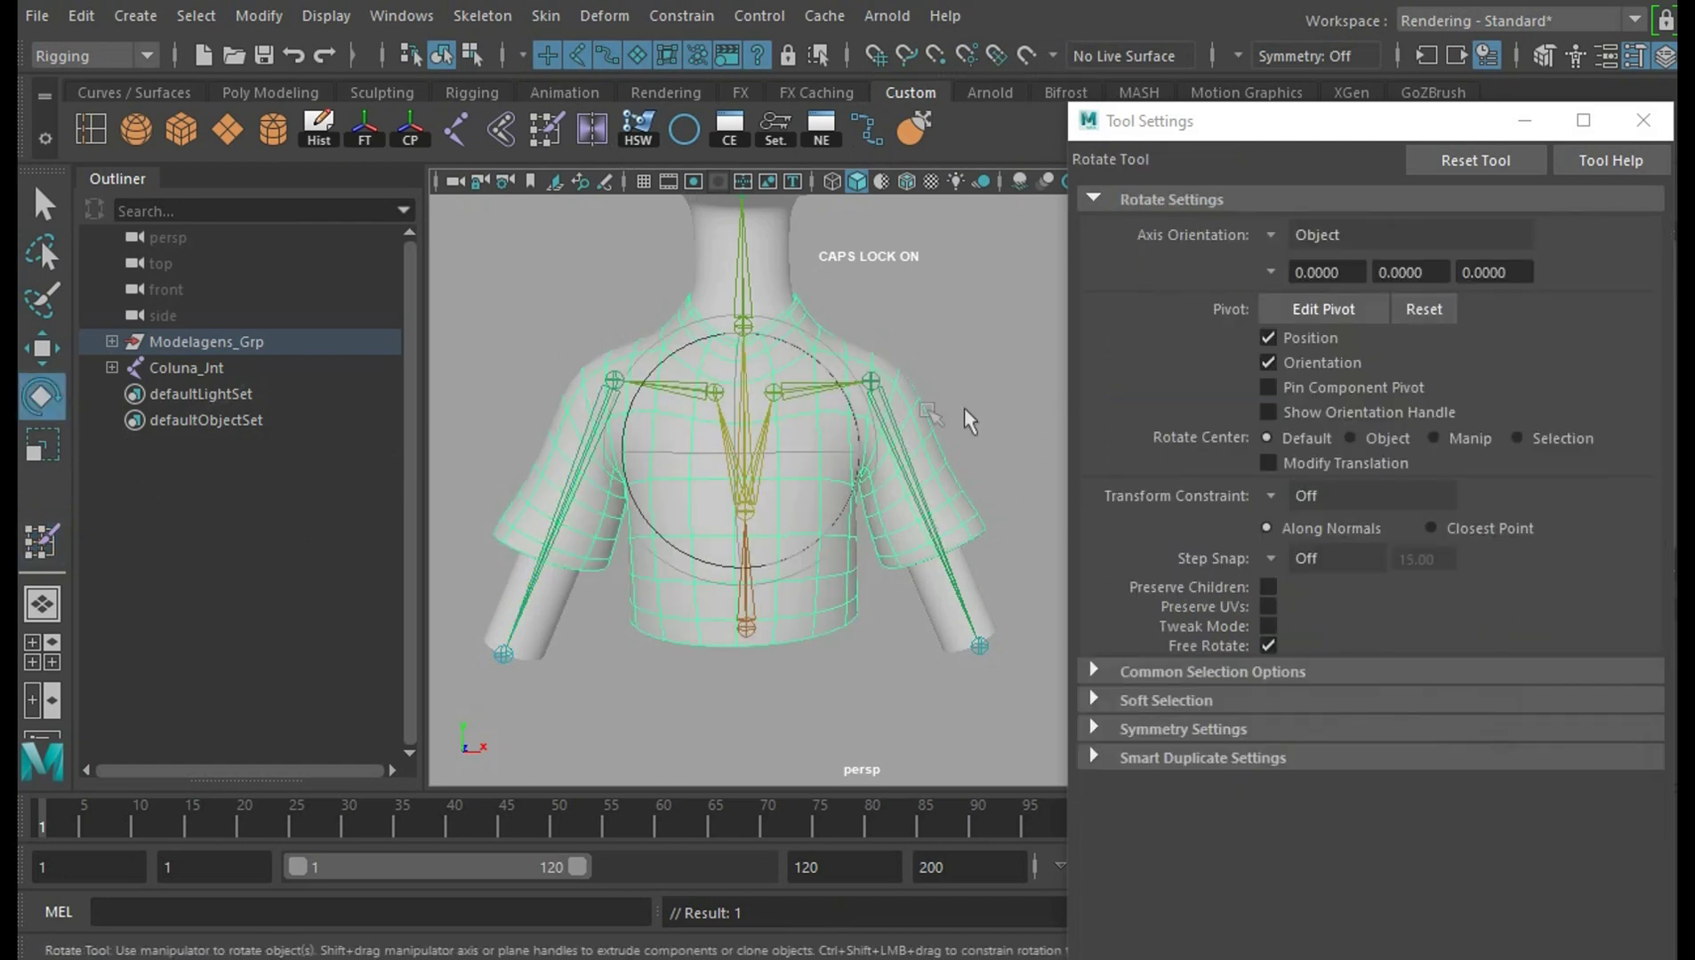
pyautogui.click(955, 368)
pyautogui.click(738, 485)
pyautogui.moveTo(821, 423)
pyautogui.mouseDown()
pyautogui.moveTo(853, 449)
pyautogui.moveTo(805, 371)
pyautogui.moveTo(945, 343)
pyautogui.mouseUp()
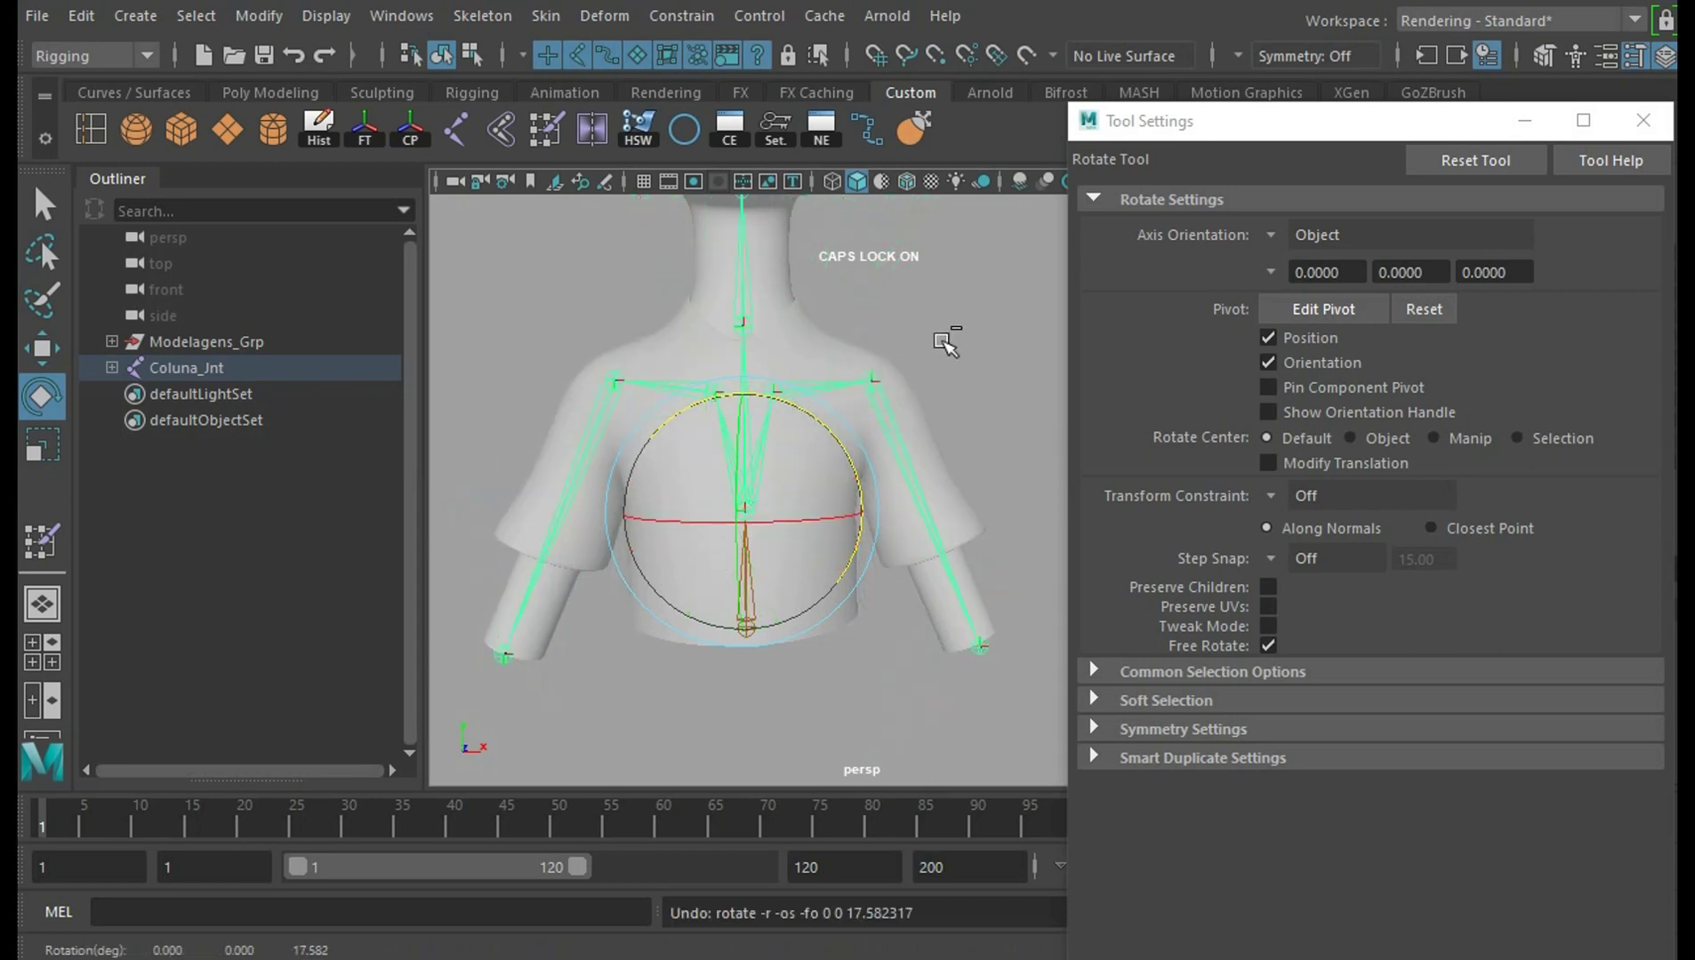
pyautogui.click(943, 305)
pyautogui.click(716, 391)
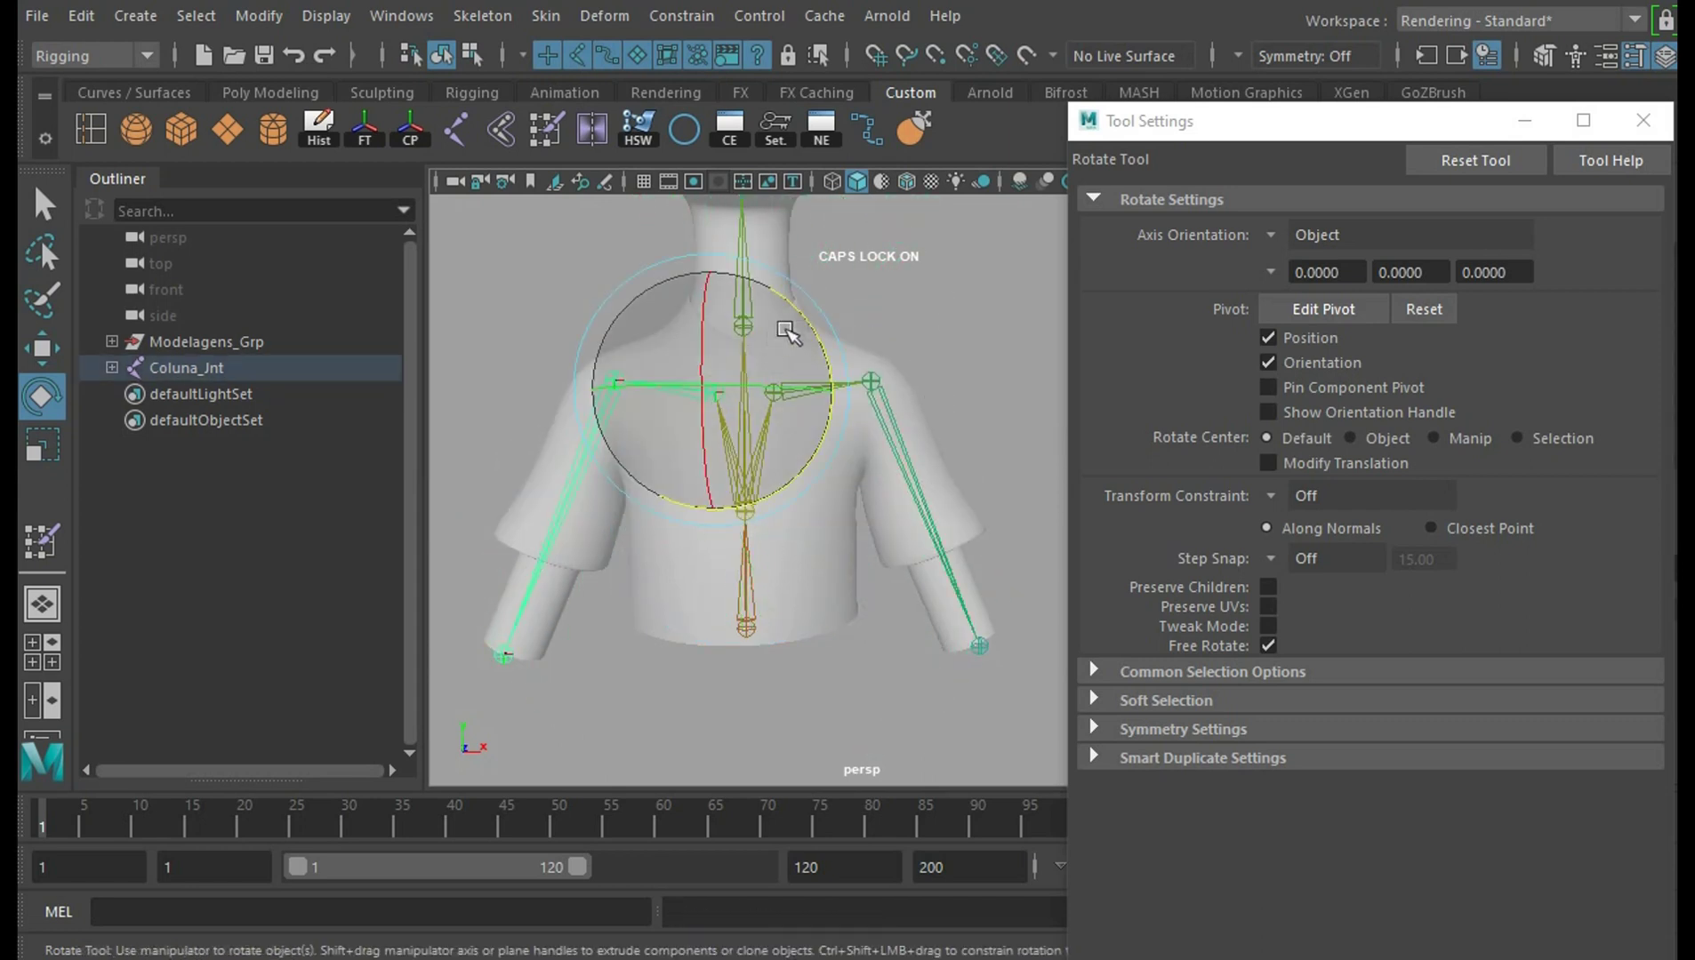
pyautogui.moveTo(790, 322)
pyautogui.mouseDown()
pyautogui.moveTo(824, 416)
pyautogui.moveTo(873, 394)
pyautogui.mouseUp()
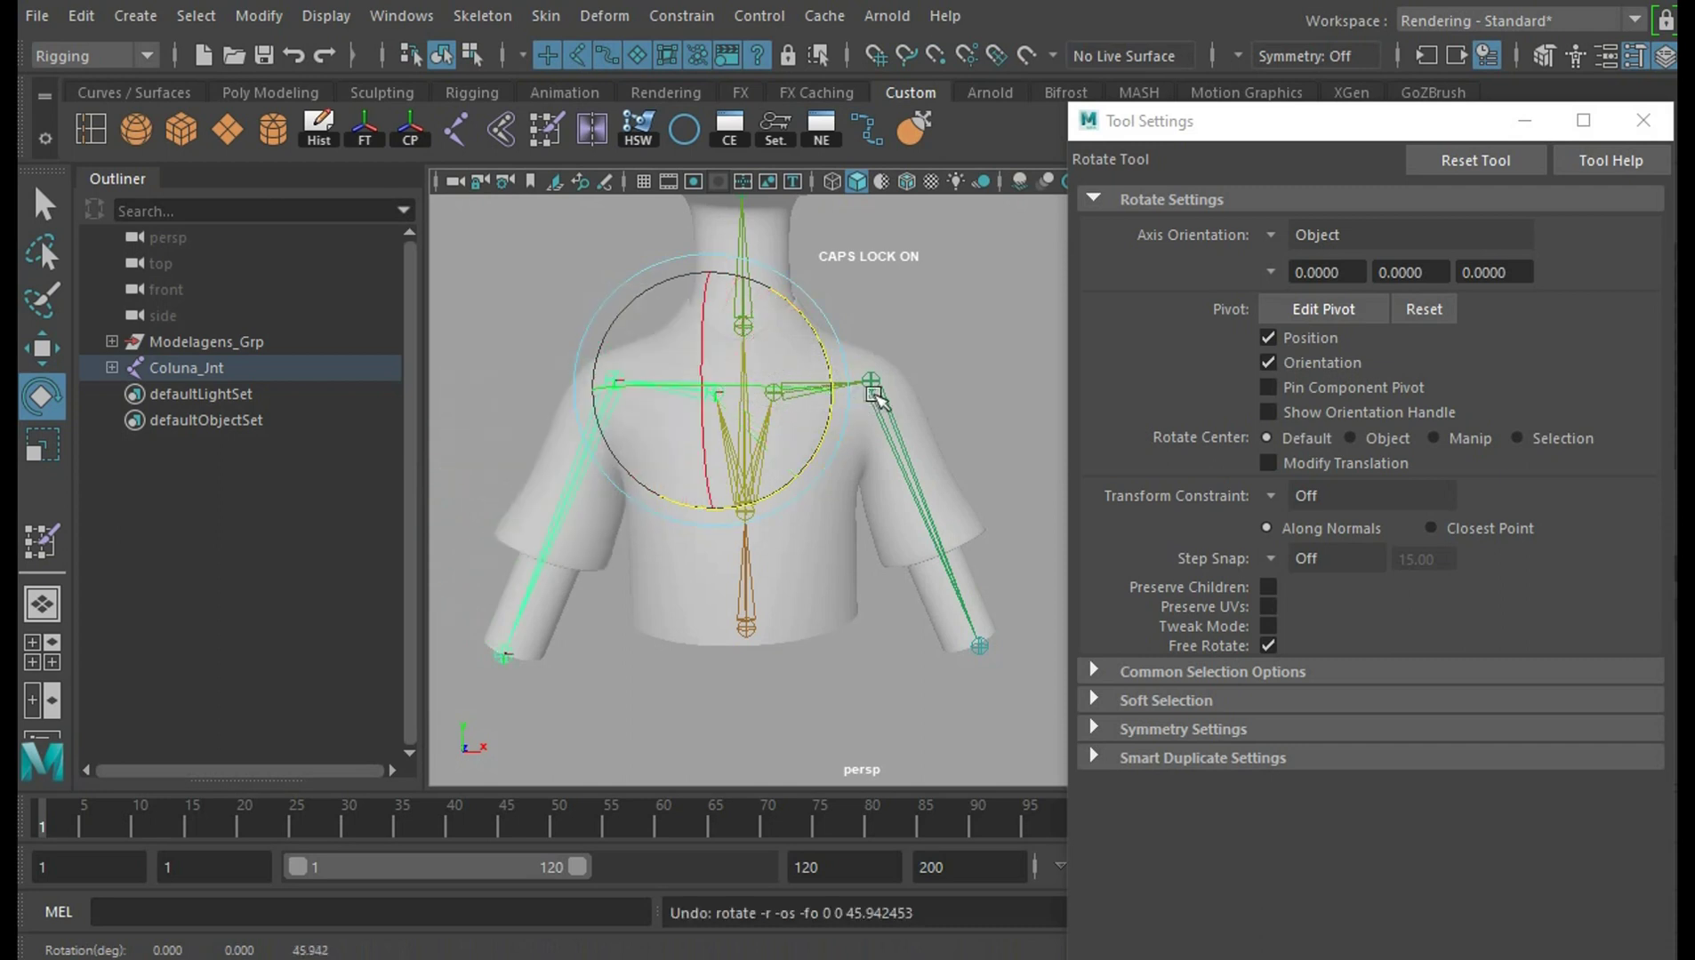
# Raise the right arm, twist the spine, then undo until the arms hang down
pyautogui.click(886, 382)
pyautogui.moveTo(967, 343)
pyautogui.mouseDown()
pyautogui.moveTo(770, 378)
pyautogui.moveTo(747, 411)
pyautogui.moveTo(877, 578)
pyautogui.moveTo(1122, 625)
pyautogui.moveTo(1049, 613)
pyautogui.moveTo(1086, 591)
pyautogui.moveTo(802, 590)
pyautogui.moveTo(869, 563)
pyautogui.moveTo(840, 707)
pyautogui.mouseUp()
pyautogui.click(614, 381)
pyautogui.click(772, 498)
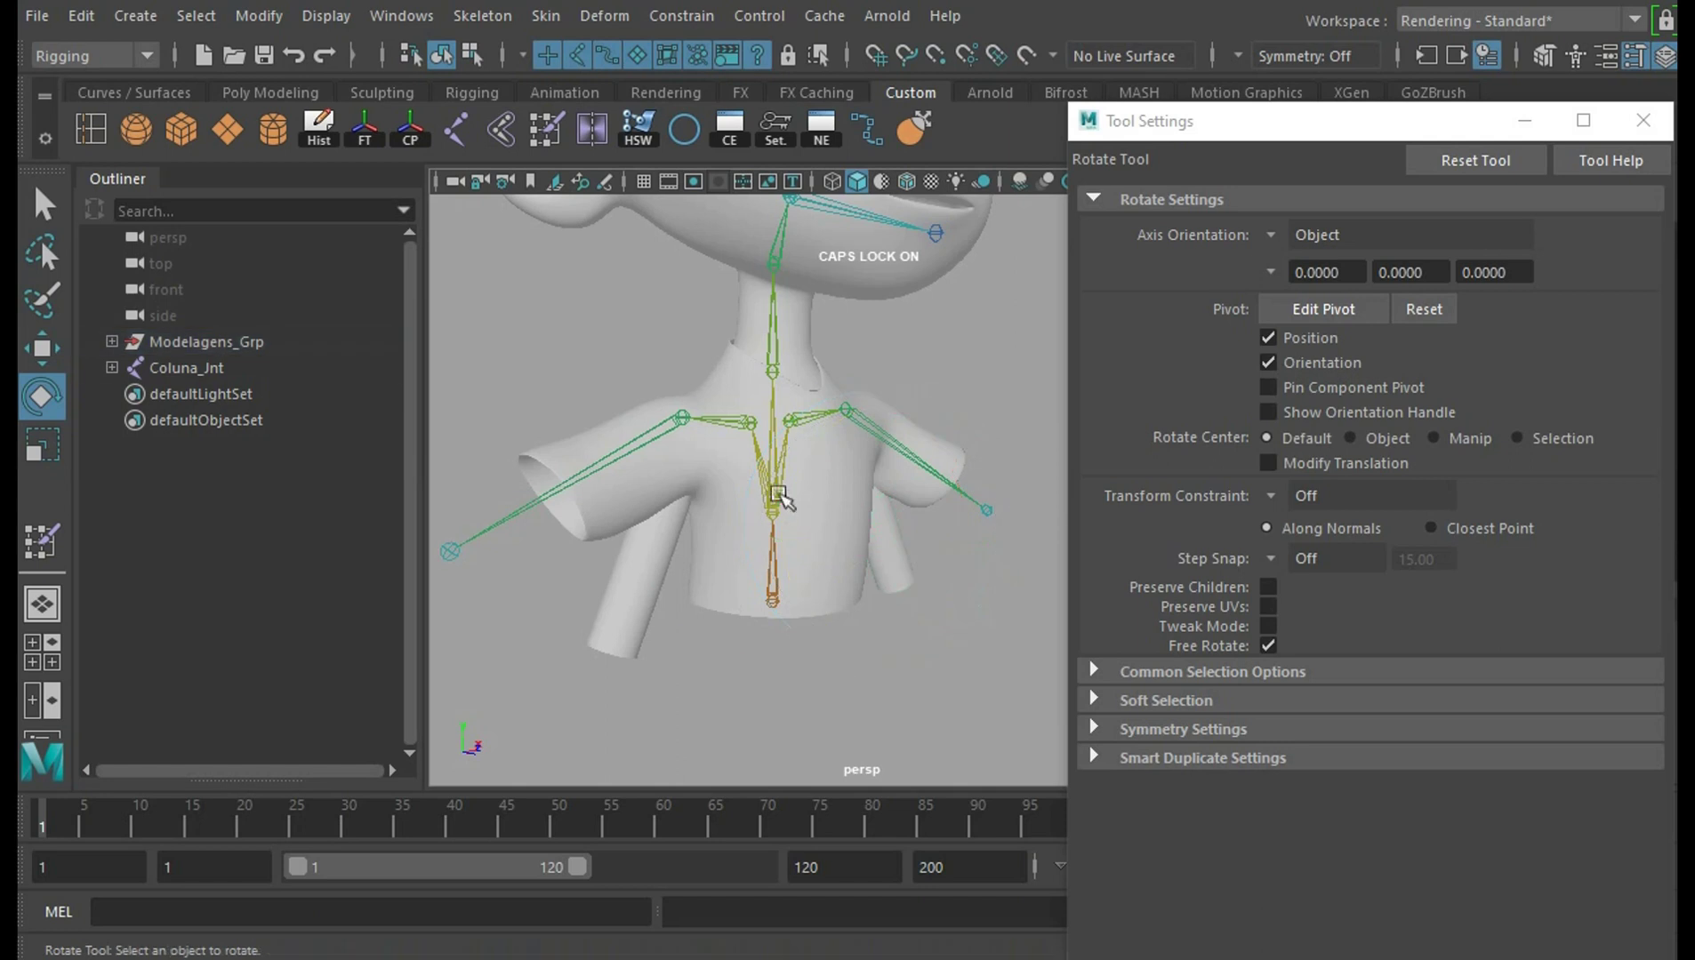
pyautogui.moveTo(772, 498)
pyautogui.keyDown('alt'); pyautogui.mouseDown()
pyautogui.moveTo(820, 521)
pyautogui.moveTo(761, 524)
pyautogui.moveTo(673, 483)
pyautogui.moveTo(783, 453)
pyautogui.mouseUp(); pyautogui.keyUp('alt')
pyautogui.hotkey('ctrl', 'z')
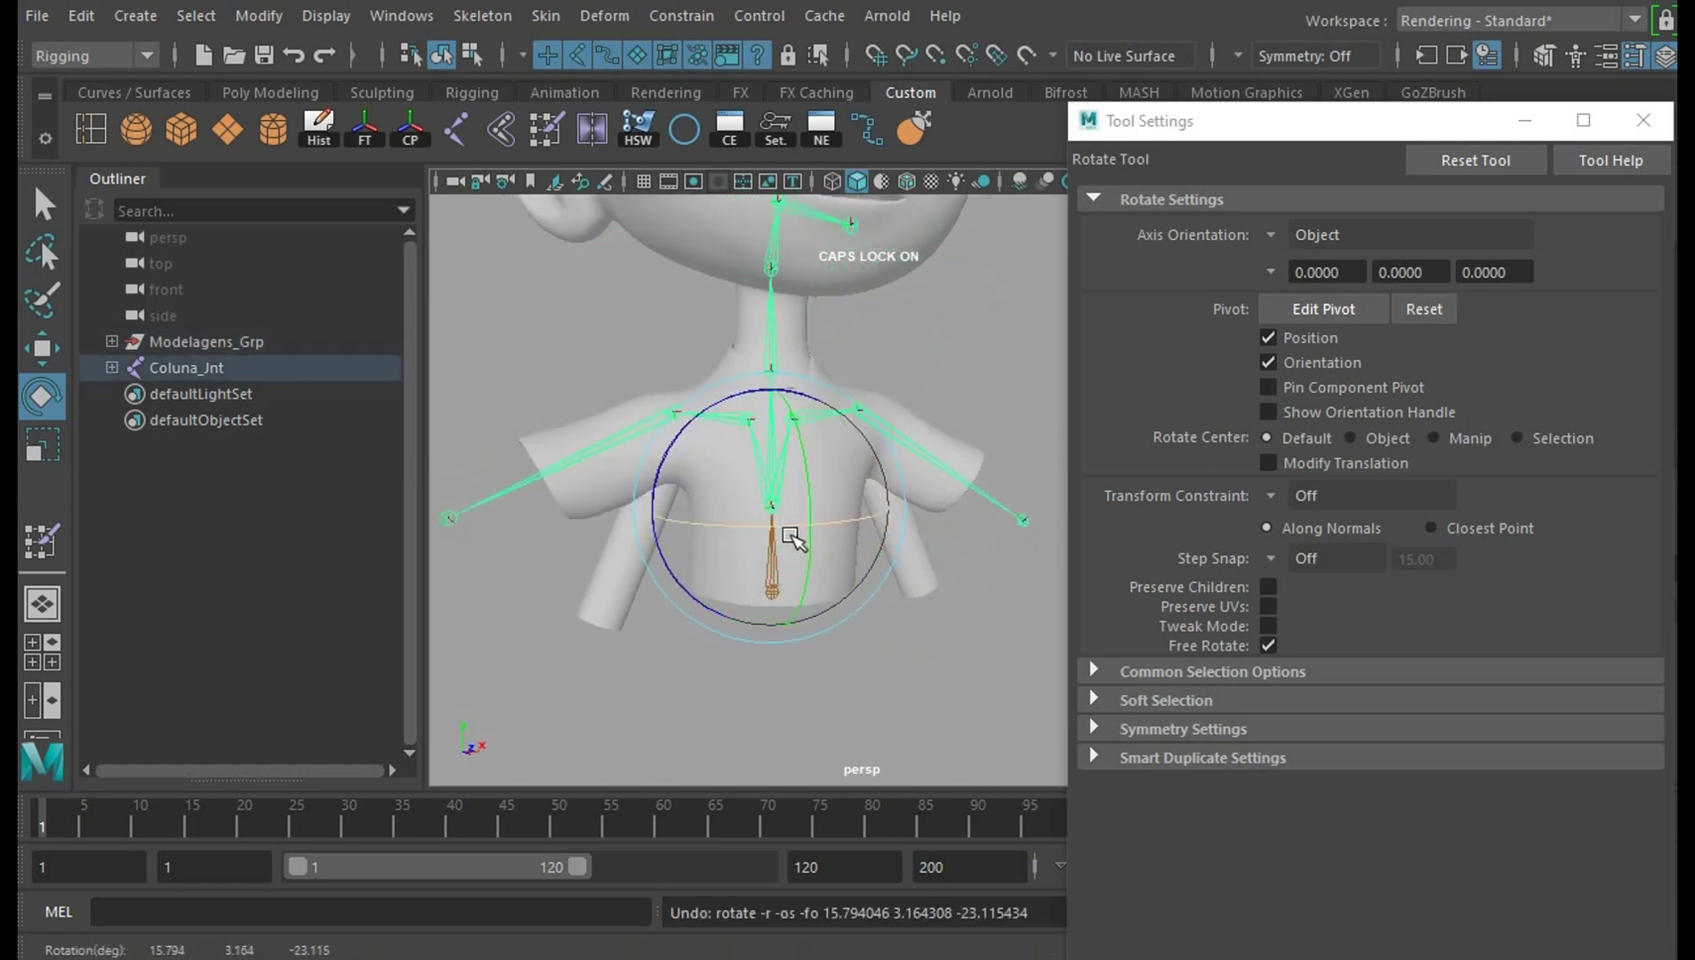
pyautogui.hotkey('ctrl', 'z')
pyautogui.hotkey('ctrl', 'z')
pyautogui.hotkey('ctrl', 'z')
pyautogui.hotkey('ctrl', 'z')
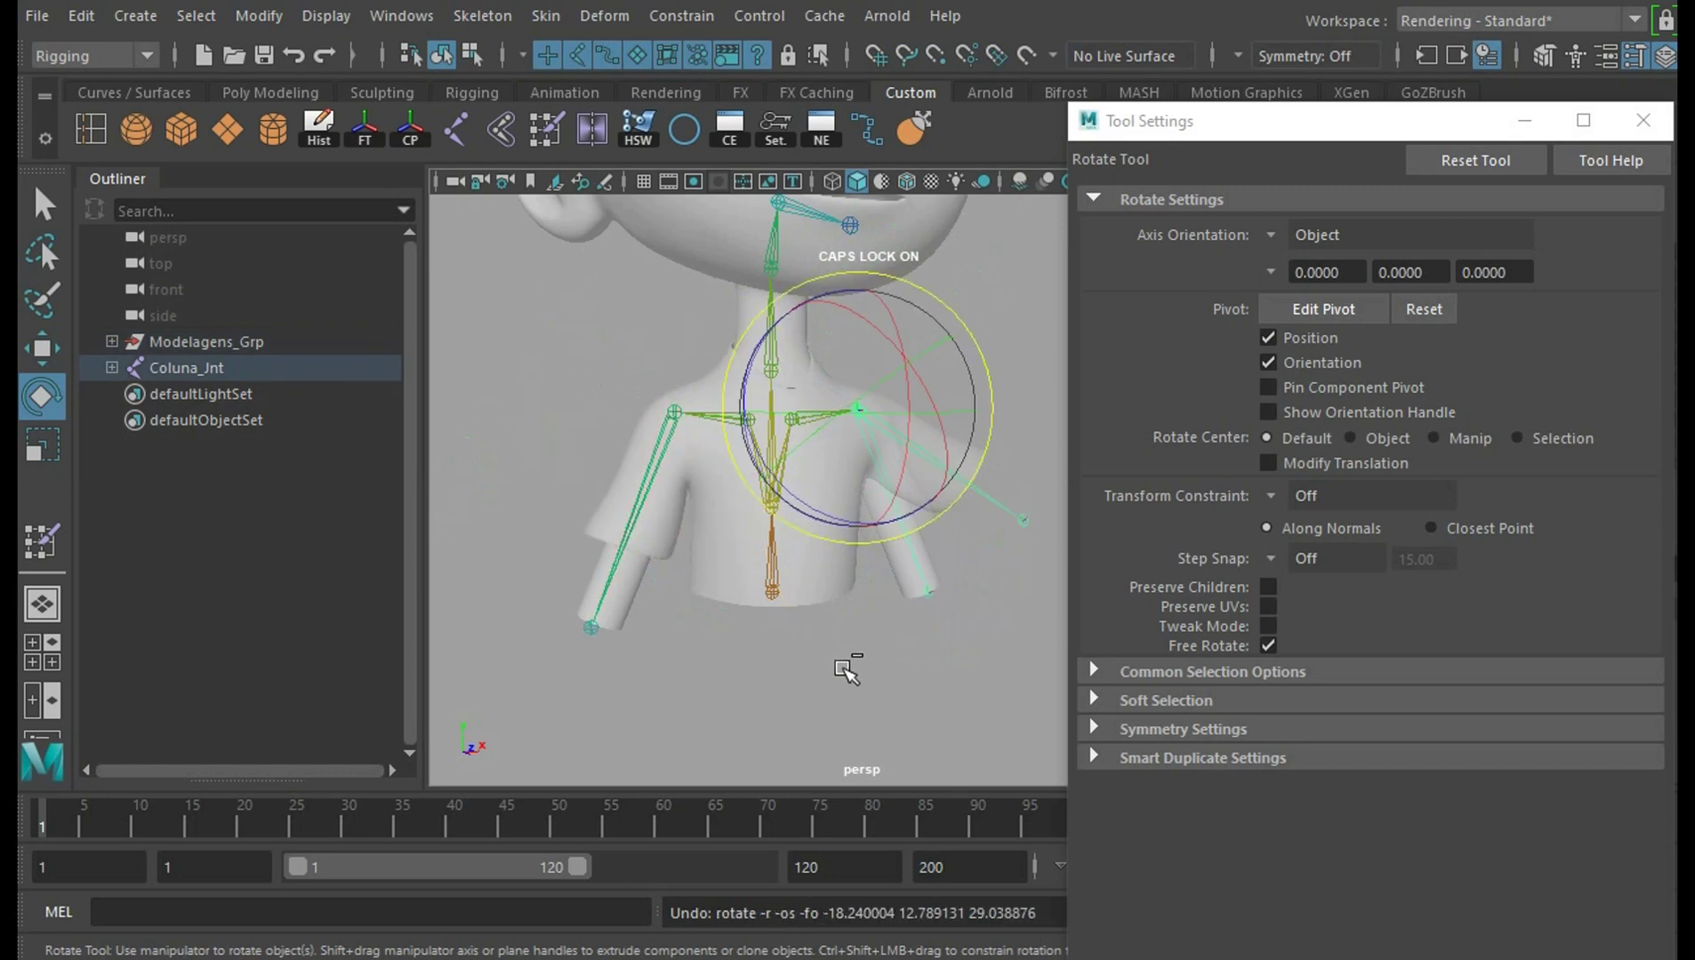
pyautogui.hotkey('ctrl', 'z')
# Test-turn the neck joint, undo it, and reframe the torso from the front
pyautogui.scroll(-3, 894, 609)
pyautogui.scroll(3, 889, 552)
pyautogui.scroll(-2, 987, 524)
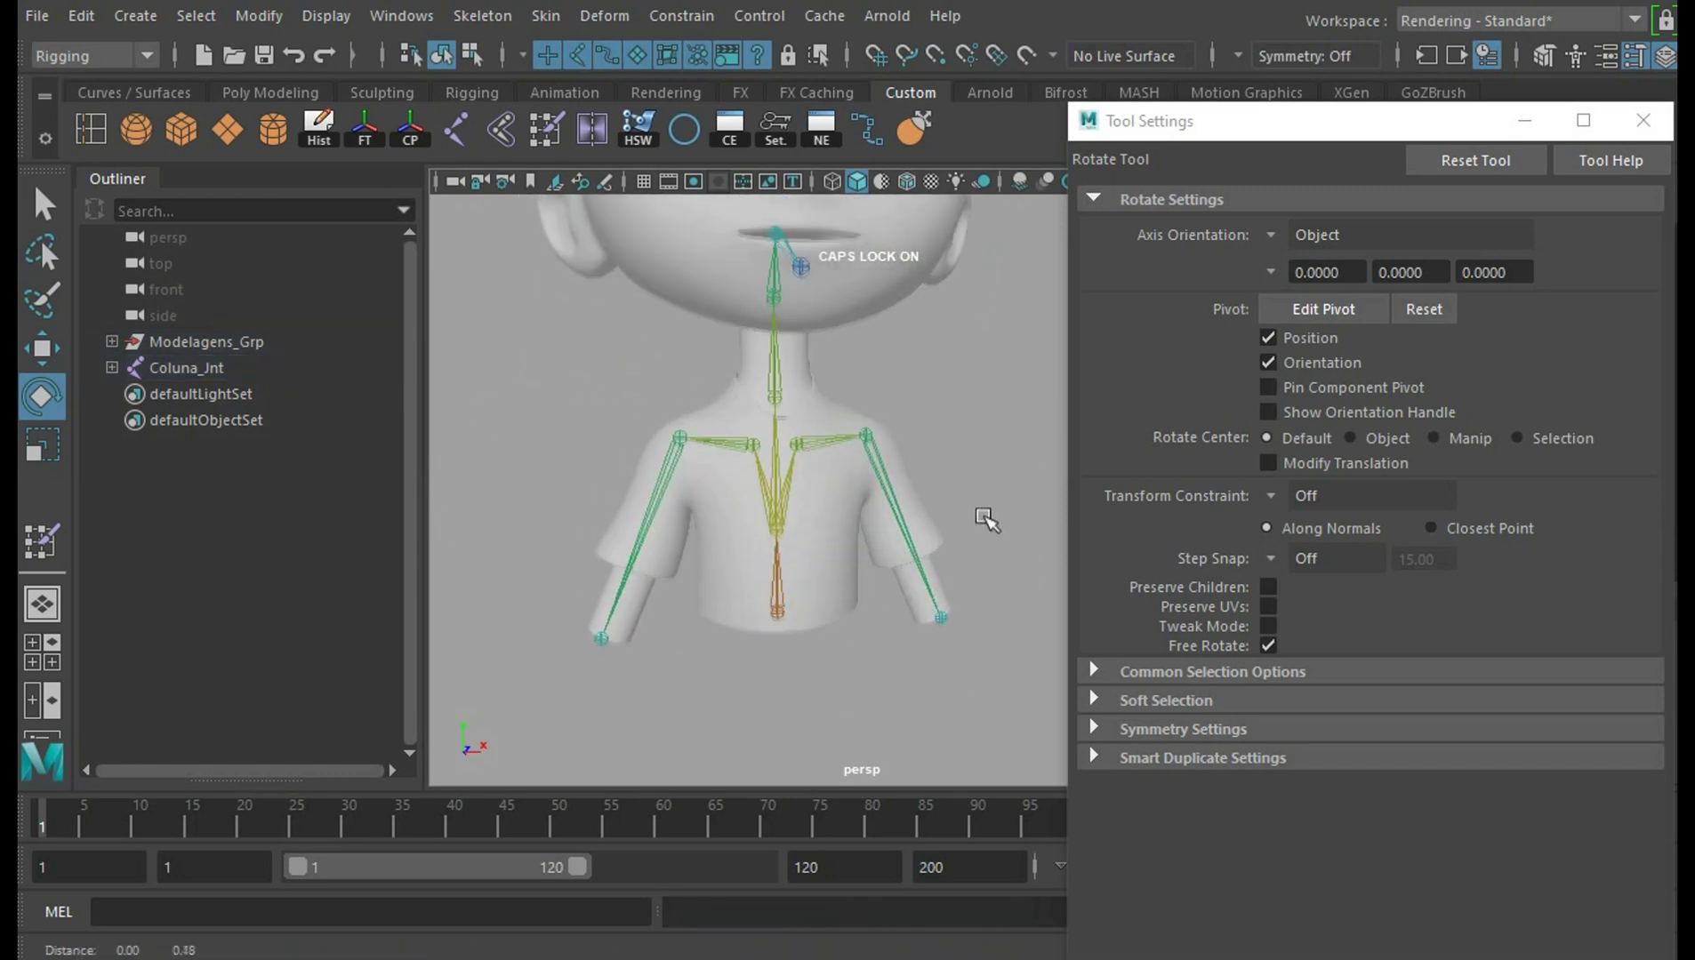
pyautogui.scroll(4, 989, 521)
pyautogui.moveTo(990, 522)
pyautogui.keyDown('alt'); pyautogui.mouseDown(button='middle')
pyautogui.moveTo(968, 464)
pyautogui.moveTo(1029, 585)
pyautogui.mouseUp(button='middle'); pyautogui.keyUp('alt')
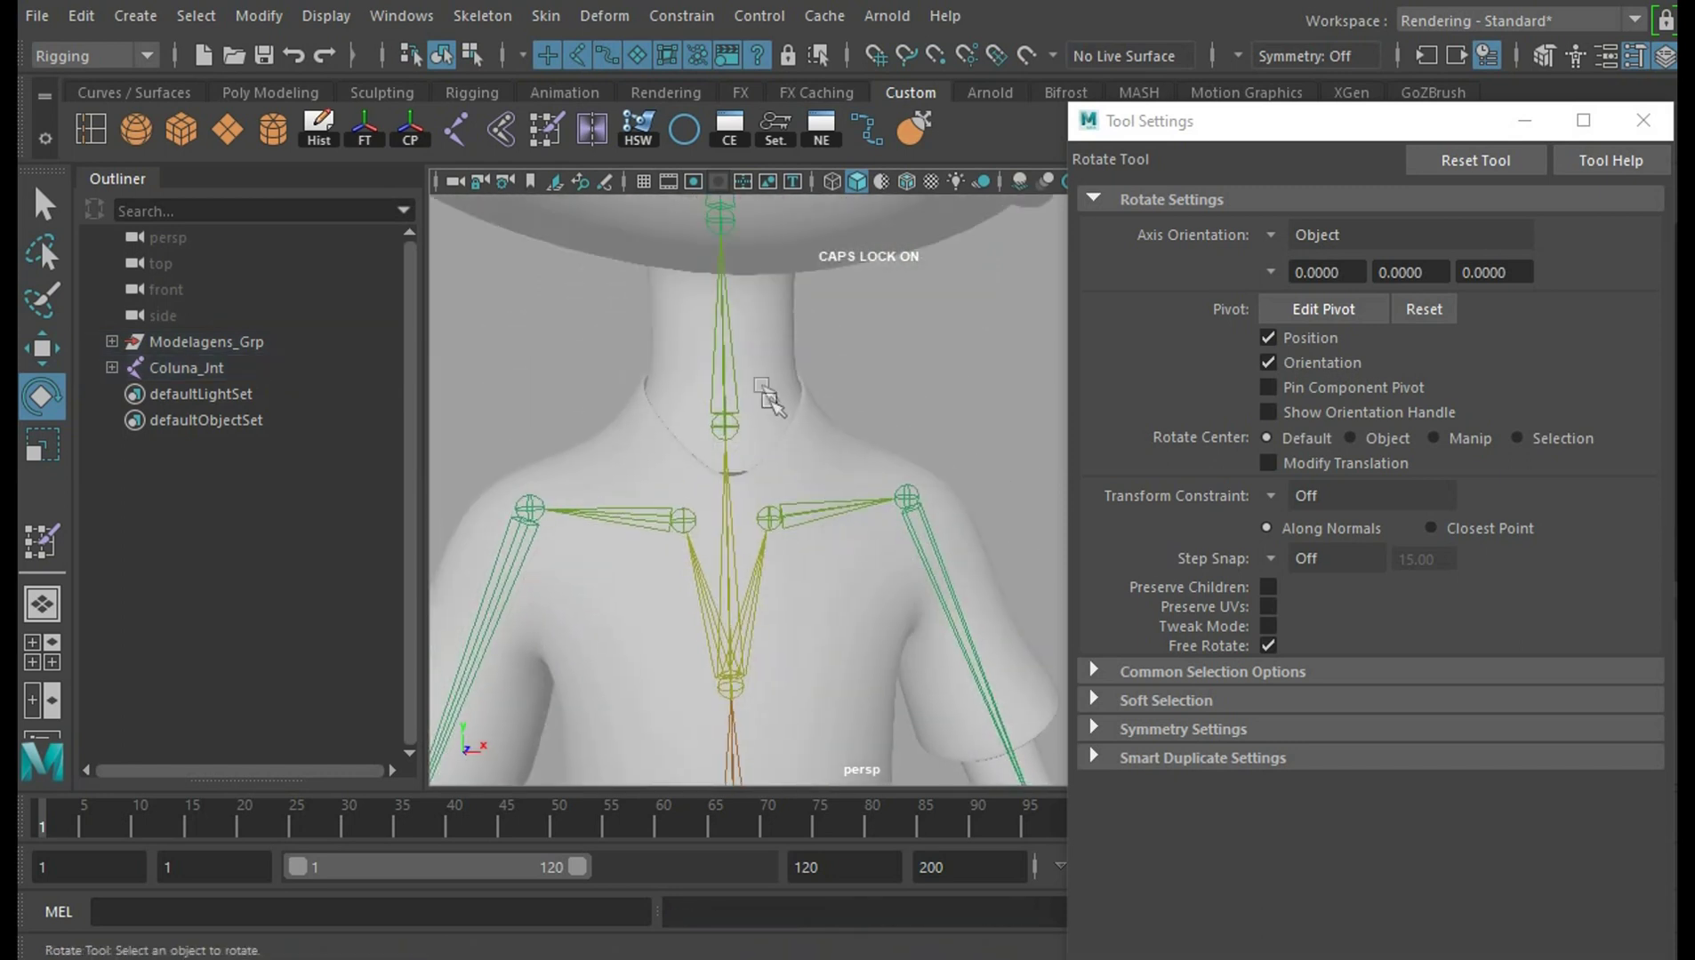
pyautogui.click(740, 364)
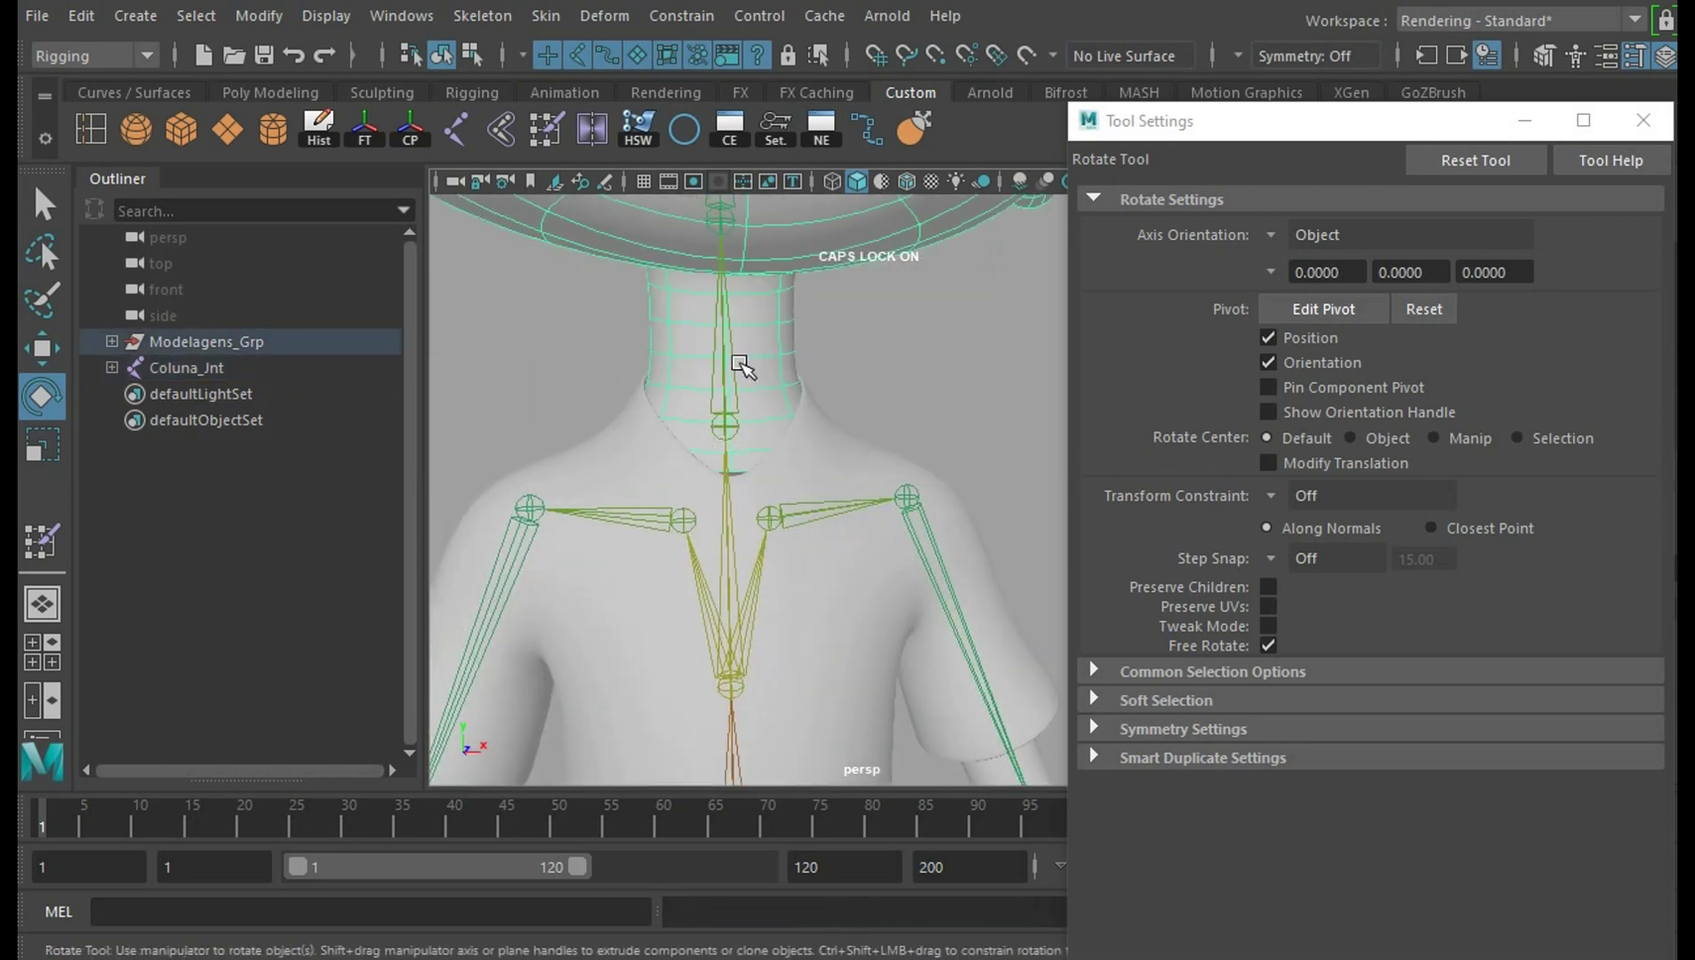
pyautogui.click(722, 365)
pyautogui.moveTo(725, 372)
pyautogui.mouseDown()
pyautogui.moveTo(851, 473)
pyautogui.moveTo(1022, 437)
pyautogui.moveTo(955, 498)
pyautogui.mouseUp()
pyautogui.hotkey('ctrl', 'z')
pyautogui.hotkey('ctrl', 'z')
pyautogui.scroll(-2, 1013, 440)
pyautogui.scroll(-2, 1012, 439)
pyautogui.click(876, 596)
pyautogui.keyDown('alt'); pyautogui.moveTo(876, 595); pyautogui.dragTo(801, 591); pyautogui.keyUp('alt')
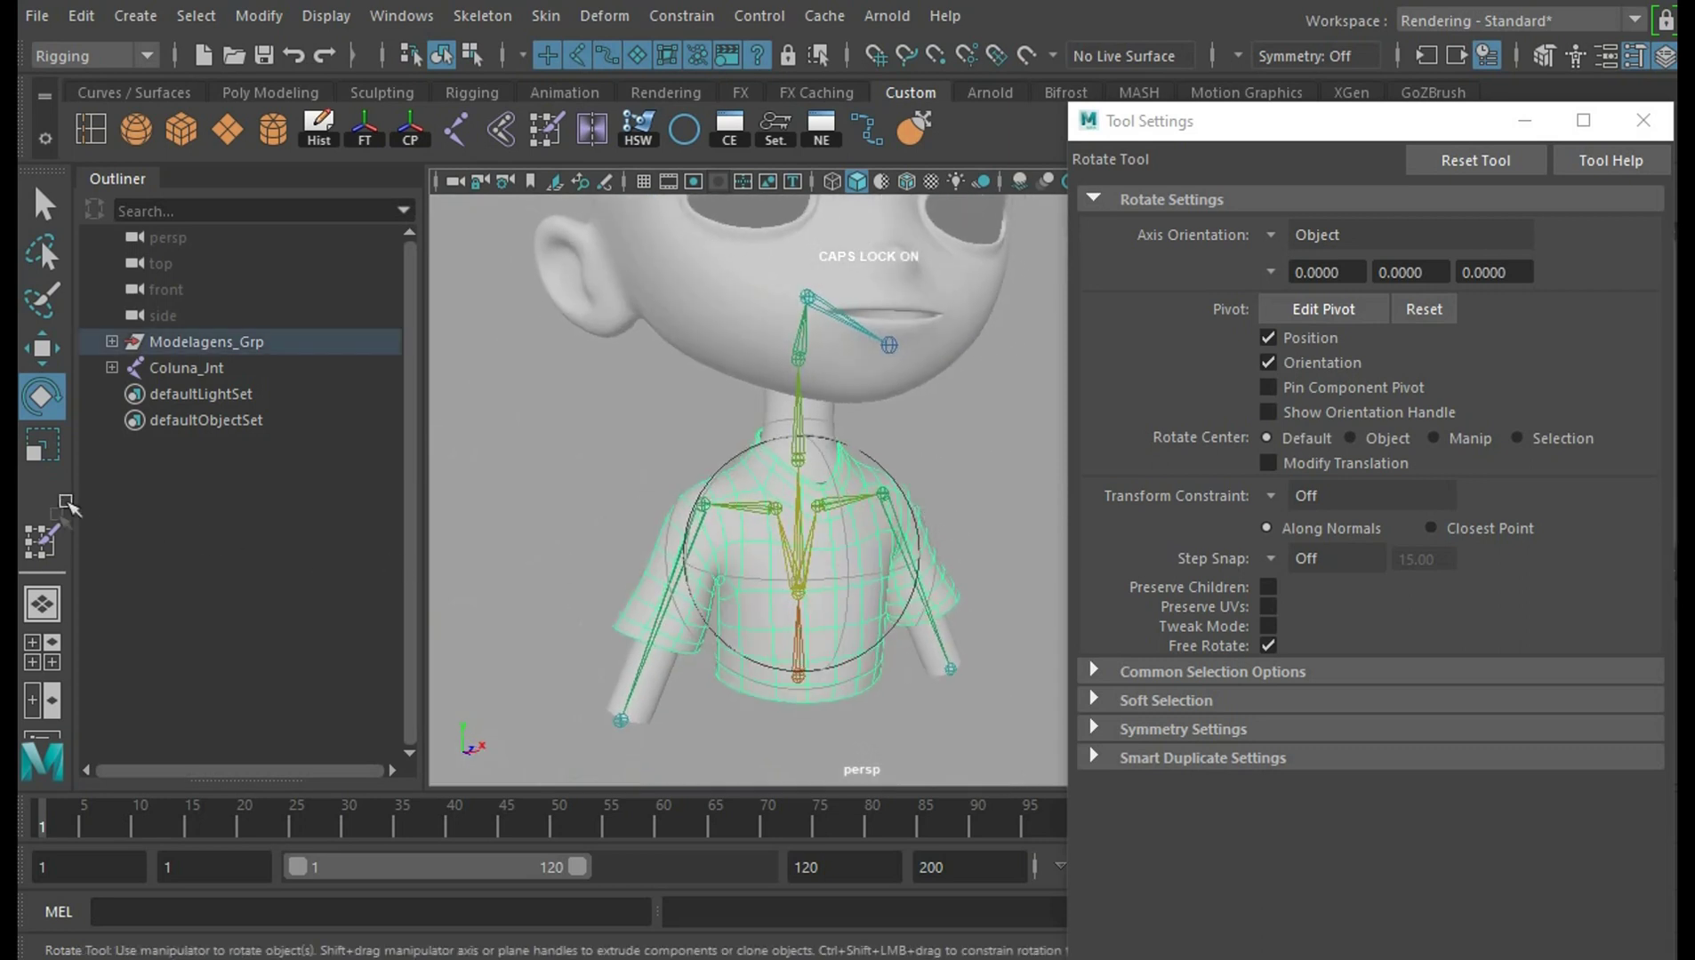
# Reopen Paint Skin Weights and lock all influences from Coluna_Jnt through Pescoço_Jnt
pyautogui.click(42, 540)
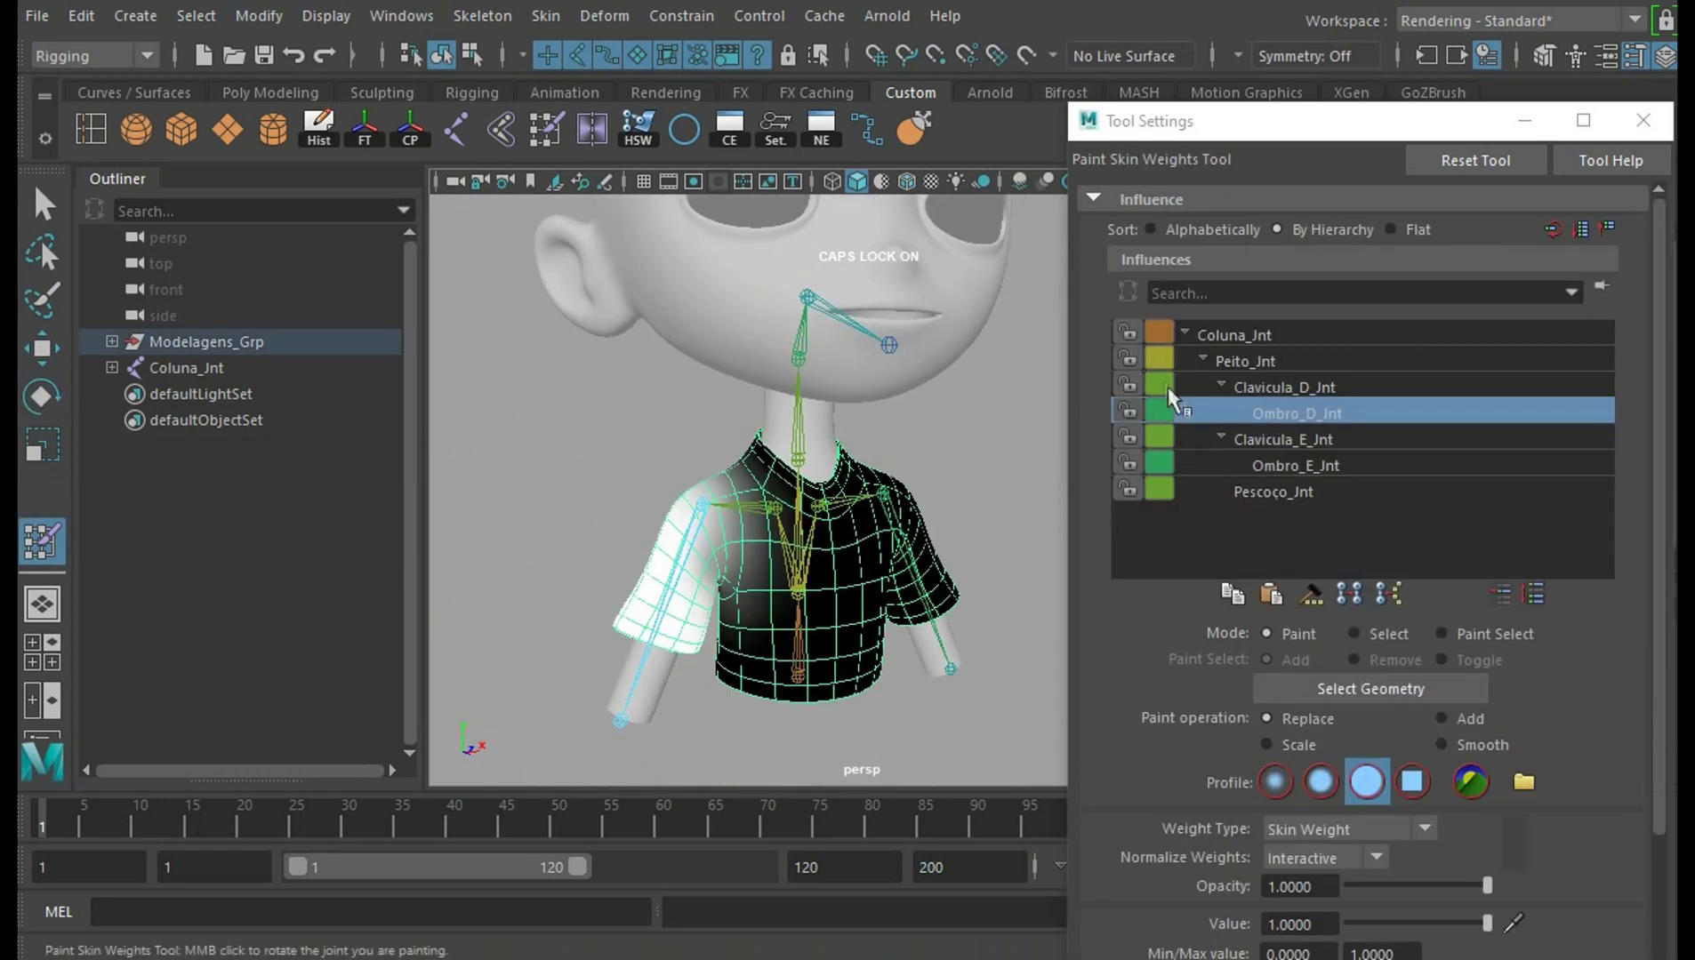
pyautogui.click(1213, 334)
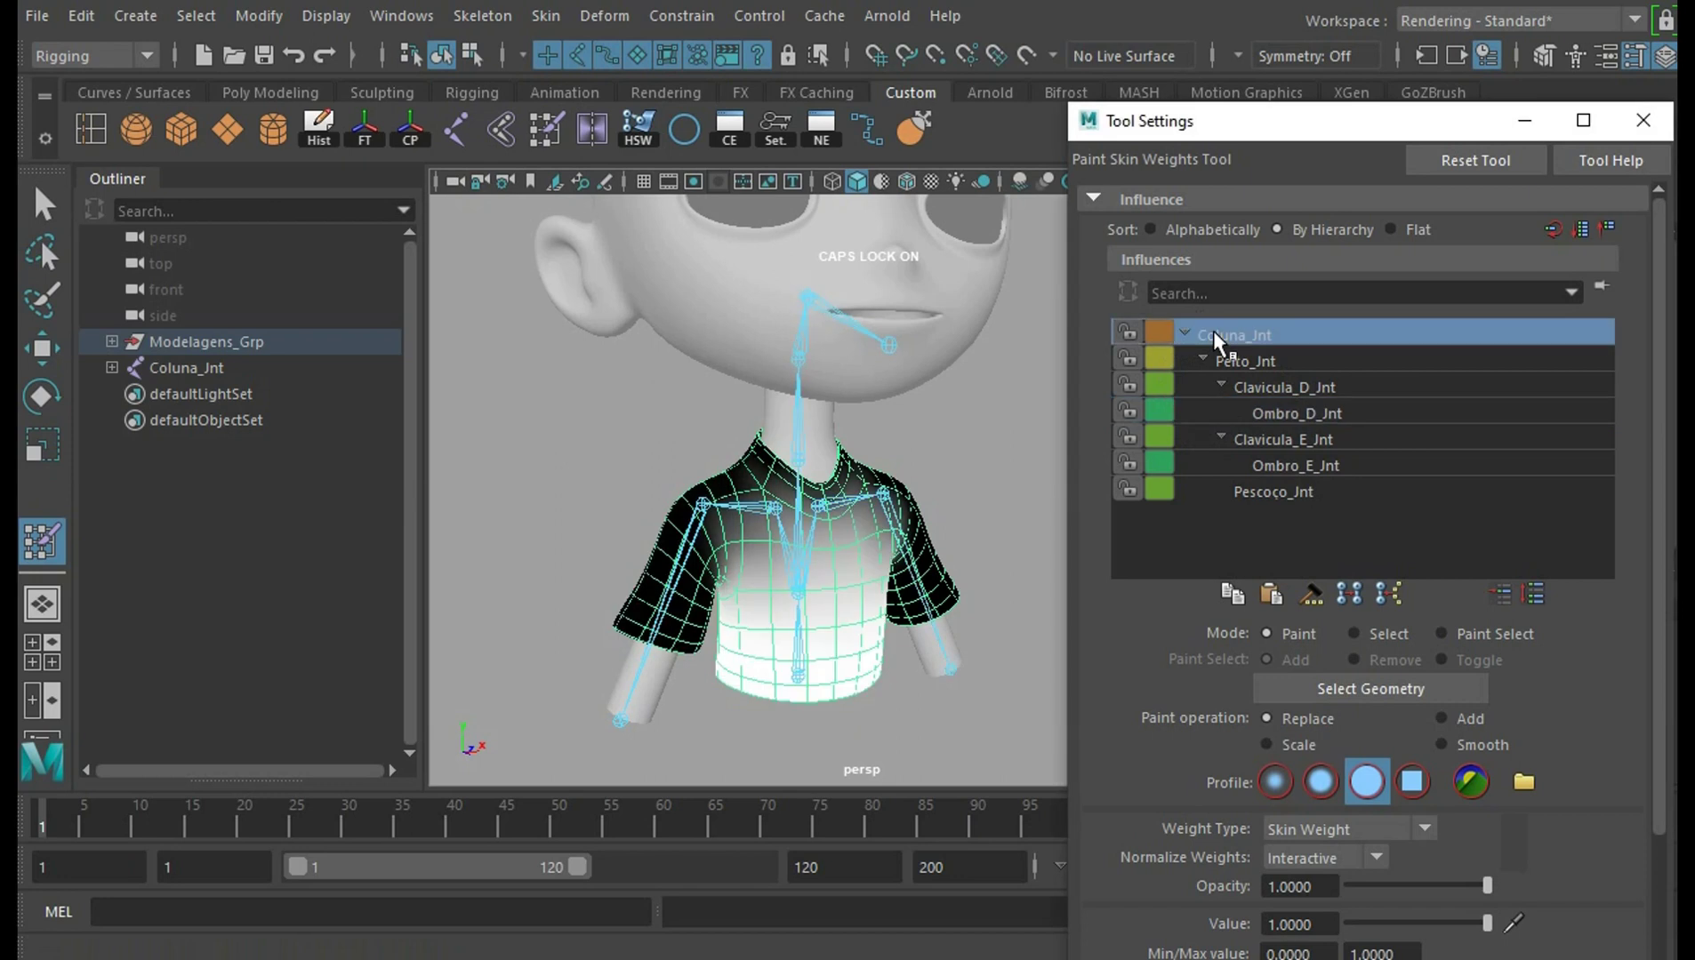
pyautogui.keyDown('shift'); pyautogui.click(1288, 494); pyautogui.keyUp('shift')
pyautogui.click(1128, 332)
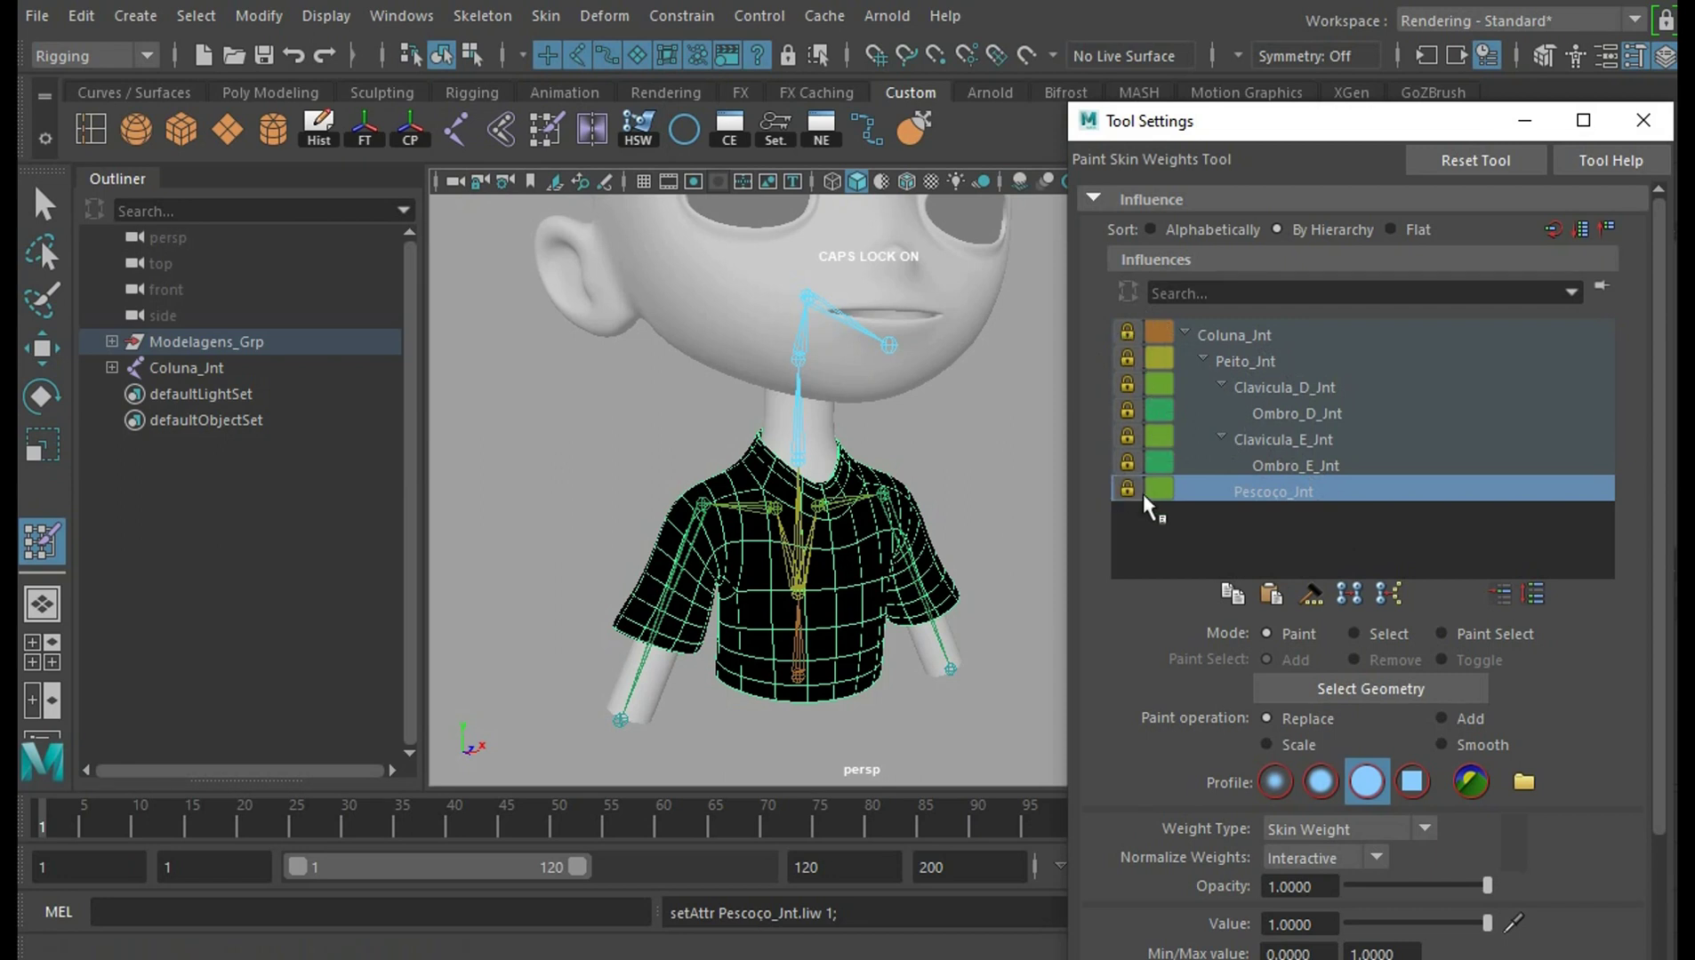
# Unlock Clavicula_D_Jnt and make Pescoço_Jnt the active paint influence
pyautogui.click(1341, 473)
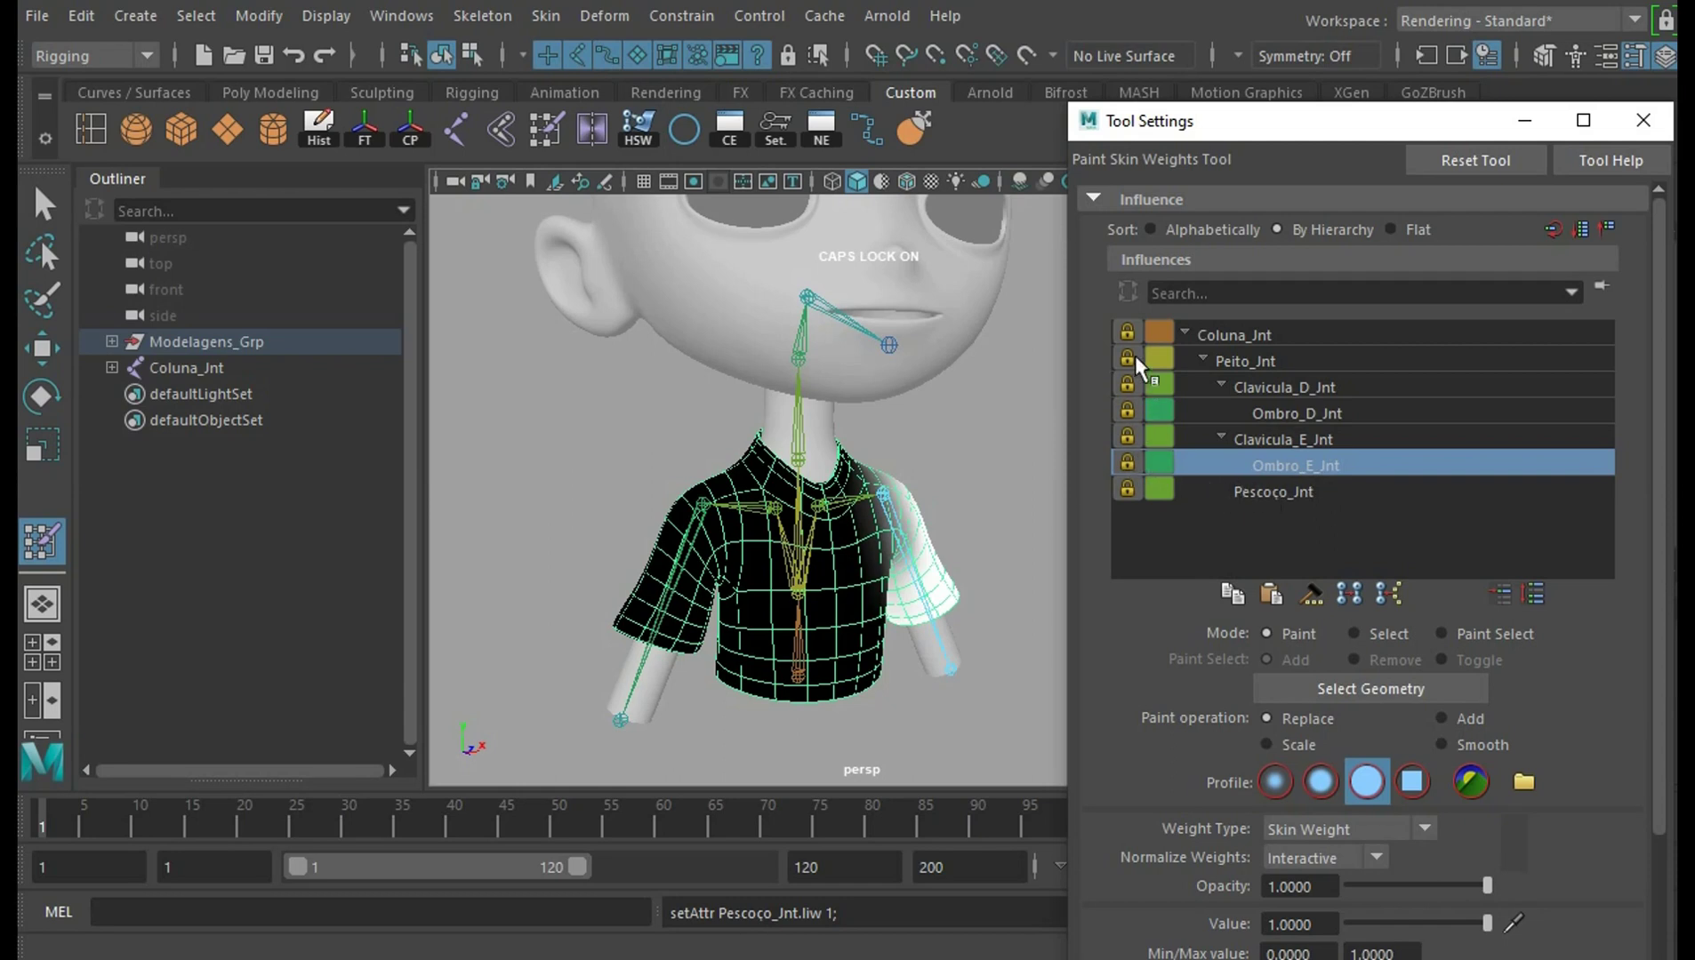
pyautogui.click(1244, 491)
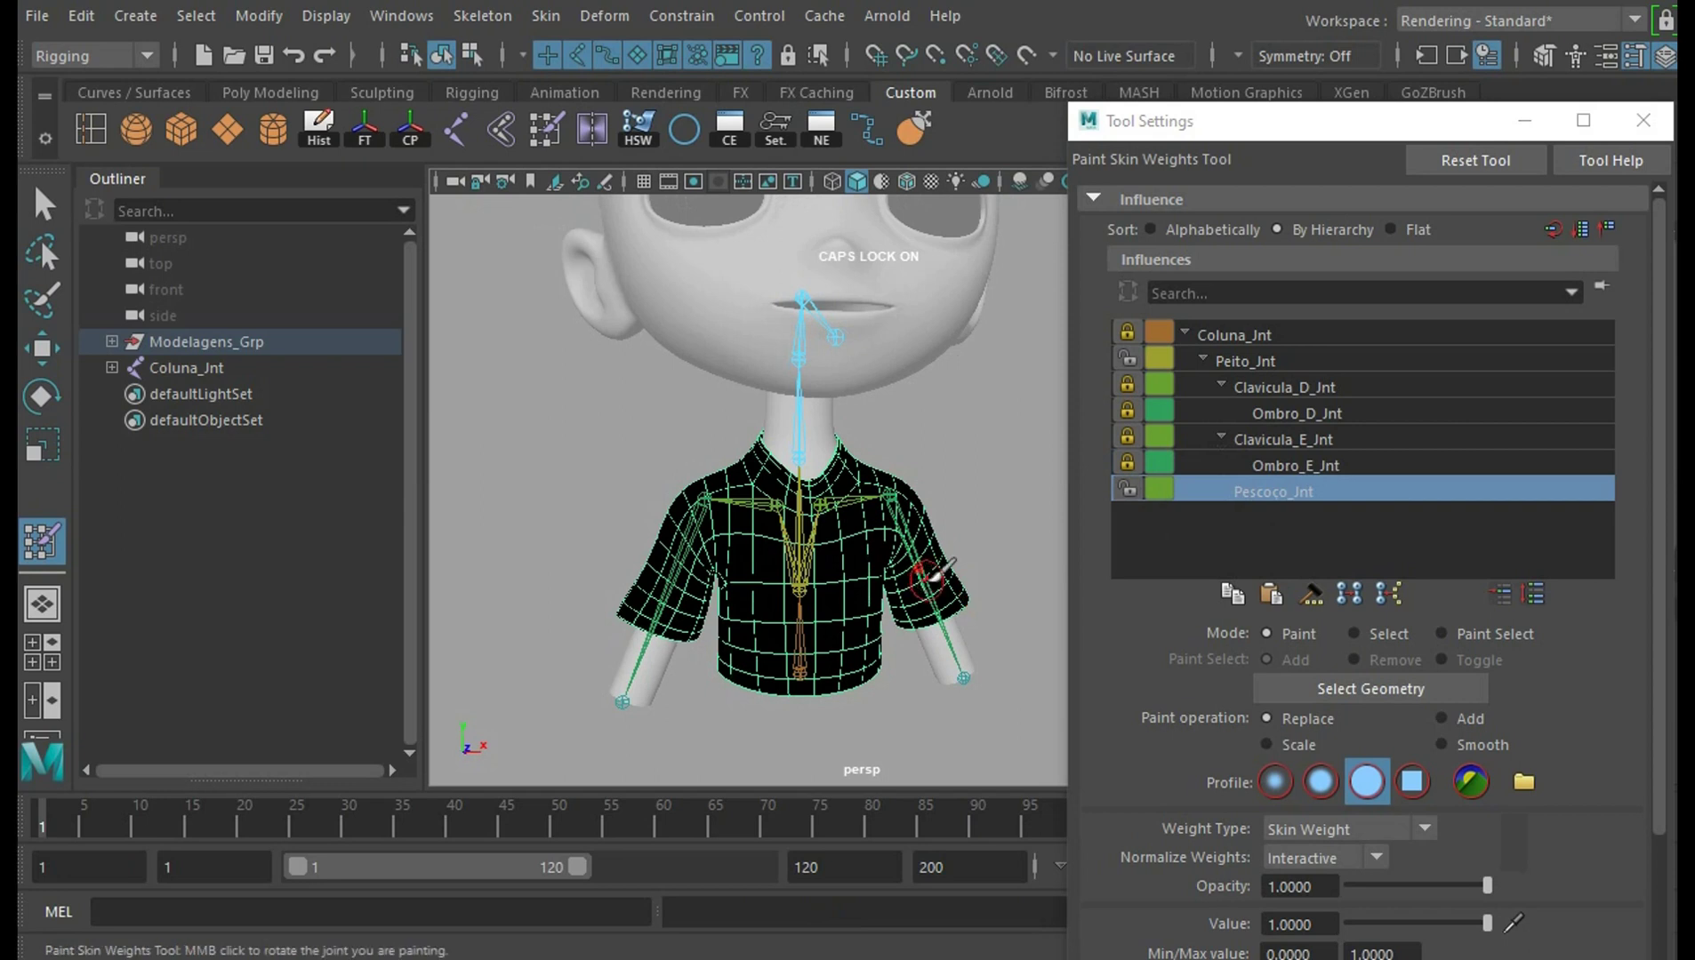
pyautogui.click(1295, 357)
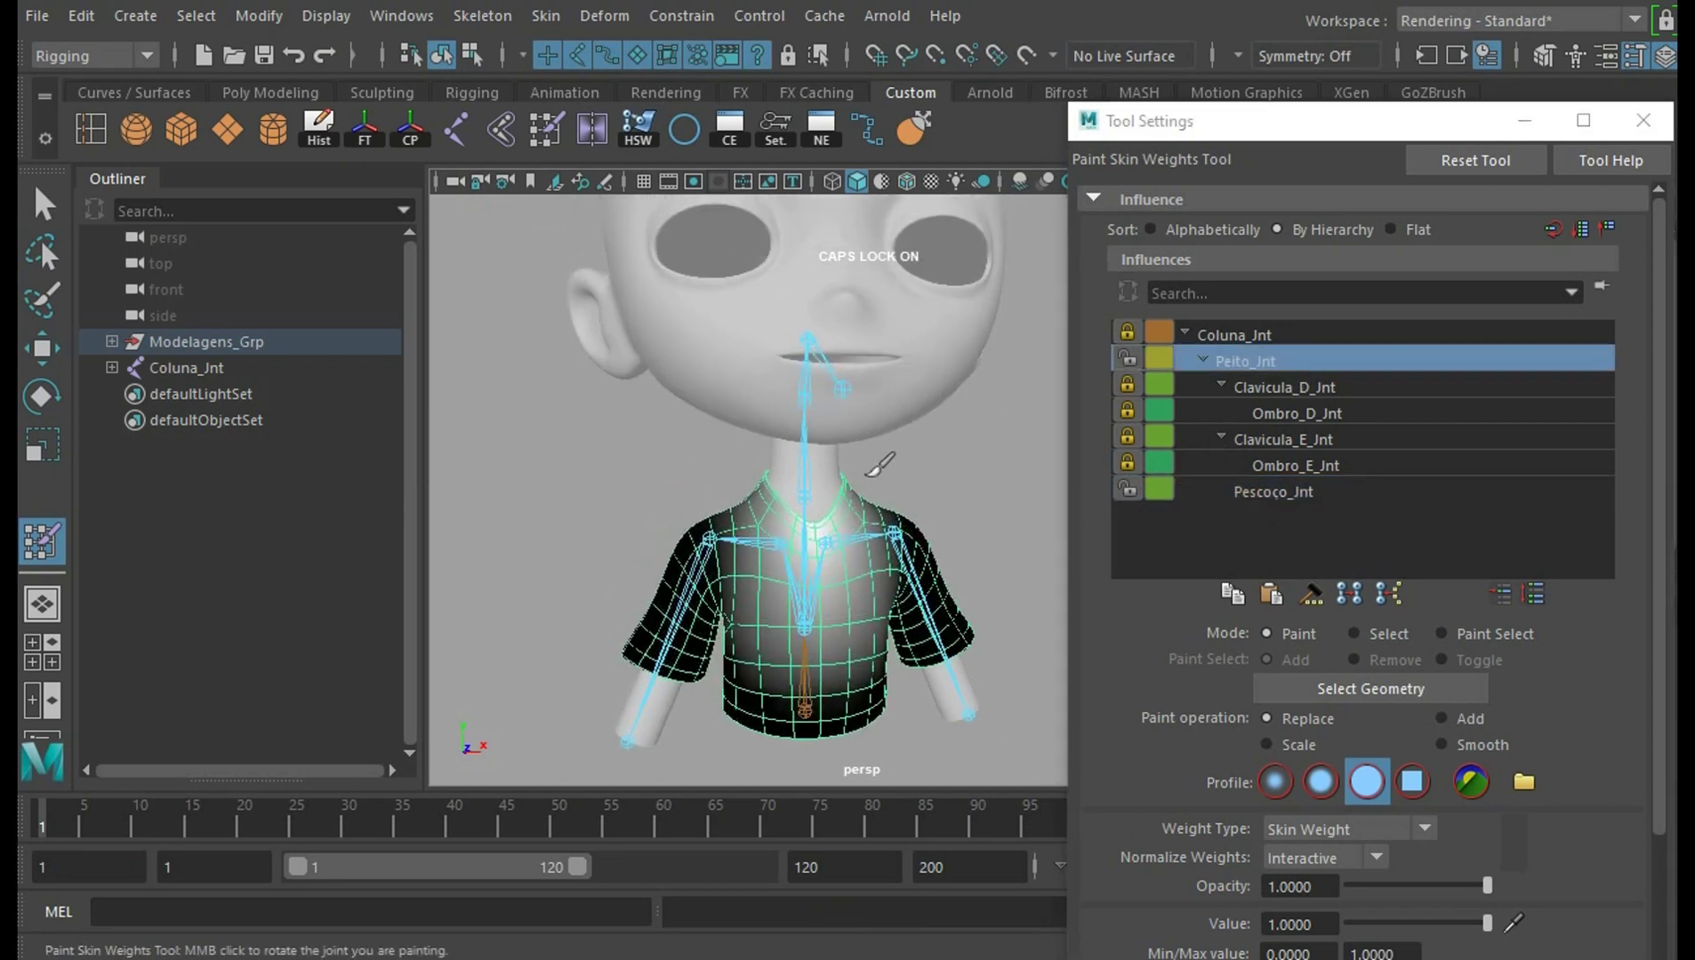
pyautogui.scroll(5, 883, 434)
pyautogui.click(1307, 493)
pyautogui.scroll(3, 964, 529)
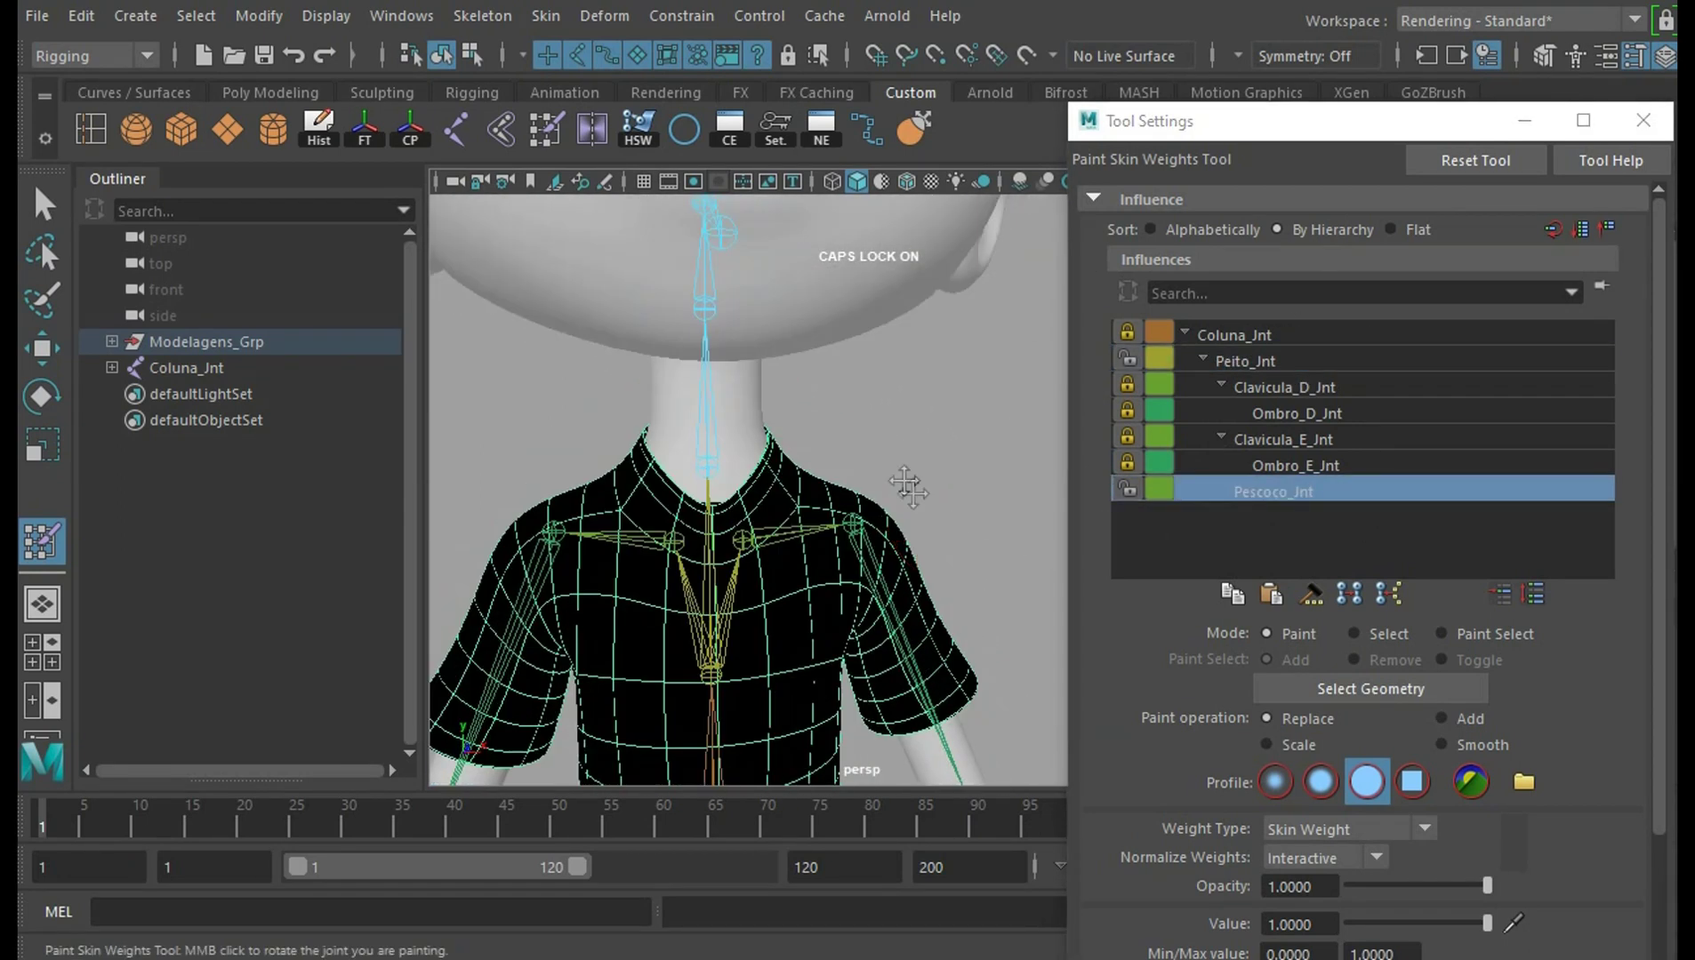
pyautogui.scroll(2, 978, 532)
pyautogui.click(1311, 391)
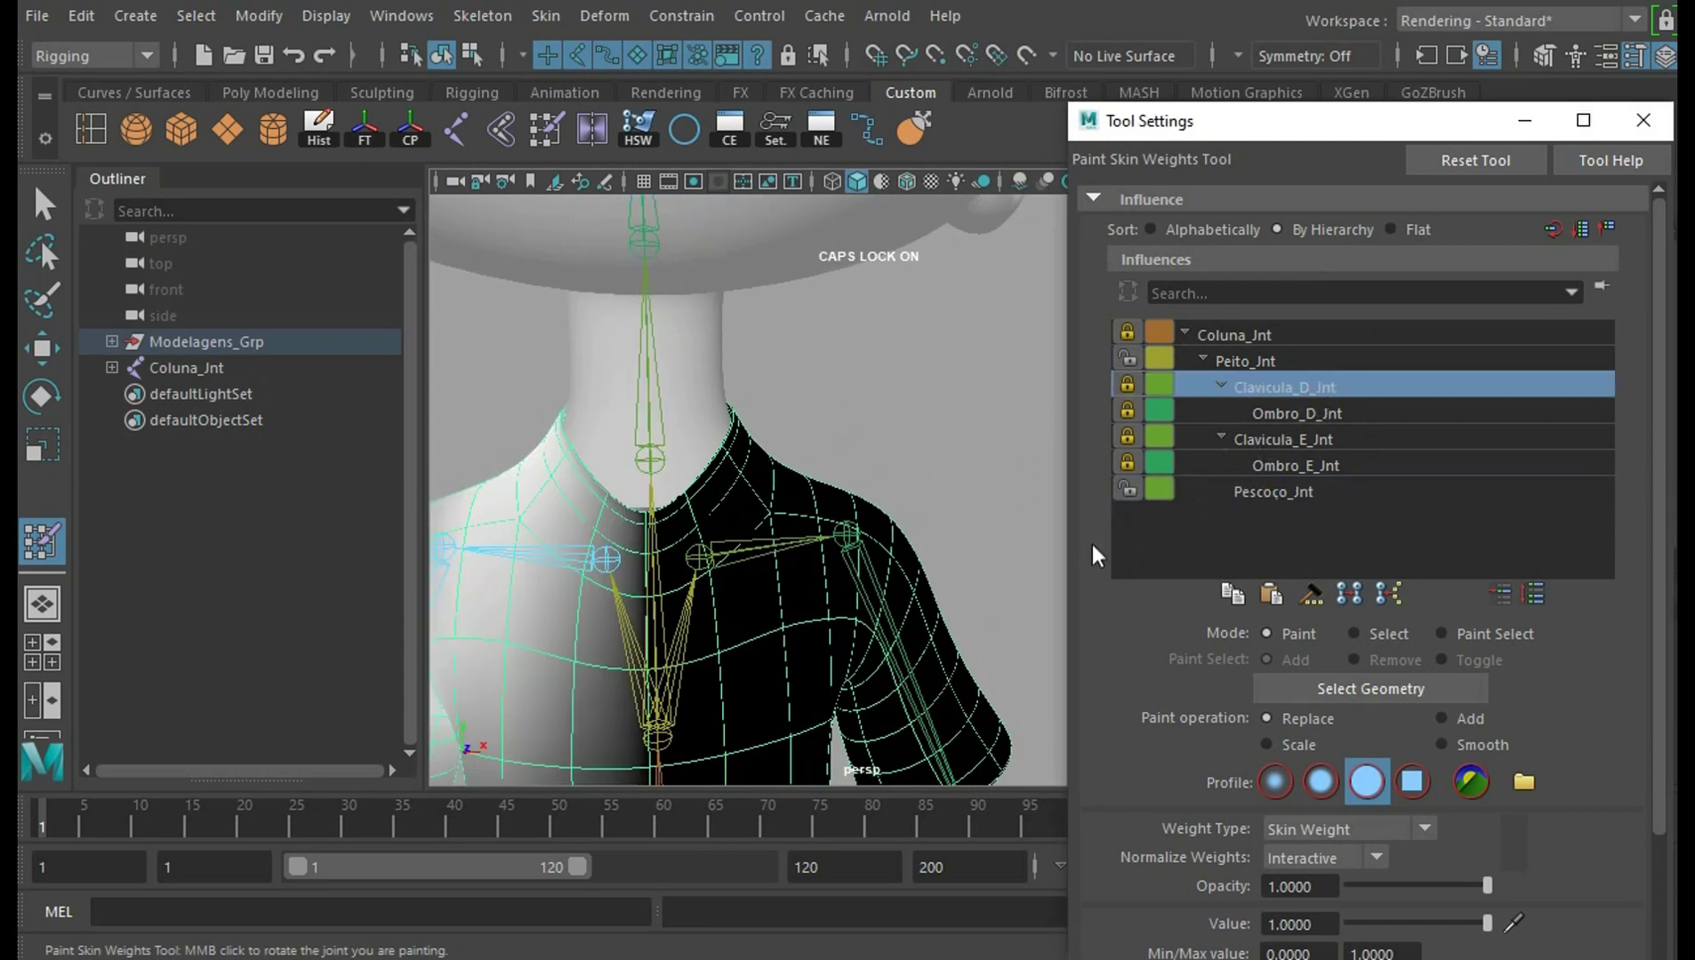
pyautogui.keyDown('alt'); pyautogui.moveTo(729, 604); pyautogui.dragTo(813, 543, button='middle'); pyautogui.keyUp('alt')
pyautogui.click(1127, 385)
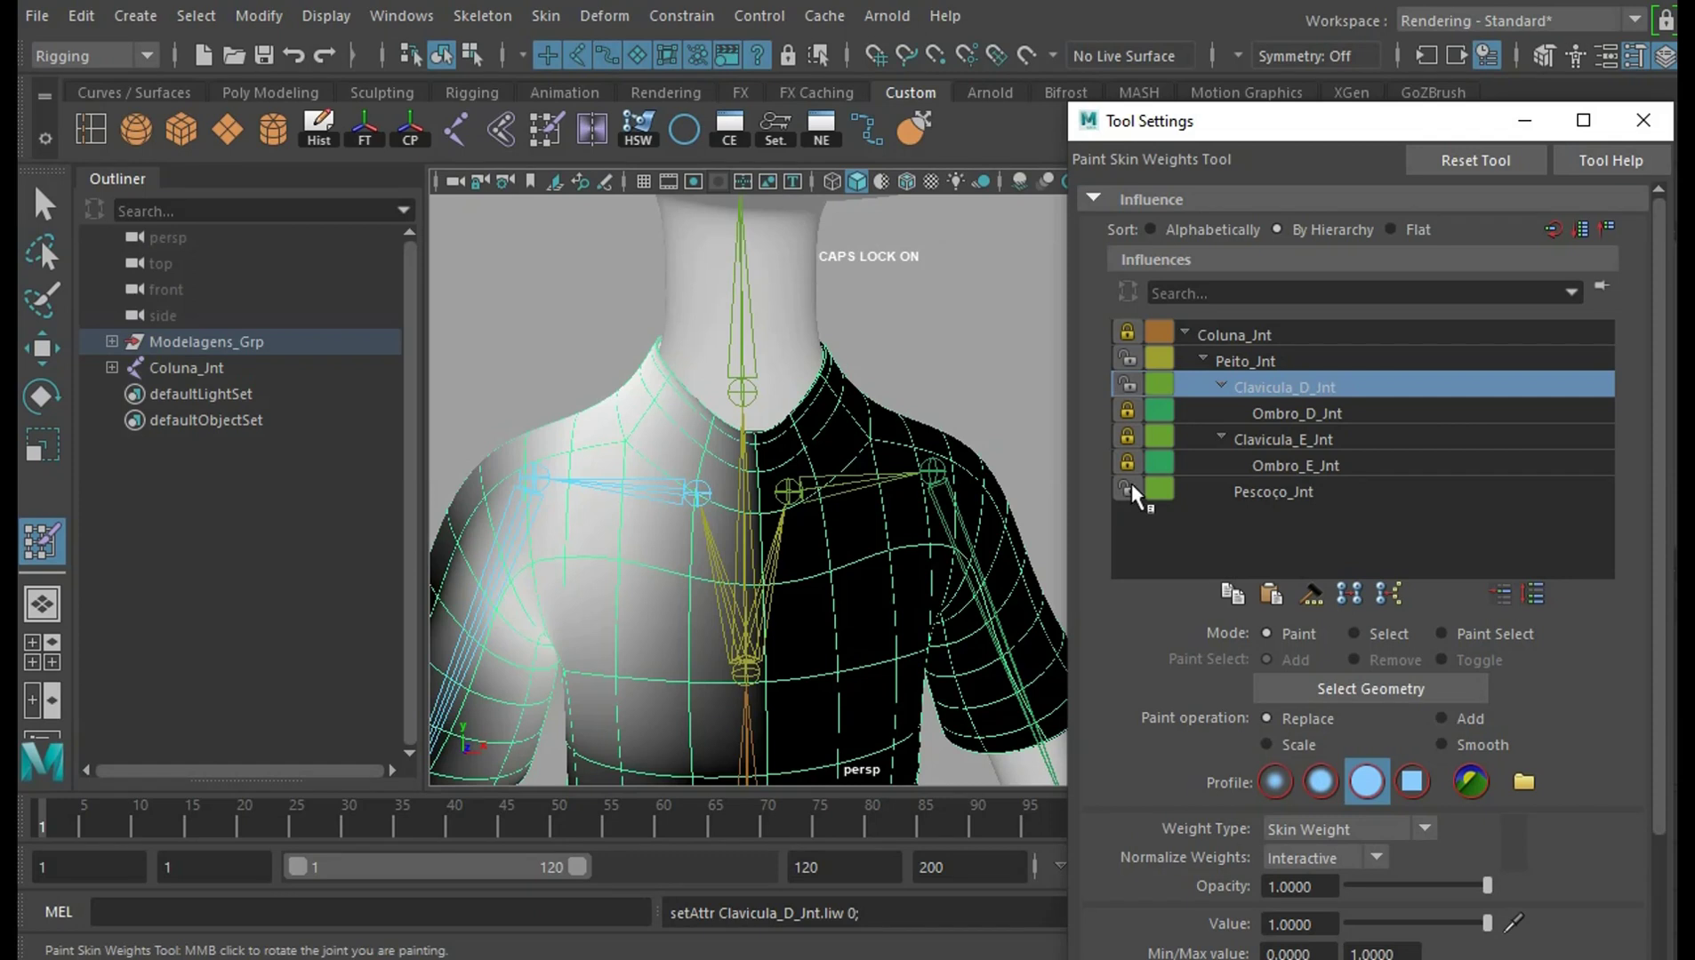
pyautogui.click(1287, 492)
pyautogui.moveTo(986, 494)
pyautogui.keyDown('alt'); pyautogui.mouseDown(button='middle')
pyautogui.moveTo(977, 550)
pyautogui.moveTo(698, 414)
pyautogui.mouseUp(button='middle'); pyautogui.keyUp('alt')
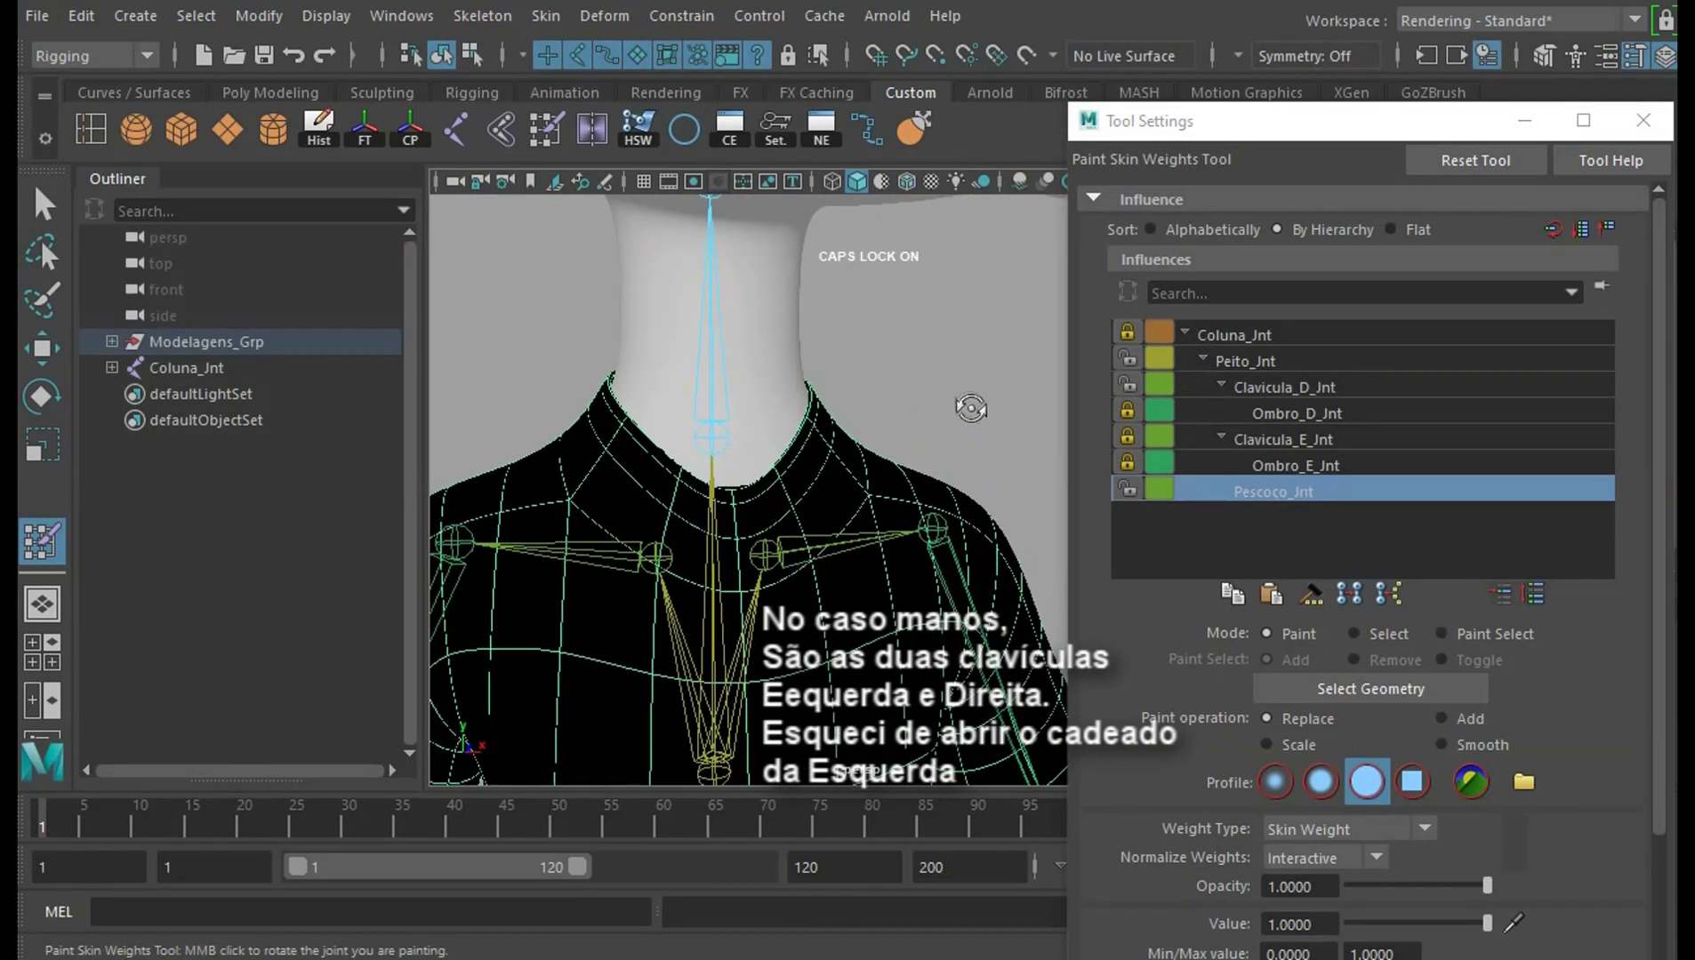
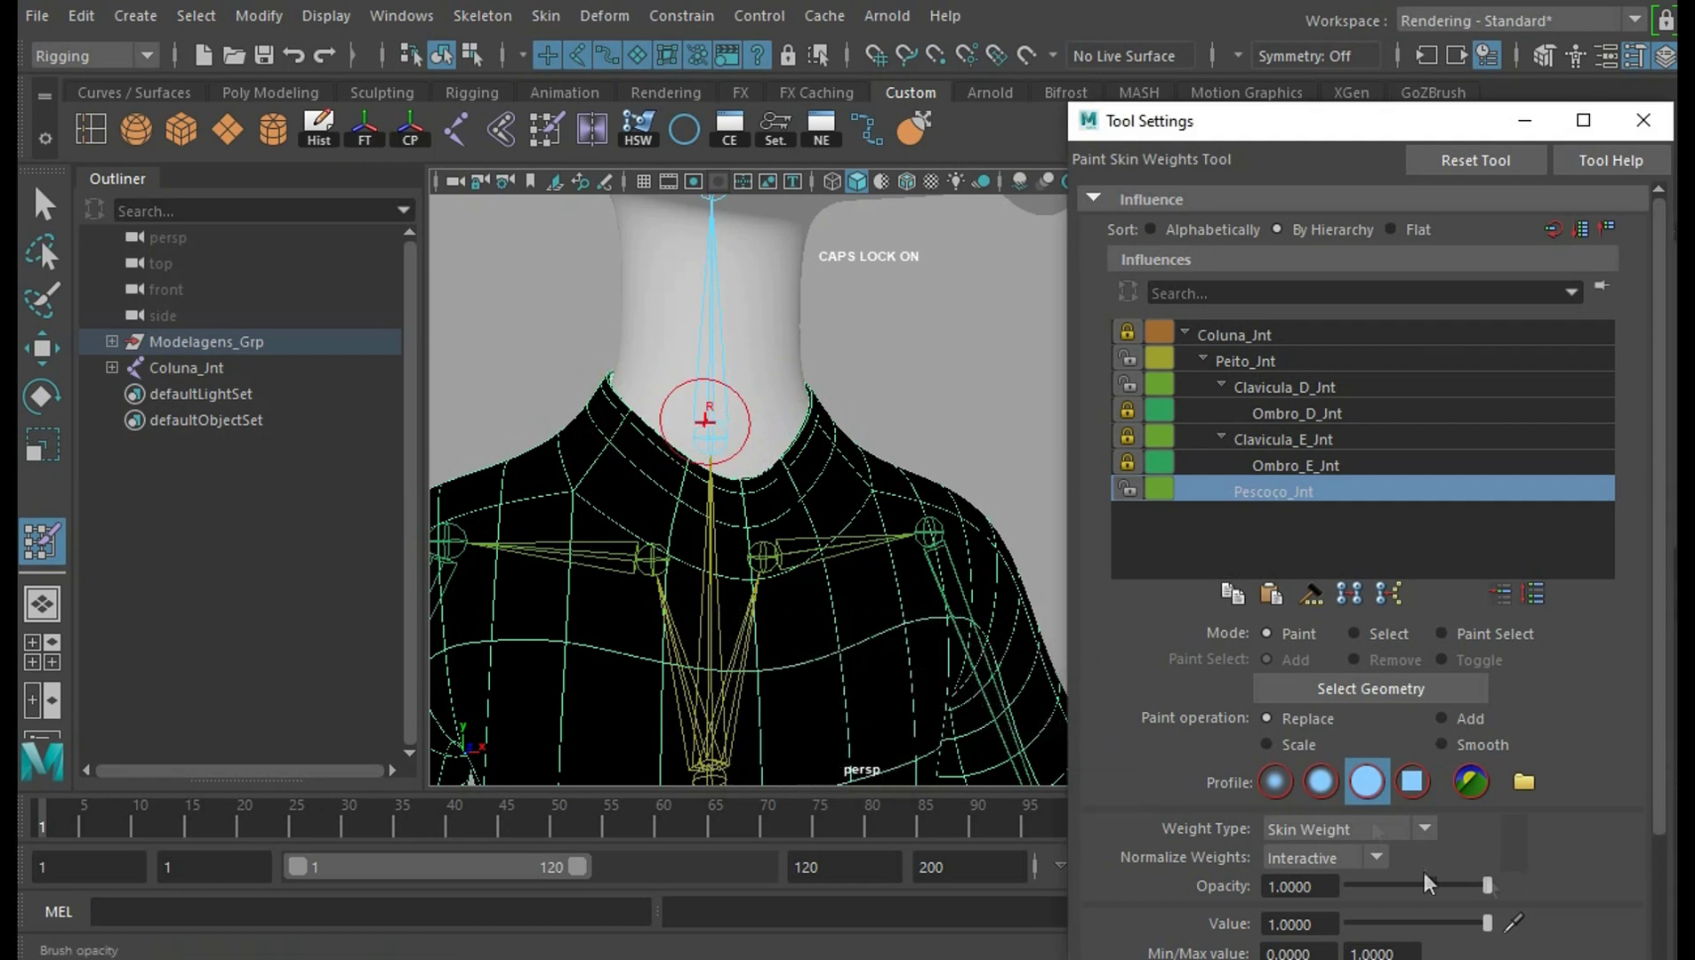
# Paint Pescoco_Jnt weight value 1 around the collar, undoing a stray shoulder stroke
pyautogui.moveTo(623, 480); pyautogui.dragTo(853, 427)
pyautogui.moveTo(994, 338)
pyautogui.keyDown('alt'); pyautogui.mouseDown()
pyautogui.moveTo(829, 430)
pyautogui.moveTo(909, 349)
pyautogui.mouseUp(); pyautogui.keyUp('alt')
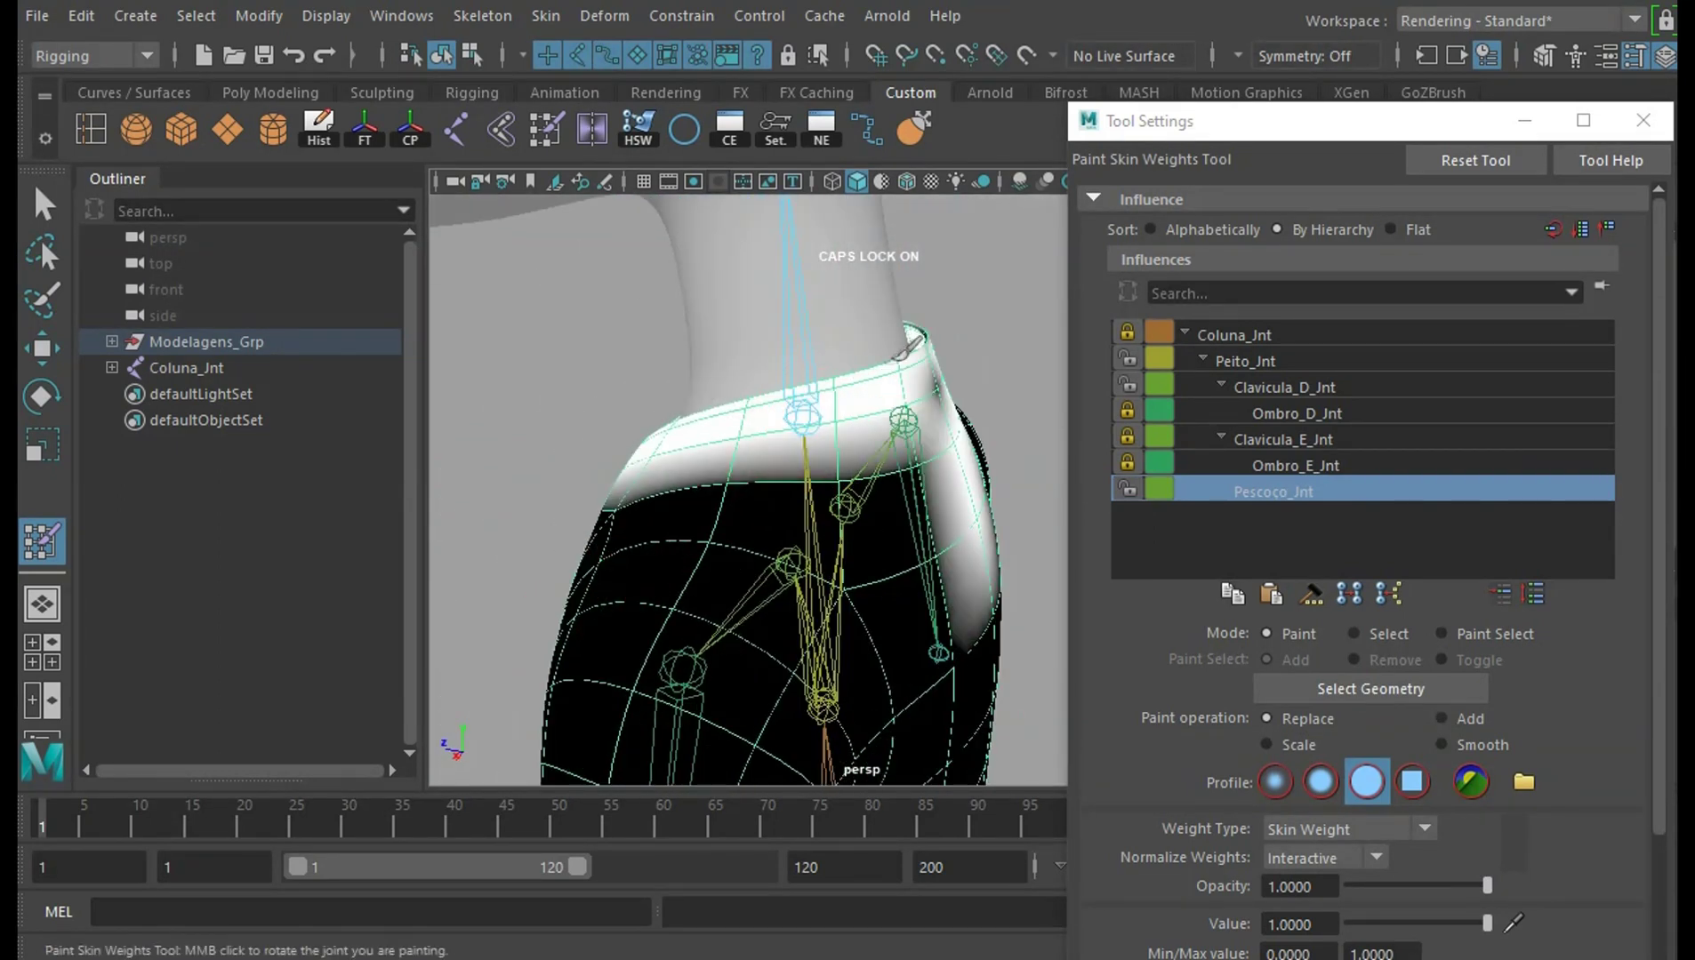
pyautogui.keyDown('alt'); pyautogui.moveTo(1022, 289); pyautogui.dragTo(800, 392); pyautogui.keyUp('alt')
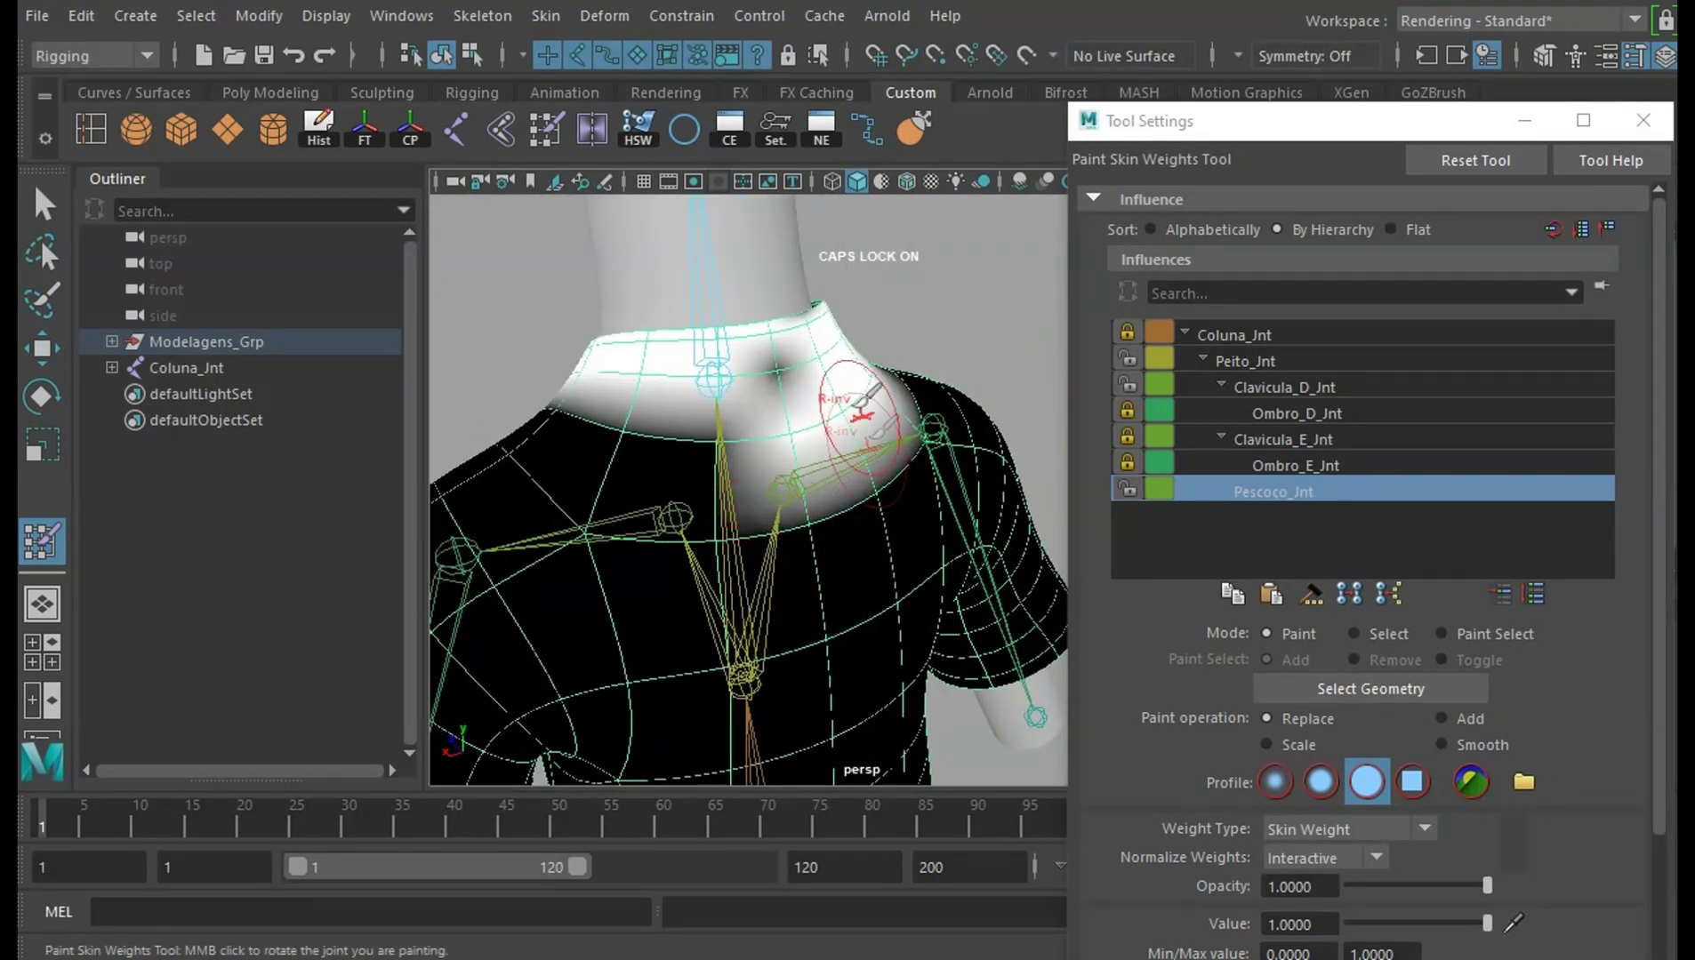
pyautogui.hotkey('ctrl', 'z')
# Check the collar from lower front views, then dock and re-float the Tool Settings window
pyautogui.keyDown('alt'); pyautogui.moveTo(976, 336); pyautogui.dragTo(787, 526); pyautogui.keyUp('alt')
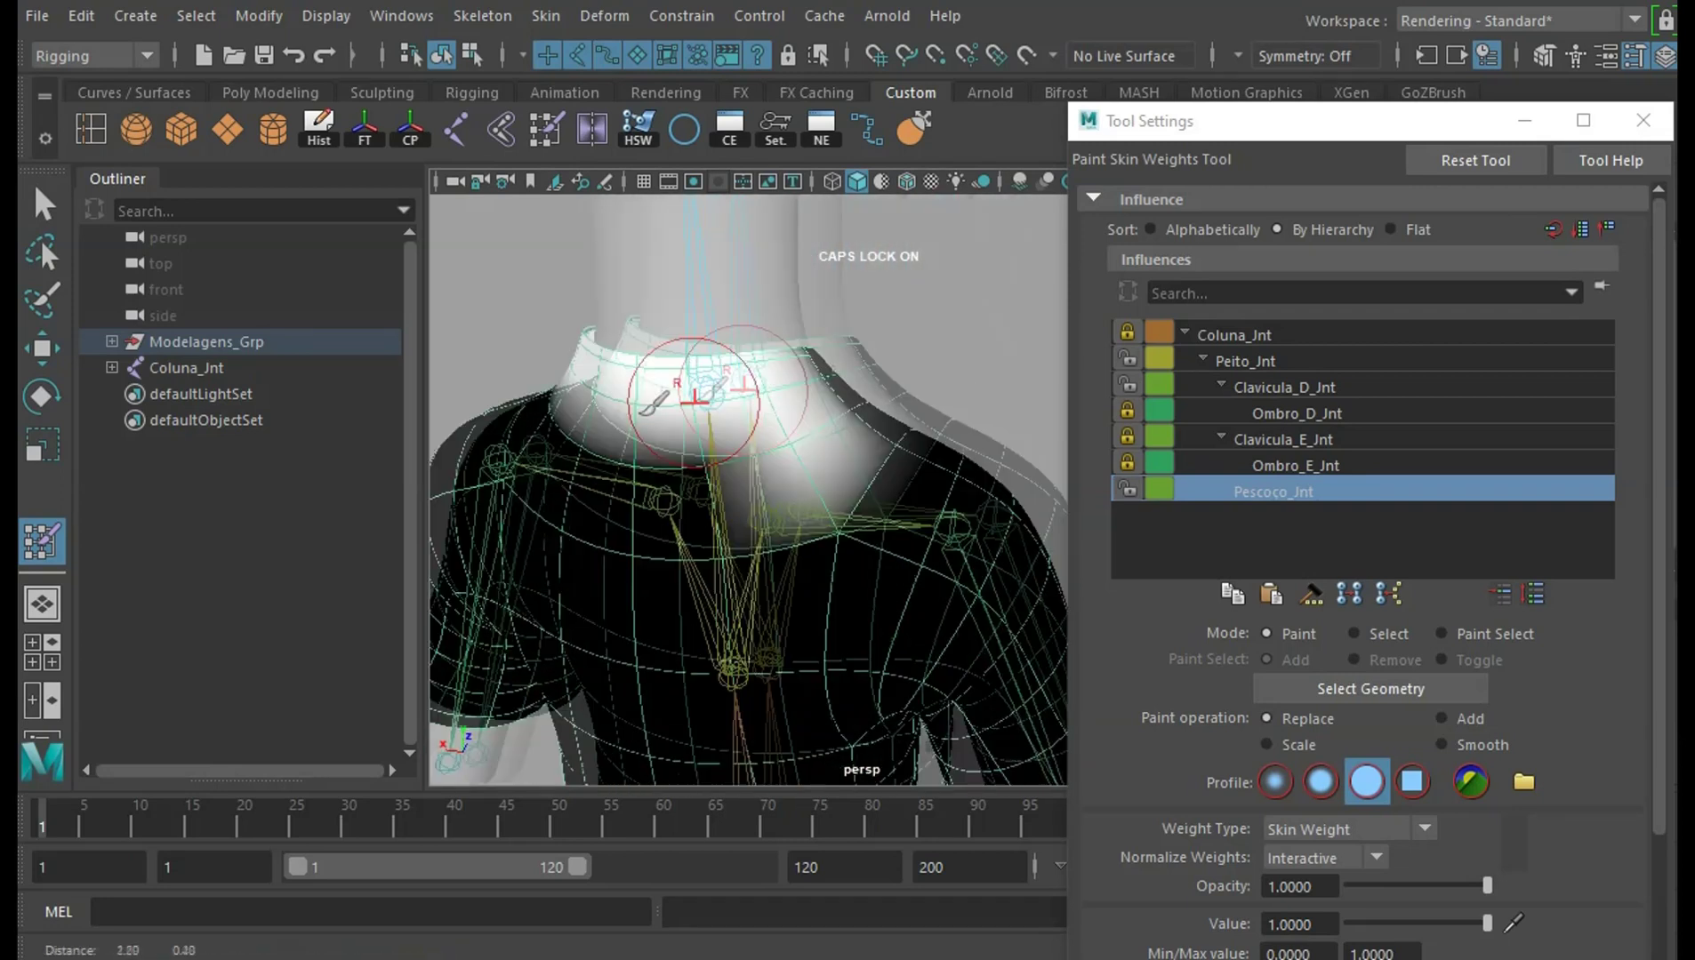
pyautogui.moveTo(951, 484)
pyautogui.keyDown('alt'); pyautogui.mouseDown()
pyautogui.moveTo(924, 437)
pyautogui.moveTo(836, 505)
pyautogui.moveTo(755, 427)
pyautogui.moveTo(616, 409)
pyautogui.mouseUp(); pyautogui.keyUp('alt')
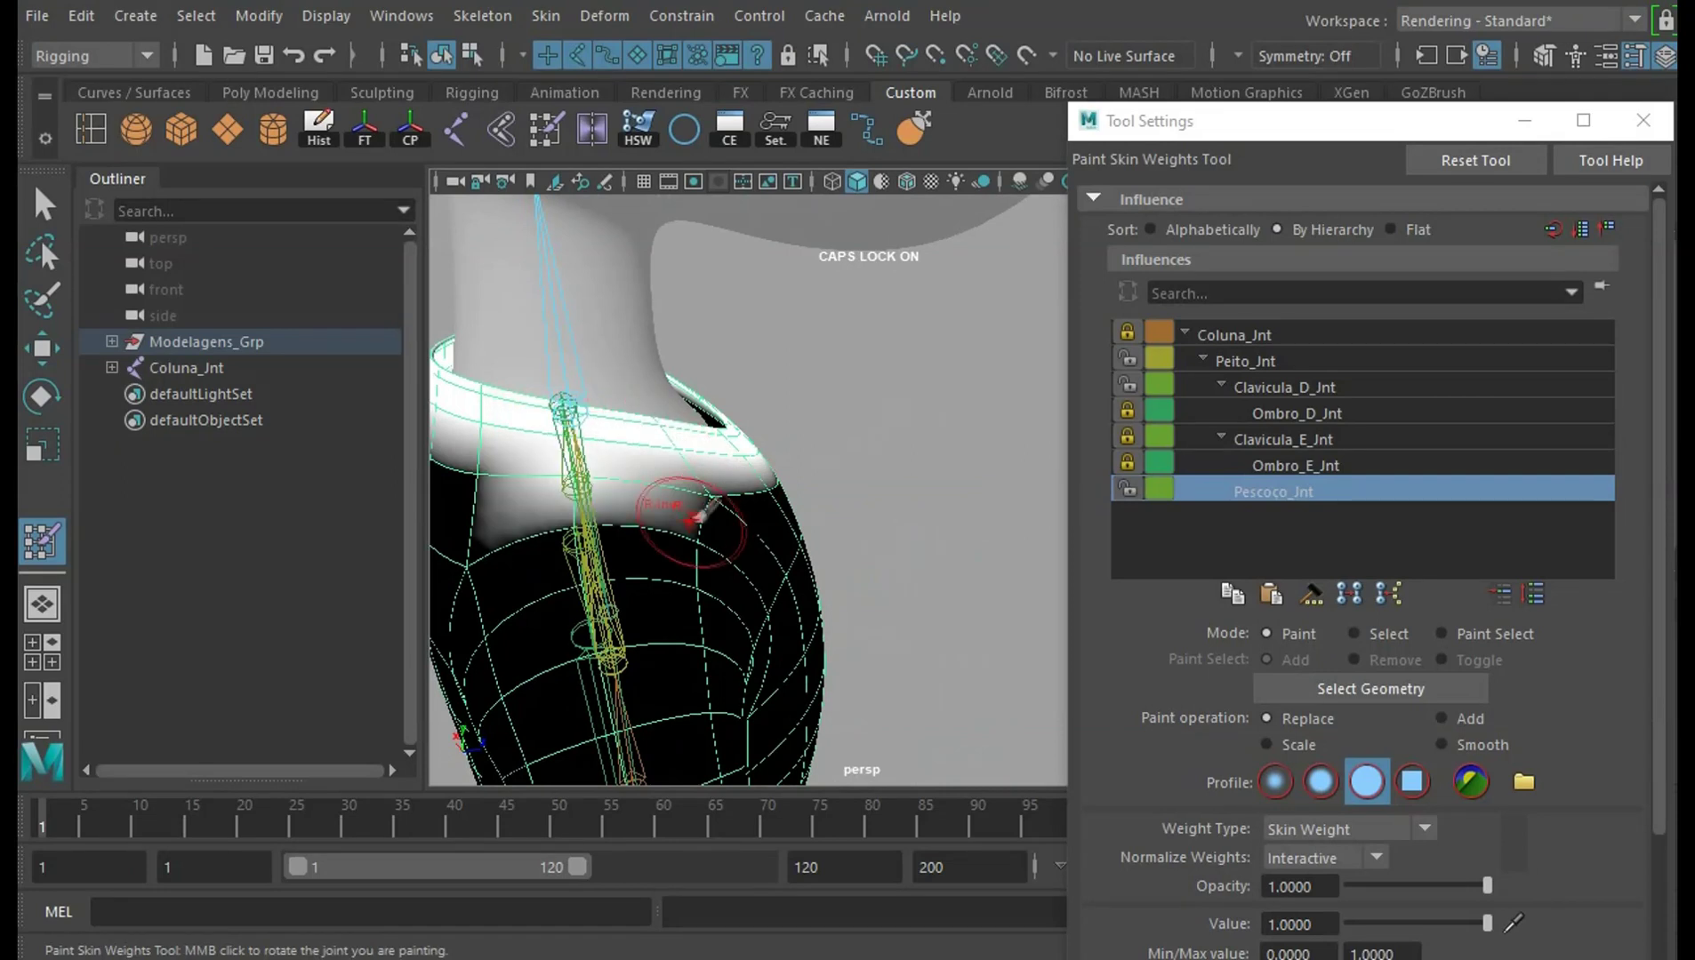
pyautogui.keyDown('alt'); pyautogui.moveTo(694, 517); pyautogui.dragTo(826, 422); pyautogui.keyUp('alt')
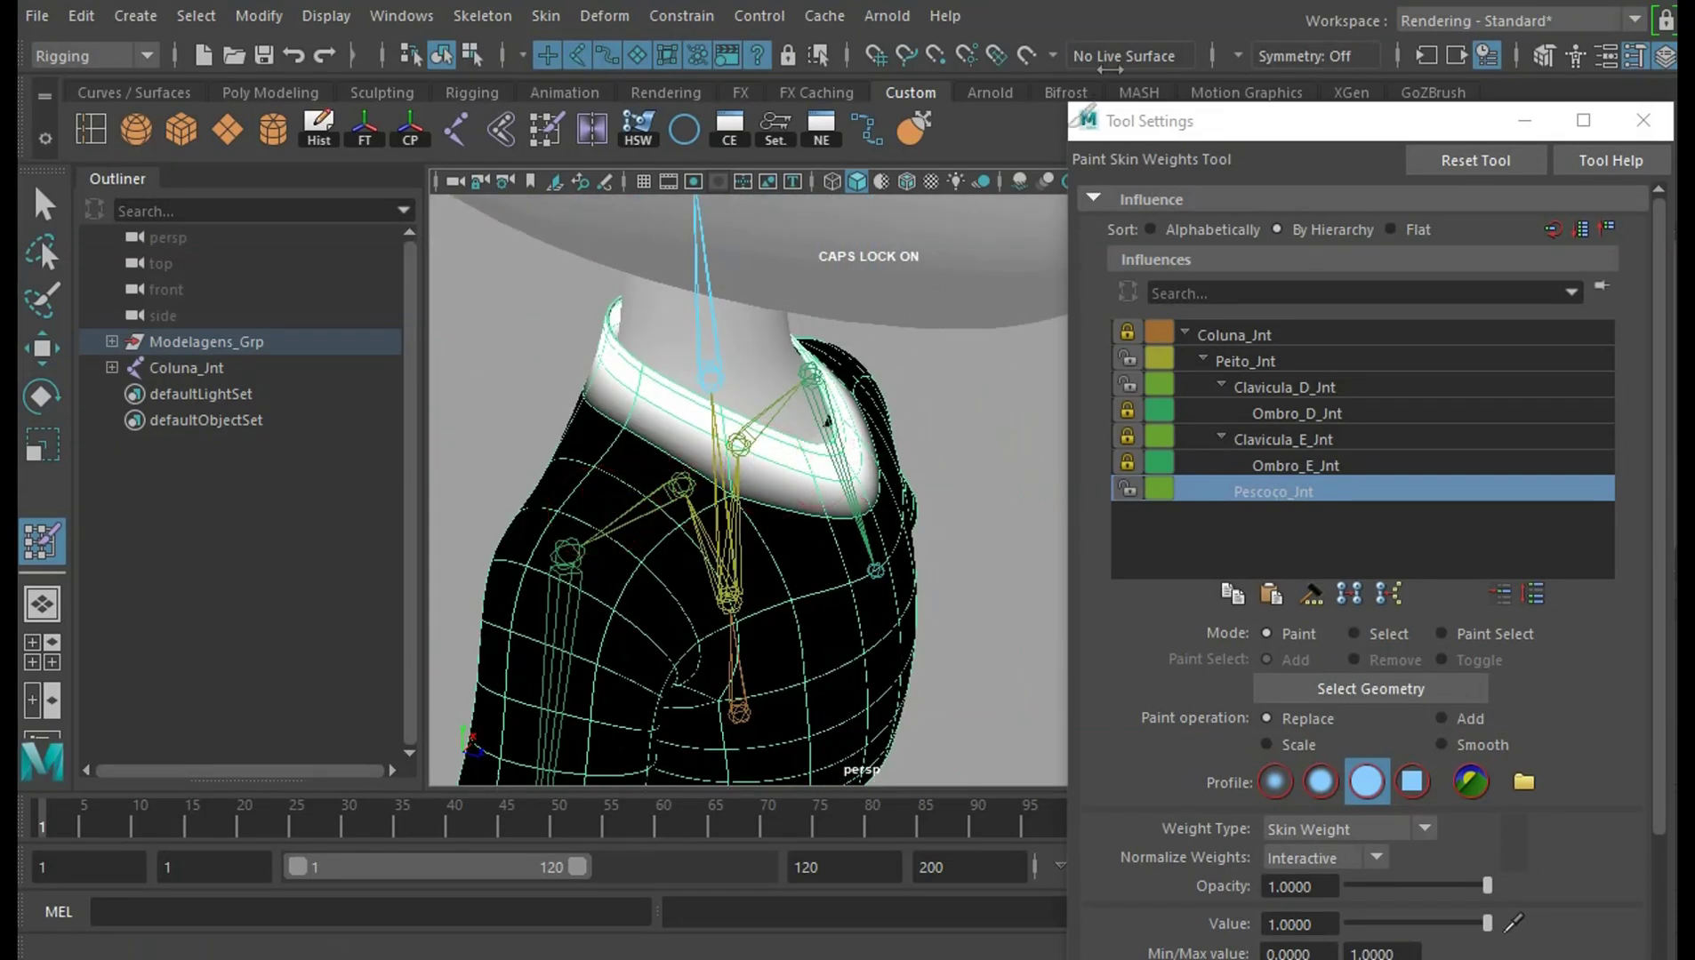
pyautogui.moveTo(1155, 120); pyautogui.dragTo(1238, 228)
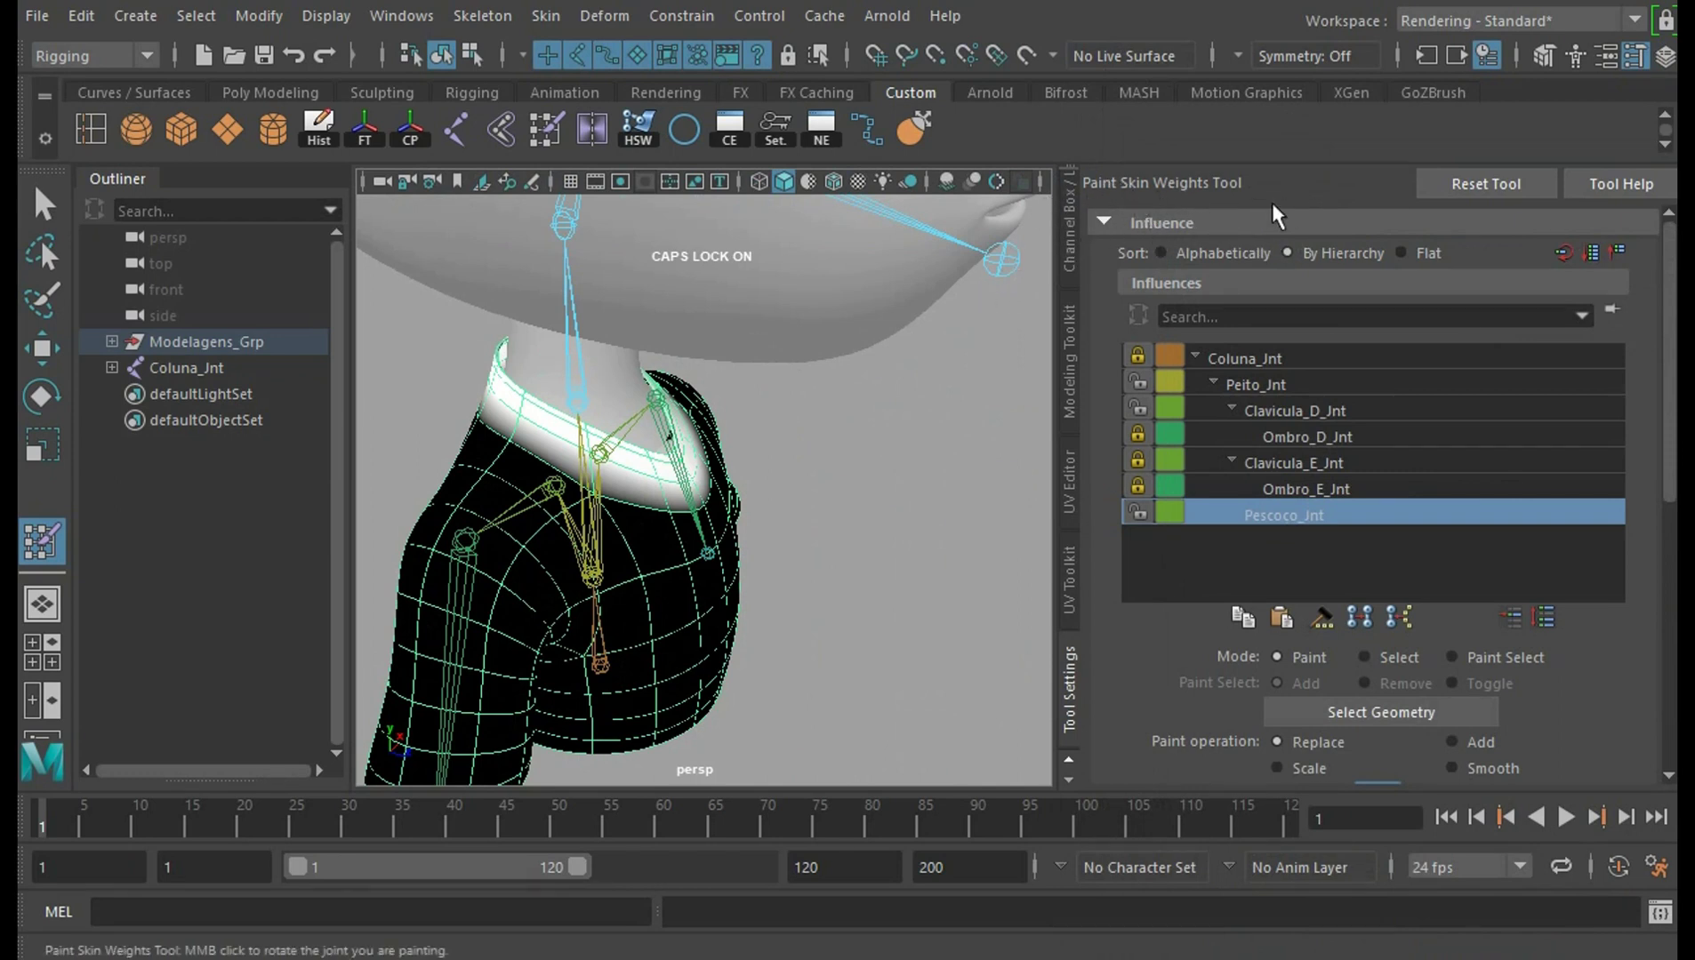
pyautogui.moveTo(1057, 658)
pyautogui.mouseDown()
pyautogui.moveTo(1034, 640)
pyautogui.moveTo(1040, 704)
pyautogui.moveTo(1154, 386)
pyautogui.mouseUp()
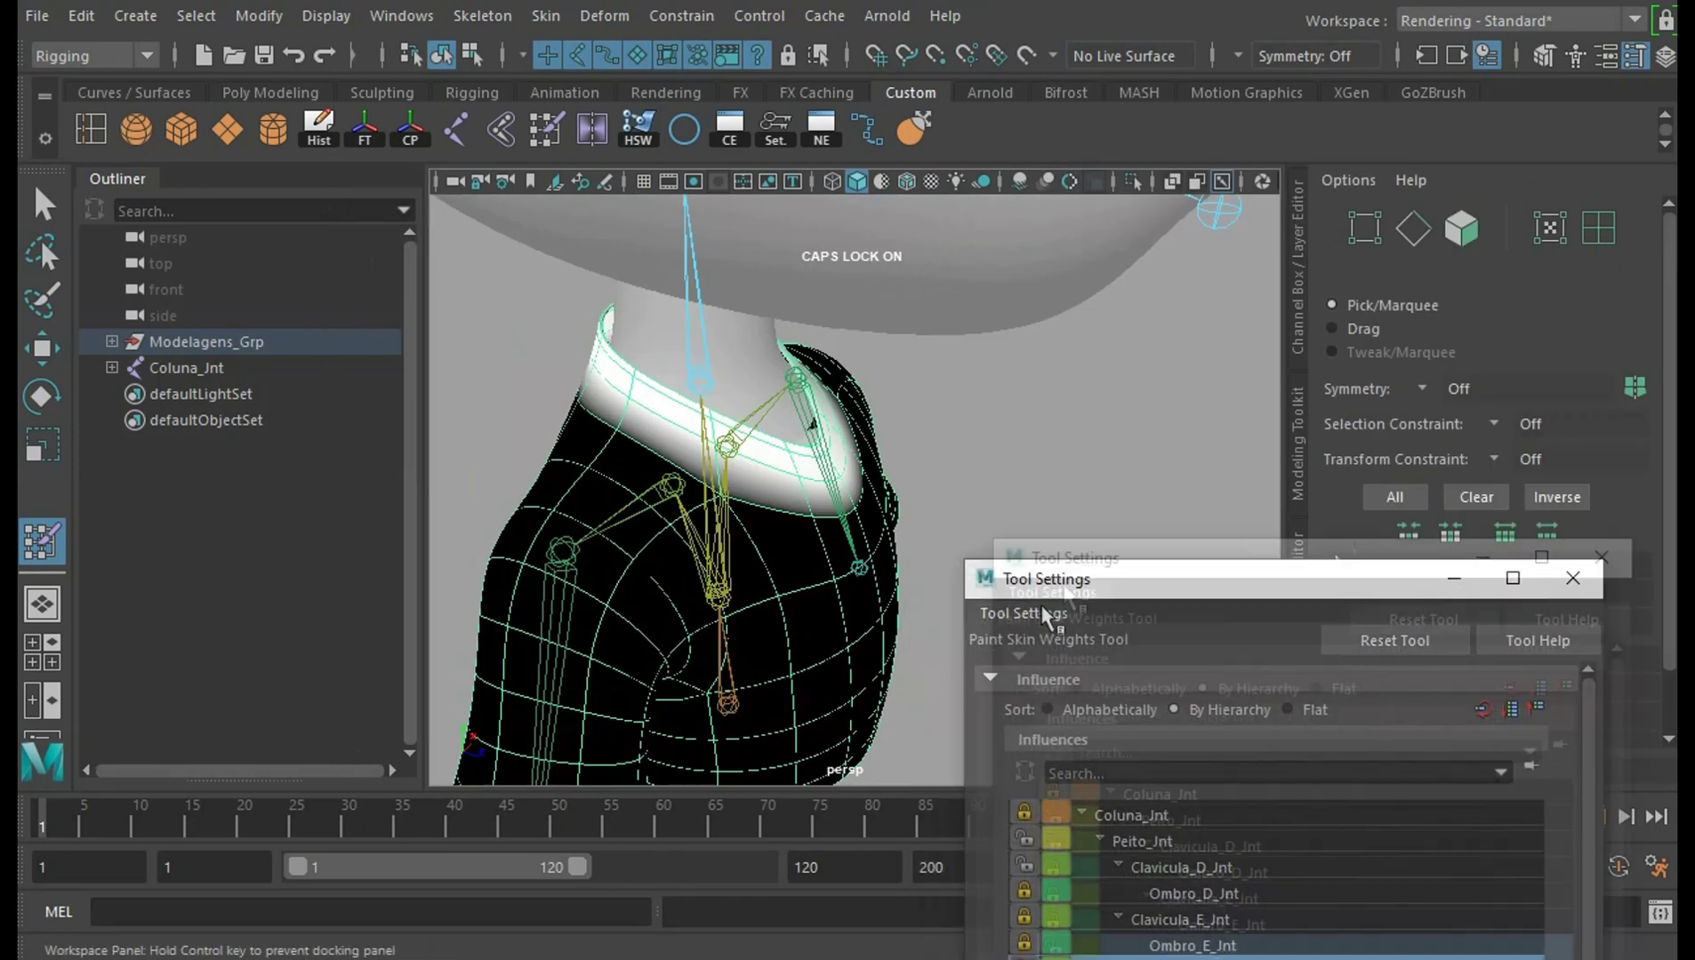
# Isolate the shirt in the viewport and tumble in close around the collar
pyautogui.scroll(-3, 920, 453)
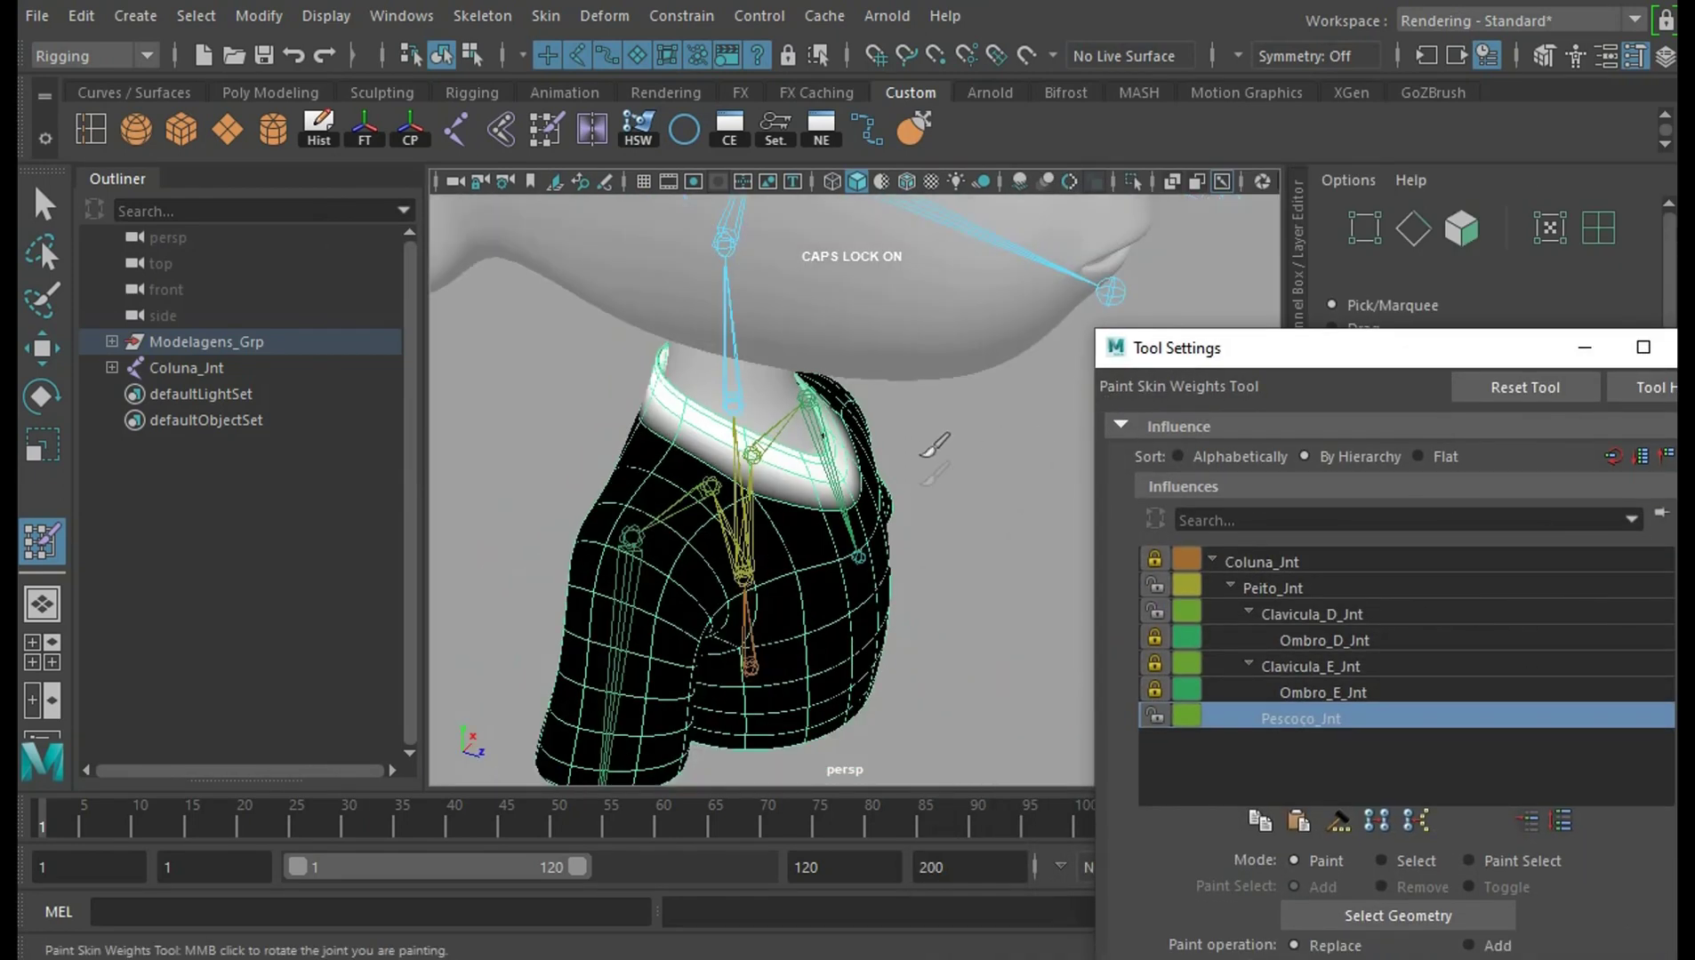
pyautogui.moveTo(919, 454)
pyautogui.keyDown('alt'); pyautogui.mouseDown(button='middle')
pyautogui.moveTo(851, 442)
pyautogui.moveTo(878, 524)
pyautogui.moveTo(826, 424)
pyautogui.mouseUp(button='middle'); pyautogui.keyUp('alt')
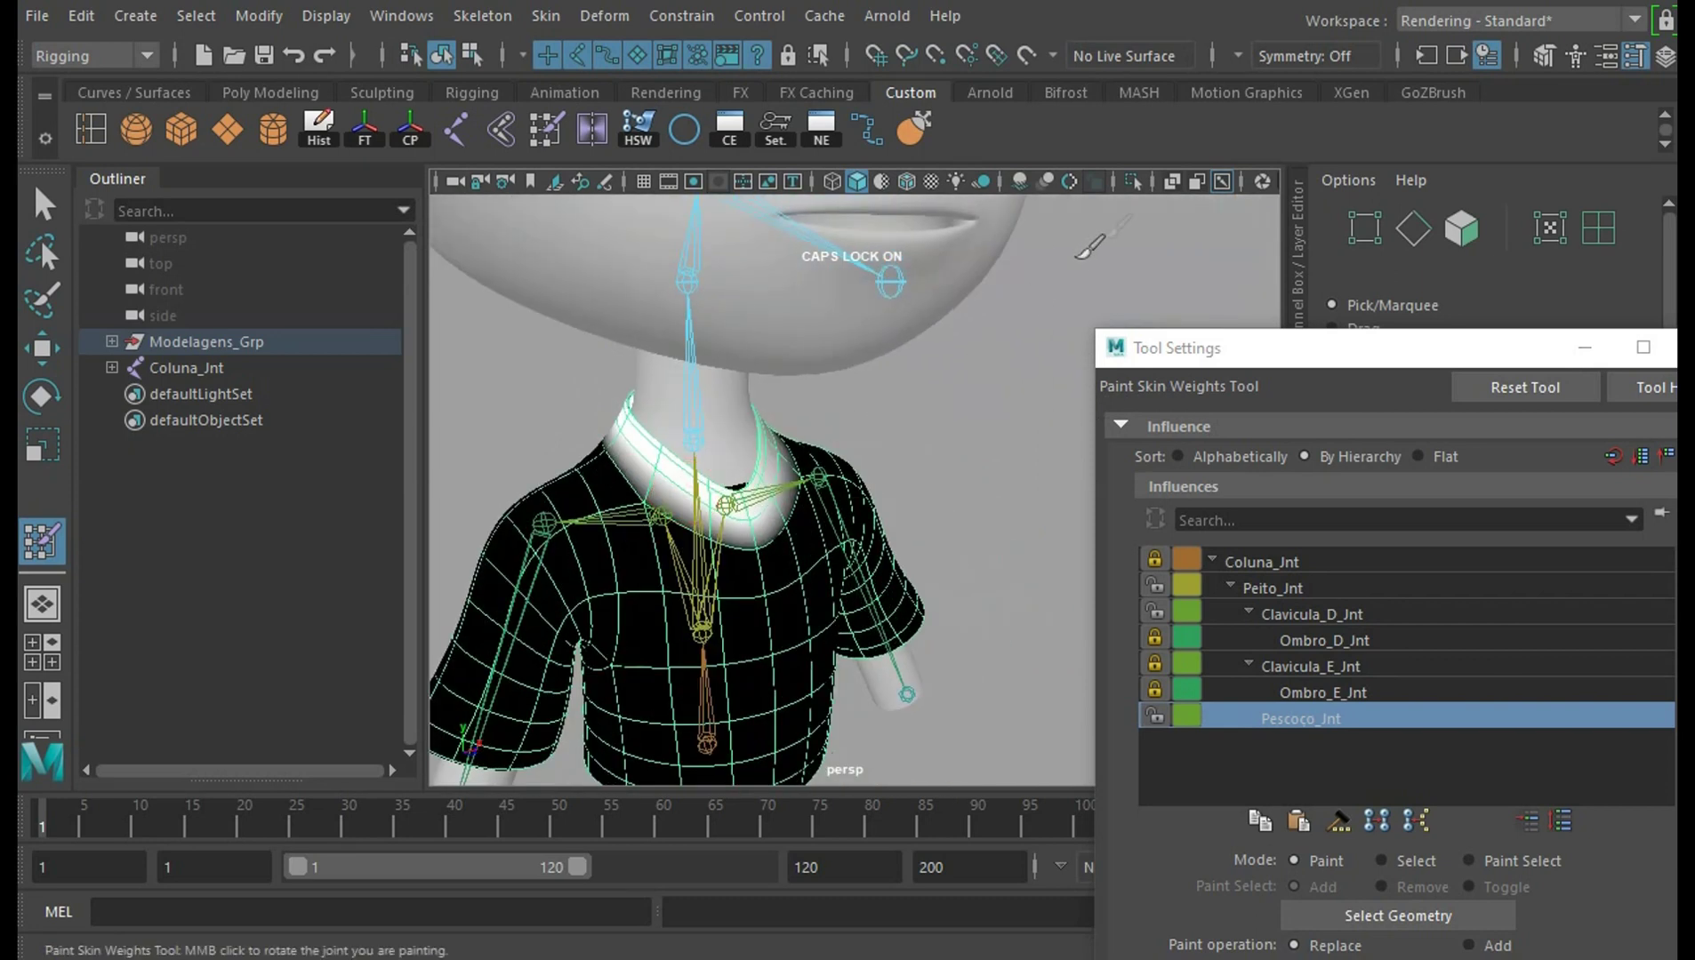
pyautogui.click(1132, 182)
pyautogui.moveTo(805, 423)
pyautogui.keyDown('alt'); pyautogui.mouseDown()
pyautogui.moveTo(858, 395)
pyautogui.moveTo(691, 480)
pyautogui.moveTo(898, 442)
pyautogui.moveTo(589, 316)
pyautogui.mouseUp(); pyautogui.keyUp('alt')
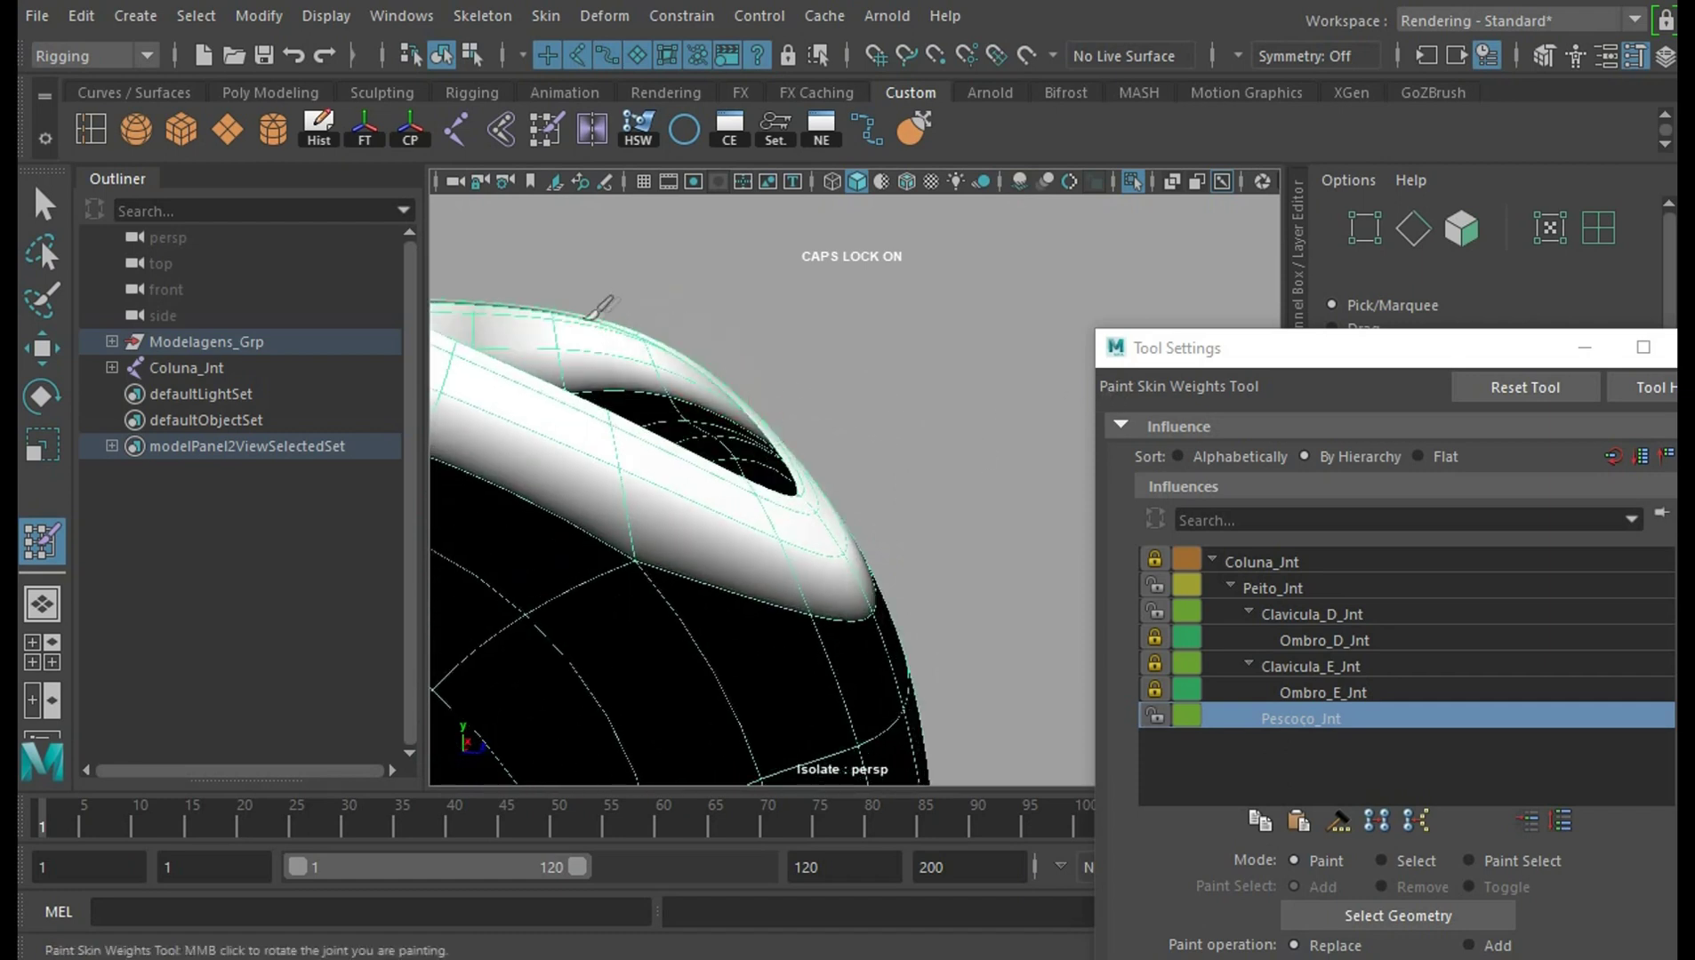
pyautogui.moveTo(469, 305)
pyautogui.keyDown('alt'); pyautogui.mouseDown()
pyautogui.moveTo(965, 313)
pyautogui.moveTo(960, 280)
pyautogui.moveTo(875, 291)
pyautogui.mouseUp(); pyautogui.keyUp('alt')
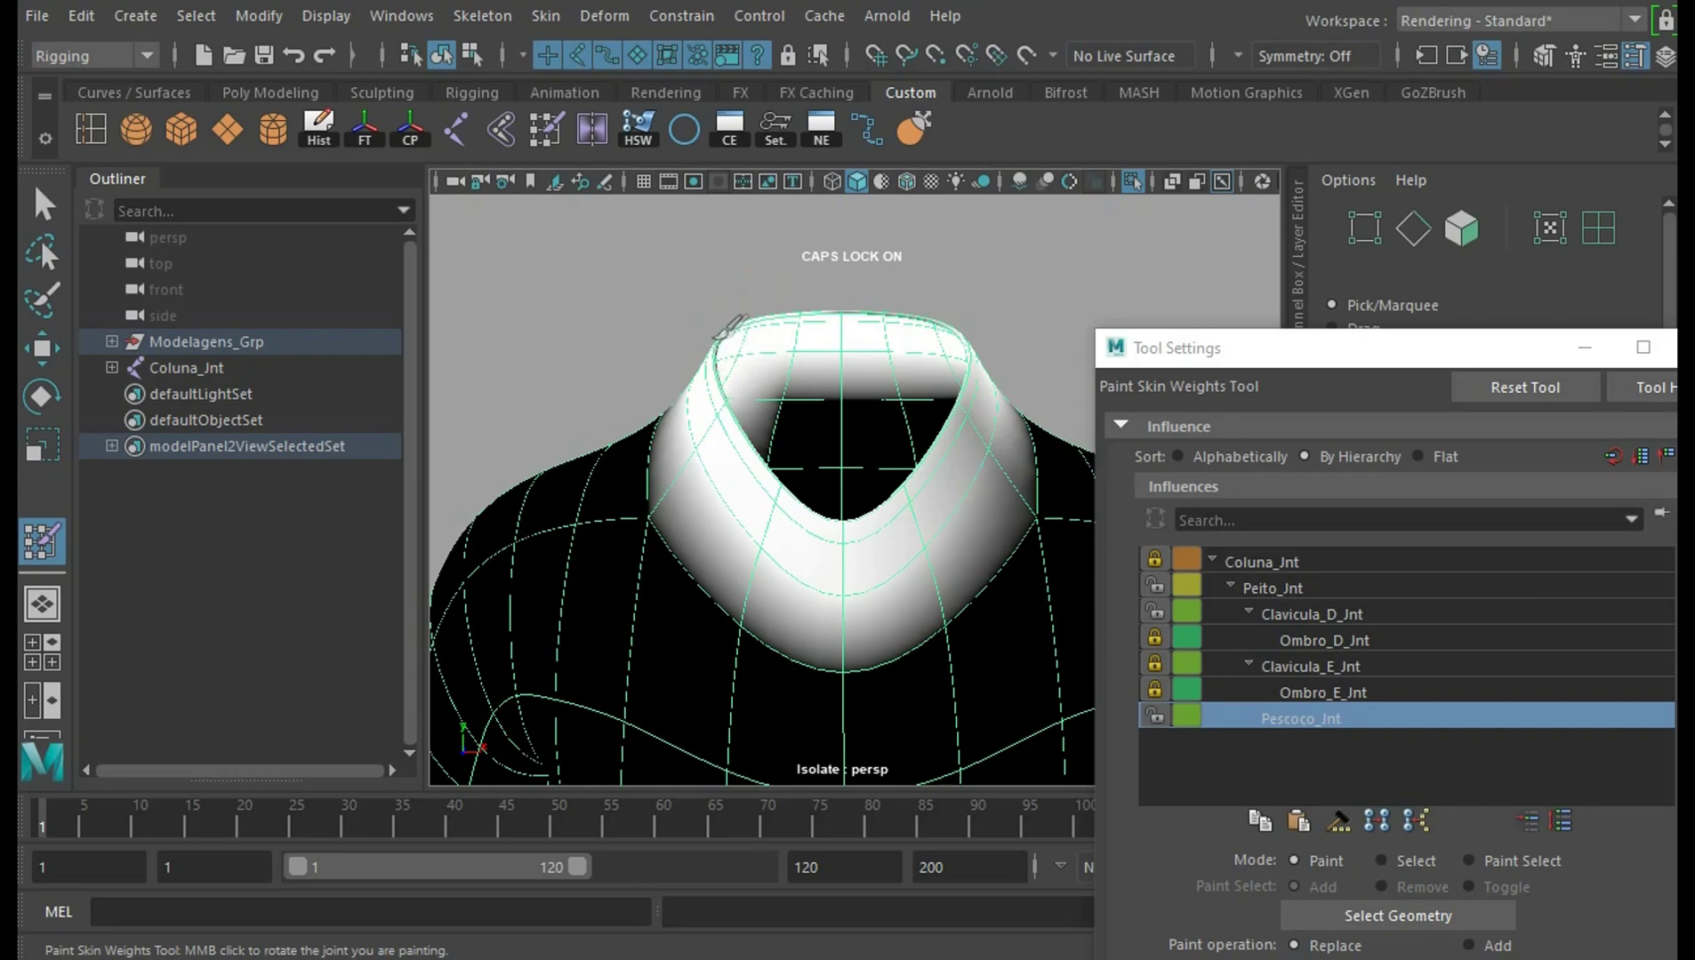
pyautogui.moveTo(985, 249)
pyautogui.keyDown('alt'); pyautogui.mouseDown()
pyautogui.moveTo(927, 246)
pyautogui.moveTo(1021, 302)
pyautogui.moveTo(831, 342)
pyautogui.mouseUp(); pyautogui.keyUp('alt')
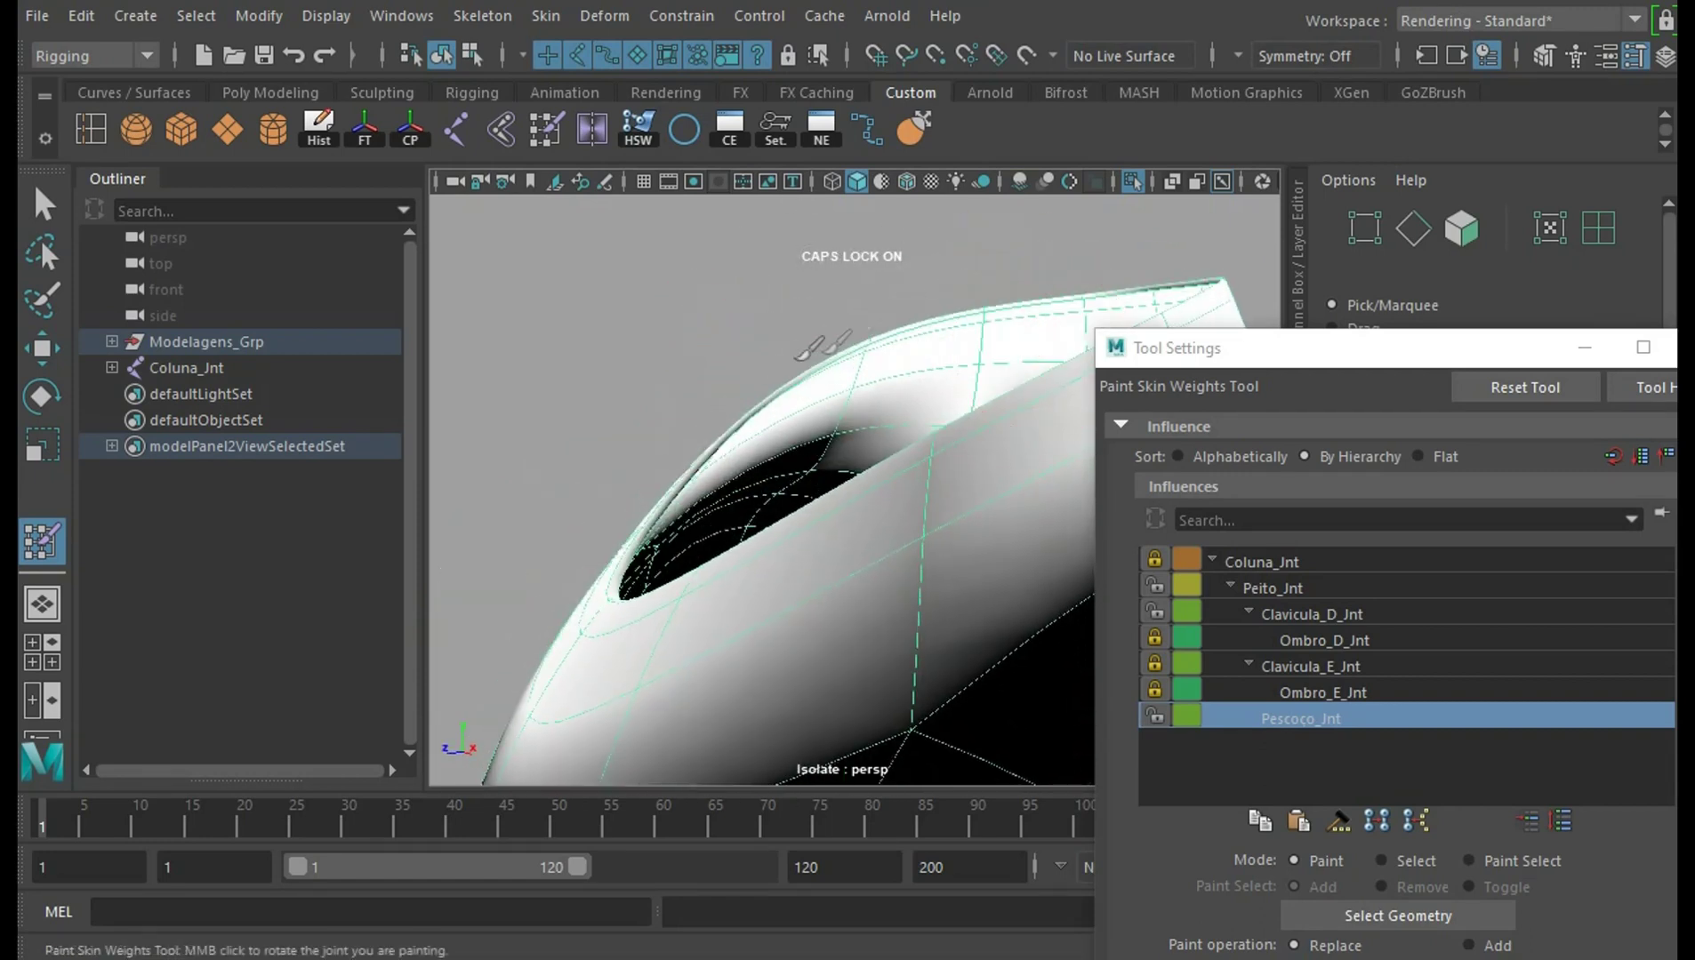
pyautogui.moveTo(1020, 271)
pyautogui.keyDown('alt'); pyautogui.mouseDown()
pyautogui.moveTo(889, 533)
pyautogui.moveTo(907, 549)
pyautogui.moveTo(1032, 435)
pyautogui.moveTo(1239, 336)
pyautogui.moveTo(1020, 351)
pyautogui.moveTo(832, 473)
pyautogui.moveTo(800, 533)
pyautogui.mouseUp(); pyautogui.keyUp('alt')
pyautogui.keyDown('alt'); pyautogui.moveTo(801, 534); pyautogui.dragTo(877, 295, button='right'); pyautogui.keyUp('alt')
pyautogui.moveTo(877, 295)
pyautogui.keyDown('alt'); pyautogui.mouseDown()
pyautogui.moveTo(945, 480)
pyautogui.moveTo(723, 529)
pyautogui.moveTo(1165, 347)
pyautogui.mouseUp(); pyautogui.keyUp('alt')
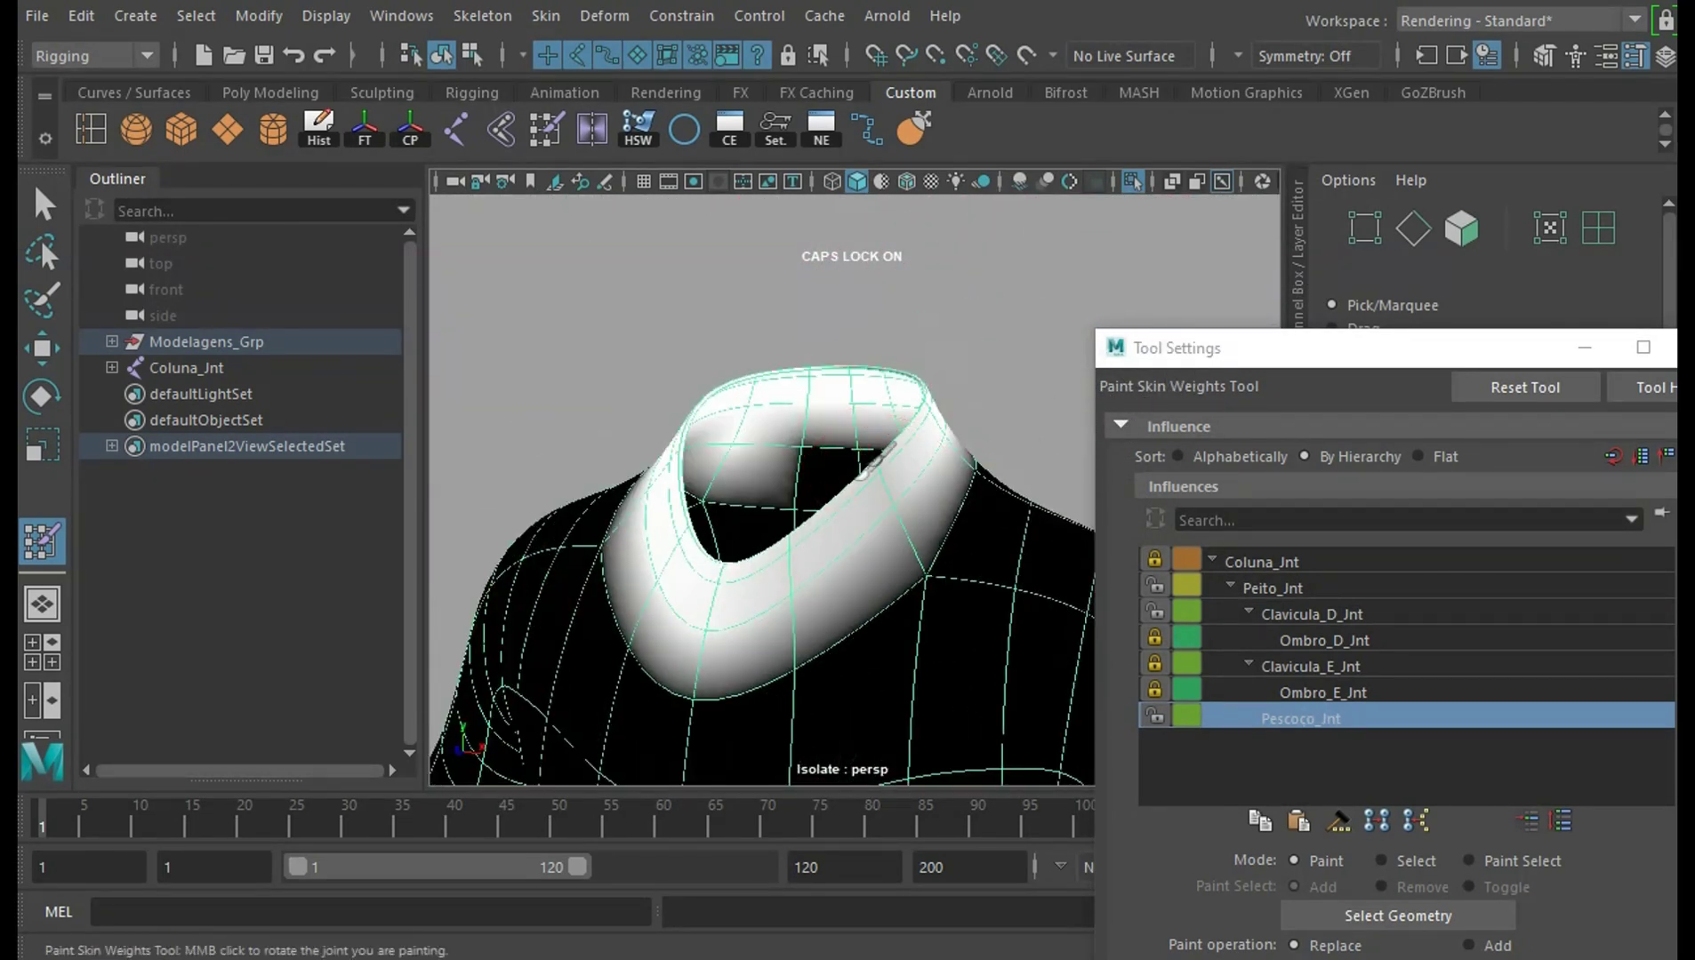
pyautogui.keyDown('alt'); pyautogui.moveTo(1013, 389); pyautogui.dragTo(976, 389); pyautogui.keyUp('alt')
pyautogui.moveTo(869, 435)
pyautogui.keyDown('alt'); pyautogui.mouseDown()
pyautogui.moveTo(916, 558)
pyautogui.moveTo(800, 654)
pyautogui.moveTo(689, 636)
pyautogui.mouseUp(); pyautogui.keyUp('alt')
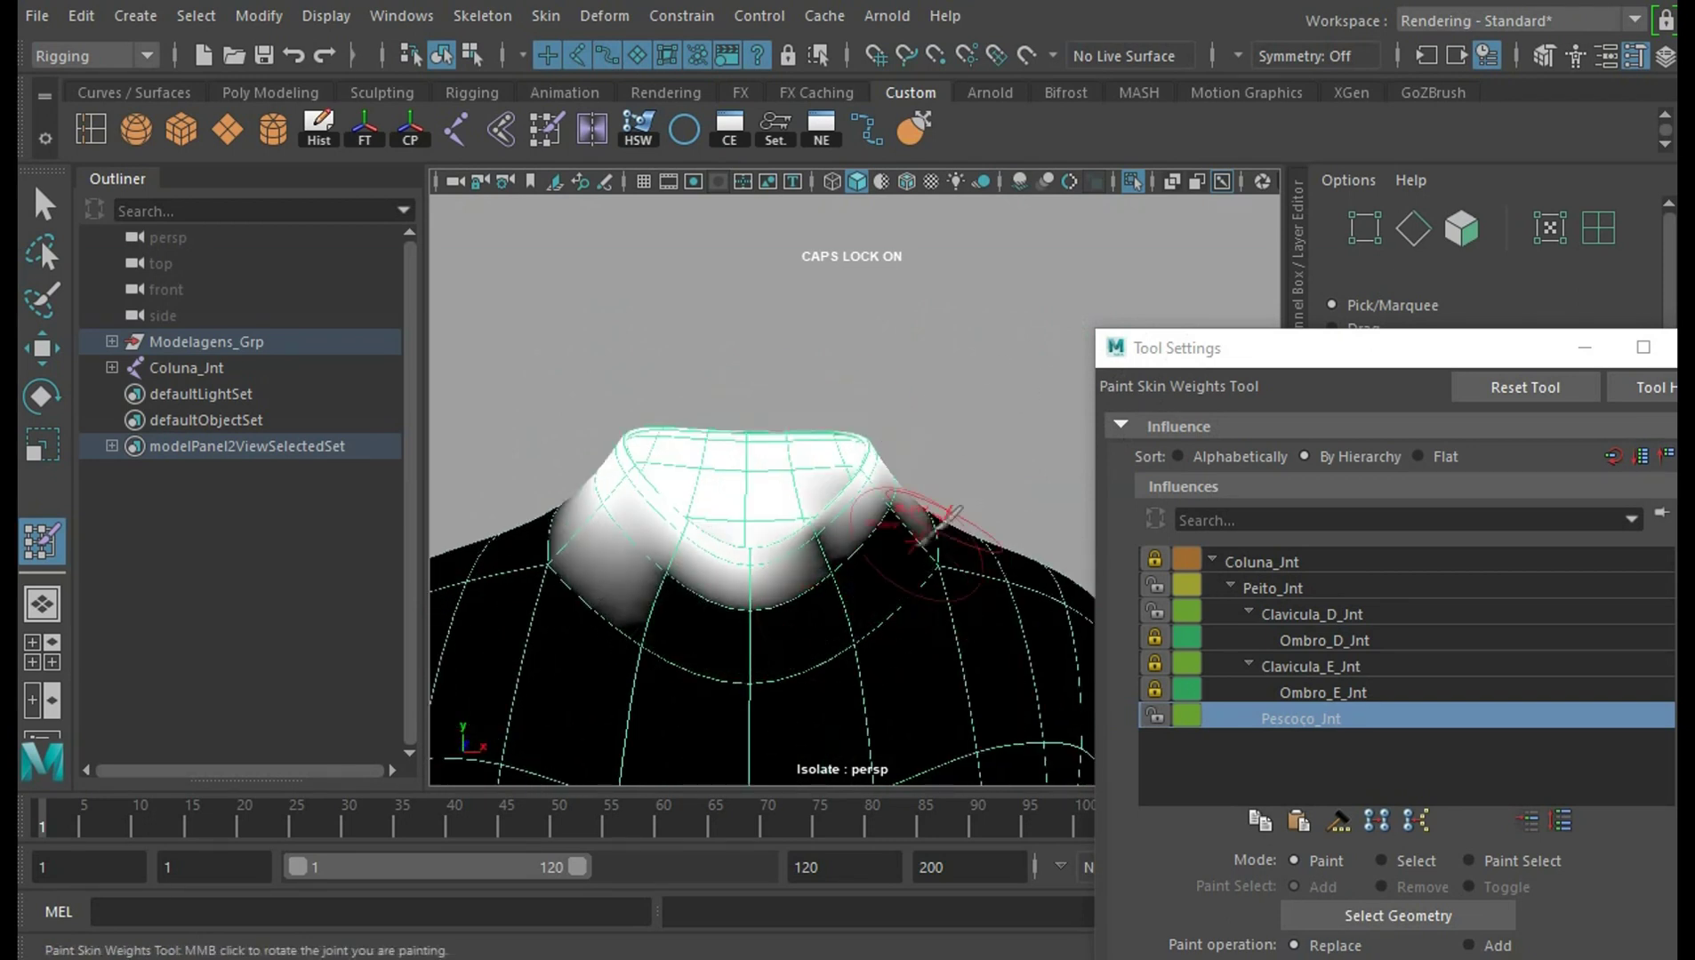
# Paint Pescoco_Jnt weight off the collar's left side, lower edge and front
pyautogui.moveTo(610, 593); pyautogui.dragTo(548, 492)
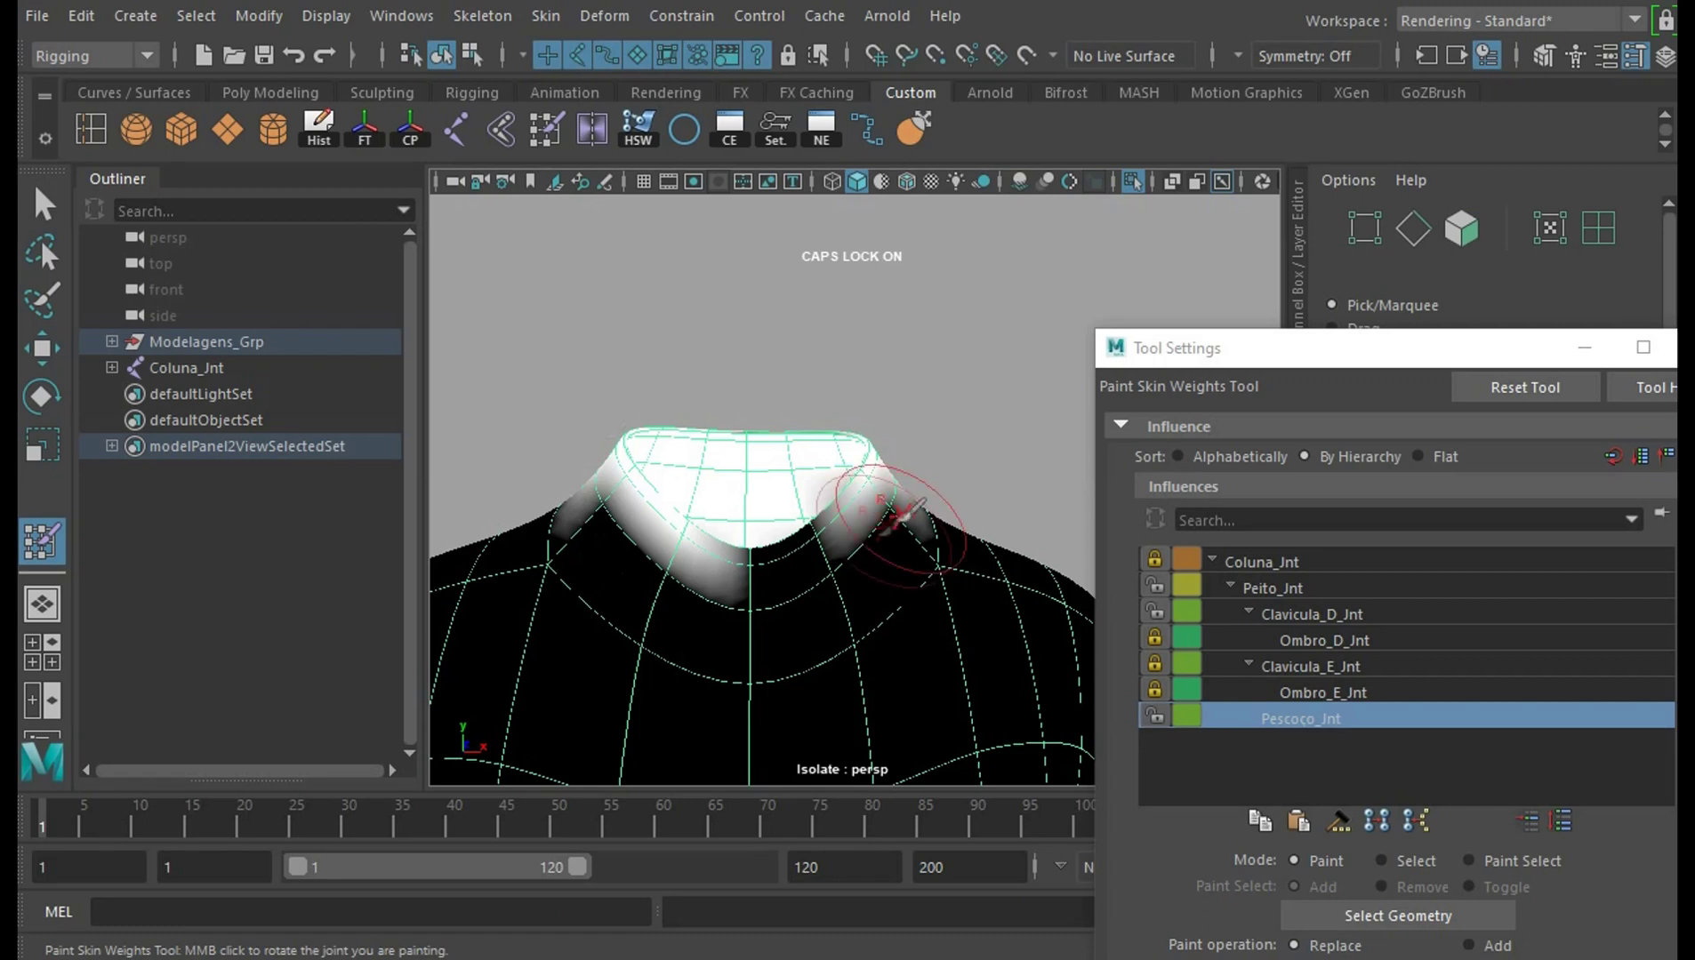
pyautogui.keyDown('alt'); pyautogui.moveTo(849, 494); pyautogui.dragTo(911, 533); pyautogui.keyUp('alt')
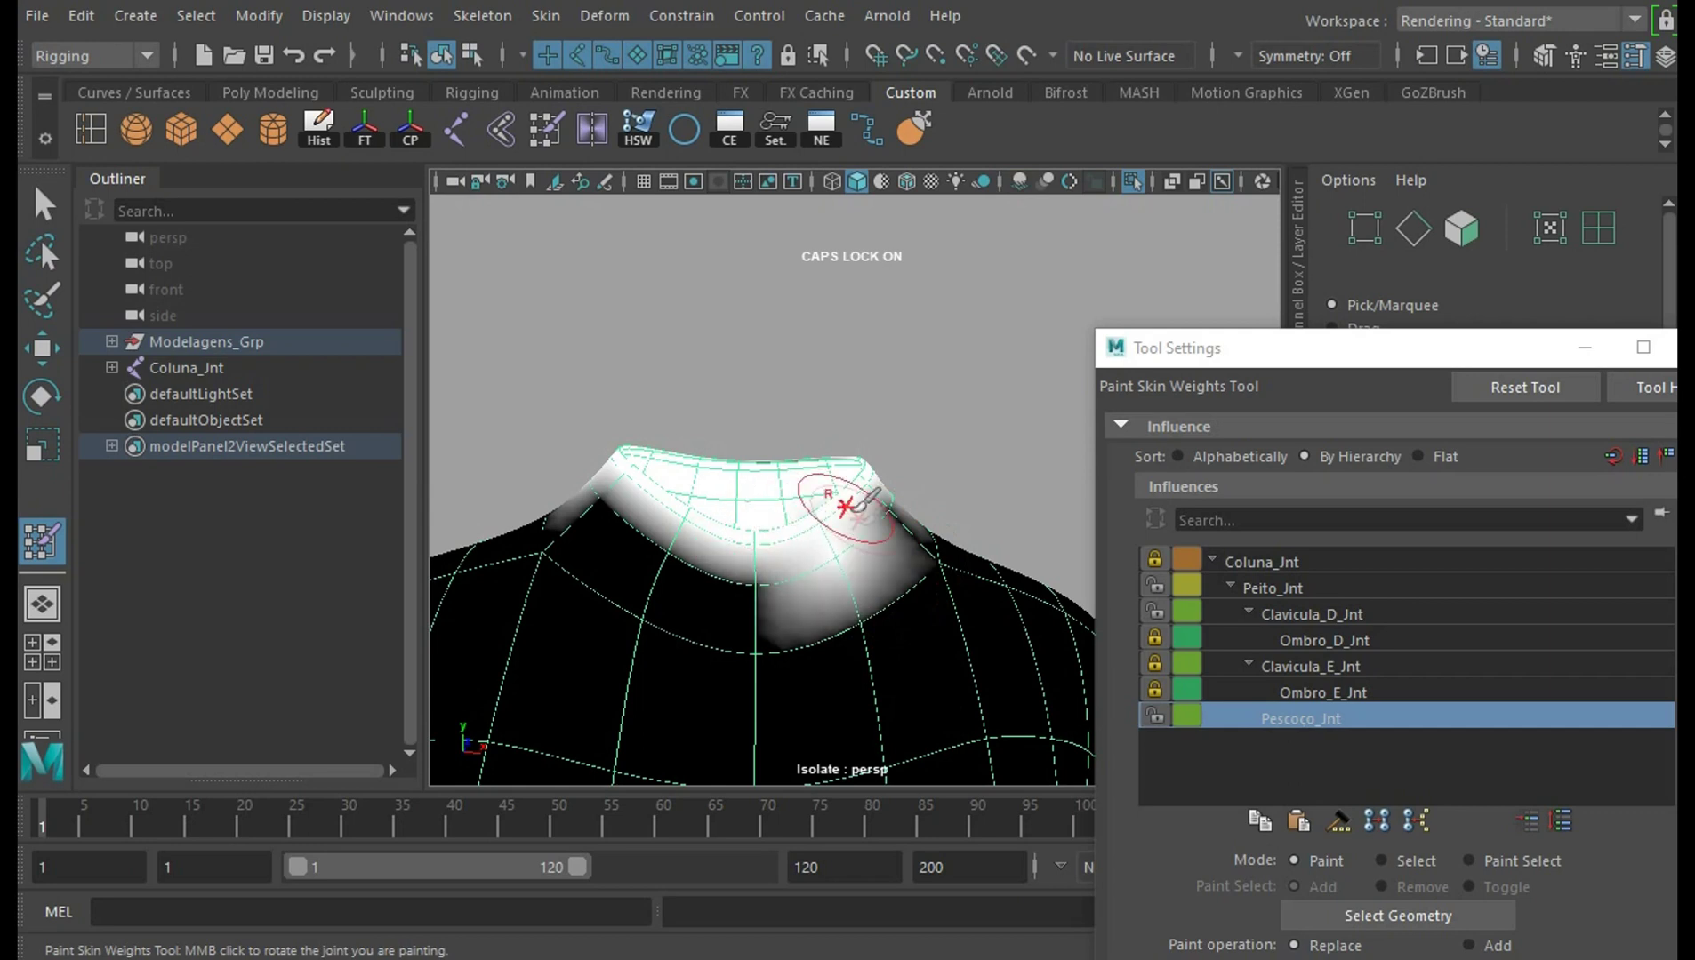
pyautogui.keyDown('alt'); pyautogui.moveTo(1014, 393); pyautogui.dragTo(778, 587); pyautogui.keyUp('alt')
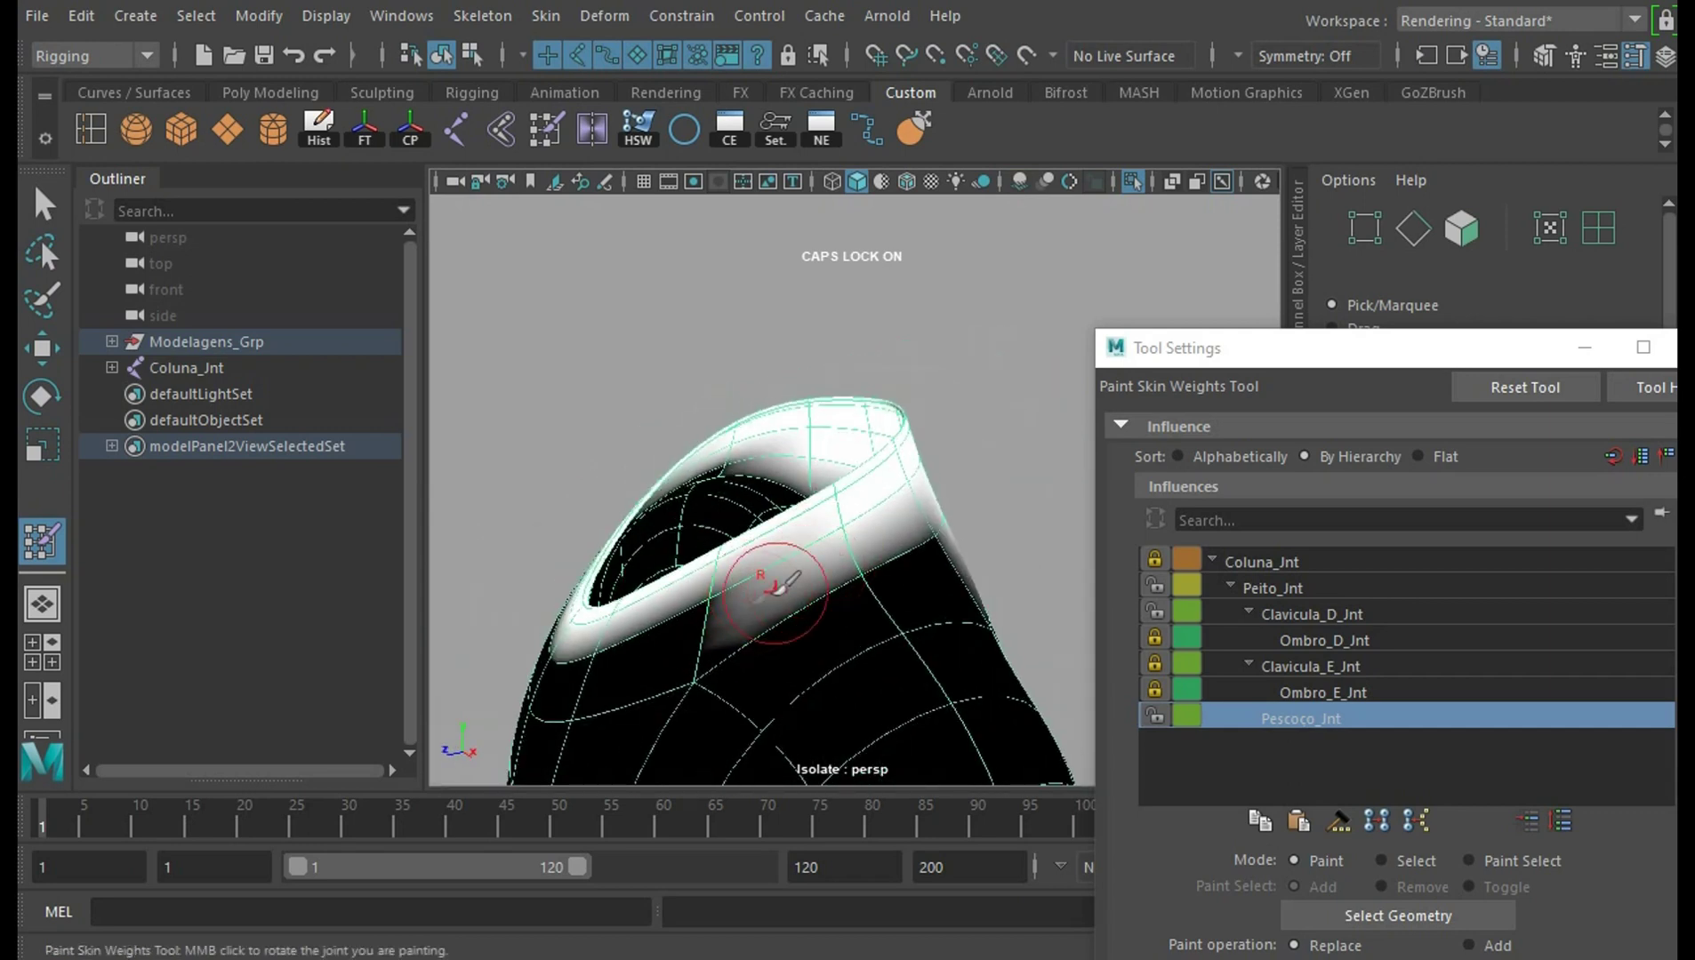
pyautogui.moveTo(880, 532)
pyautogui.keyDown('alt'); pyautogui.mouseDown()
pyautogui.moveTo(775, 492)
pyautogui.moveTo(836, 569)
pyautogui.mouseUp(); pyautogui.keyUp('alt')
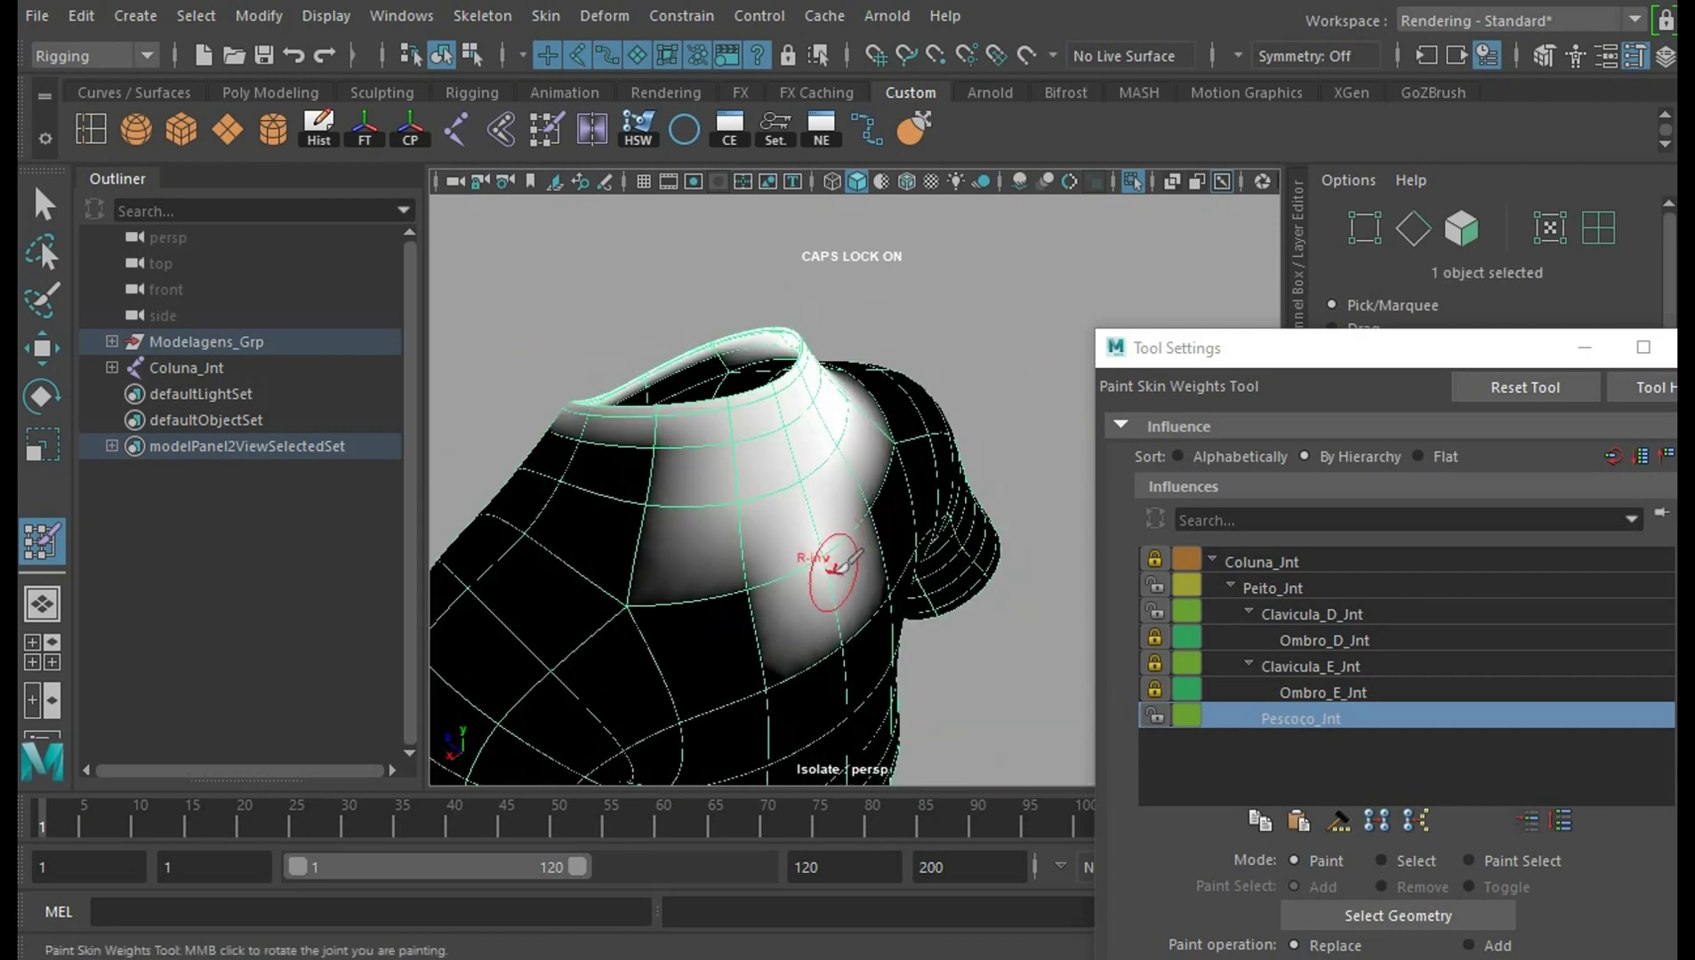
pyautogui.moveTo(661, 509); pyautogui.dragTo(829, 467)
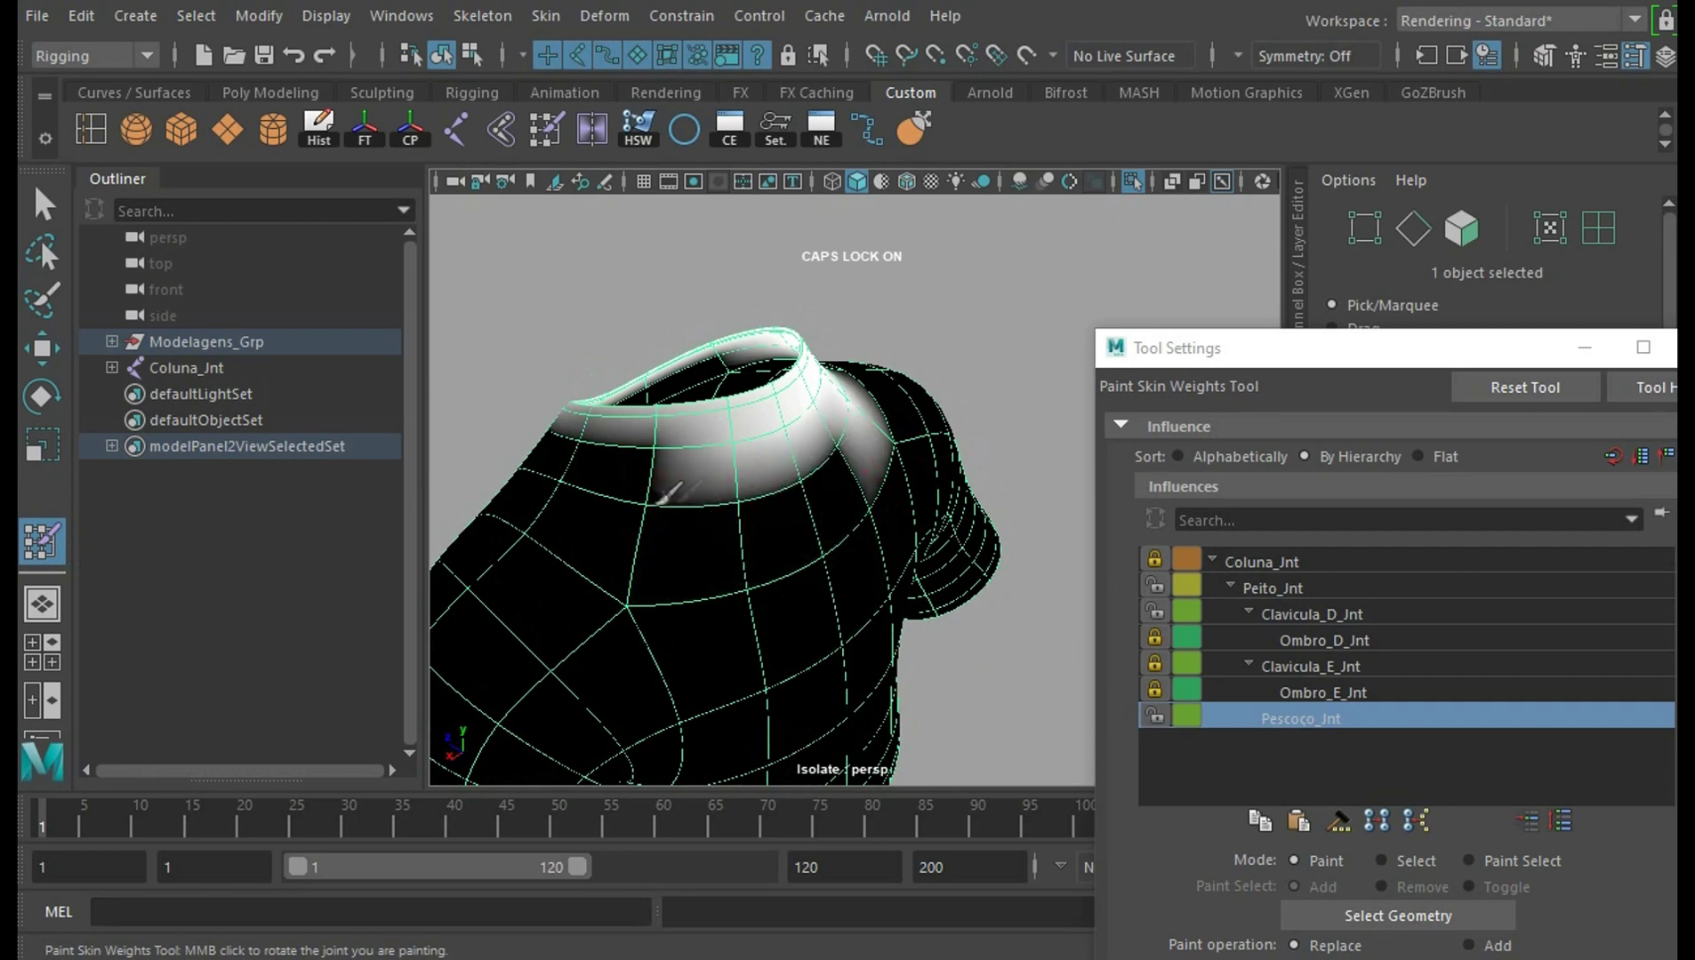
pyautogui.moveTo(665, 494); pyautogui.dragTo(736, 454)
pyautogui.moveTo(1034, 354)
pyautogui.keyDown('alt'); pyautogui.mouseDown()
pyautogui.moveTo(1002, 396)
pyautogui.moveTo(809, 365)
pyautogui.mouseUp(); pyautogui.keyUp('alt')
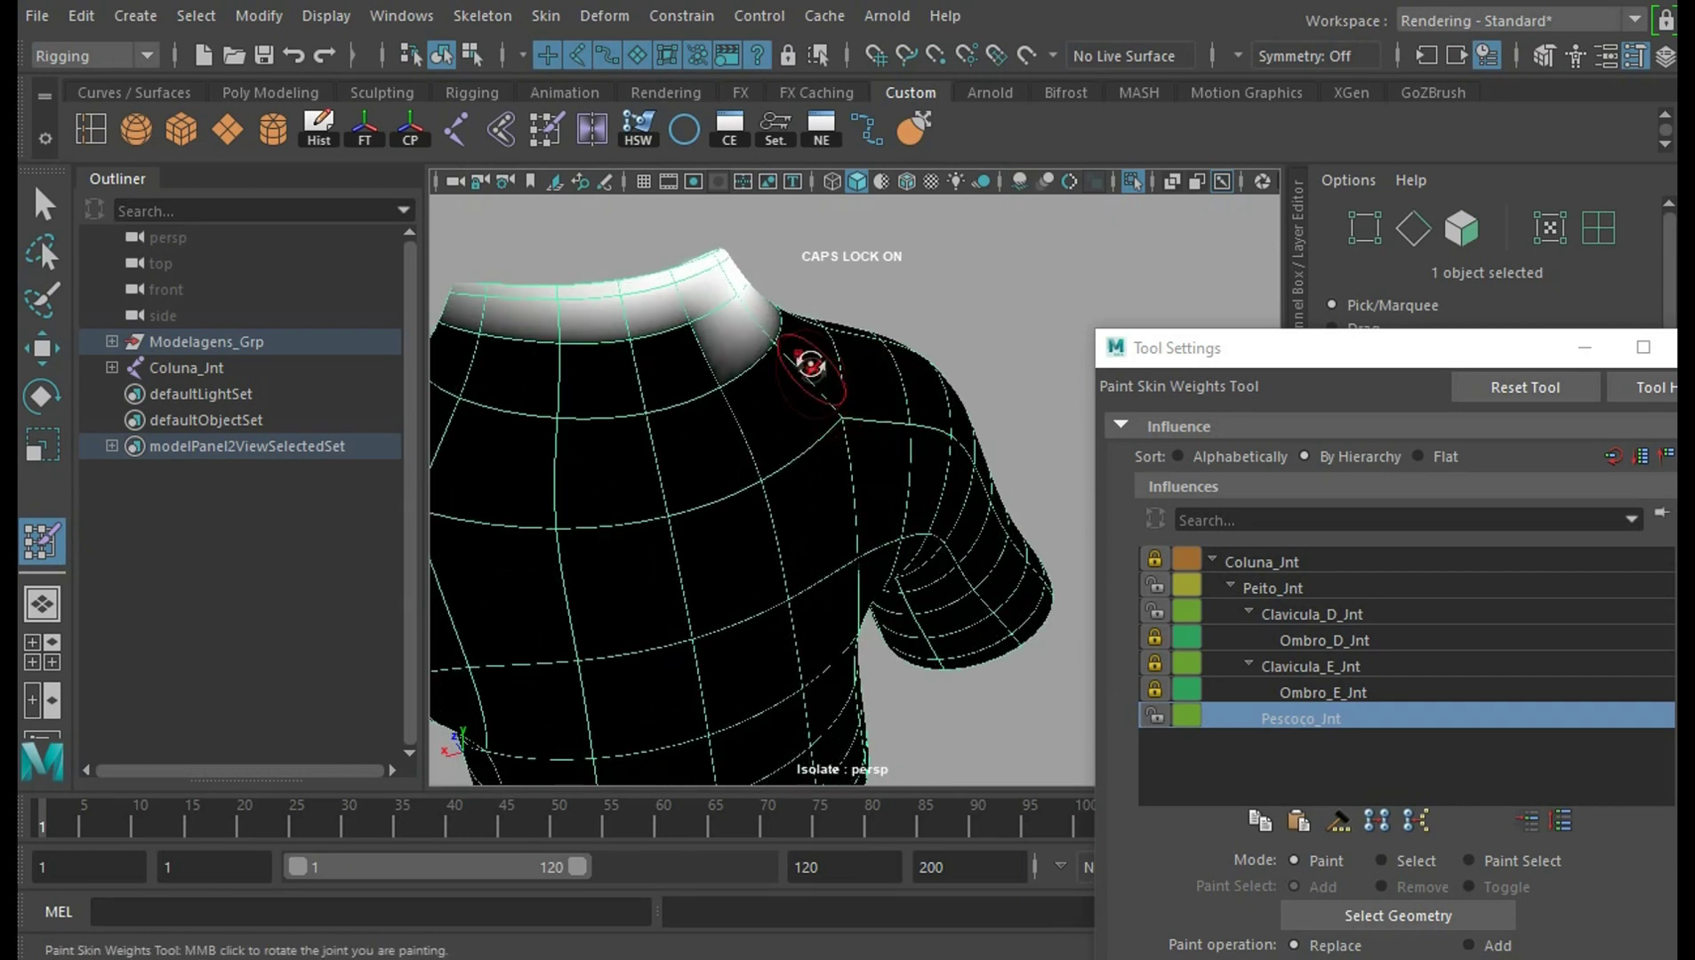
pyautogui.moveTo(756, 287)
pyautogui.keyDown('alt'); pyautogui.mouseDown()
pyautogui.moveTo(681, 613)
pyautogui.moveTo(968, 322)
pyautogui.moveTo(1071, 361)
pyautogui.moveTo(824, 382)
pyautogui.moveTo(942, 456)
pyautogui.moveTo(899, 423)
pyautogui.moveTo(1072, 445)
pyautogui.moveTo(978, 427)
pyautogui.mouseUp(); pyautogui.keyUp('alt')
pyautogui.moveTo(1387, 330)
pyautogui.mouseDown()
pyautogui.moveTo(1323, 252)
pyautogui.moveTo(1484, 186)
pyautogui.moveTo(1414, 155)
pyautogui.mouseUp()
# Flood the Pescoco_Jnt weights twice with the Smooth paint operation
pyautogui.scroll(-3, 1447, 760)
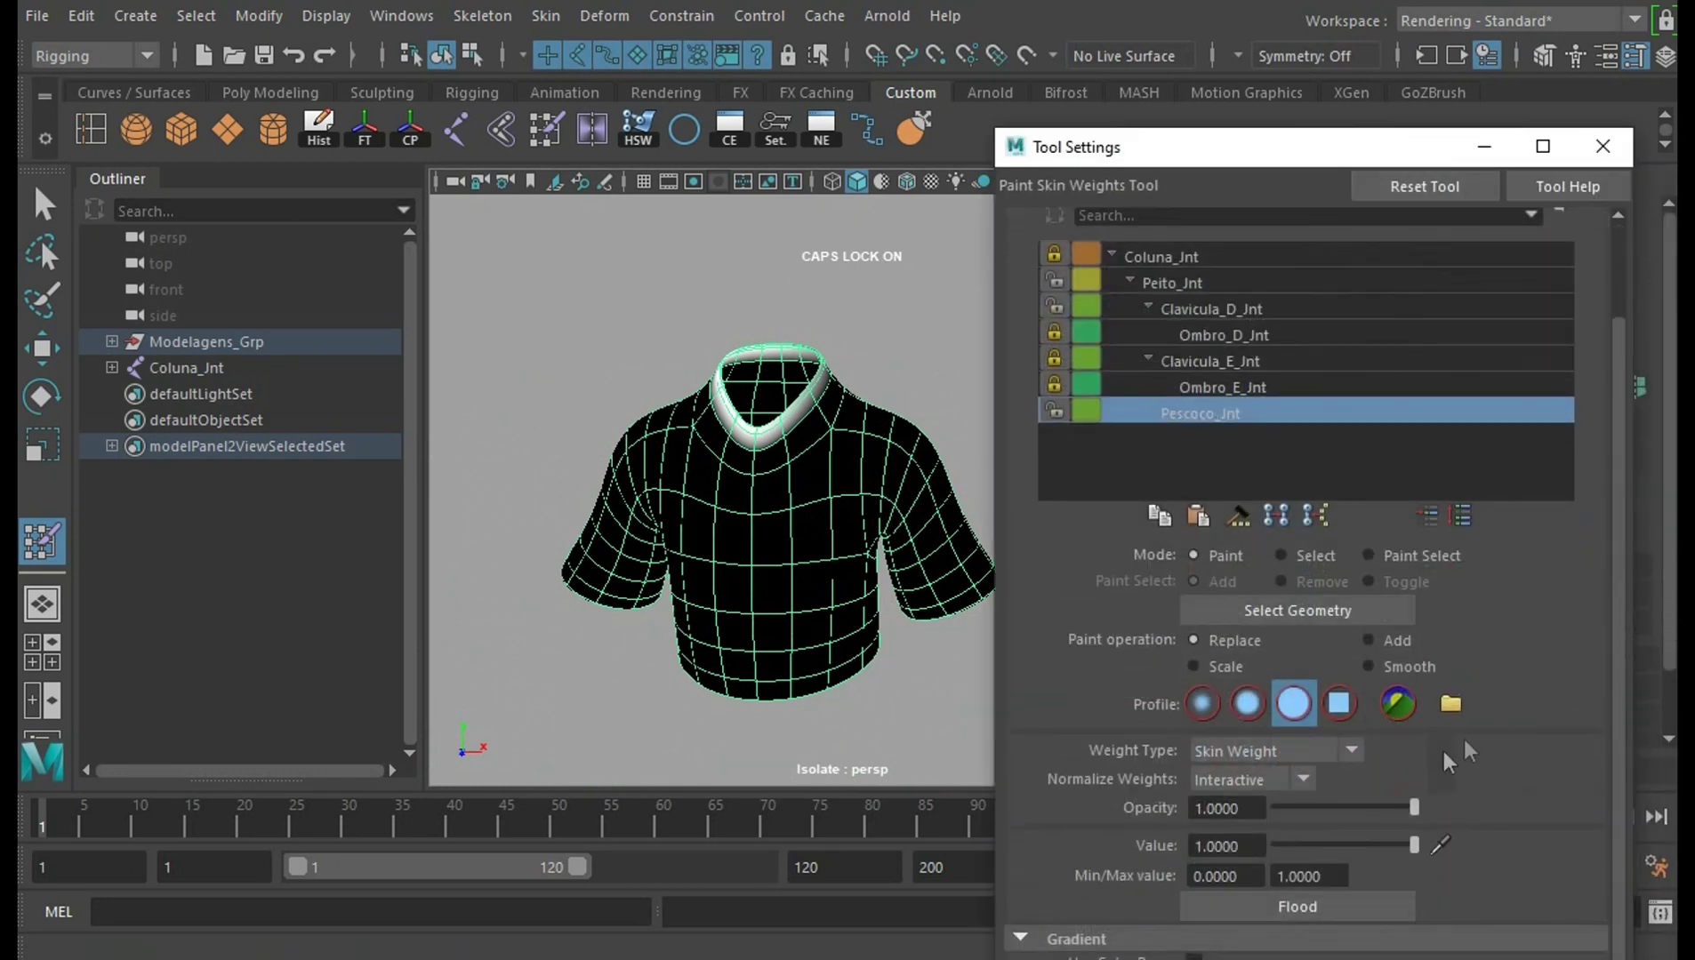
pyautogui.click(1369, 907)
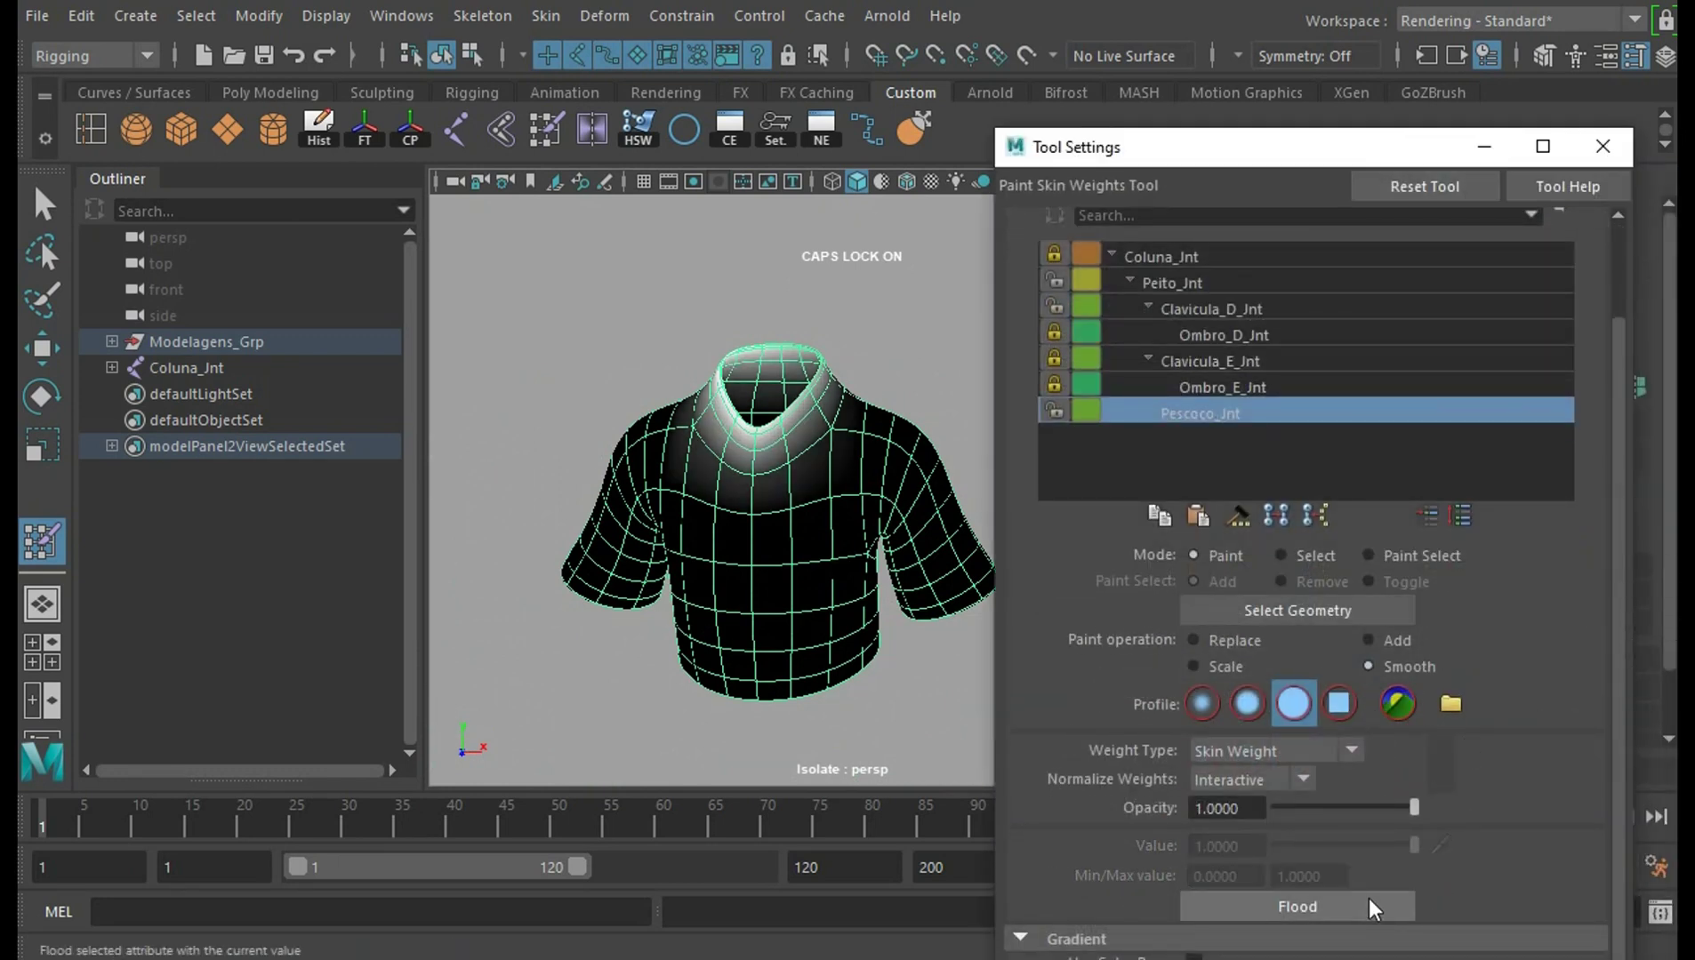
pyautogui.click(1369, 898)
pyautogui.scroll(-3, 884, 365)
pyautogui.keyDown('alt'); pyautogui.moveTo(889, 365); pyautogui.dragTo(782, 374); pyautogui.keyUp('alt')
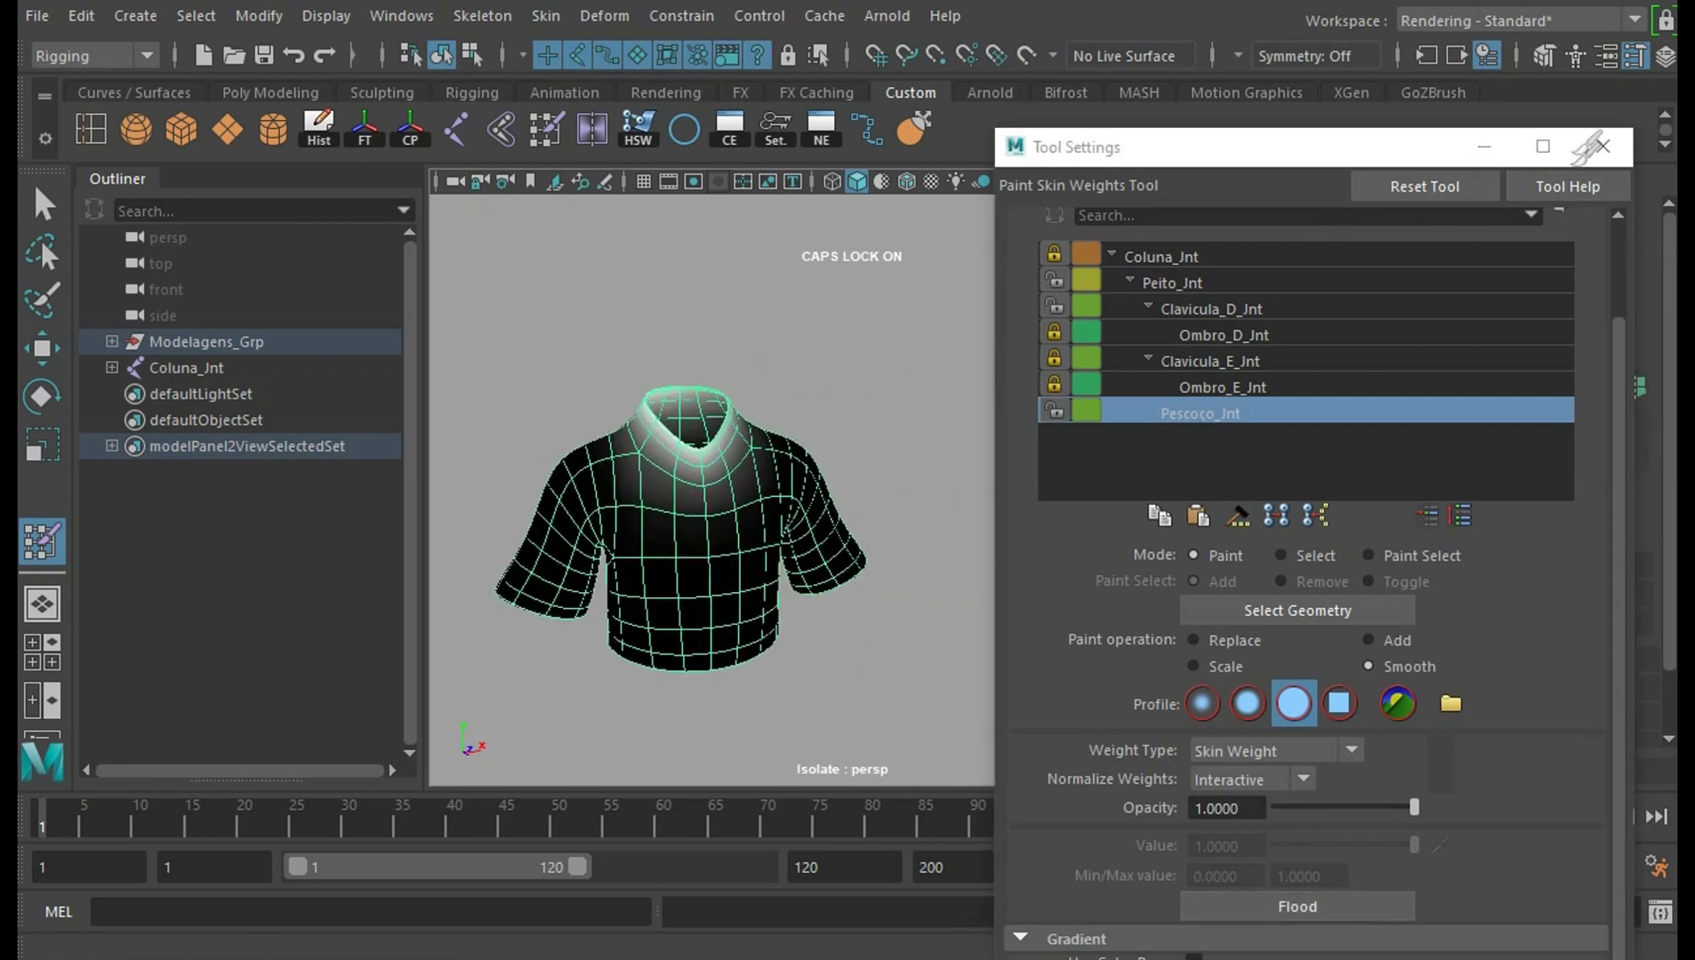
# Minimize Tool Settings and turn off Isolate Select to show the character and skeleton
pyautogui.click(1483, 147)
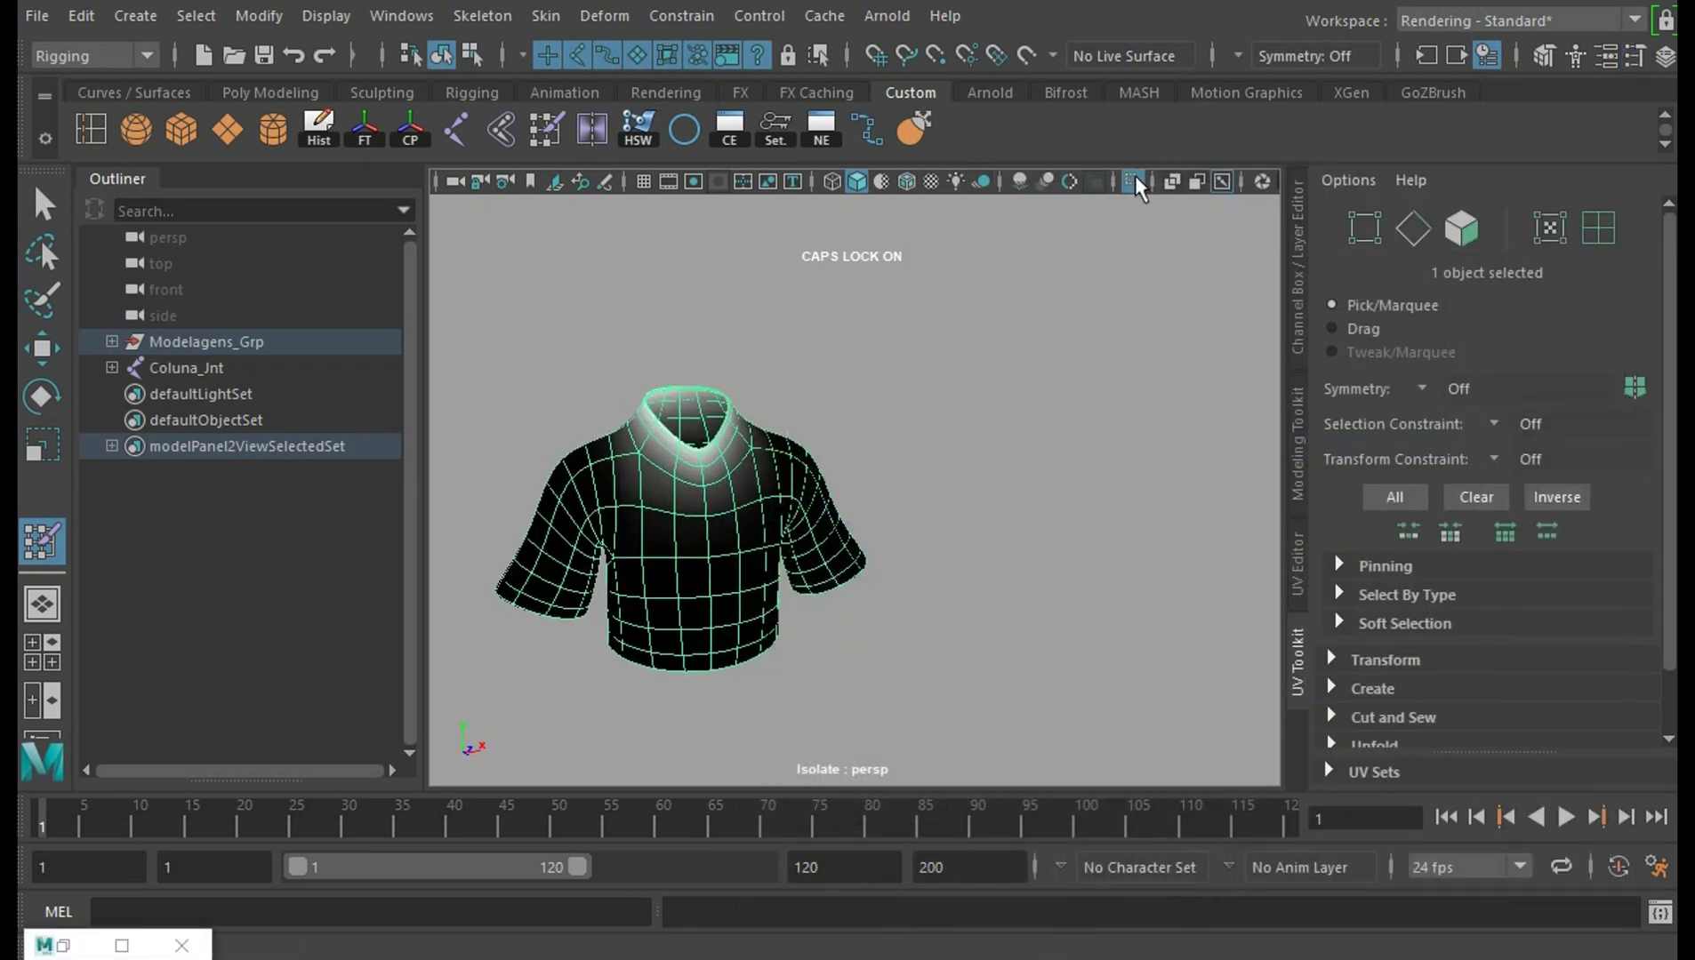
pyautogui.click(1134, 183)
pyautogui.click(42, 396)
# Select Coluna_Jnt and rotate it to test the shirt deformation
pyautogui.click(1002, 427)
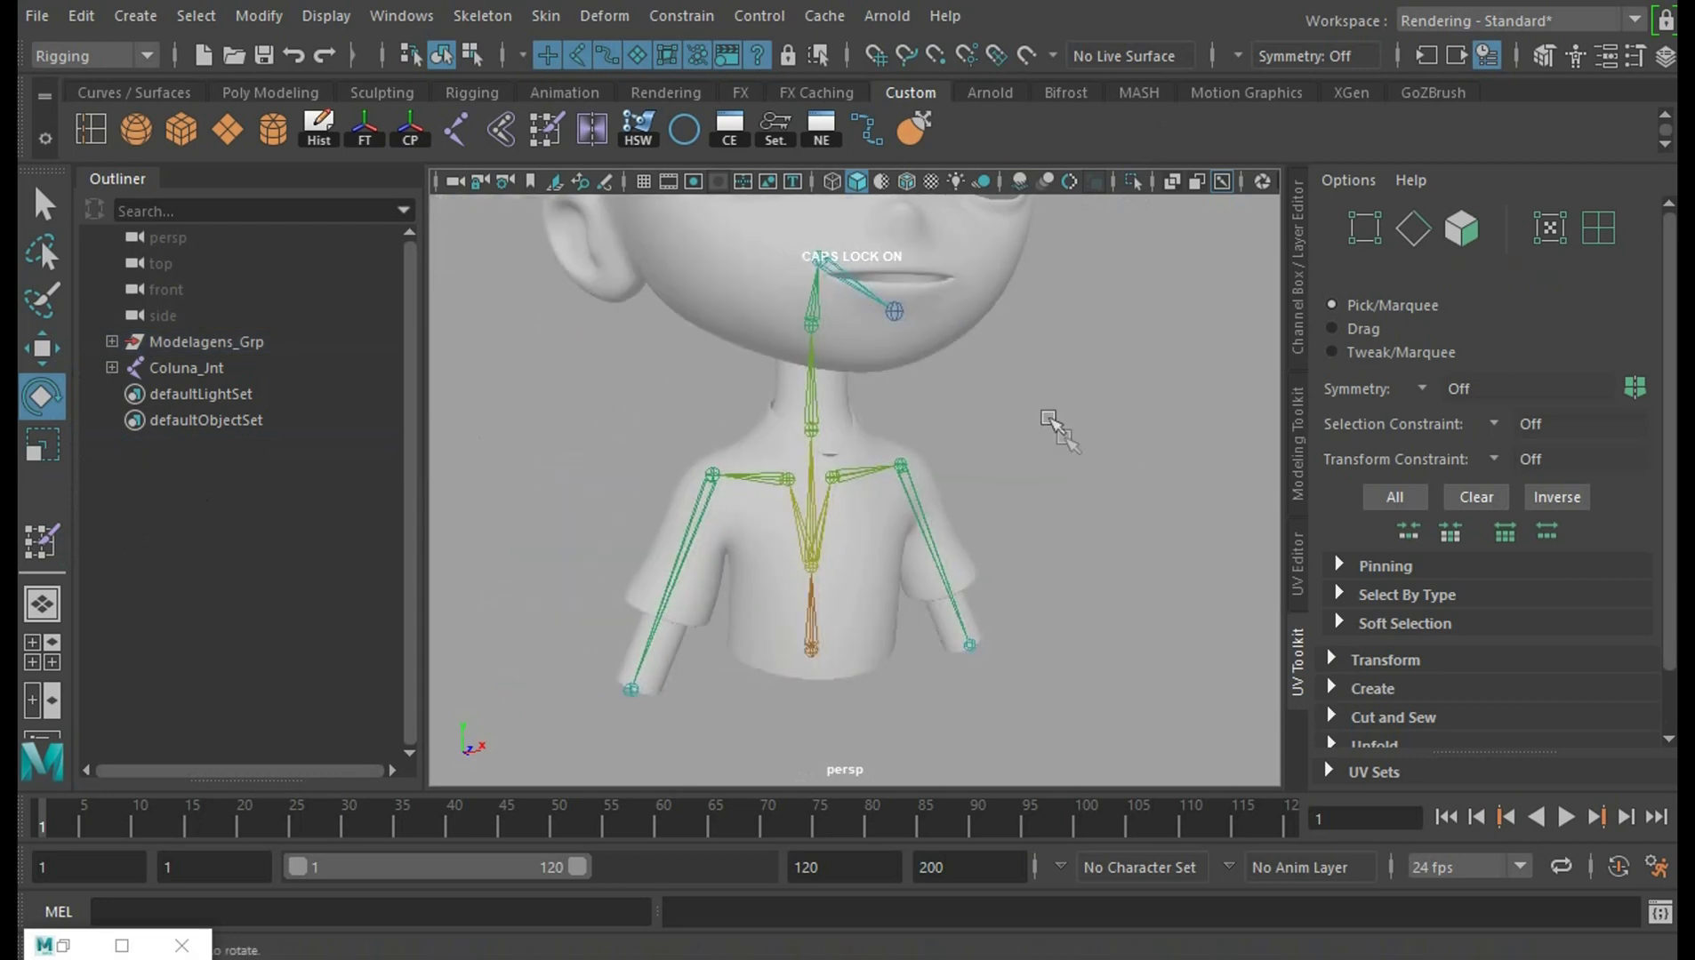
pyautogui.keyDown('alt'); pyautogui.moveTo(1059, 423); pyautogui.dragTo(953, 446); pyautogui.keyUp('alt')
pyautogui.click(814, 356)
pyautogui.moveTo(813, 355); pyautogui.dragTo(756, 296)
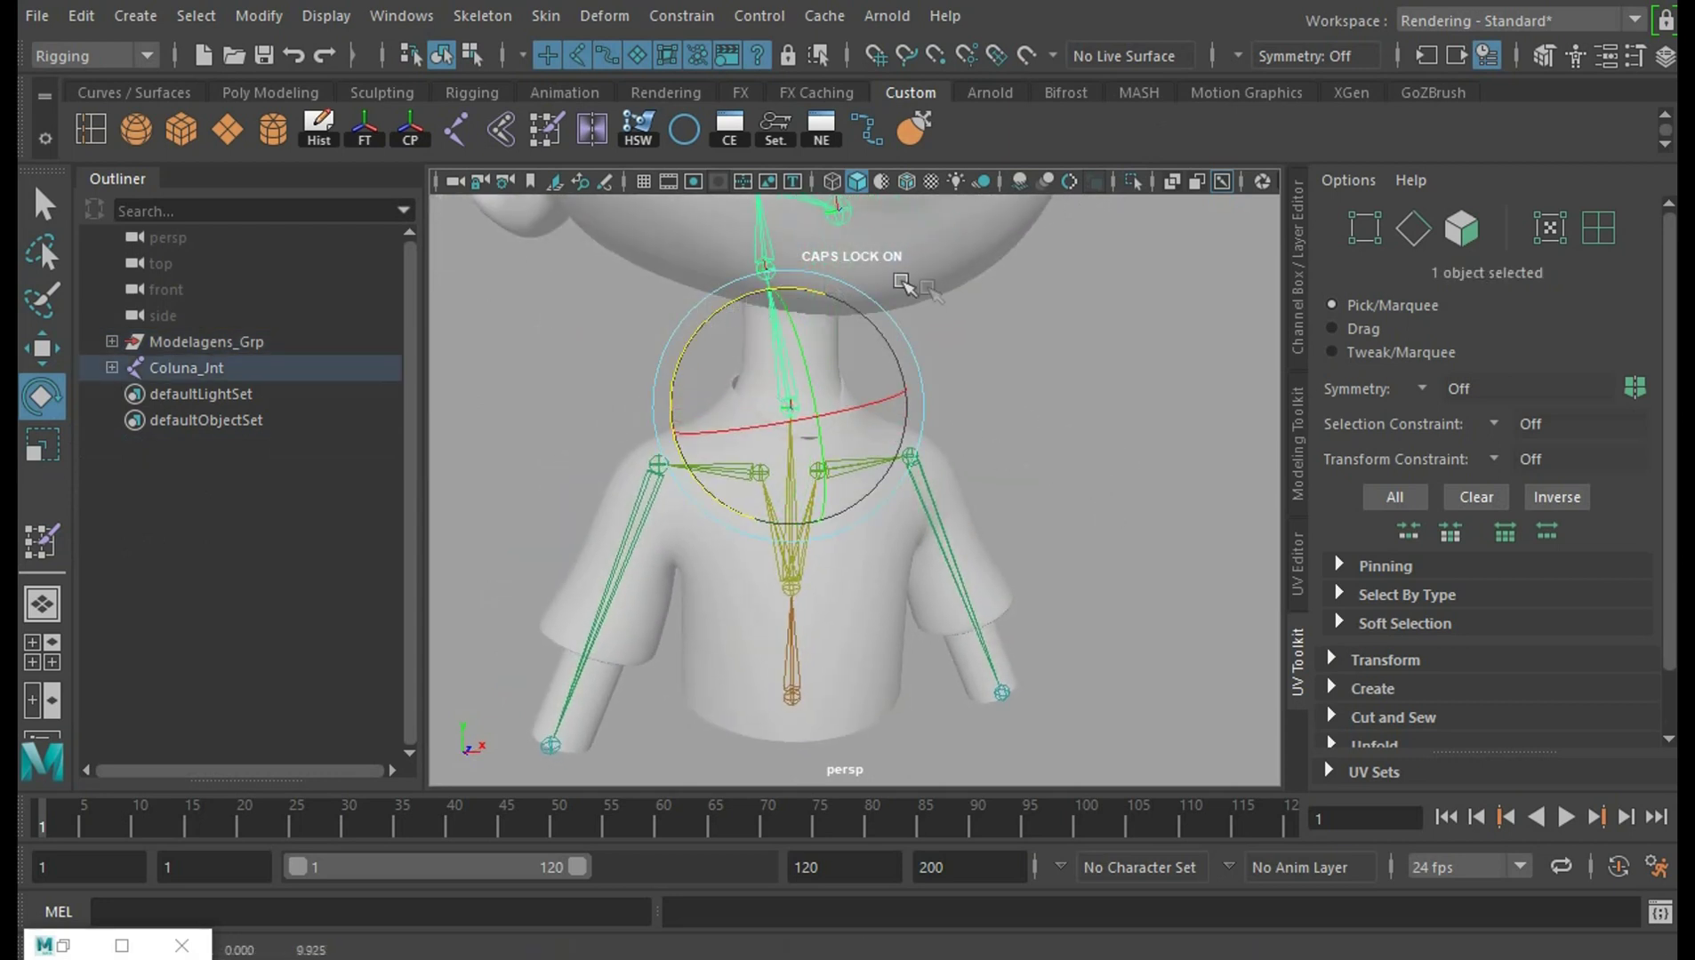
# Rotate the spine root joint further and orbit close to the torn shoulder gap
pyautogui.click(1033, 408)
pyautogui.click(858, 476)
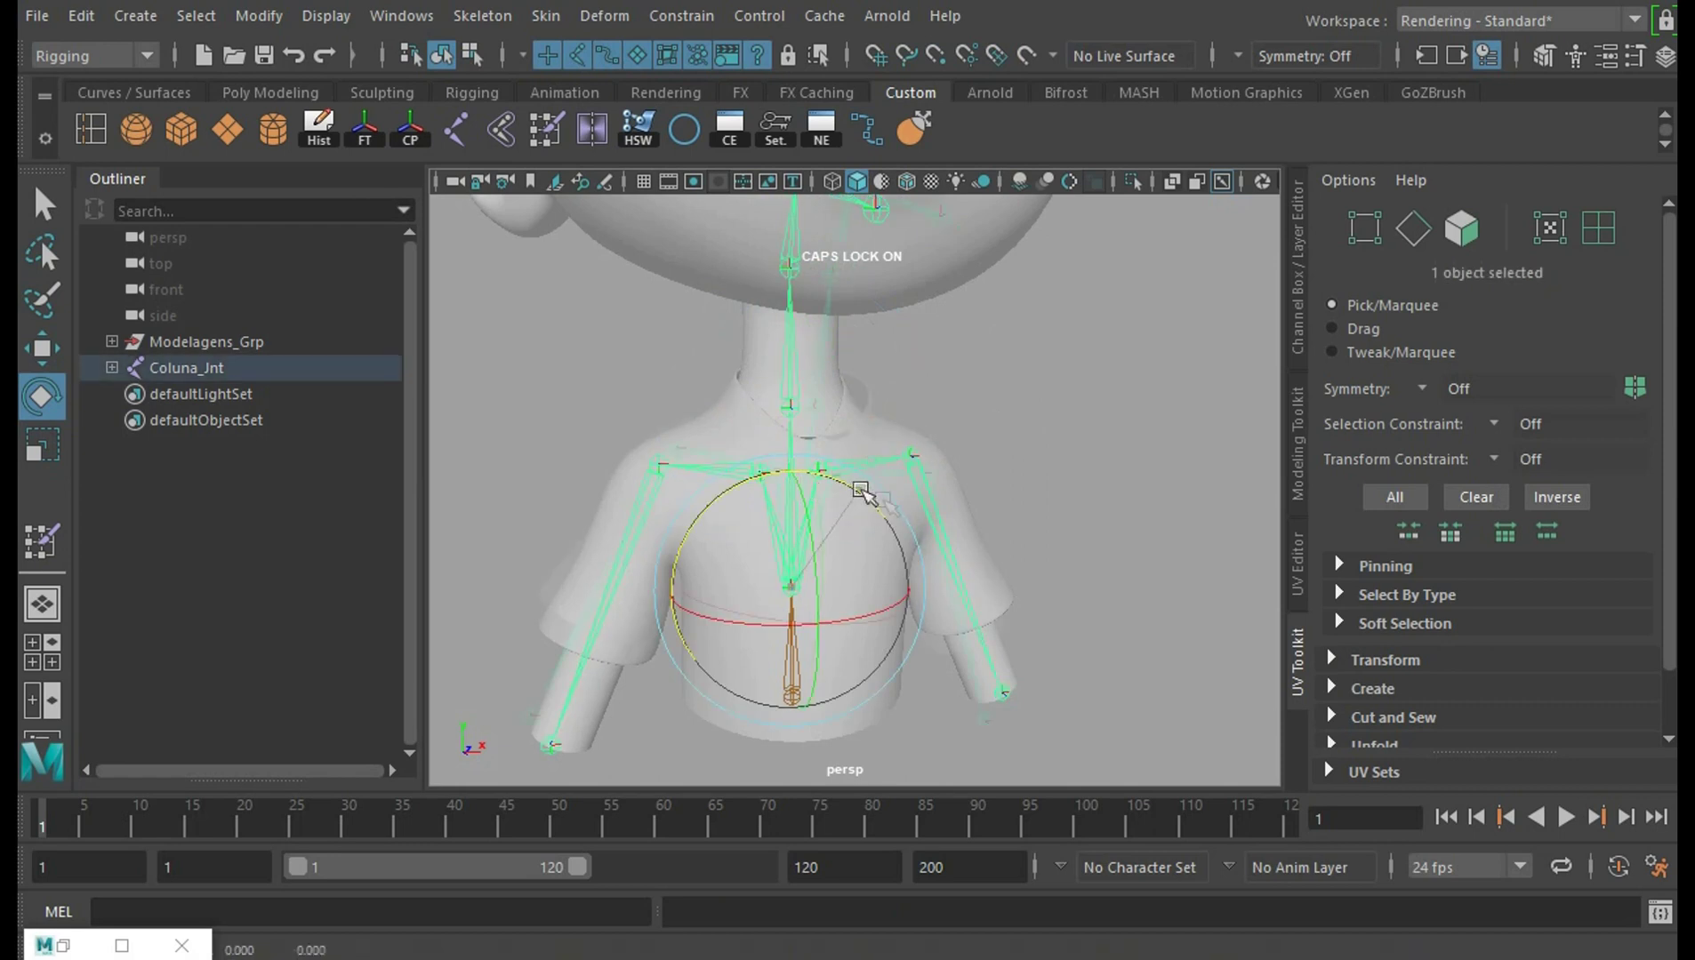
pyautogui.moveTo(861, 485); pyautogui.dragTo(775, 477)
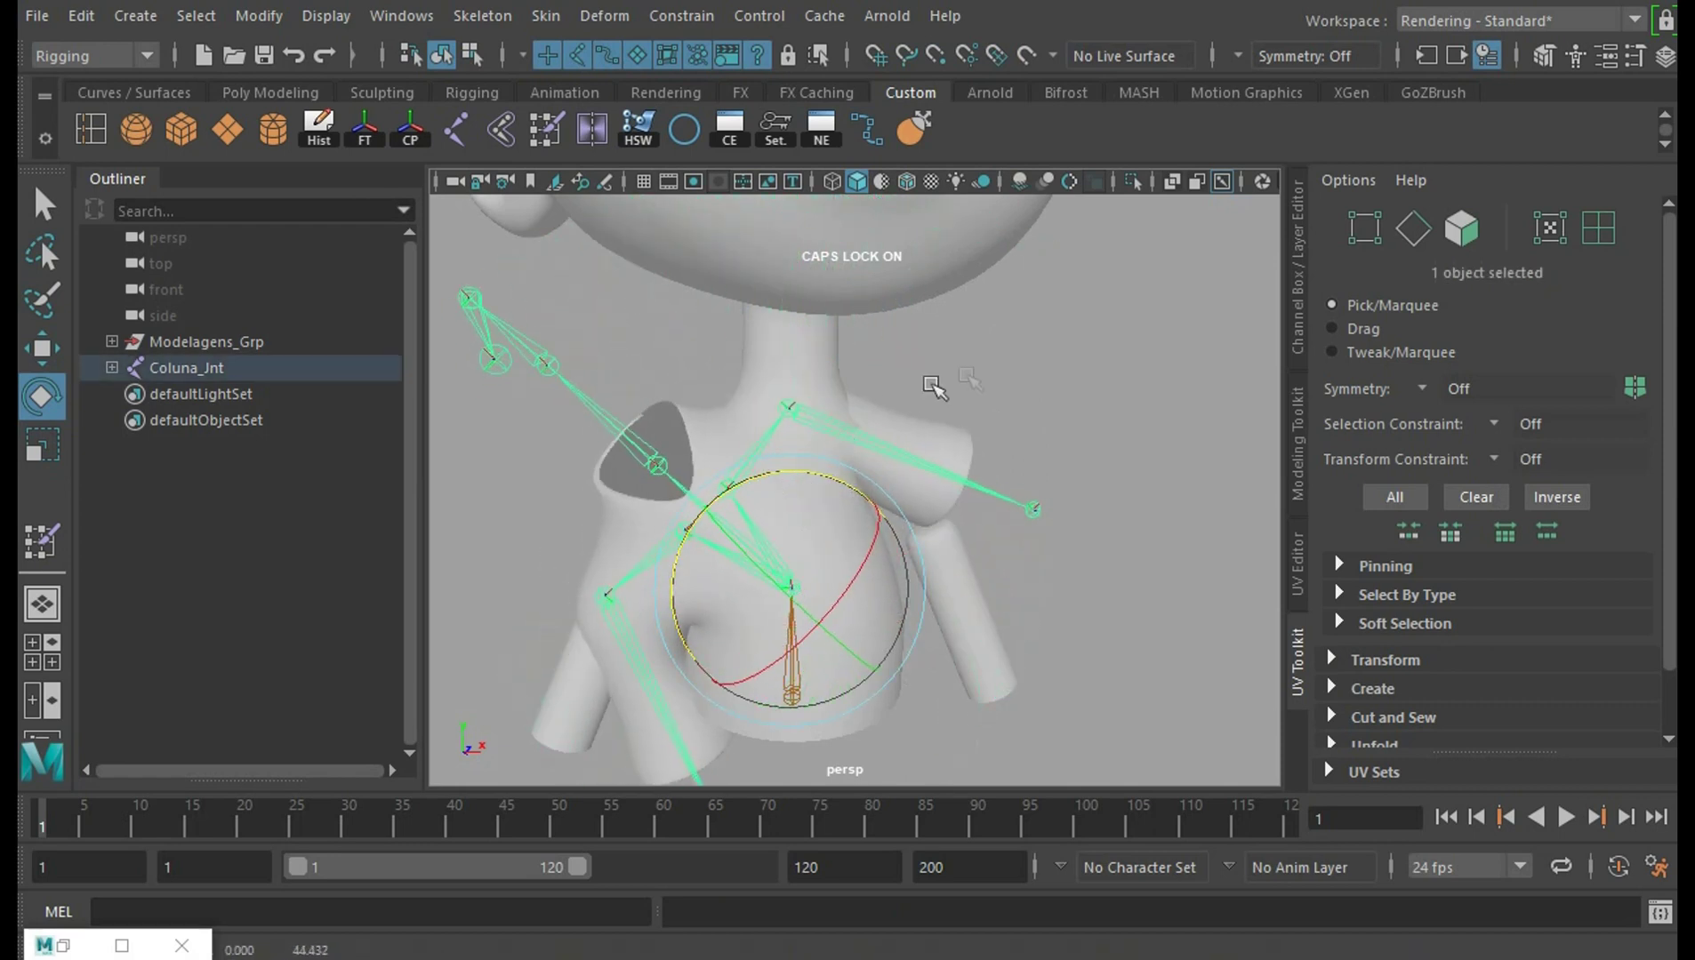
pyautogui.moveTo(934, 382)
pyautogui.keyDown('alt'); pyautogui.mouseDown()
pyautogui.moveTo(1192, 367)
pyautogui.moveTo(1301, 573)
pyautogui.moveTo(995, 465)
pyautogui.moveTo(1206, 495)
pyautogui.moveTo(1192, 560)
pyautogui.moveTo(1147, 589)
pyautogui.moveTo(1062, 526)
pyautogui.moveTo(1070, 579)
pyautogui.moveTo(827, 647)
pyautogui.moveTo(756, 619)
pyautogui.moveTo(684, 676)
pyautogui.moveTo(870, 620)
pyautogui.mouseUp(); pyautogui.keyUp('alt')
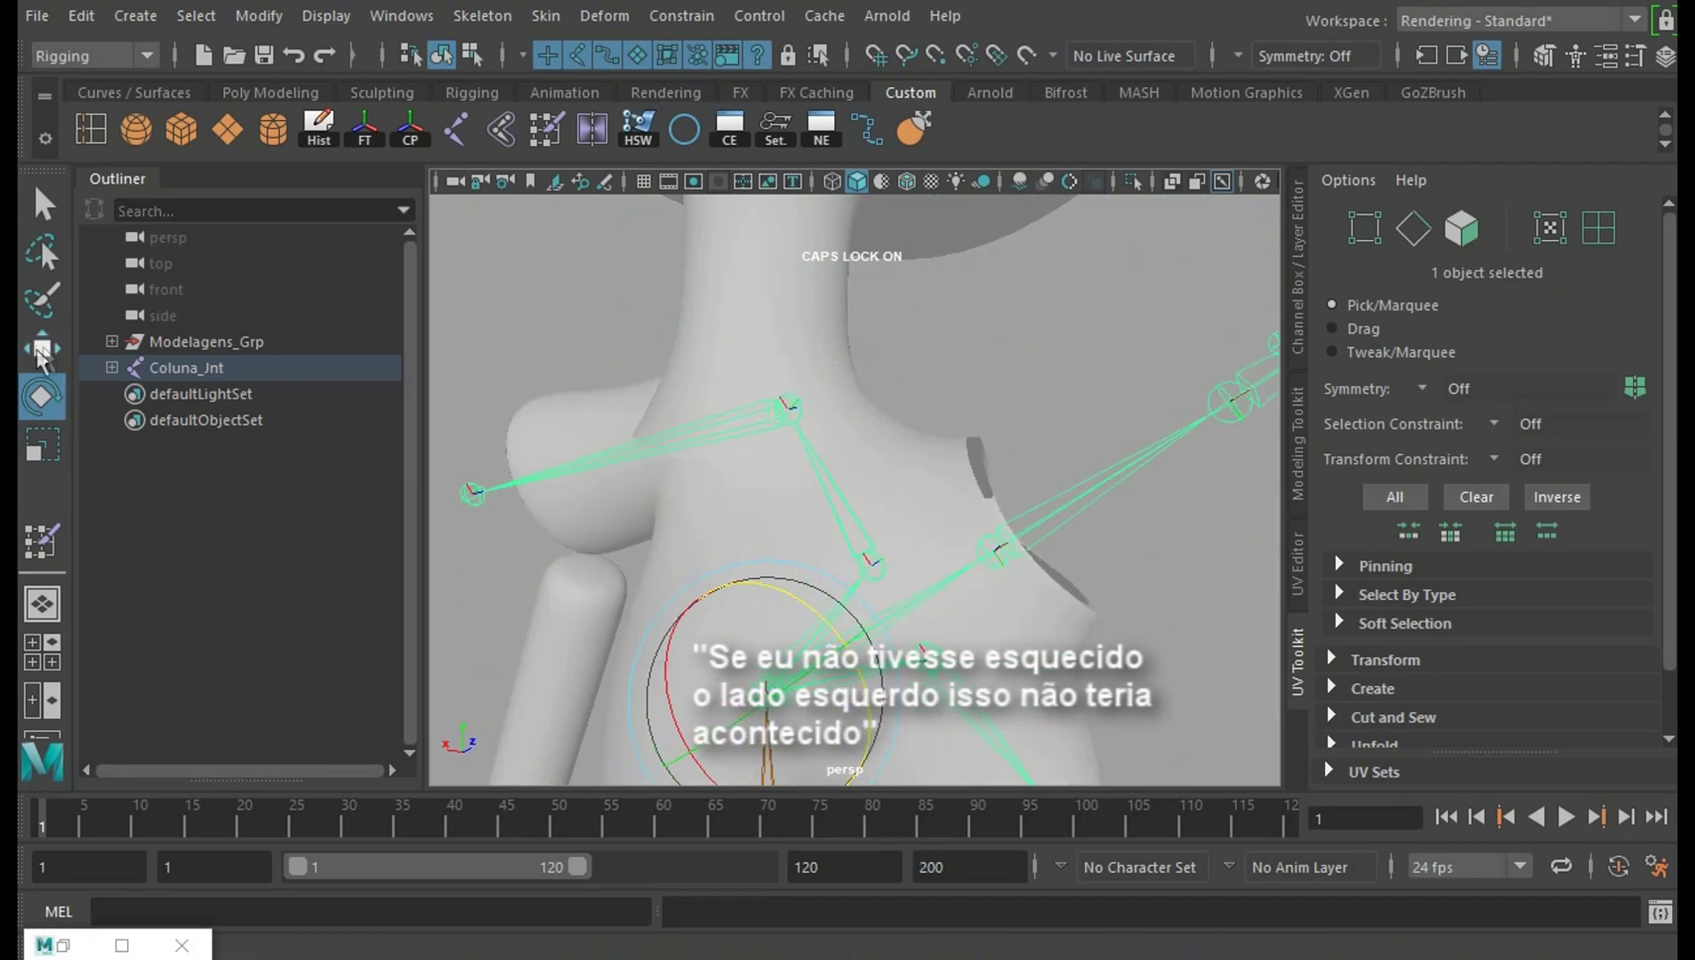
pyautogui.click(40, 350)
pyautogui.click(1111, 696)
pyautogui.moveTo(1111, 696)
pyautogui.keyDown('alt'); pyautogui.mouseDown()
pyautogui.moveTo(1032, 436)
pyautogui.moveTo(1099, 660)
pyautogui.moveTo(851, 518)
pyautogui.moveTo(863, 465)
pyautogui.moveTo(964, 530)
pyautogui.moveTo(1046, 469)
pyautogui.moveTo(1022, 510)
pyautogui.moveTo(1052, 457)
pyautogui.moveTo(956, 426)
pyautogui.mouseUp(); pyautogui.keyUp('alt')
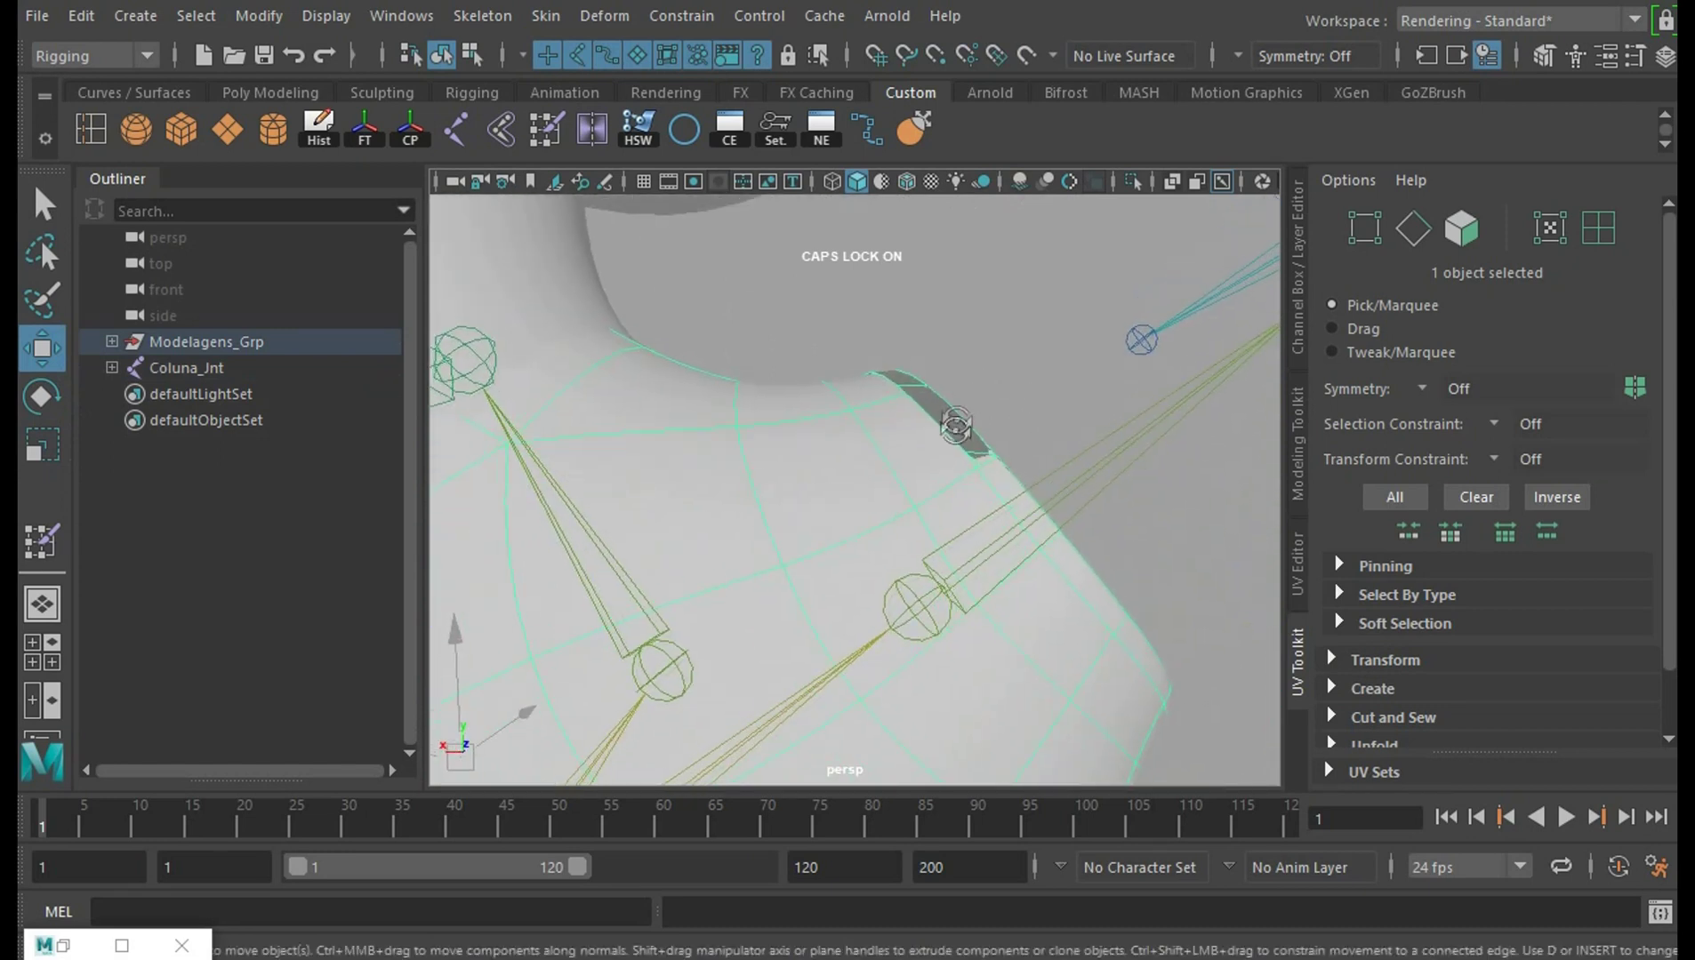
# Put the shirt in vertex mode, pick a torn shoulder-edge vertex, and open the Skin menu
pyautogui.moveTo(953, 423); pyautogui.dragTo(826, 239, button='right')
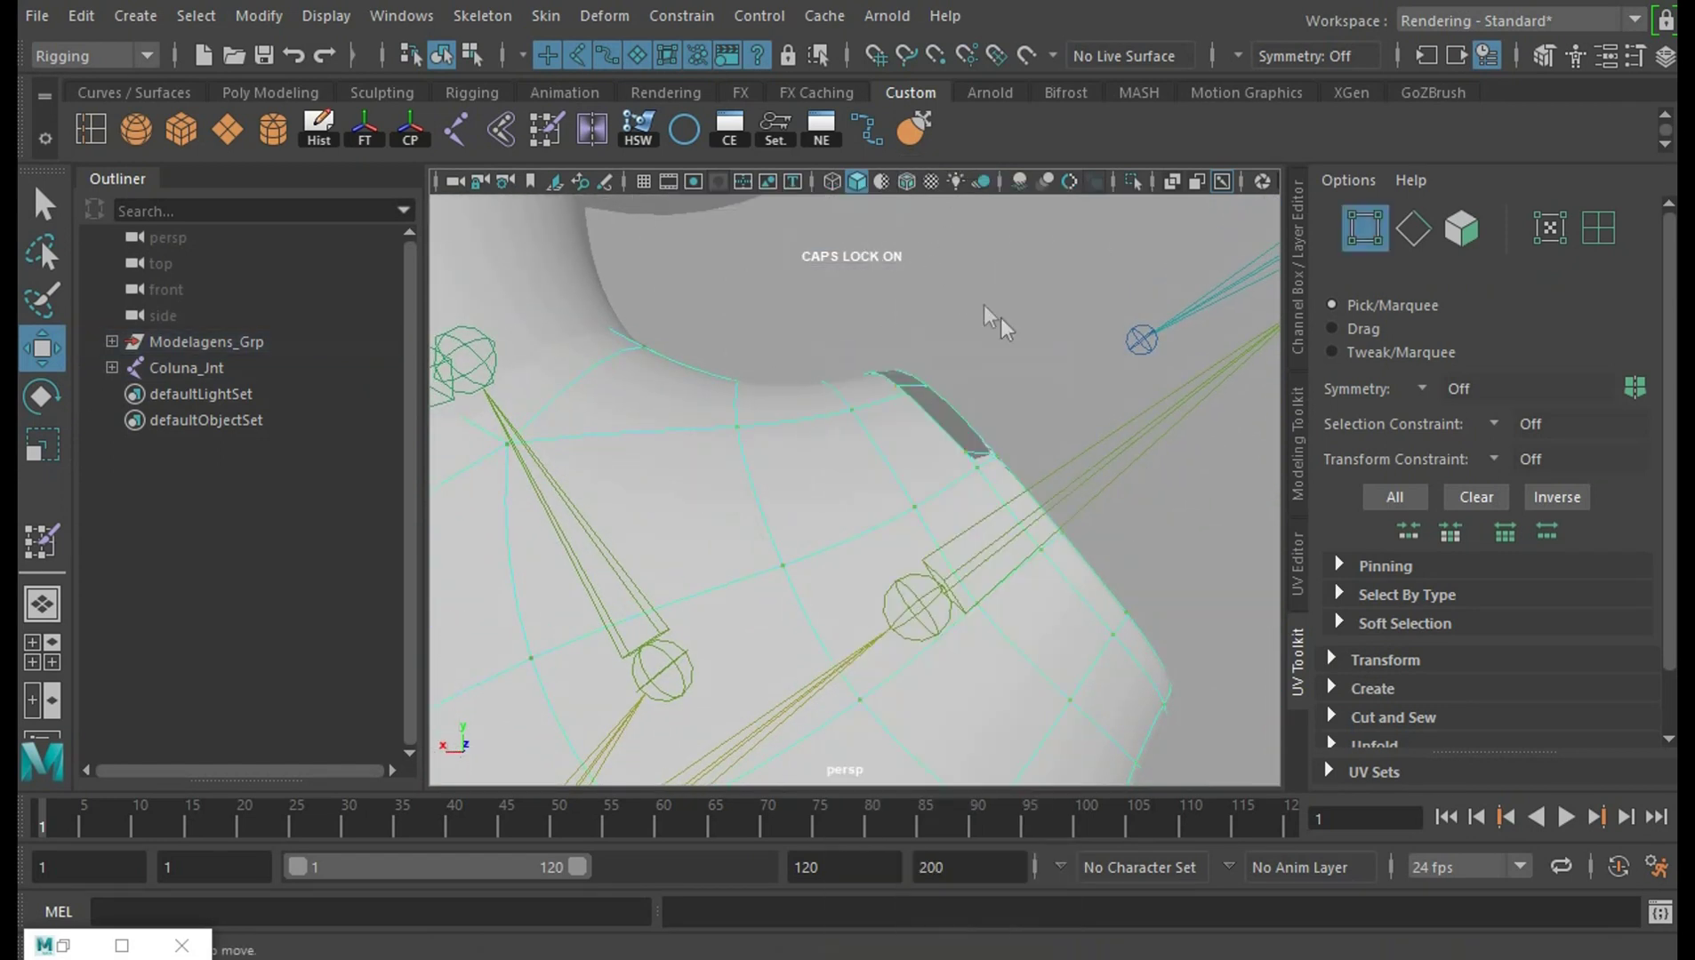
pyautogui.moveTo(1014, 481)
pyautogui.mouseDown()
pyautogui.moveTo(1077, 503)
pyautogui.moveTo(1094, 531)
pyautogui.moveTo(1074, 438)
pyautogui.moveTo(1085, 367)
pyautogui.moveTo(1085, 401)
pyautogui.moveTo(928, 473)
pyautogui.mouseUp()
pyautogui.click(1085, 373)
pyautogui.click(926, 467)
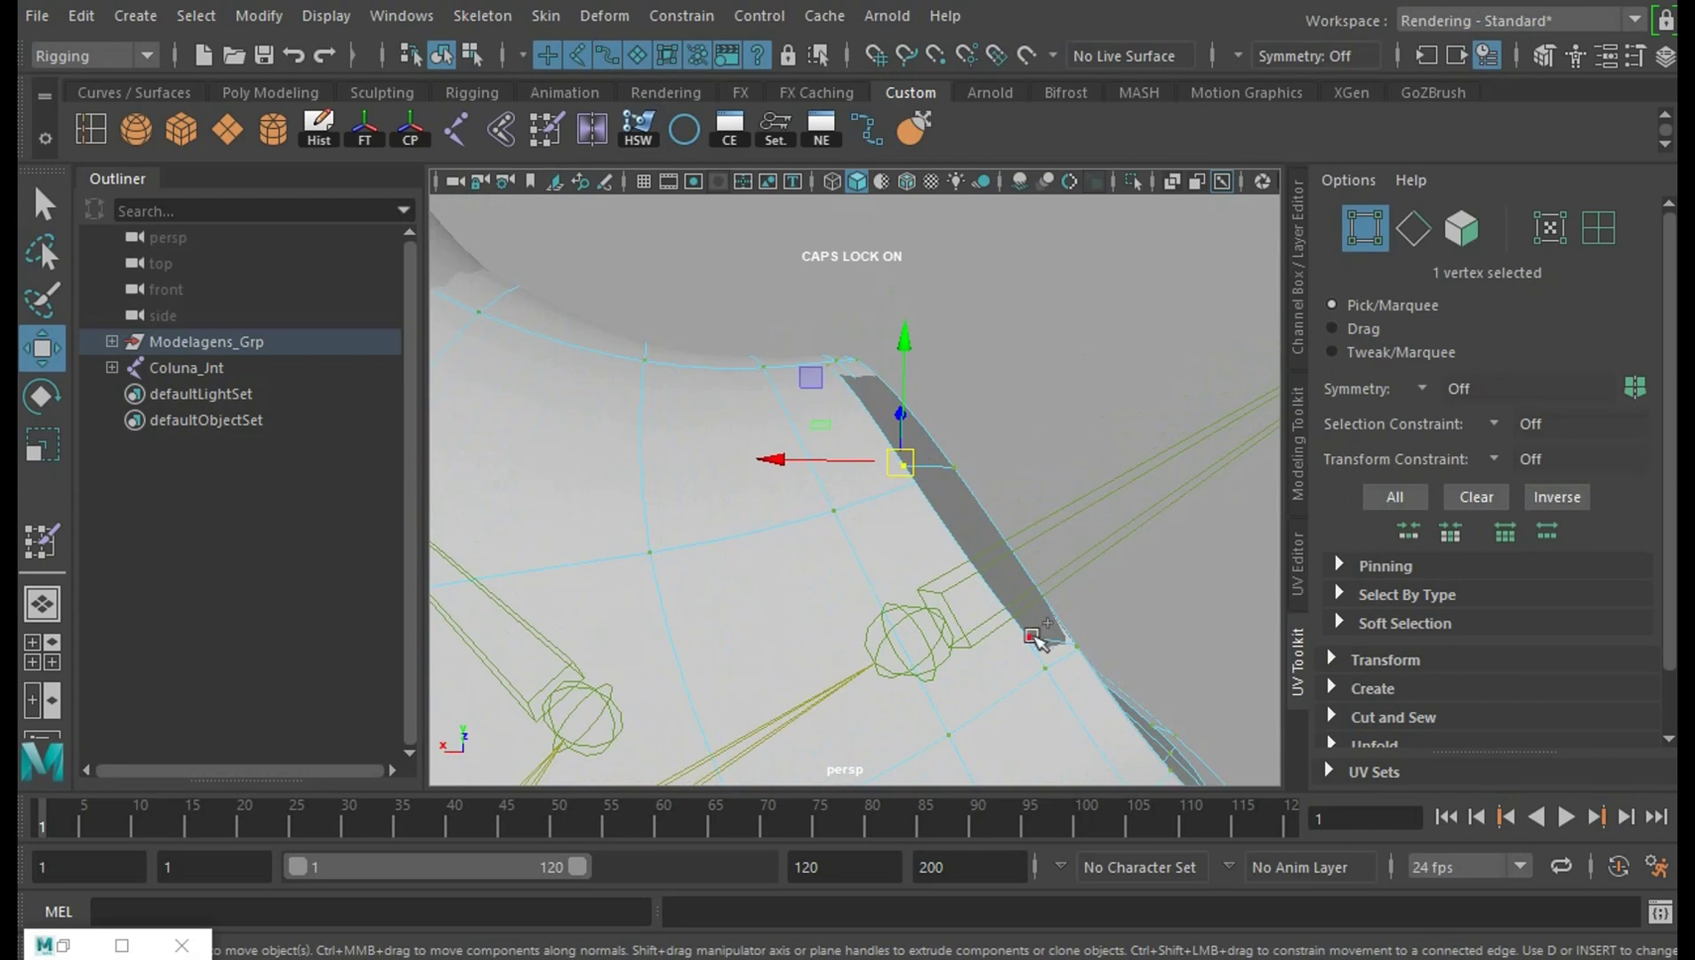
pyautogui.keyDown('alt'); pyautogui.moveTo(1138, 505); pyautogui.dragTo(1009, 342, button='middle'); pyautogui.keyUp('alt')
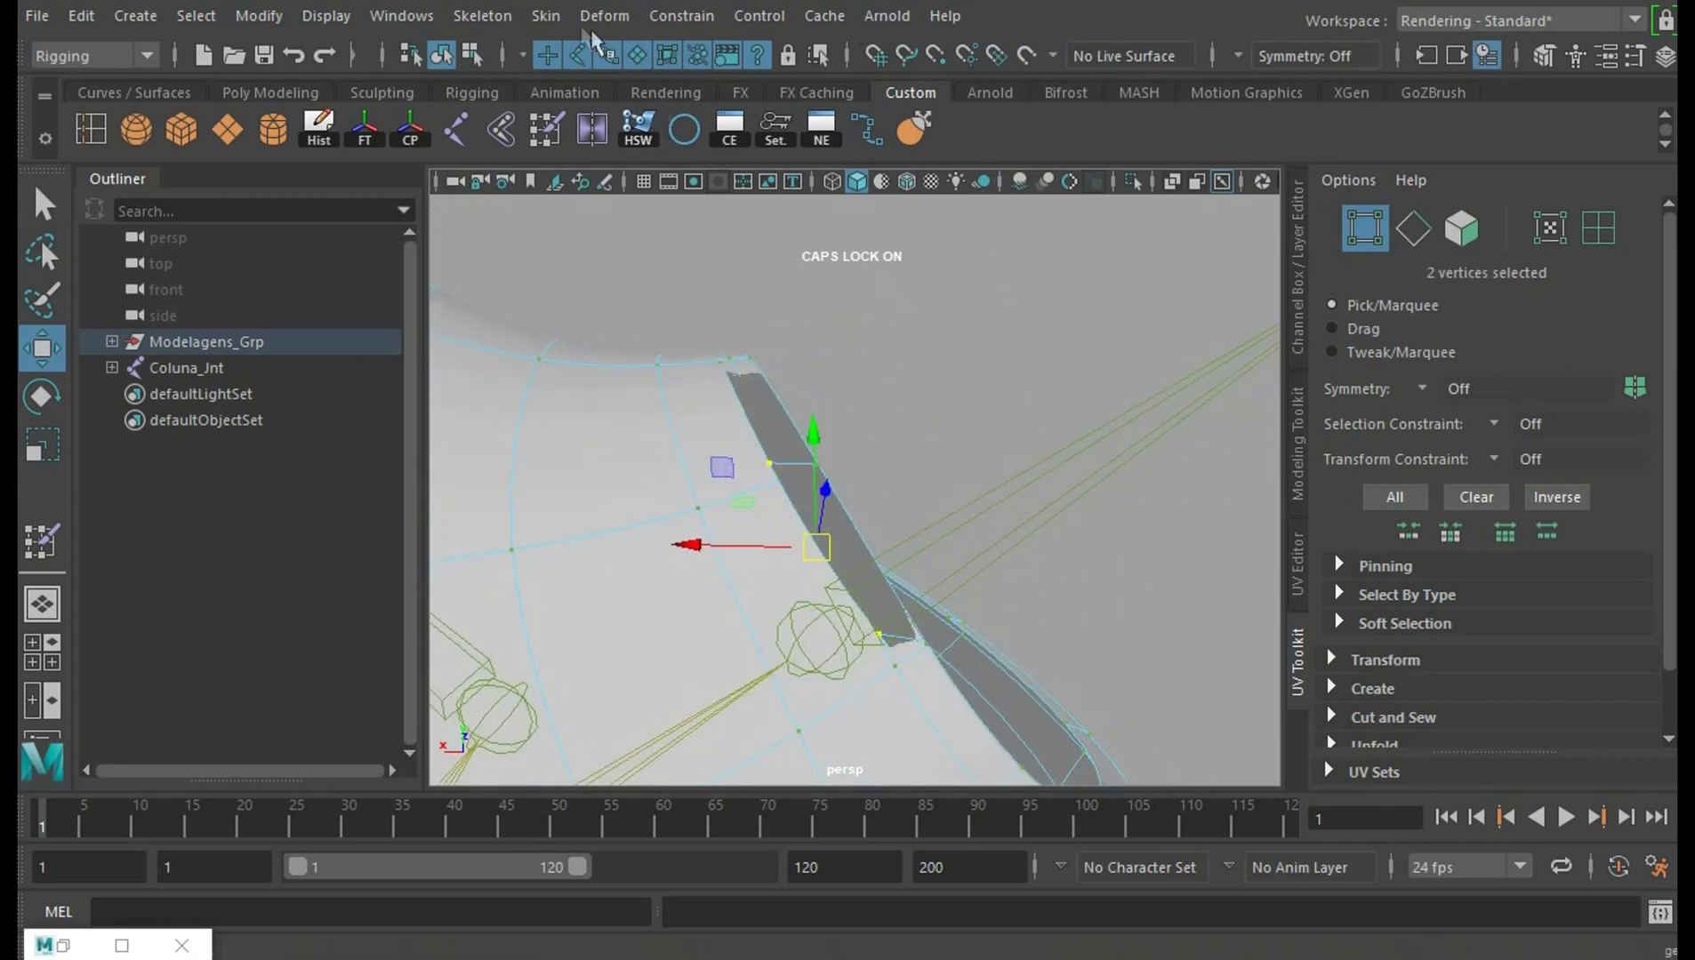
pyautogui.click(545, 16)
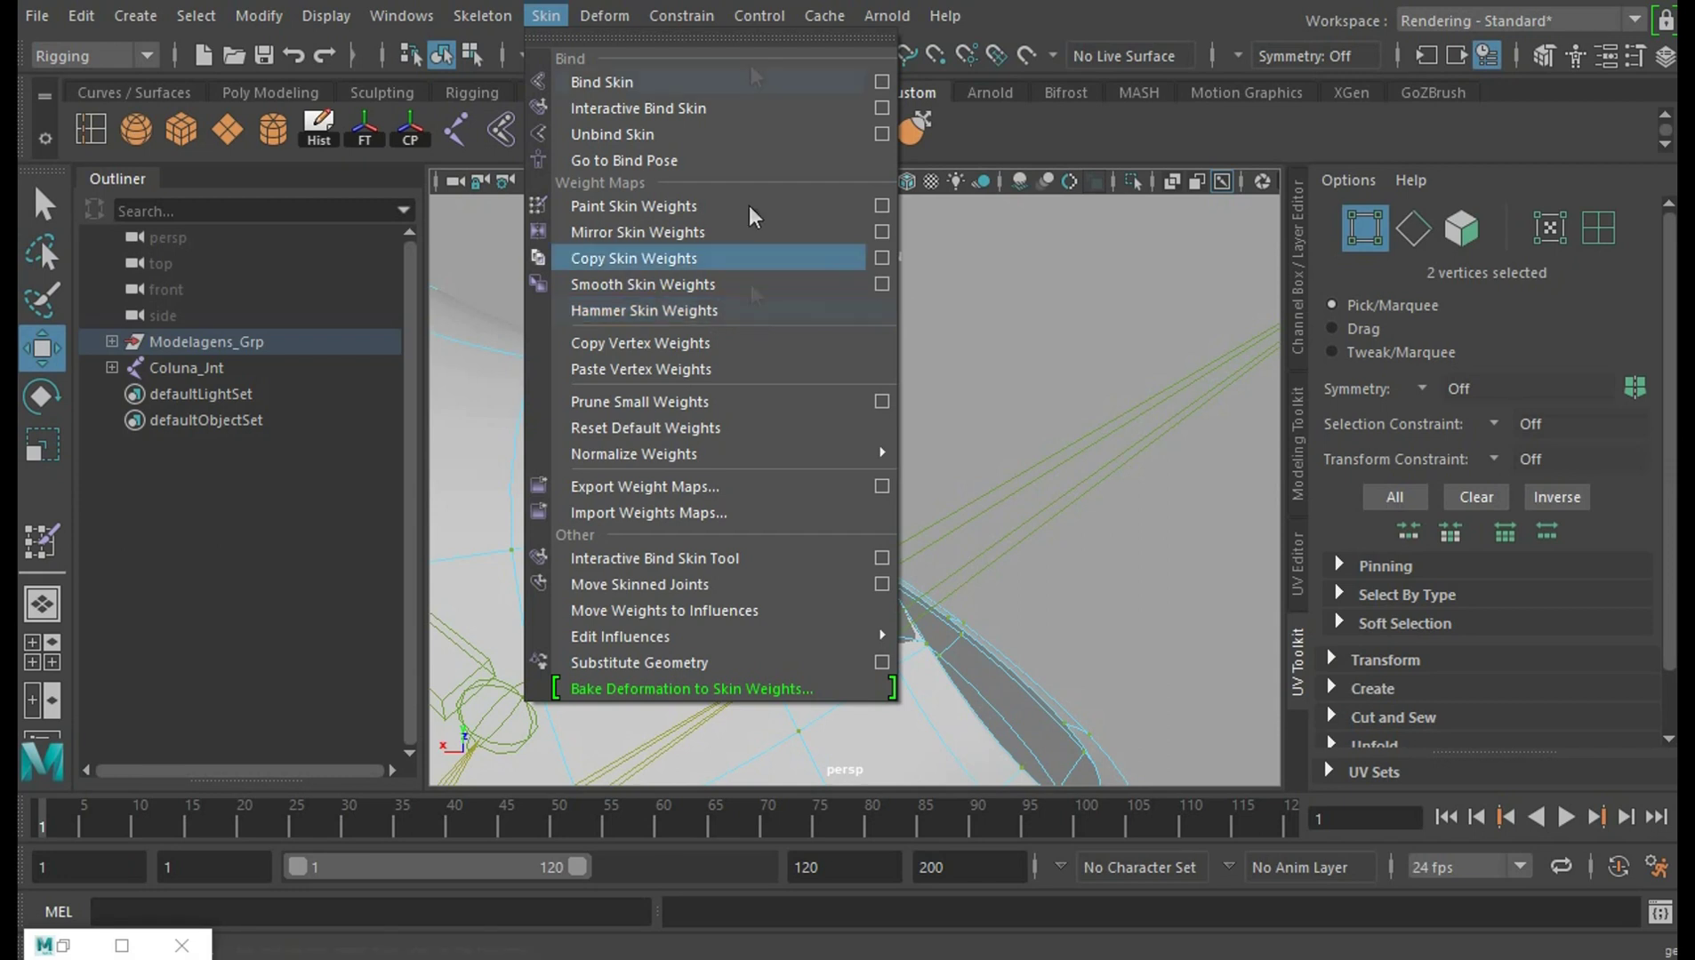
# Select the torn-edge vertex and apply Hammer Skin Weights with the HSW shelf button
pyautogui.click(1196, 270)
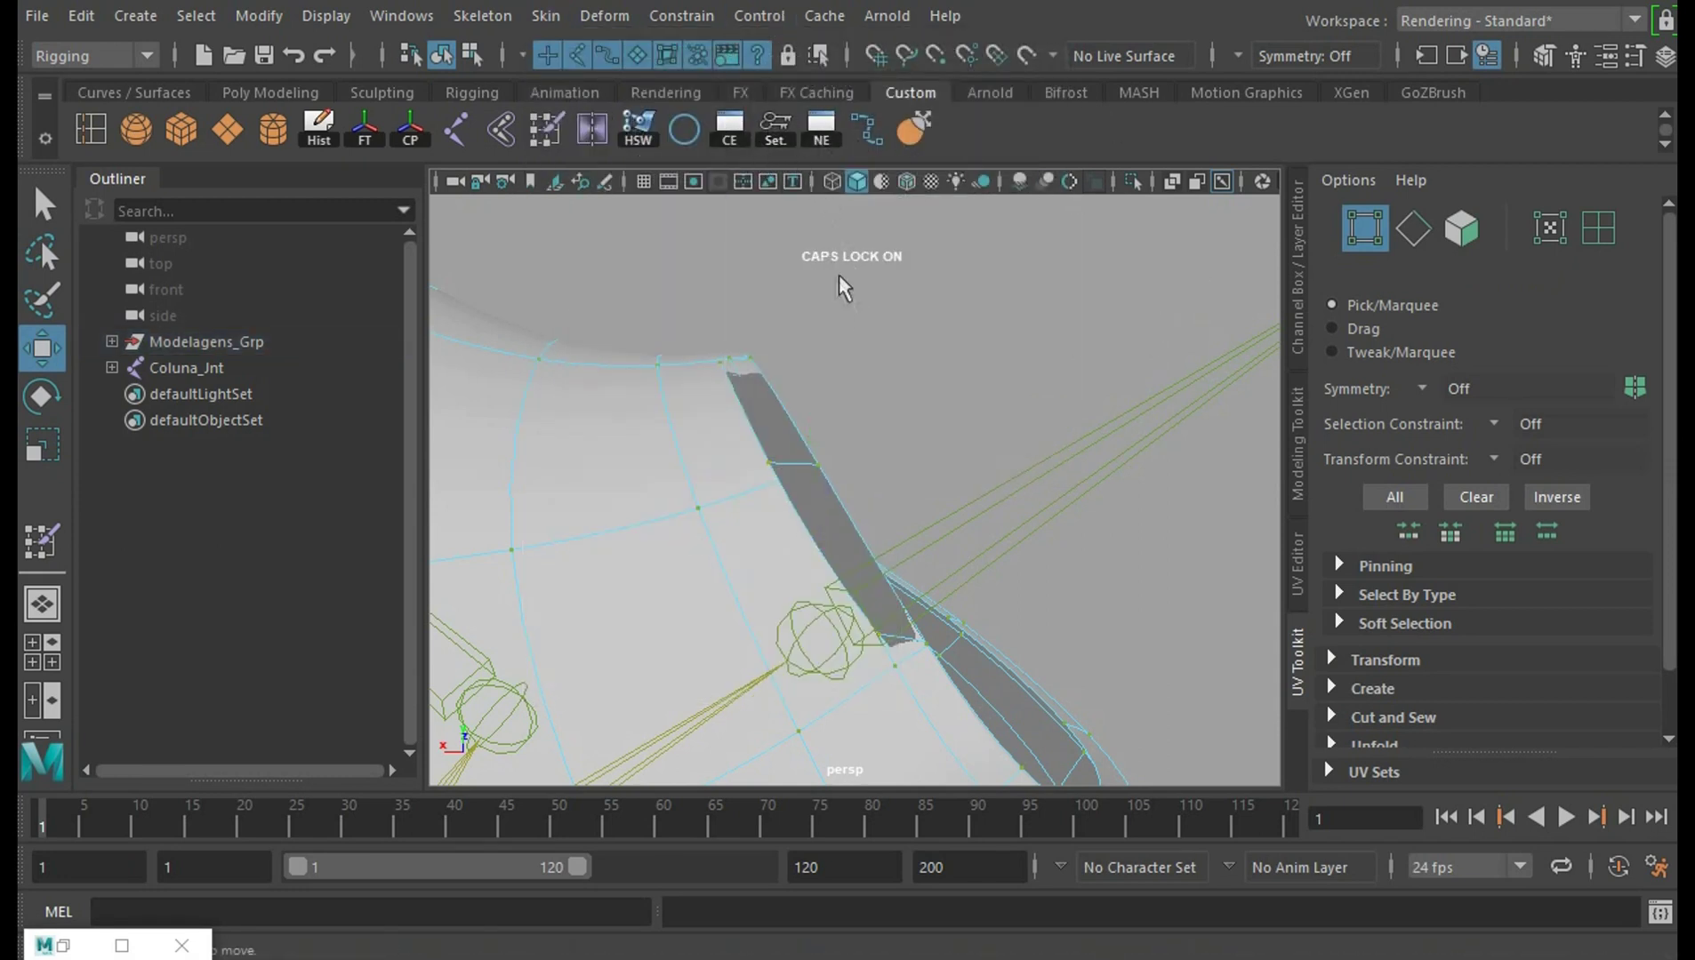
pyautogui.click(771, 463)
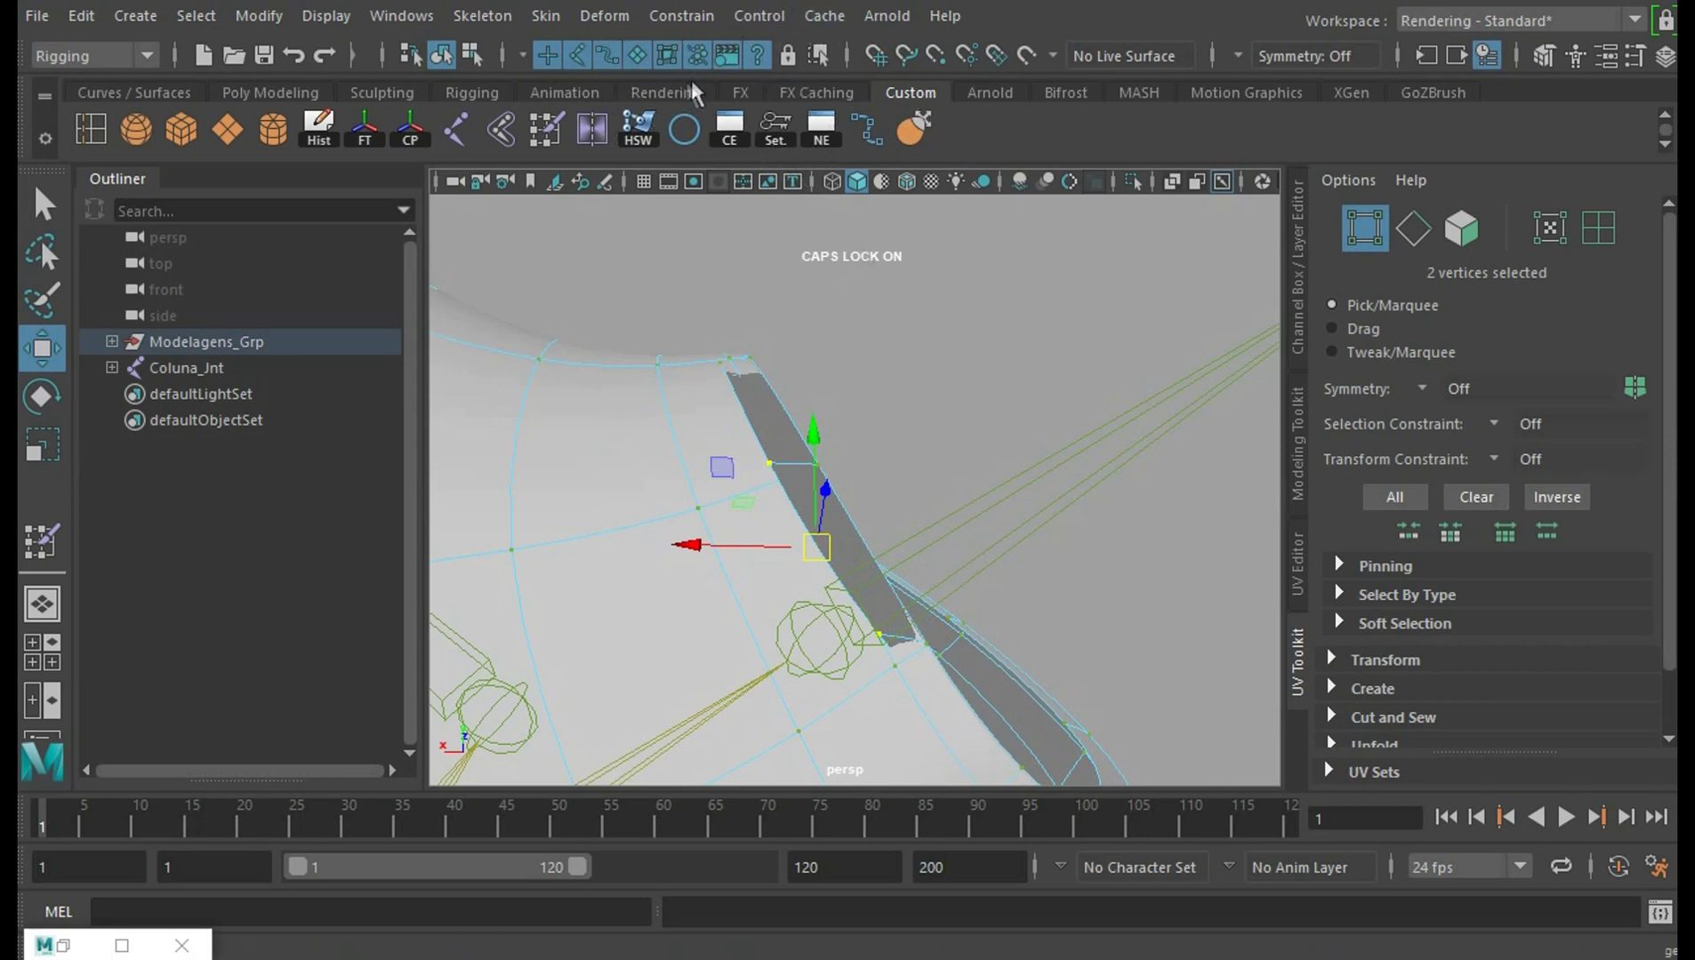
pyautogui.click(641, 133)
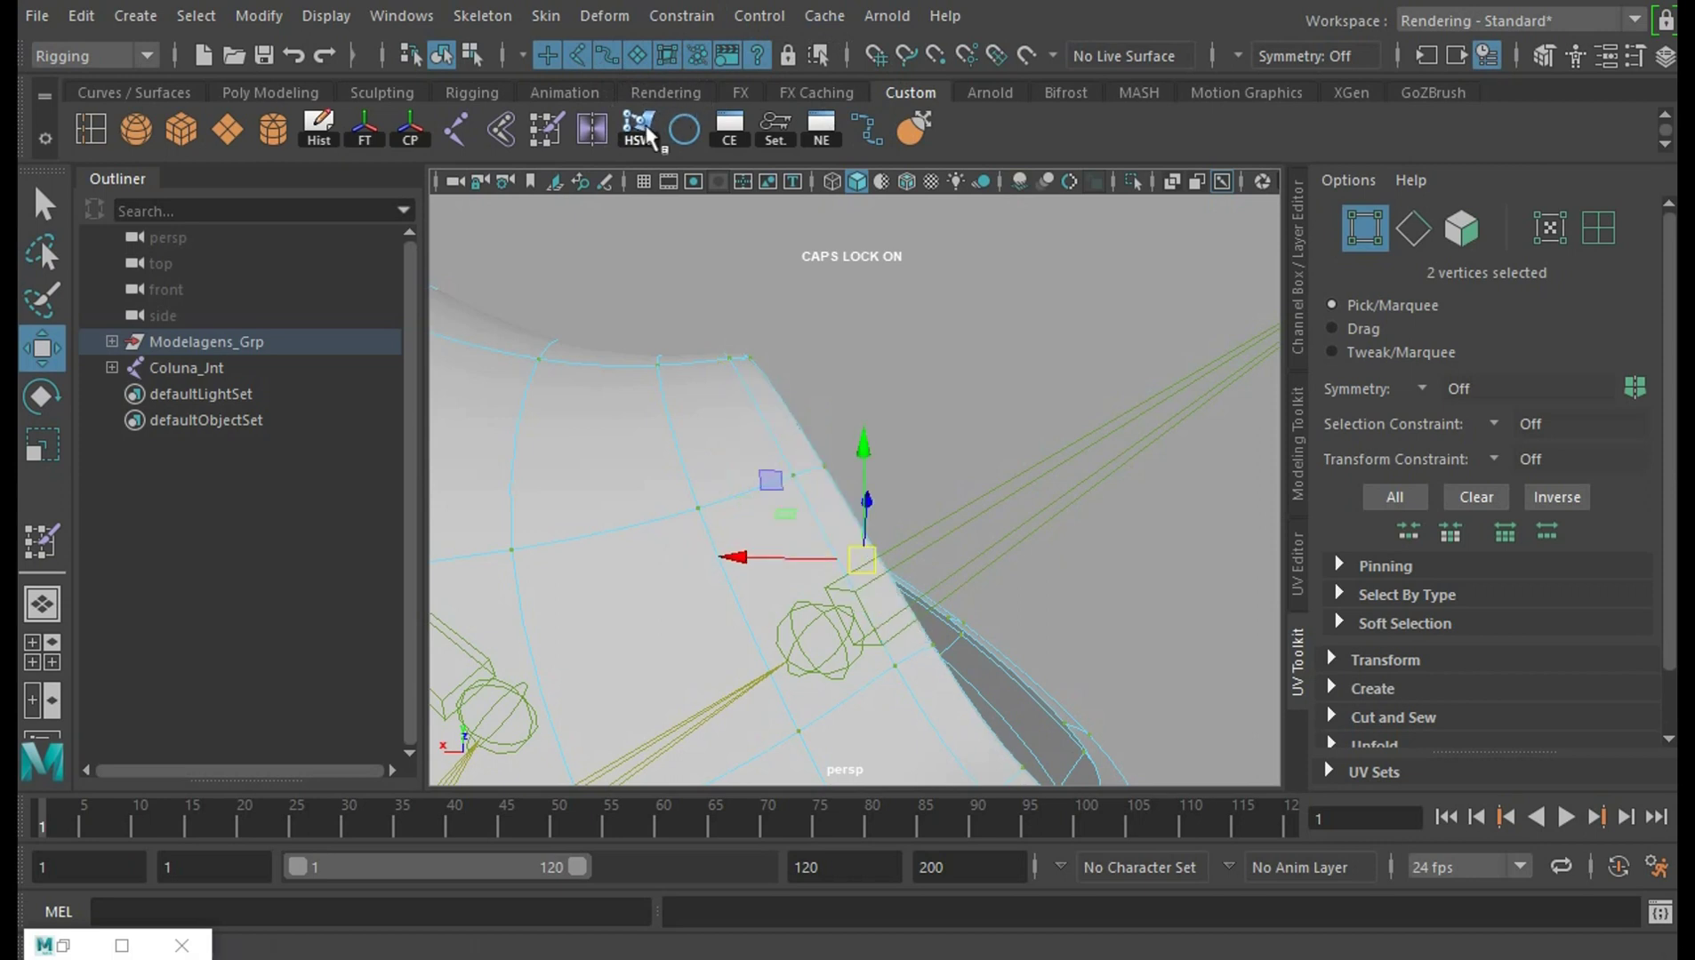
pyautogui.moveTo(1074, 423)
pyautogui.keyDown('alt'); pyautogui.mouseDown()
pyautogui.moveTo(933, 442)
pyautogui.moveTo(1113, 450)
pyautogui.moveTo(1014, 293)
pyautogui.moveTo(878, 329)
pyautogui.moveTo(847, 356)
pyautogui.moveTo(957, 390)
pyautogui.moveTo(1070, 472)
pyautogui.moveTo(1063, 349)
pyautogui.moveTo(882, 275)
pyautogui.moveTo(934, 496)
pyautogui.moveTo(965, 505)
pyautogui.moveTo(1023, 418)
pyautogui.moveTo(1098, 386)
pyautogui.moveTo(1098, 359)
pyautogui.mouseUp(); pyautogui.keyUp('alt')
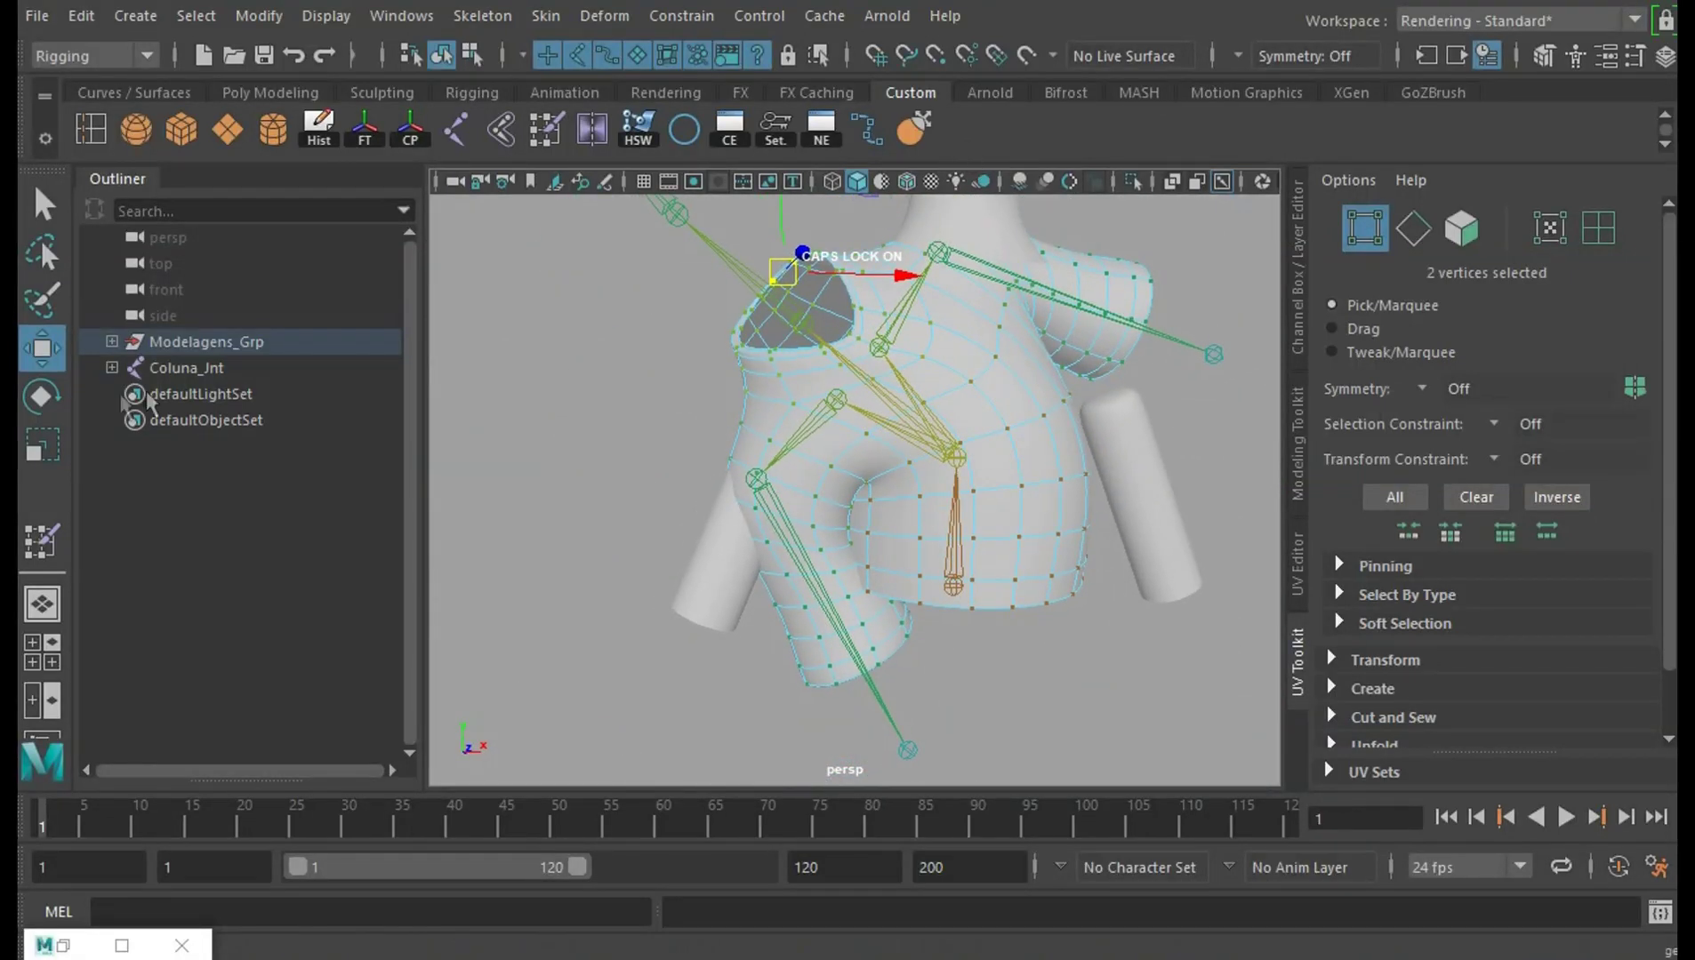
# Return the shirt to Object Mode and select the spine root joint
pyautogui.press('e')
pyautogui.keyDown('alt'); pyautogui.moveTo(707, 480); pyautogui.dragTo(1086, 724); pyautogui.keyUp('alt')
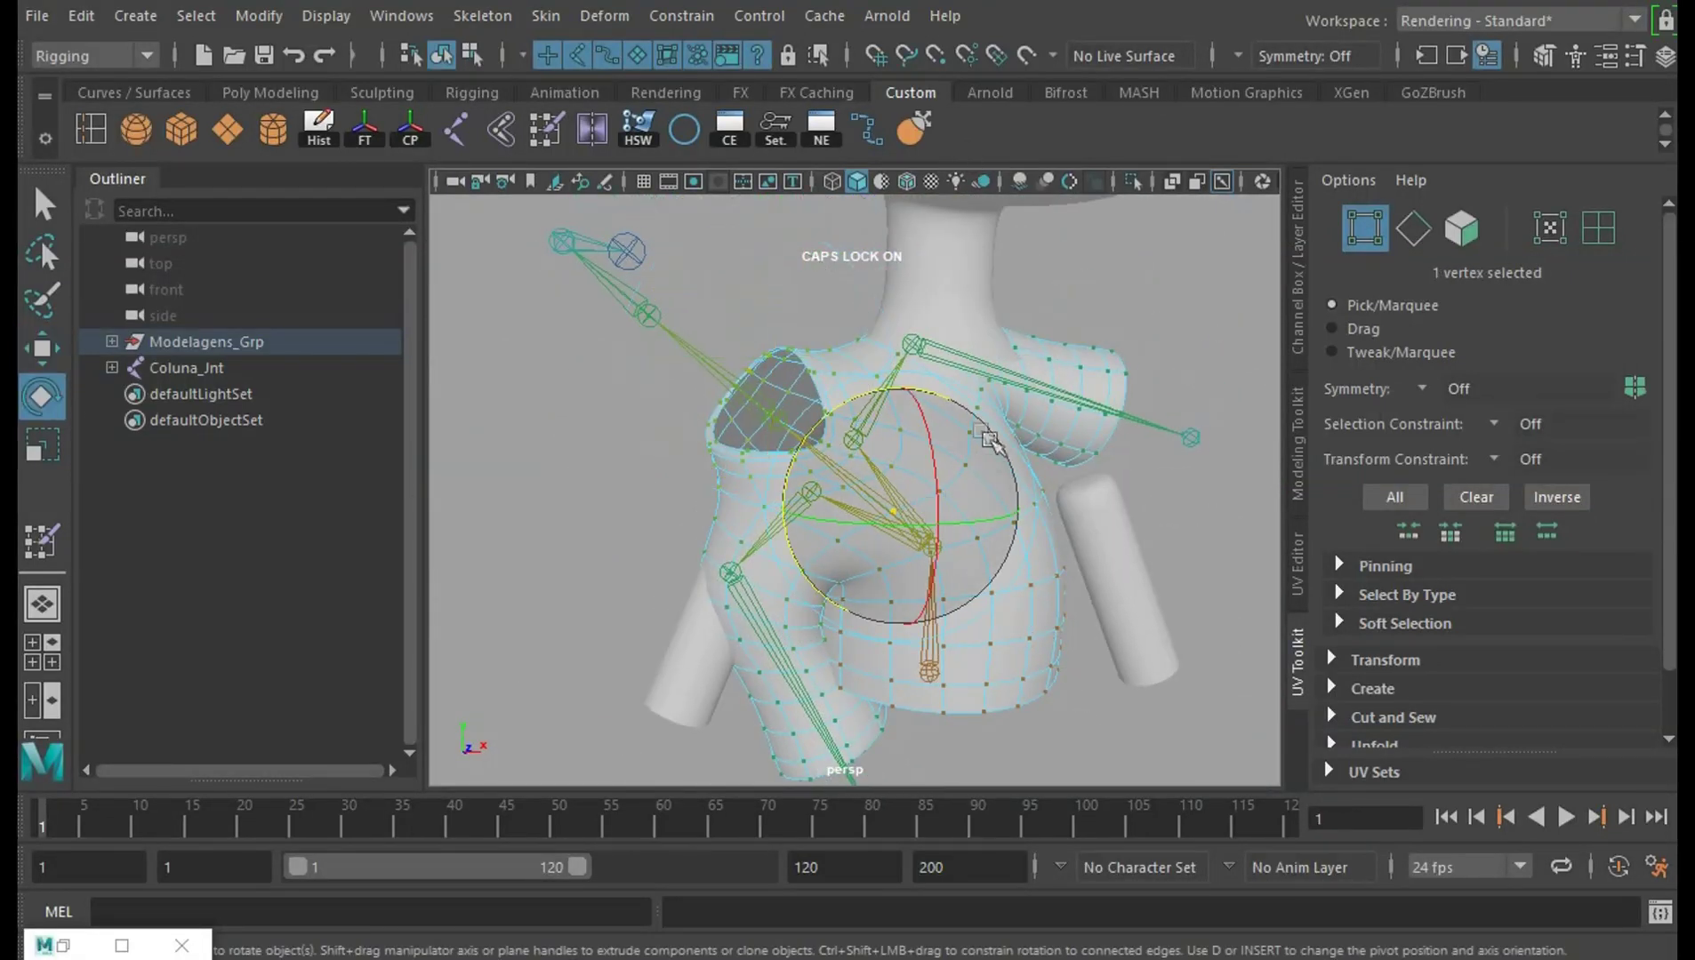
pyautogui.moveTo(942, 240); pyautogui.dragTo(1122, 264, button='right')
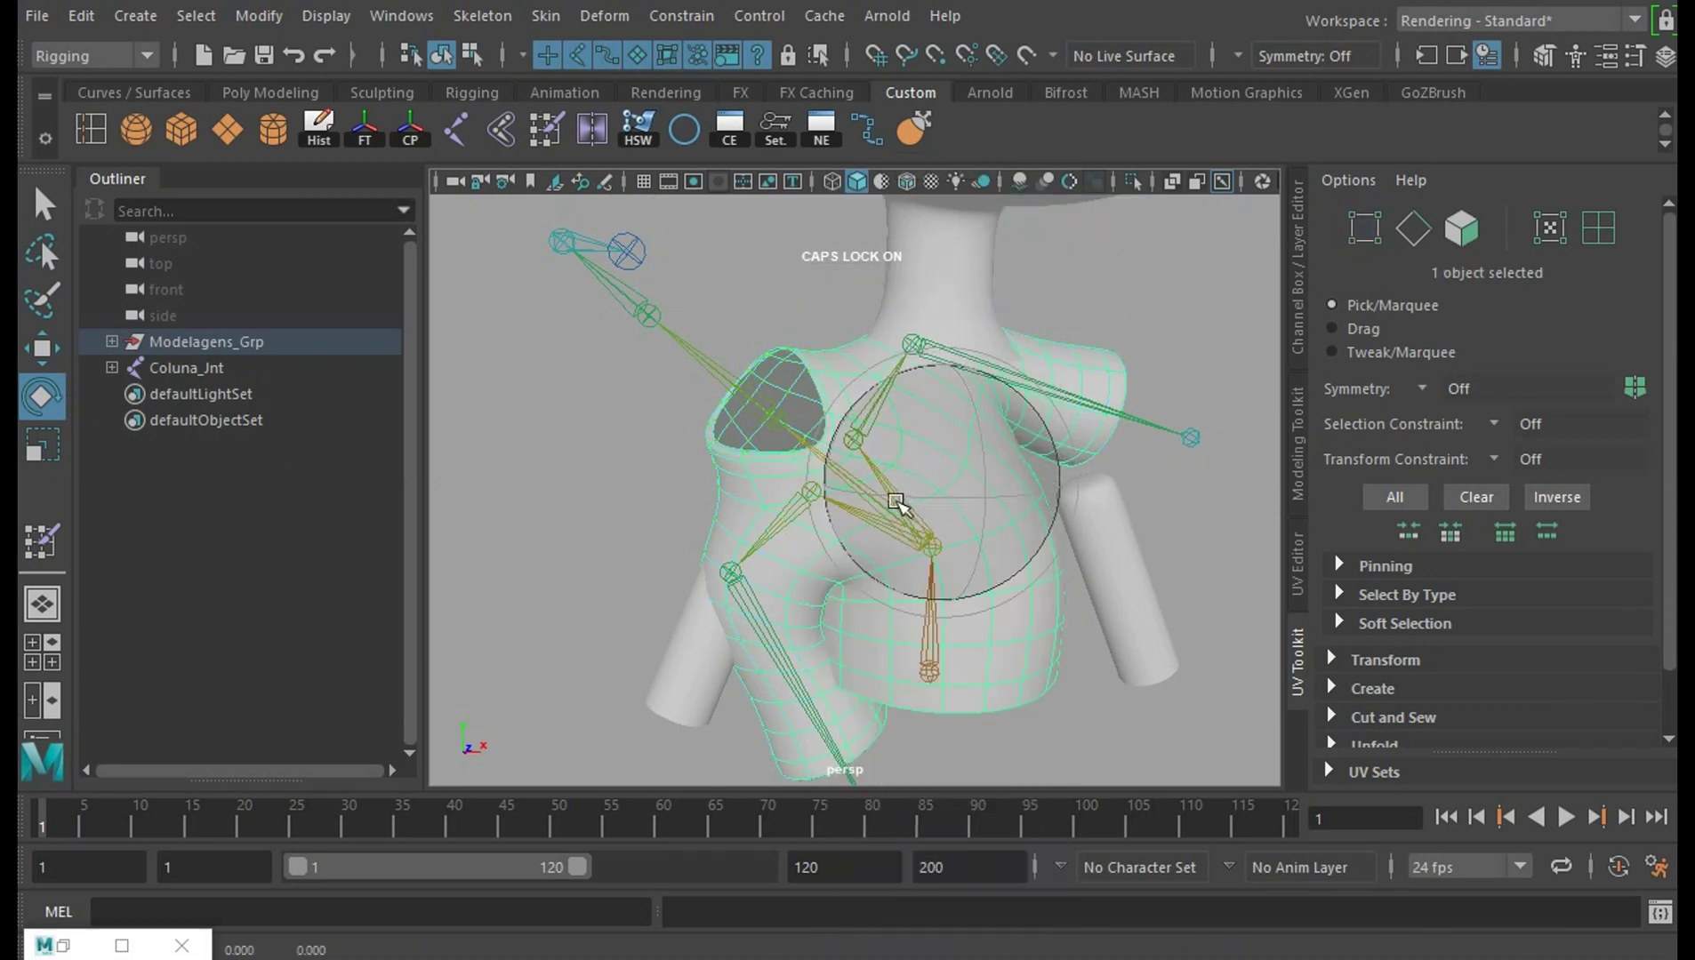
pyautogui.click(1070, 676)
pyautogui.click(930, 542)
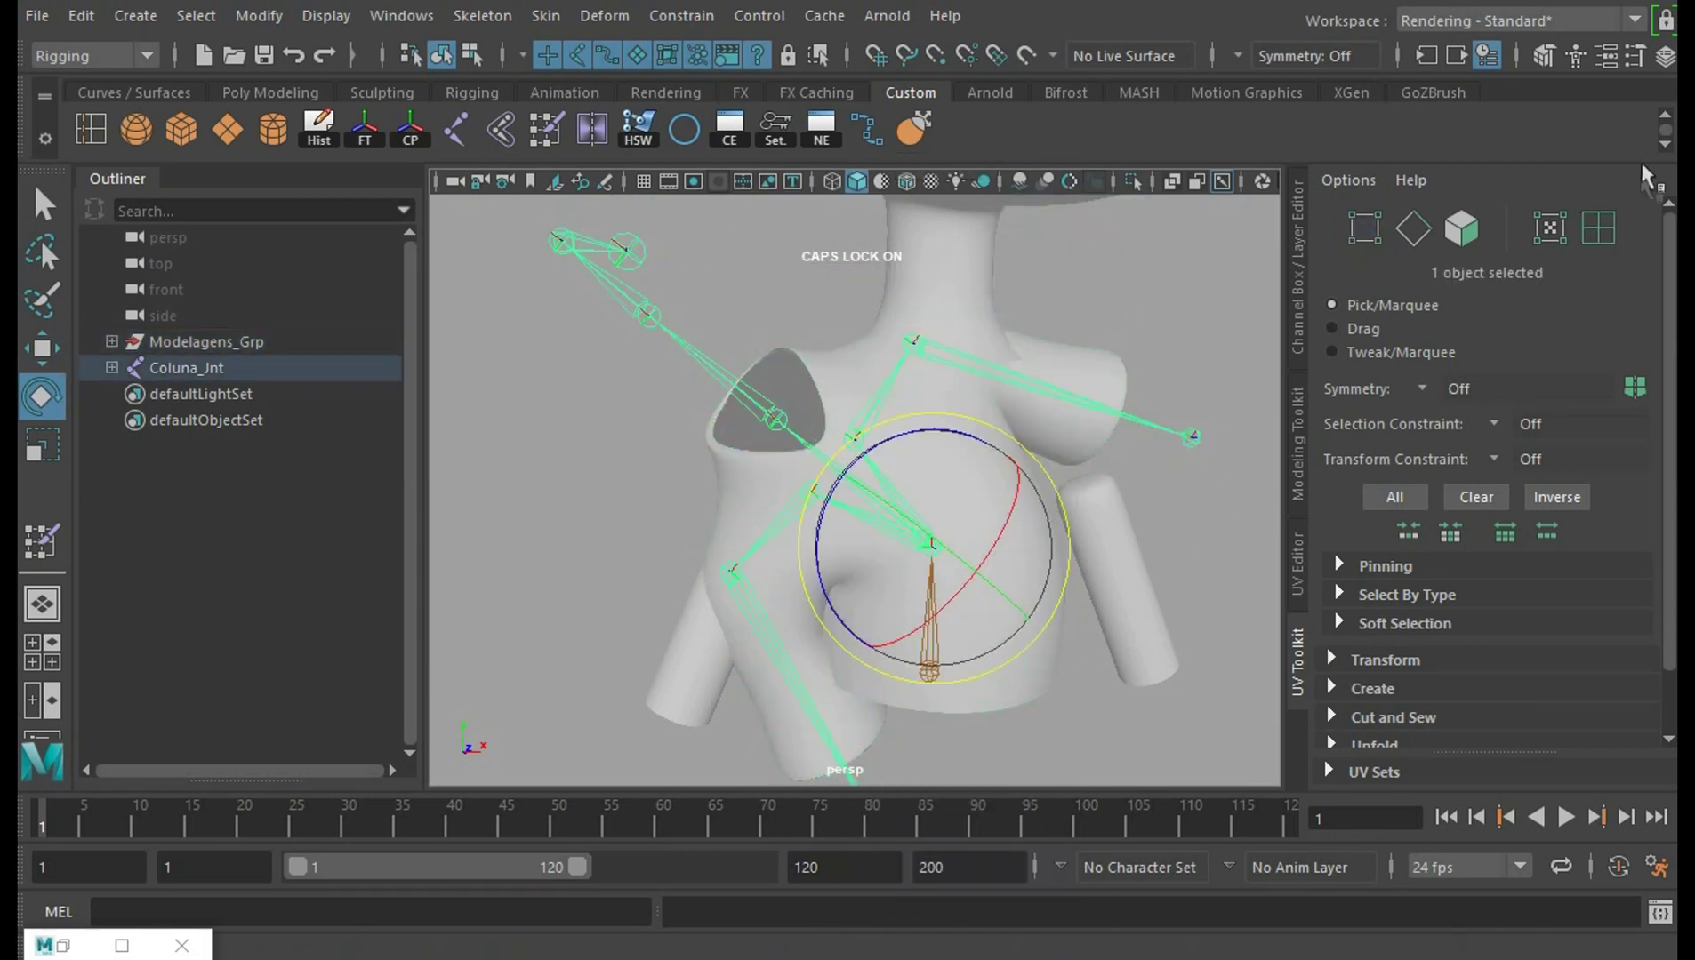
# Reset Peito_Jnt Rotate Z to 0 in the Channel Box, zoom out, and deselect
pyautogui.click(1299, 275)
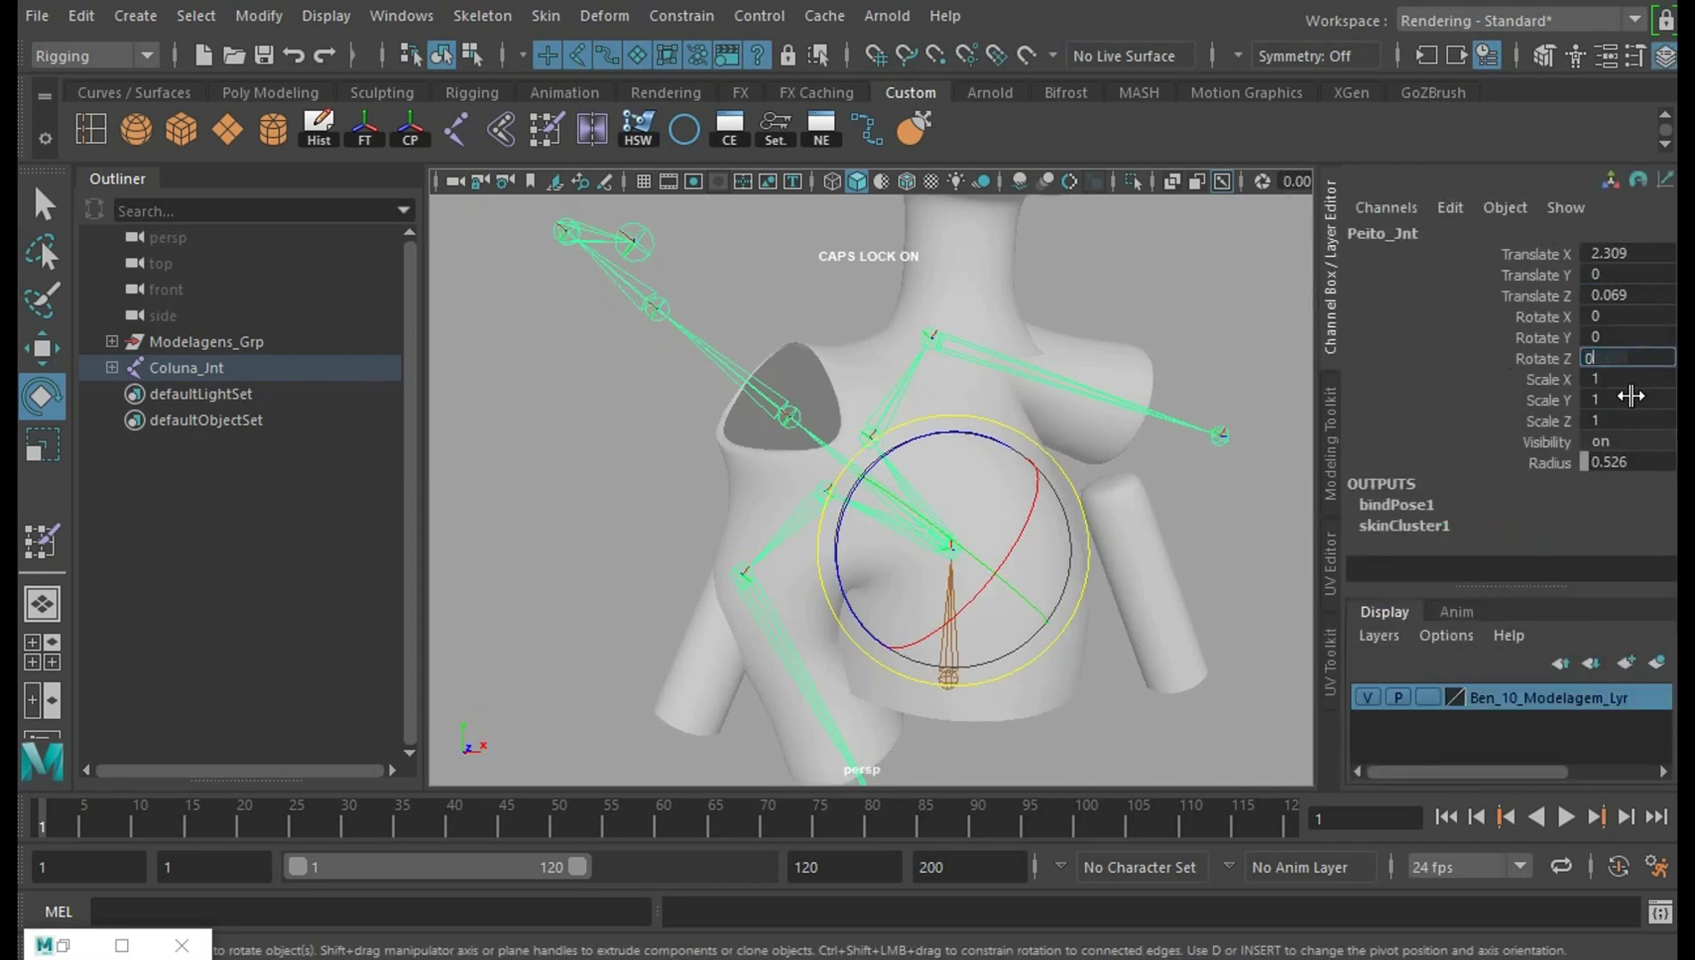
pyautogui.press('Return')
pyautogui.scroll(-3, 1062, 484)
pyautogui.scroll(-3, 1058, 415)
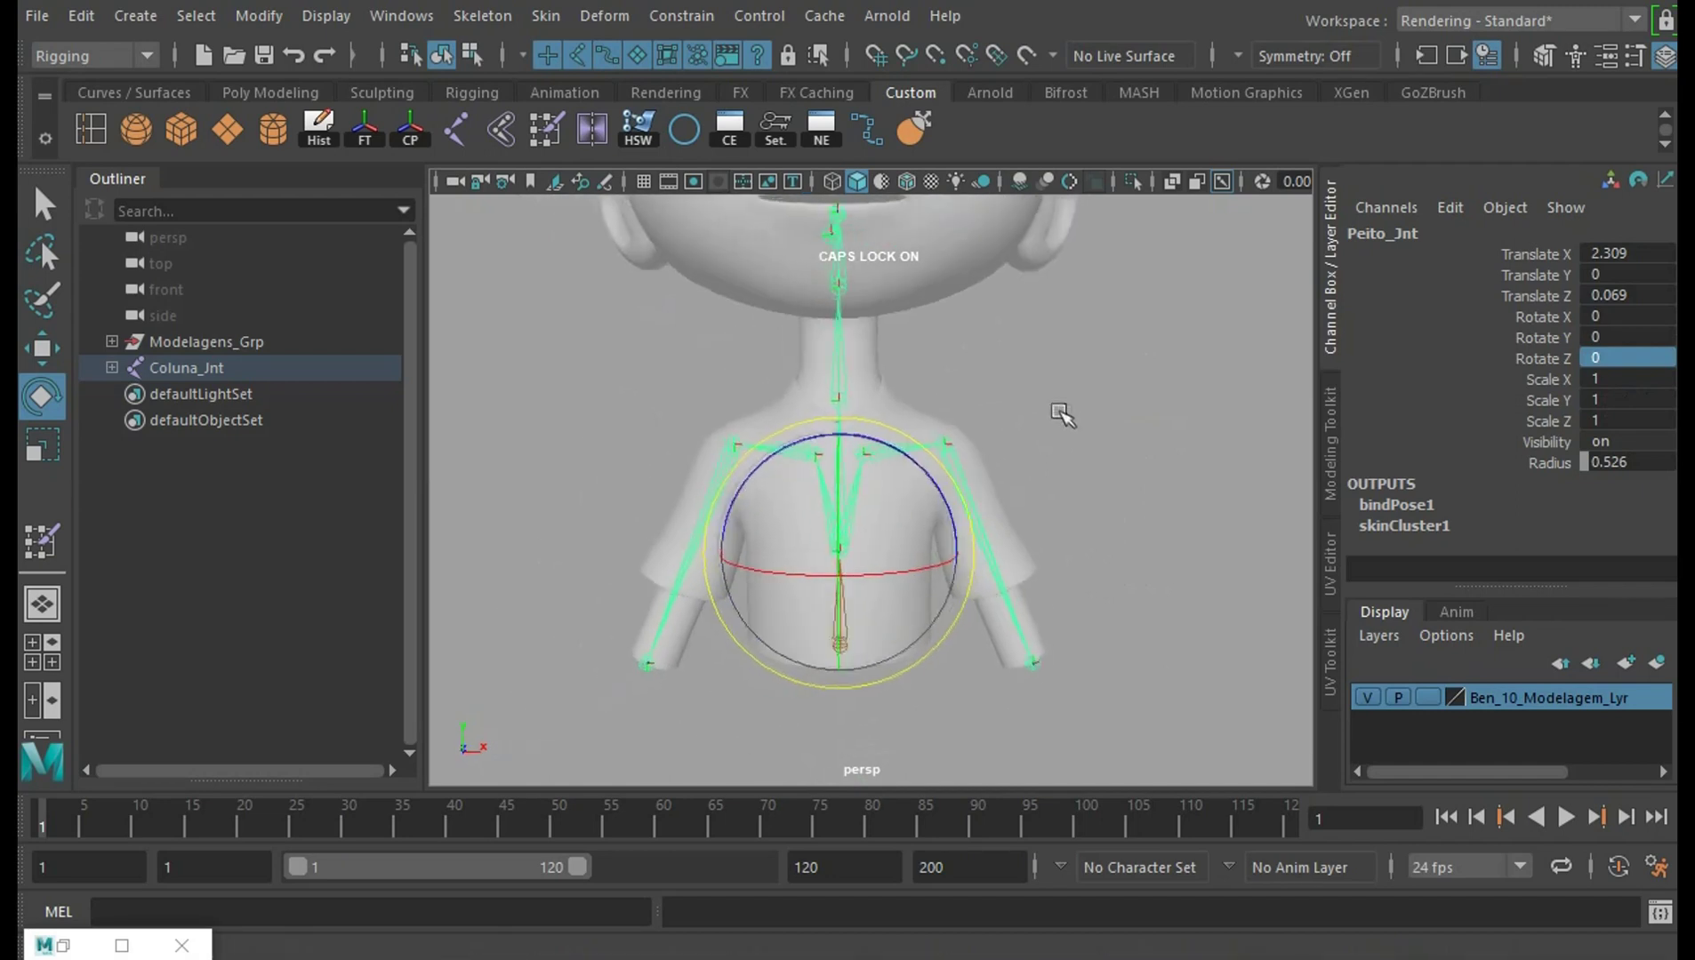
pyautogui.scroll(-1, 1009, 369)
pyautogui.scroll(-2, 1009, 370)
pyautogui.click(1034, 514)
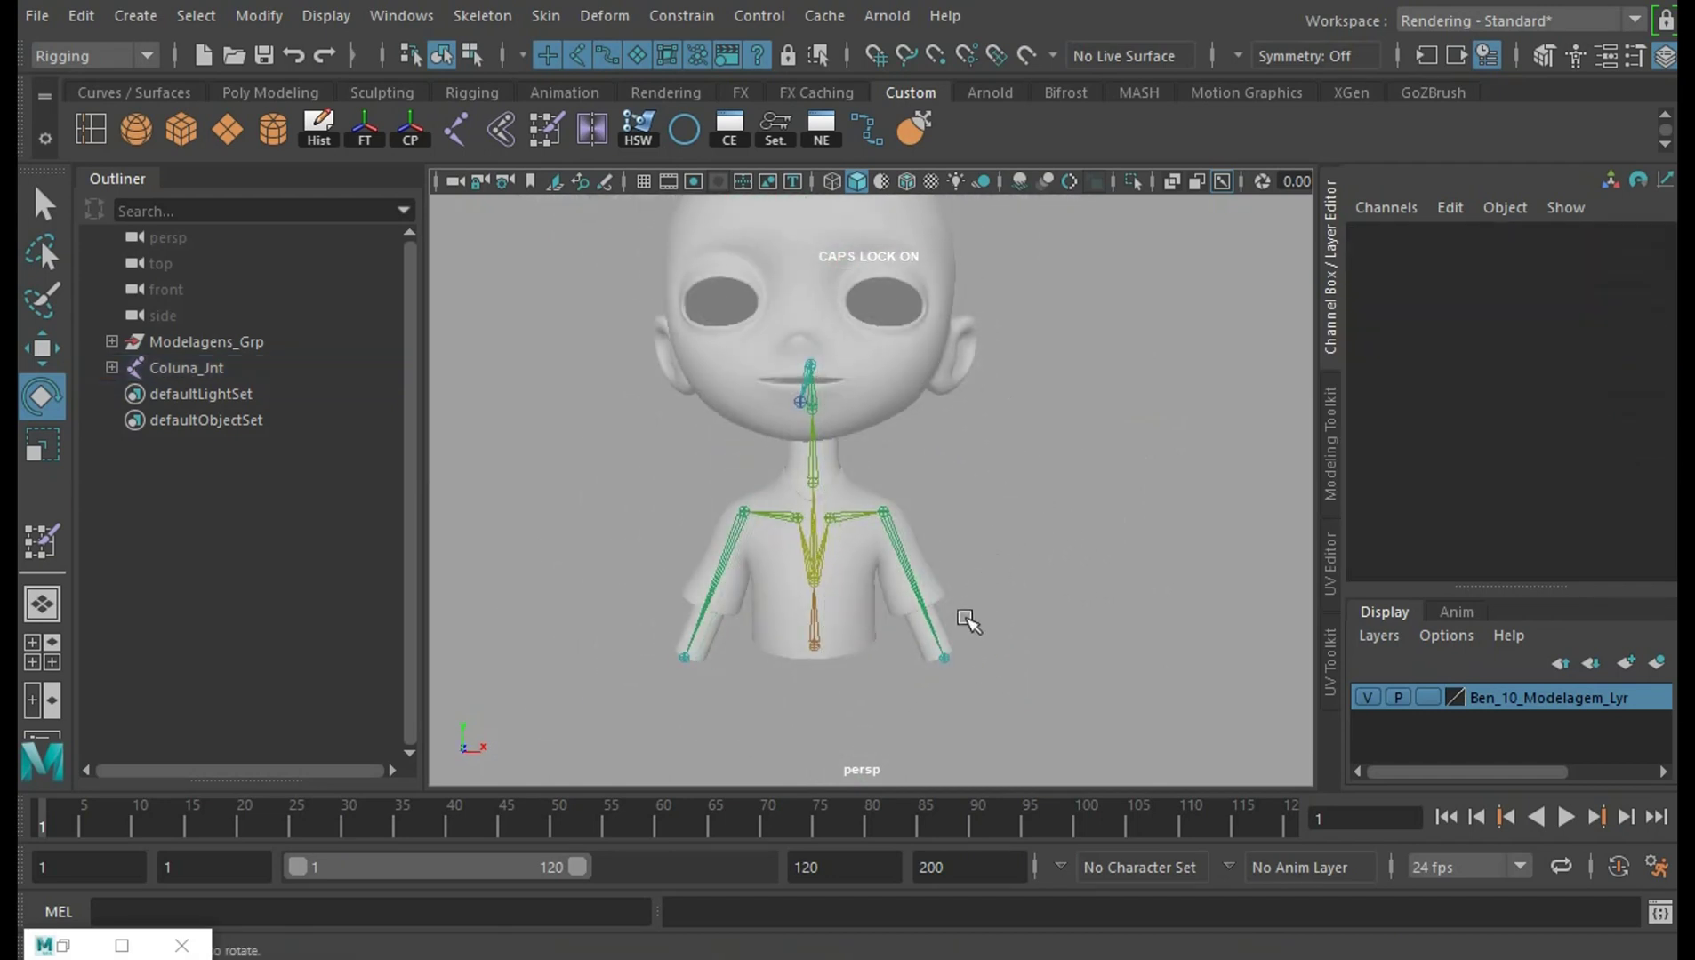
# Switch to textured display and test-rotate Ombro_E_Jnt and Ombro_D_Jnt, undoing each
pyautogui.press('6')
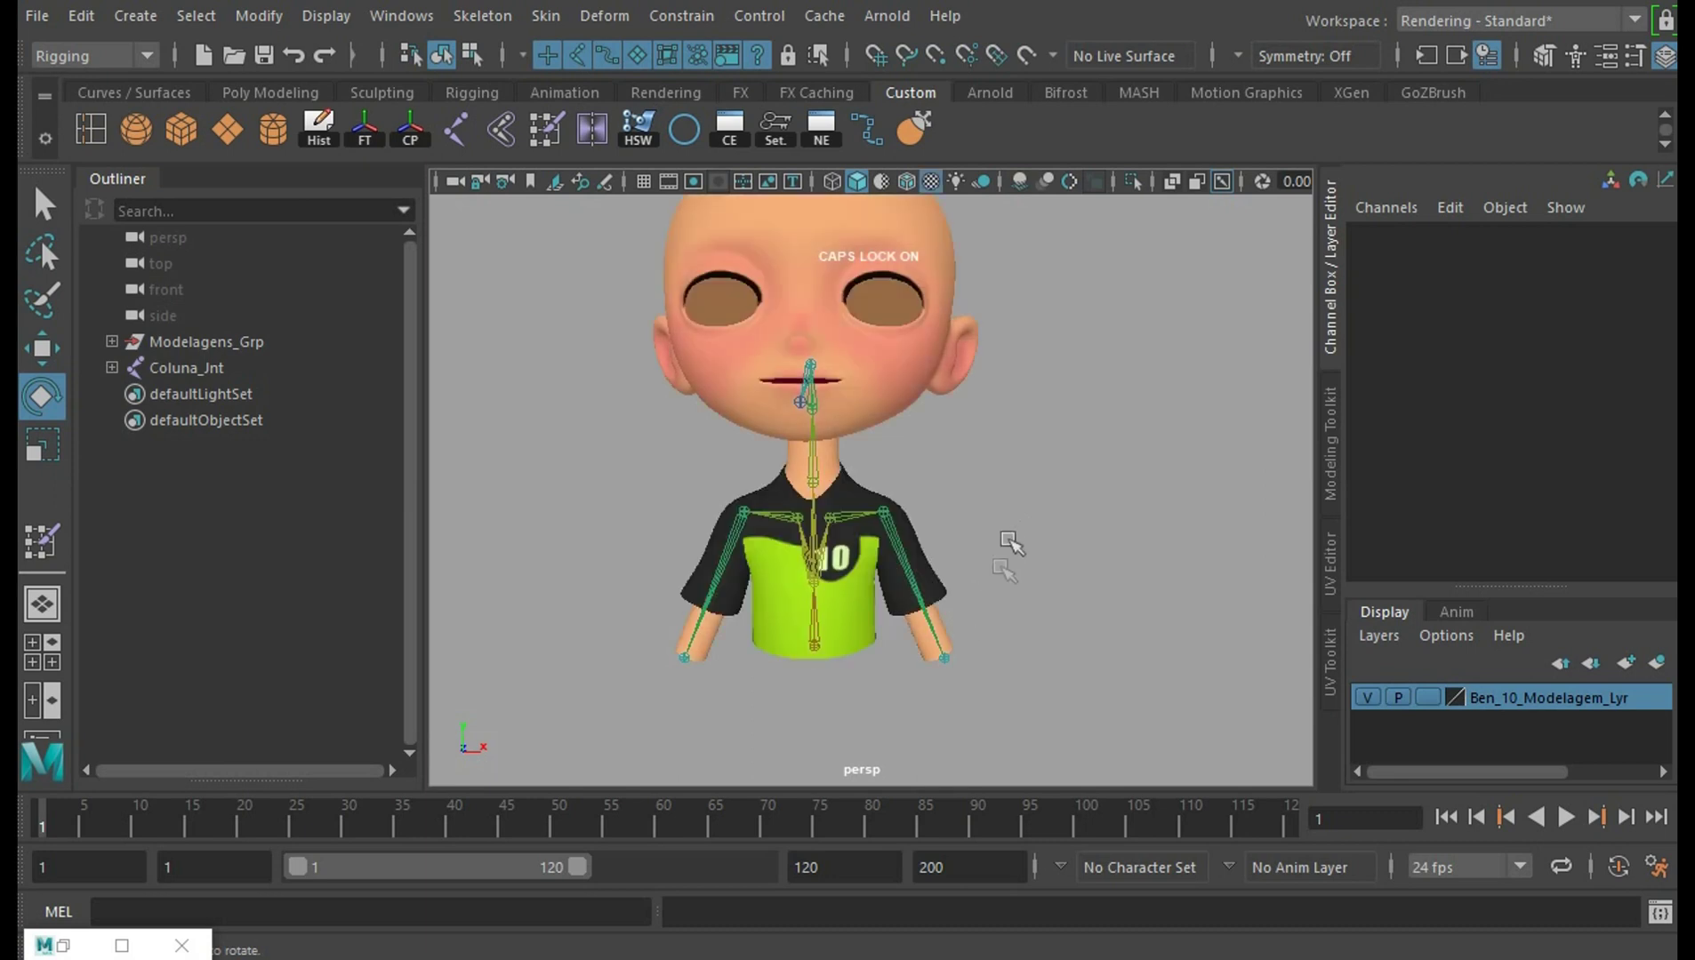
pyautogui.scroll(2, 1010, 548)
pyautogui.scroll(2, 1074, 446)
pyautogui.click(1073, 507)
pyautogui.moveTo(1073, 506)
pyautogui.mouseDown()
pyautogui.moveTo(1058, 372)
pyautogui.moveTo(991, 324)
pyautogui.mouseUp()
pyautogui.hotkey('ctrl', 'z')
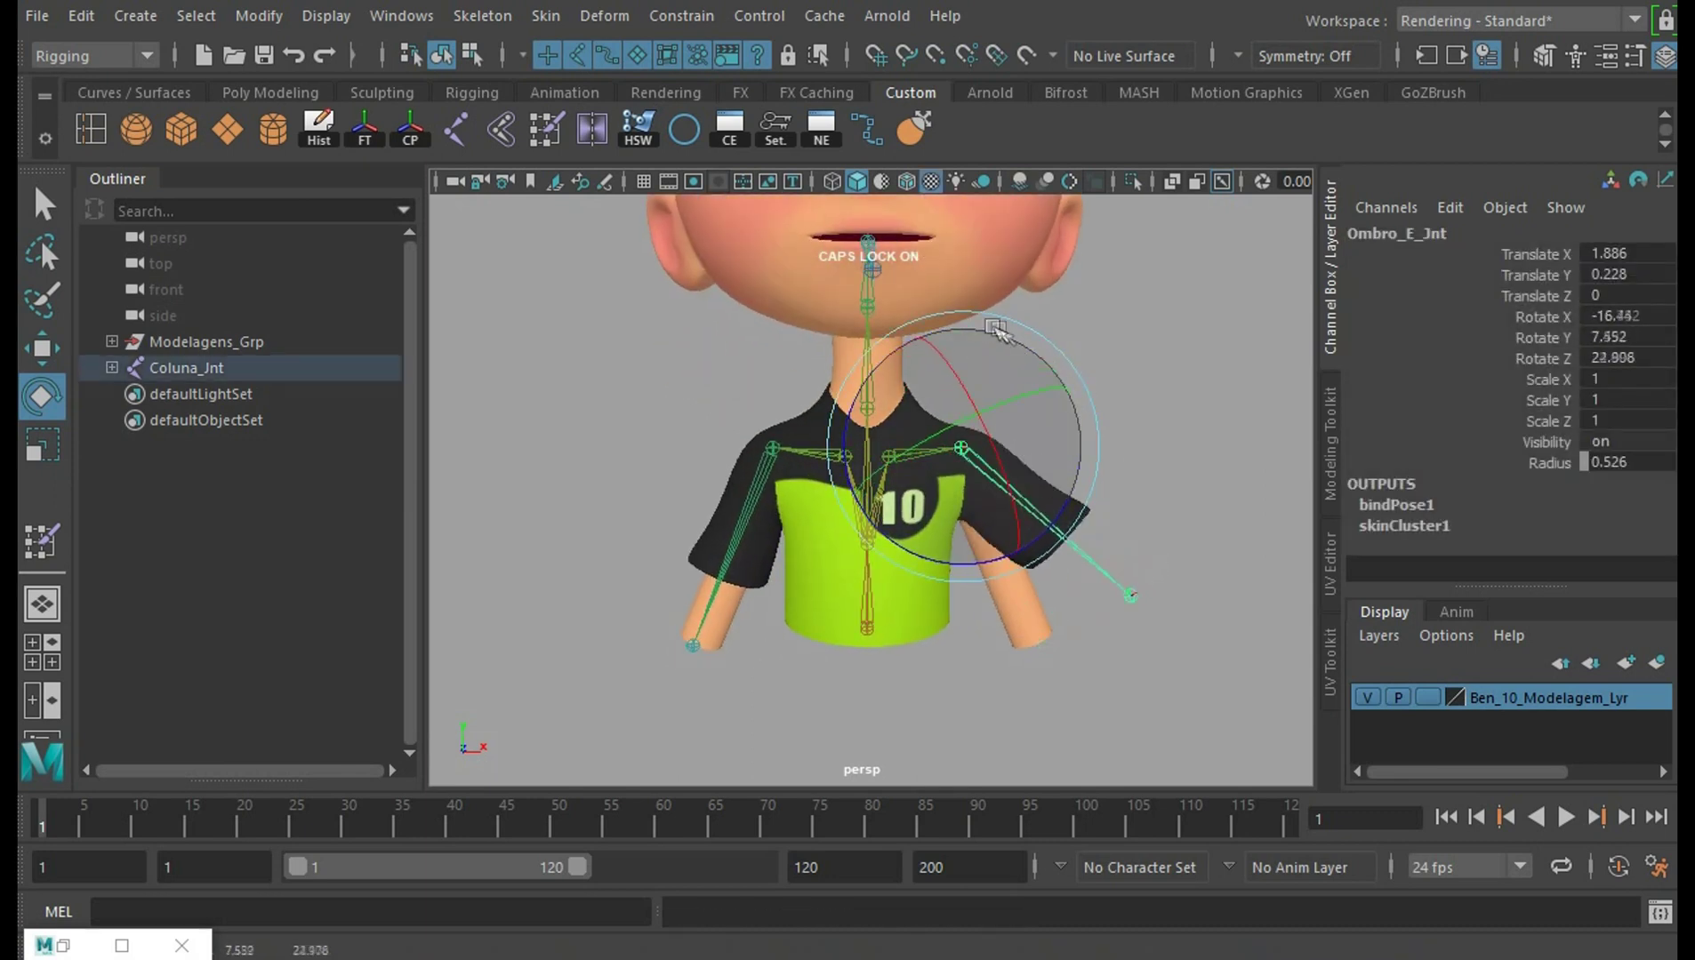
pyautogui.hotkey('ctrl', 'z')
pyautogui.click(772, 449)
pyautogui.moveTo(862, 425); pyautogui.dragTo(908, 467)
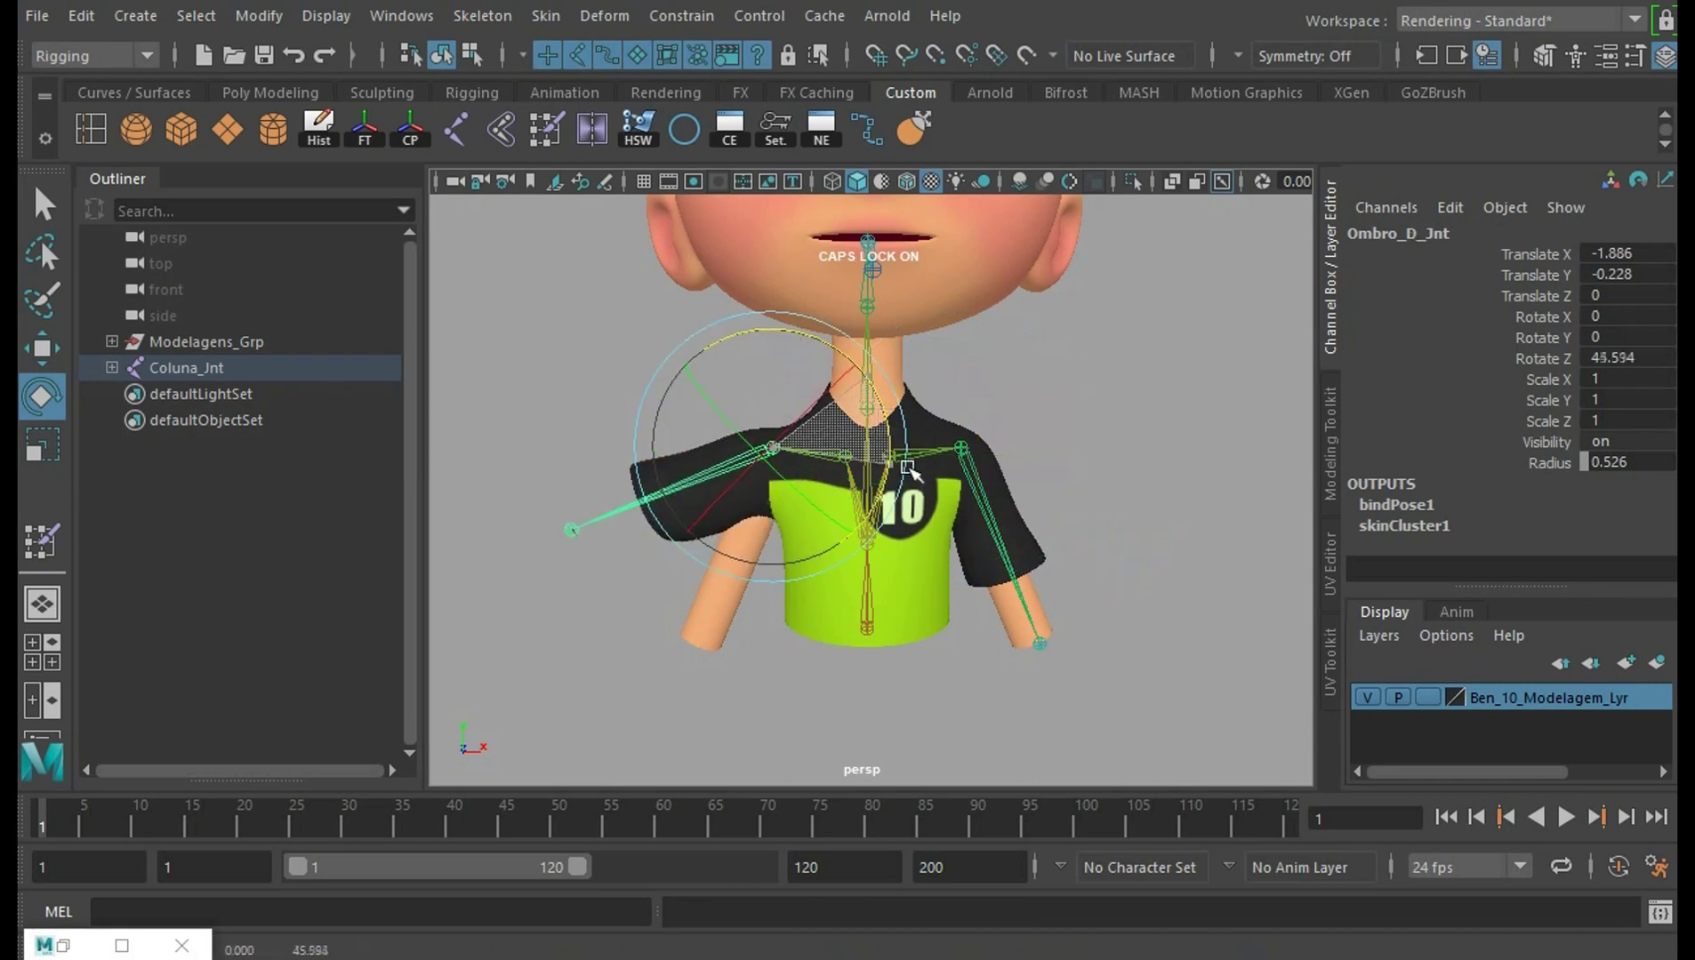
pyautogui.hotkey('ctrl', 'z')
# Test-raise and swing the shoulder joints to check the sleeves, undoing the rotations
pyautogui.click(1030, 491)
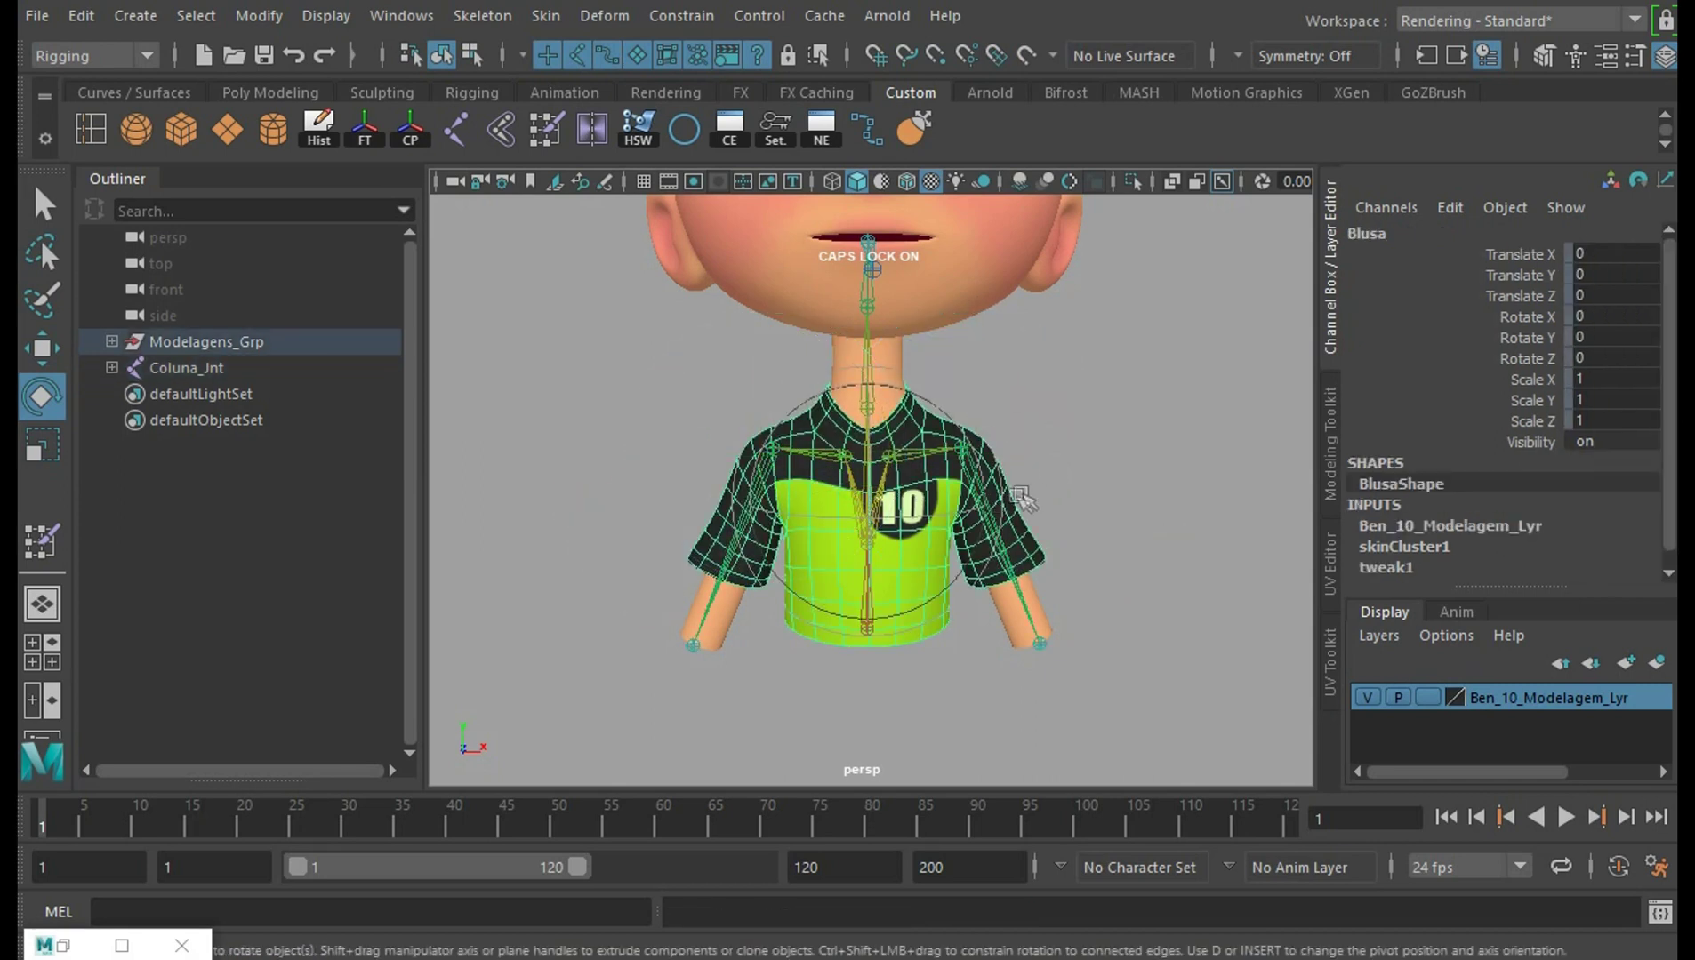
pyautogui.click(963, 451)
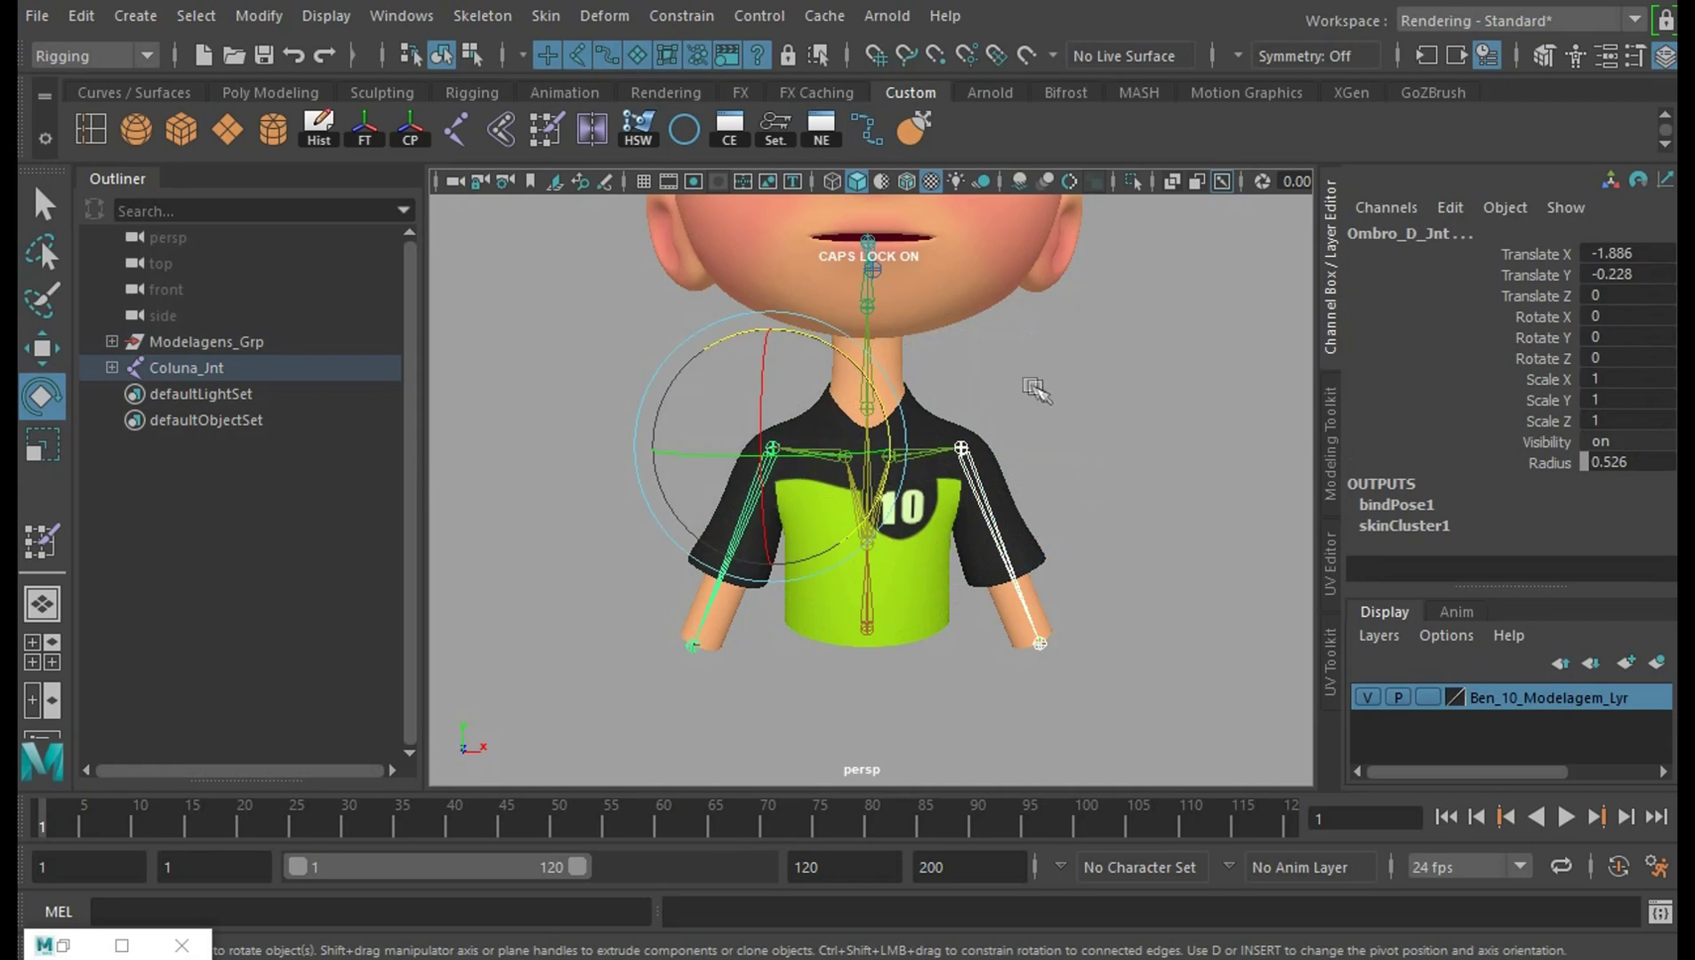
pyautogui.moveTo(836, 354); pyautogui.dragTo(903, 433)
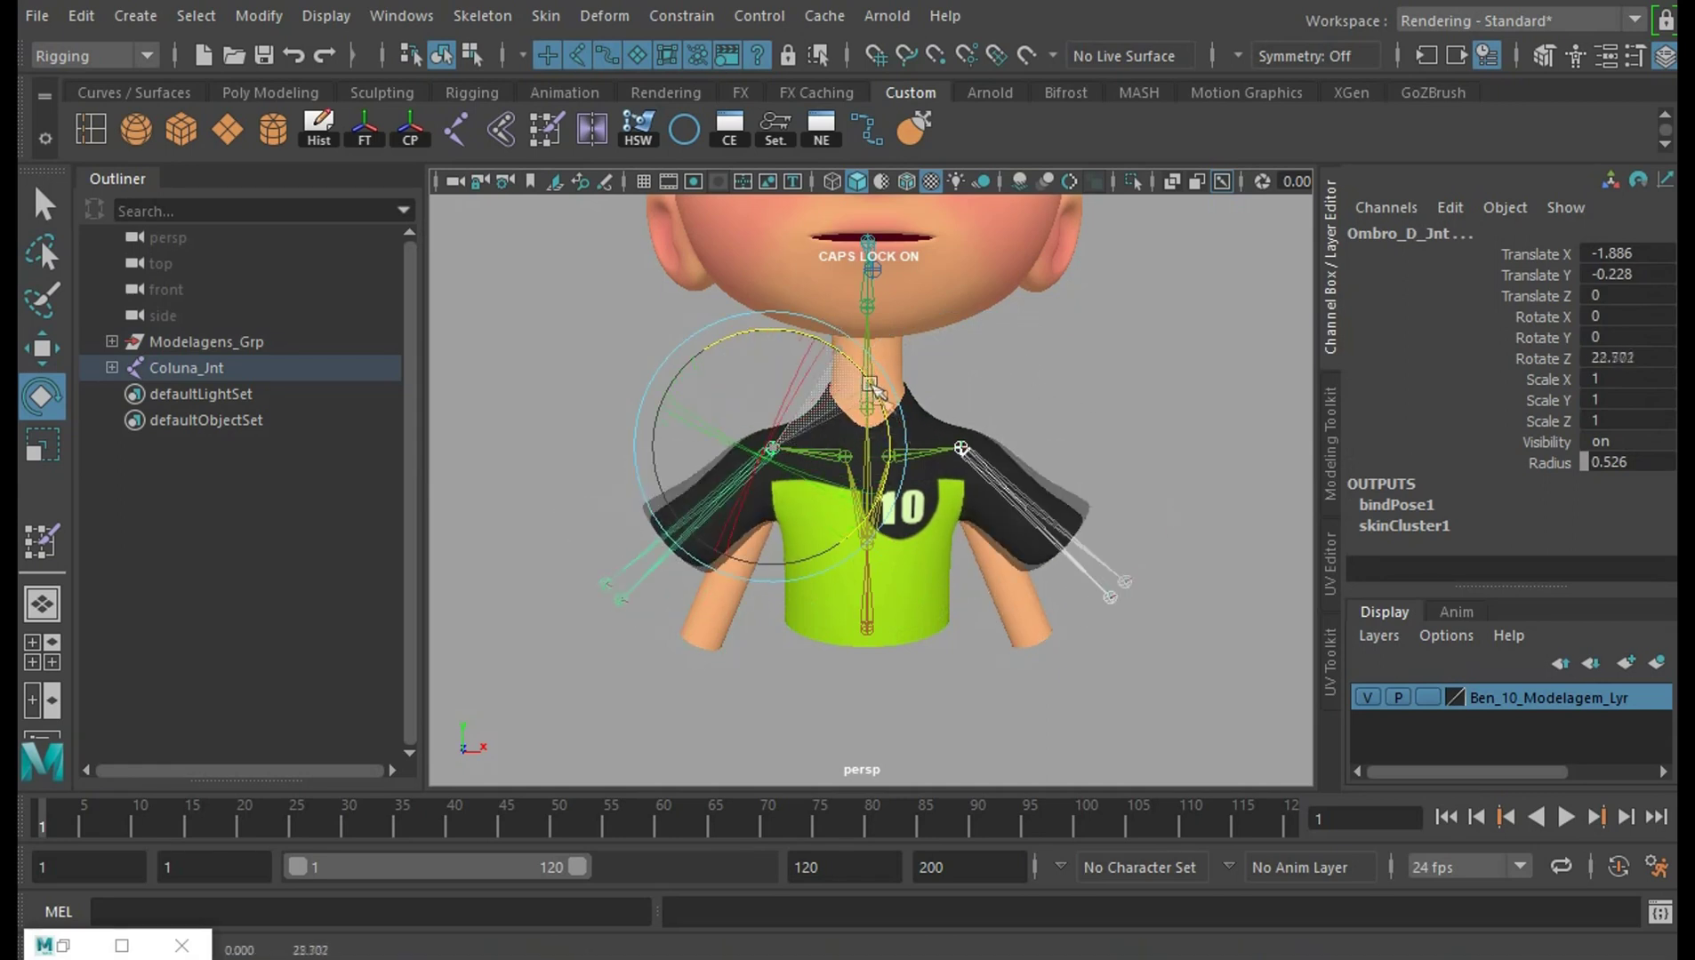
pyautogui.hotkey('ctrl', 'z')
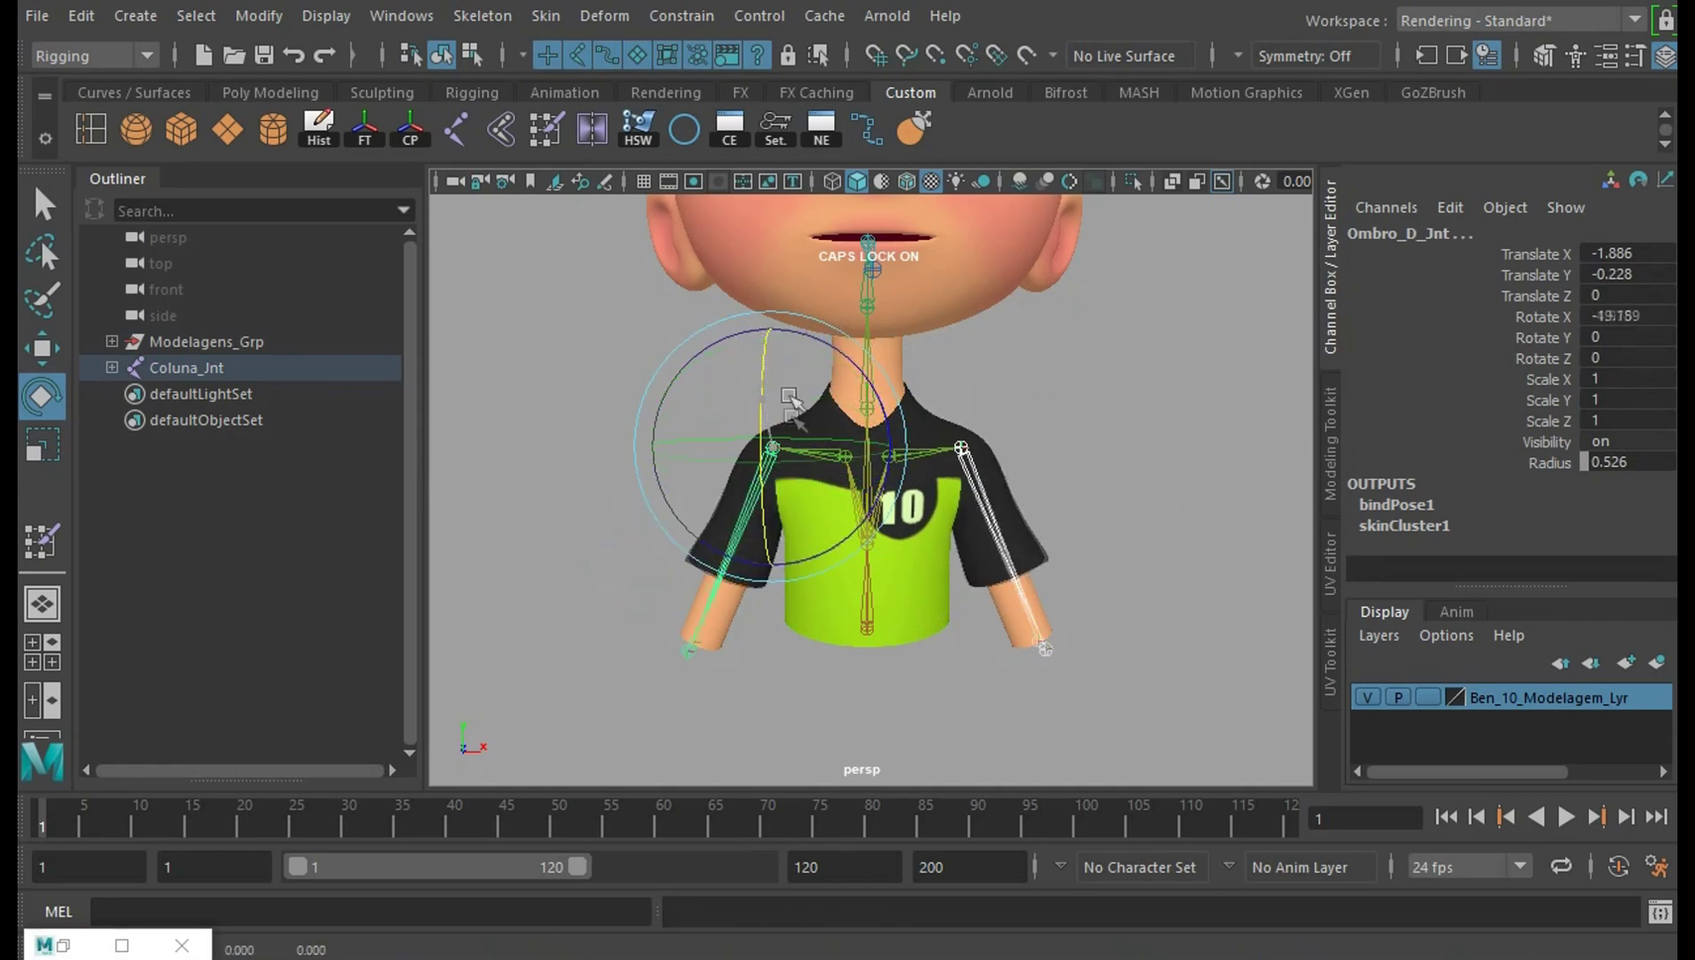
pyautogui.keyDown('alt'); pyautogui.moveTo(794, 347); pyautogui.dragTo(1165, 382); pyautogui.keyUp('alt')
pyautogui.moveTo(801, 341)
pyautogui.mouseDown()
pyautogui.moveTo(817, 549)
pyautogui.moveTo(800, 569)
pyautogui.moveTo(1123, 500)
pyautogui.moveTo(718, 620)
pyautogui.moveTo(1220, 593)
pyautogui.mouseUp()
pyautogui.hotkey('ctrl', 'z')
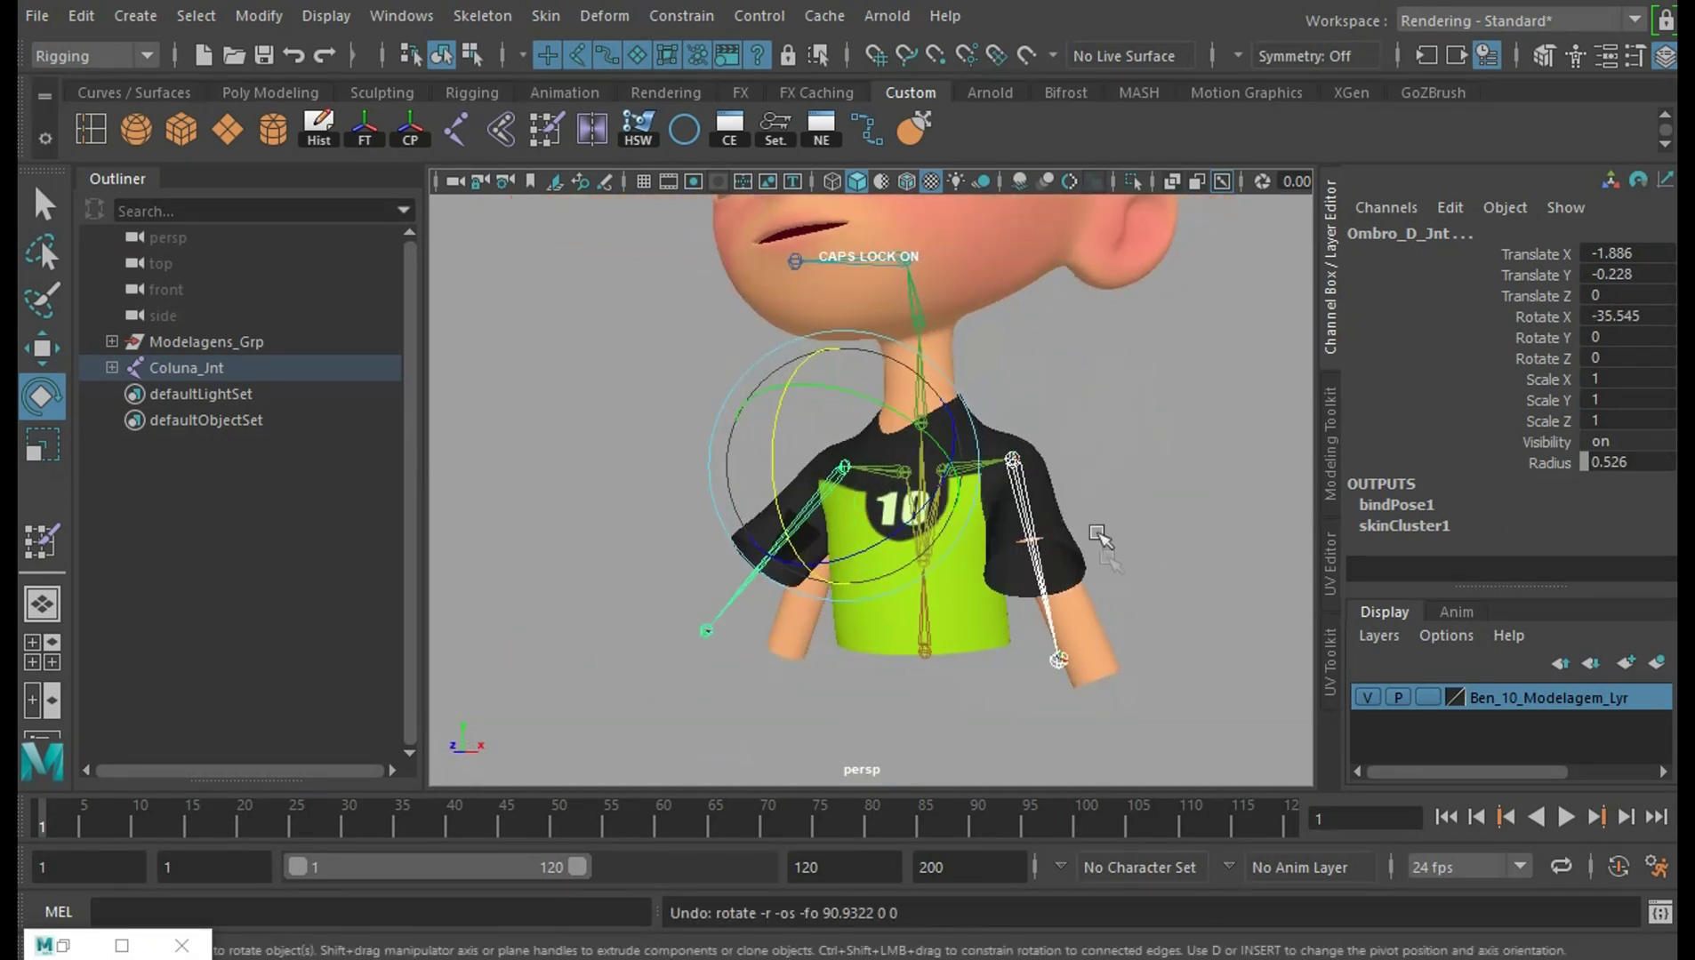
pyautogui.moveTo(1131, 416)
pyautogui.keyDown('alt'); pyautogui.mouseDown()
pyautogui.moveTo(800, 533)
pyautogui.moveTo(848, 629)
pyautogui.mouseUp(); pyautogui.keyUp('alt')
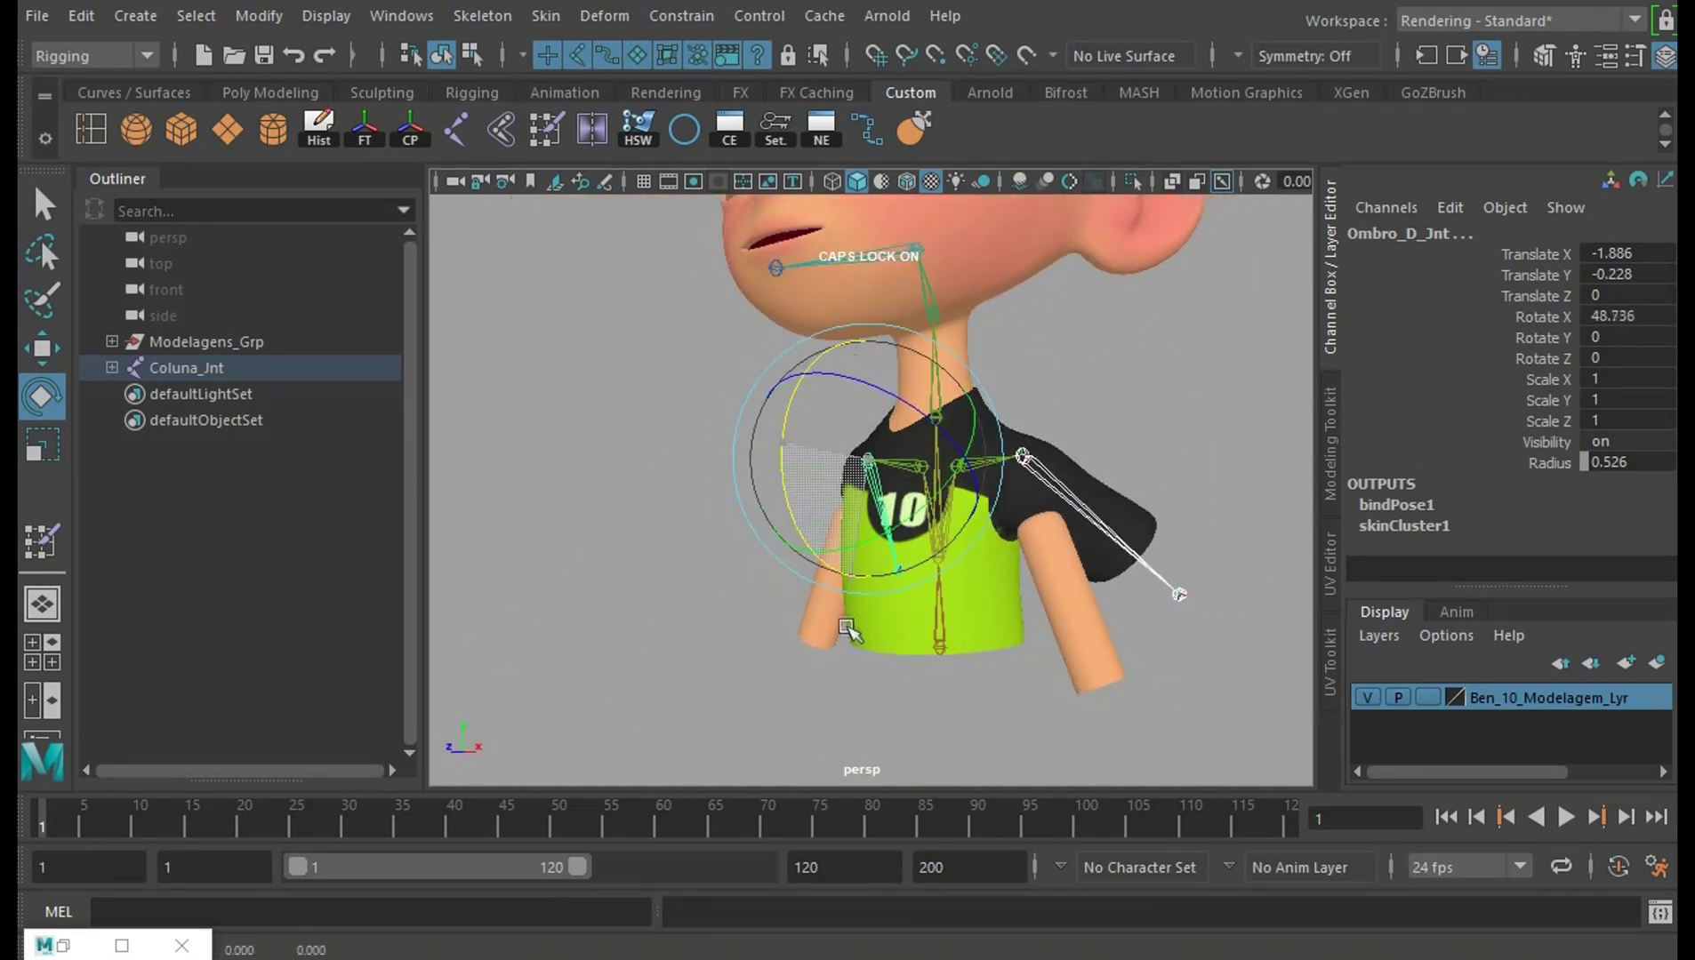
# Turn Peito_Jnt to Rotate Y -37.361 and orbit to inspect the twisted shirt
pyautogui.click(936, 604)
pyautogui.click(1076, 436)
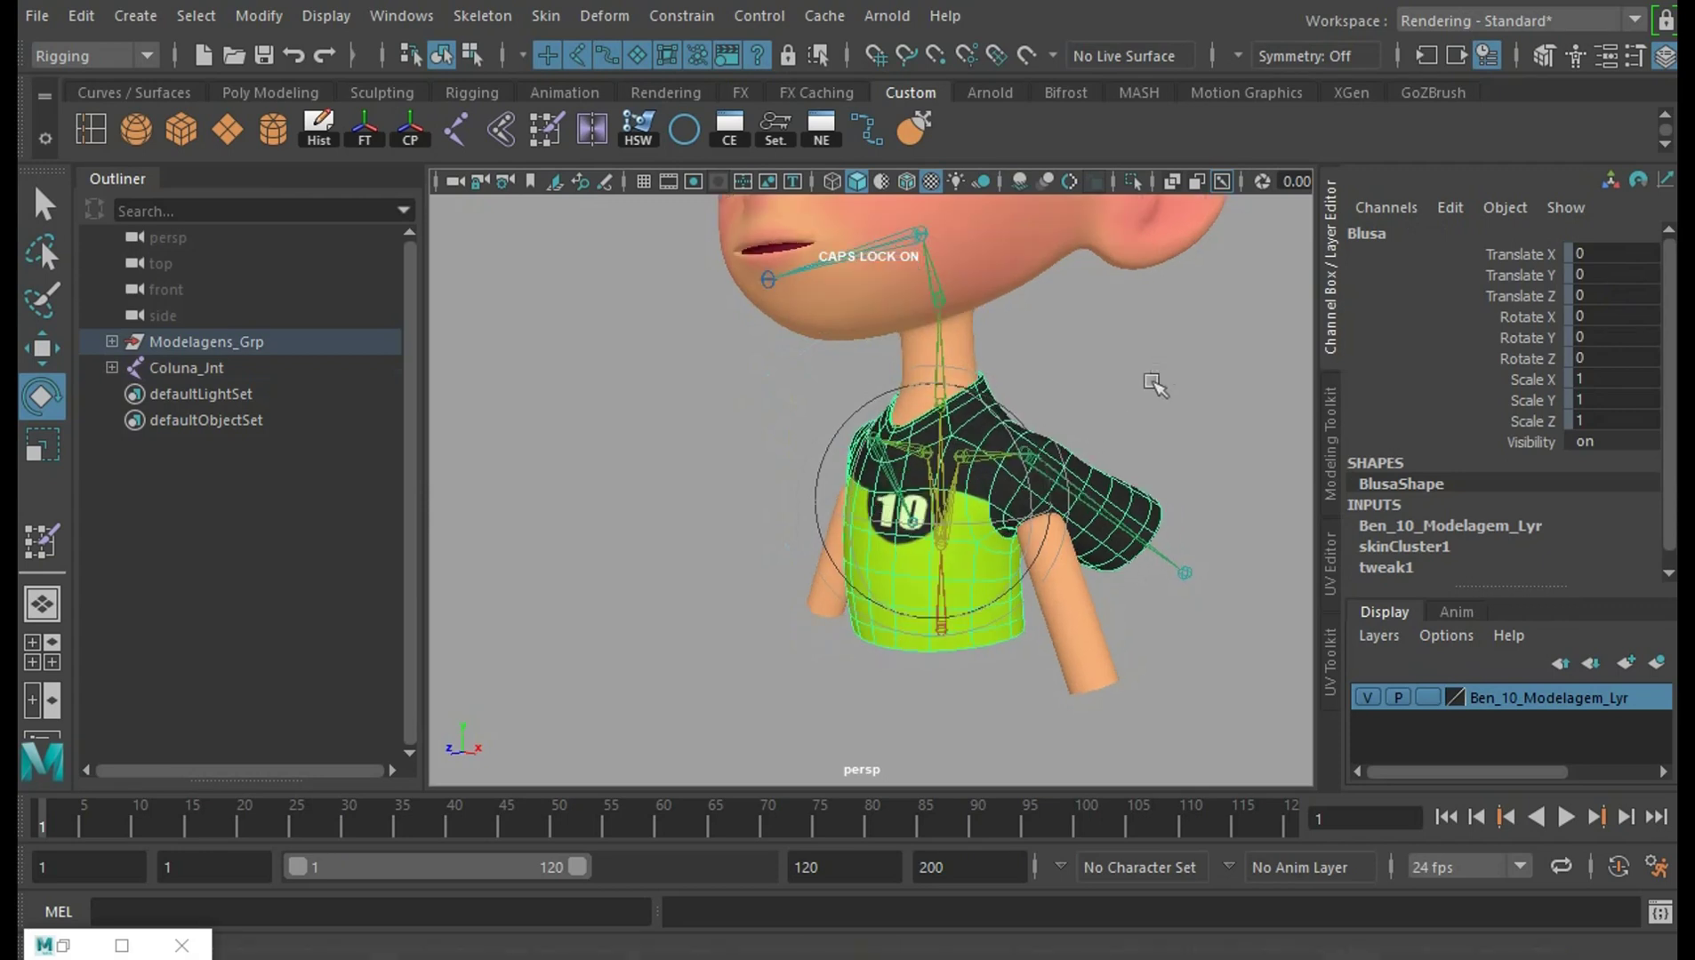
pyautogui.click(947, 440)
pyautogui.moveTo(947, 440)
pyautogui.mouseDown()
pyautogui.moveTo(860, 586)
pyautogui.moveTo(1104, 537)
pyautogui.moveTo(883, 557)
pyautogui.mouseUp()
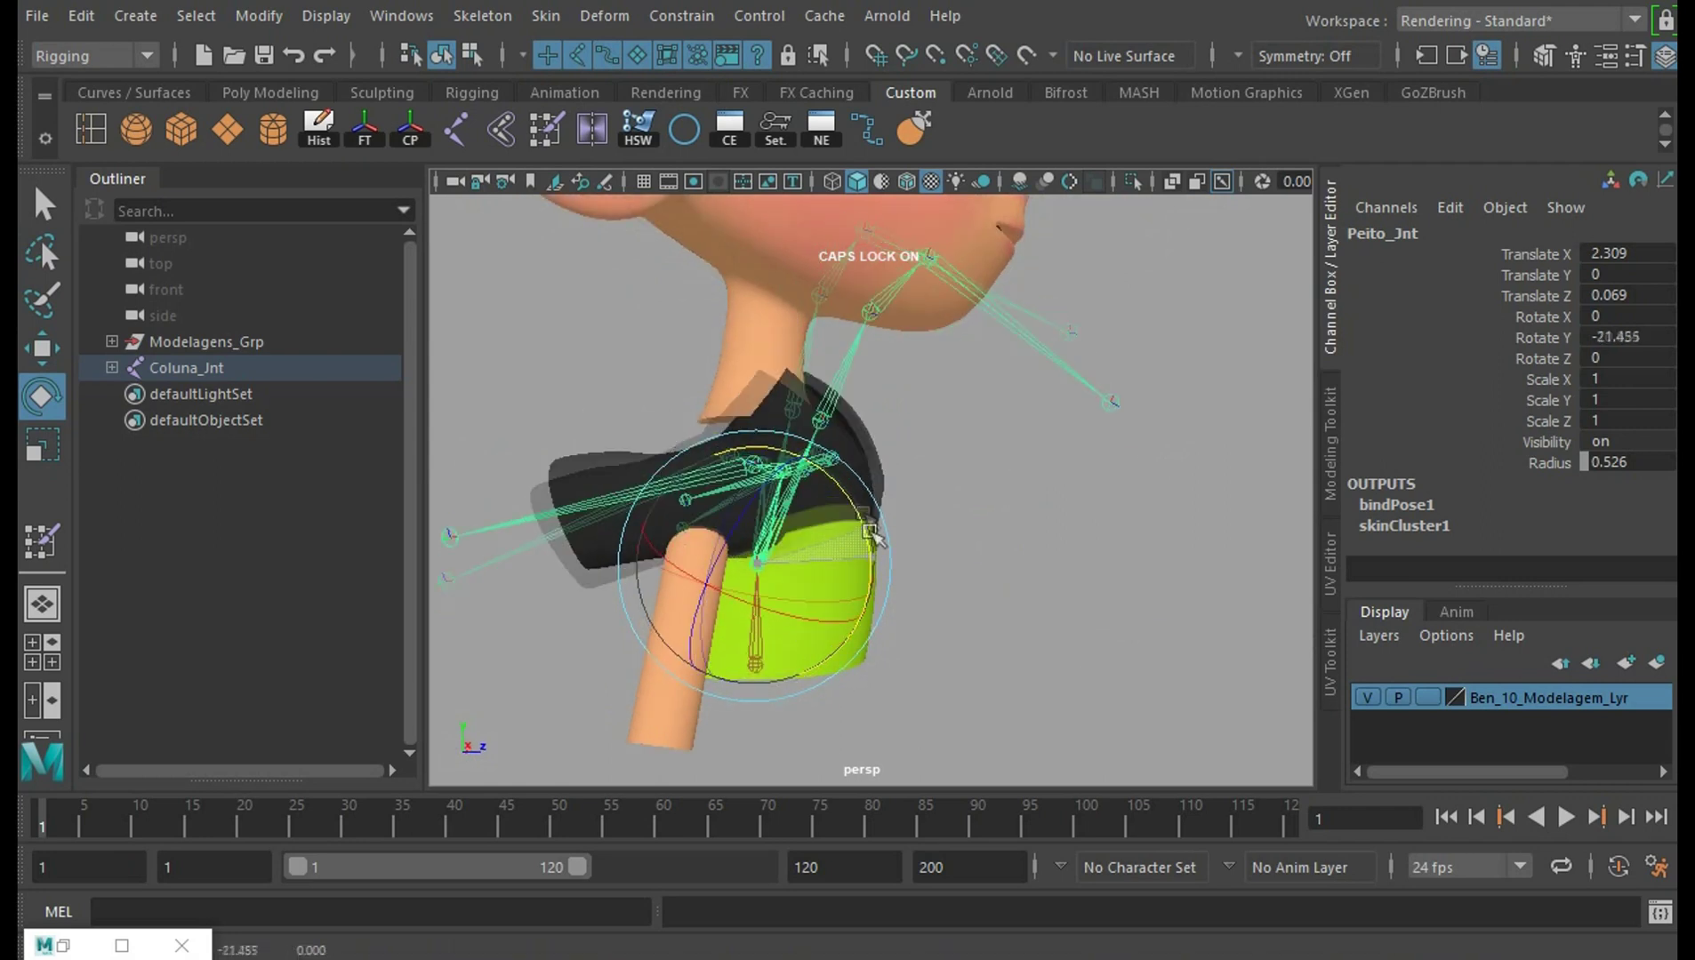
pyautogui.moveTo(994, 518)
pyautogui.keyDown('alt'); pyautogui.mouseDown()
pyautogui.moveTo(1096, 518)
pyautogui.moveTo(882, 484)
pyautogui.mouseUp(); pyautogui.keyUp('alt')
pyautogui.moveTo(1035, 504)
pyautogui.keyDown('alt'); pyautogui.mouseDown()
pyautogui.moveTo(1022, 480)
pyautogui.moveTo(987, 497)
pyautogui.moveTo(991, 556)
pyautogui.moveTo(861, 553)
pyautogui.moveTo(1015, 537)
pyautogui.moveTo(988, 461)
pyautogui.mouseUp(); pyautogui.keyUp('alt')
# Select Blusa, activate Paint Skin Weights, and open its Tool Settings window
pyautogui.click(934, 534)
pyautogui.click(42, 540)
pyautogui.scroll(3, 988, 461)
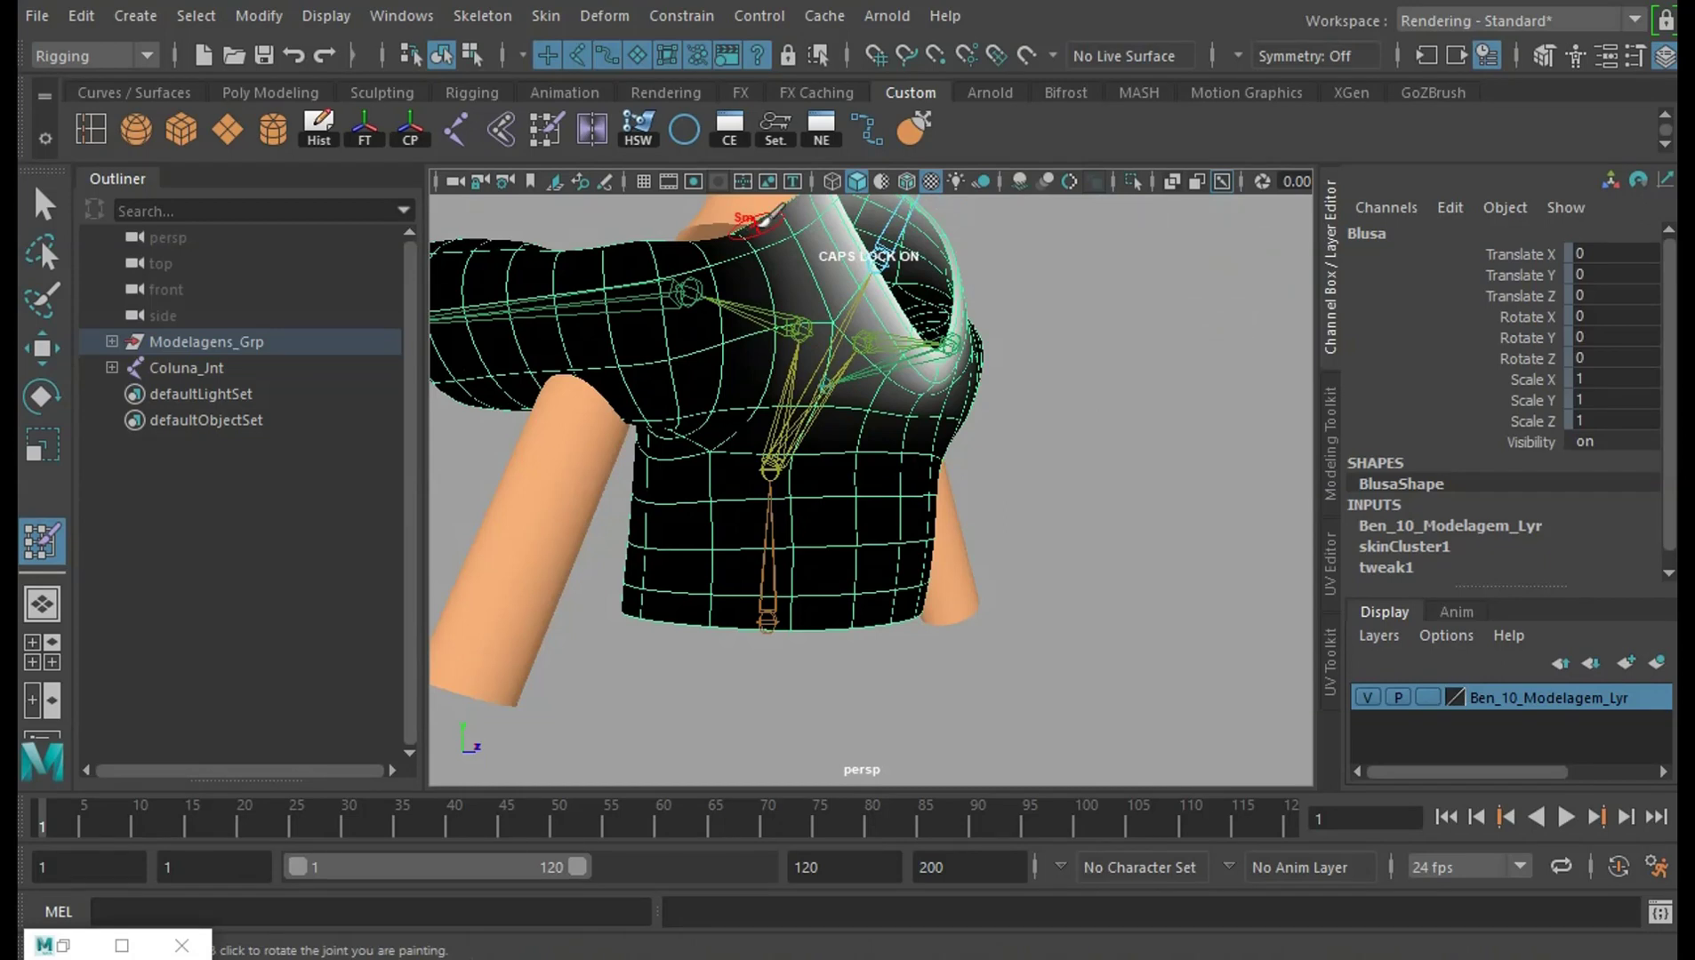
pyautogui.moveTo(1054, 463)
pyautogui.keyDown('alt'); pyautogui.mouseDown()
pyautogui.moveTo(953, 559)
pyautogui.moveTo(1078, 541)
pyautogui.moveTo(1102, 460)
pyautogui.moveTo(1338, 461)
pyautogui.moveTo(1256, 563)
pyautogui.moveTo(1317, 567)
pyautogui.moveTo(908, 548)
pyautogui.moveTo(923, 541)
pyautogui.moveTo(651, 491)
pyautogui.mouseUp(); pyautogui.keyUp('alt')
pyautogui.doubleClick(42, 540)
pyautogui.keyDown('alt'); pyautogui.moveTo(738, 587); pyautogui.dragTo(782, 601); pyautogui.keyUp('alt')
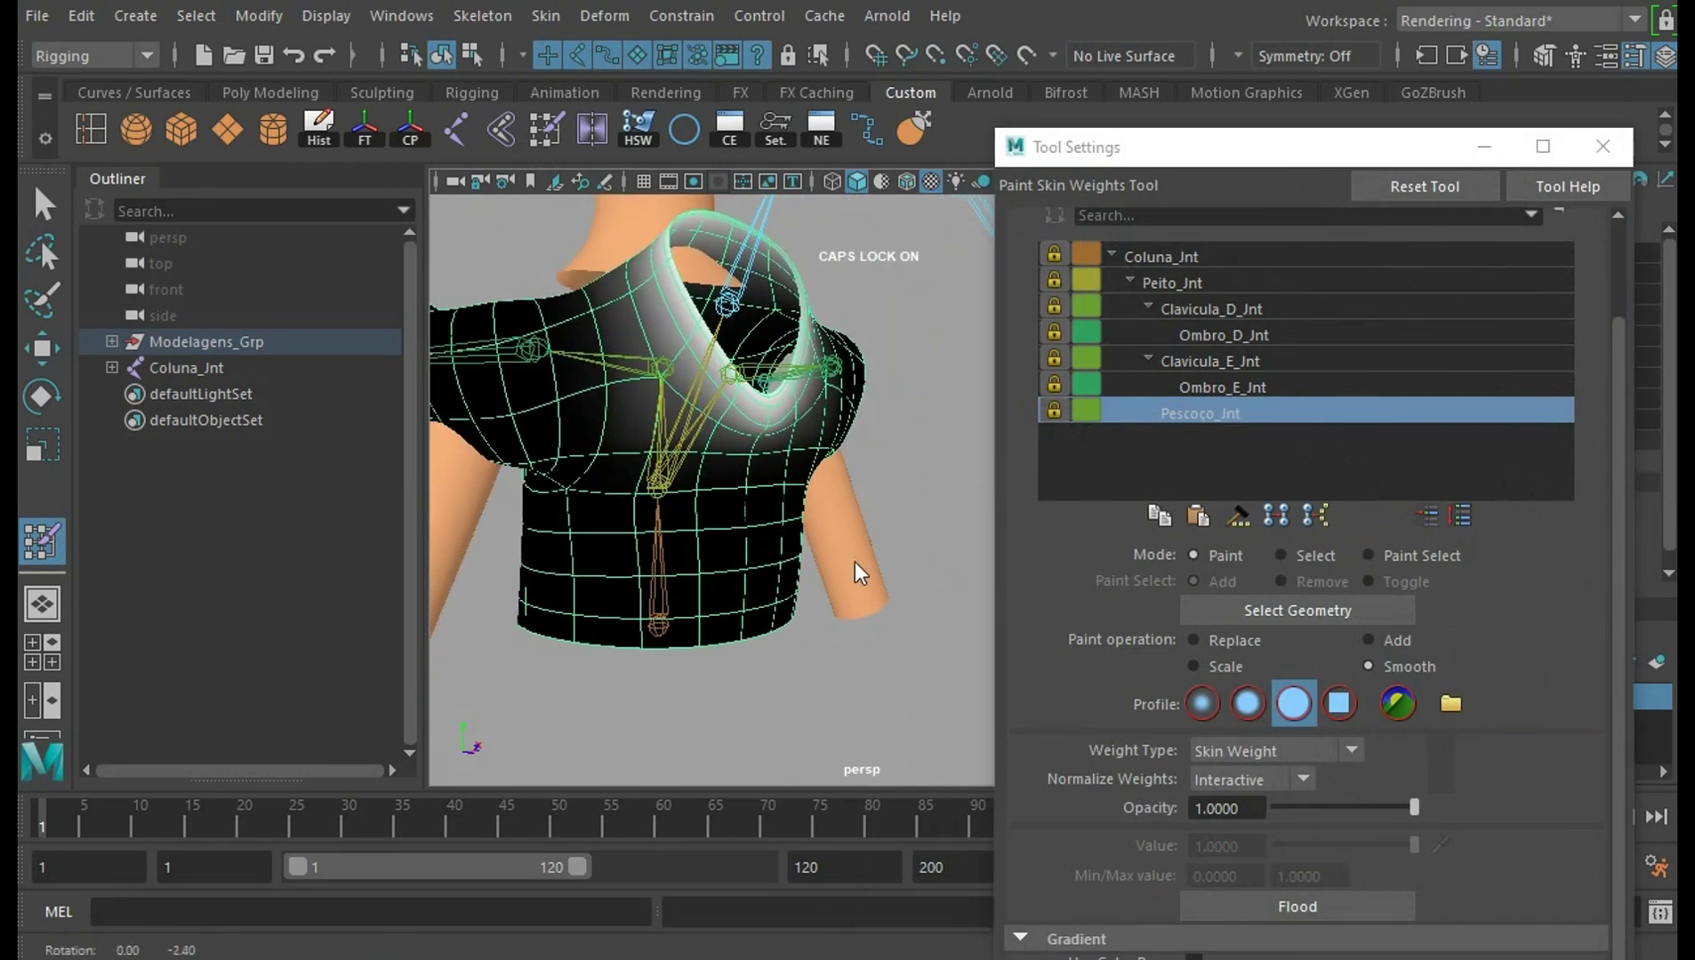
# Unlock Coluna_Jnt and Peito_Jnt and pick Coluna_Jnt as the painted influence
pyautogui.keyDown('alt'); pyautogui.moveTo(853, 561); pyautogui.dragTo(915, 673); pyautogui.keyUp('alt')
pyautogui.click(1229, 257)
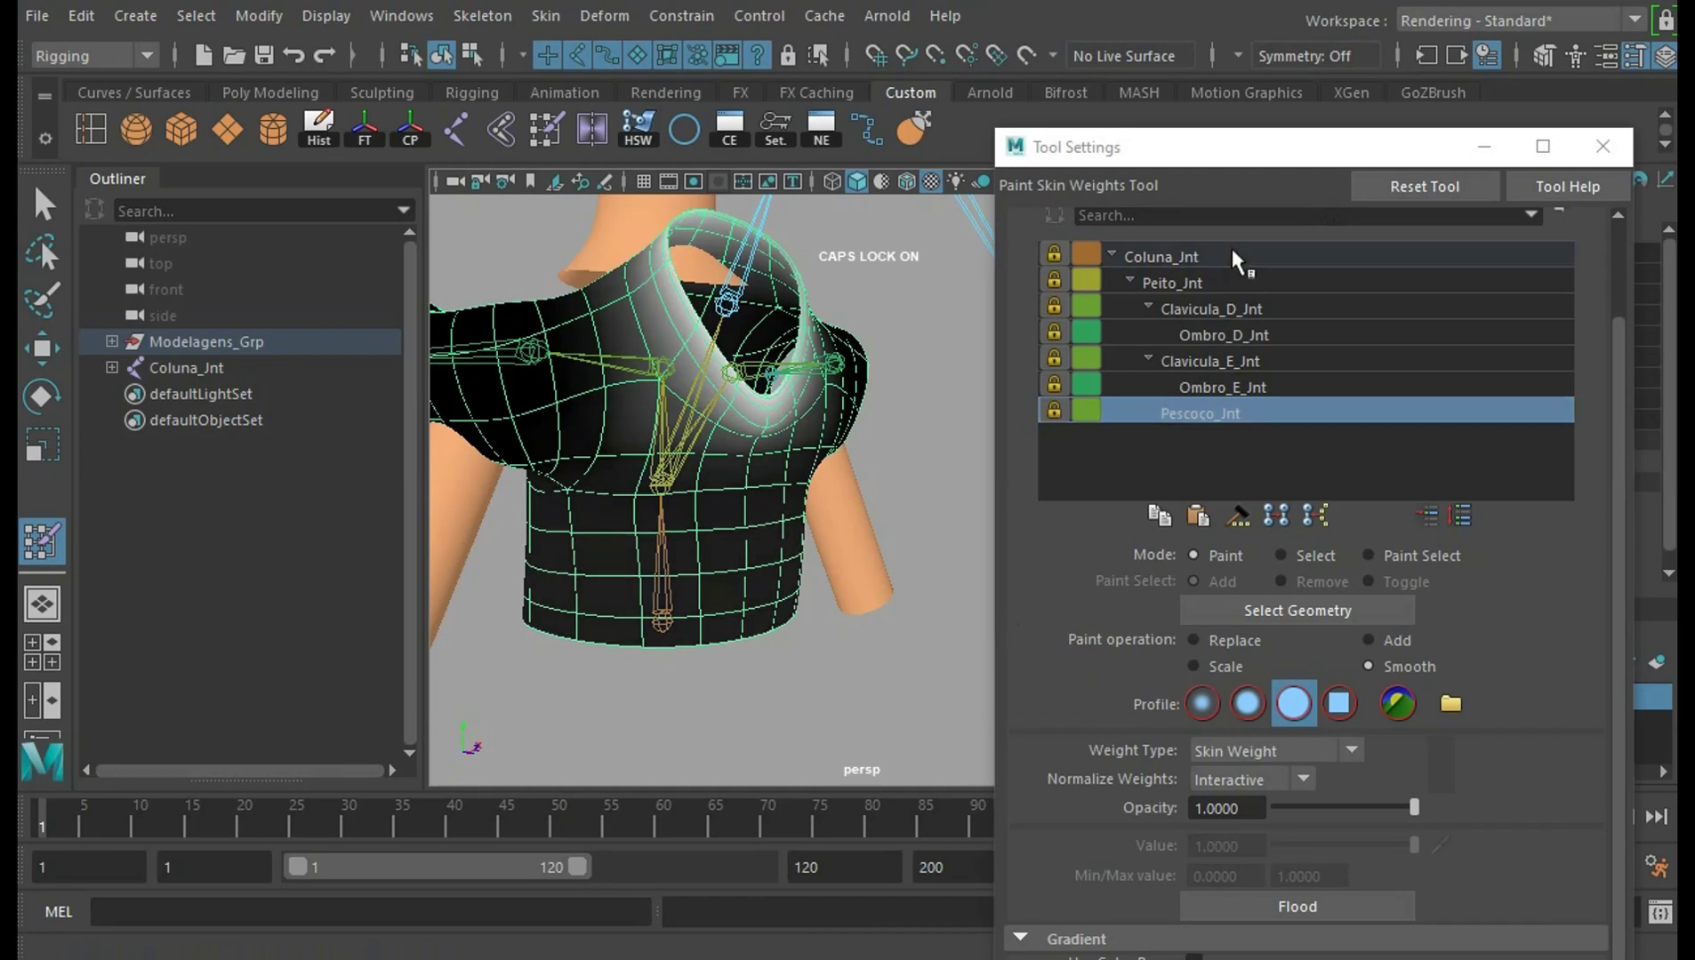
pyautogui.click(1054, 257)
pyautogui.click(1171, 282)
pyautogui.scroll(3, 904, 556)
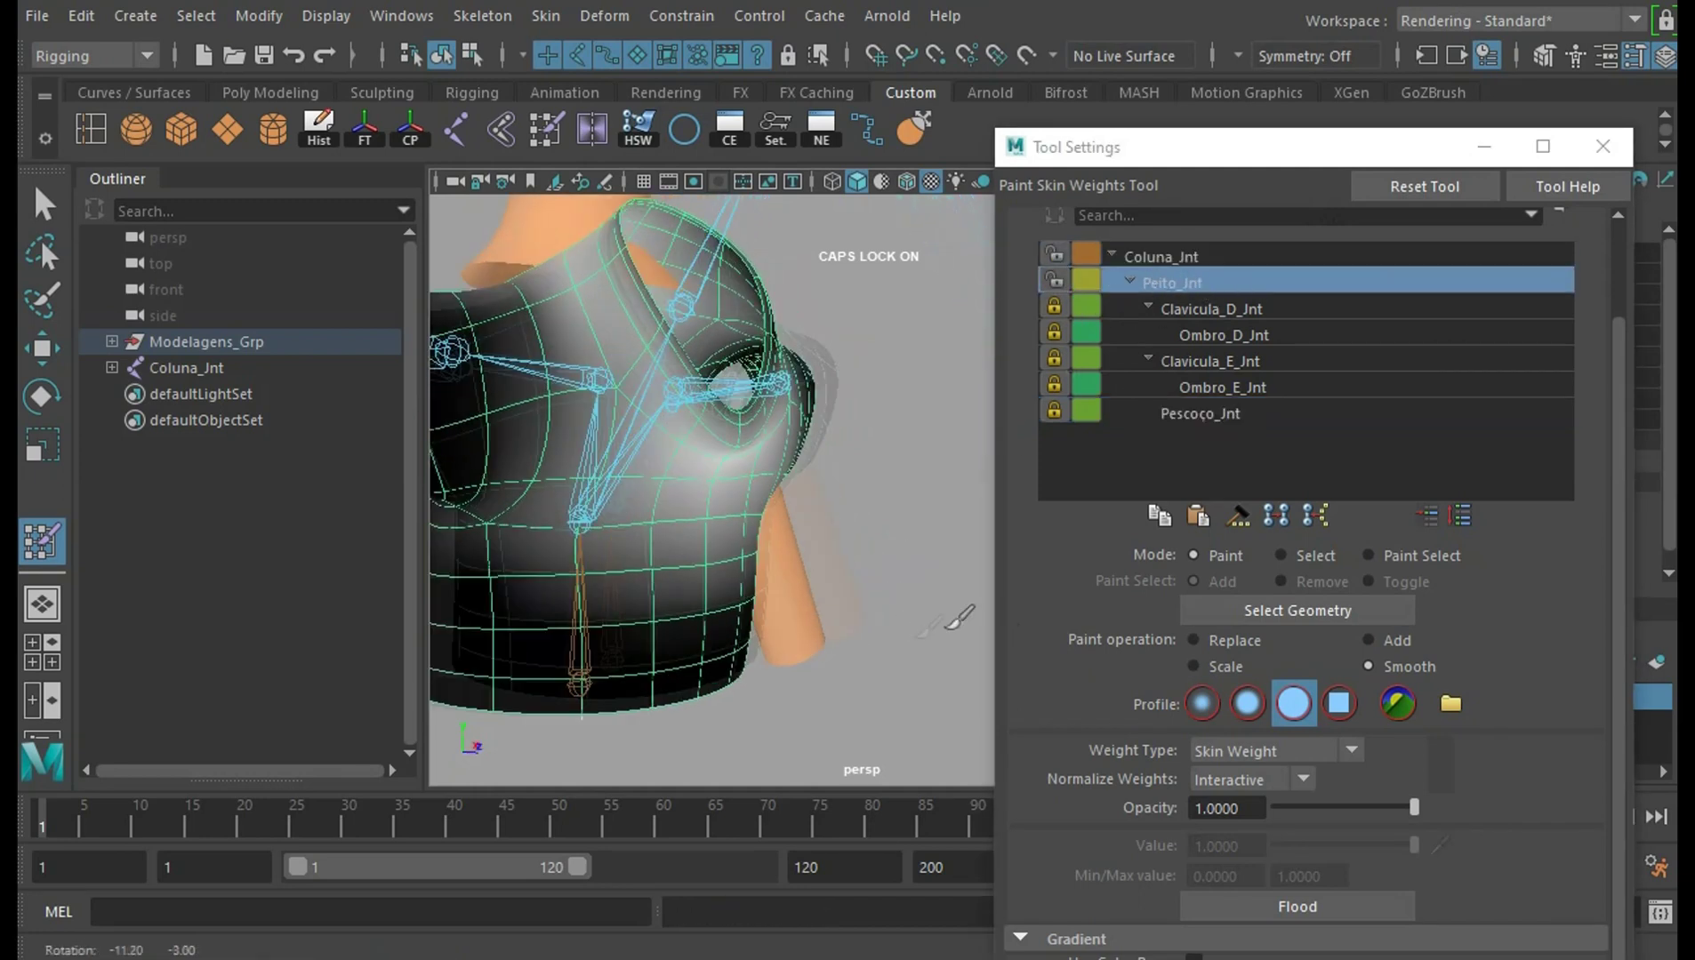
pyautogui.click(1160, 256)
pyautogui.keyDown('alt'); pyautogui.moveTo(879, 558); pyautogui.dragTo(852, 562, button='middle'); pyautogui.keyUp('alt')
pyautogui.moveTo(851, 563)
pyautogui.keyDown('alt'); pyautogui.mouseDown()
pyautogui.moveTo(931, 575)
pyautogui.moveTo(825, 575)
pyautogui.mouseUp(); pyautogui.keyUp('alt')
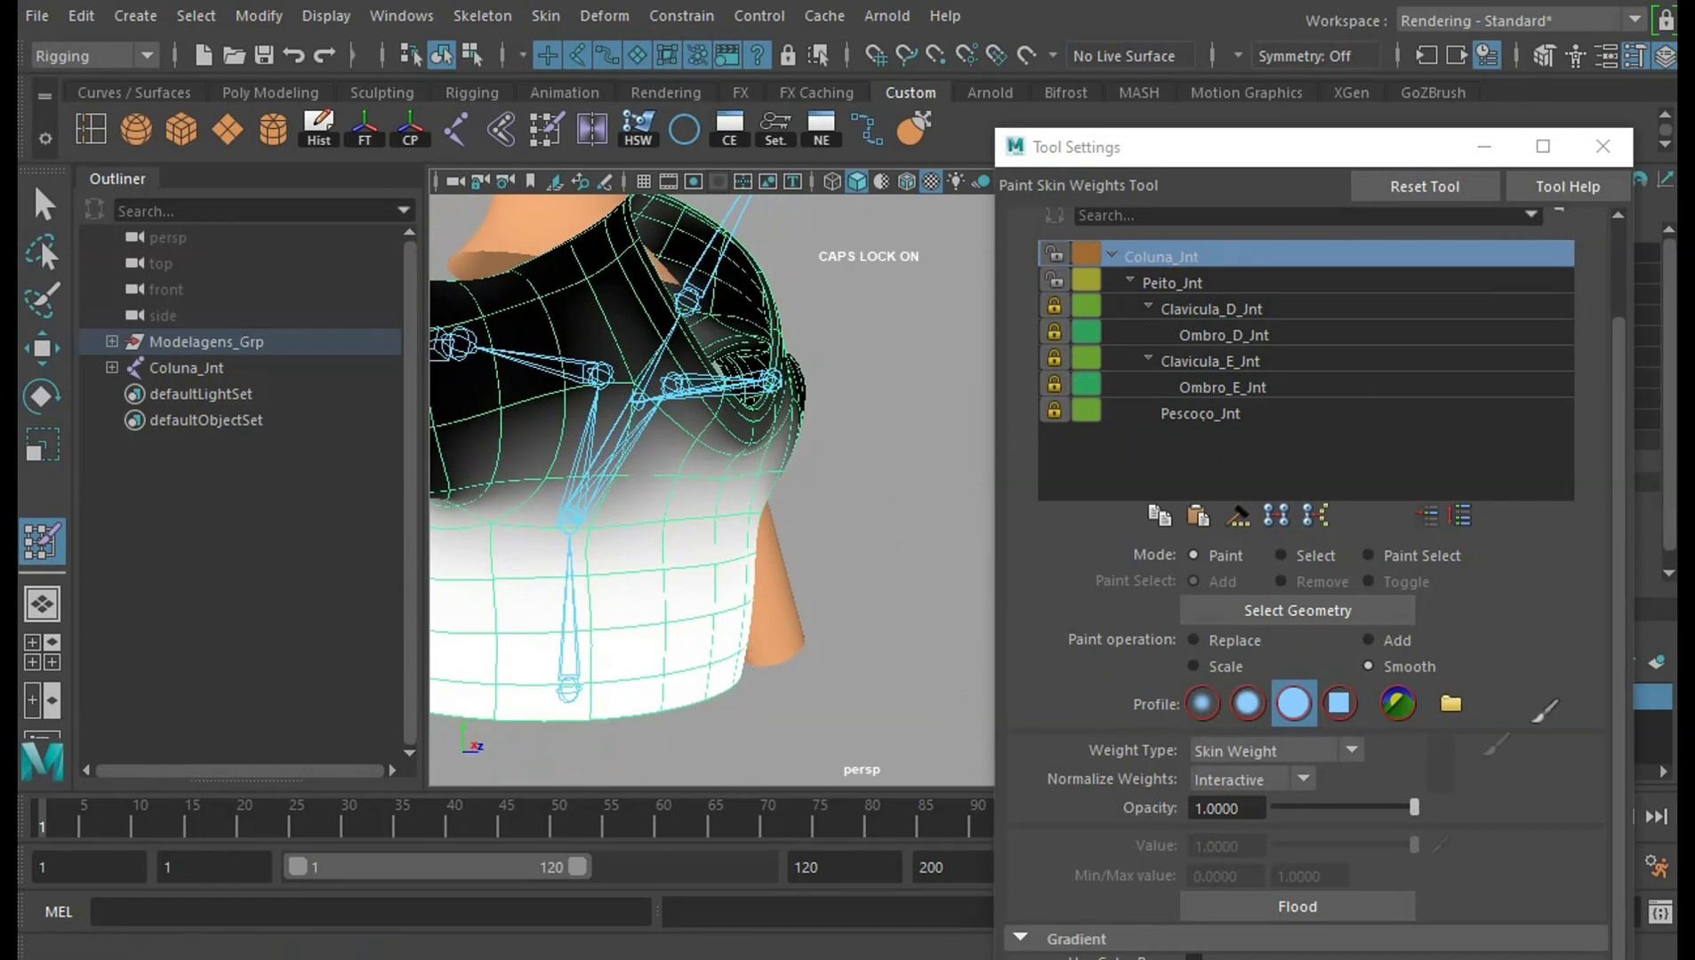
# Paint Coluna_Jnt weight off below the shoulder in Replace mode, checking from side views
pyautogui.click(1204, 641)
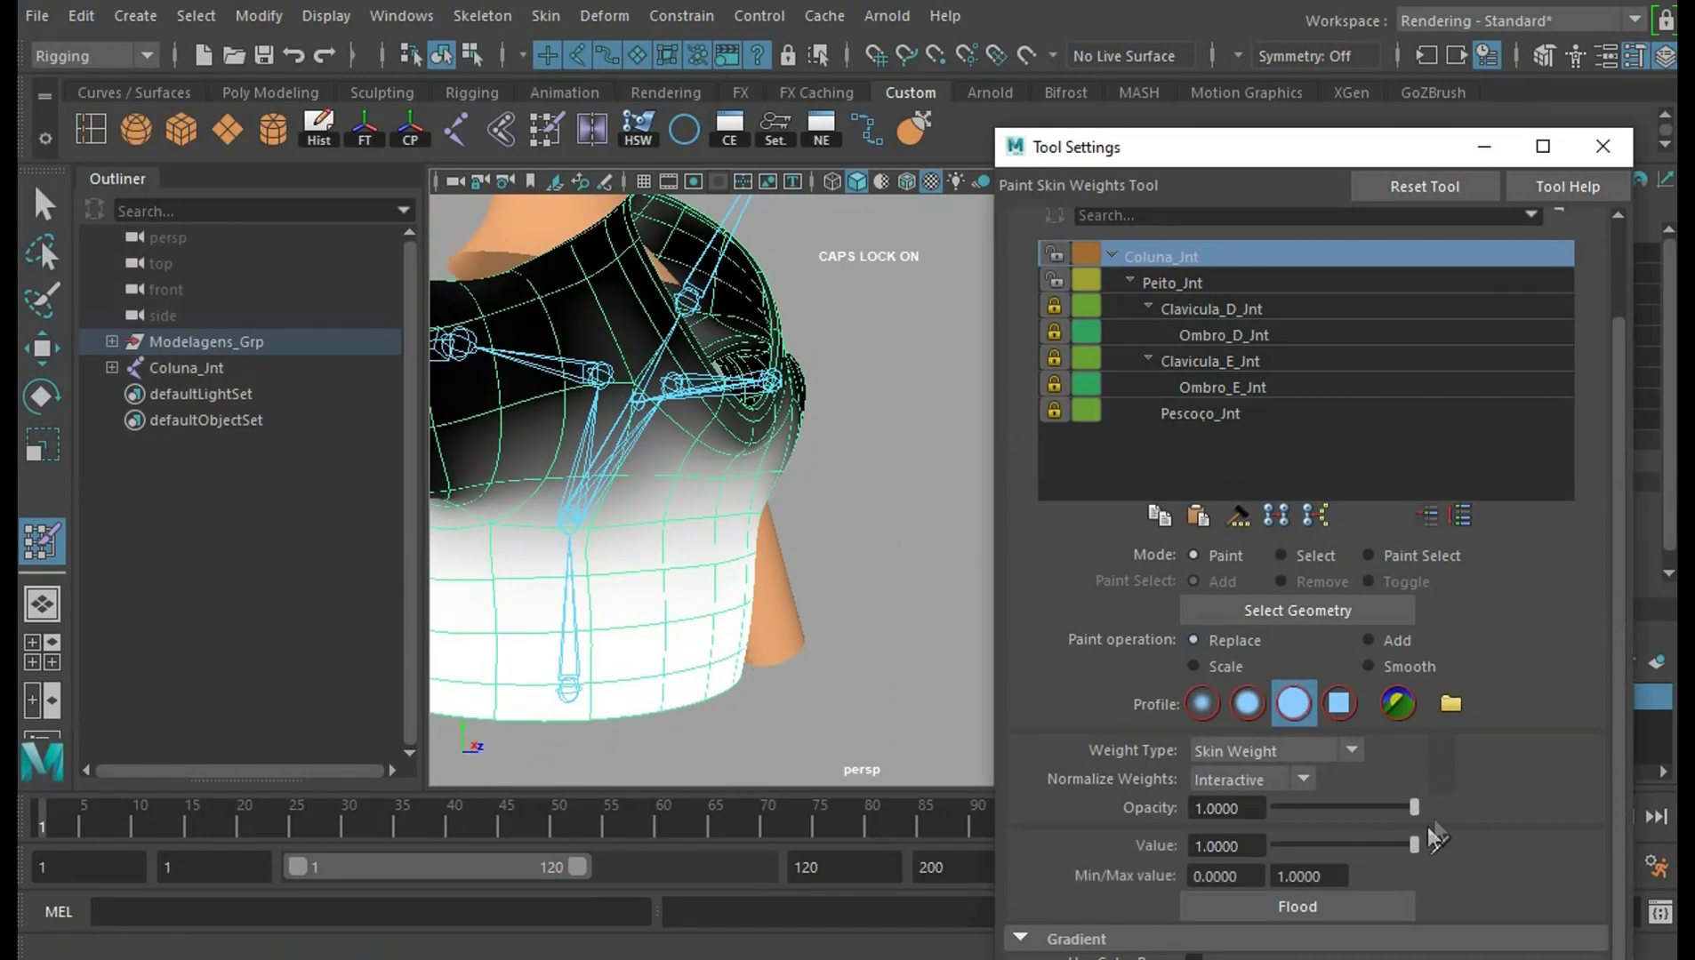
pyautogui.keyDown('alt'); pyautogui.moveTo(922, 706); pyautogui.dragTo(892, 686); pyautogui.keyUp('alt')
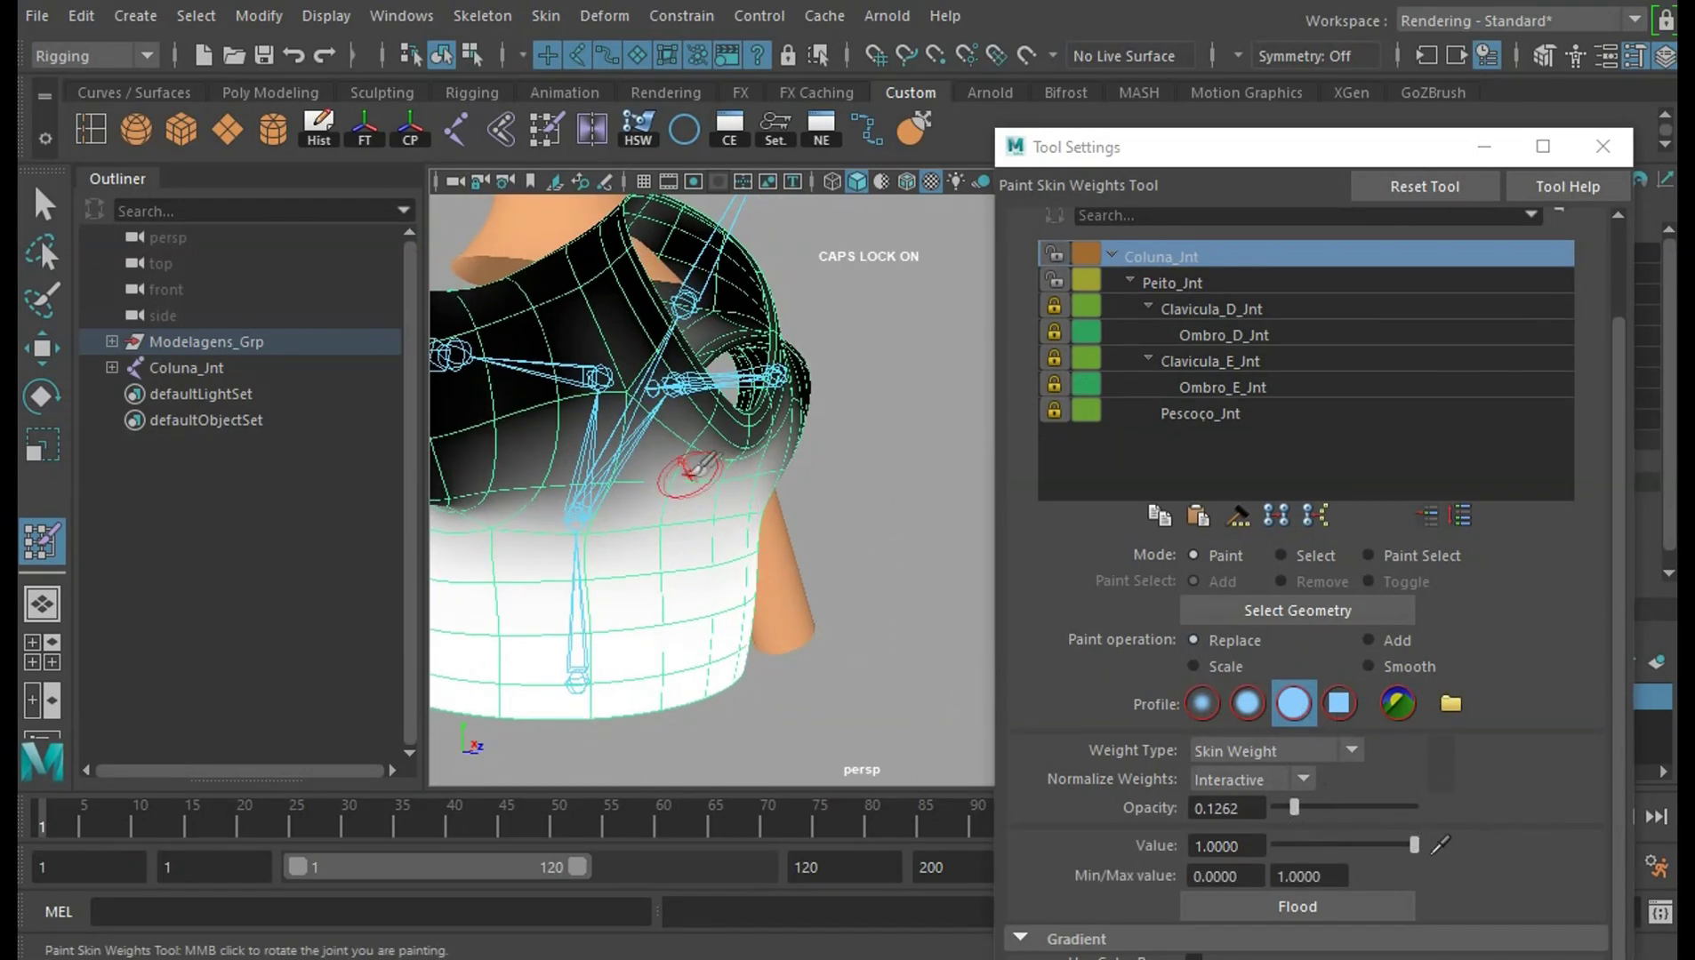
pyautogui.moveTo(745, 481)
pyautogui.keyDown('ctrl'); pyautogui.mouseDown()
pyautogui.moveTo(991, 540)
pyautogui.moveTo(743, 484)
pyautogui.mouseUp(); pyautogui.keyUp('ctrl')
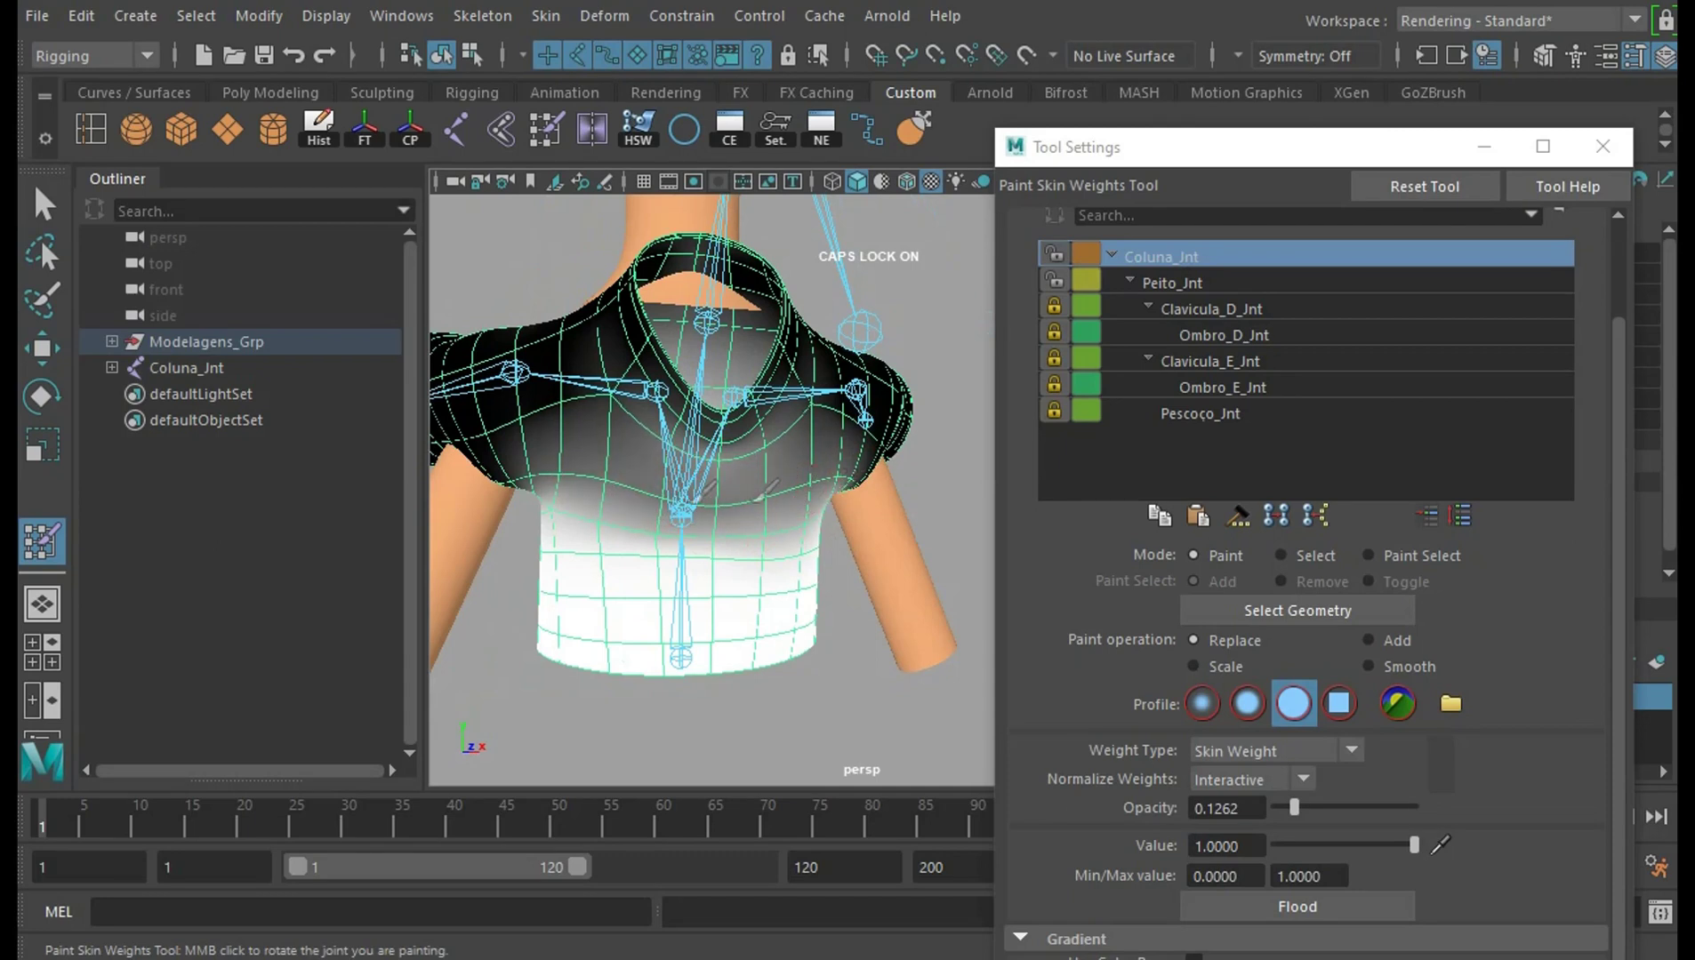
pyautogui.moveTo(818, 467)
pyautogui.keyDown('alt'); pyautogui.mouseDown()
pyautogui.moveTo(945, 586)
pyautogui.moveTo(574, 502)
pyautogui.moveTo(685, 440)
pyautogui.mouseUp(); pyautogui.keyUp('alt')
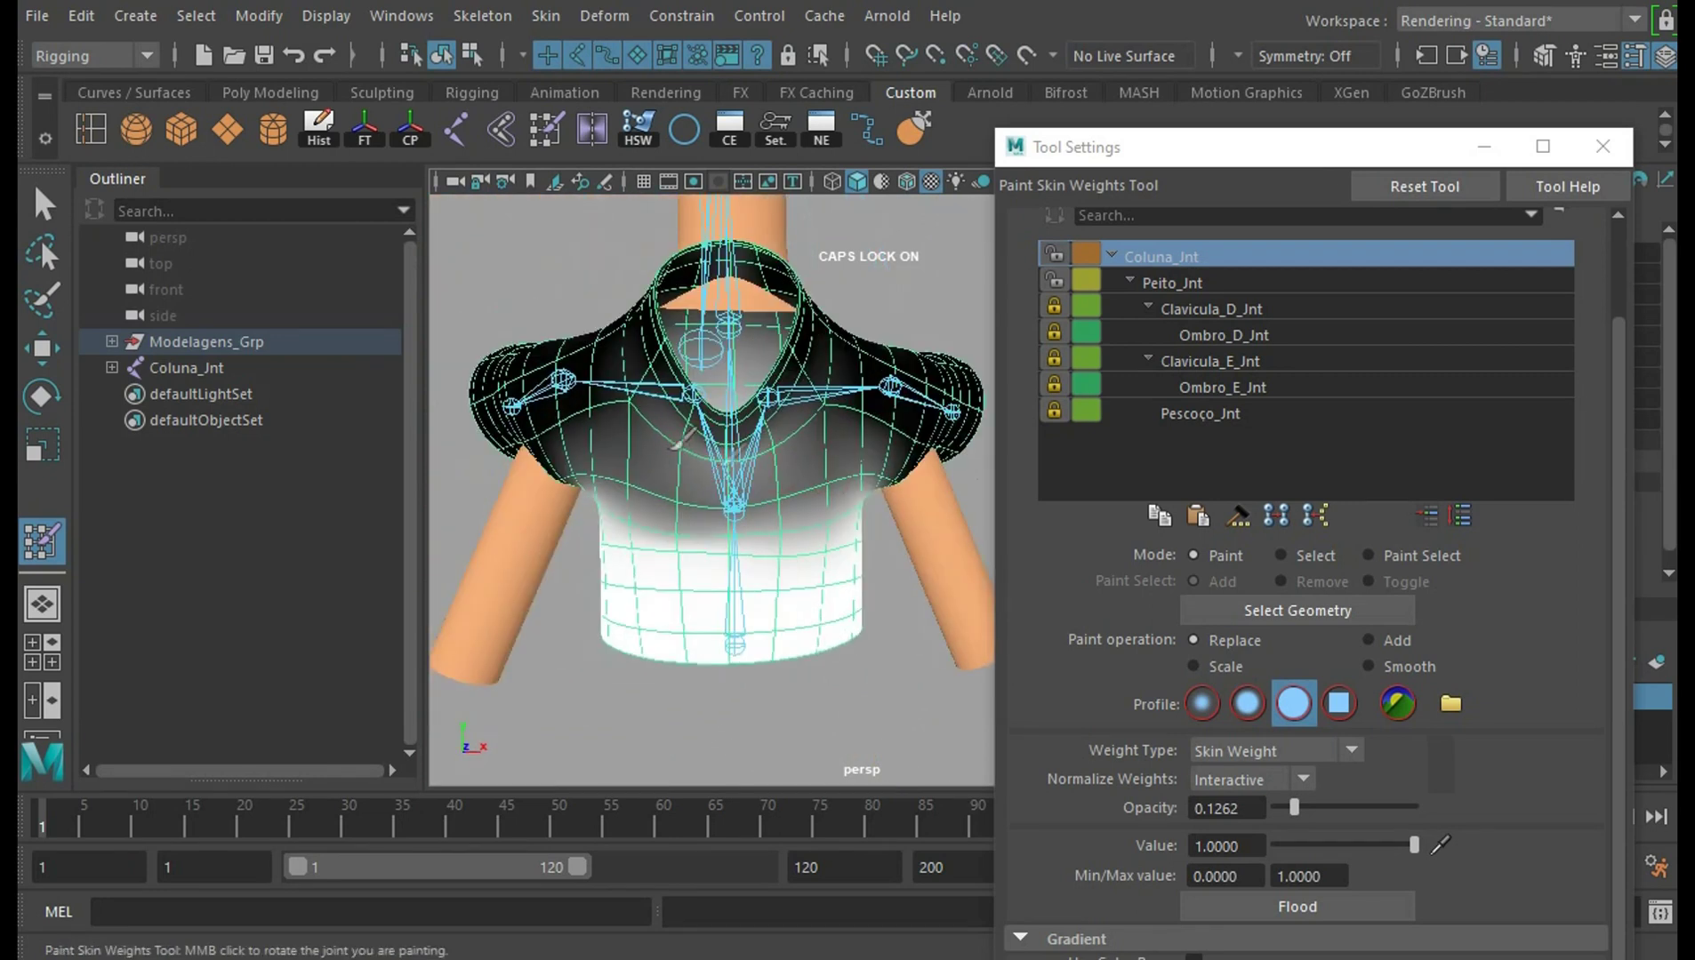
pyautogui.moveTo(794, 436)
pyautogui.keyDown('alt'); pyautogui.mouseDown()
pyautogui.moveTo(691, 560)
pyautogui.moveTo(794, 612)
pyautogui.moveTo(757, 594)
pyautogui.mouseUp(); pyautogui.keyUp('alt')
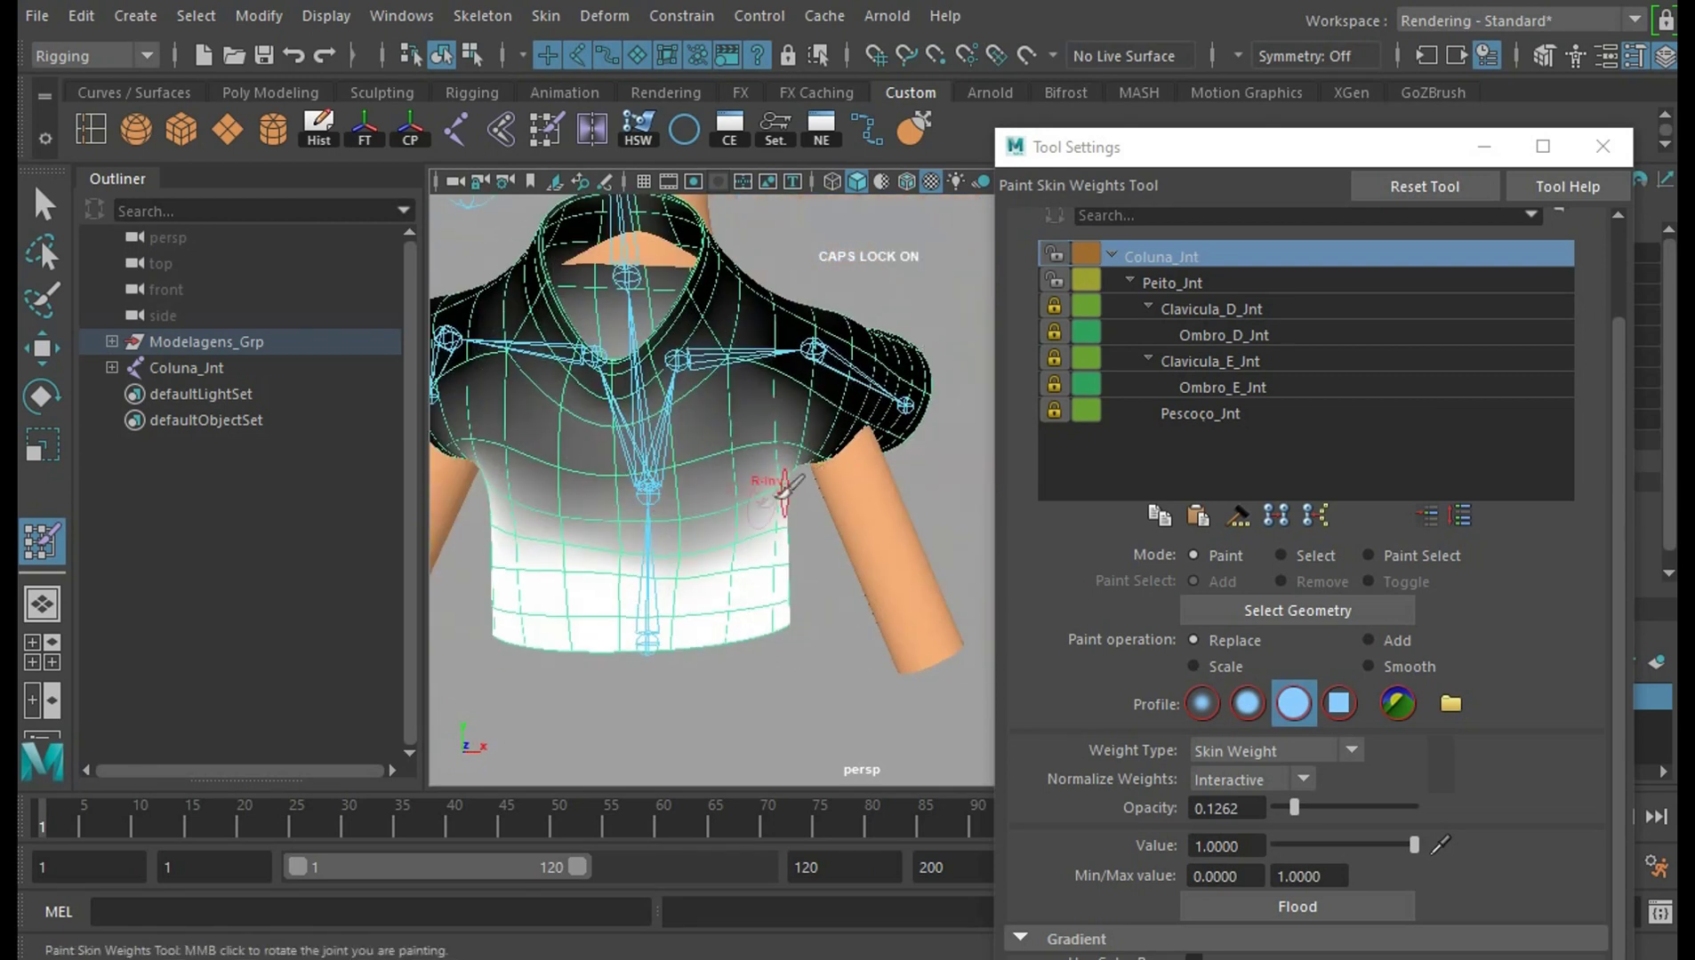
pyautogui.moveTo(775, 629)
pyautogui.keyDown('alt'); pyautogui.mouseDown()
pyautogui.moveTo(951, 639)
pyautogui.moveTo(850, 604)
pyautogui.mouseUp(); pyautogui.keyUp('alt')
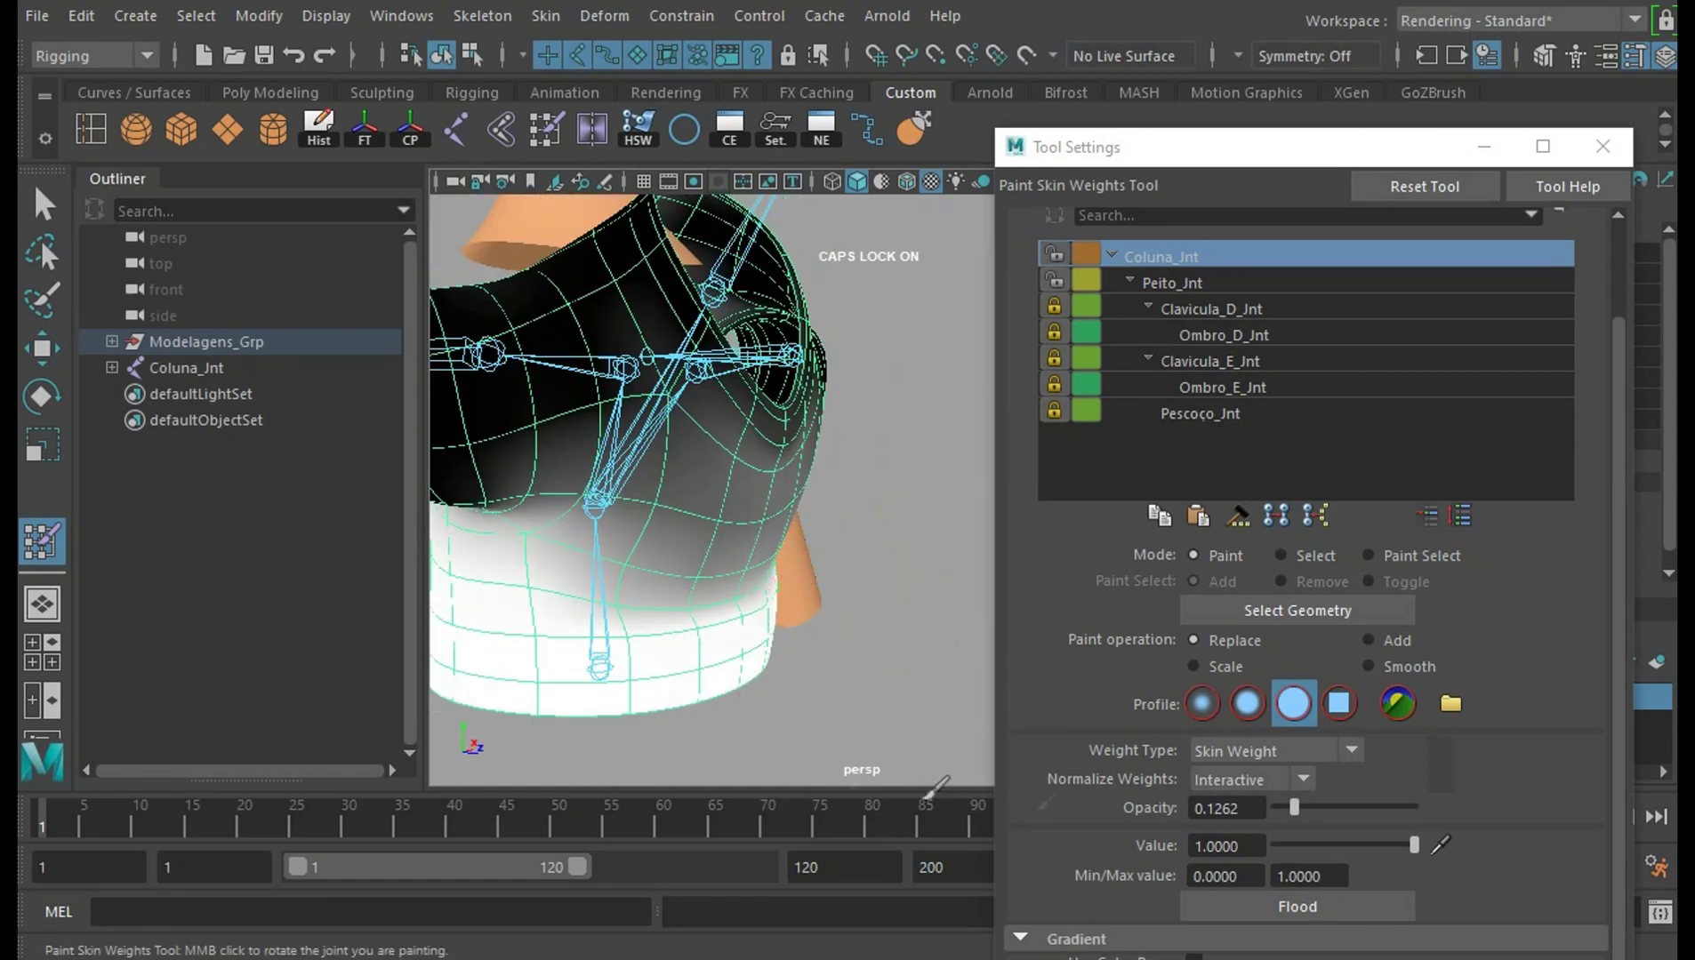
pyautogui.moveTo(924, 770)
pyautogui.keyDown('alt'); pyautogui.mouseDown()
pyautogui.moveTo(920, 743)
pyautogui.moveTo(860, 747)
pyautogui.mouseUp(); pyautogui.keyUp('alt')
# Smooth the Coluna_Jnt weight transition across the chest
pyautogui.click(1367, 666)
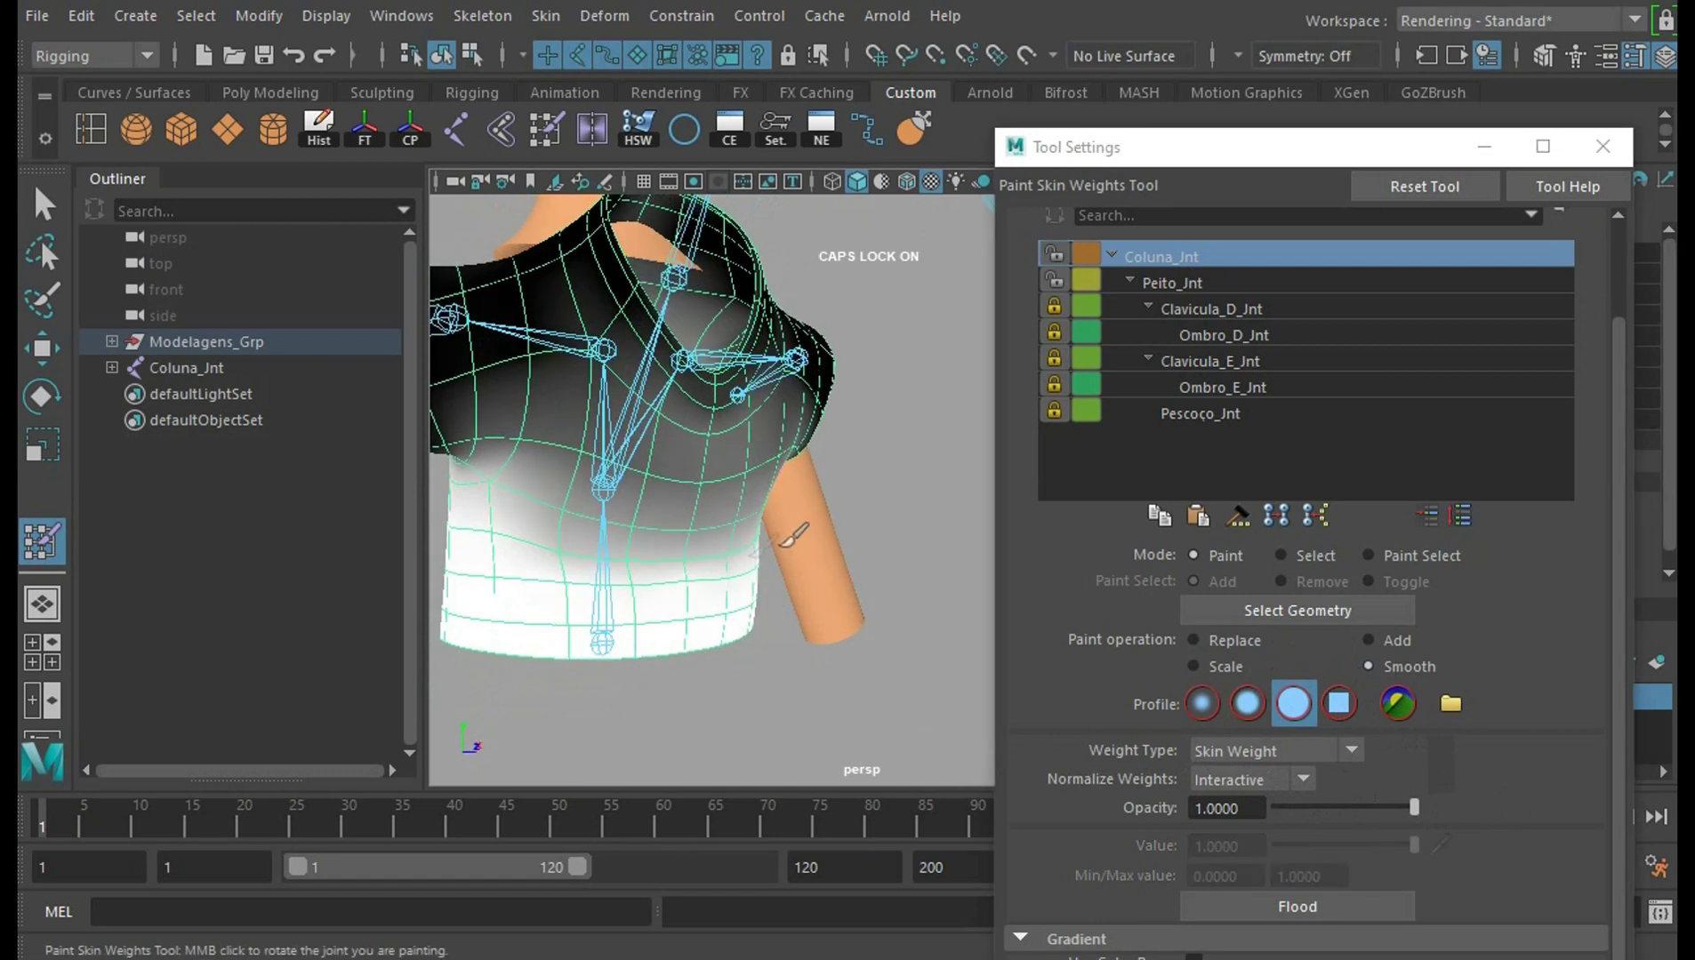
pyautogui.keyDown('alt'); pyautogui.moveTo(920, 540); pyautogui.dragTo(782, 569); pyautogui.keyUp('alt')
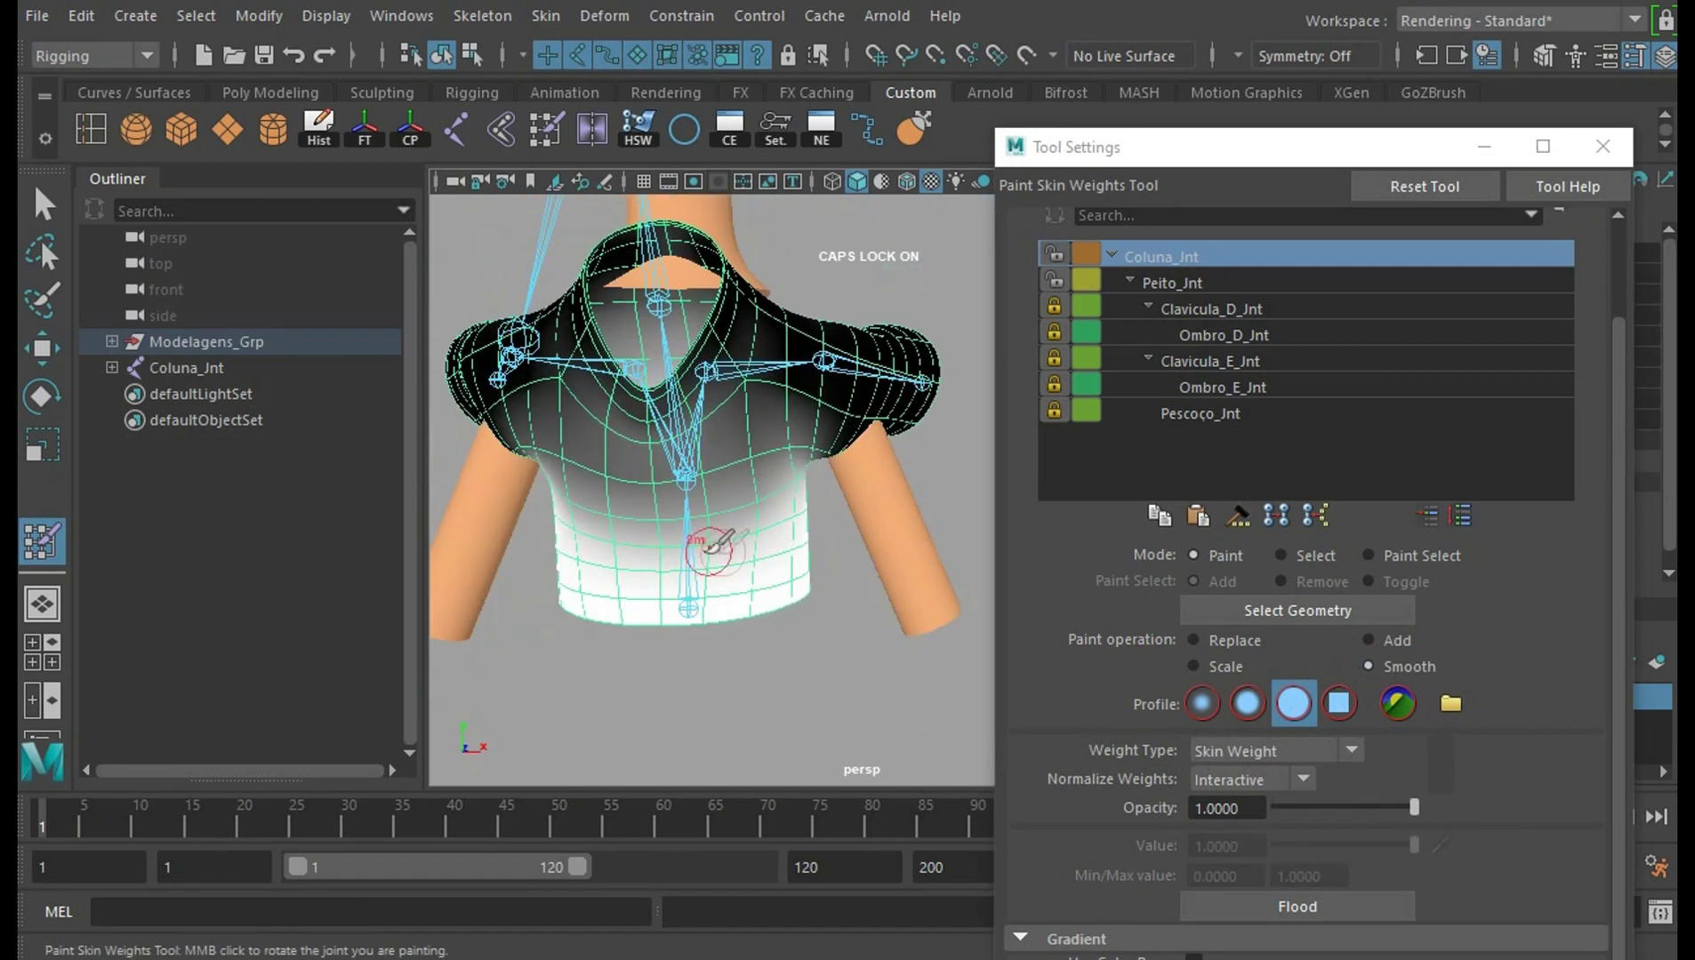
pyautogui.moveTo(843, 504)
pyautogui.keyDown('alt'); pyautogui.mouseDown()
pyautogui.moveTo(836, 662)
pyautogui.moveTo(782, 534)
pyautogui.moveTo(870, 635)
pyautogui.moveTo(839, 575)
pyautogui.moveTo(936, 631)
pyautogui.moveTo(862, 651)
pyautogui.moveTo(889, 663)
pyautogui.moveTo(738, 650)
pyautogui.moveTo(855, 670)
pyautogui.mouseUp(); pyautogui.keyUp('alt')
# With the Rotate tool, twist the spine joint Coluna_Jnt to test the painted weights
pyautogui.press('e')
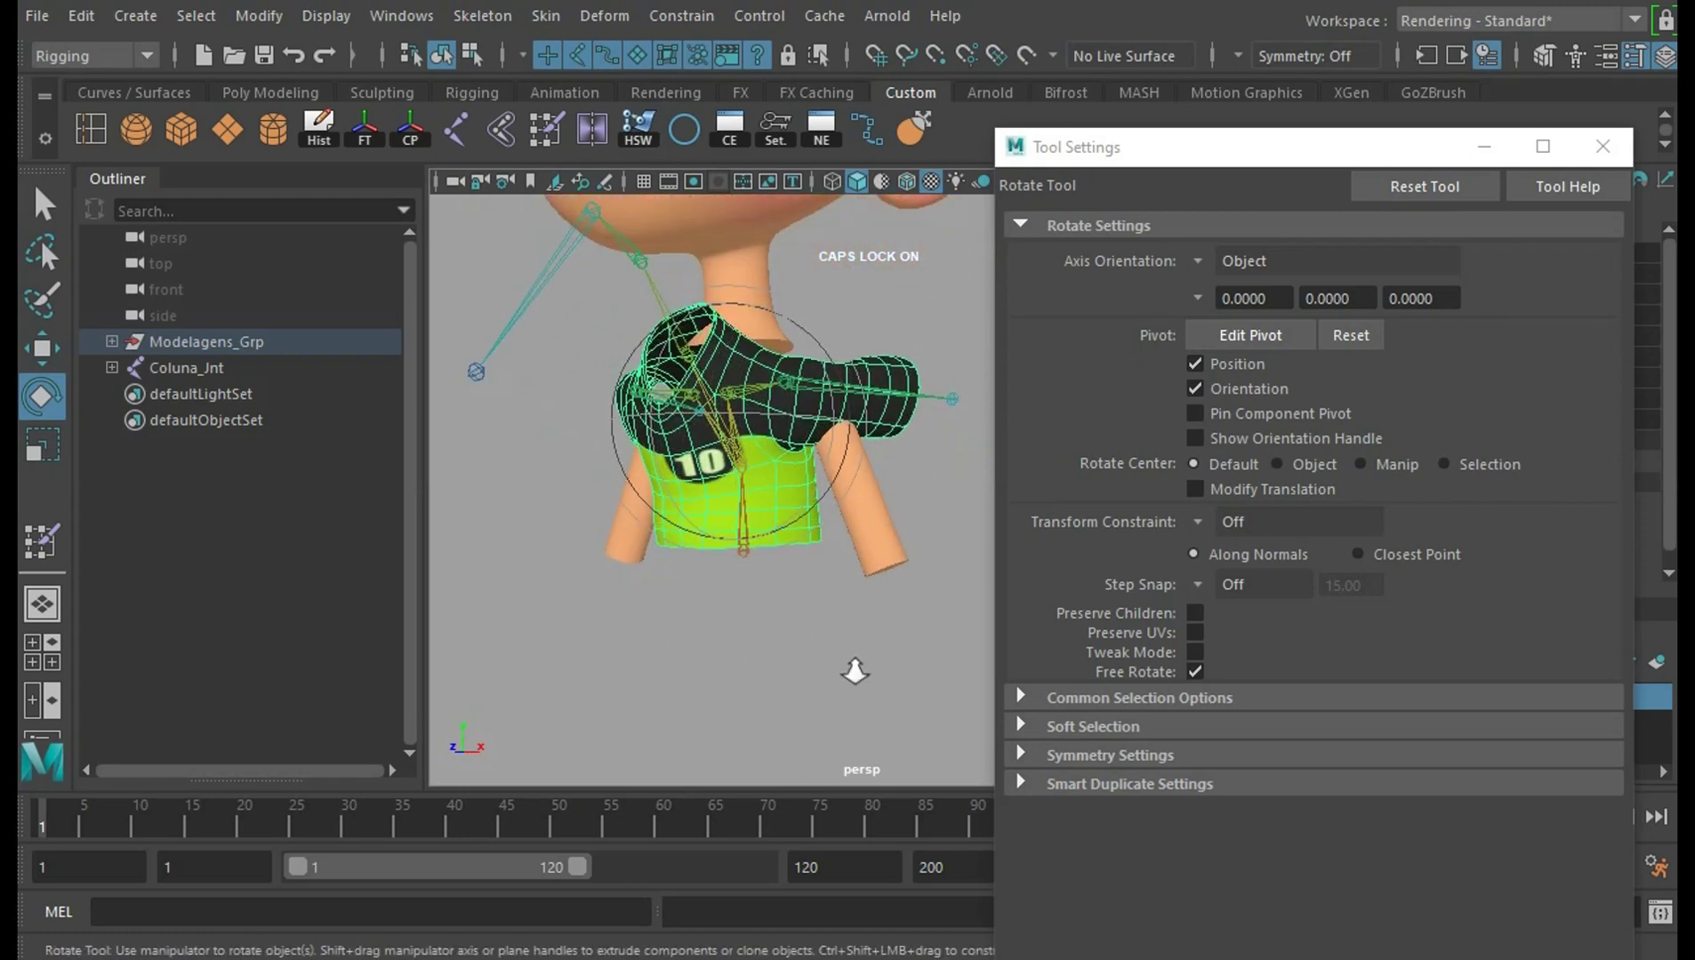
pyautogui.keyDown('alt'); pyautogui.moveTo(825, 534); pyautogui.dragTo(878, 628); pyautogui.keyUp('alt')
pyautogui.click(877, 628)
pyautogui.click(746, 423)
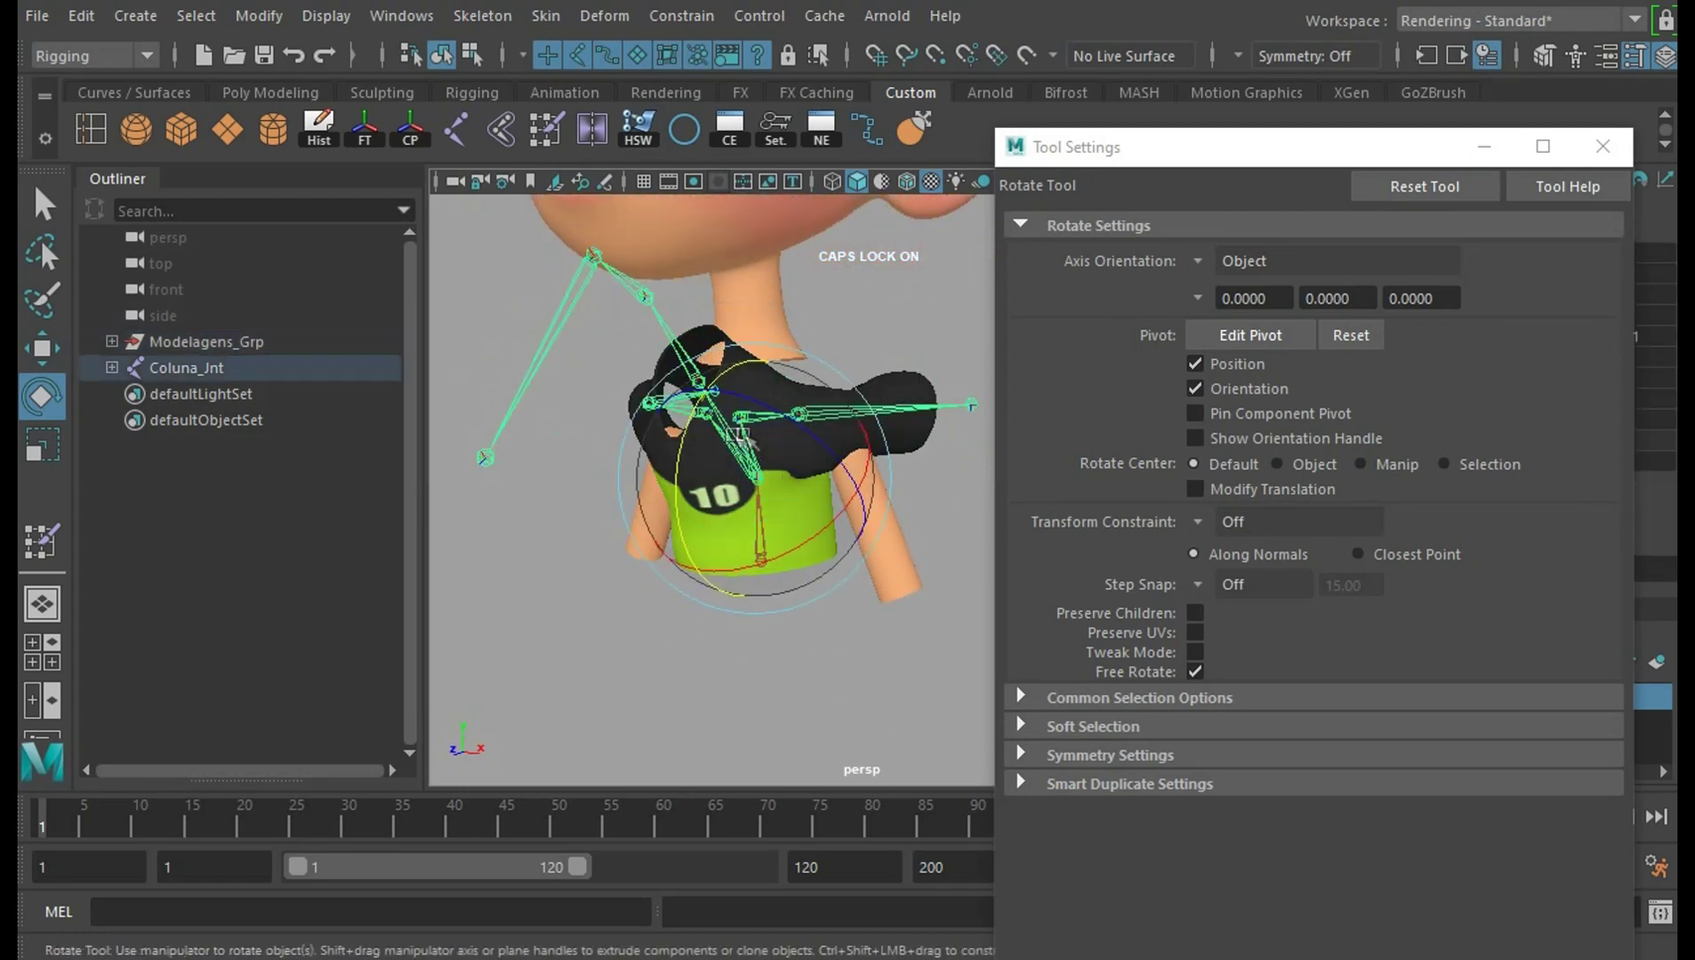
pyautogui.keyDown('alt'); pyautogui.moveTo(849, 474); pyautogui.dragTo(985, 689); pyautogui.keyUp('alt')
pyautogui.moveTo(783, 498)
pyautogui.mouseDown()
pyautogui.moveTo(765, 444)
pyautogui.moveTo(803, 413)
pyautogui.mouseUp()
# Undo the trial spine rotation, close Tool Settings, and edit Peito_Jnt's Rotate Y
pyautogui.hotkey('ctrl', 'z')
pyautogui.hotkey('ctrl', 'z')
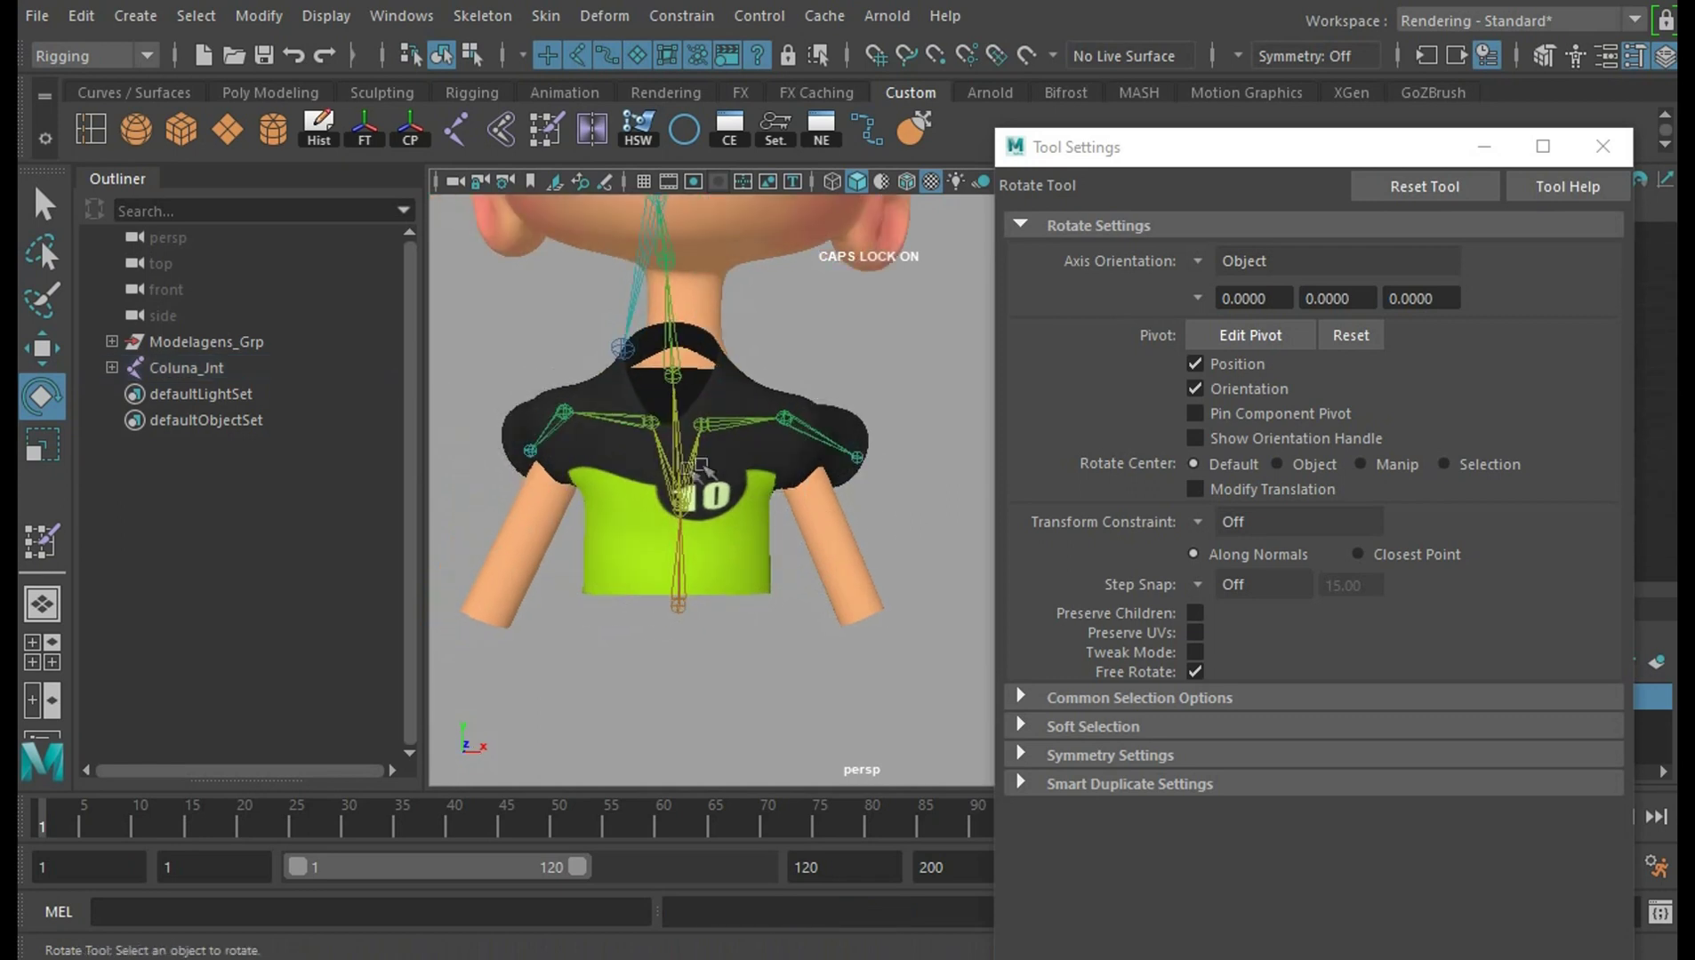
pyautogui.hotkey('ctrl', 'z')
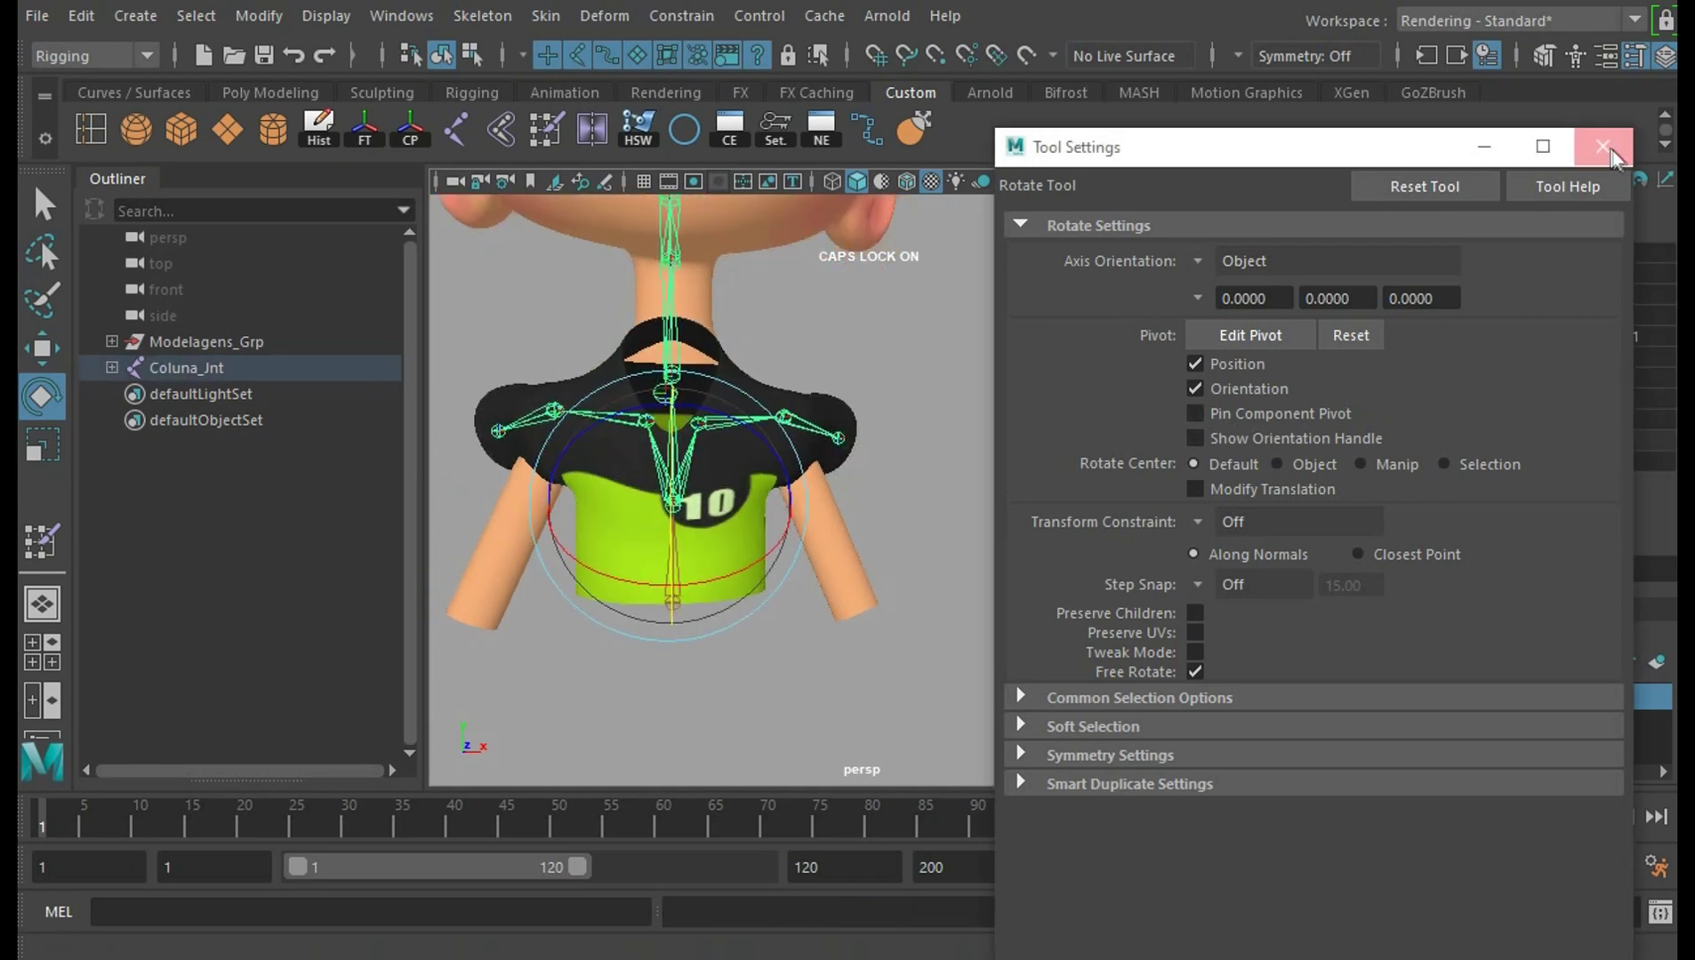
pyautogui.click(1603, 146)
pyautogui.doubleClick(1627, 338)
# Set Peito_Jnt Rotate Y to 0 and Ombro_D_Jnt Rotate X to 0
pyautogui.write('0')
pyautogui.press('Return')
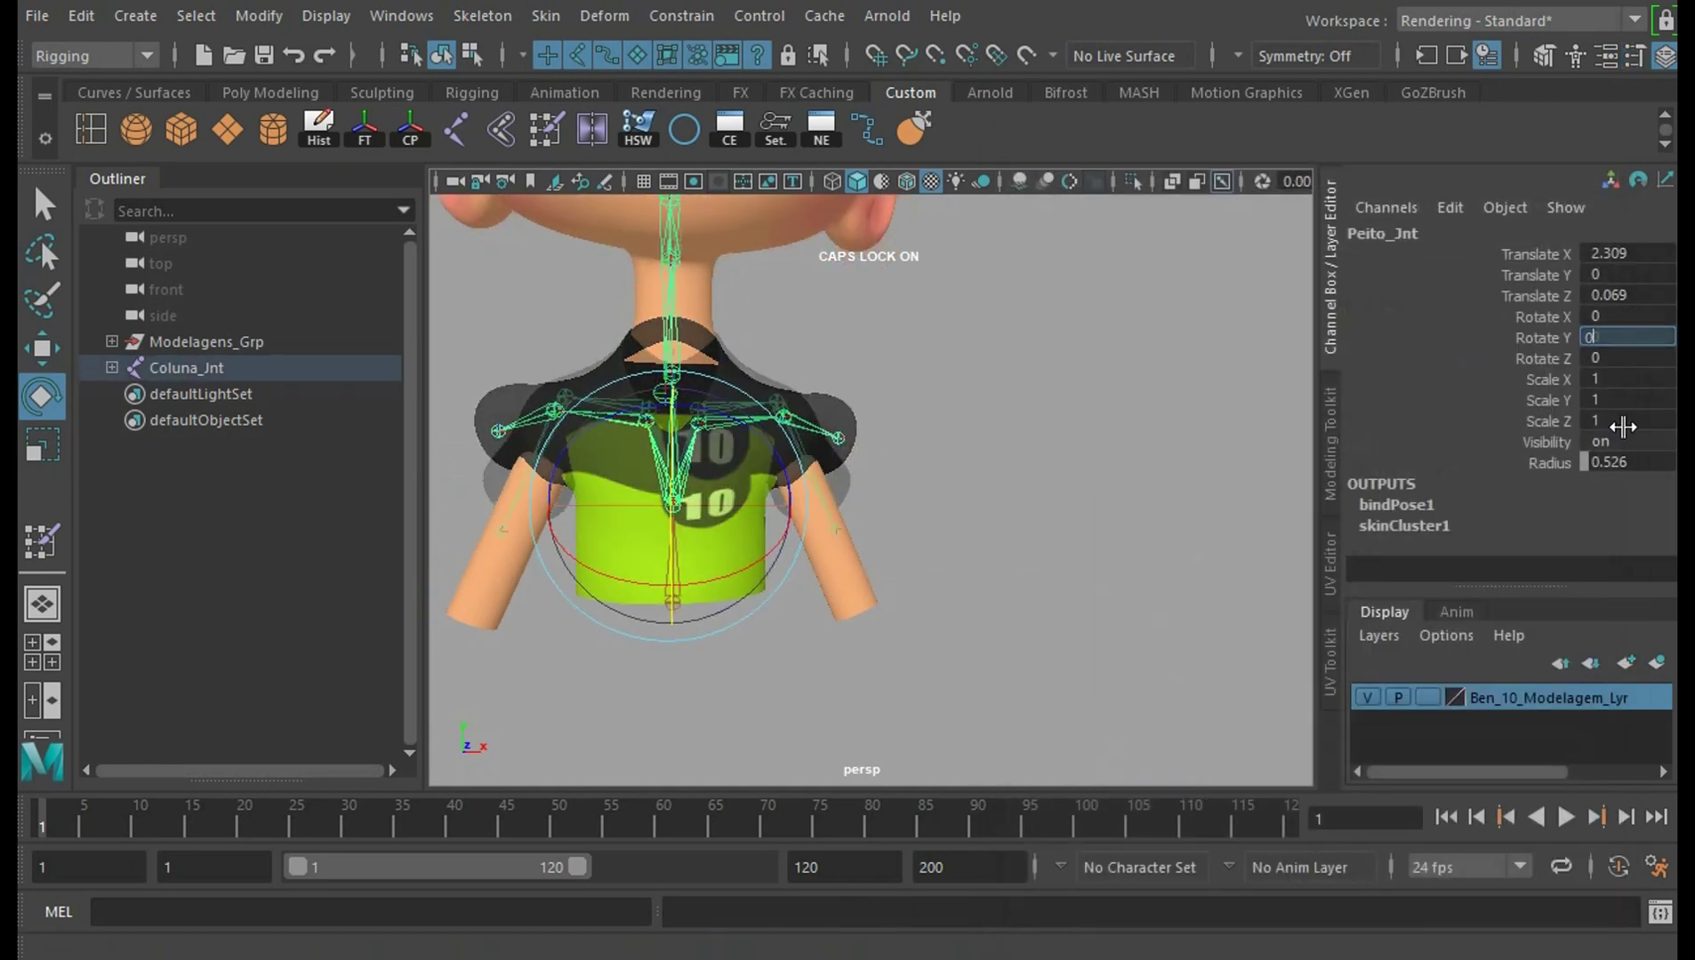
pyautogui.press('f')
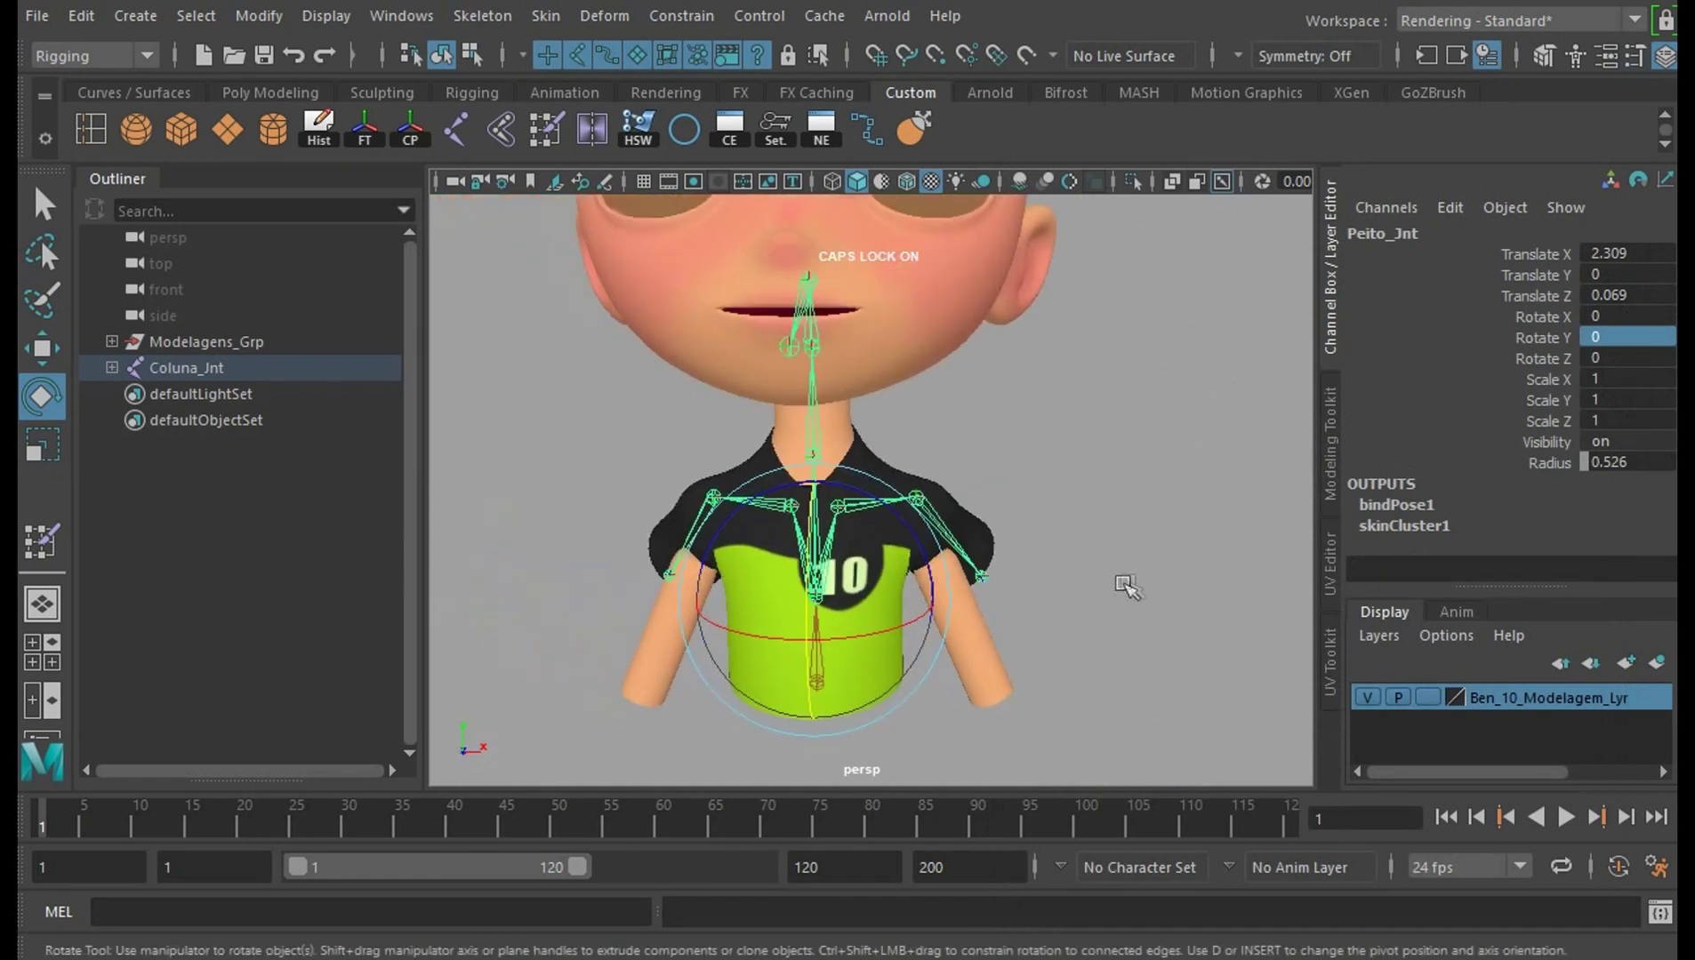
pyautogui.click(1125, 586)
pyautogui.moveTo(1134, 567); pyautogui.dragTo(969, 512)
pyautogui.press('Left')
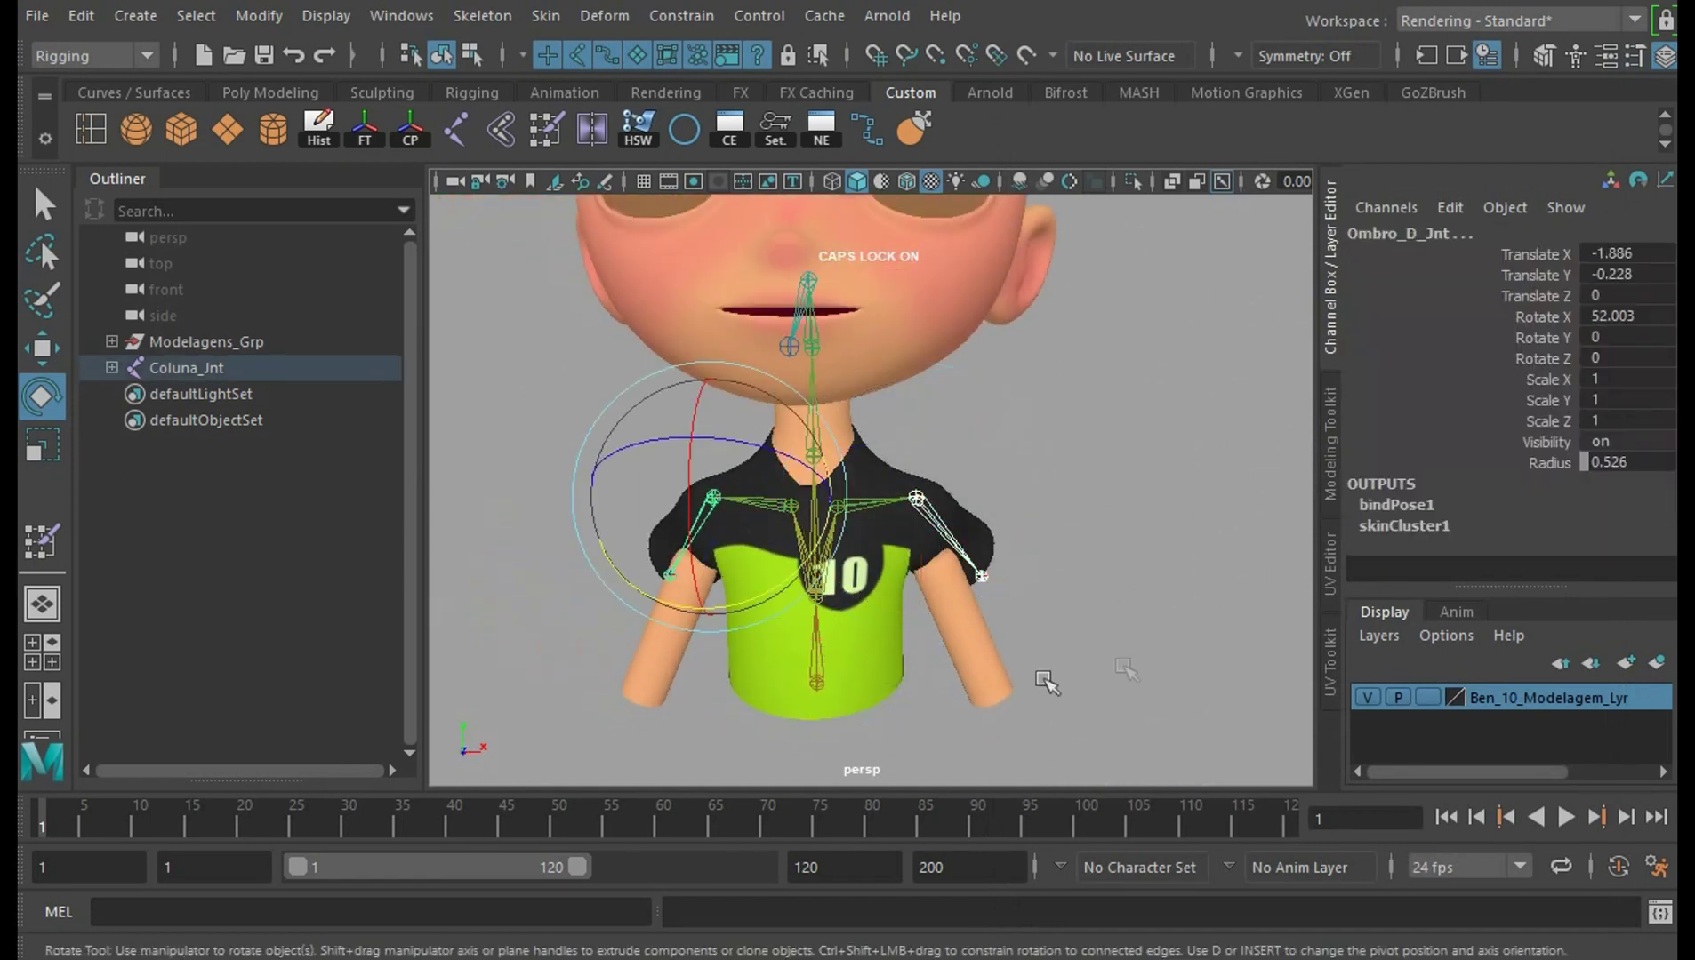
pyautogui.doubleClick(1631, 317)
pyautogui.write('0')
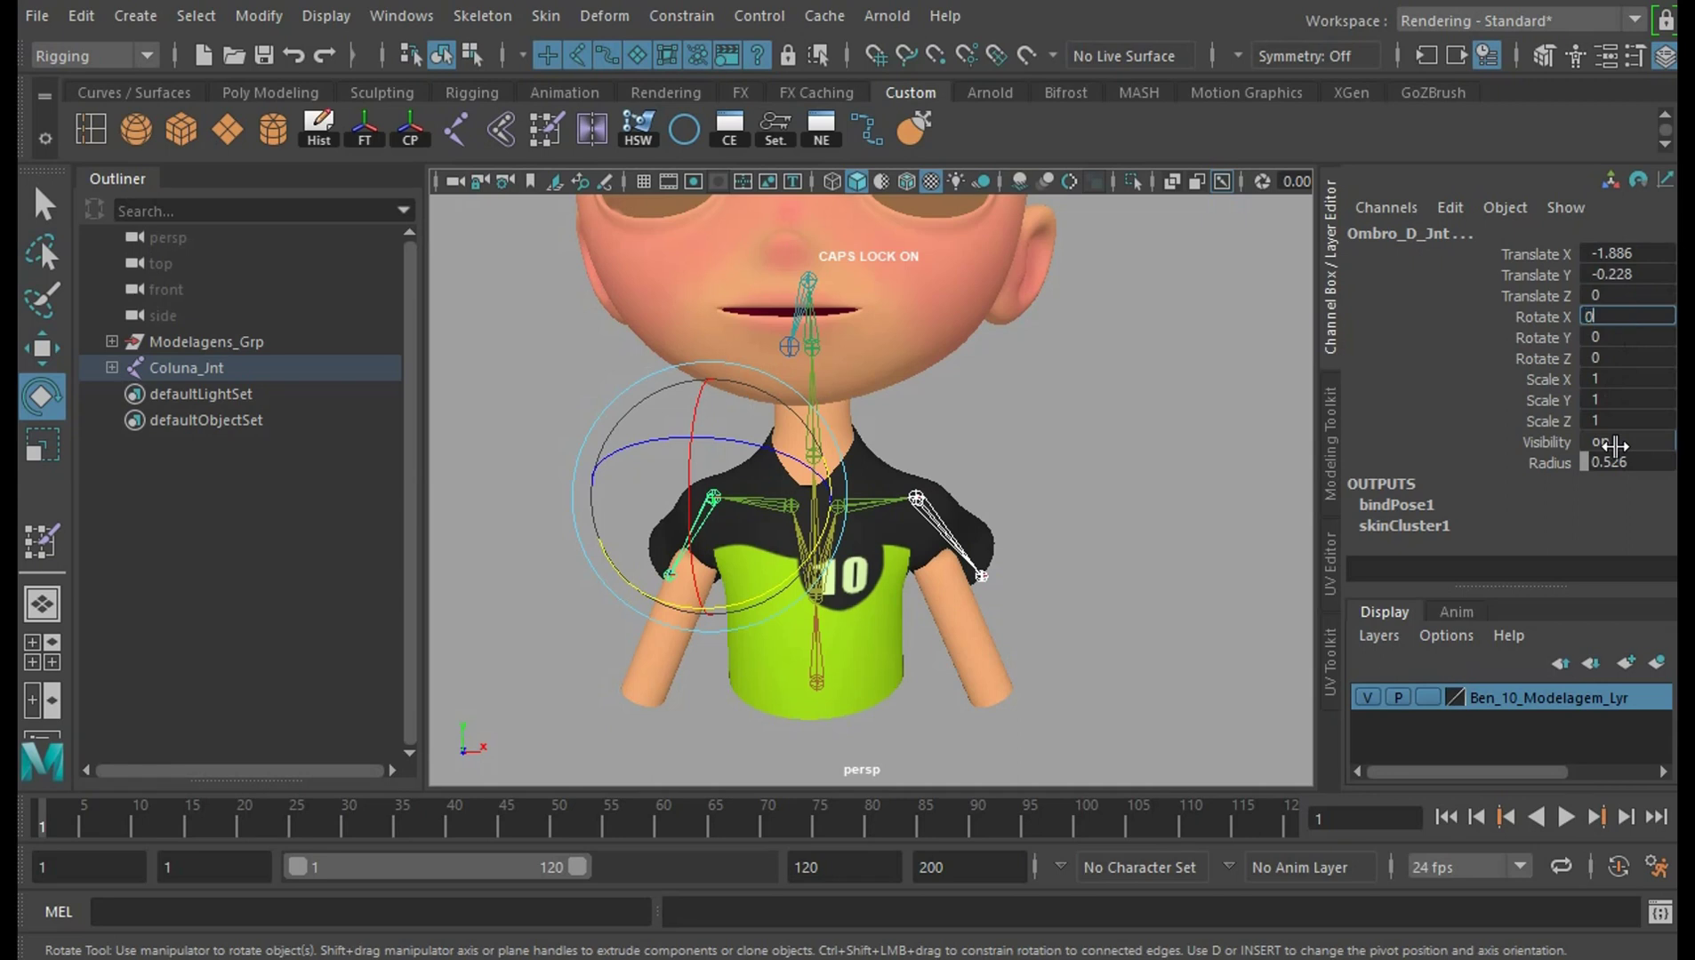
pyautogui.press('Return')
# Turn the chest joint Peito_Jnt to test how the shirt deforms
pyautogui.click(1143, 555)
pyautogui.keyDown('alt'); pyautogui.moveTo(1143, 556); pyautogui.dragTo(1061, 537); pyautogui.keyUp('alt')
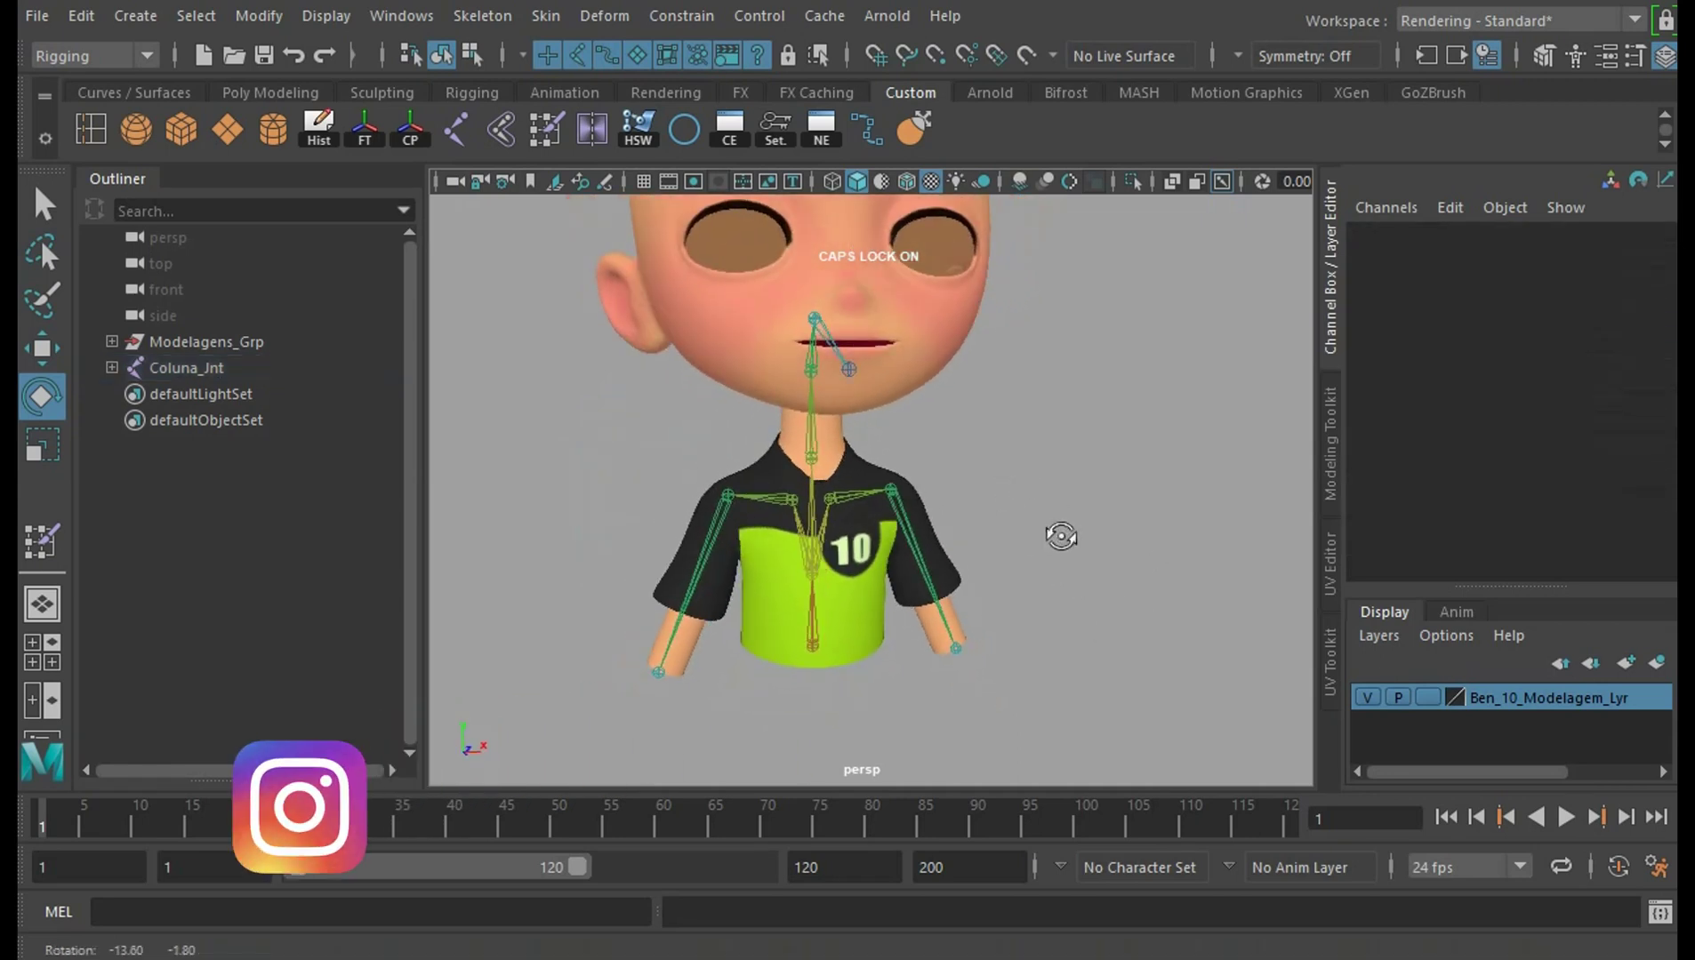
pyautogui.scroll(2, 1060, 536)
pyautogui.scroll(1, 1104, 564)
pyautogui.click(836, 484)
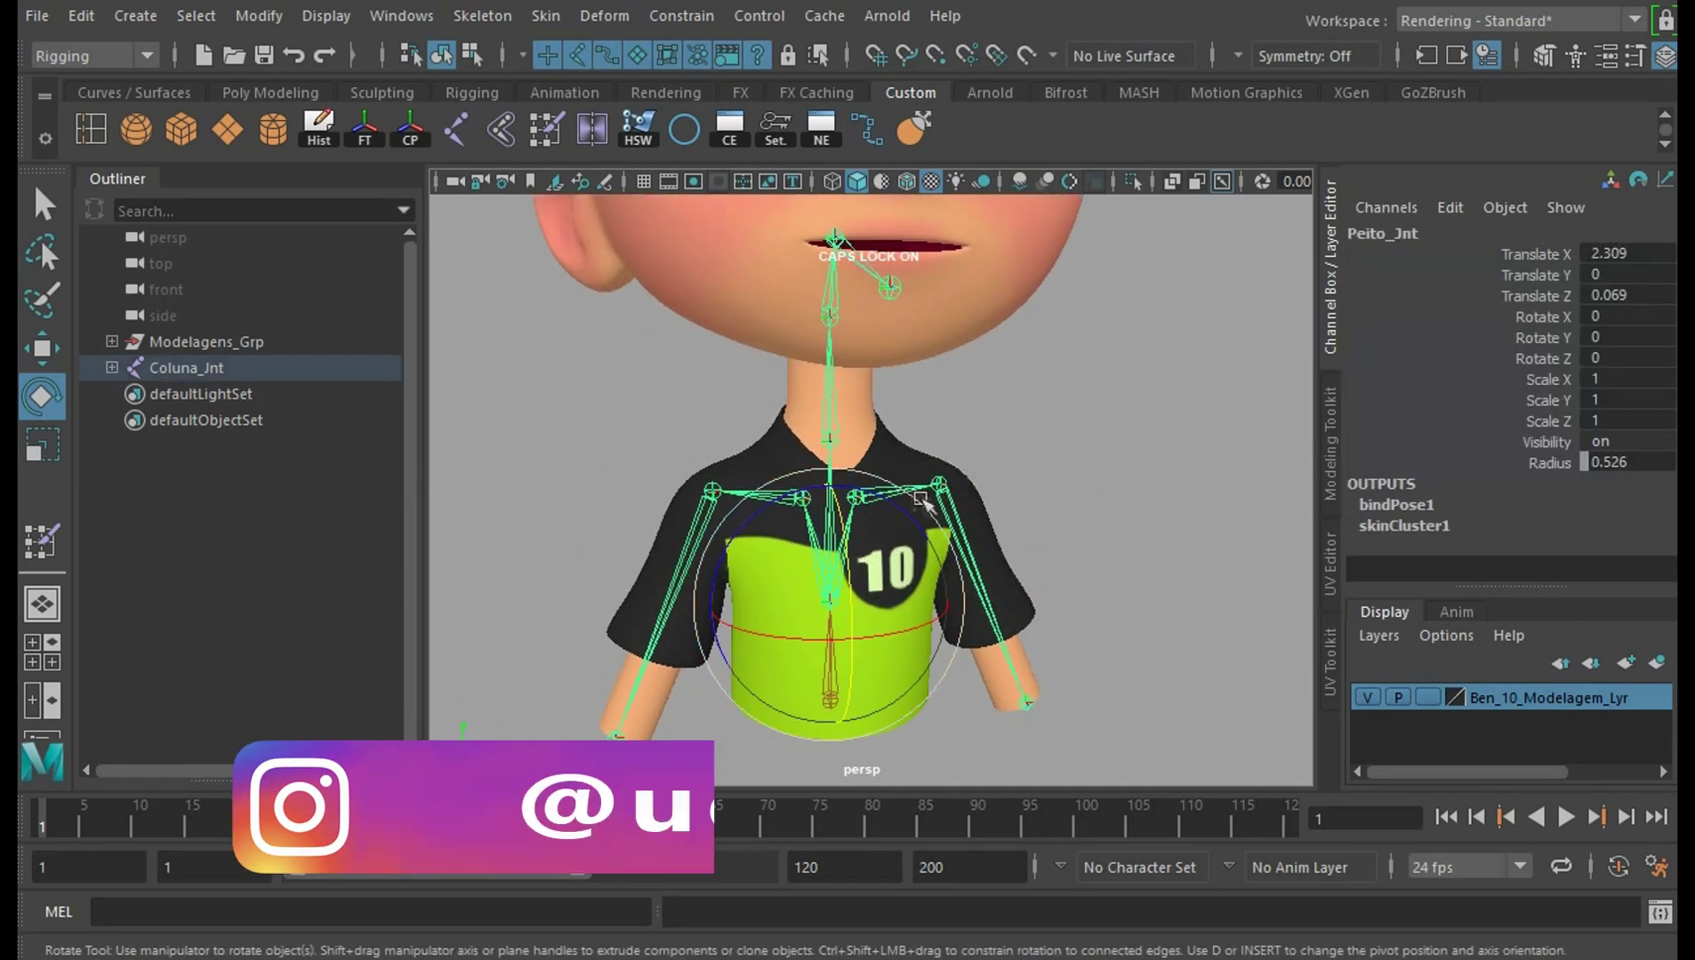
pyautogui.moveTo(922, 500)
pyautogui.mouseDown()
pyautogui.moveTo(833, 445)
pyautogui.moveTo(865, 540)
pyautogui.moveTo(1058, 472)
pyautogui.mouseUp()
pyautogui.scroll(-1, 1134, 586)
pyautogui.scroll(-2, 1111, 567)
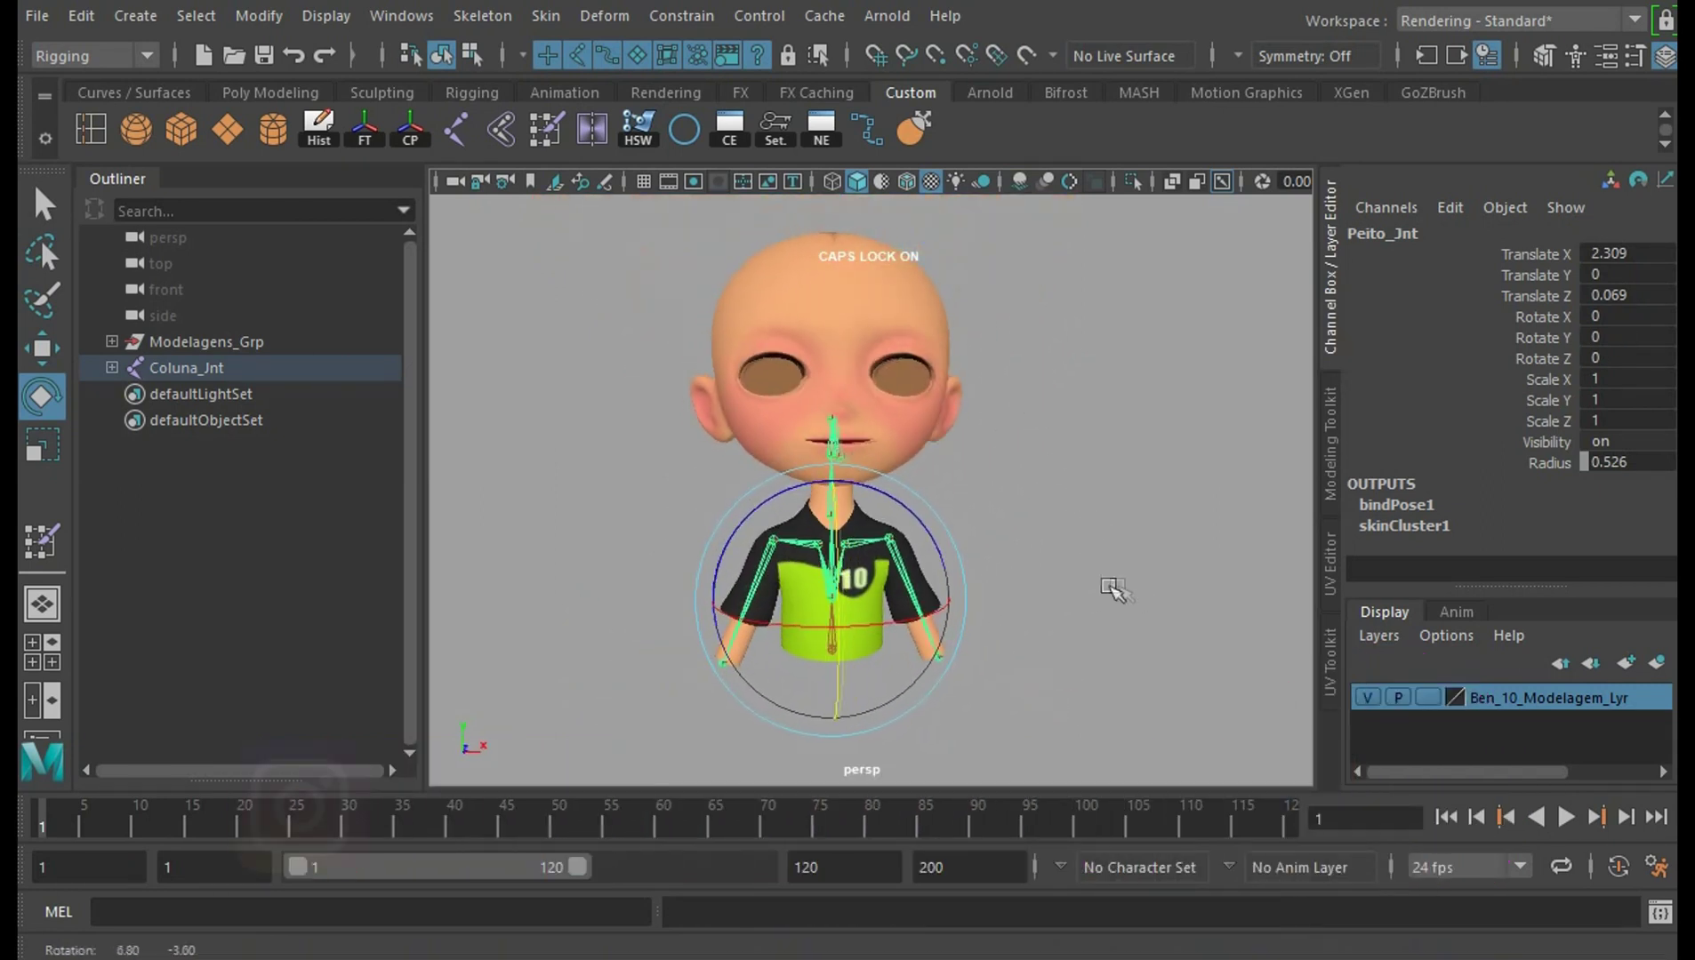
pyautogui.keyDown('alt'); pyautogui.moveTo(1111, 589); pyautogui.dragTo(1103, 551); pyautogui.keyUp('alt')
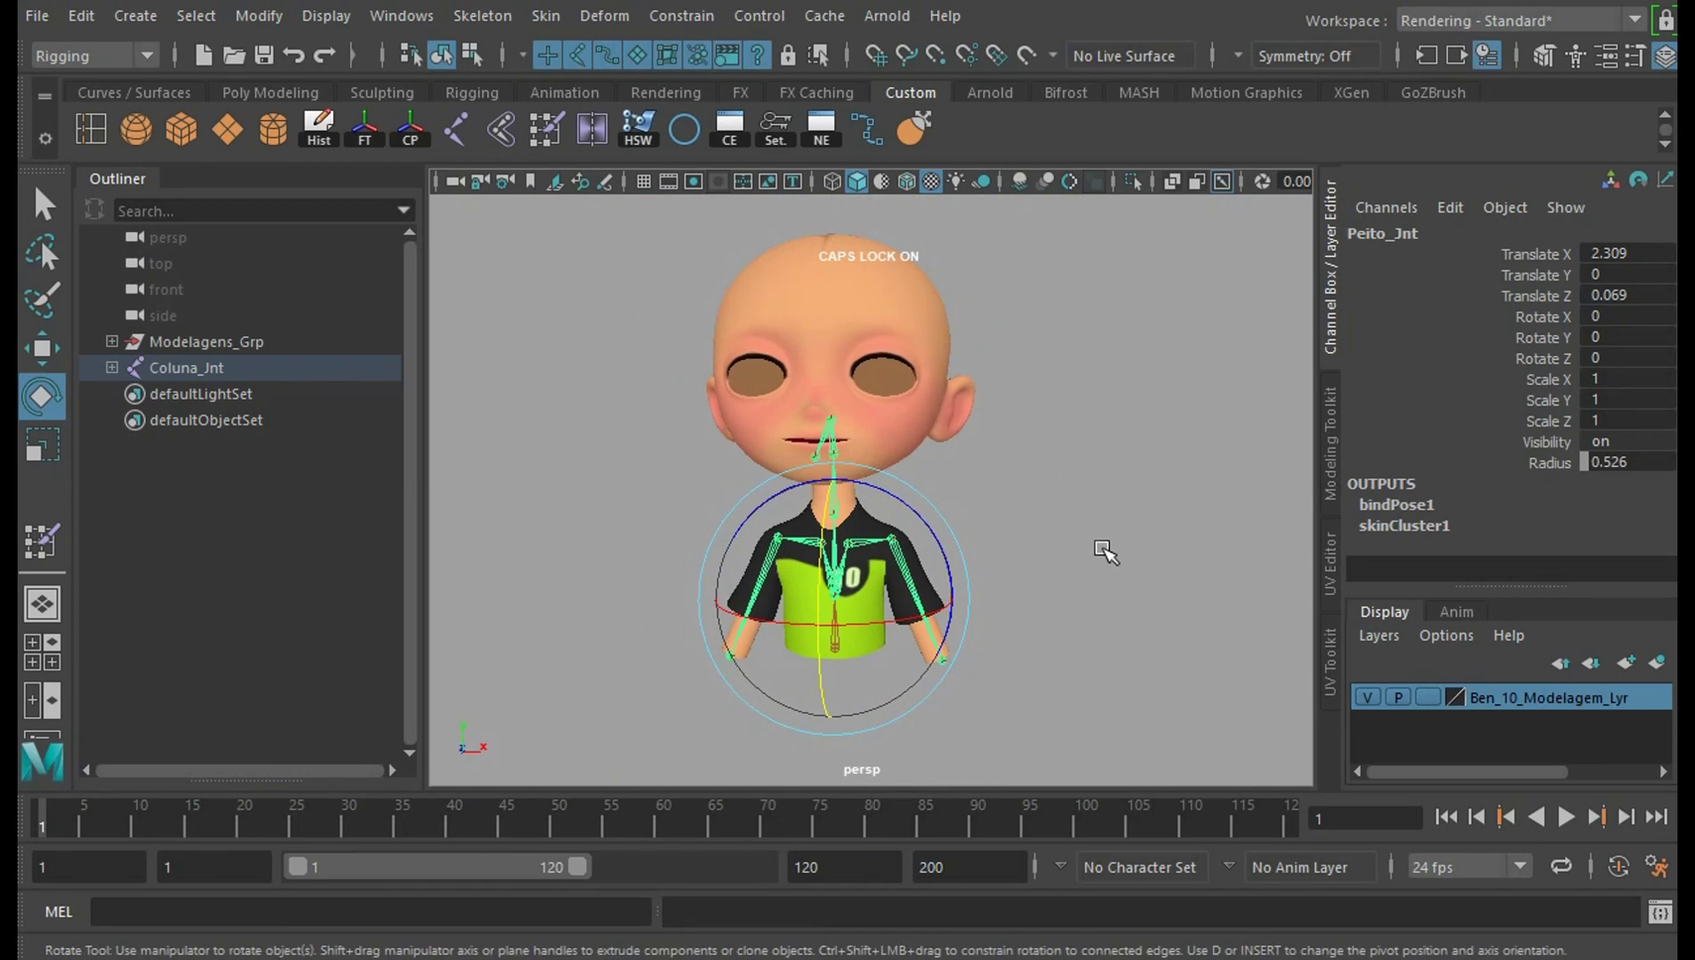